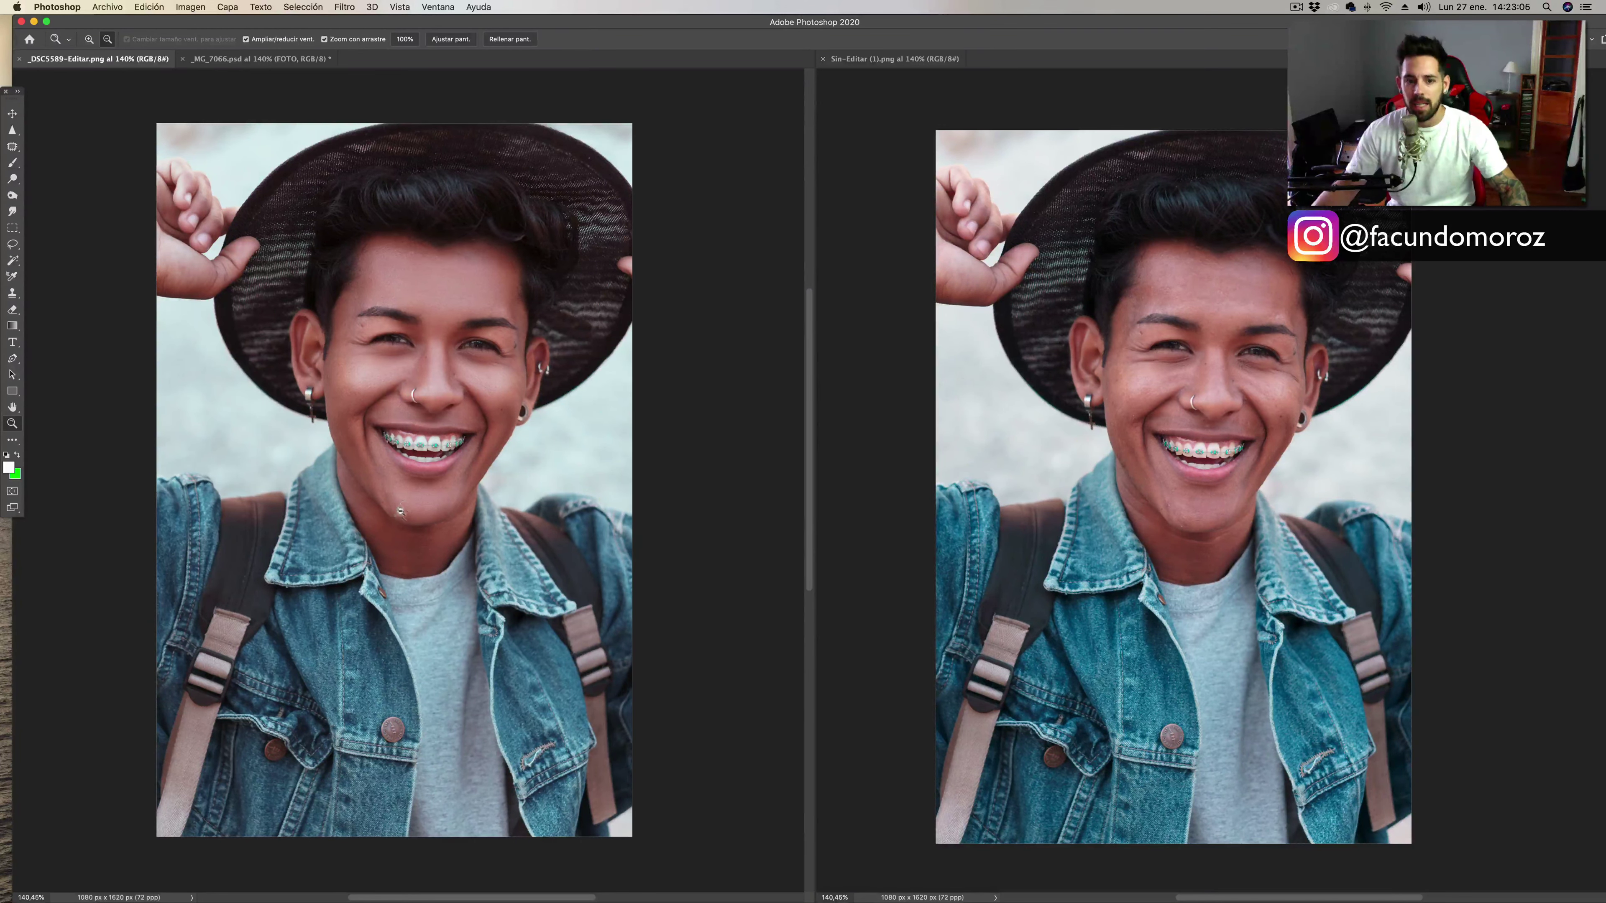
Zoom both portraits in on the cheek and face skin to compare the retouching.
scroll(405, 471, up, 2)
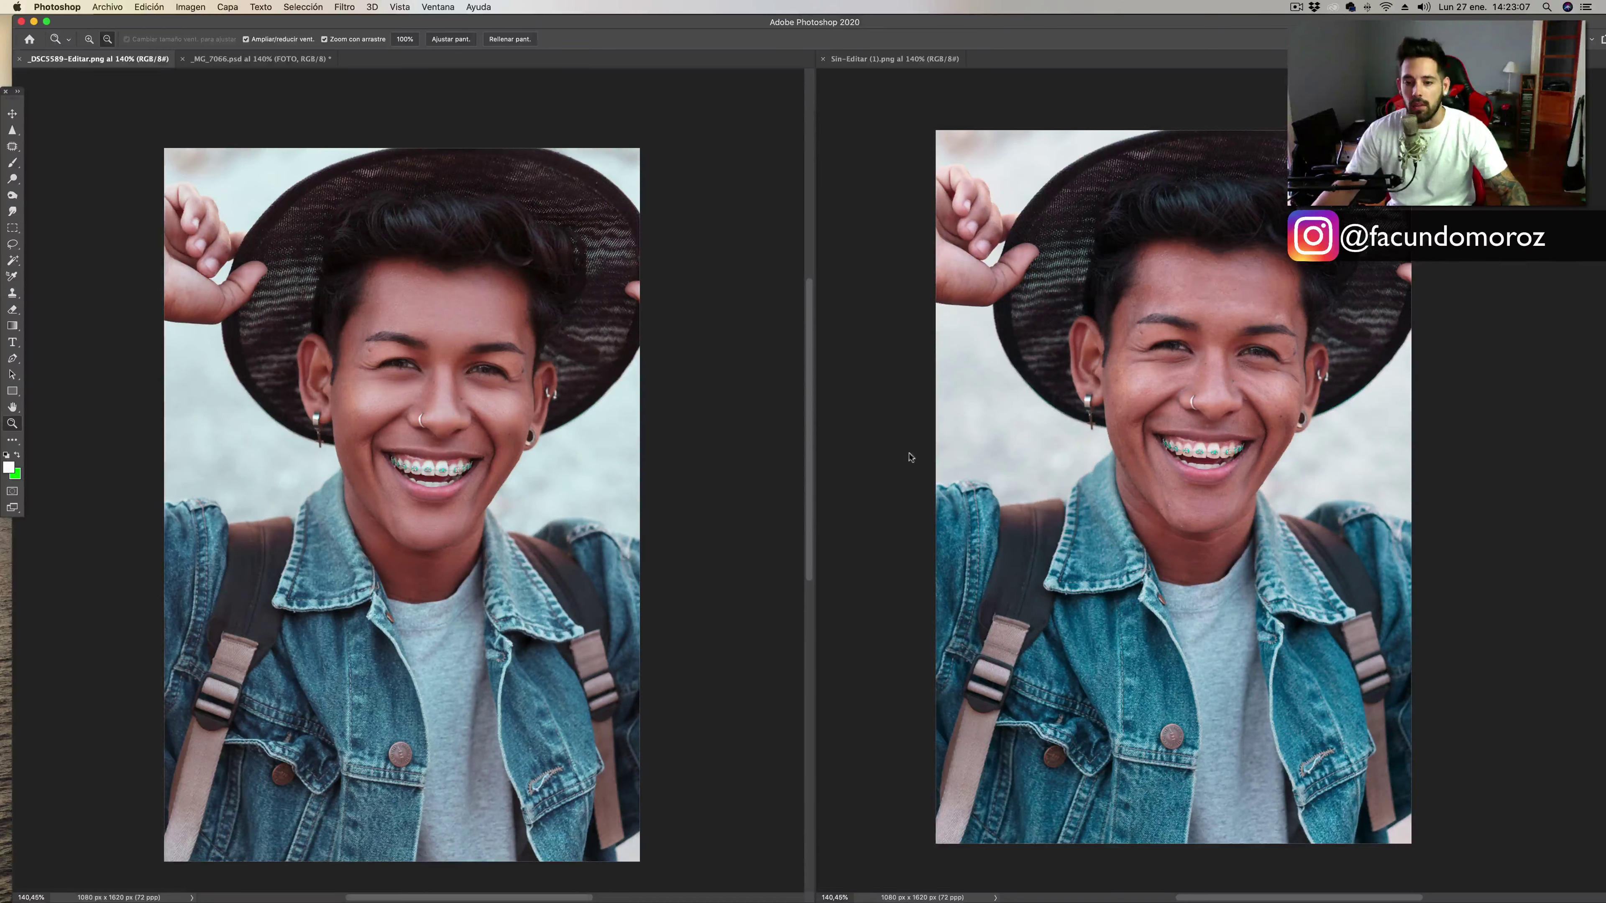
click(972, 440)
scroll(972, 443, up, 2)
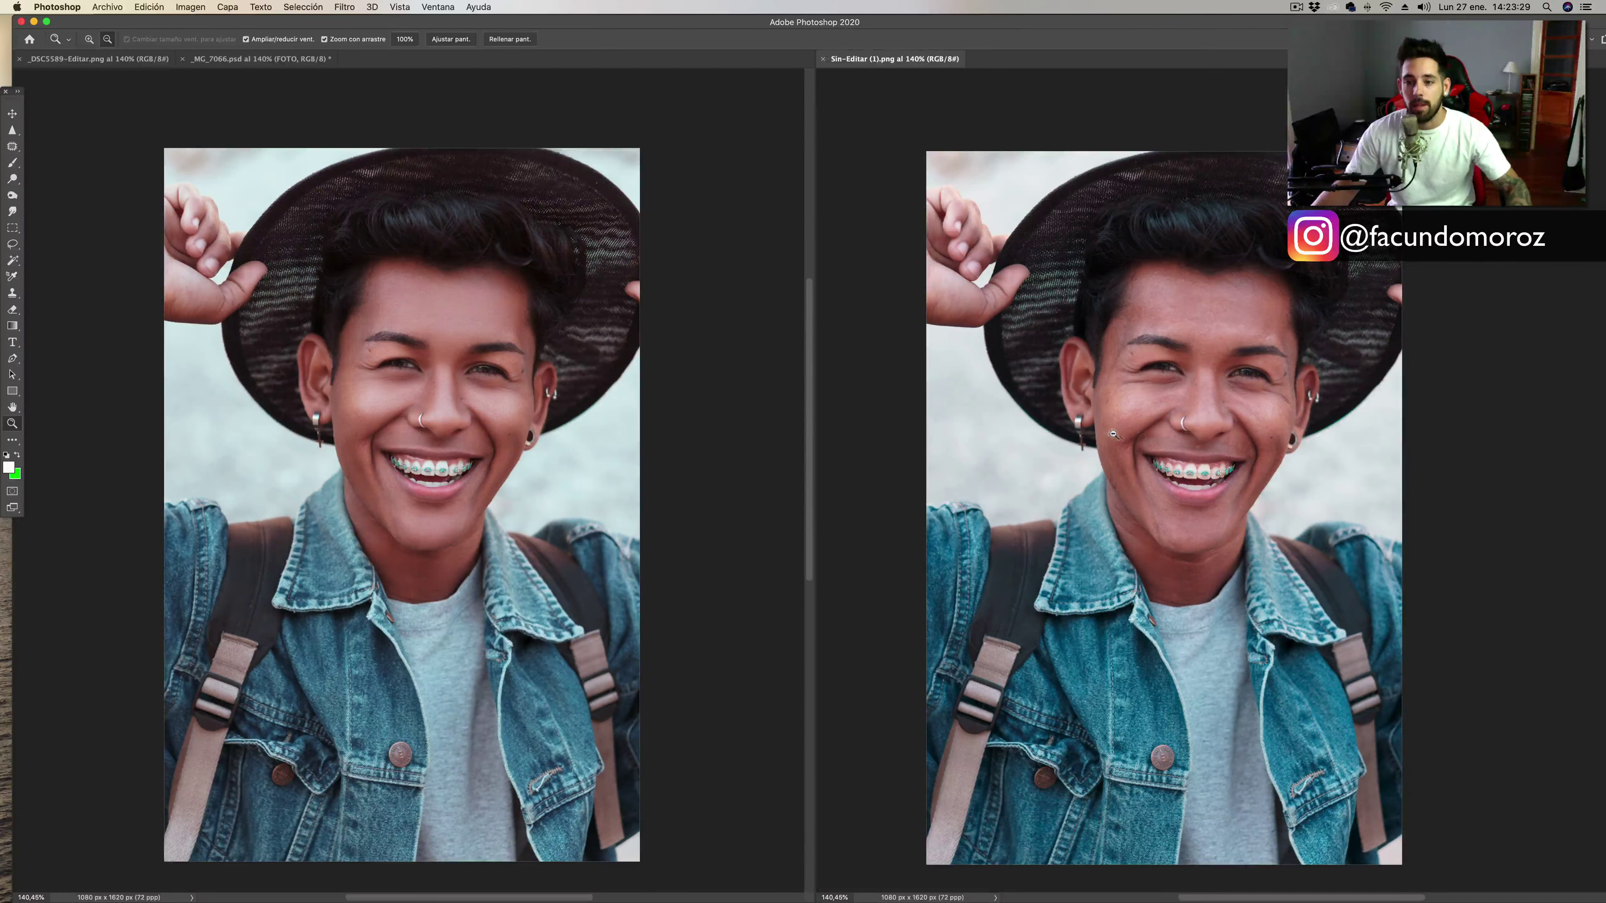
drag(1125, 428, 1142, 416)
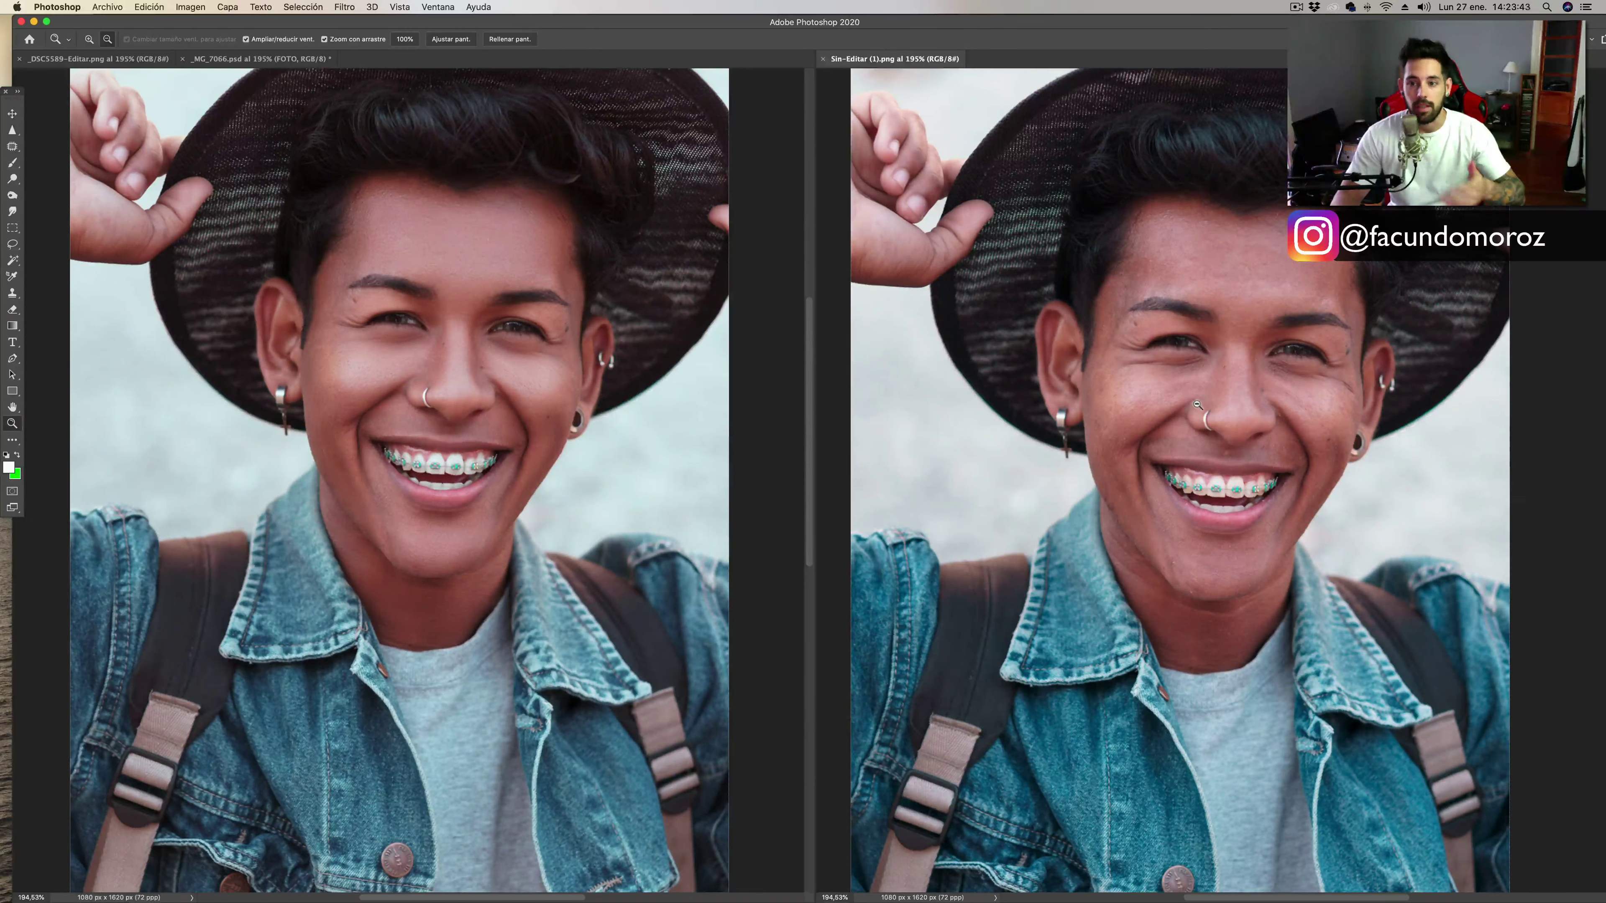
alt+click(1167, 412)
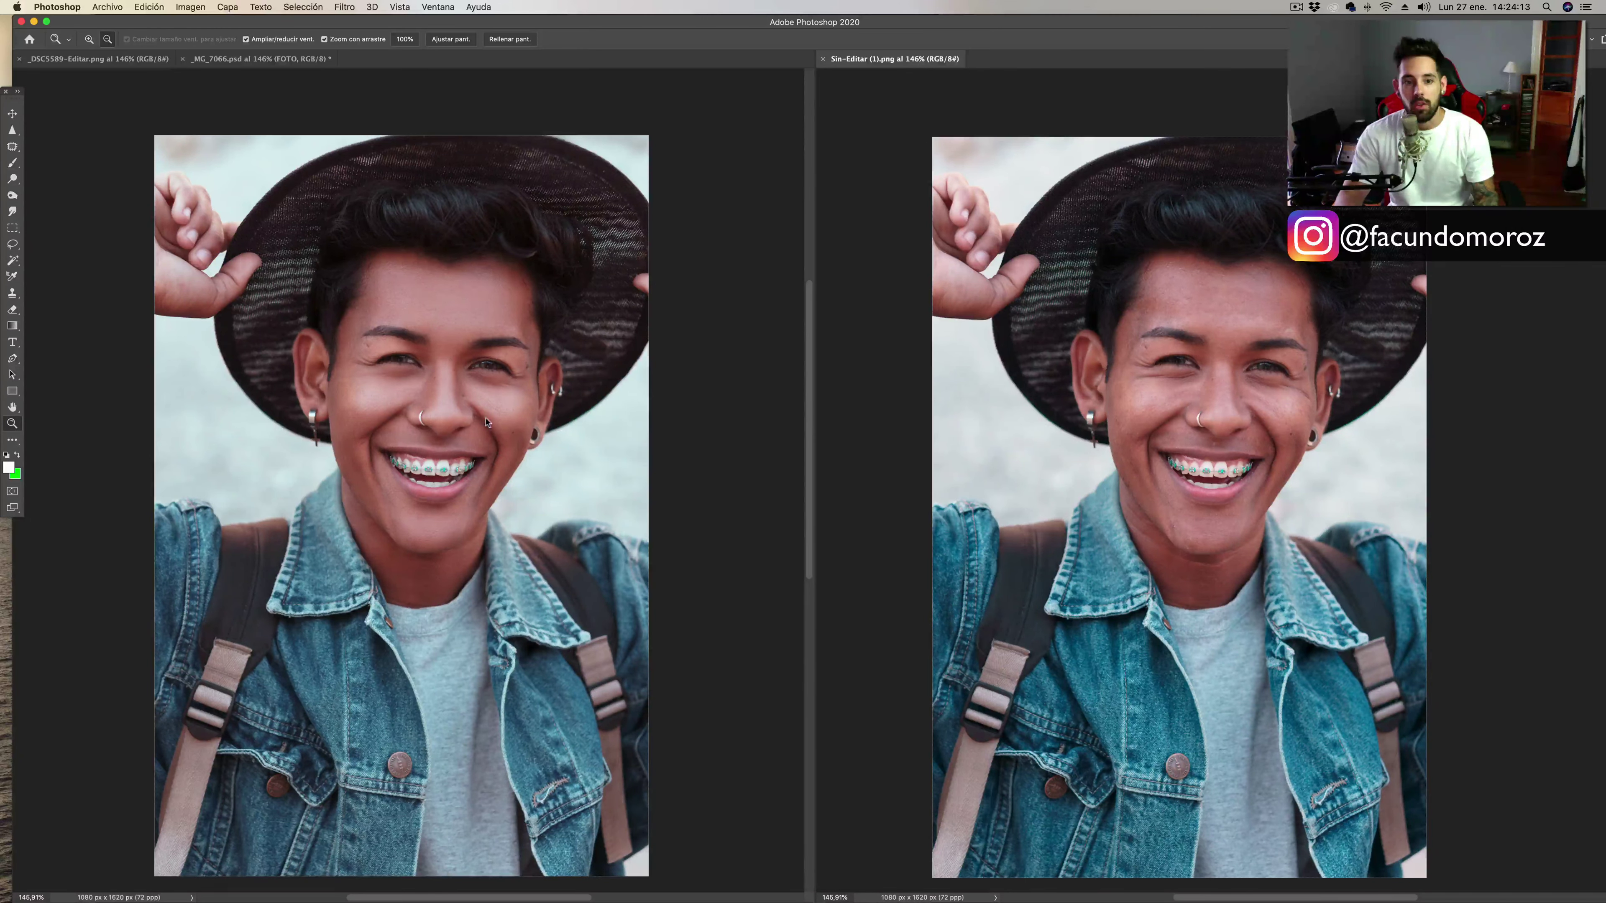
drag(1214, 395, 1259, 397)
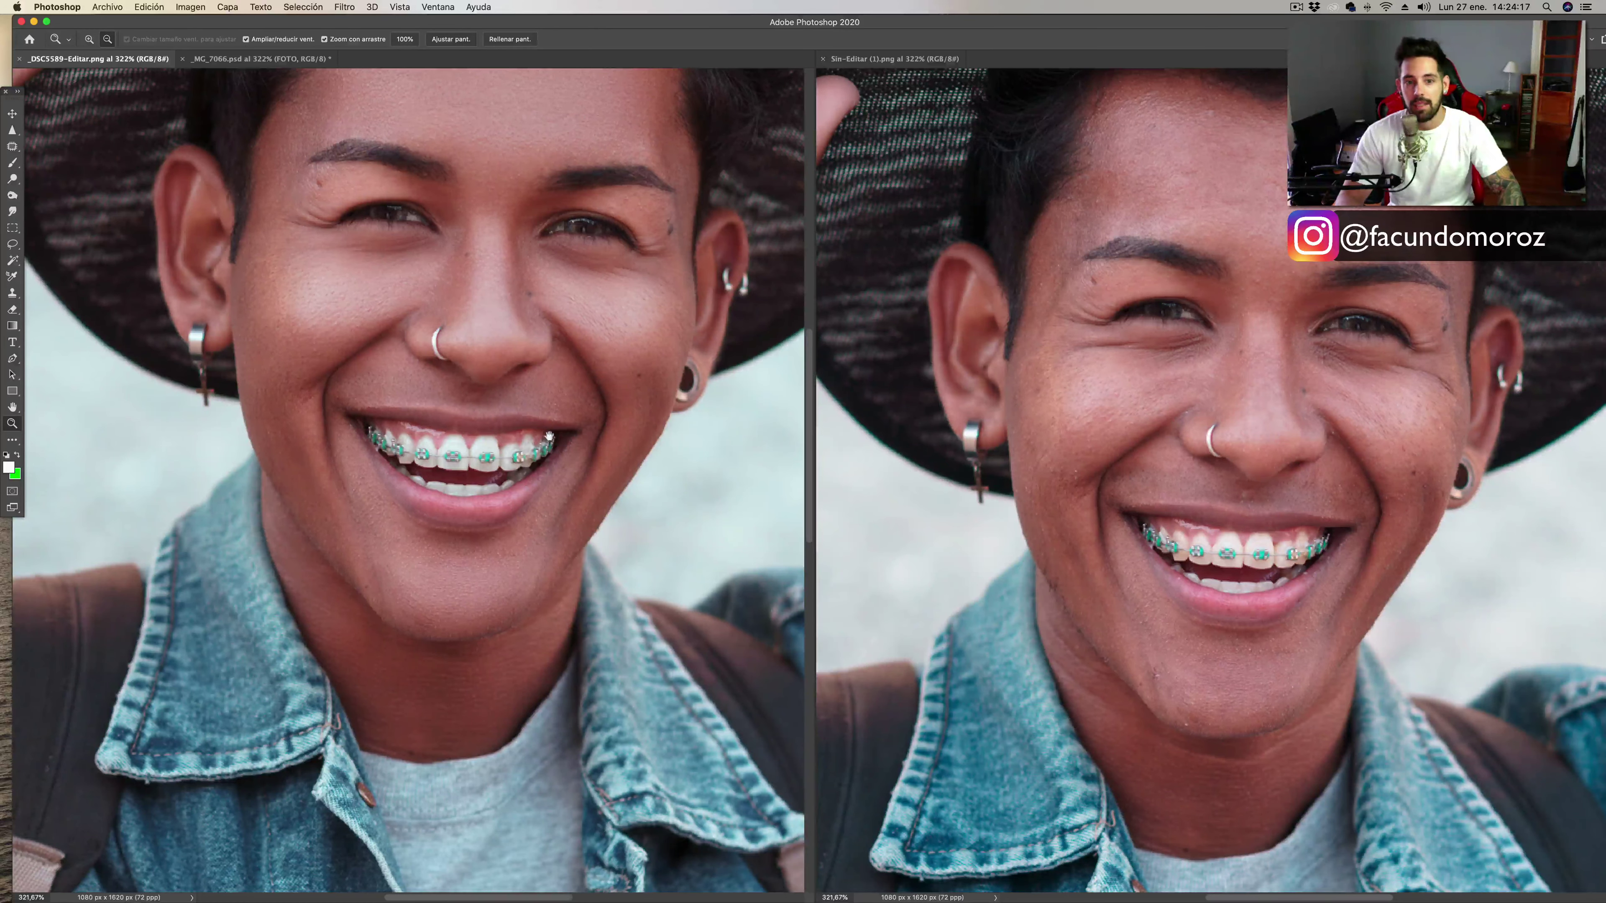
drag(548, 434, 502, 570)
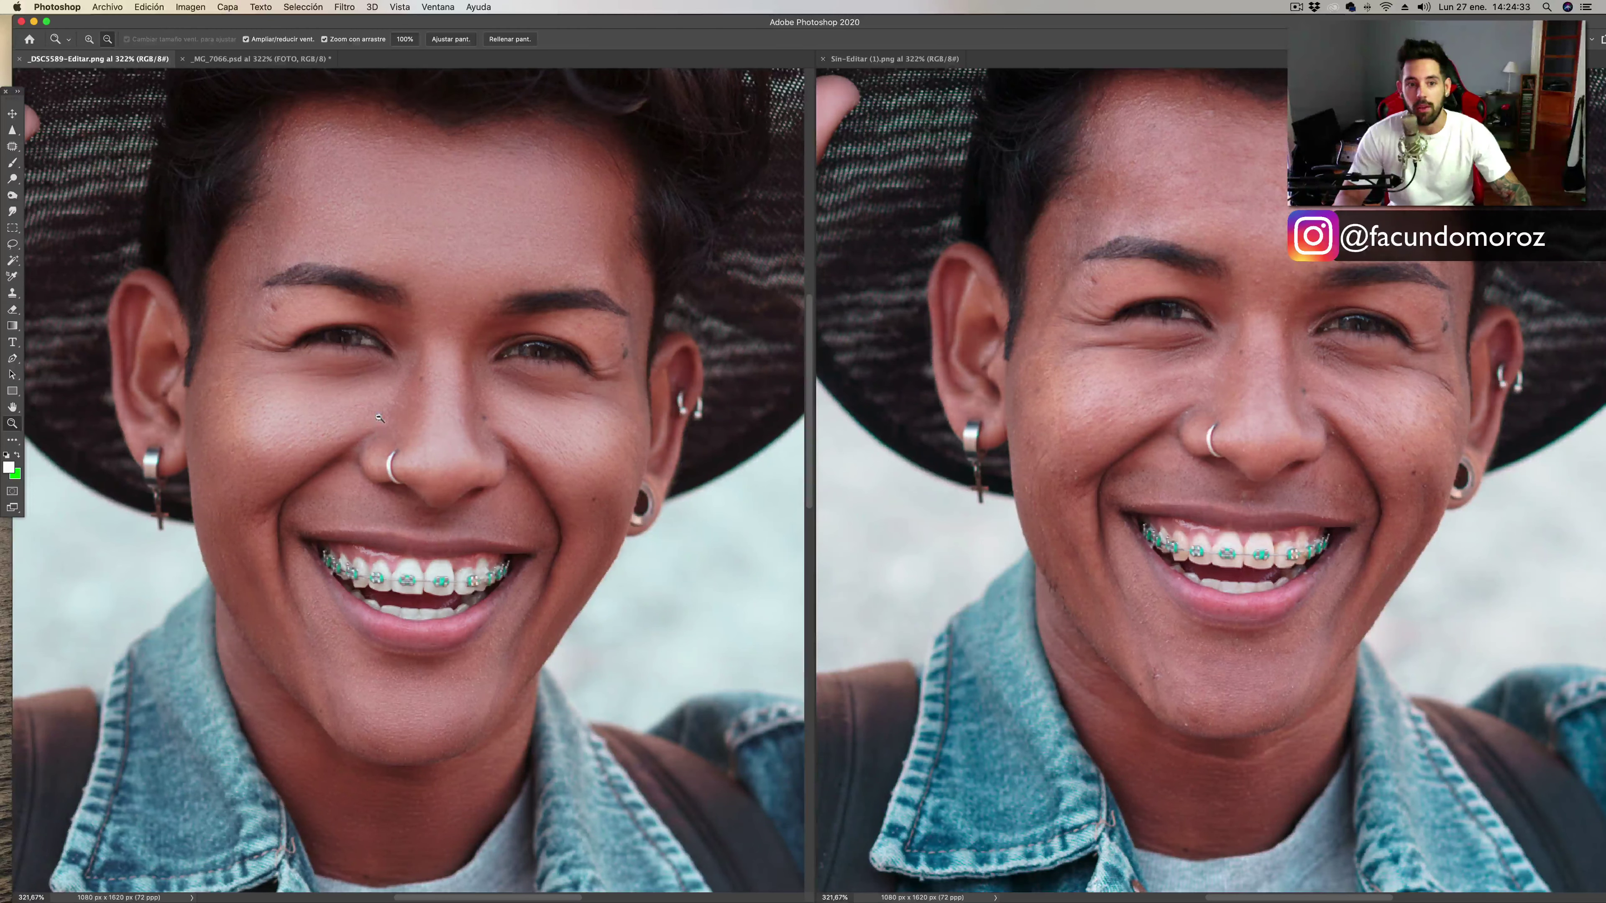
mouse_move(379, 417)
mouse_down()
mouse_move(418, 366)
mouse_move(433, 491)
mouse_move(498, 422)
mouse_move(491, 463)
mouse_up()
Scan the skin of both portraits, then zoom back out to the whole face.
click(1167, 290)
scroll(1163, 323, up, 4)
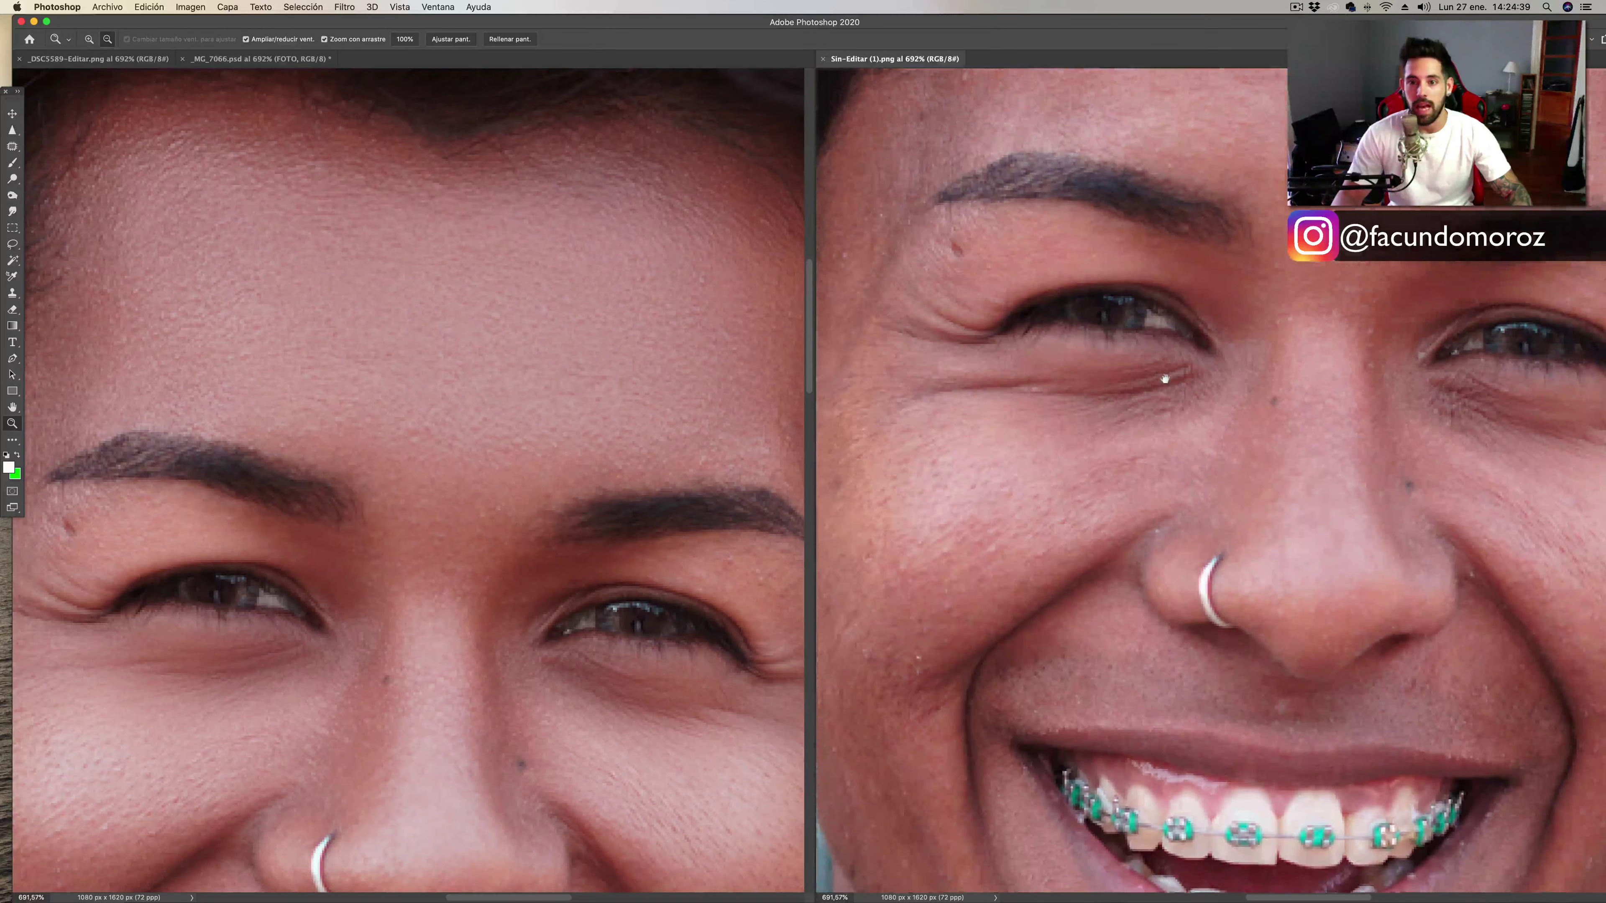
scroll(1183, 370, up, 5)
scroll(1132, 398, up, 1)
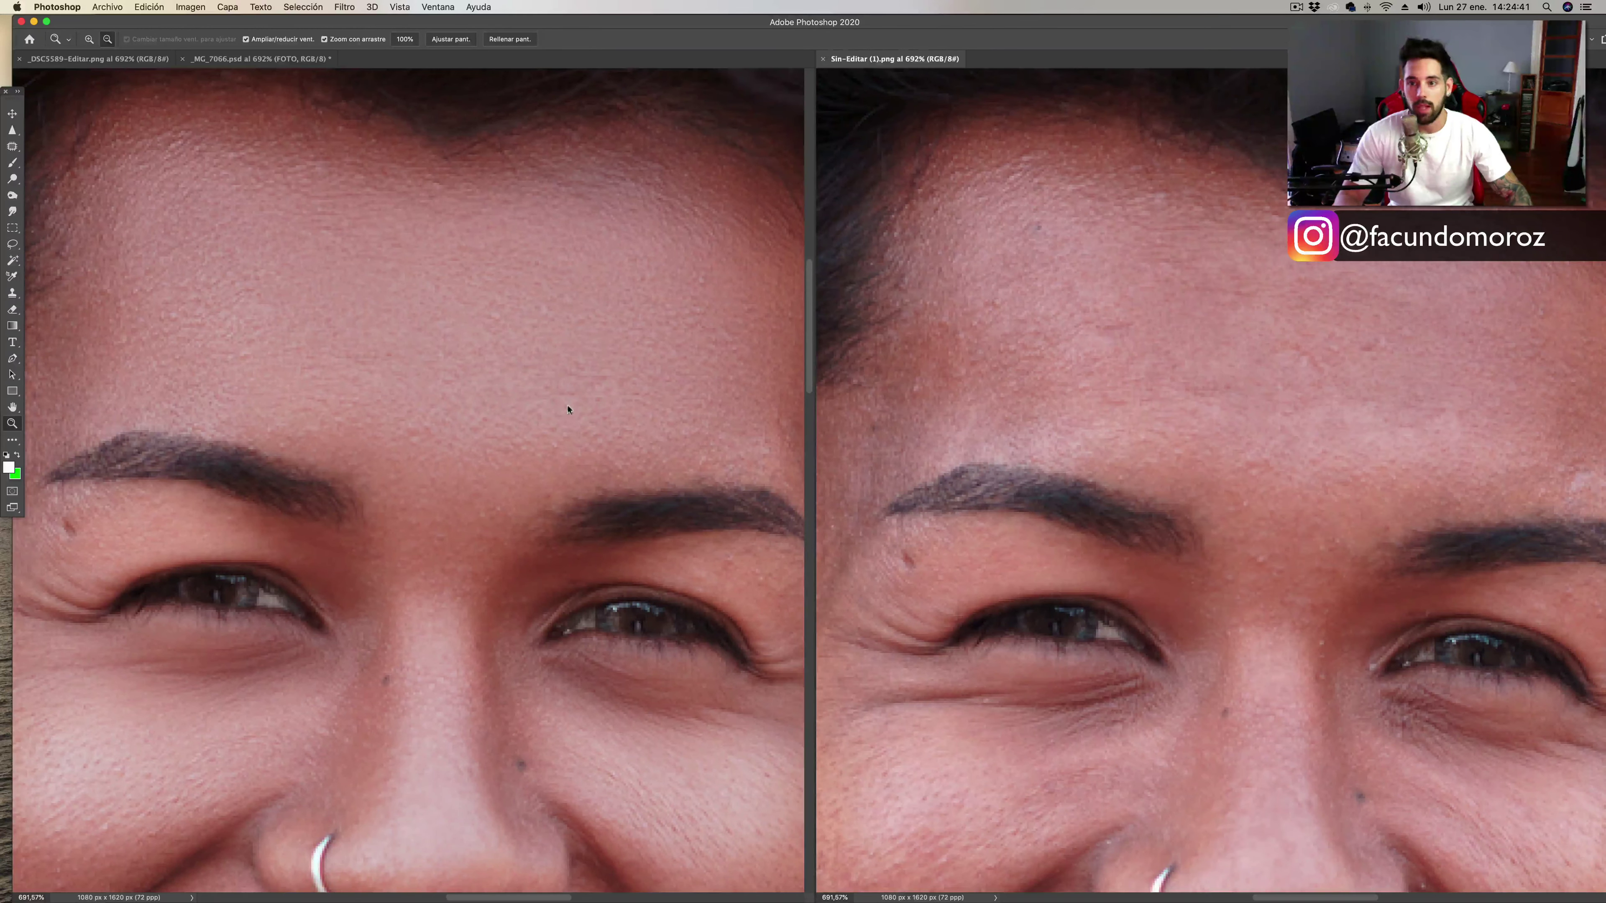
click(523, 452)
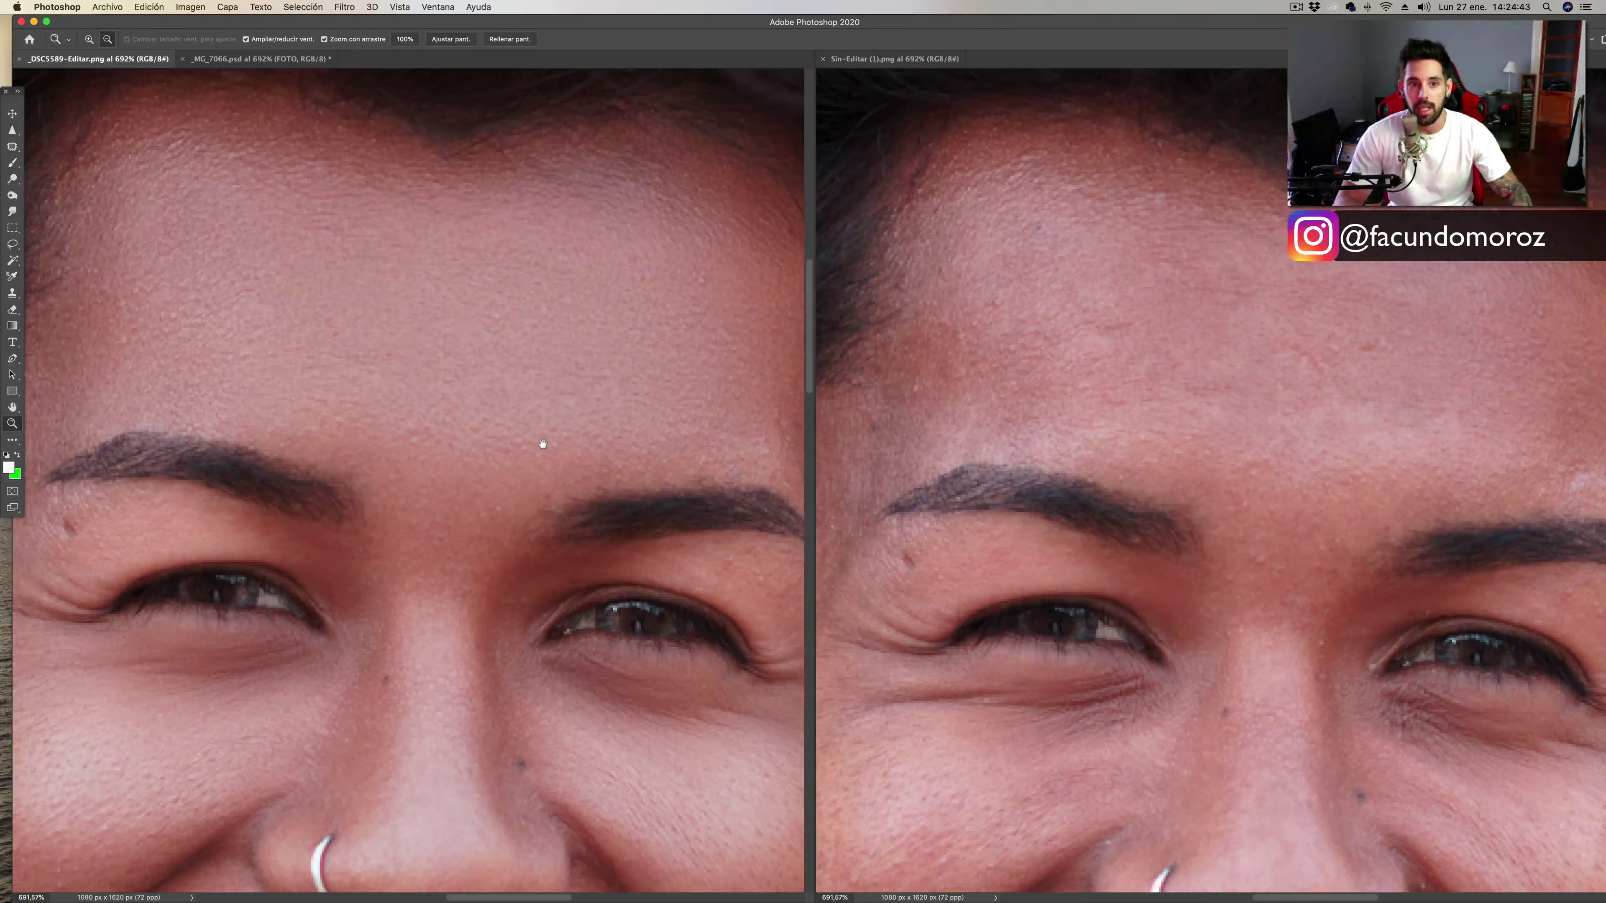
scroll(519, 445, left, 3)
scroll(543, 451, left, 1)
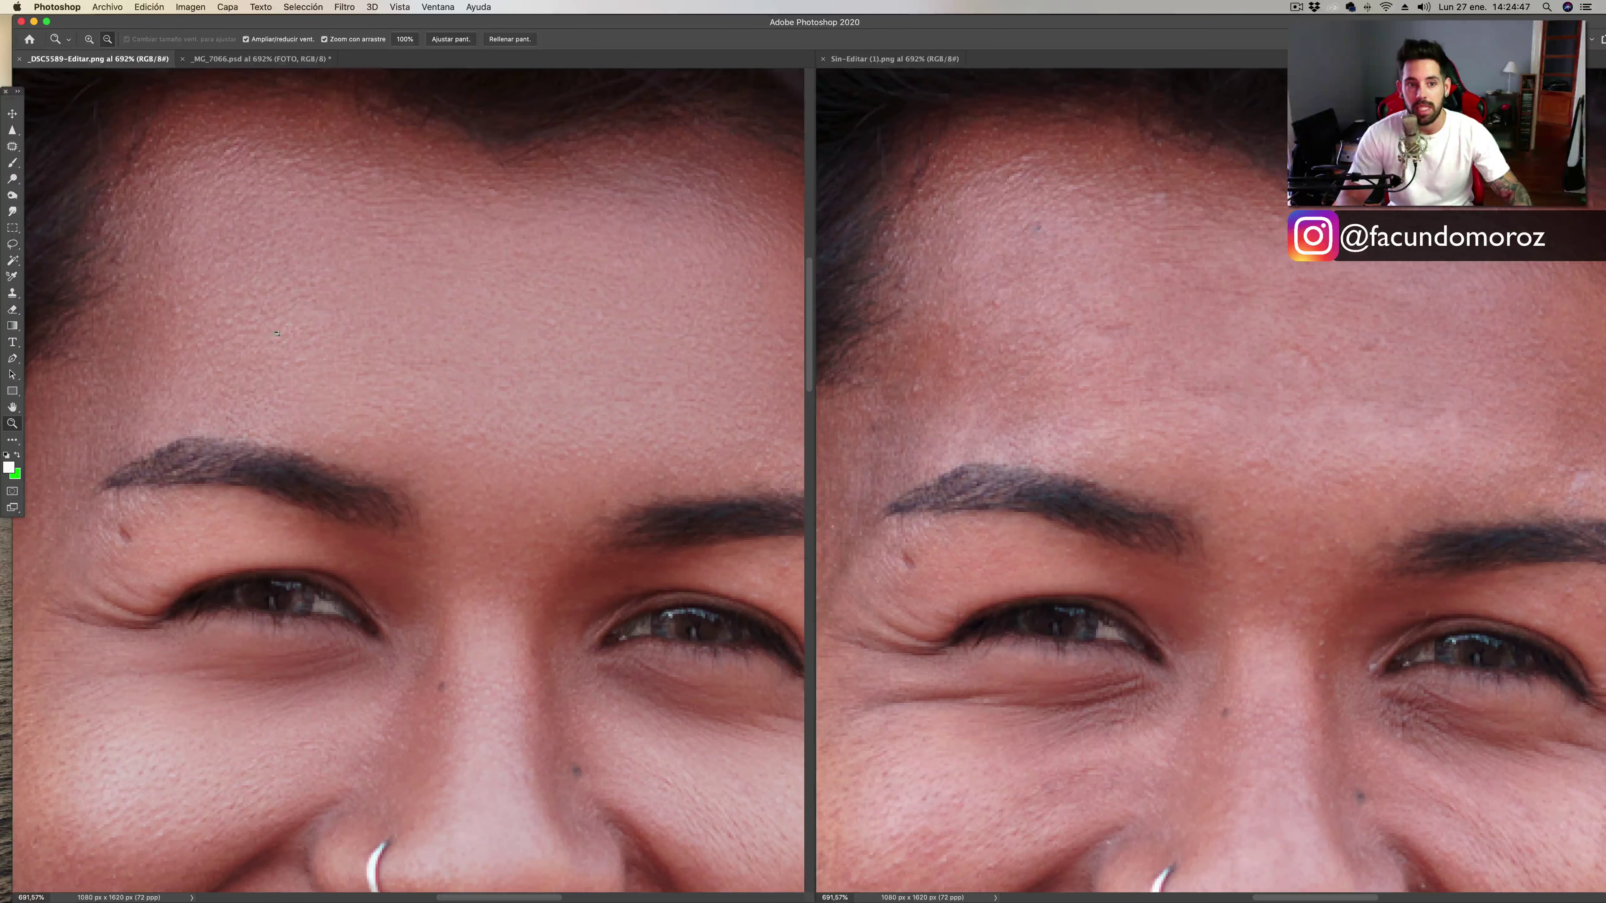
scroll(333, 325, right, 3)
scroll(347, 358, up, 3)
scroll(319, 348, right, 4)
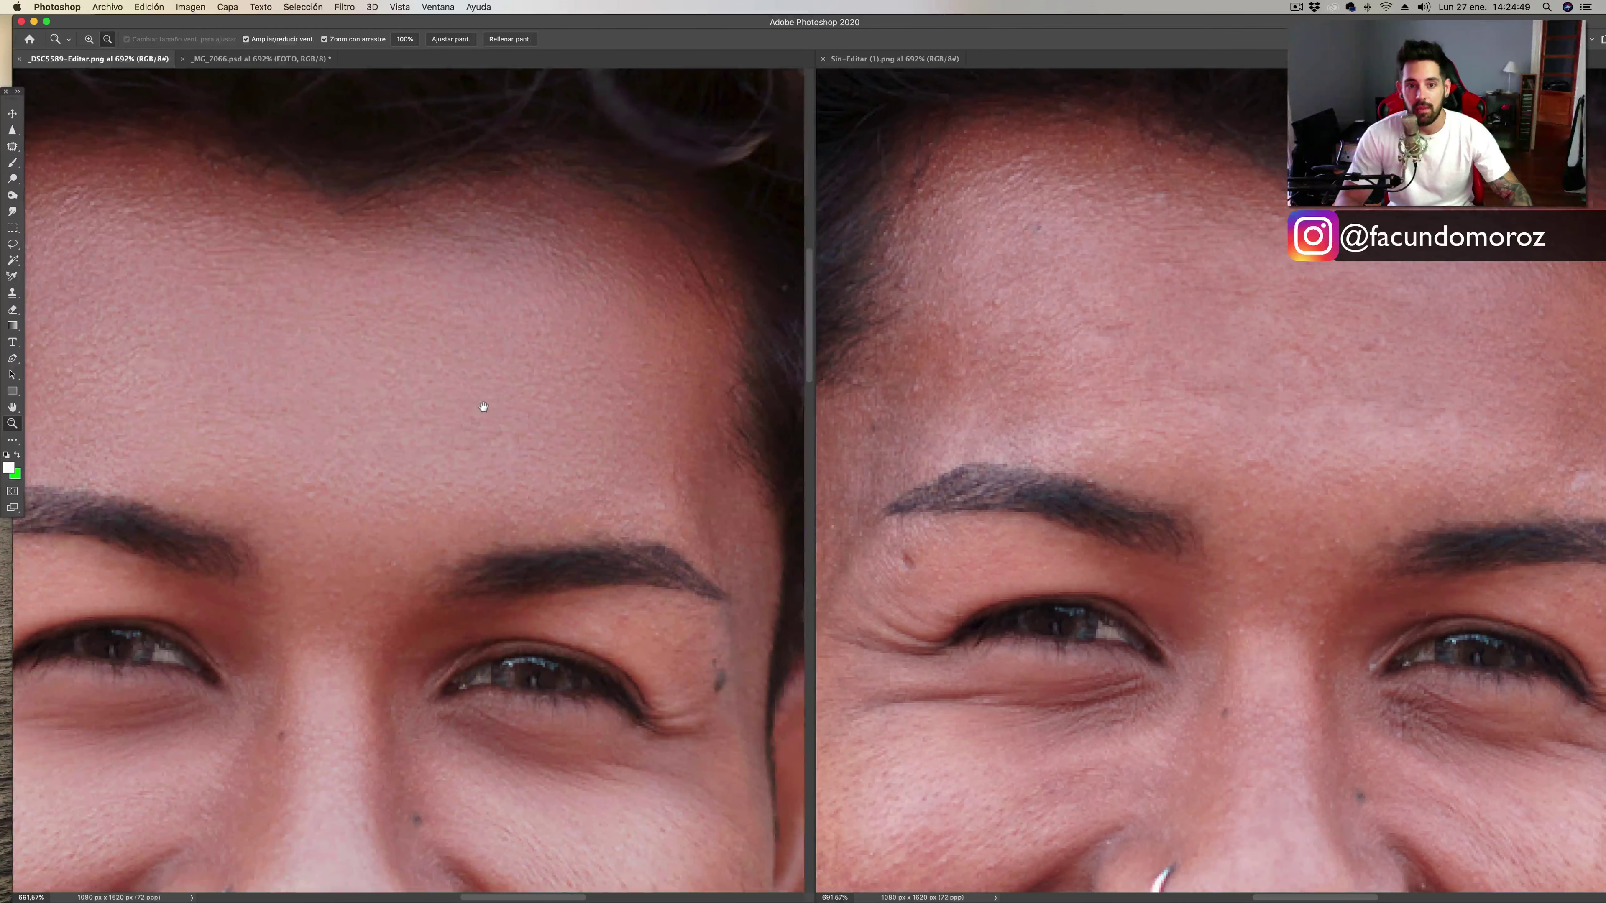
scroll(519, 406, left, 3)
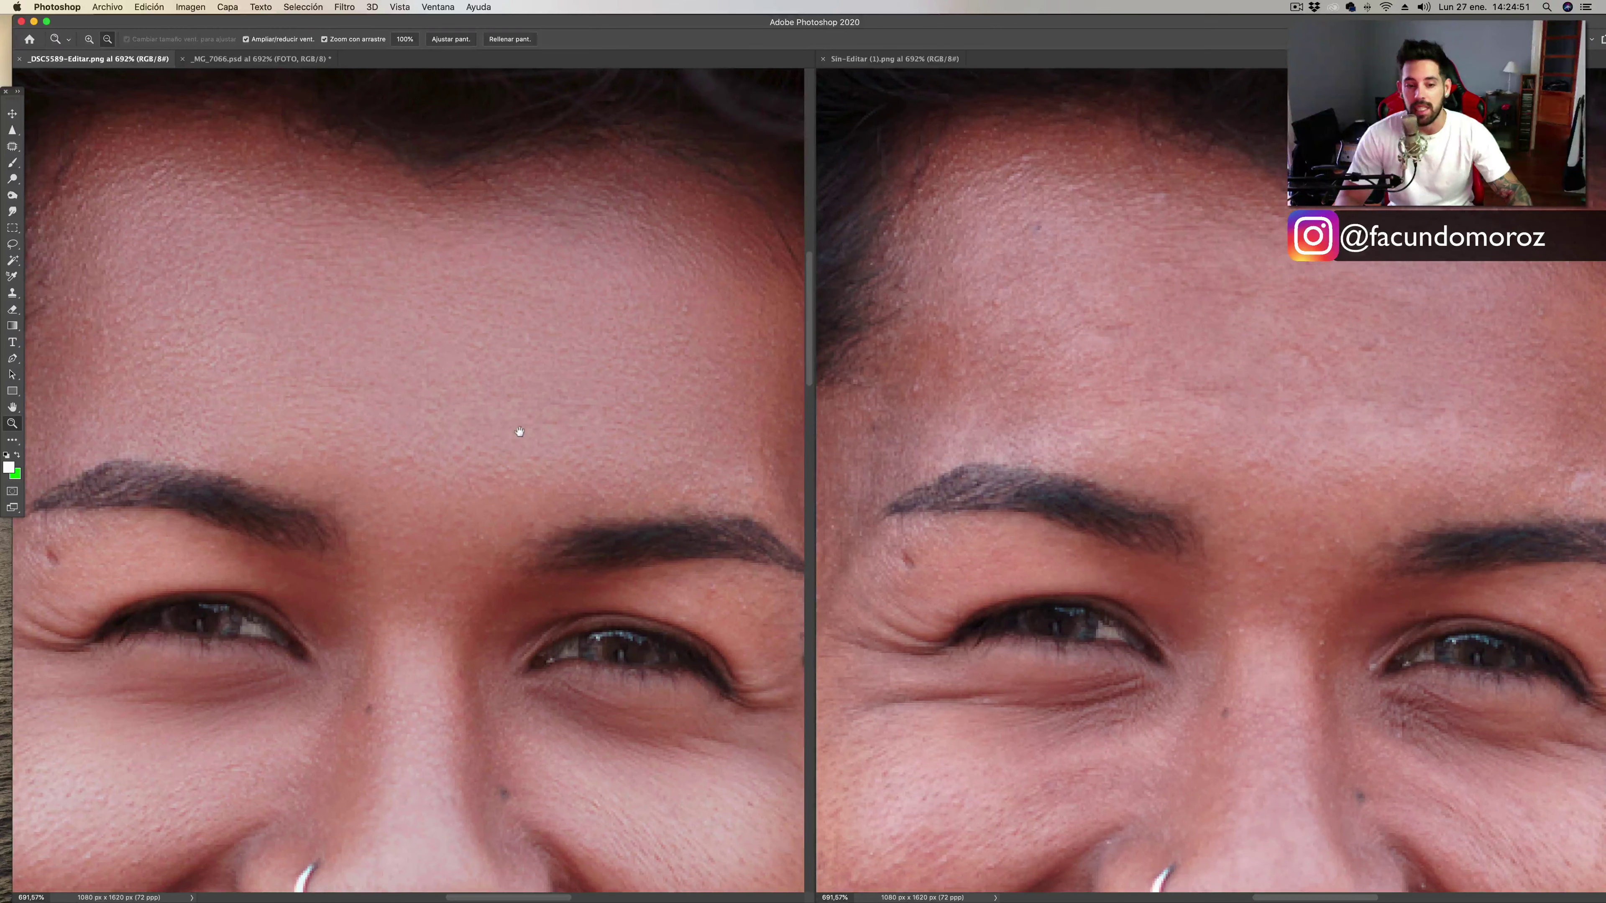
scroll(521, 424, down, 2)
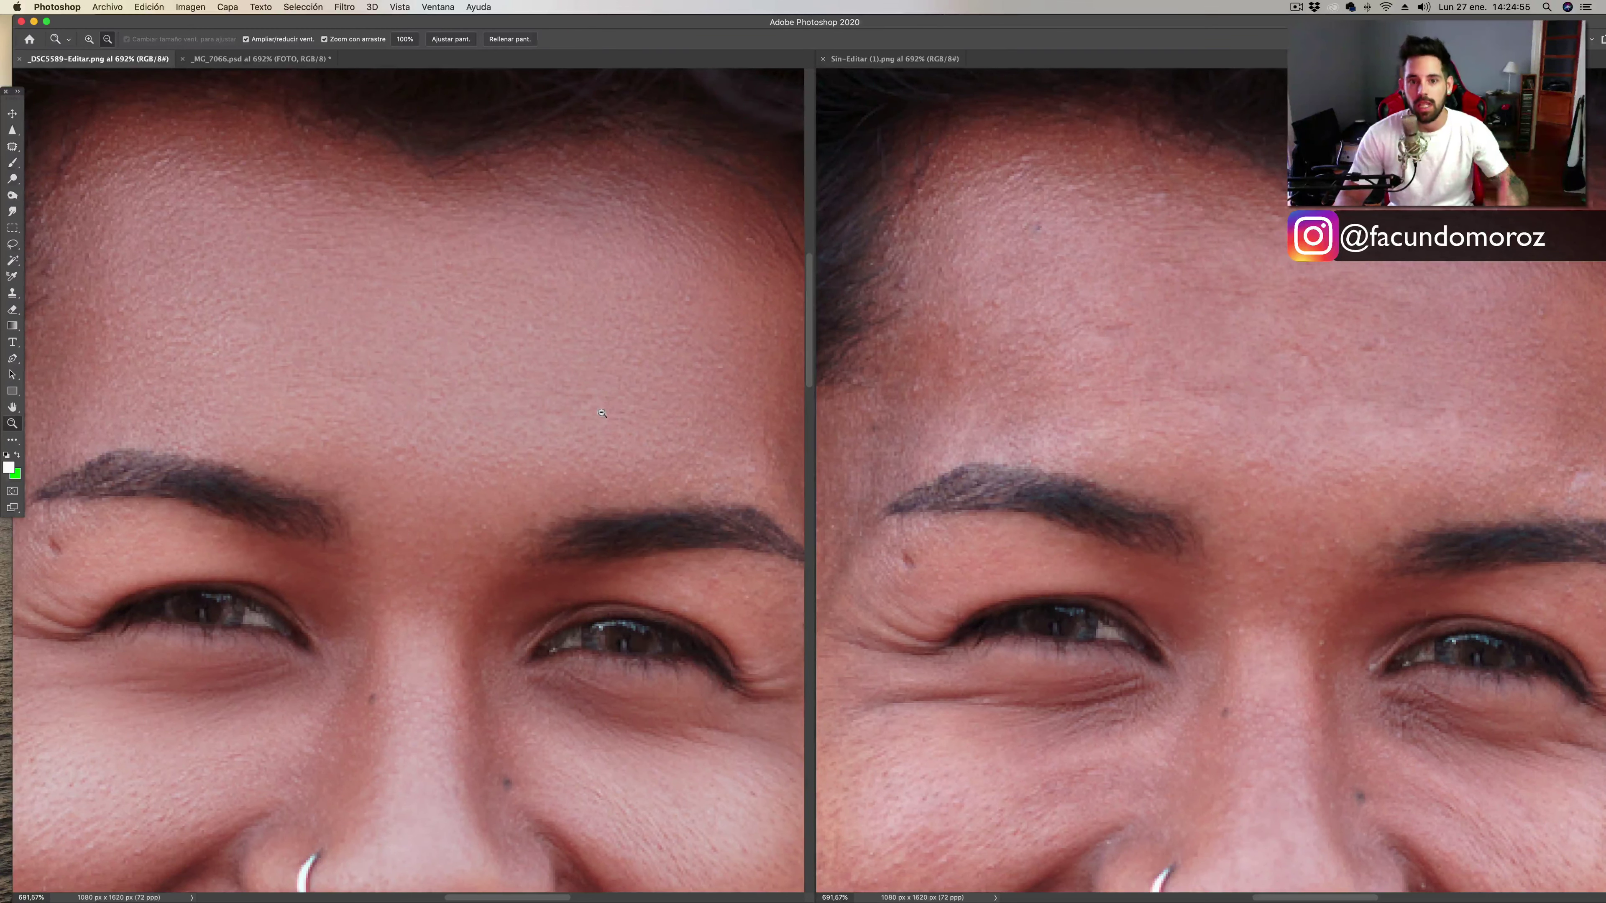
scroll(600, 422, down, 1)
scroll(599, 421, down, 3)
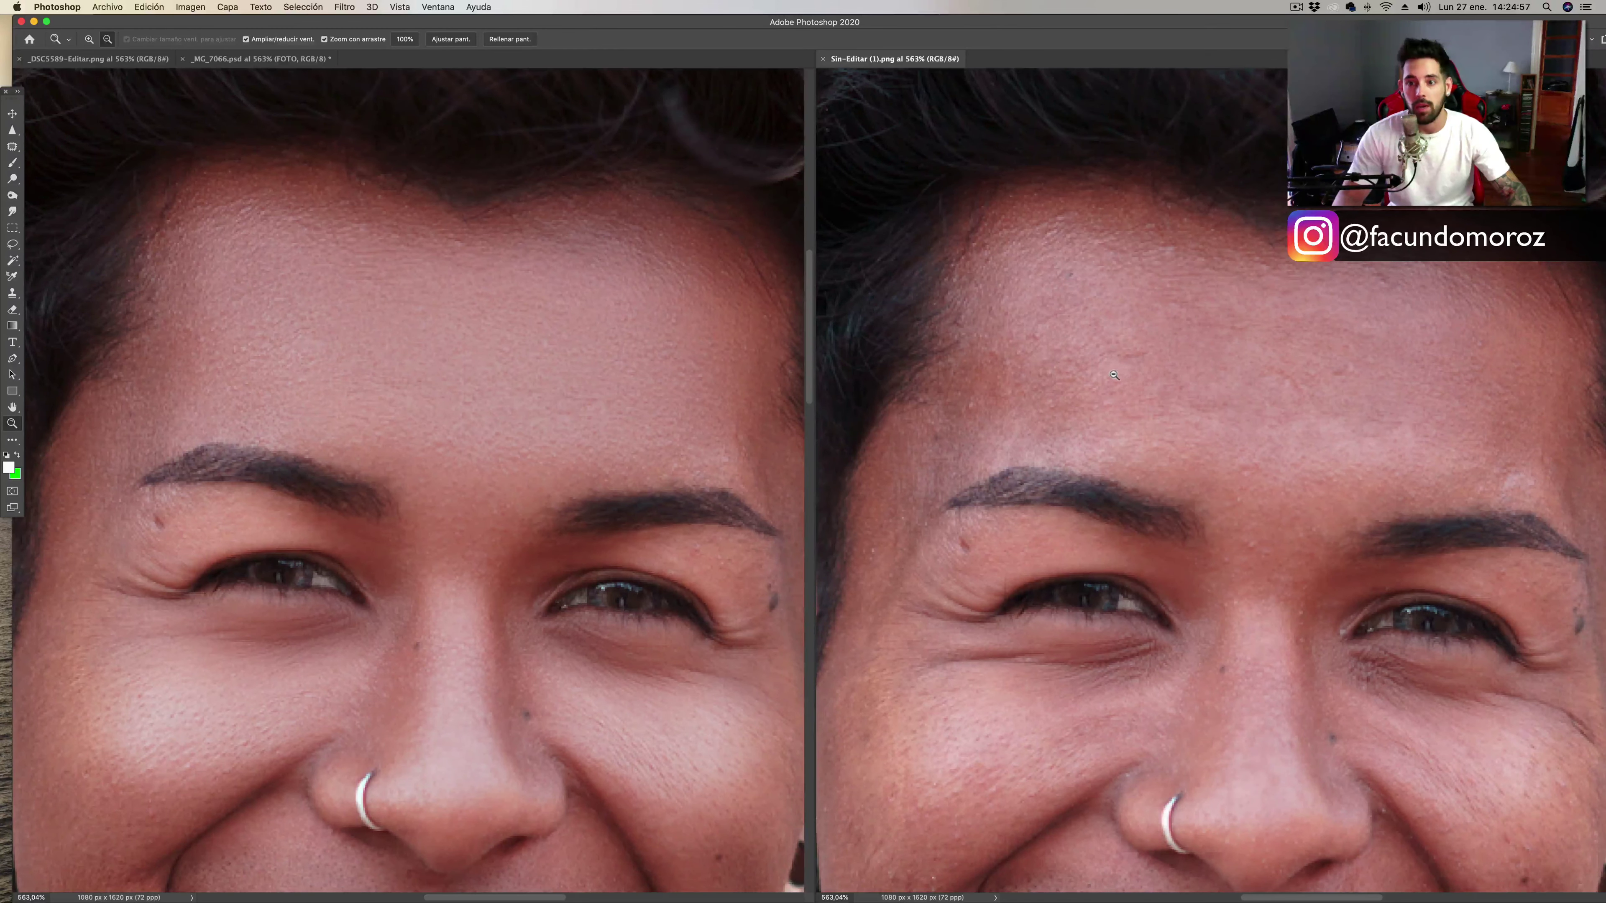
scroll(1121, 373, down, 5)
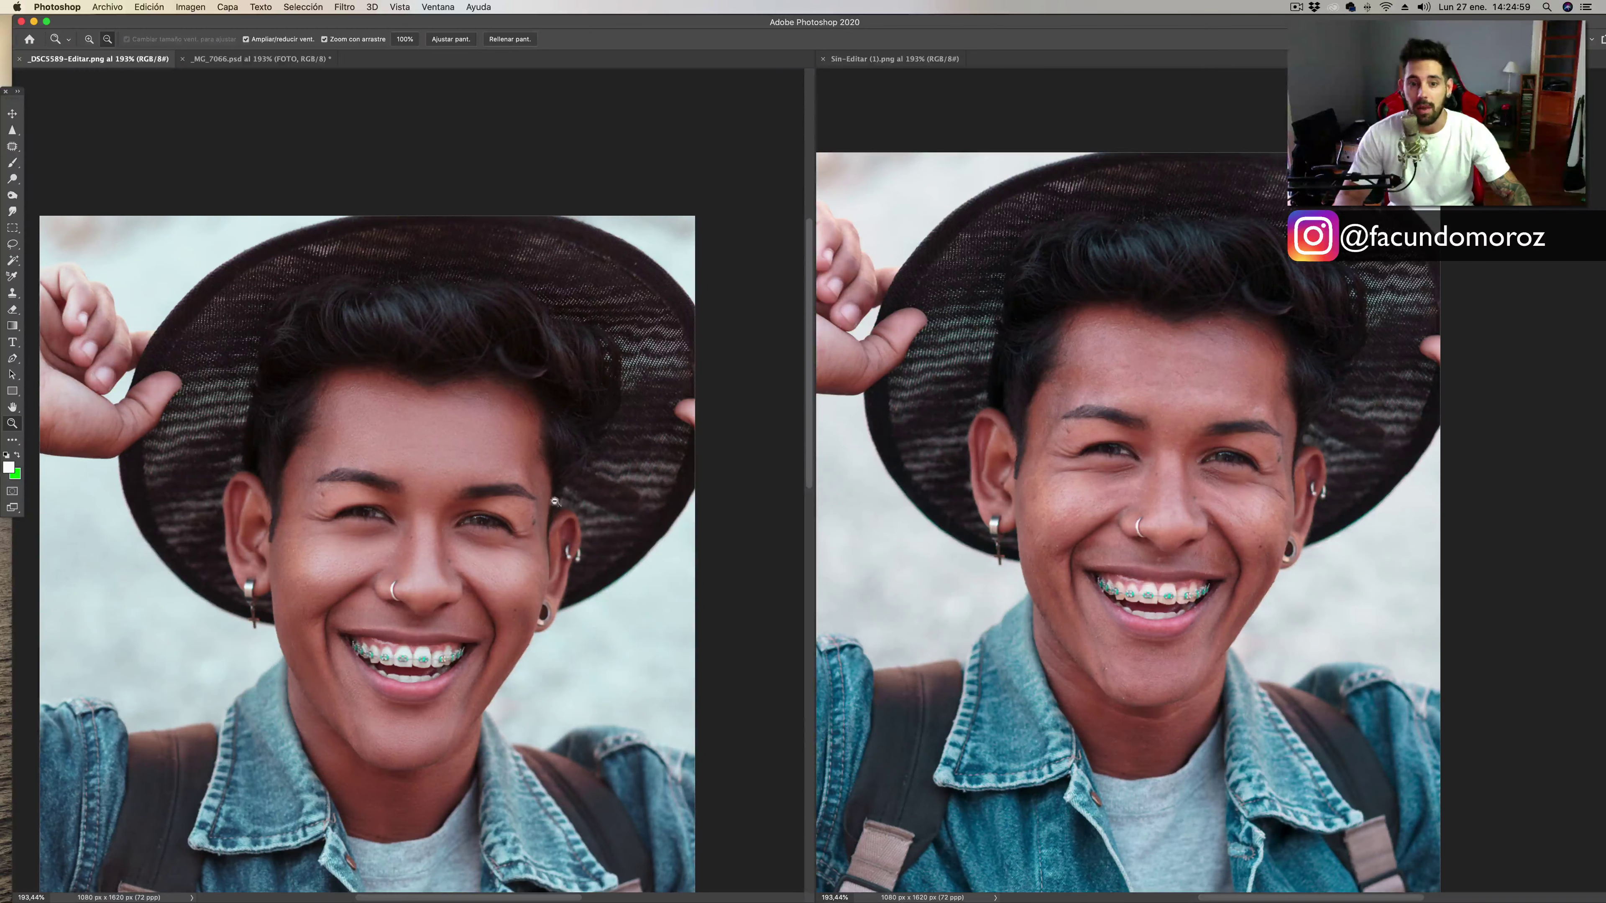
drag(501, 596, 589, 342)
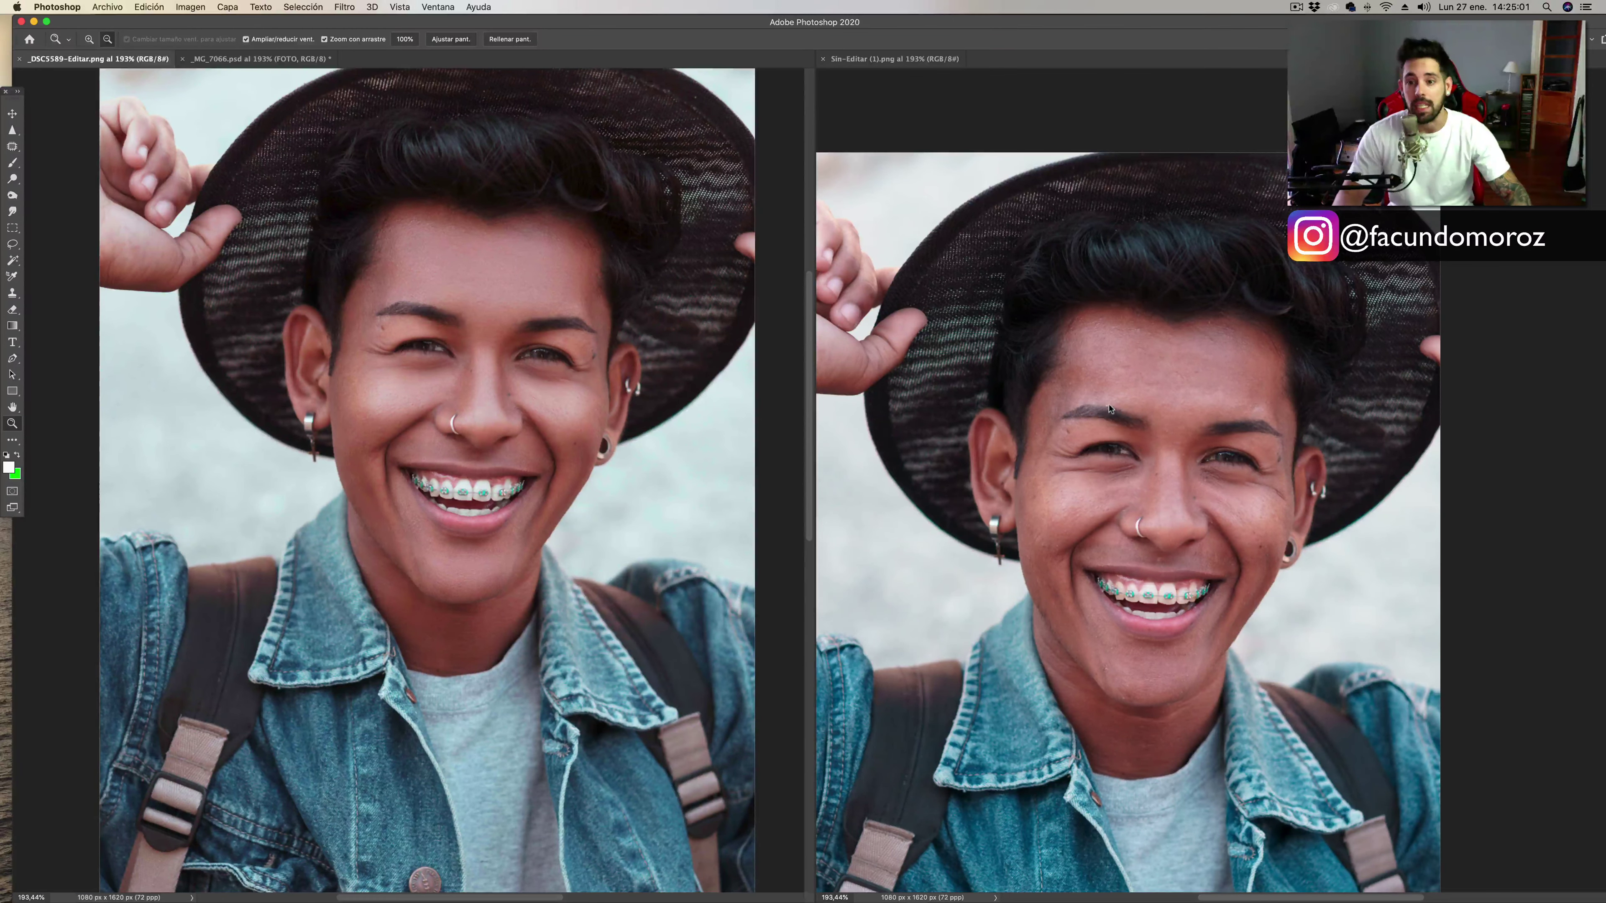
click(1089, 408)
drag(1088, 409, 1081, 411)
scroll(408, 478, down, 2)
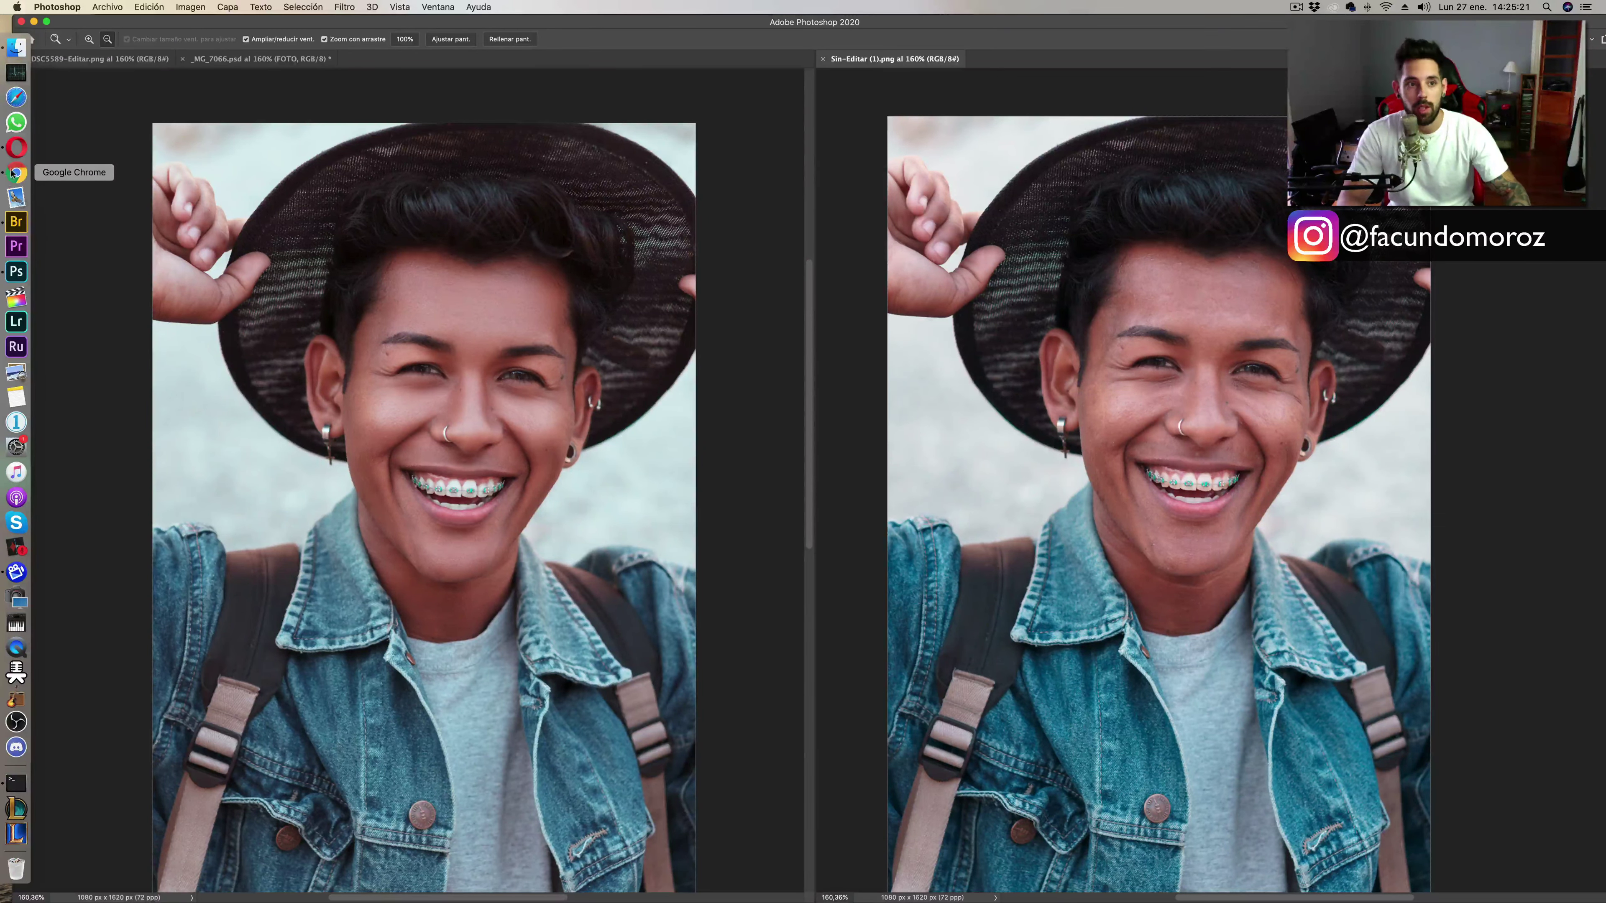
In Opera, scroll the Instagram grid and open the blue-eyeliner portrait post.
click(17, 148)
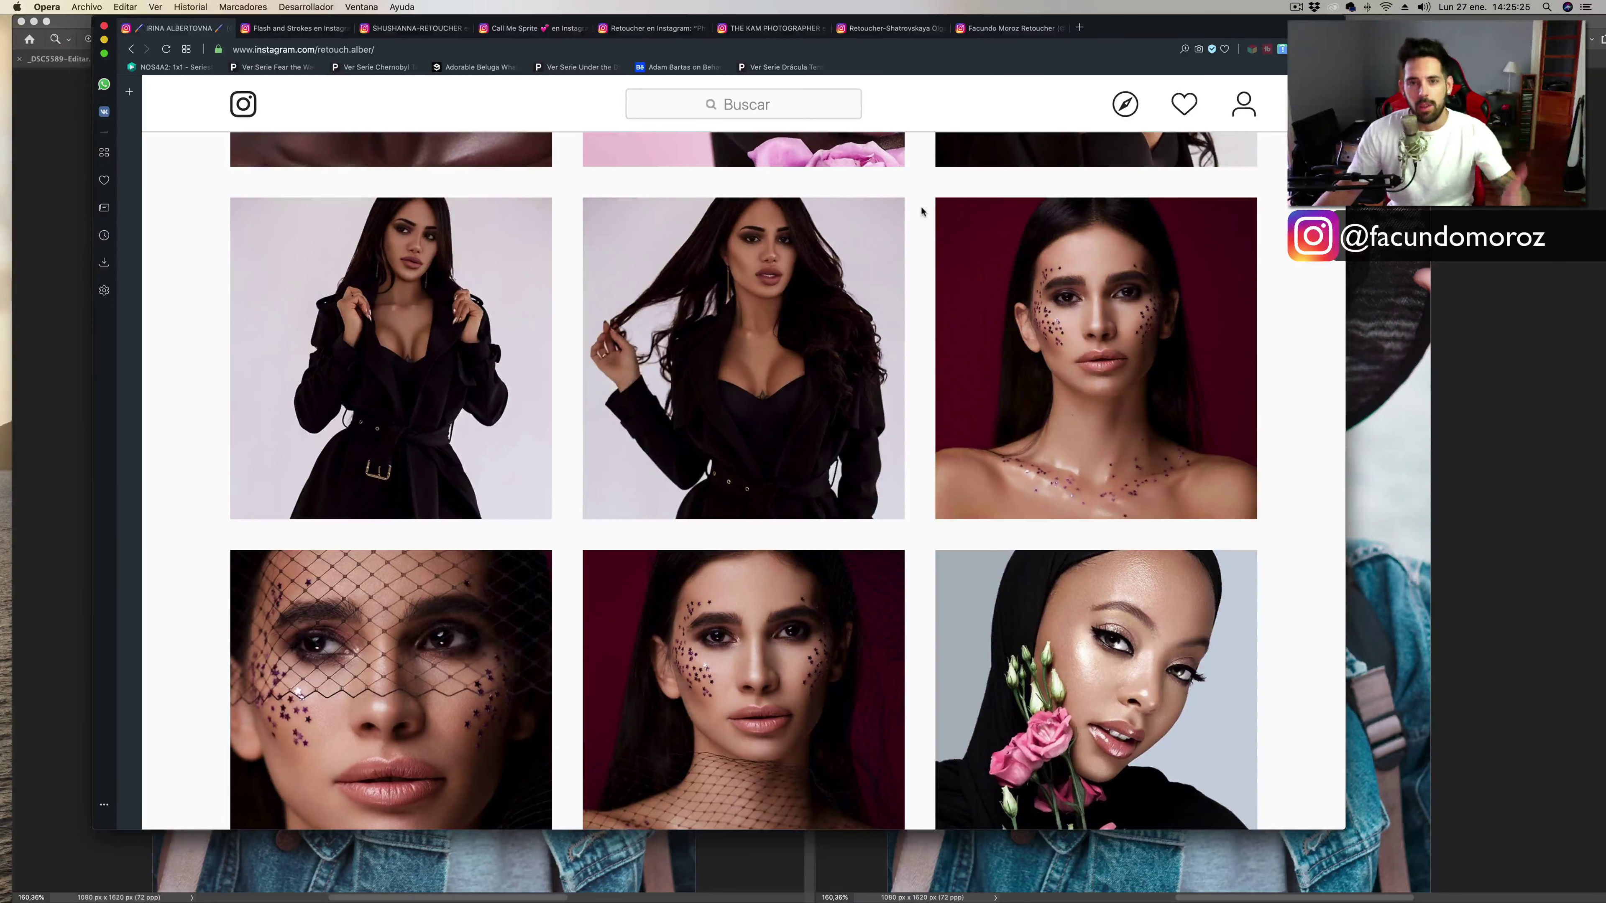
scroll(654, 228, up, 2)
scroll(653, 228, up, 3)
scroll(653, 232, up, 2)
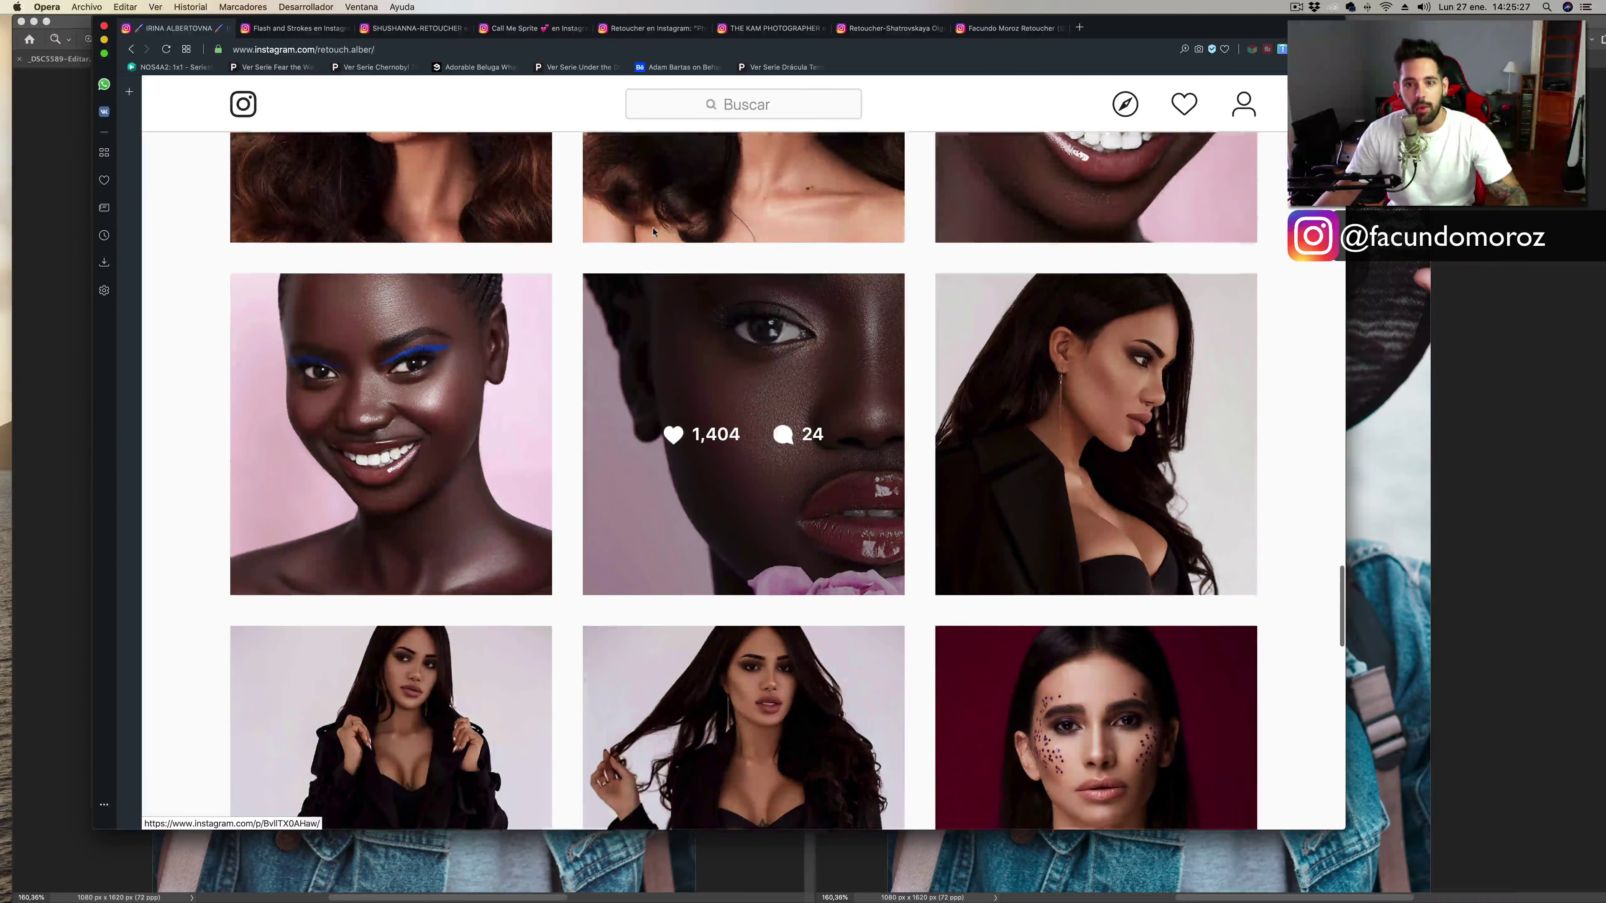
scroll(653, 231, up, 3)
scroll(653, 232, up, 2)
scroll(654, 231, up, 2)
scroll(653, 232, up, 1)
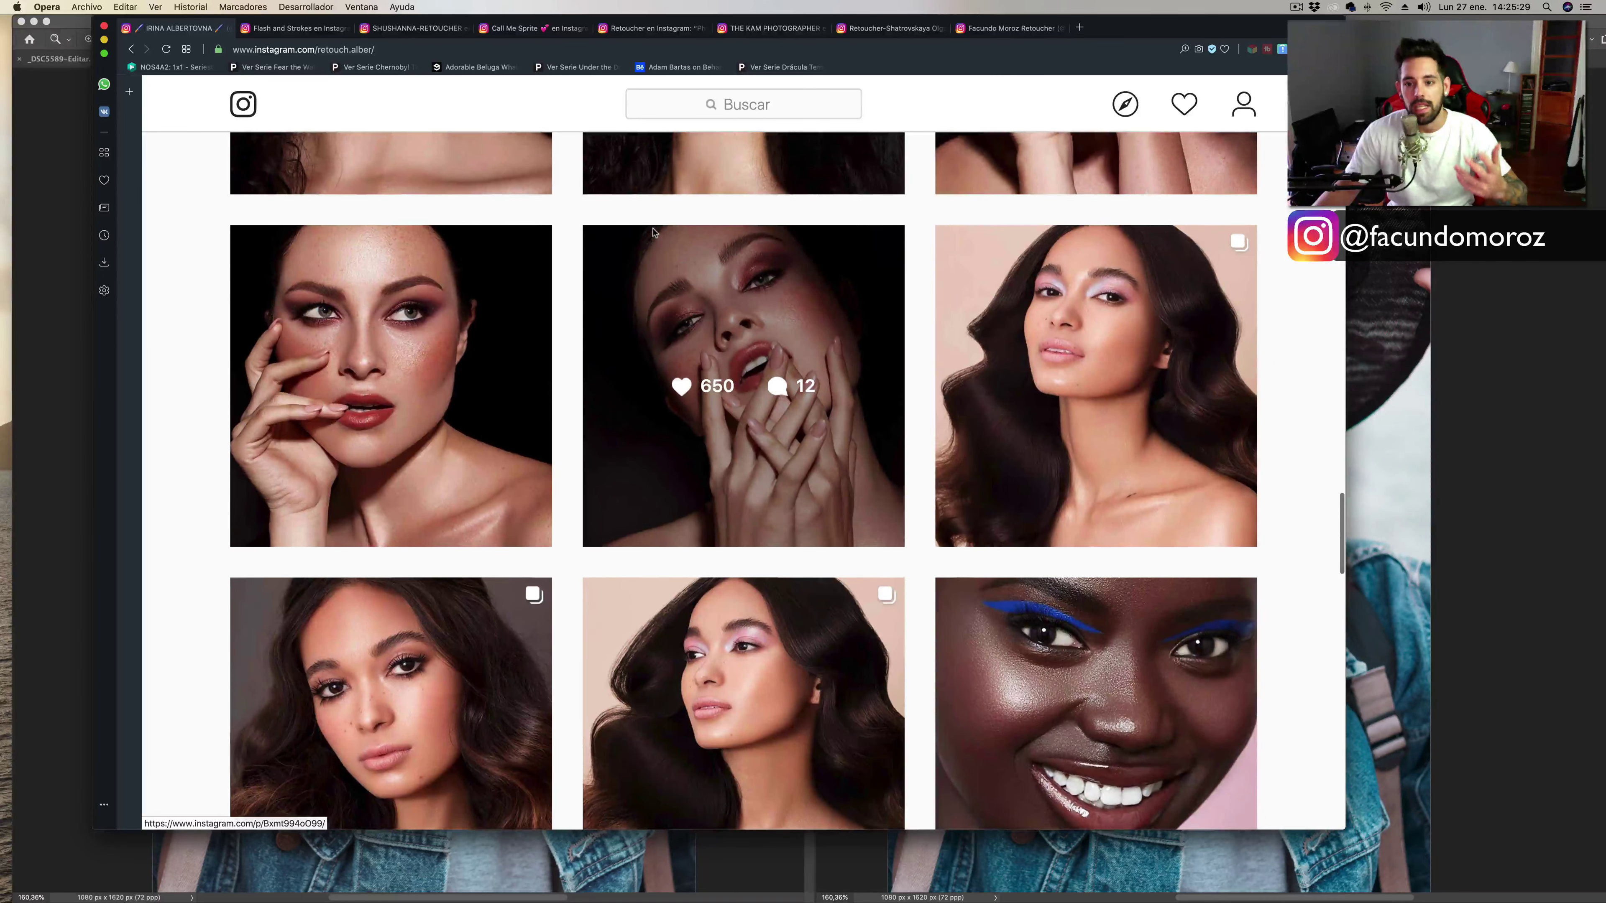
scroll(653, 232, down, 2)
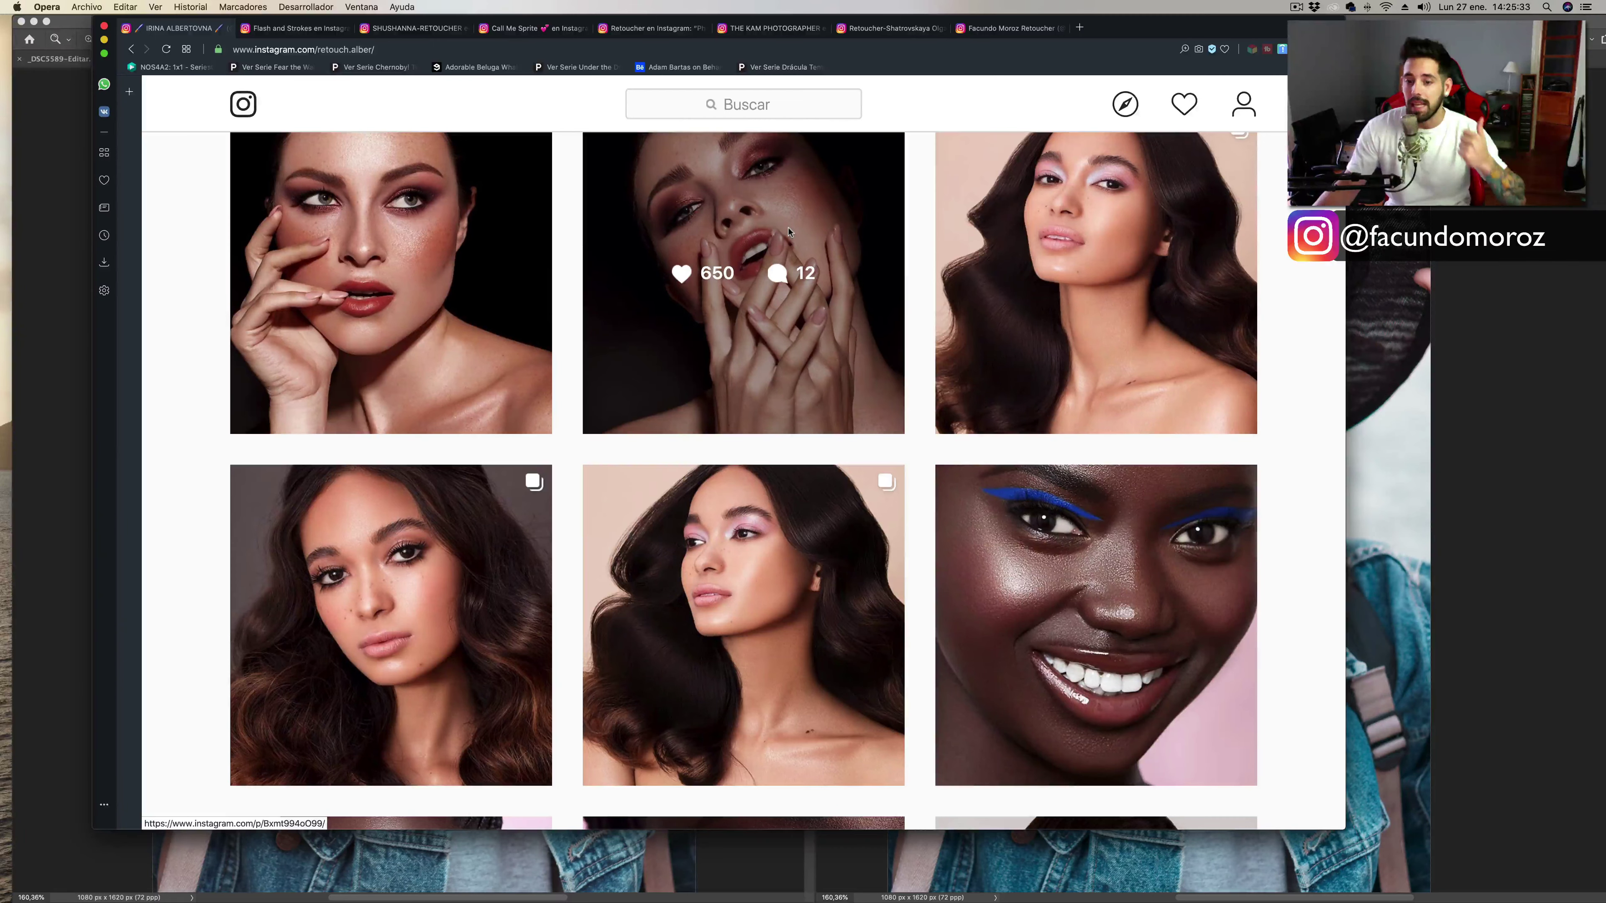
click(1106, 545)
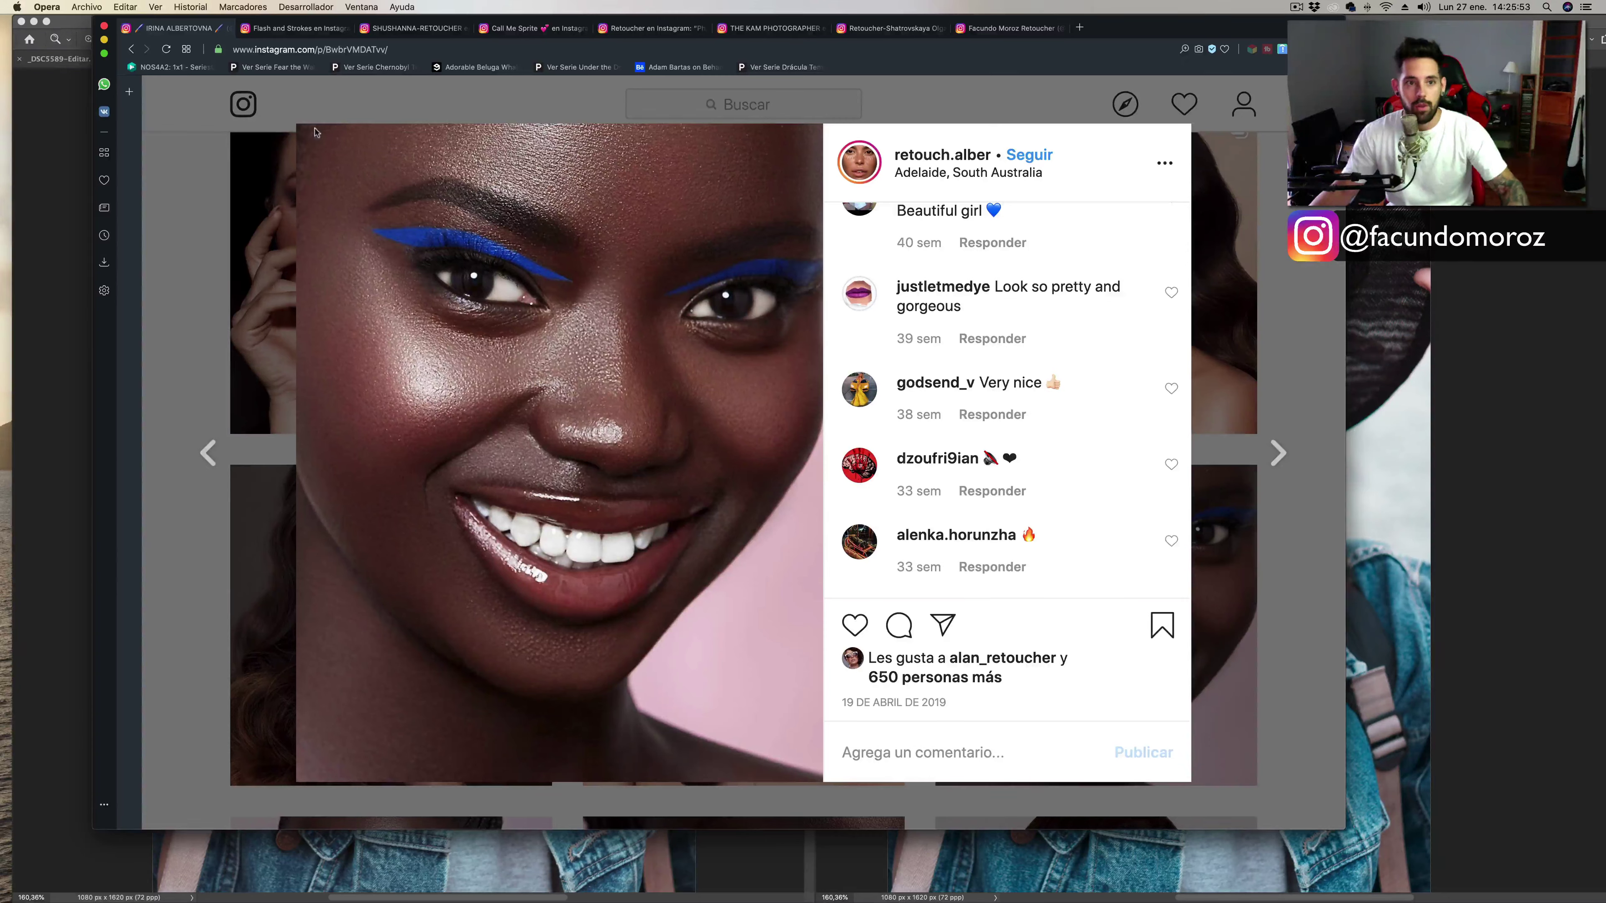
Screenshot the post's photo and drop it onto Photoshop's Dock icon.
key(super+shift+4)
drag(292, 121, 768, 611)
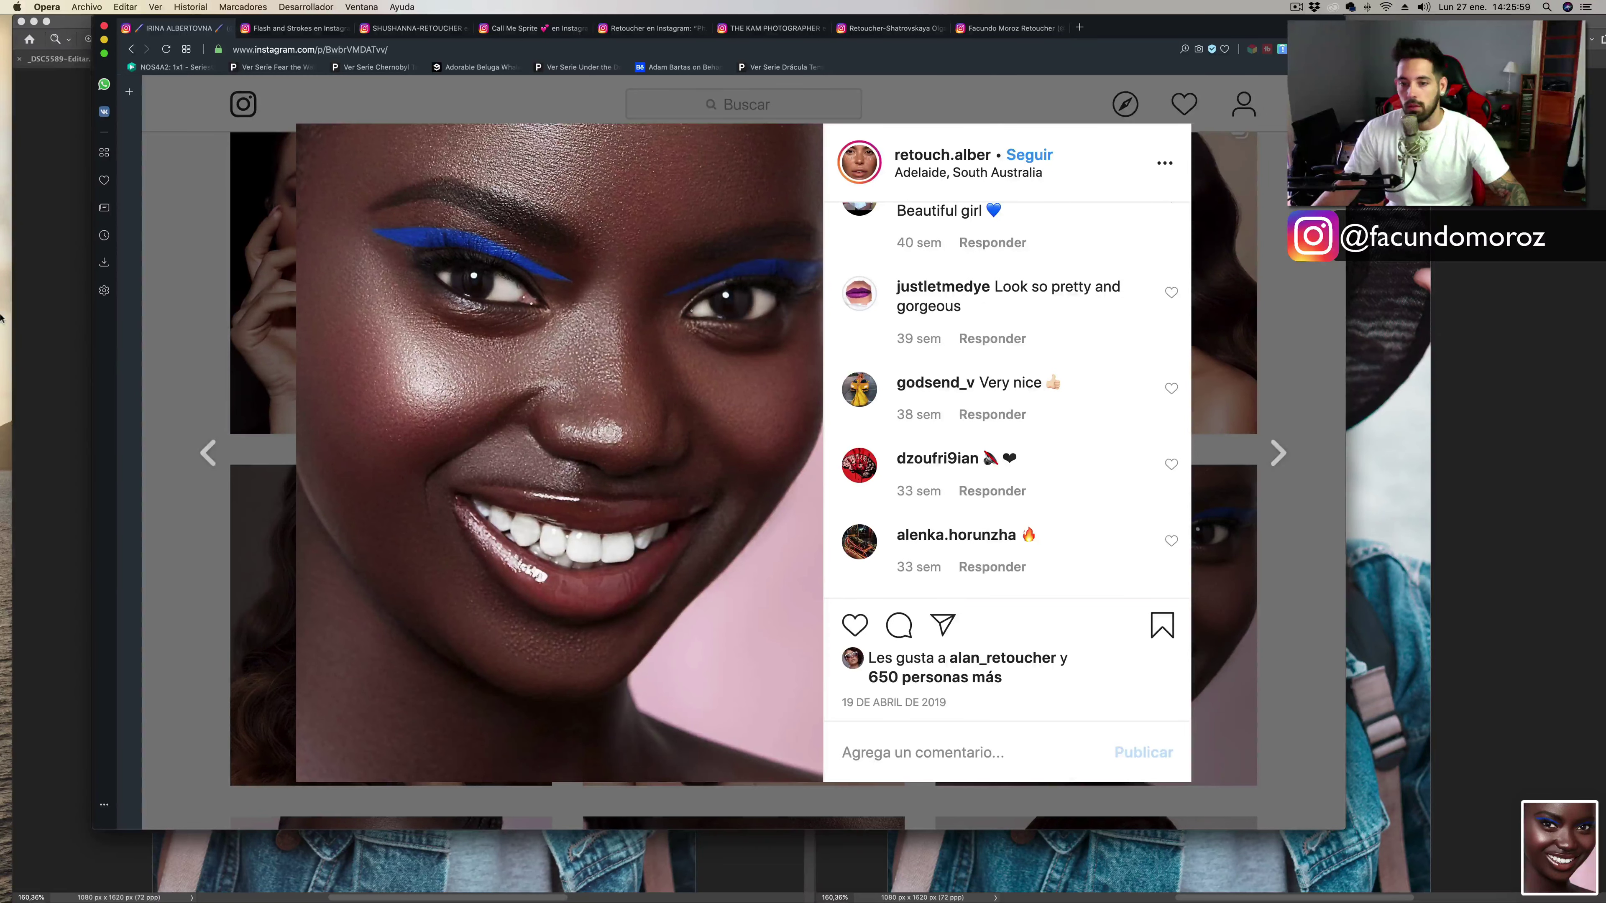
drag(1559, 848, 13, 277)
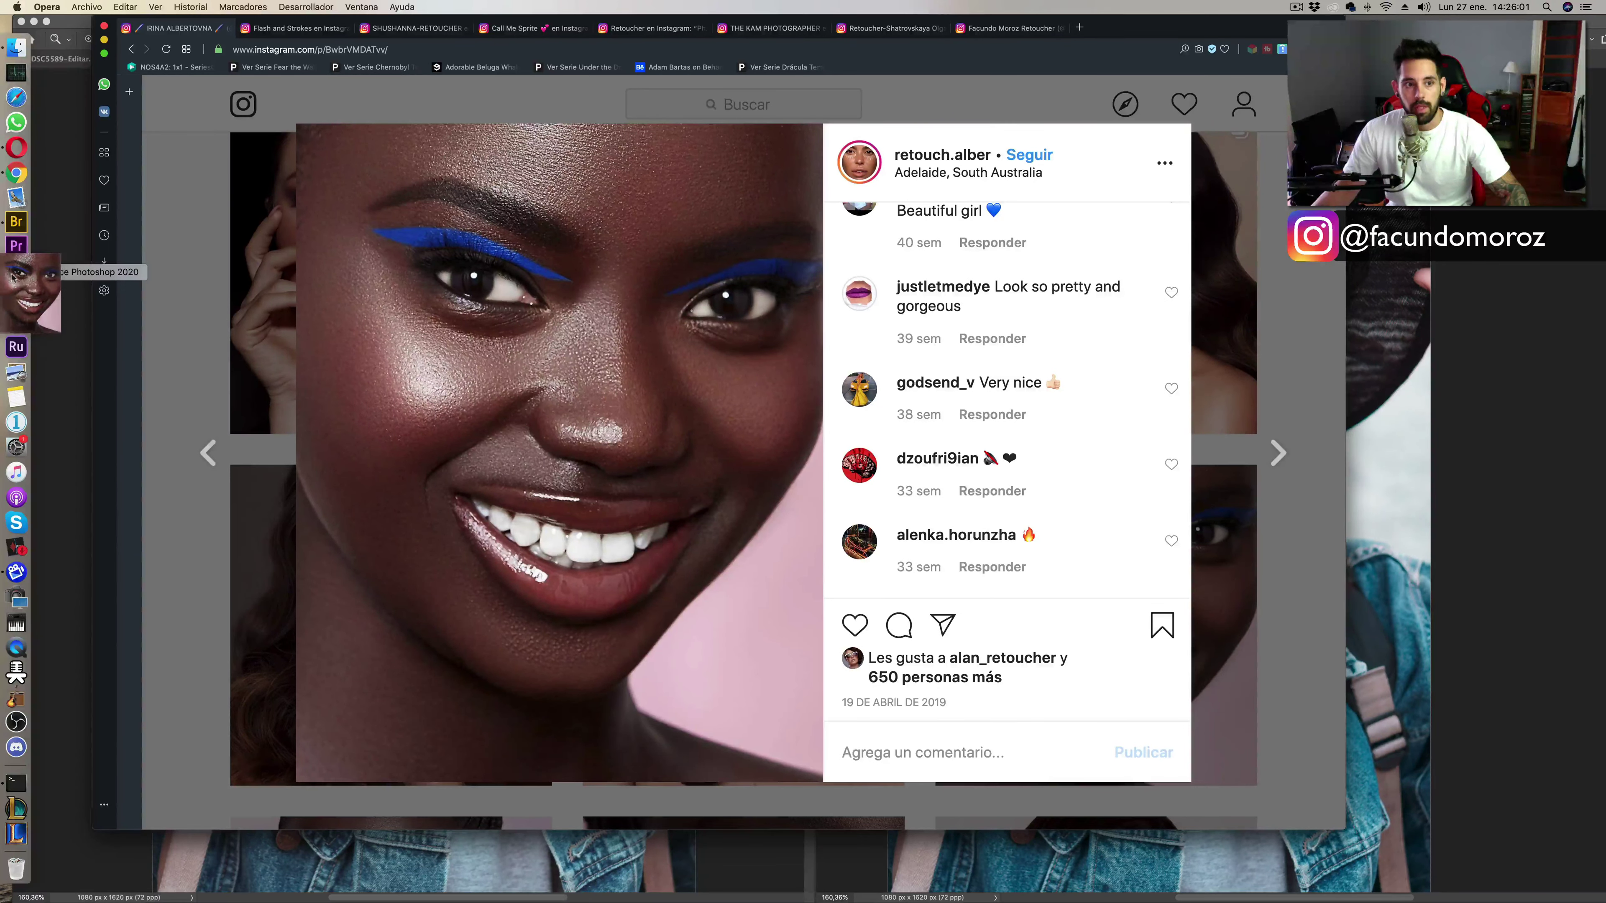
drag(12, 276, 7, 278)
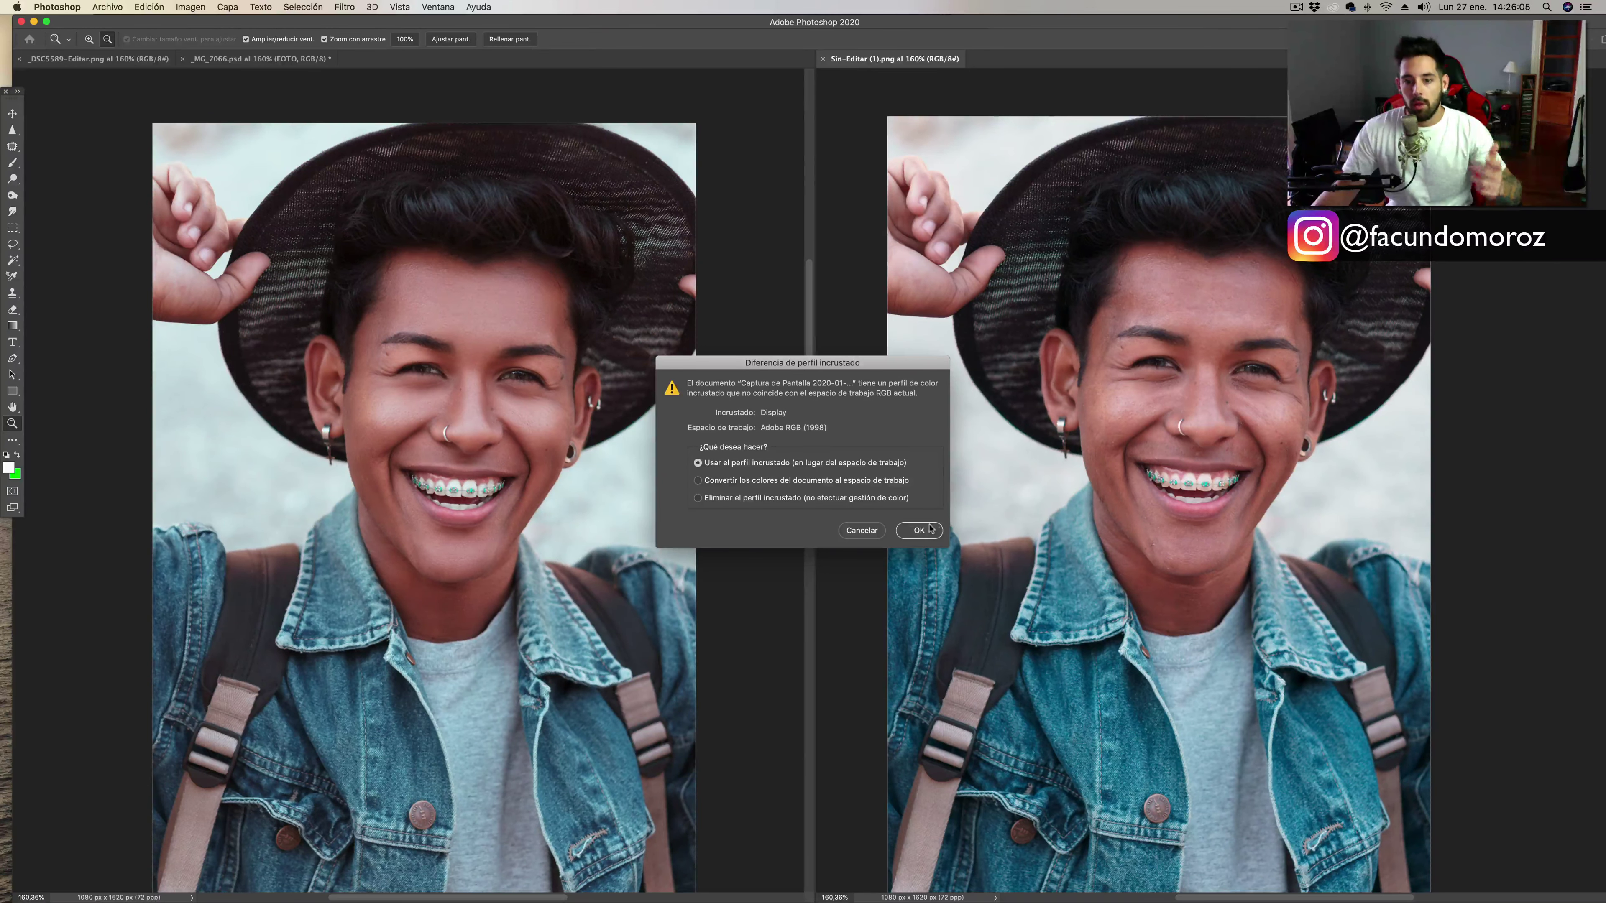
Open the screenshot keeping its embedded colour profile and add a new empty layer.
click(929, 529)
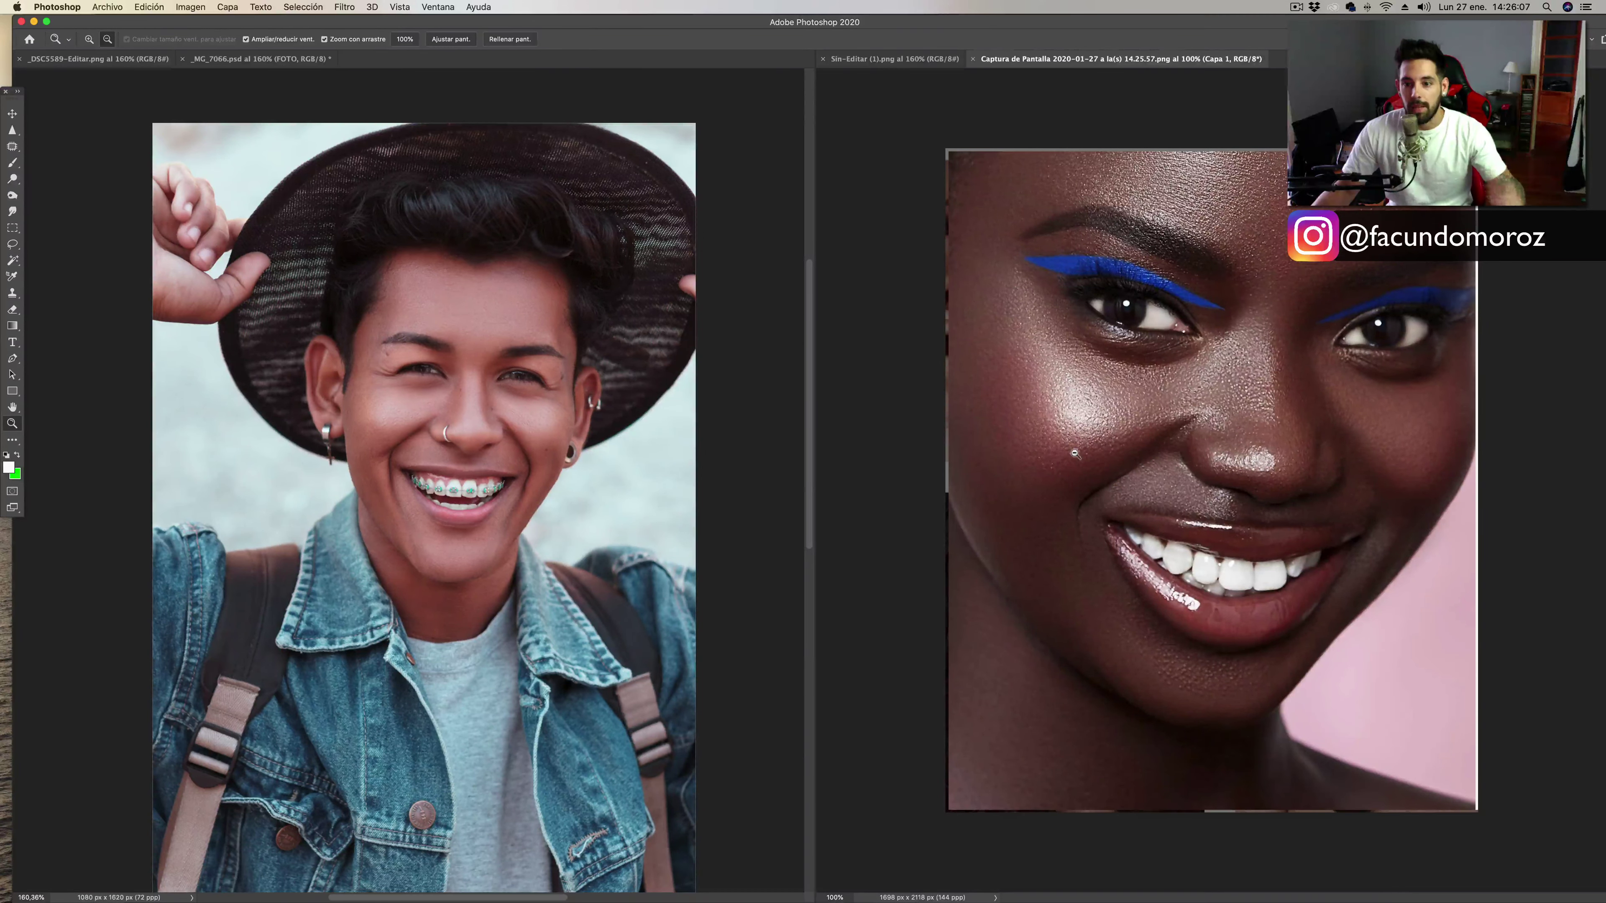
key(F7)
drag(468, 120, 611, 121)
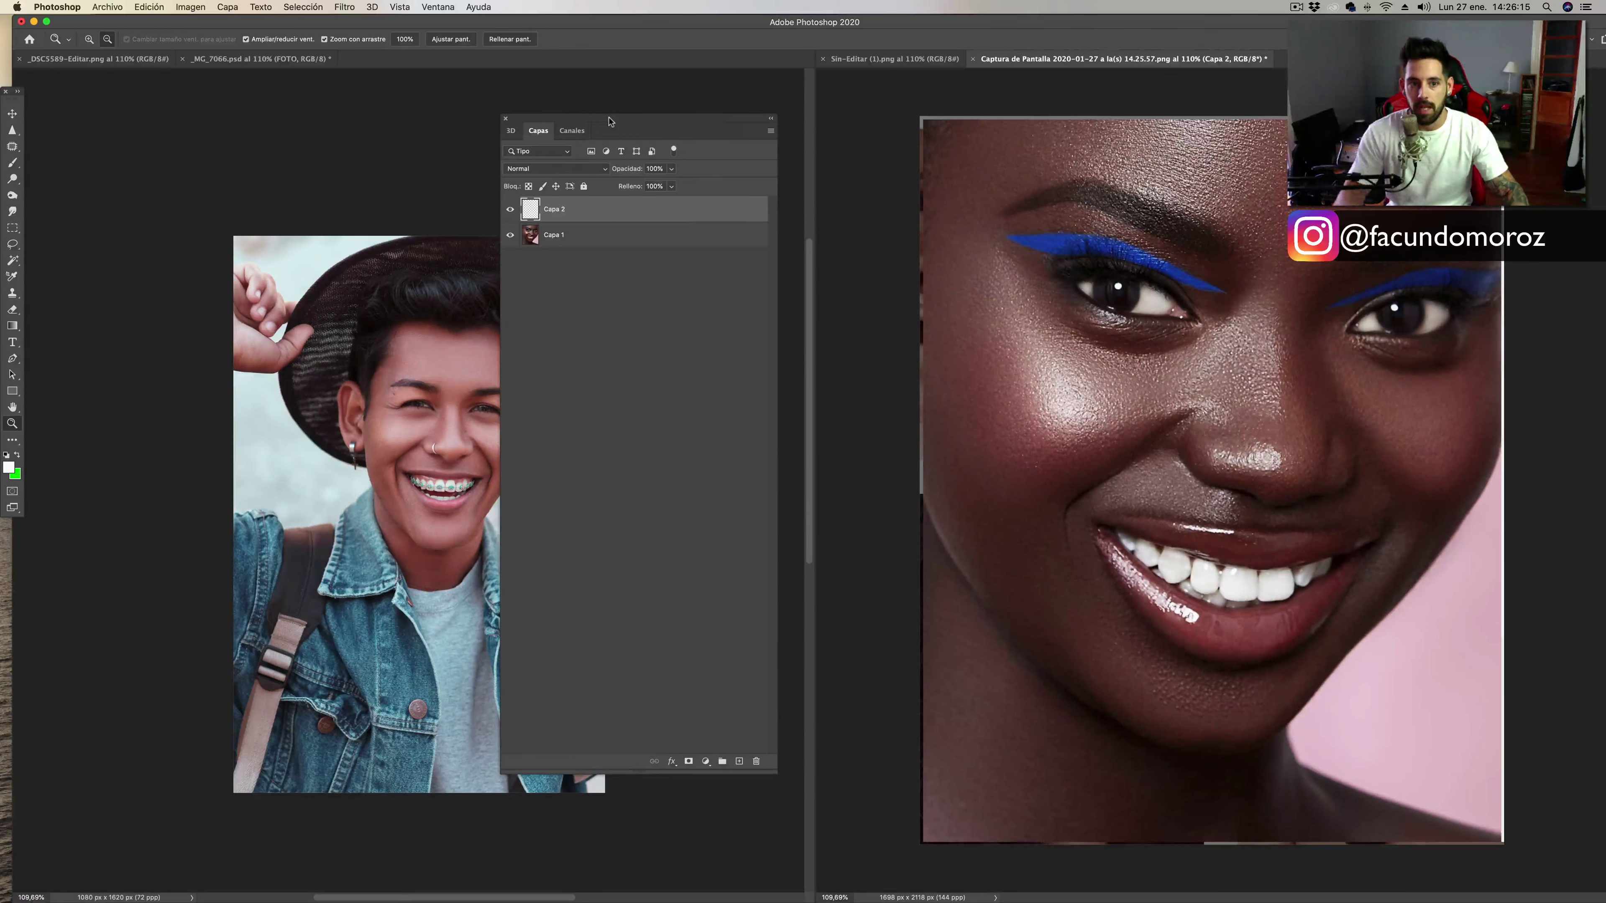
Set up a green brush at 100% opacity.
key(x)
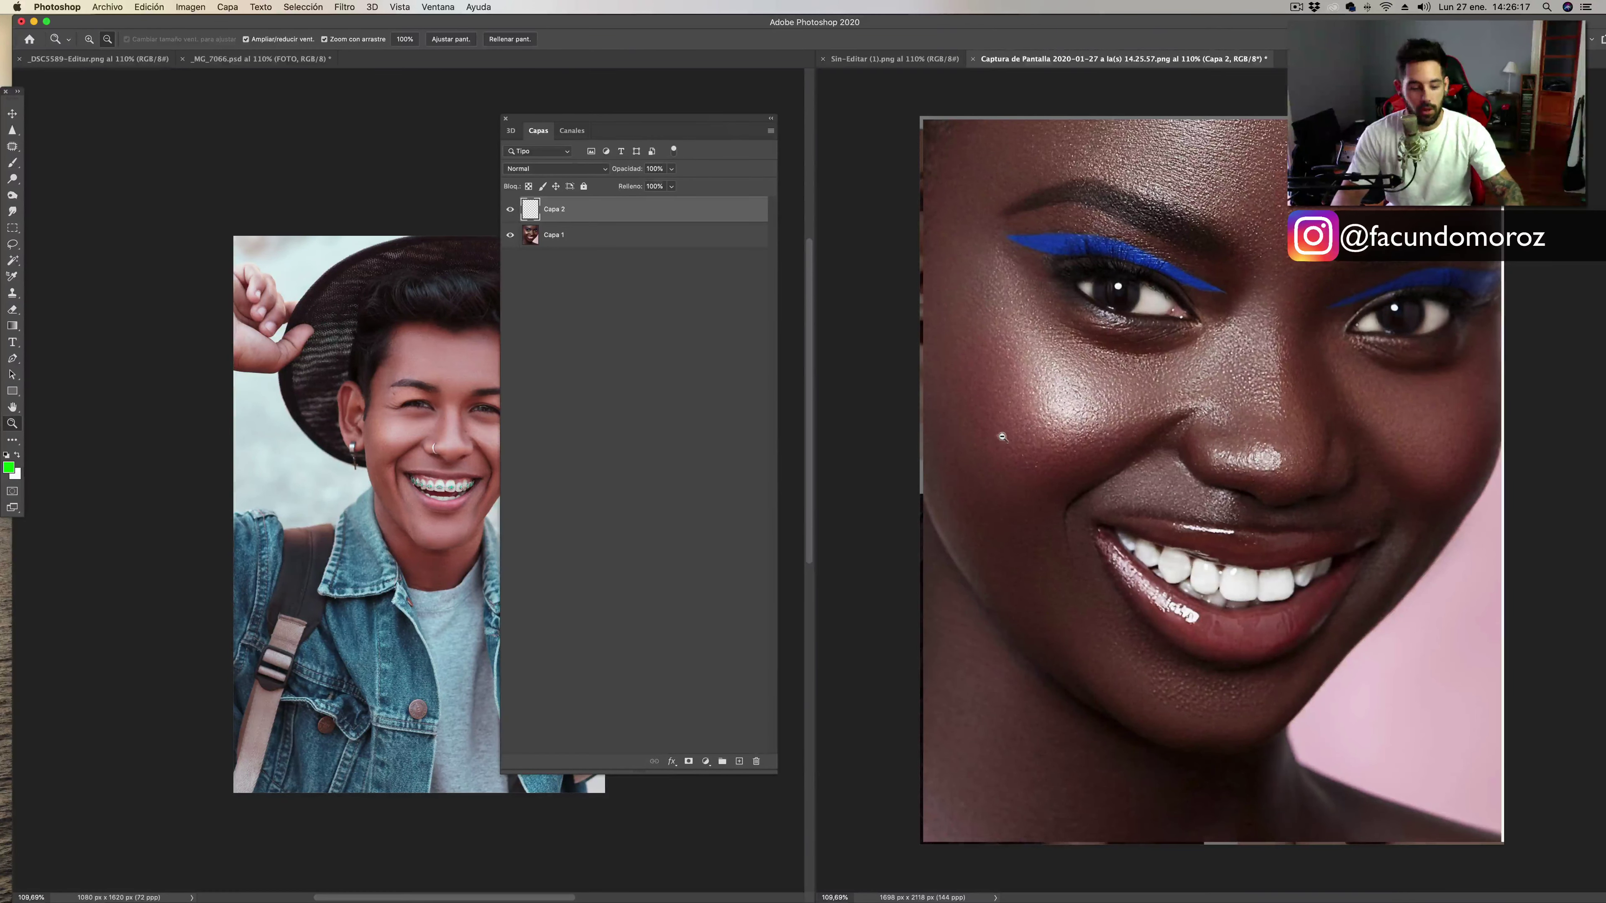
key(b)
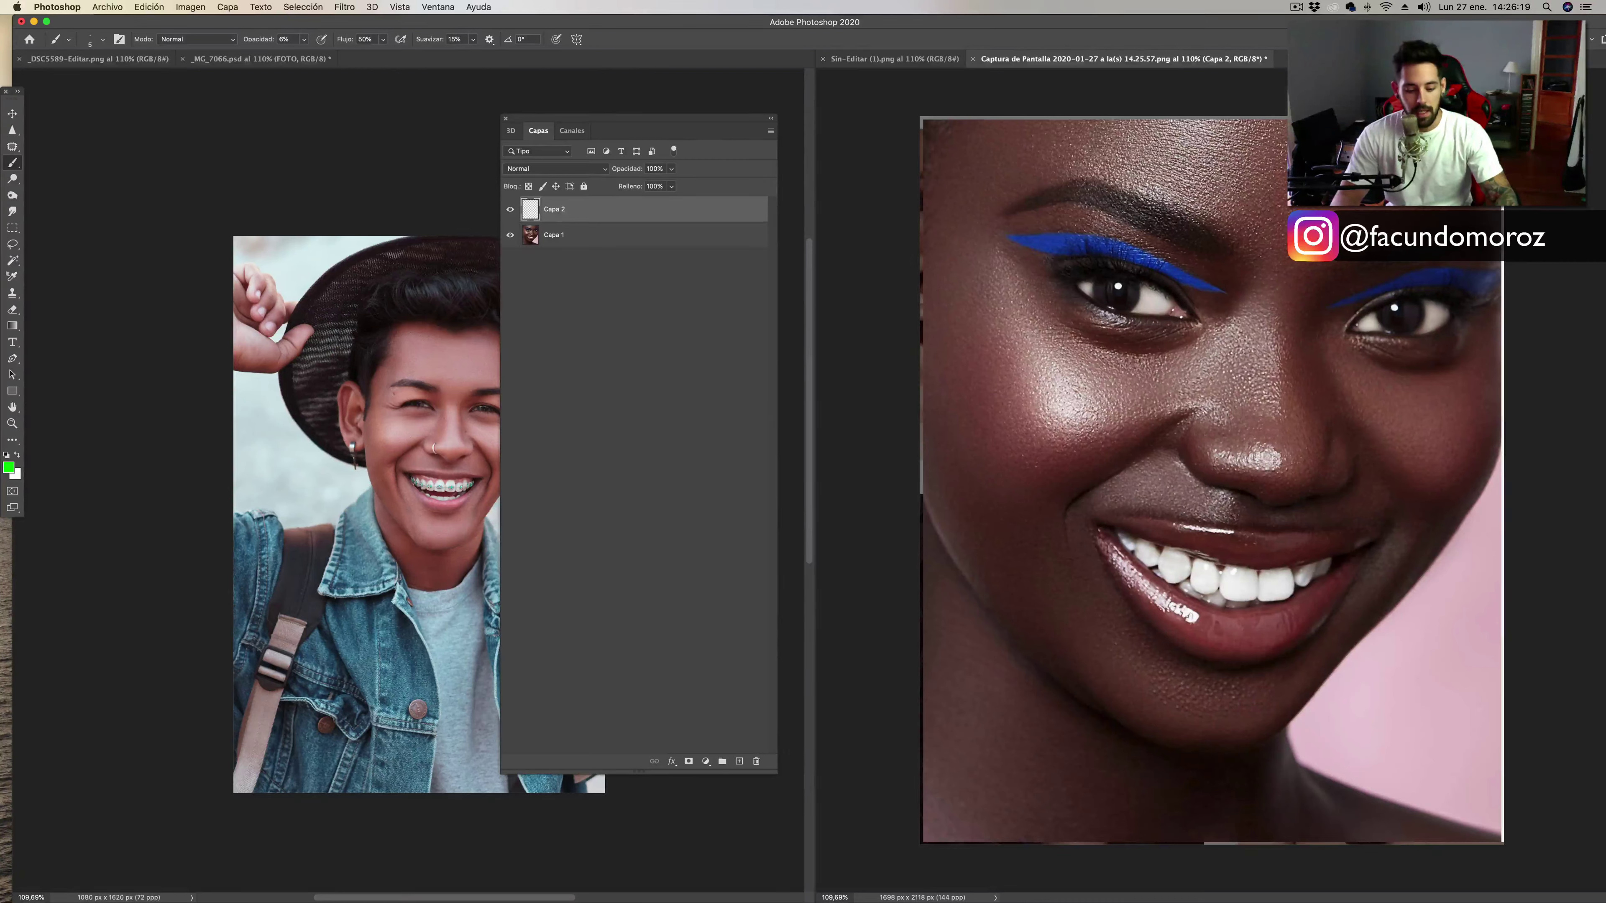
key(0)
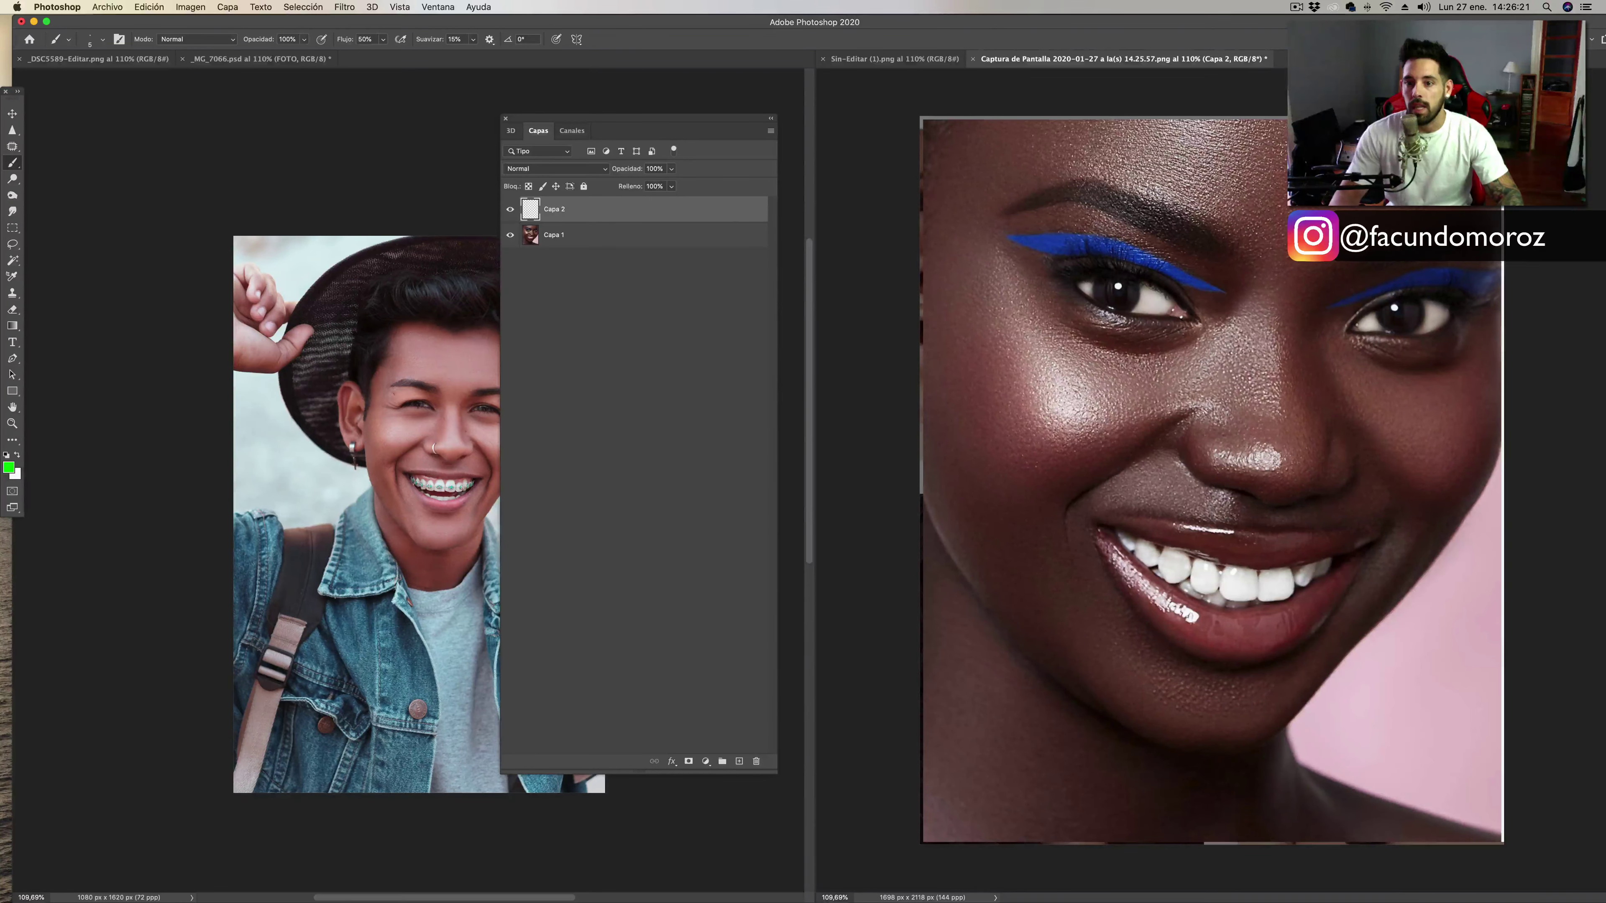
Outline both cheeks in green, with a cross on the left and 'SIN' on the right.
drag(981, 259, 1177, 421)
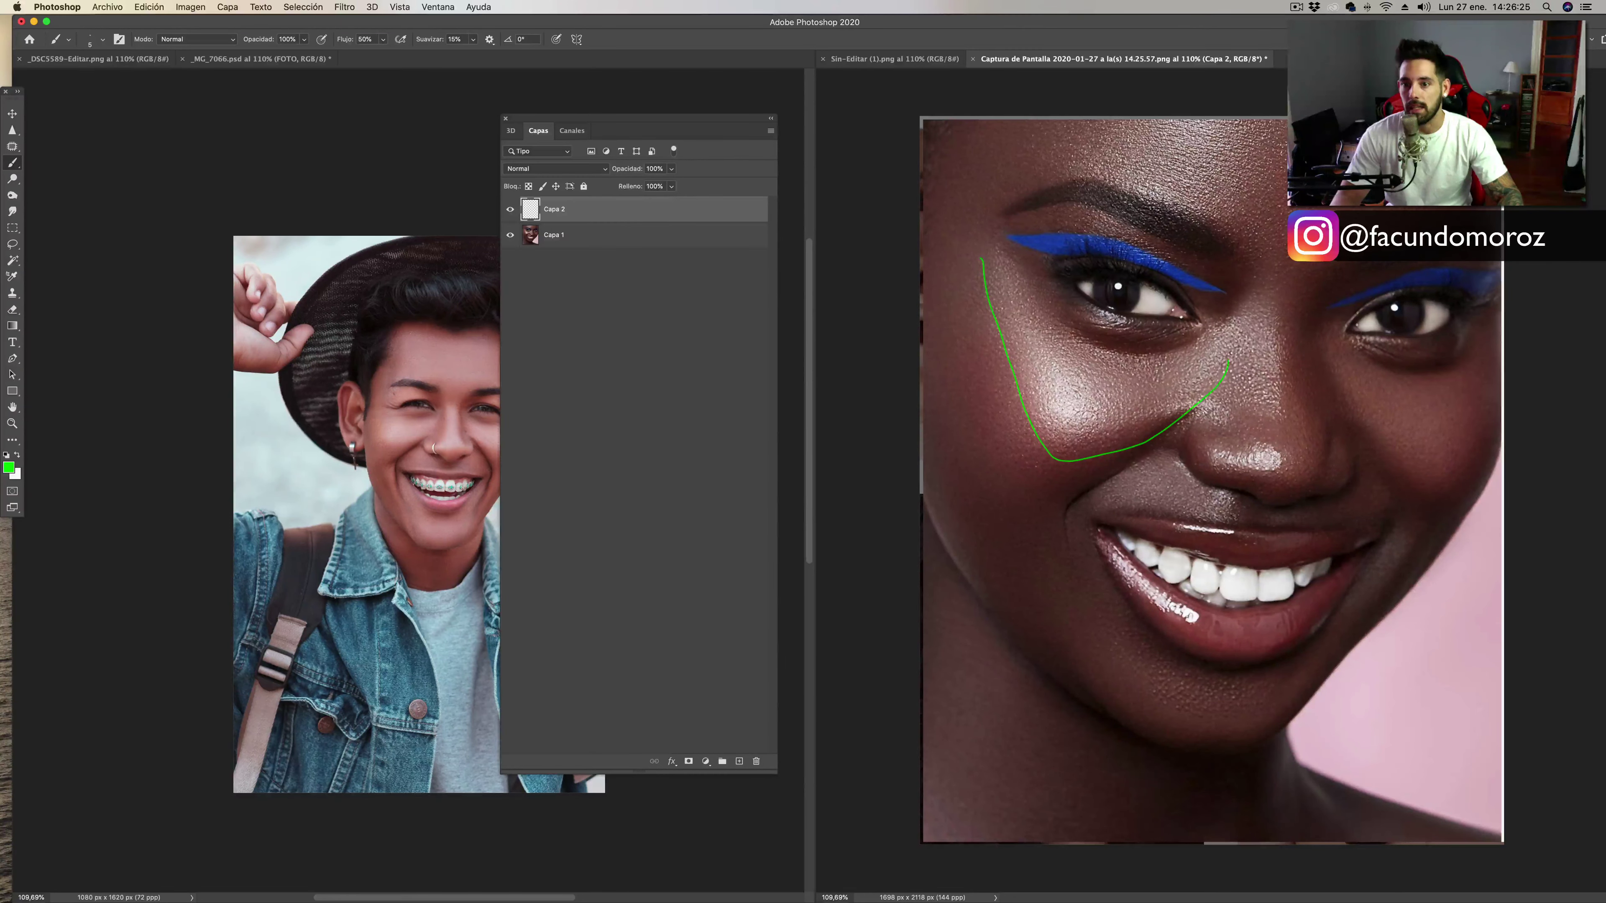
drag(1174, 336, 986, 254)
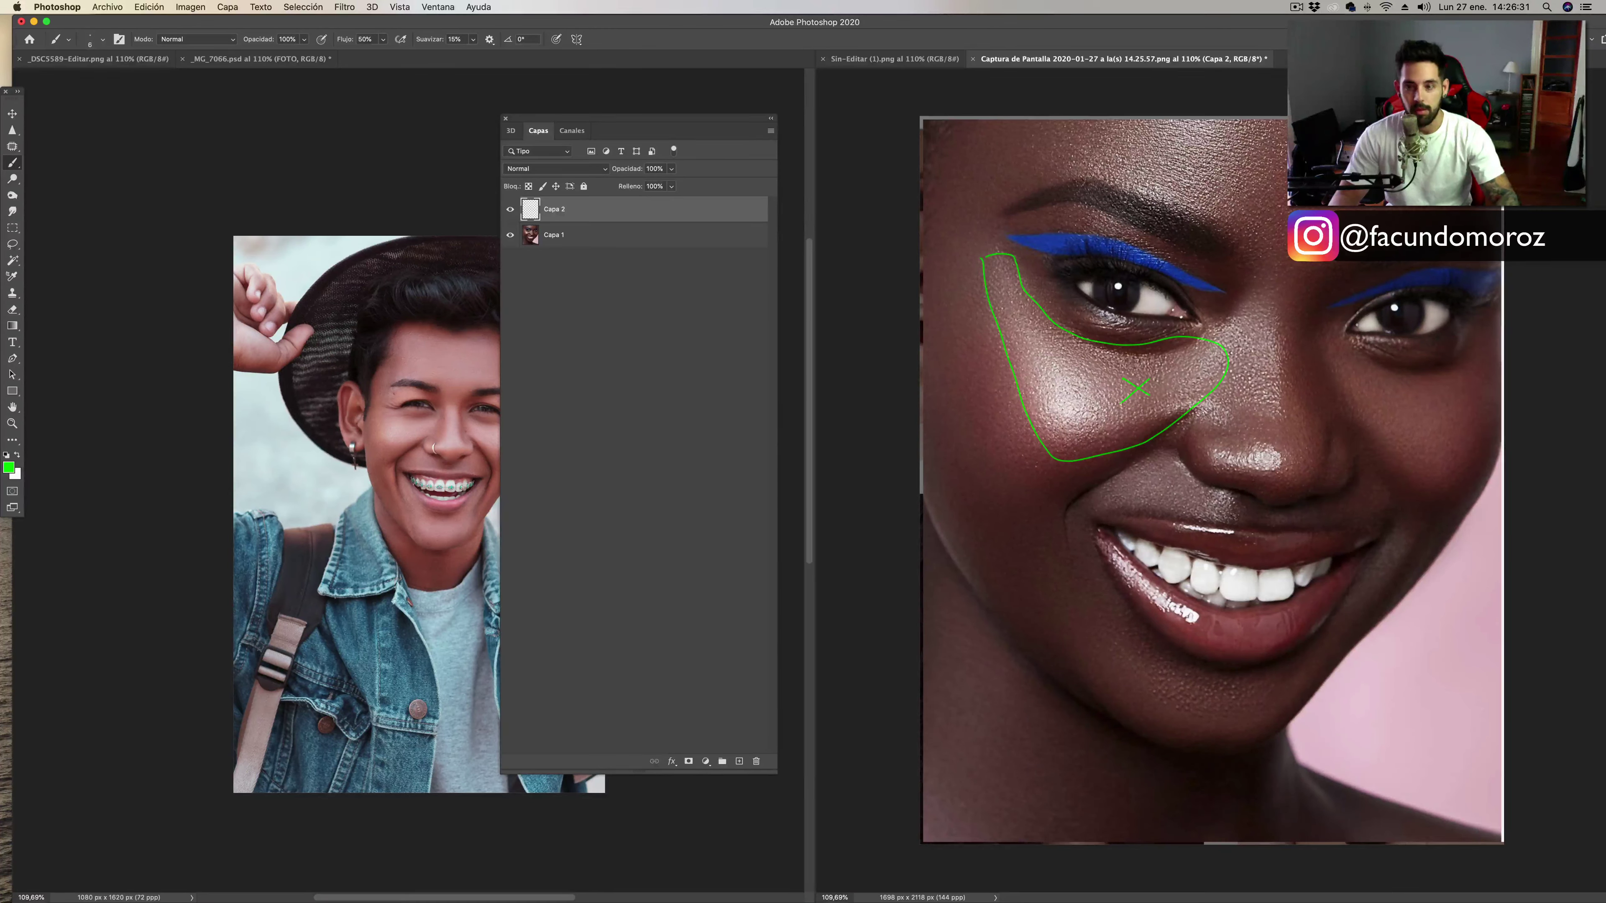
drag(1119, 378, 1156, 395)
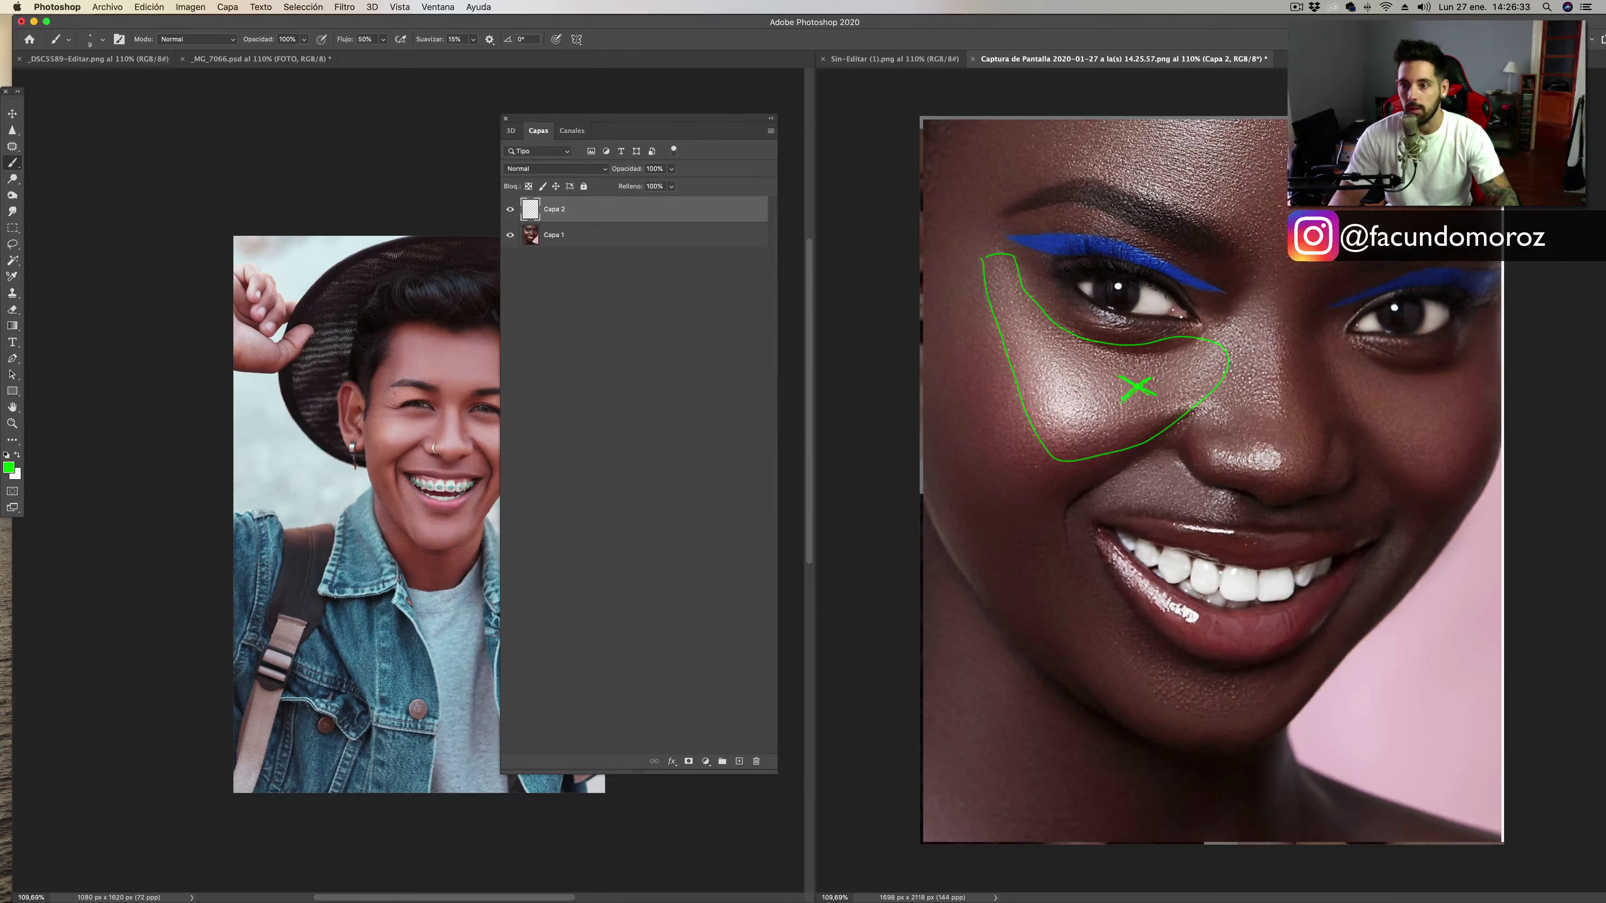
mouse_move(1335, 364)
mouse_down()
mouse_move(1363, 454)
mouse_move(1454, 508)
mouse_move(1483, 415)
mouse_move(1357, 369)
mouse_move(1404, 399)
mouse_move(1390, 430)
mouse_move(1411, 432)
mouse_up()
mouse_move(1425, 417)
mouse_down()
mouse_move(1422, 434)
mouse_move(1460, 411)
mouse_up()
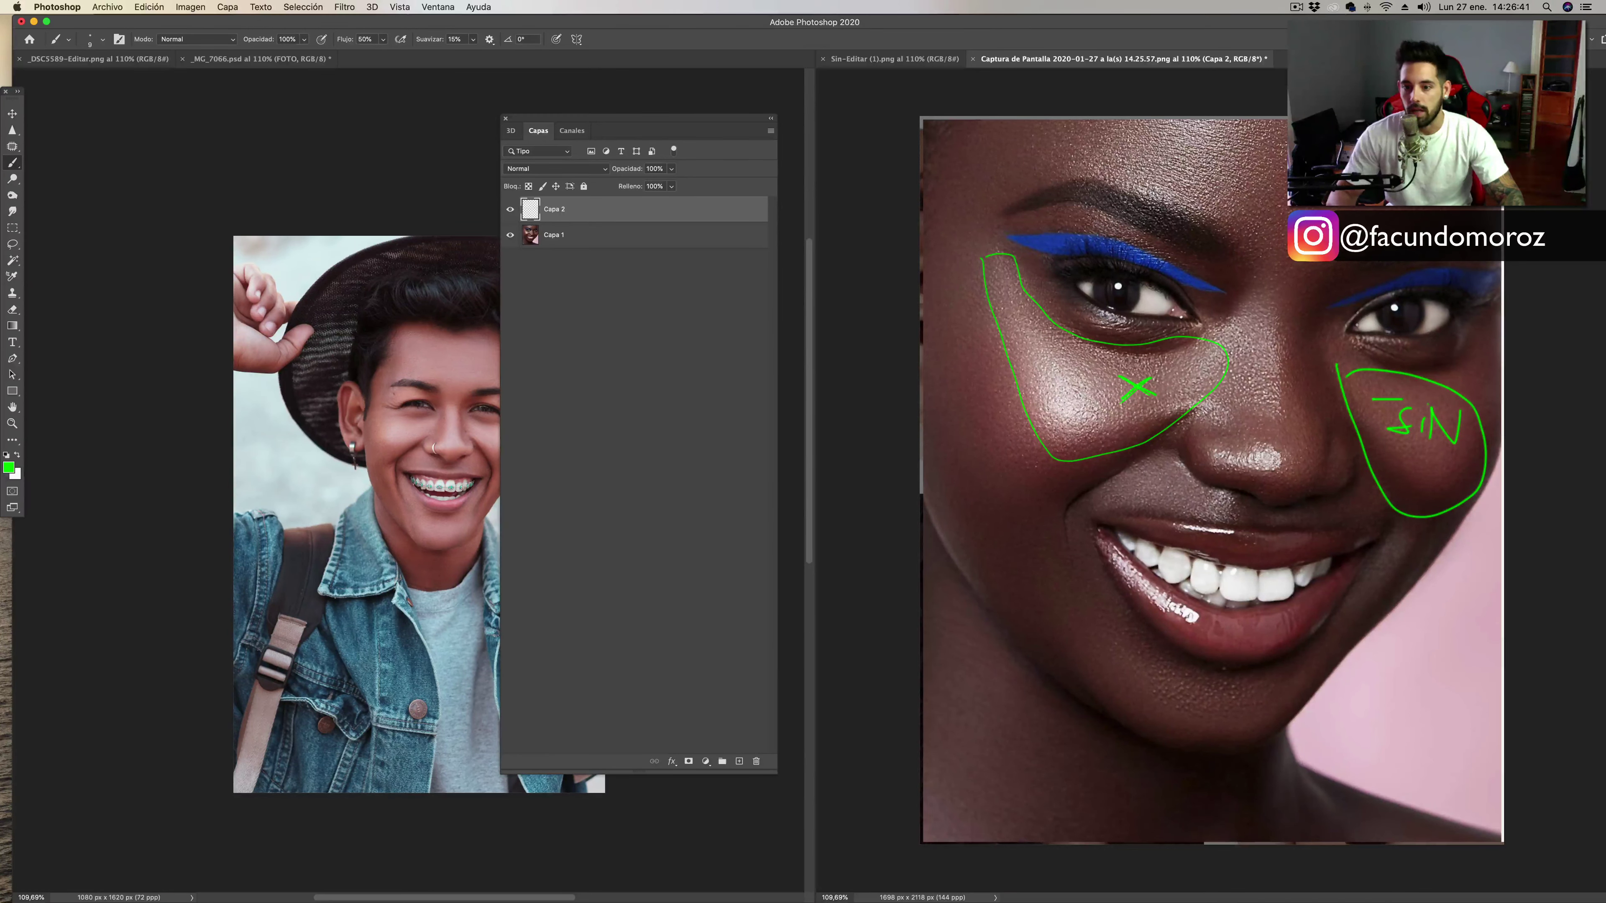
Loop the mouth and chin, adding a plus, a circled minus and 'NO TIENE'.
mouse_move(1059, 582)
mouse_down()
mouse_move(1177, 784)
mouse_move(1334, 636)
mouse_move(1111, 600)
mouse_move(1180, 706)
mouse_move(1259, 696)
mouse_move(1138, 629)
mouse_move(1193, 682)
mouse_up()
drag(1173, 672, 1211, 669)
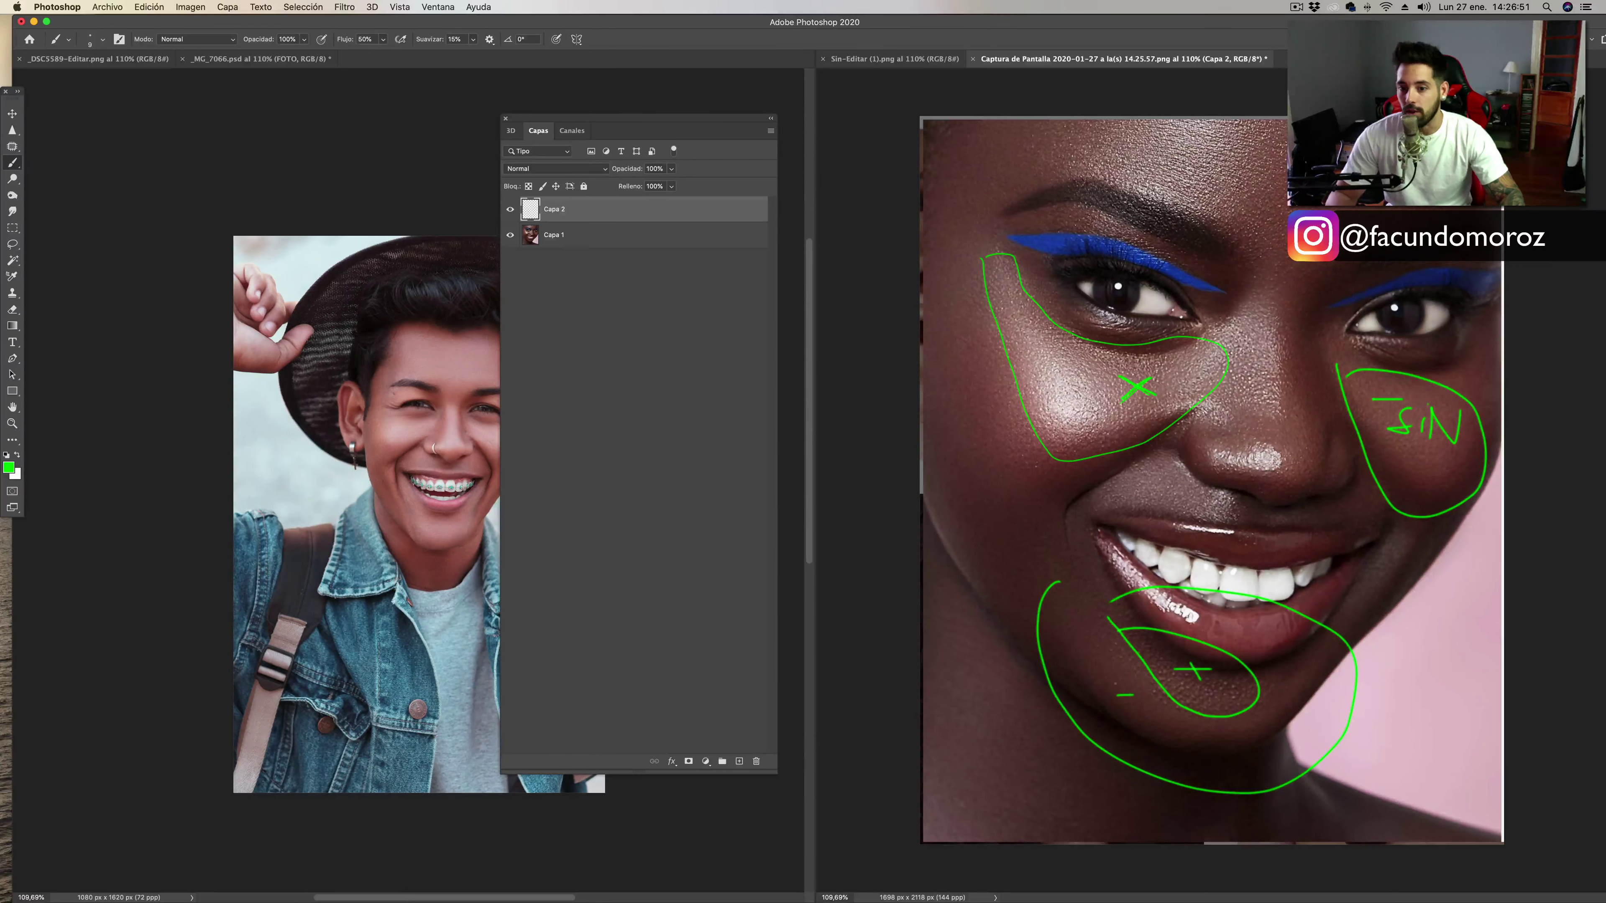
mouse_move(1116, 683)
mouse_down()
mouse_move(1161, 726)
mouse_move(1197, 730)
mouse_up()
mouse_move(1206, 732)
mouse_down()
mouse_move(1205, 745)
mouse_move(1293, 753)
mouse_move(1262, 759)
mouse_up()
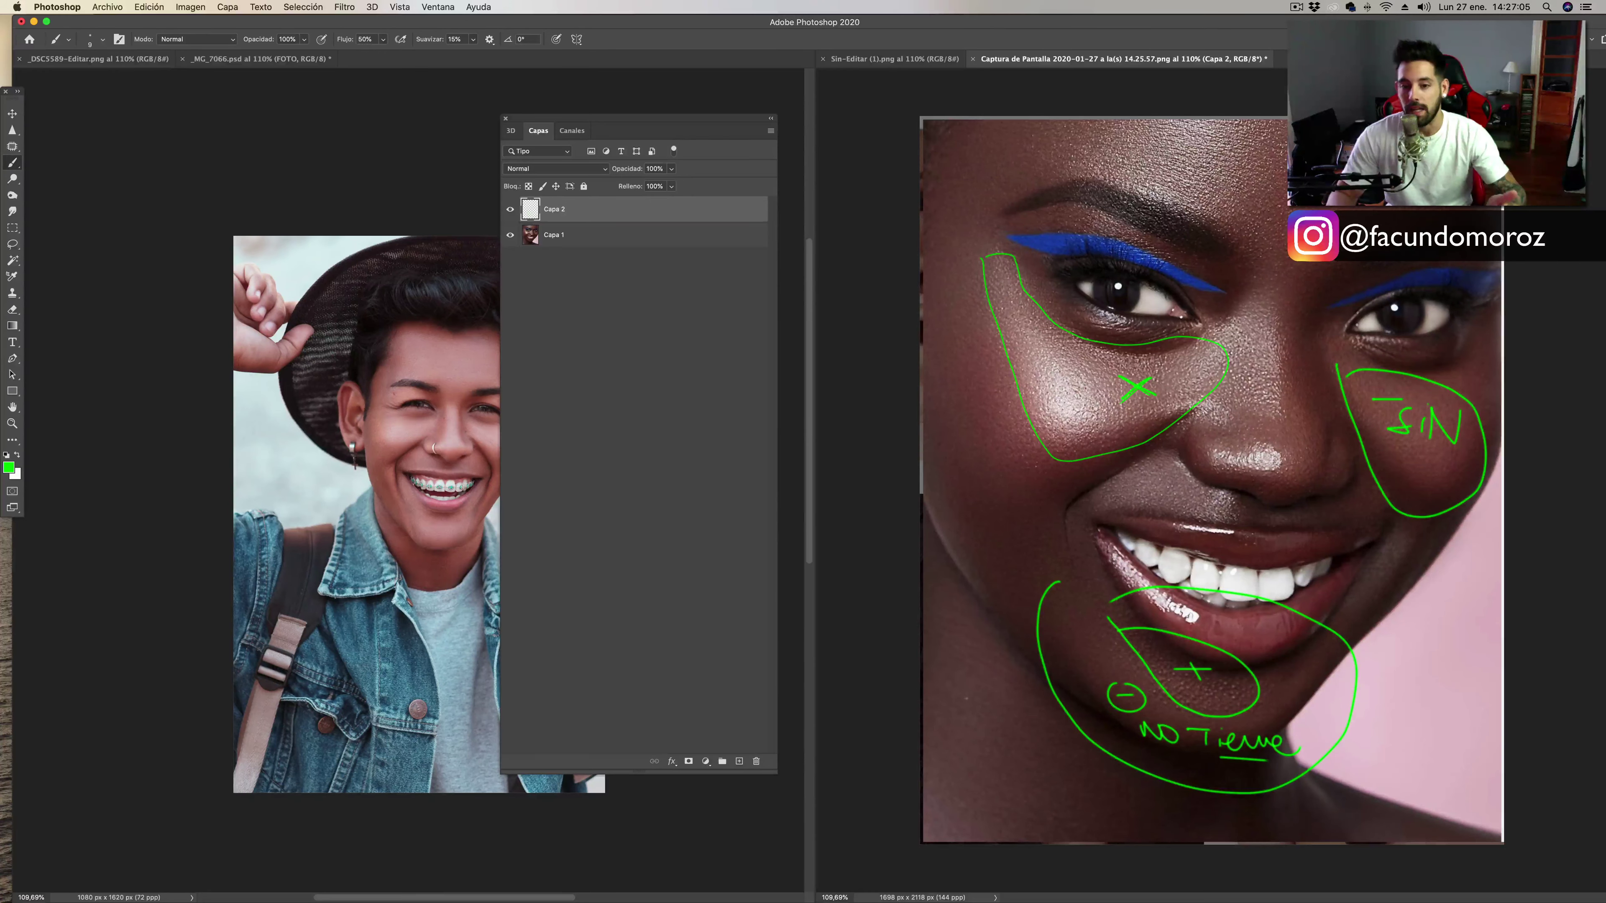
Add a jaw zigzag, circled OK and forehead check, then delete the annotation layer.
drag(968, 675, 1089, 772)
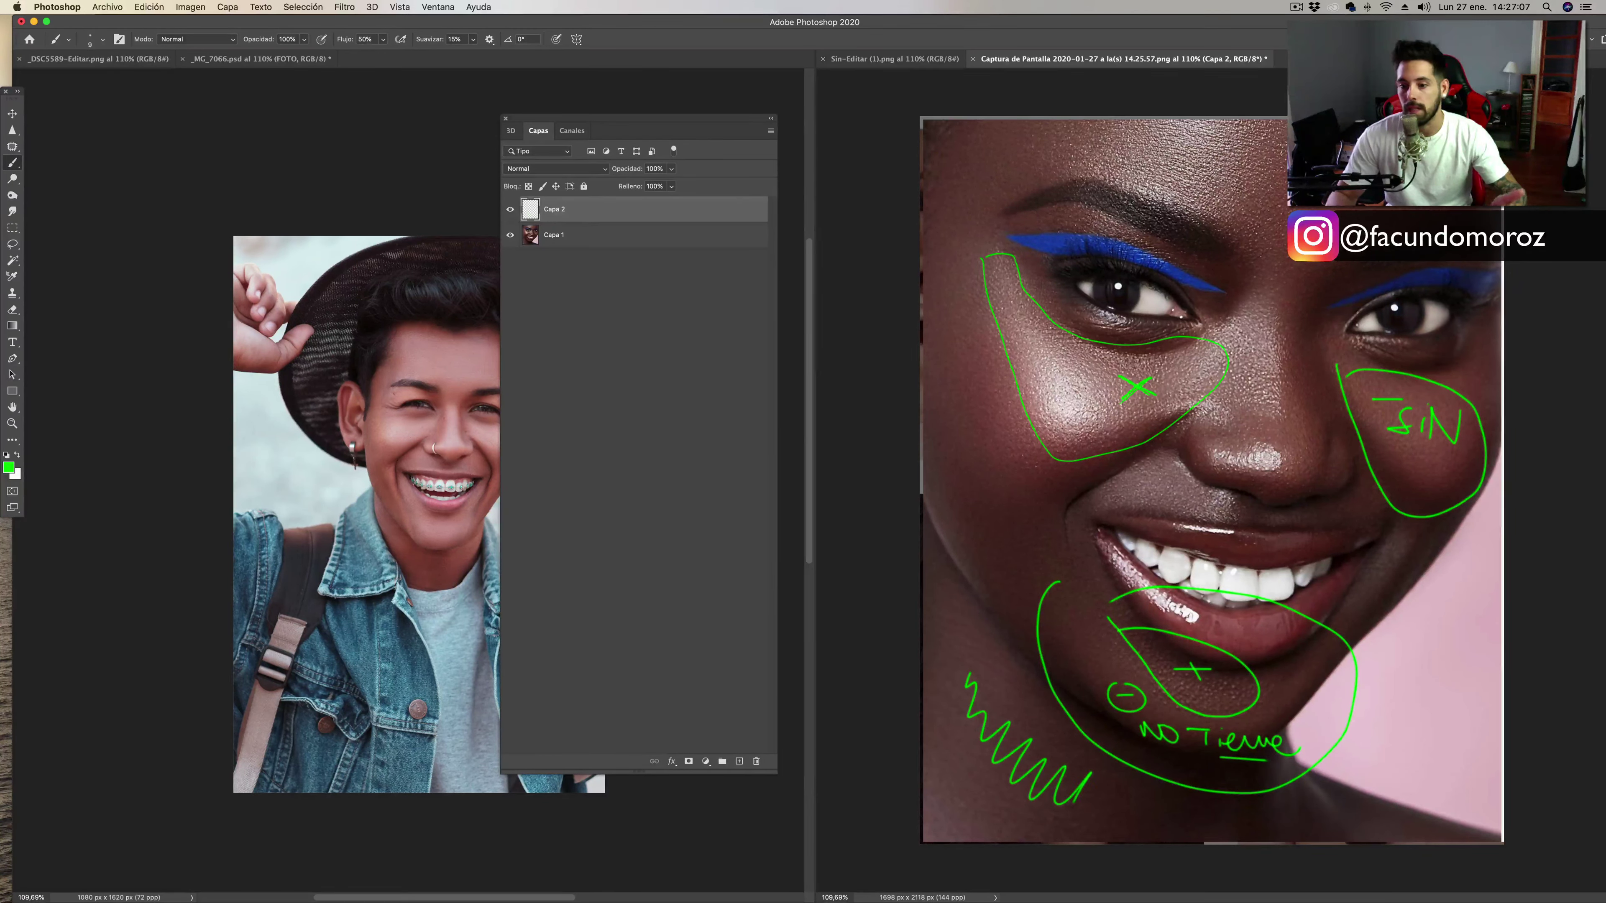
mouse_move(1380, 796)
mouse_down()
mouse_move(1406, 824)
mouse_move(1466, 824)
mouse_up()
drag(1410, 764, 1480, 842)
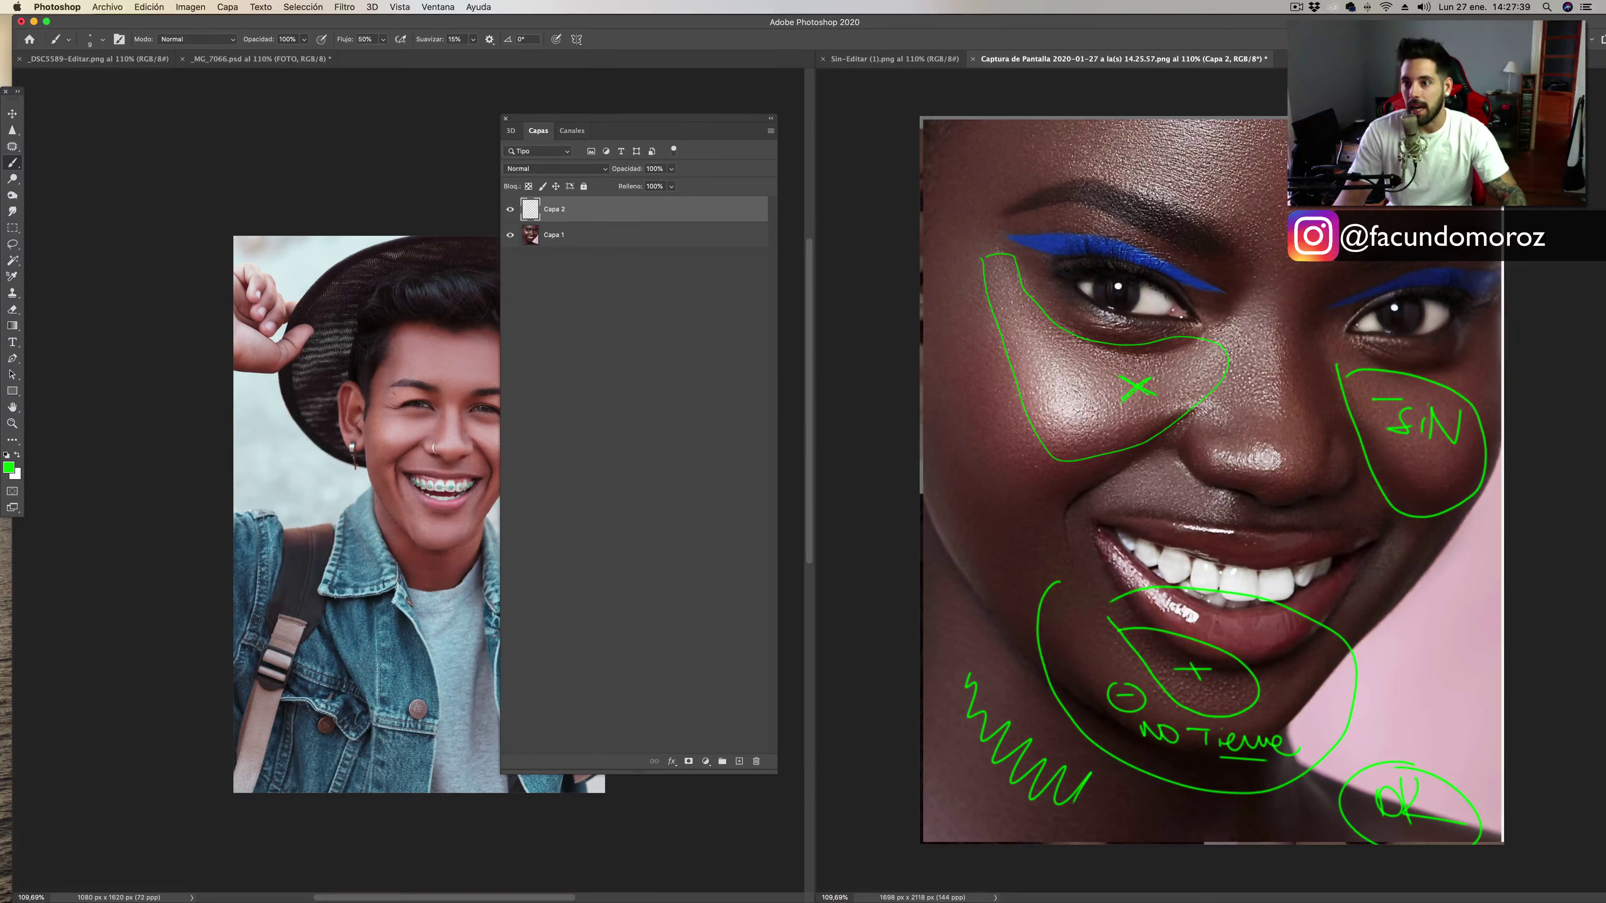
drag(1166, 157, 1187, 154)
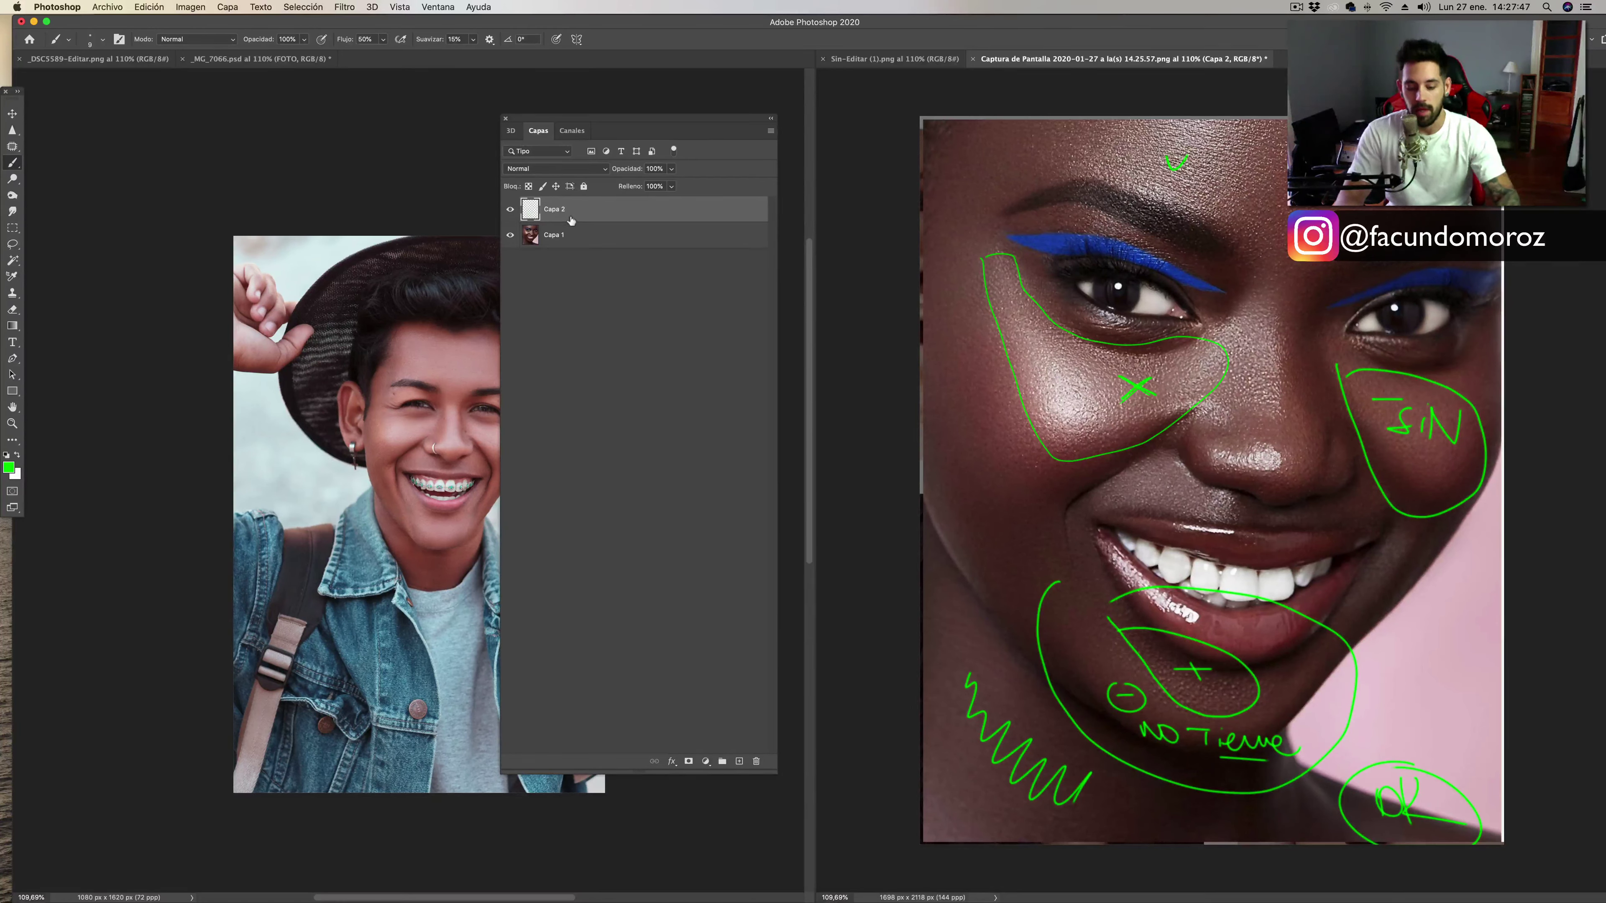
key(Delete)
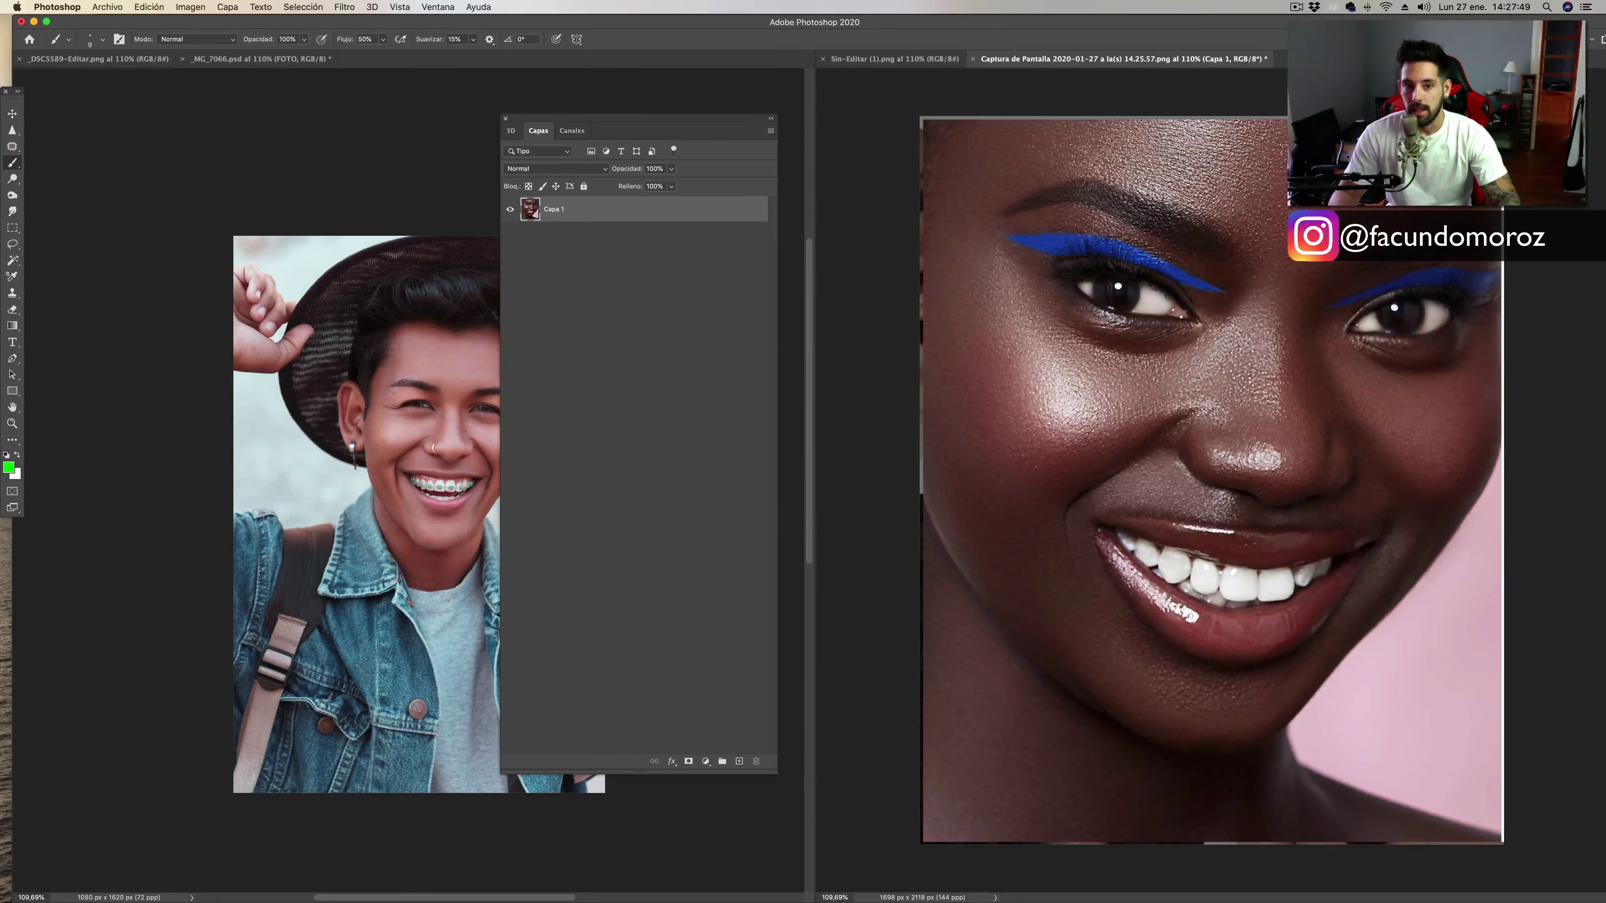
Draw a green percent sign on the chin plus checks on the forehead and lip.
drag(1119, 649, 1187, 727)
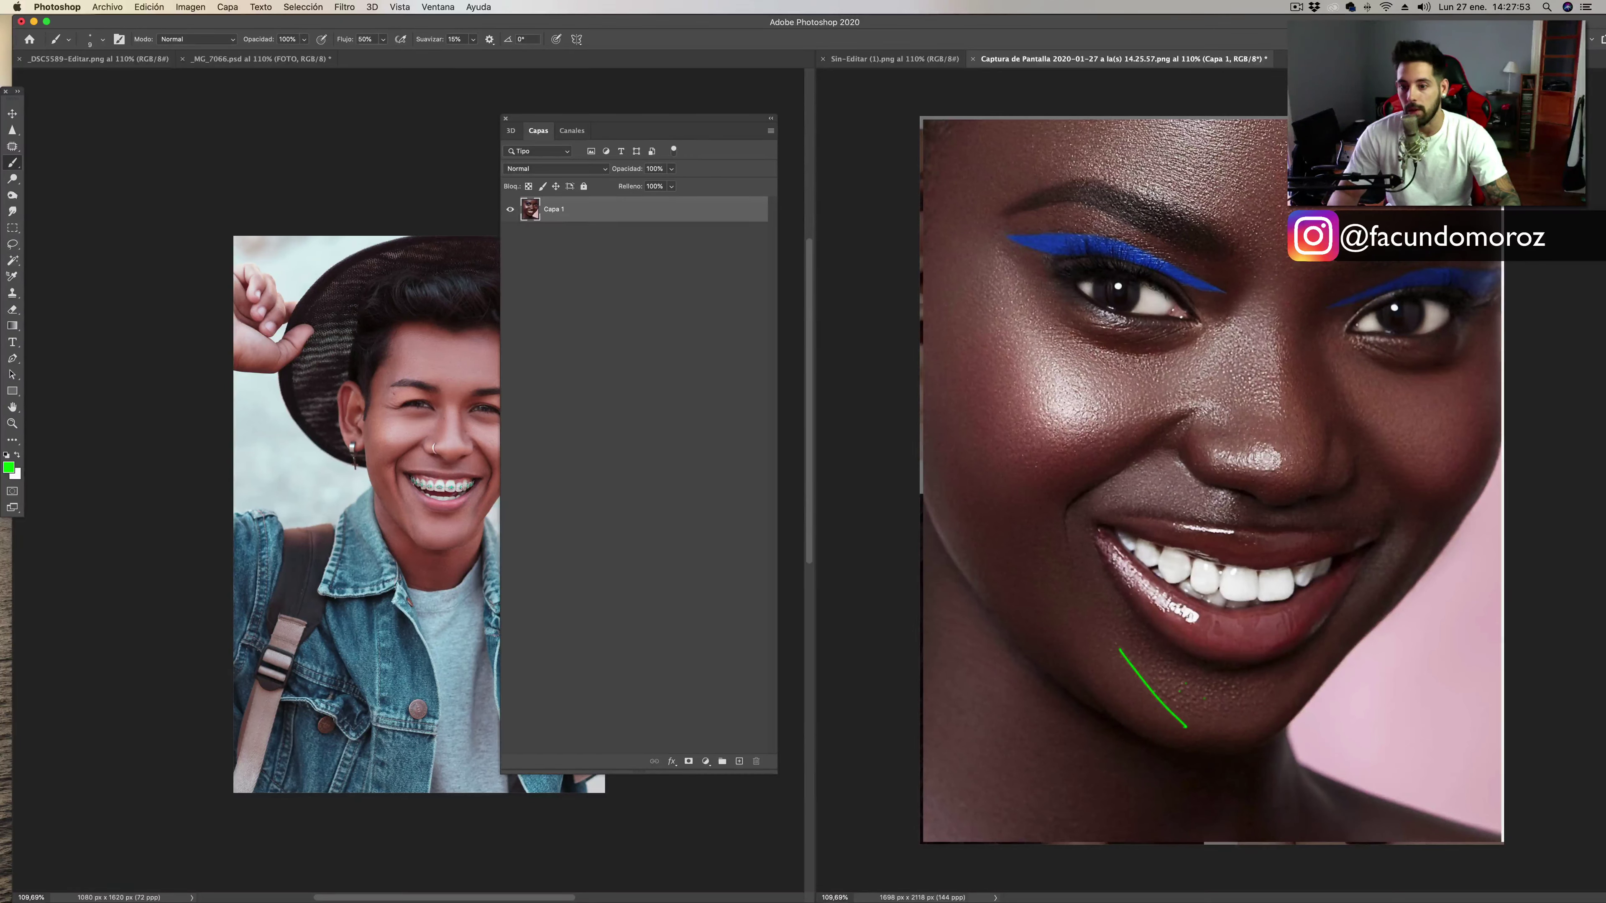
mouse_move(1162, 672)
mouse_down()
mouse_move(1203, 702)
mouse_move(1143, 698)
mouse_up()
drag(1186, 680, 1181, 682)
drag(1190, 496, 1225, 484)
drag(1177, 161, 1204, 149)
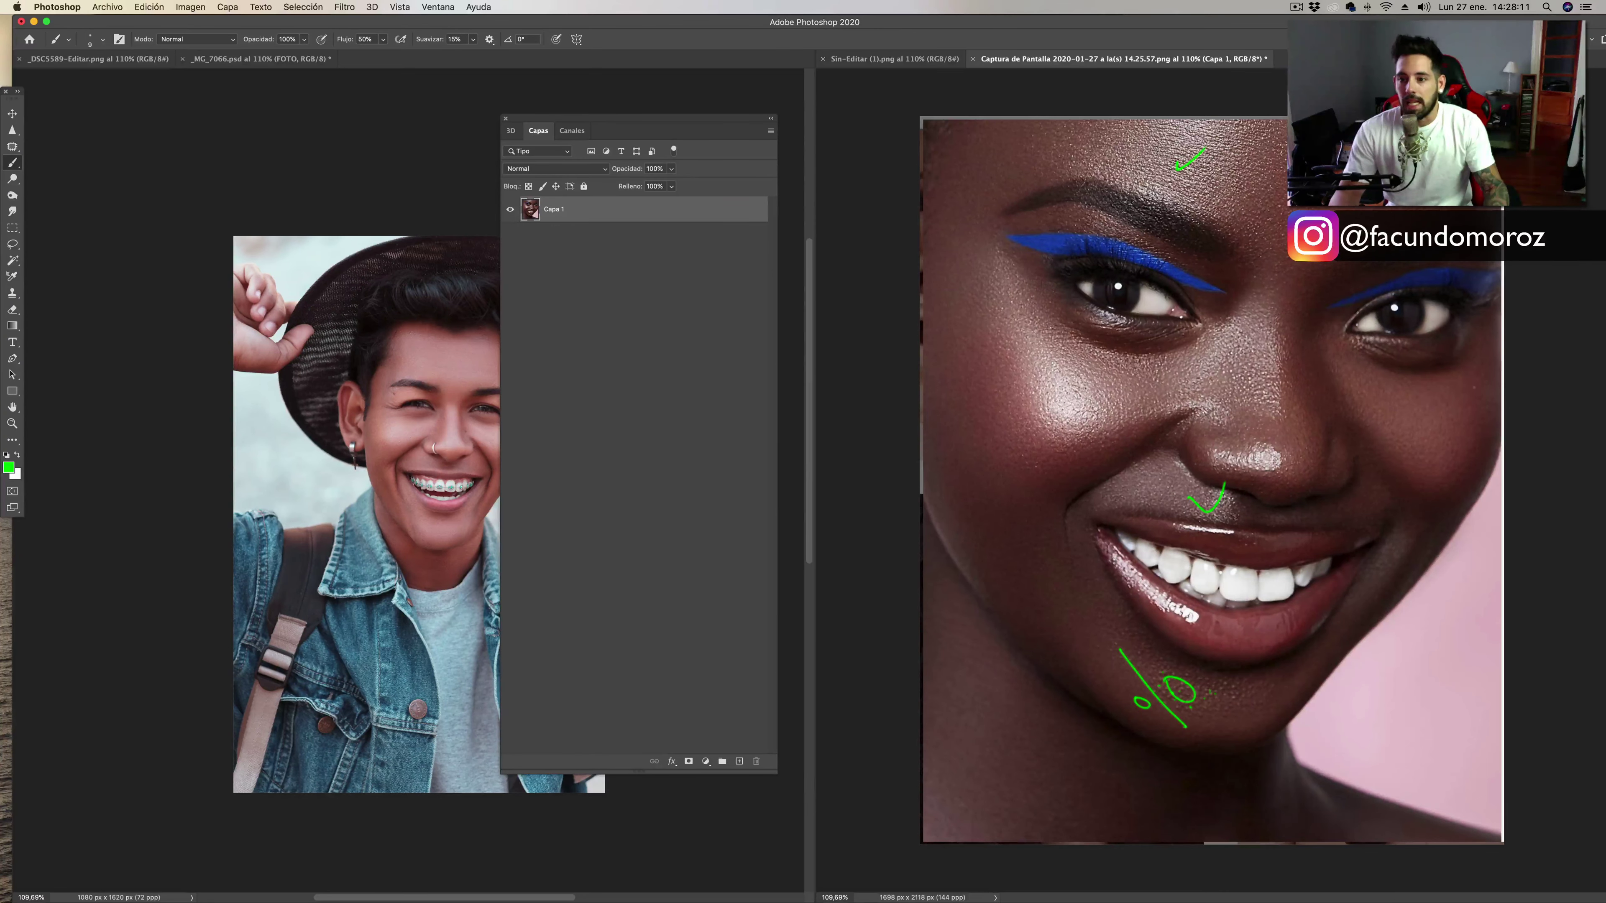
Circle both cheeks in green and return to the Instagram post in Opera.
mouse_move(1075, 373)
mouse_down()
mouse_move(1028, 437)
mouse_move(1082, 372)
mouse_up()
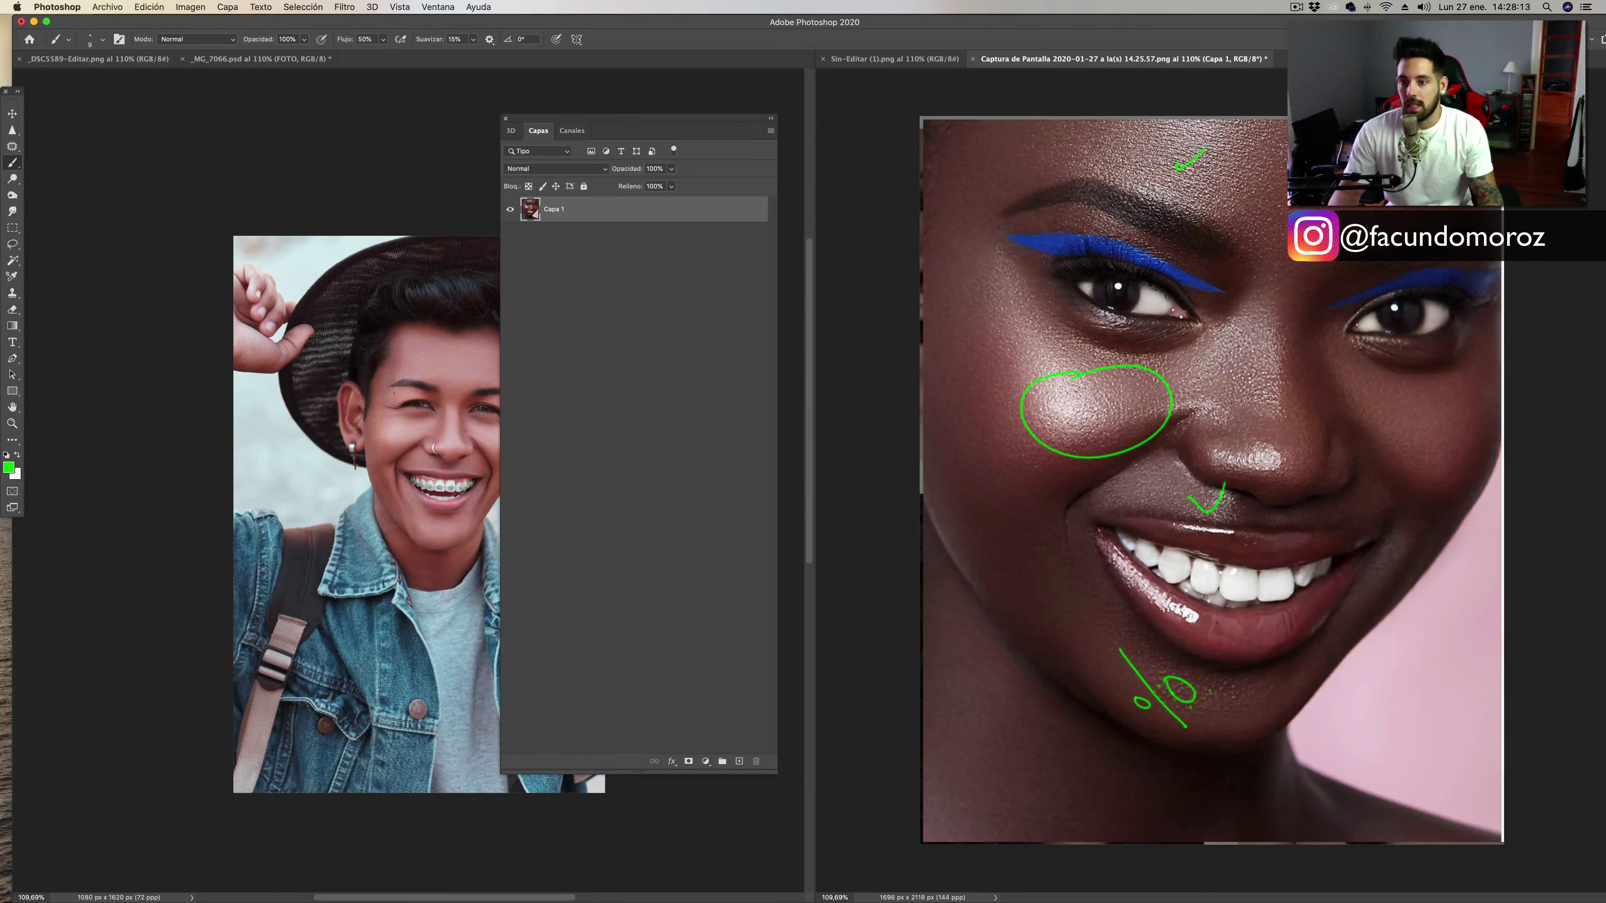
drag(1400, 383, 1420, 391)
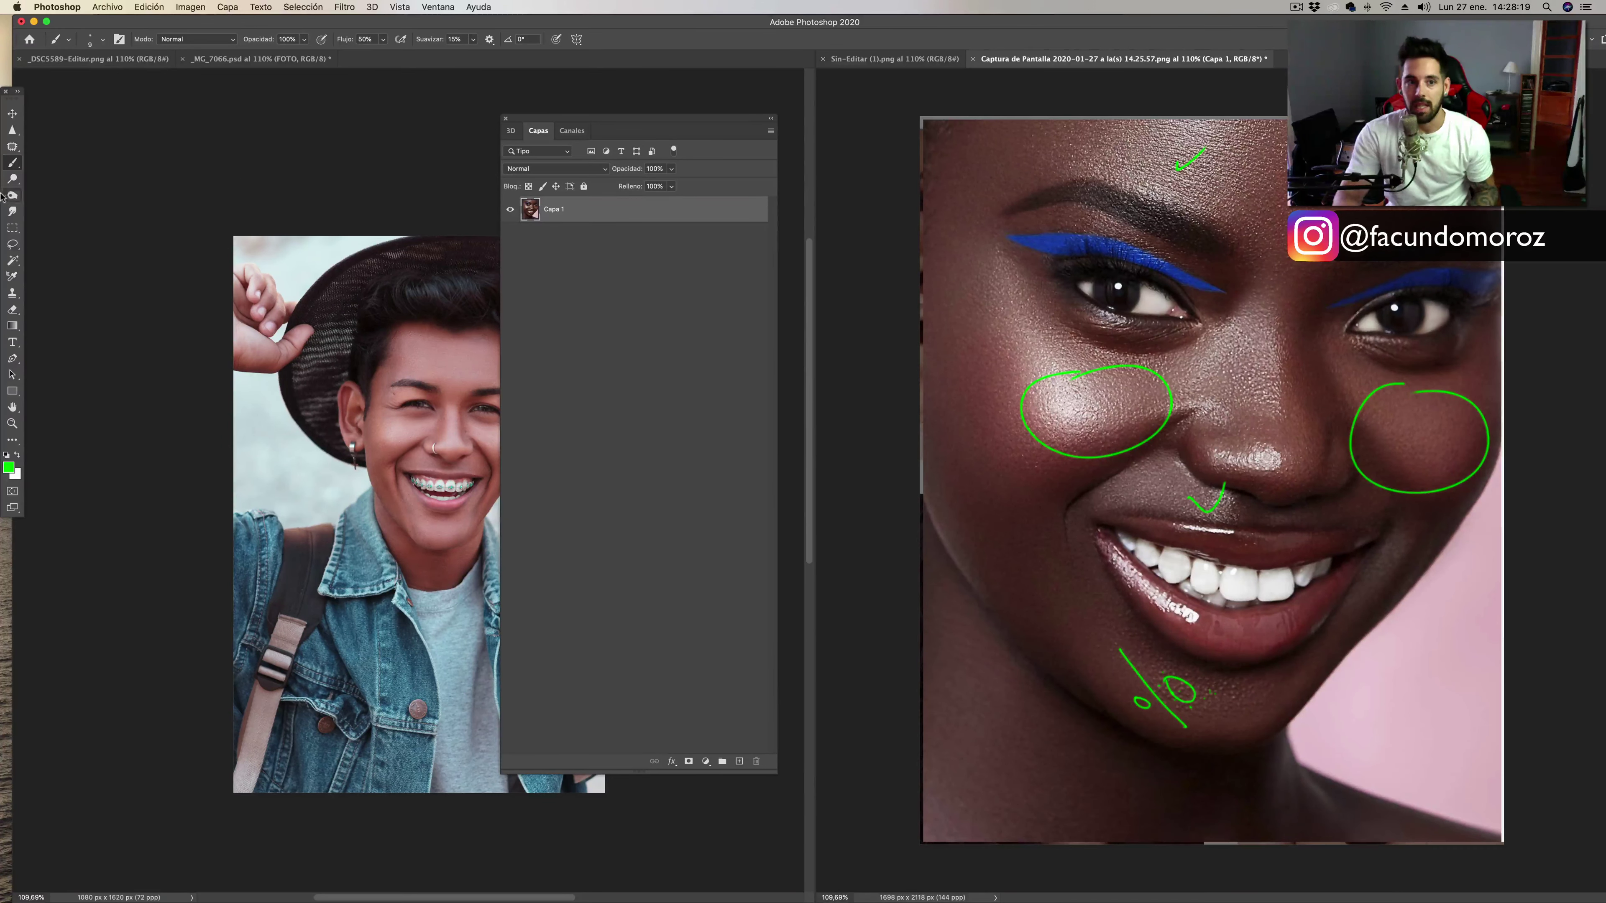
mouse_move(3, 194)
click(16, 147)
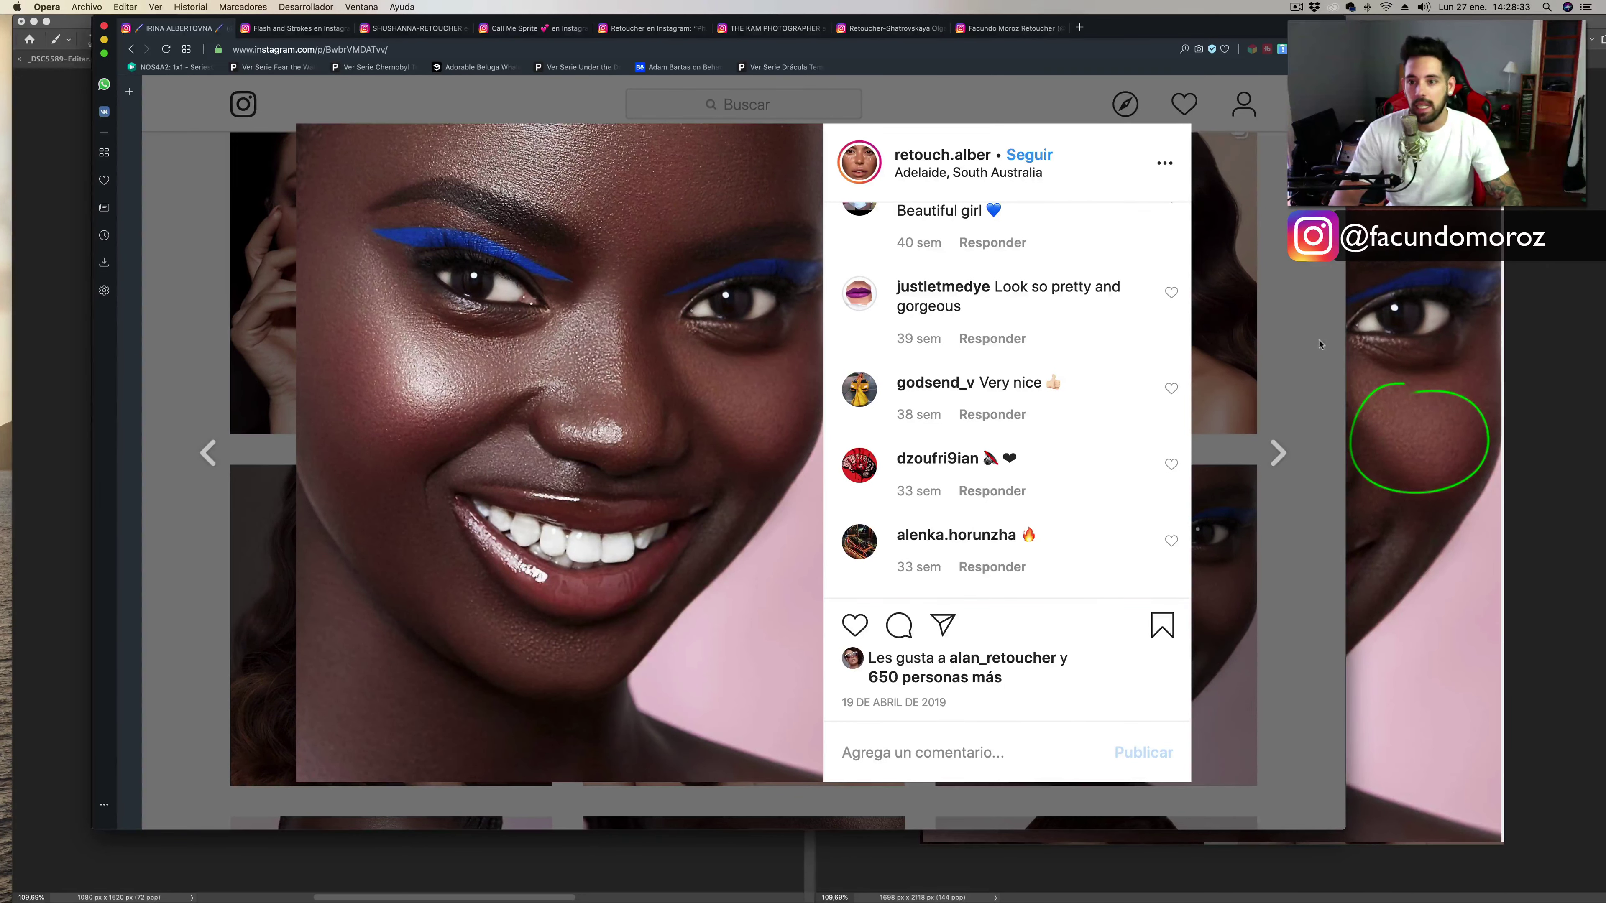
Close the current post, scroll up the retouch.alber grid and open the red-lipped woman's post.
click(1335, 365)
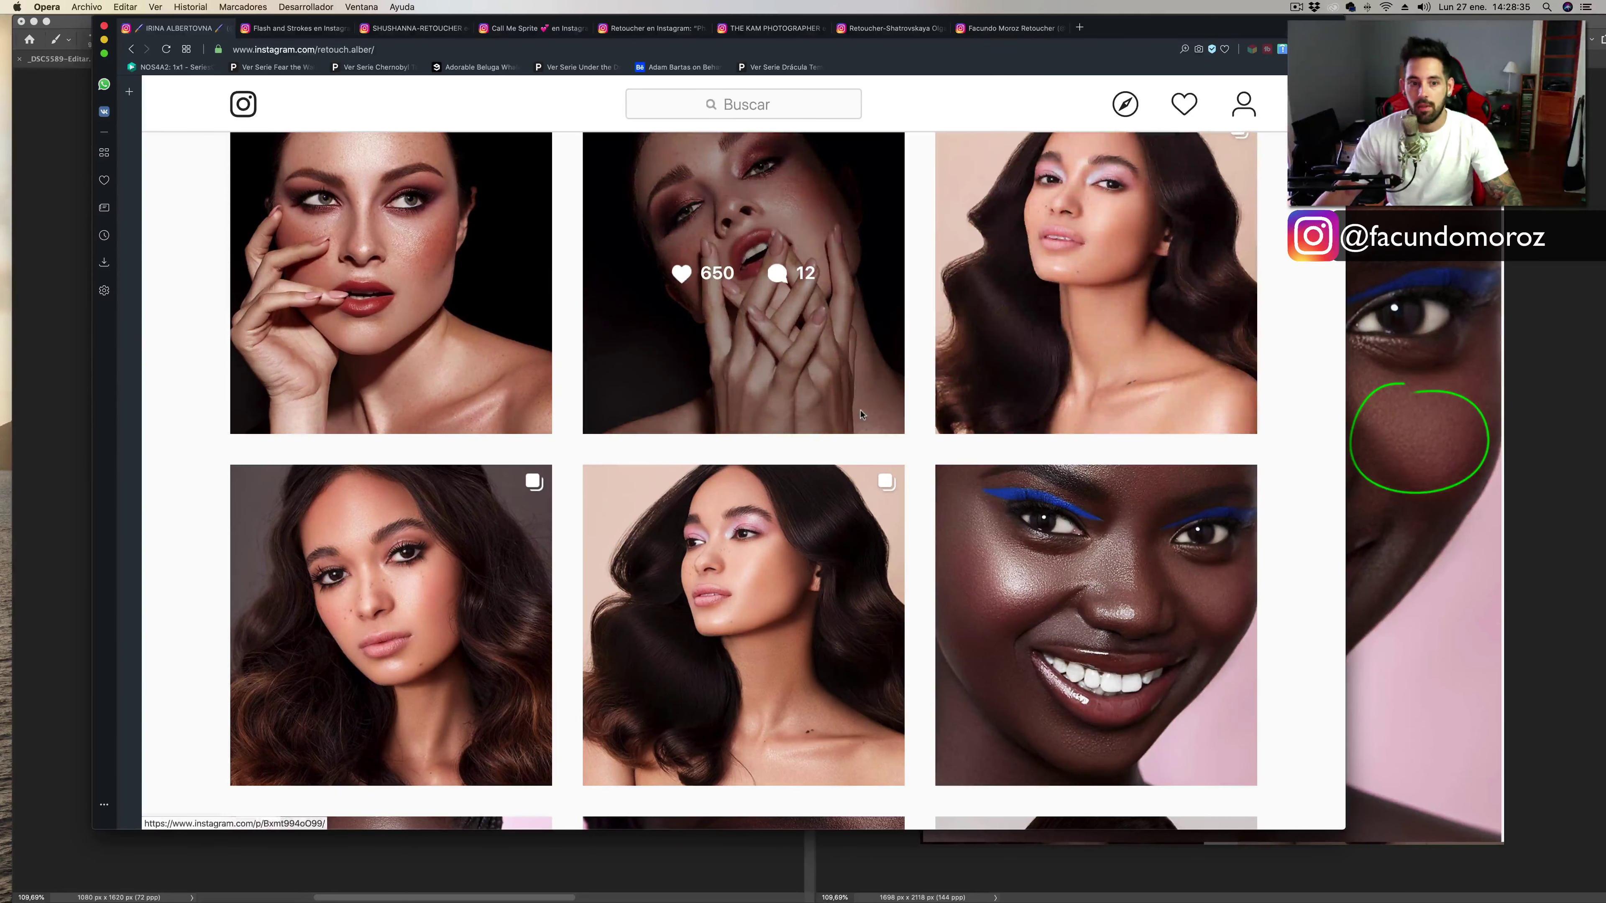
scroll(860, 416, up, 3)
scroll(860, 416, up, 1)
scroll(860, 416, up, 5)
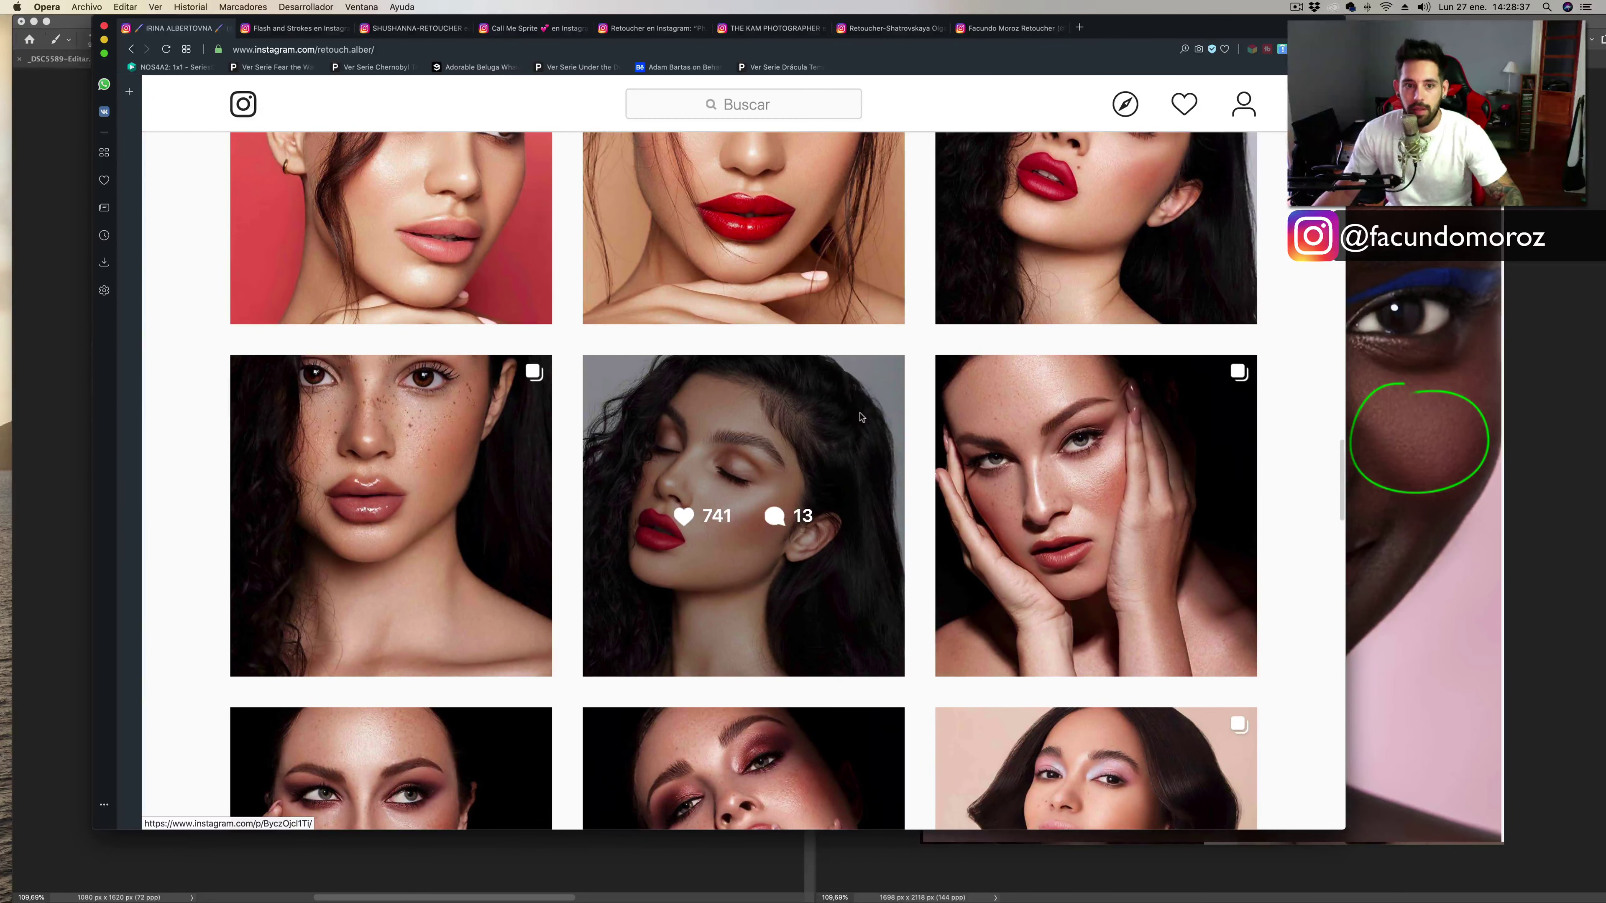
scroll(860, 416, up, 3)
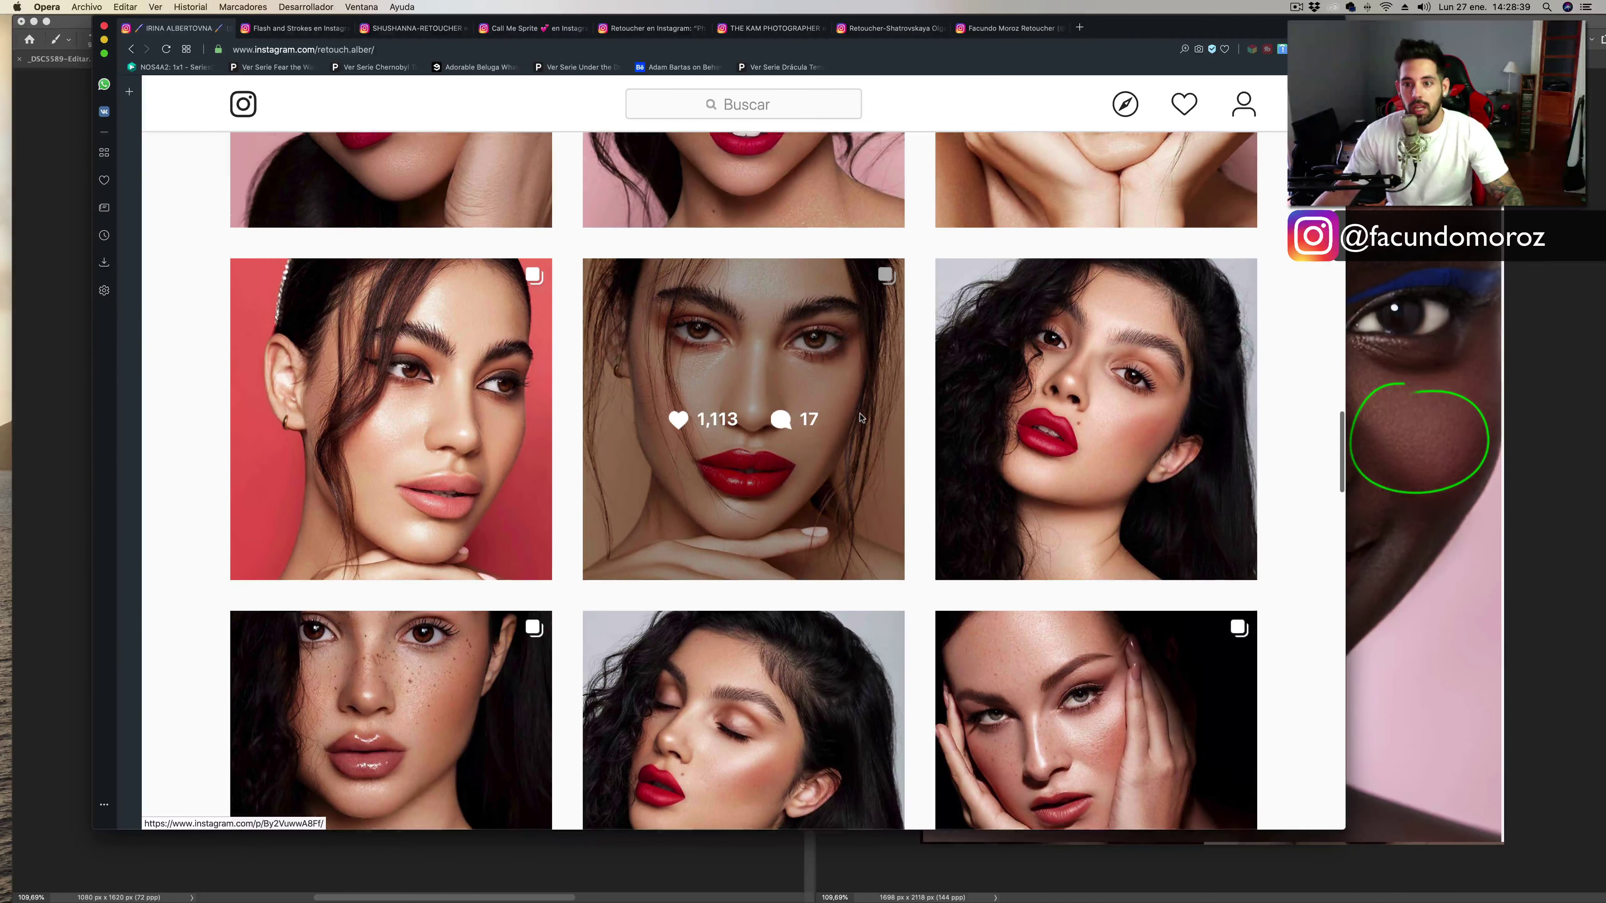
scroll(860, 416, up, 1)
scroll(860, 417, up, 2)
scroll(860, 417, up, 5)
click(423, 551)
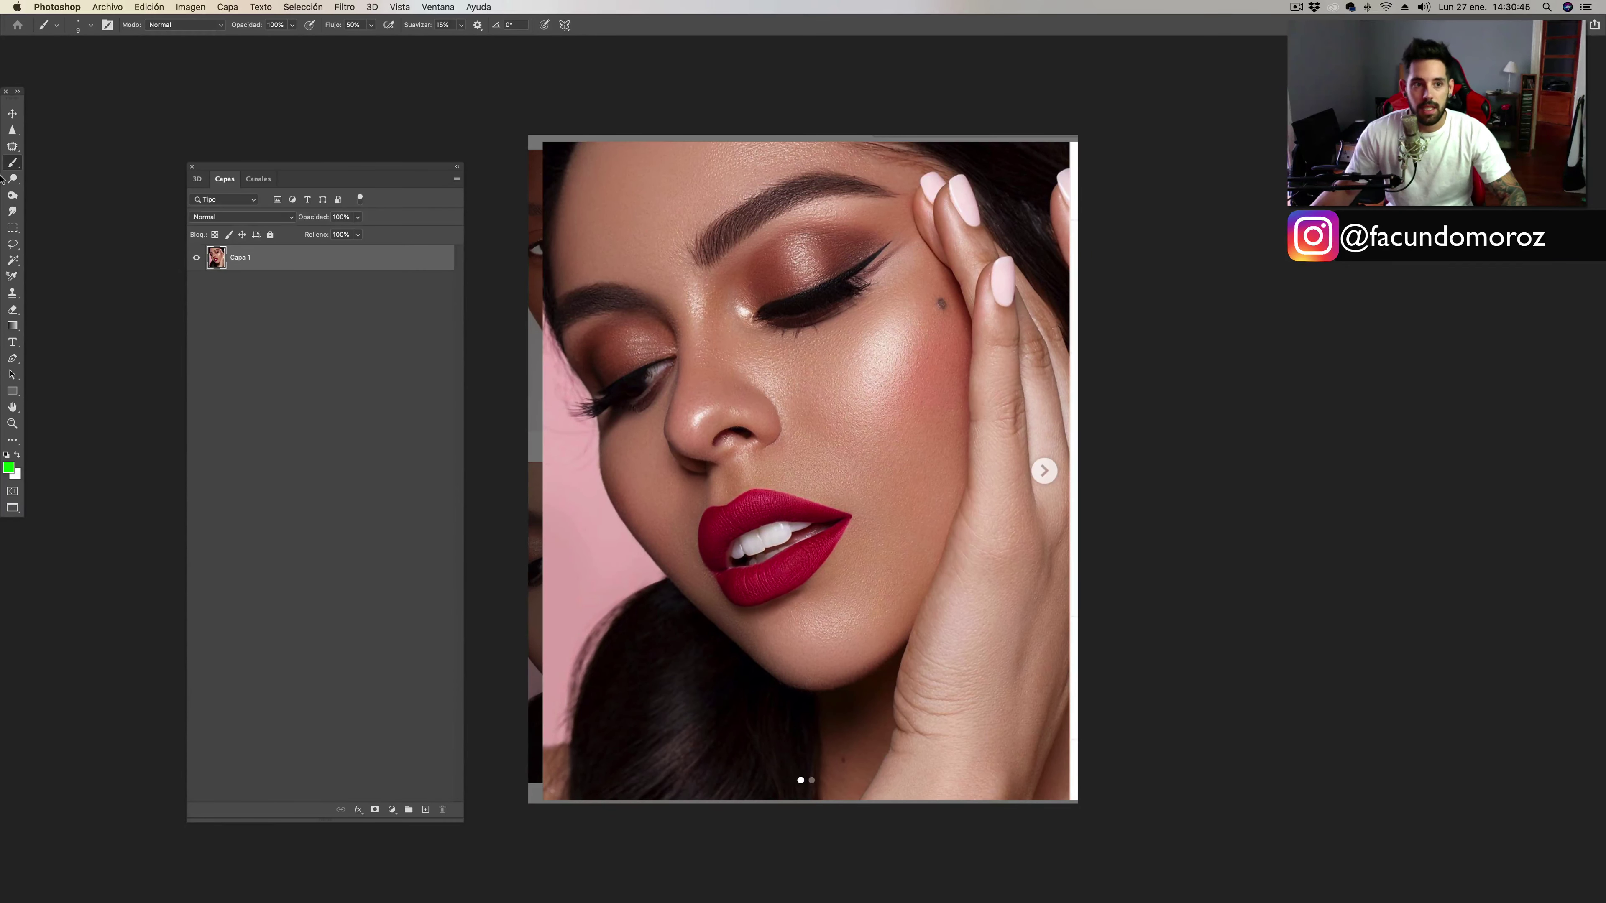
Back in Opera, scroll to the top of the retouch.alber grid and open the newest slicked-hair post.
mouse_move(7, 173)
click(7, 147)
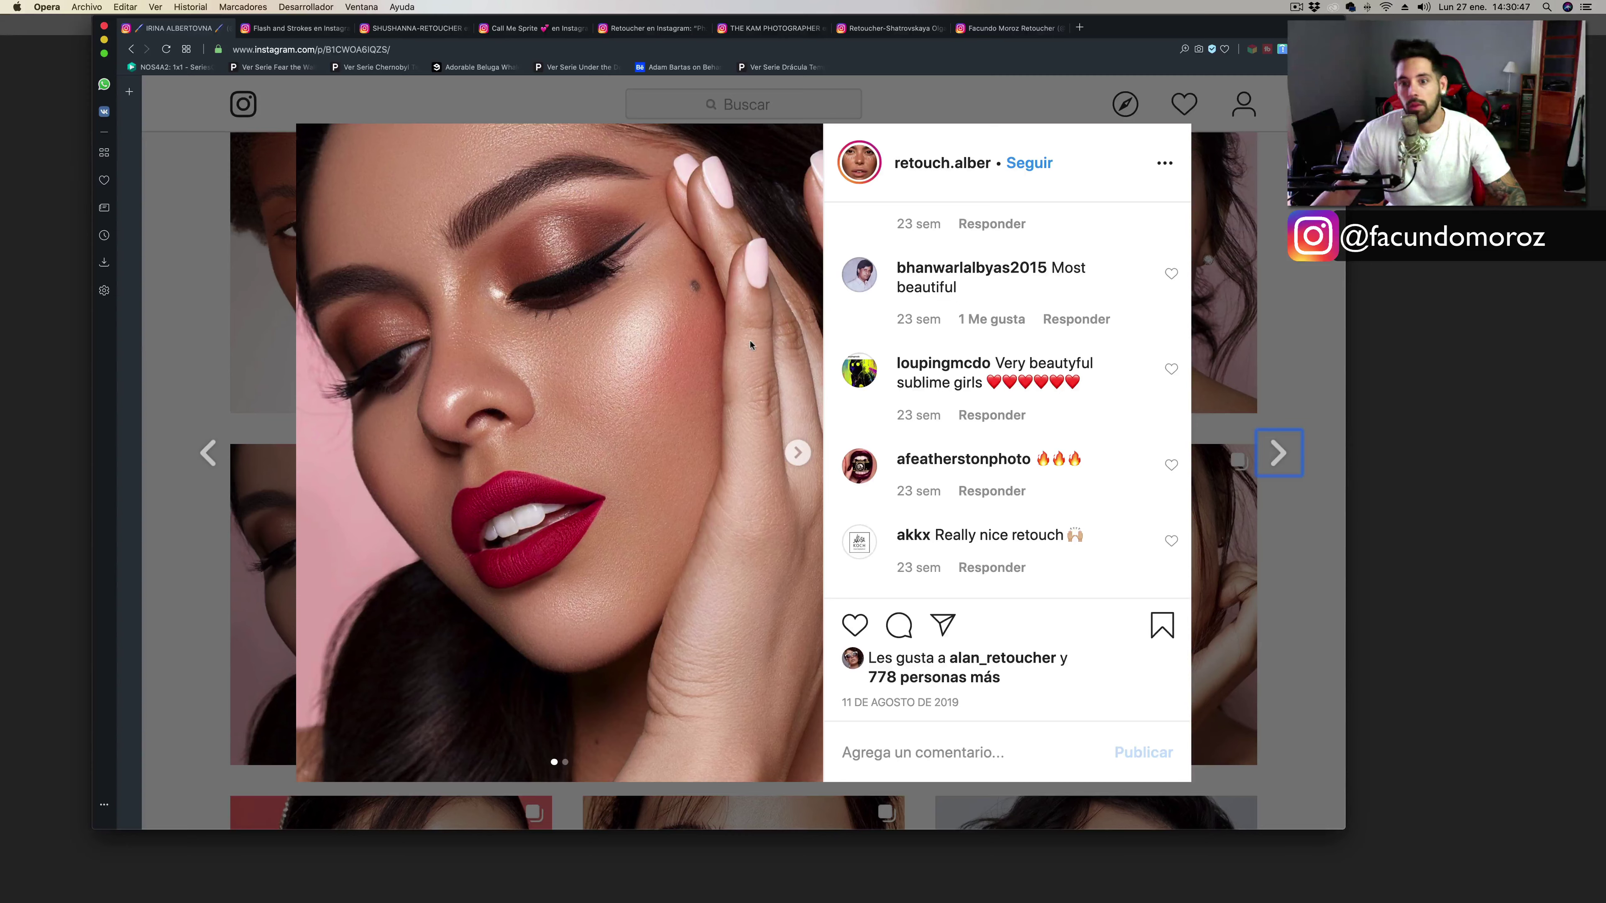
click(1328, 386)
scroll(1272, 351, up, 3)
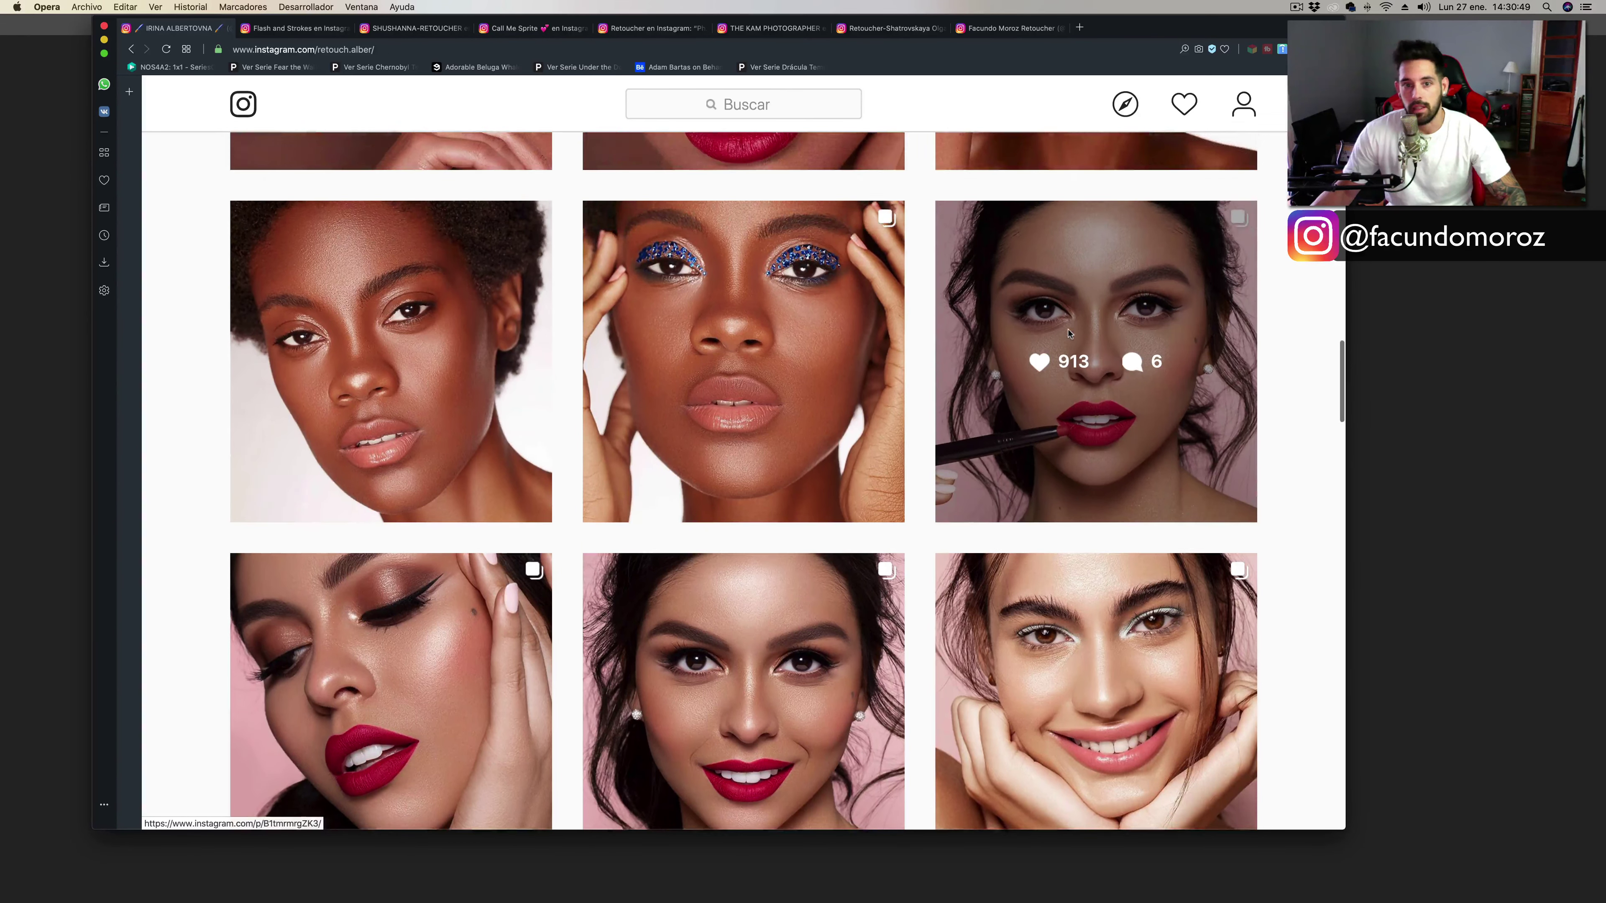
scroll(575, 416, up, 2)
scroll(573, 417, up, 3)
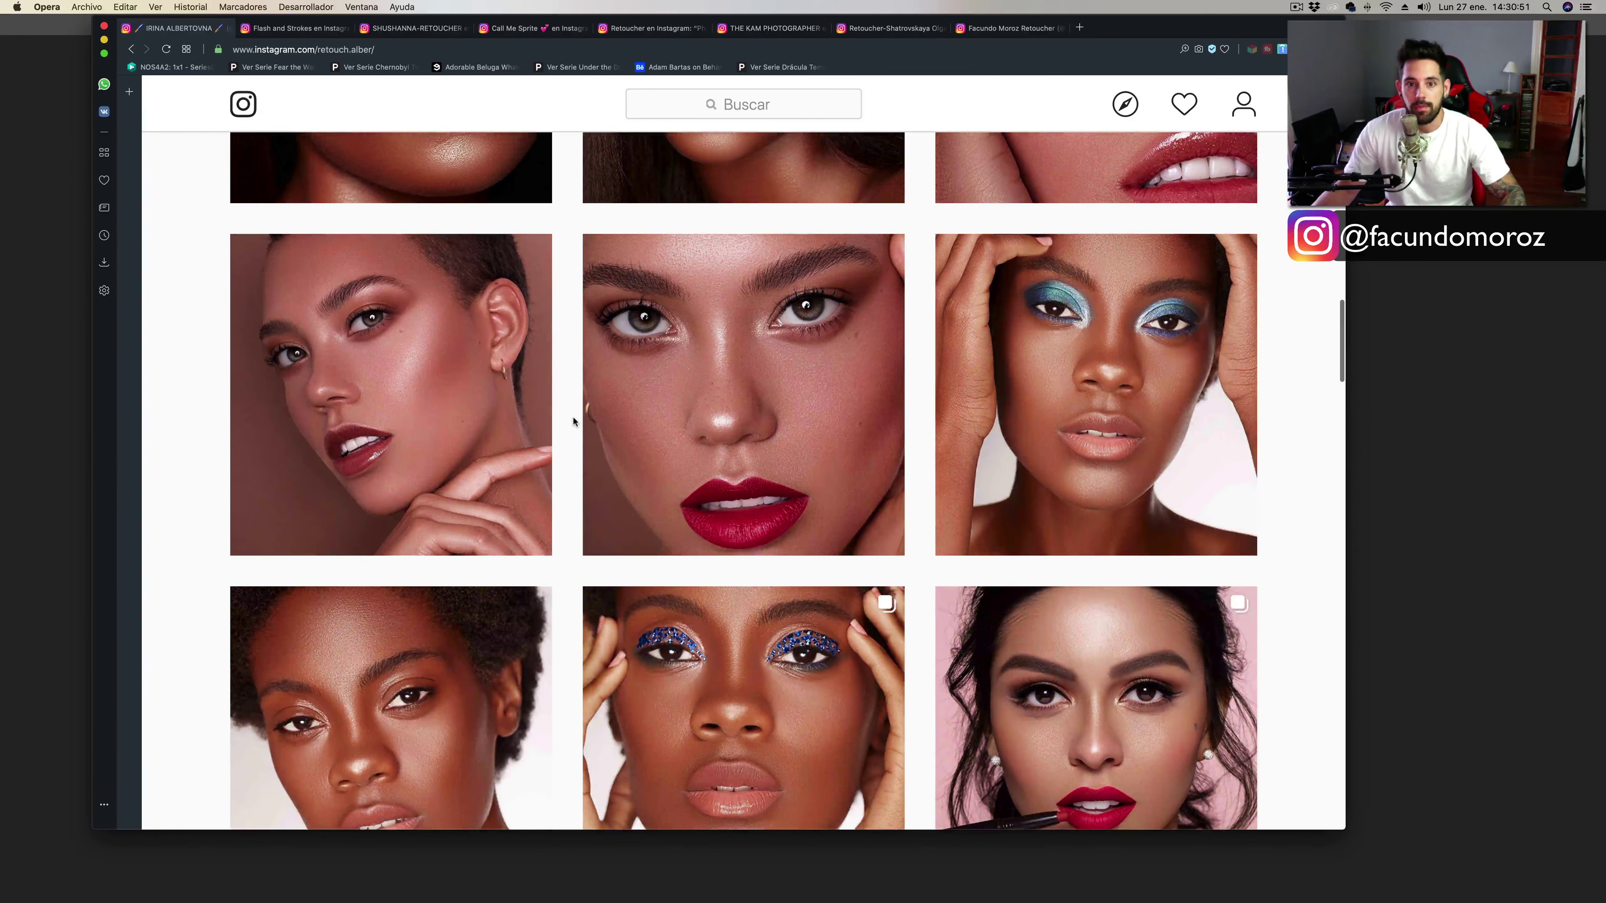
scroll(572, 417, up, 1)
scroll(557, 415, up, 5)
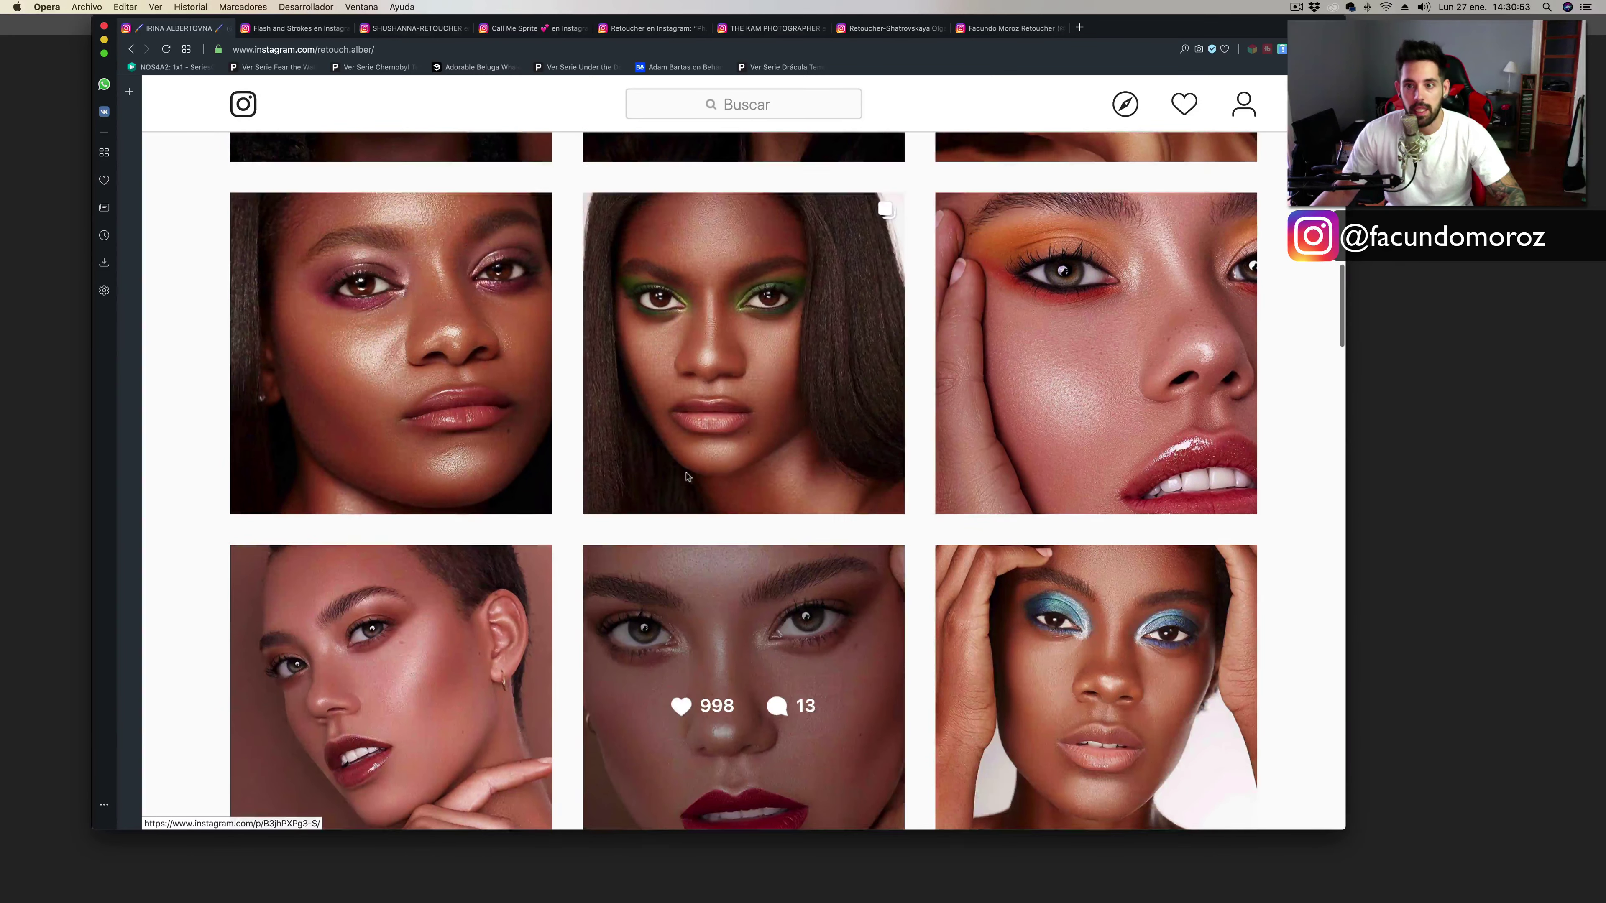
scroll(518, 406, up, 3)
scroll(509, 402, up, 4)
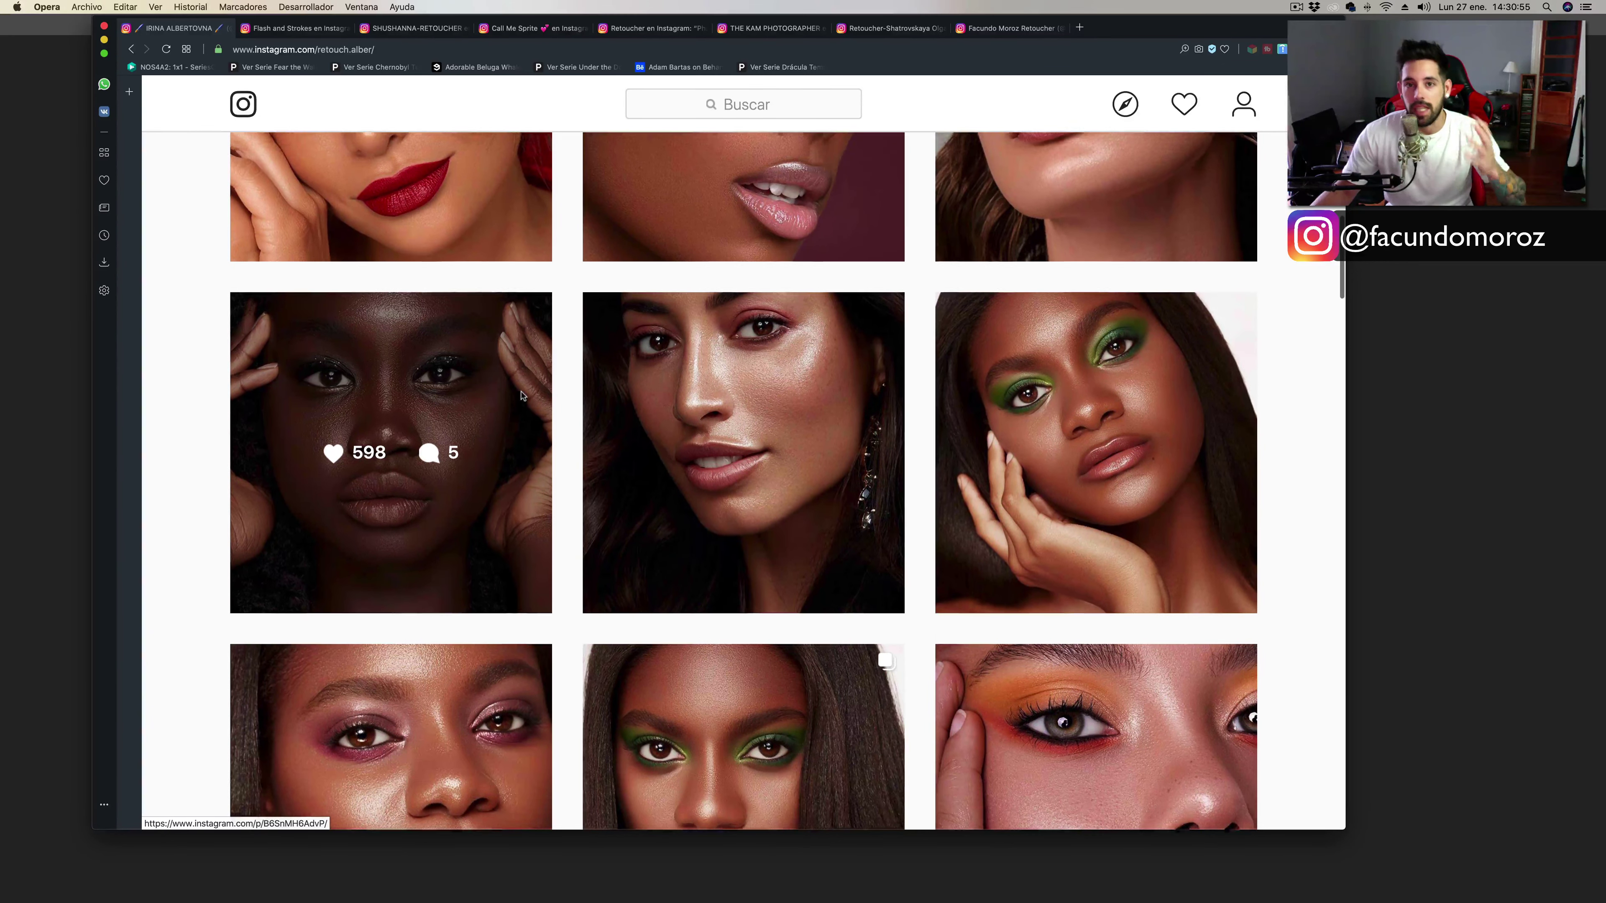
scroll(521, 395, up, 3)
scroll(569, 367, up, 3)
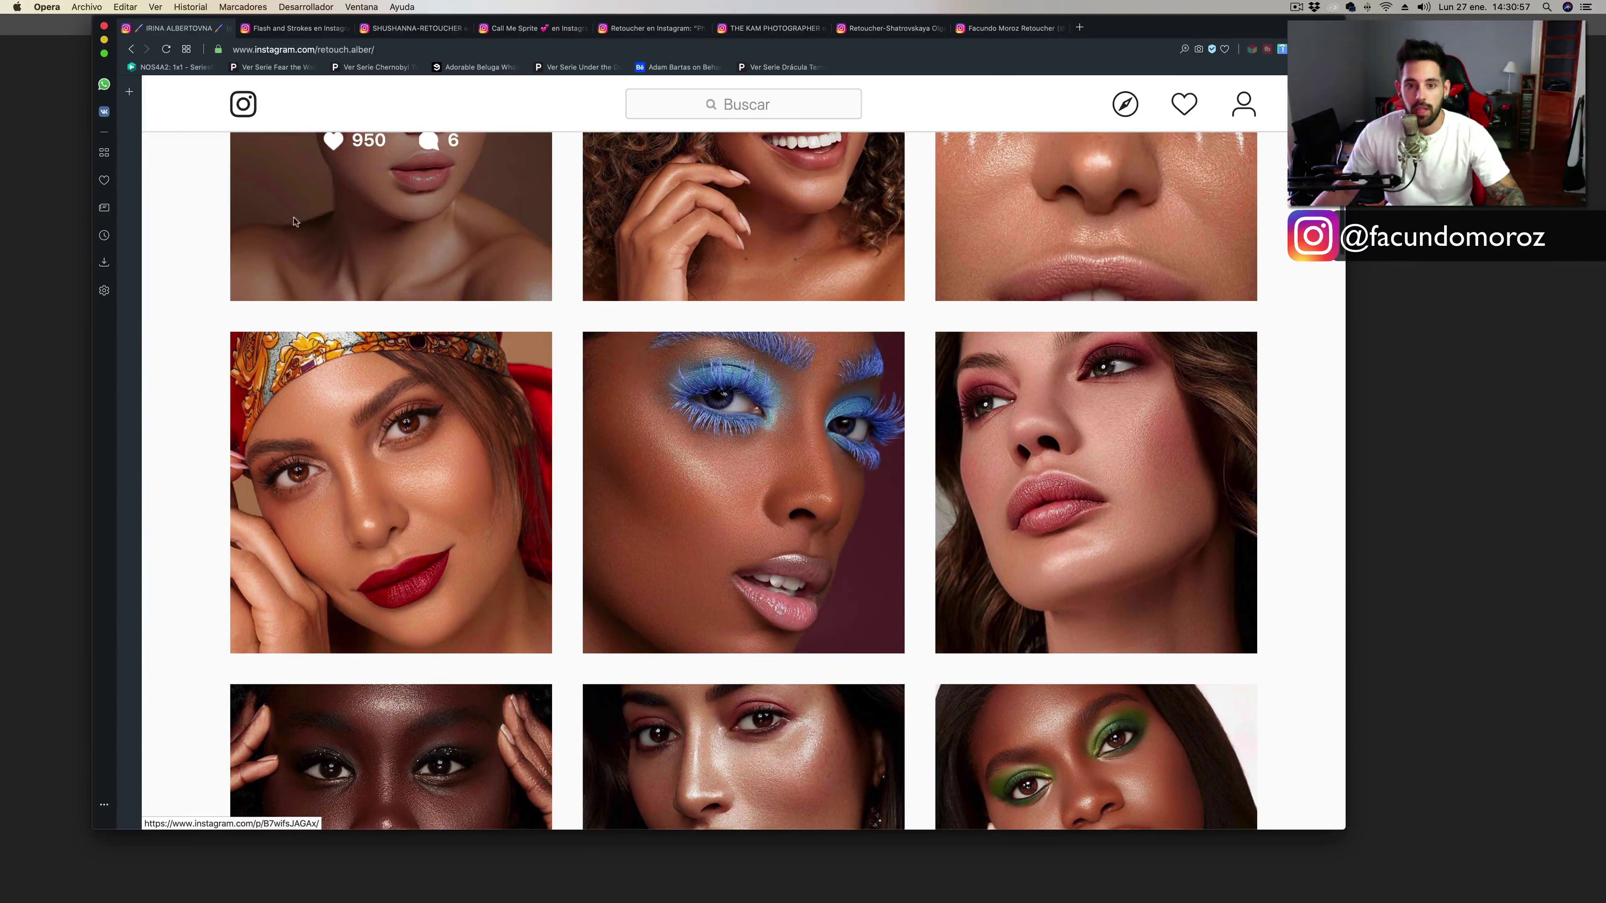
scroll(614, 329, up, 4)
scroll(613, 329, down, 2)
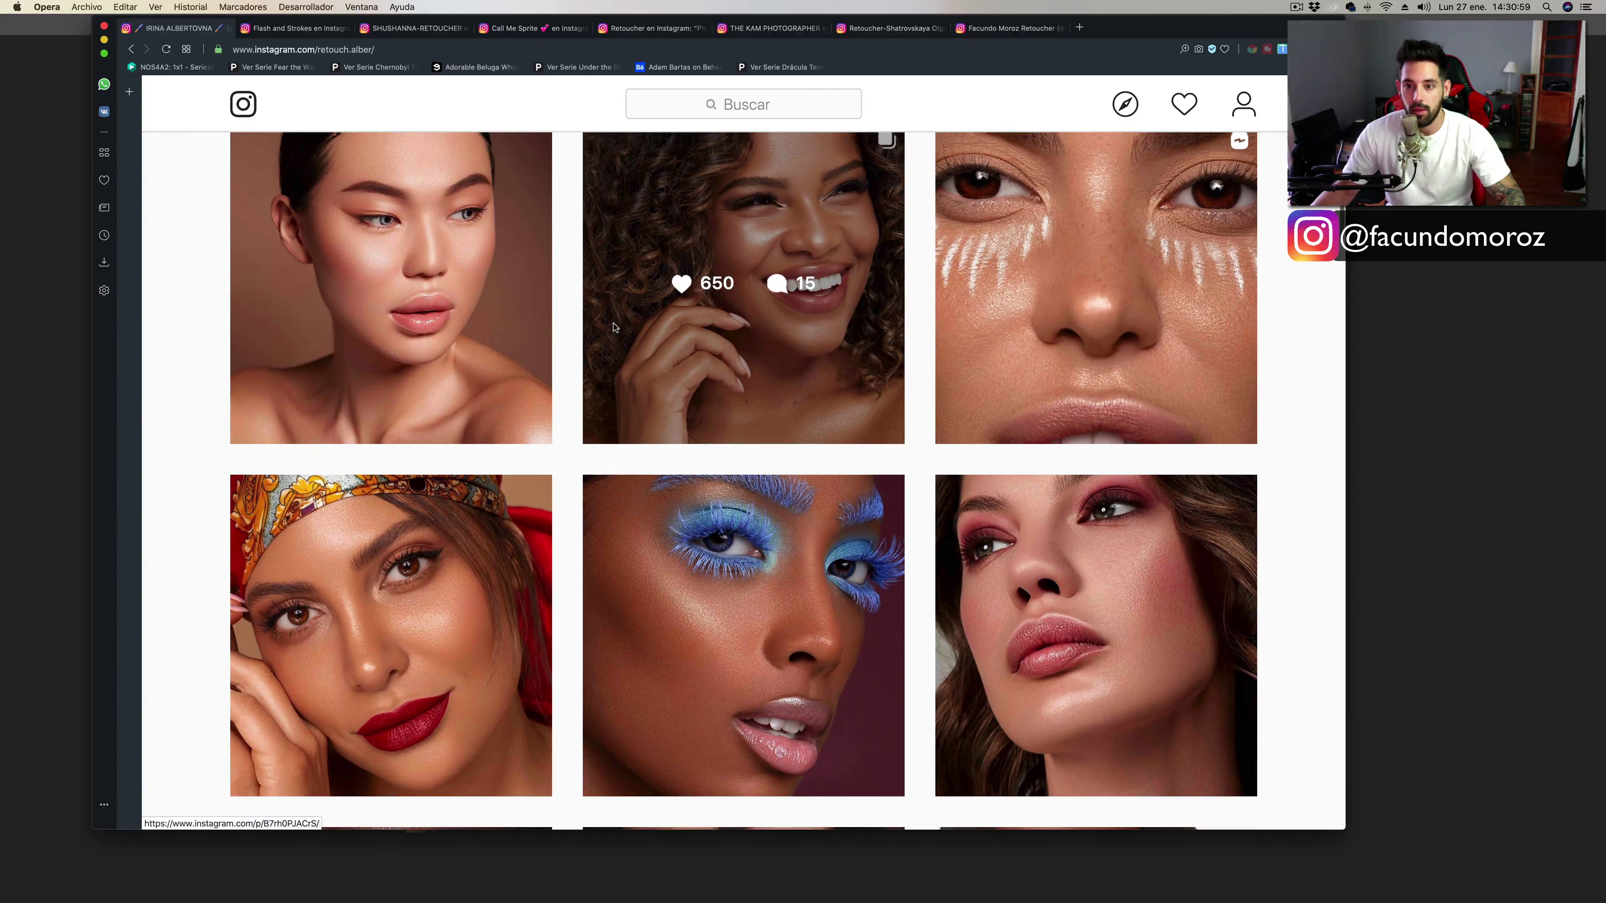
scroll(611, 327, up, 4)
click(467, 444)
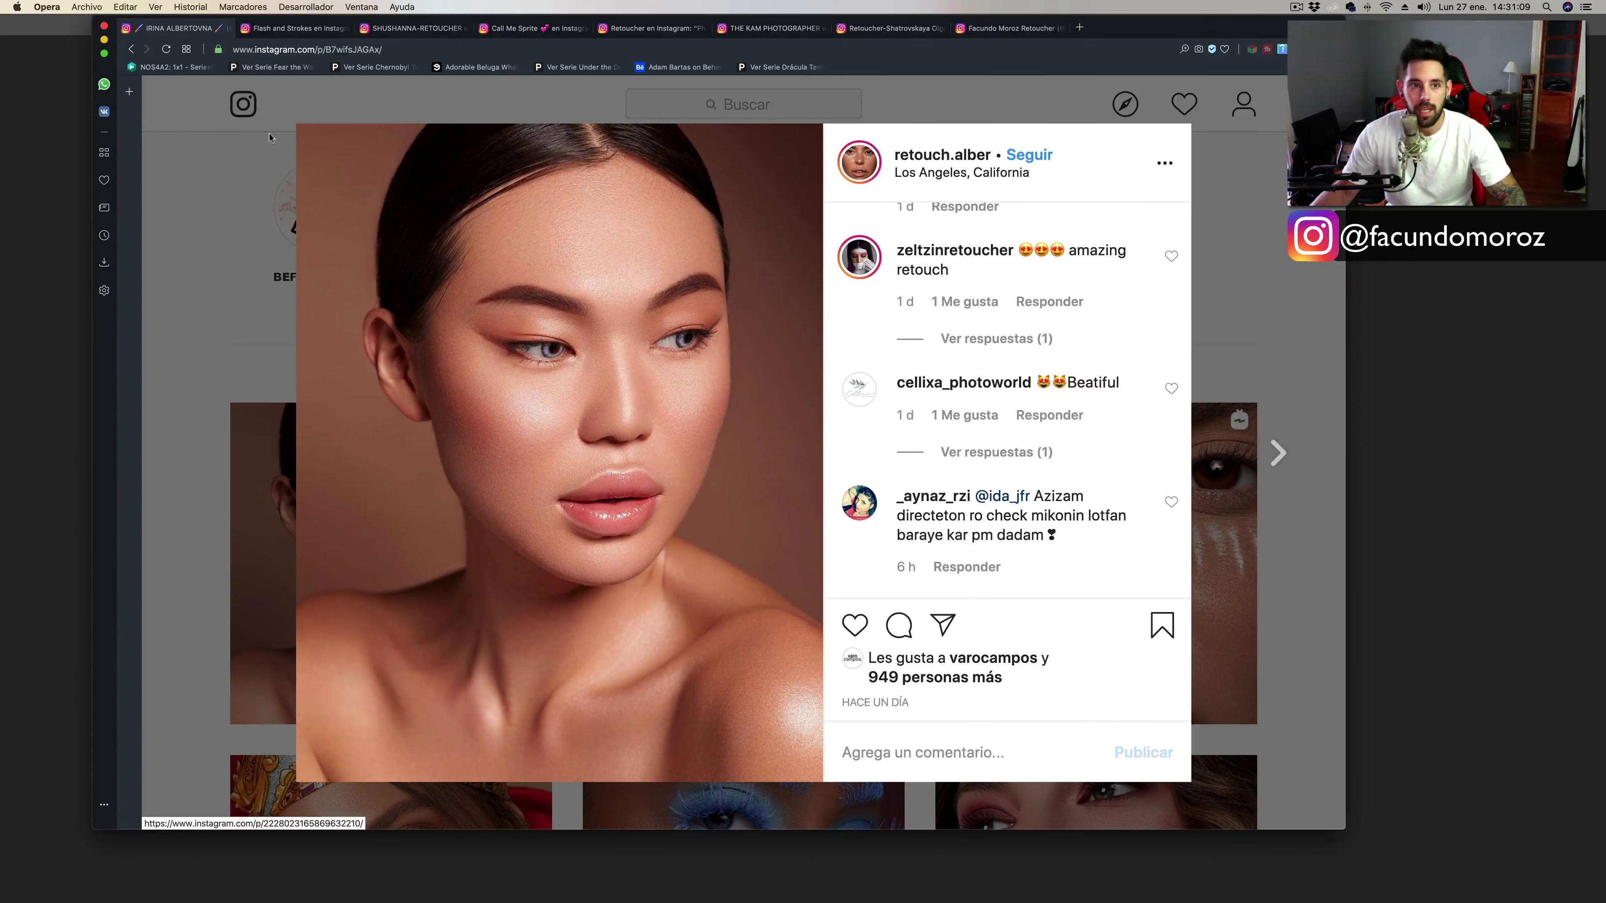
click(297, 28)
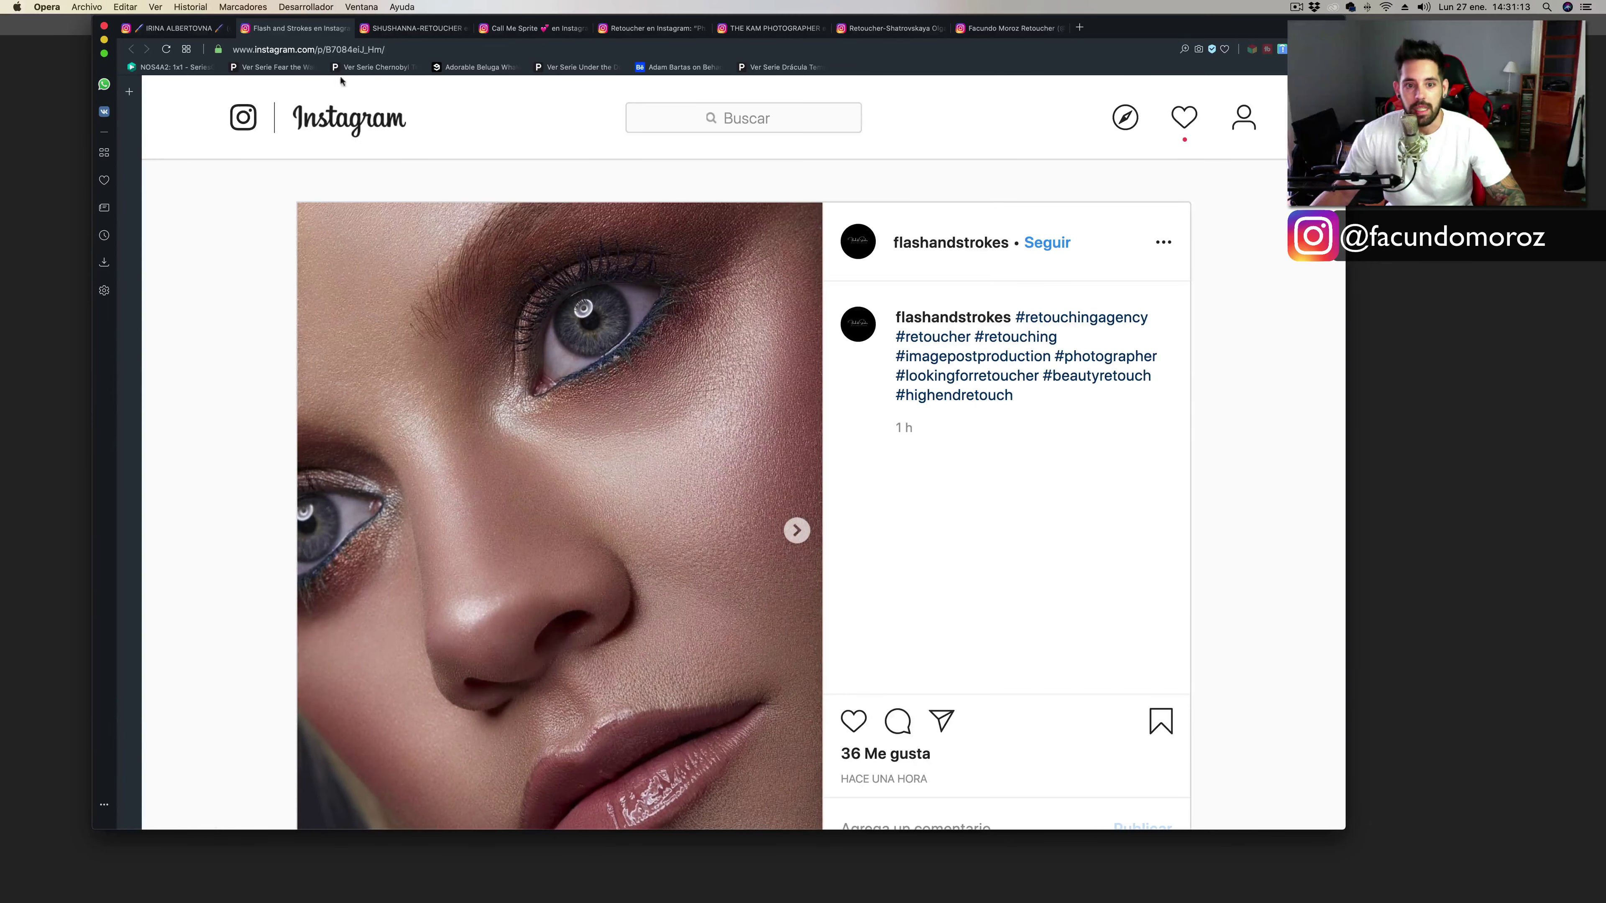
Enlarge the Opera window so the whole post fits on screen.
scroll(516, 286, down, 3)
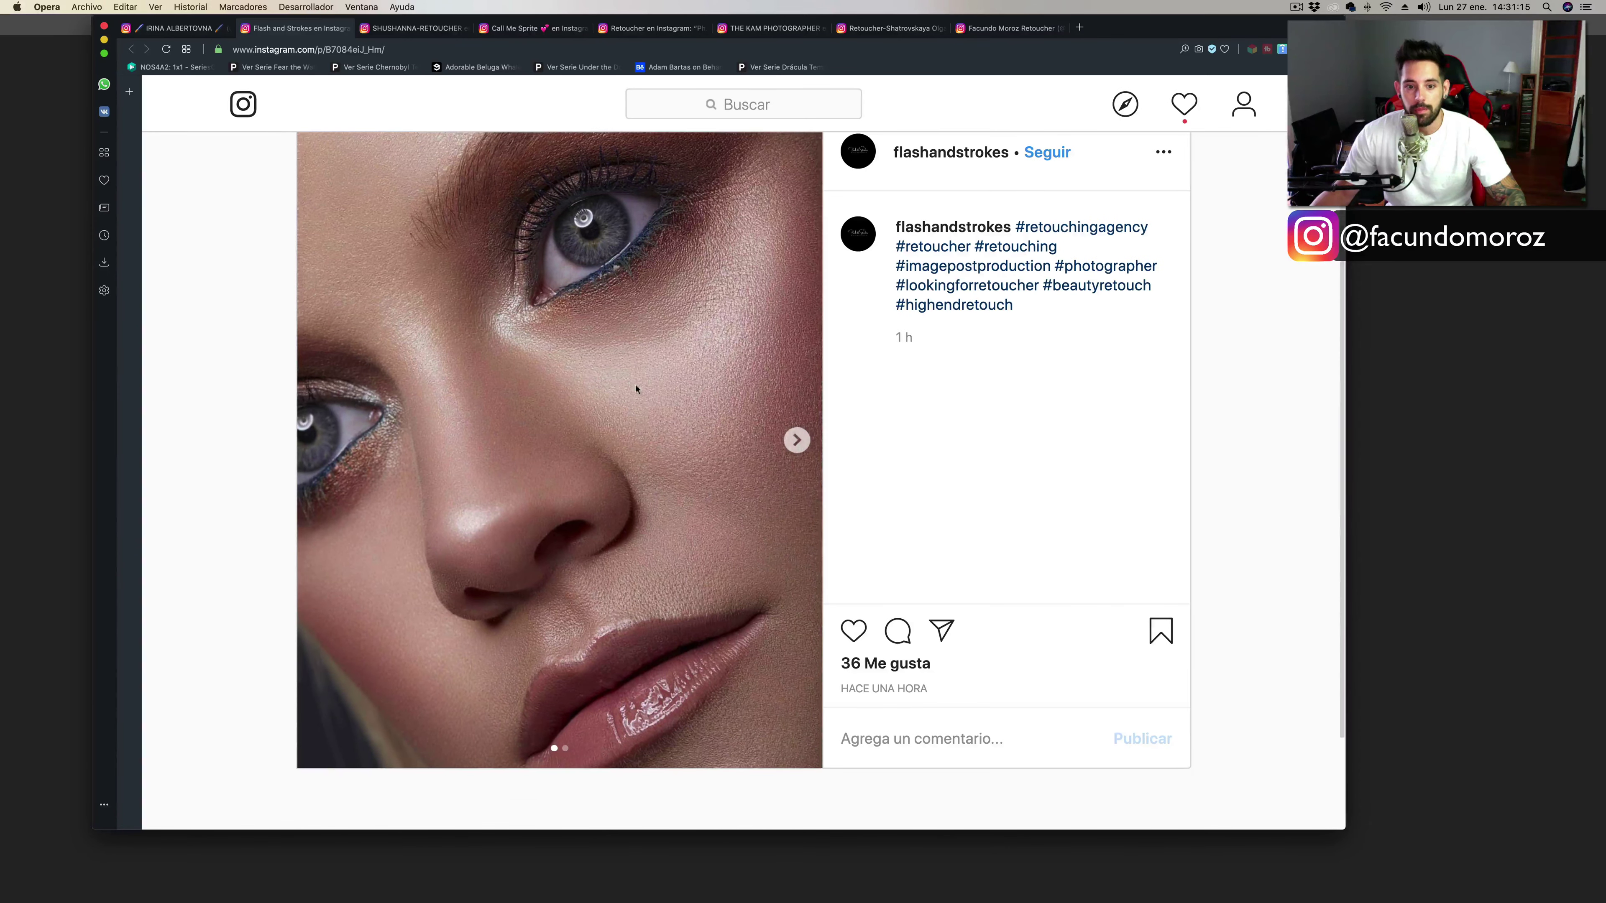
scroll(588, 355, up, 2)
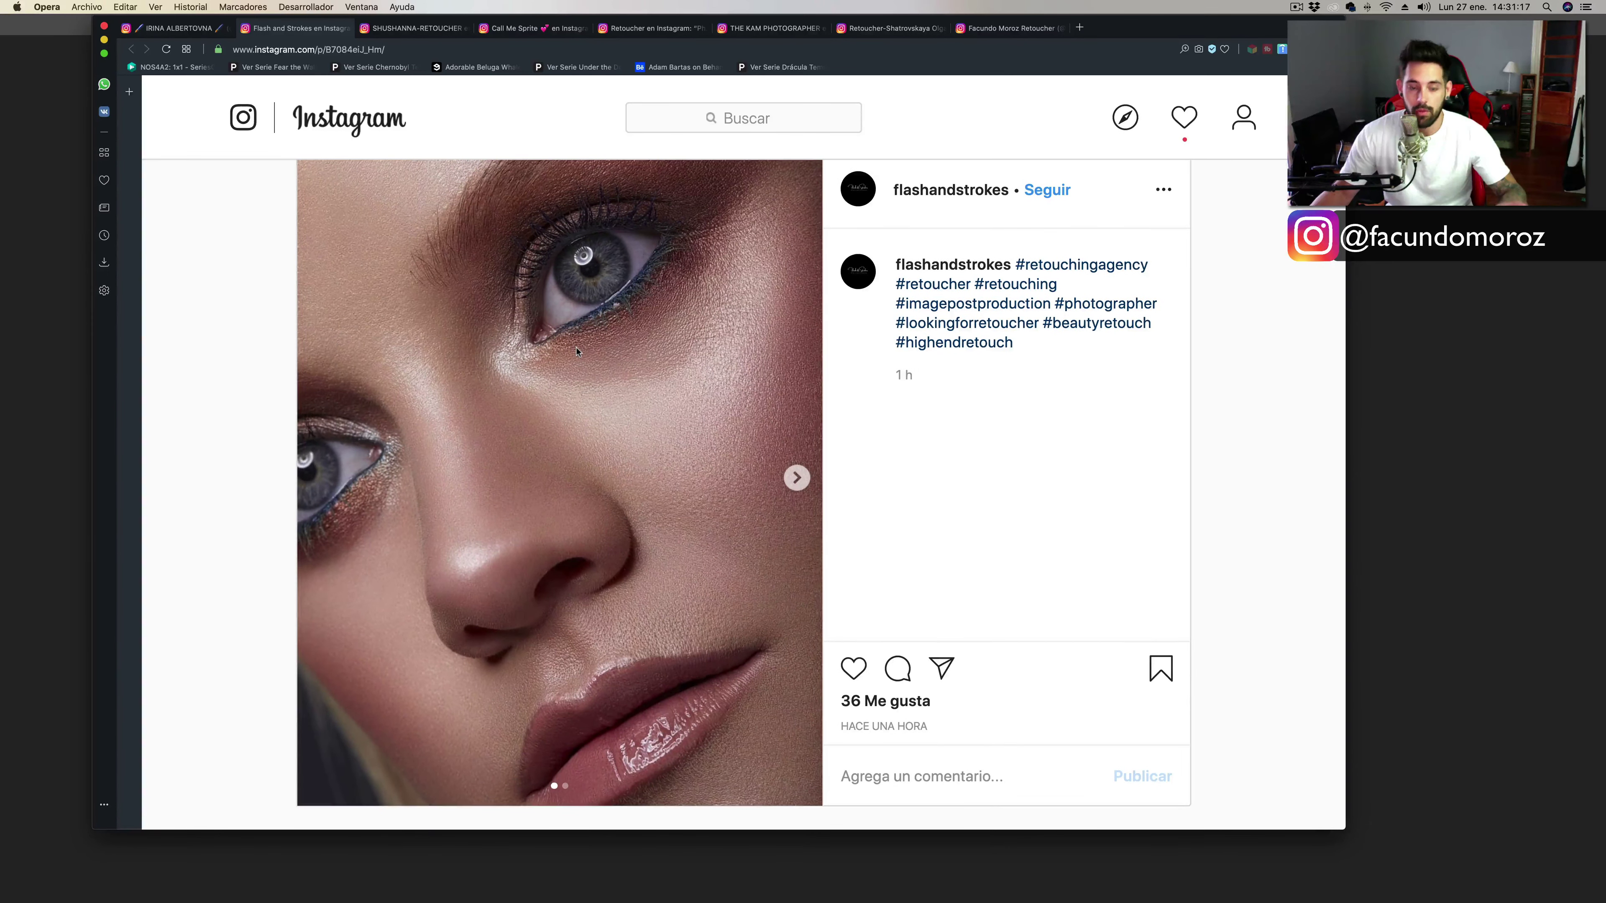
scroll(576, 352, down, 2)
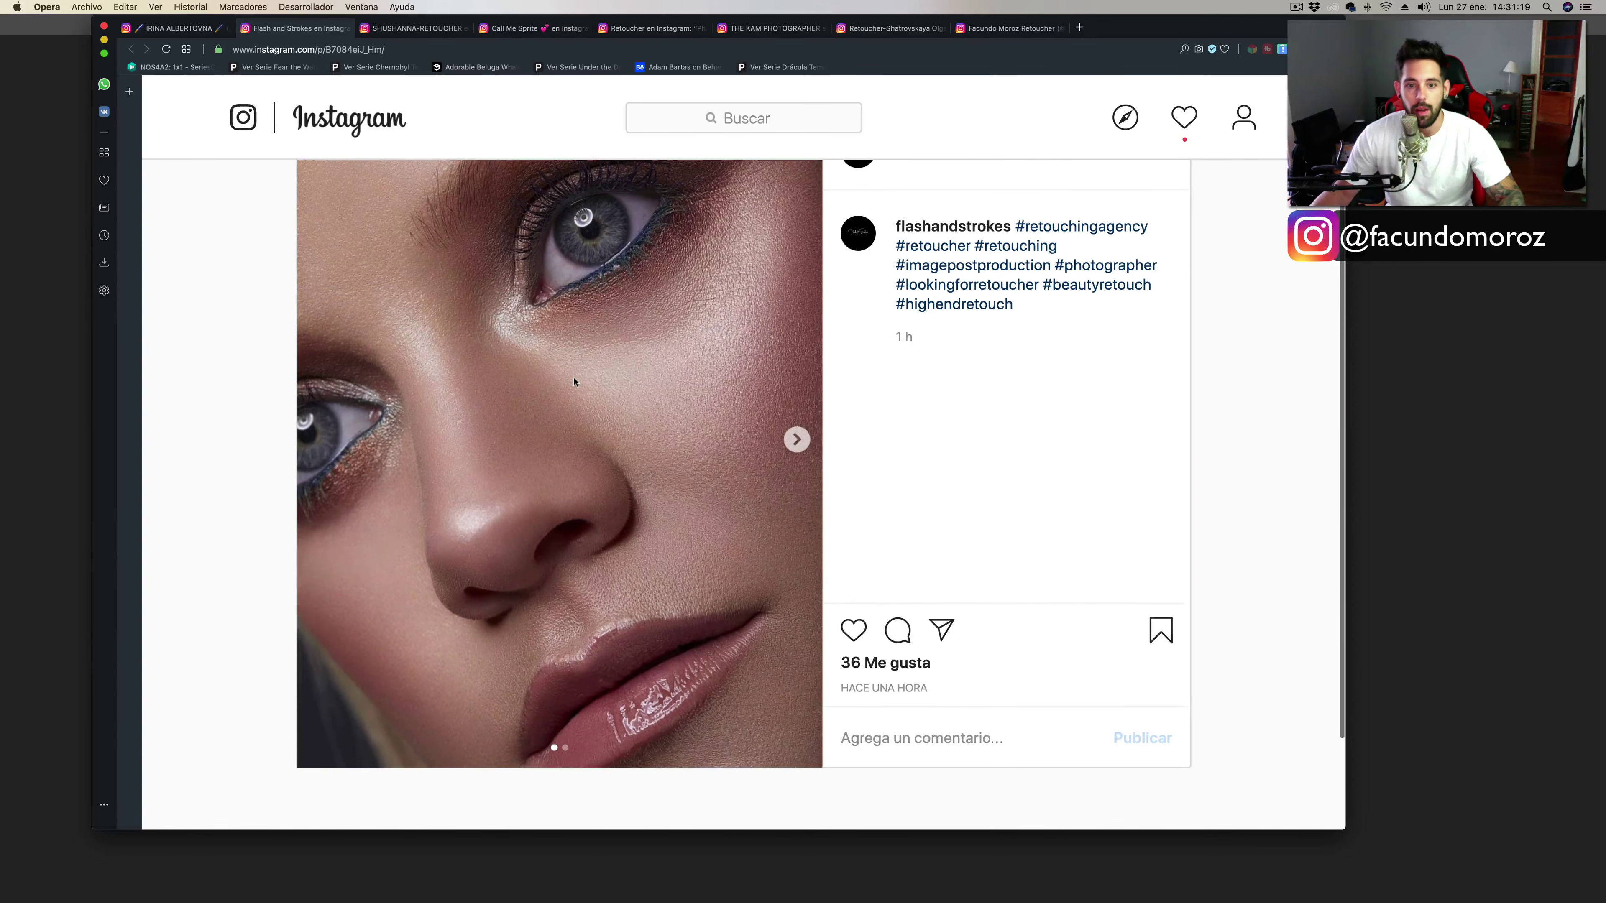
scroll(574, 381, up, 3)
scroll(574, 381, down, 1)
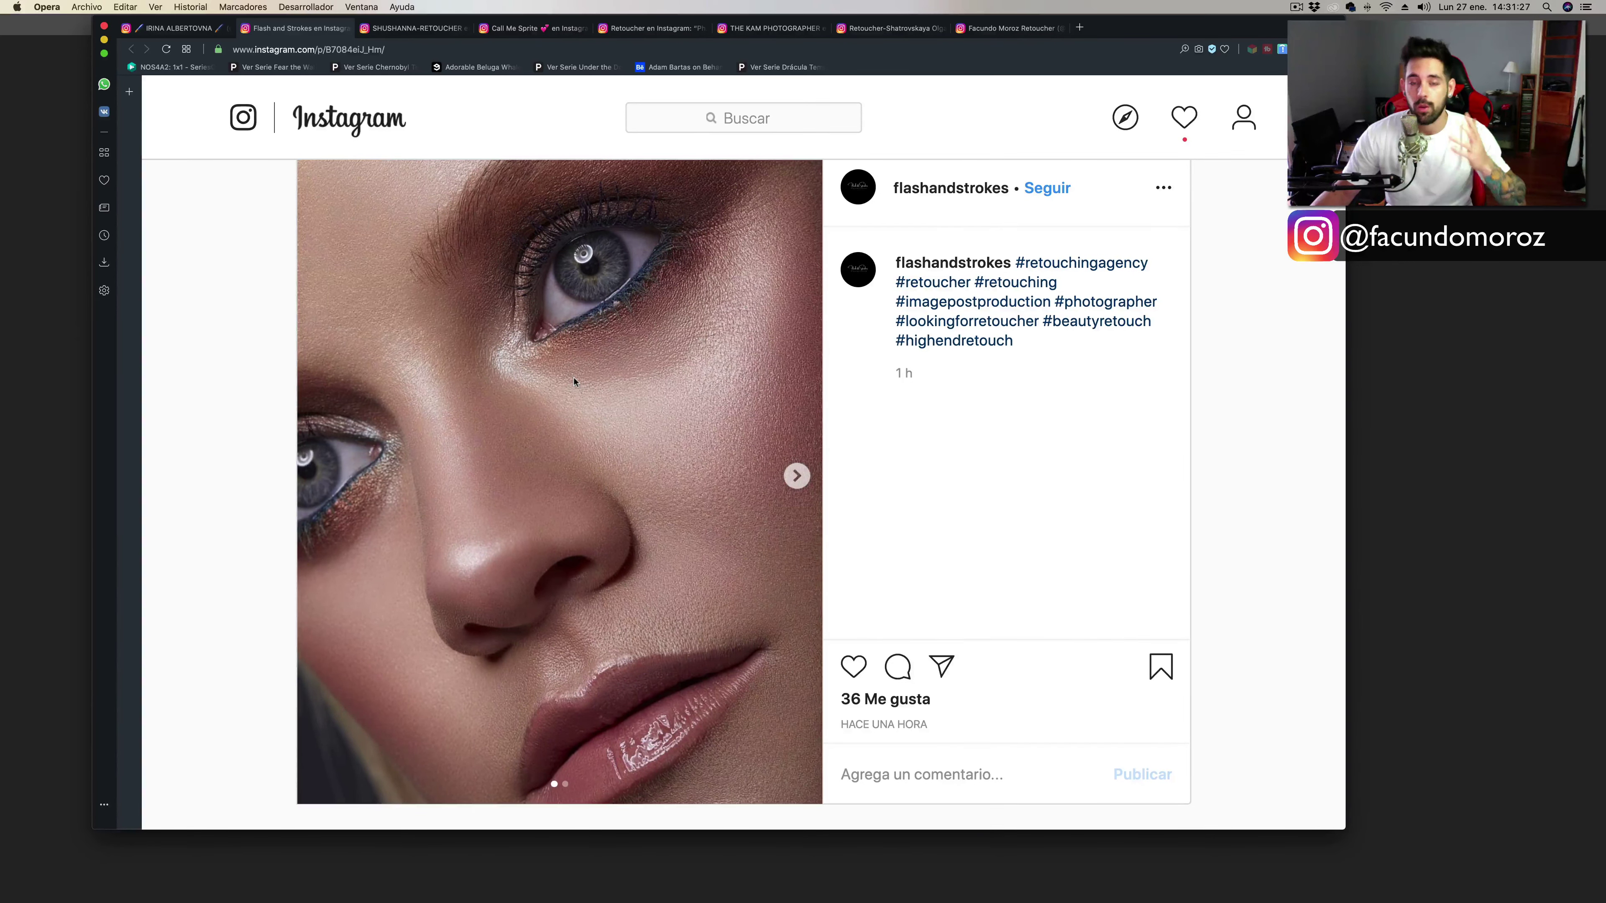
scroll(574, 382, down, 1)
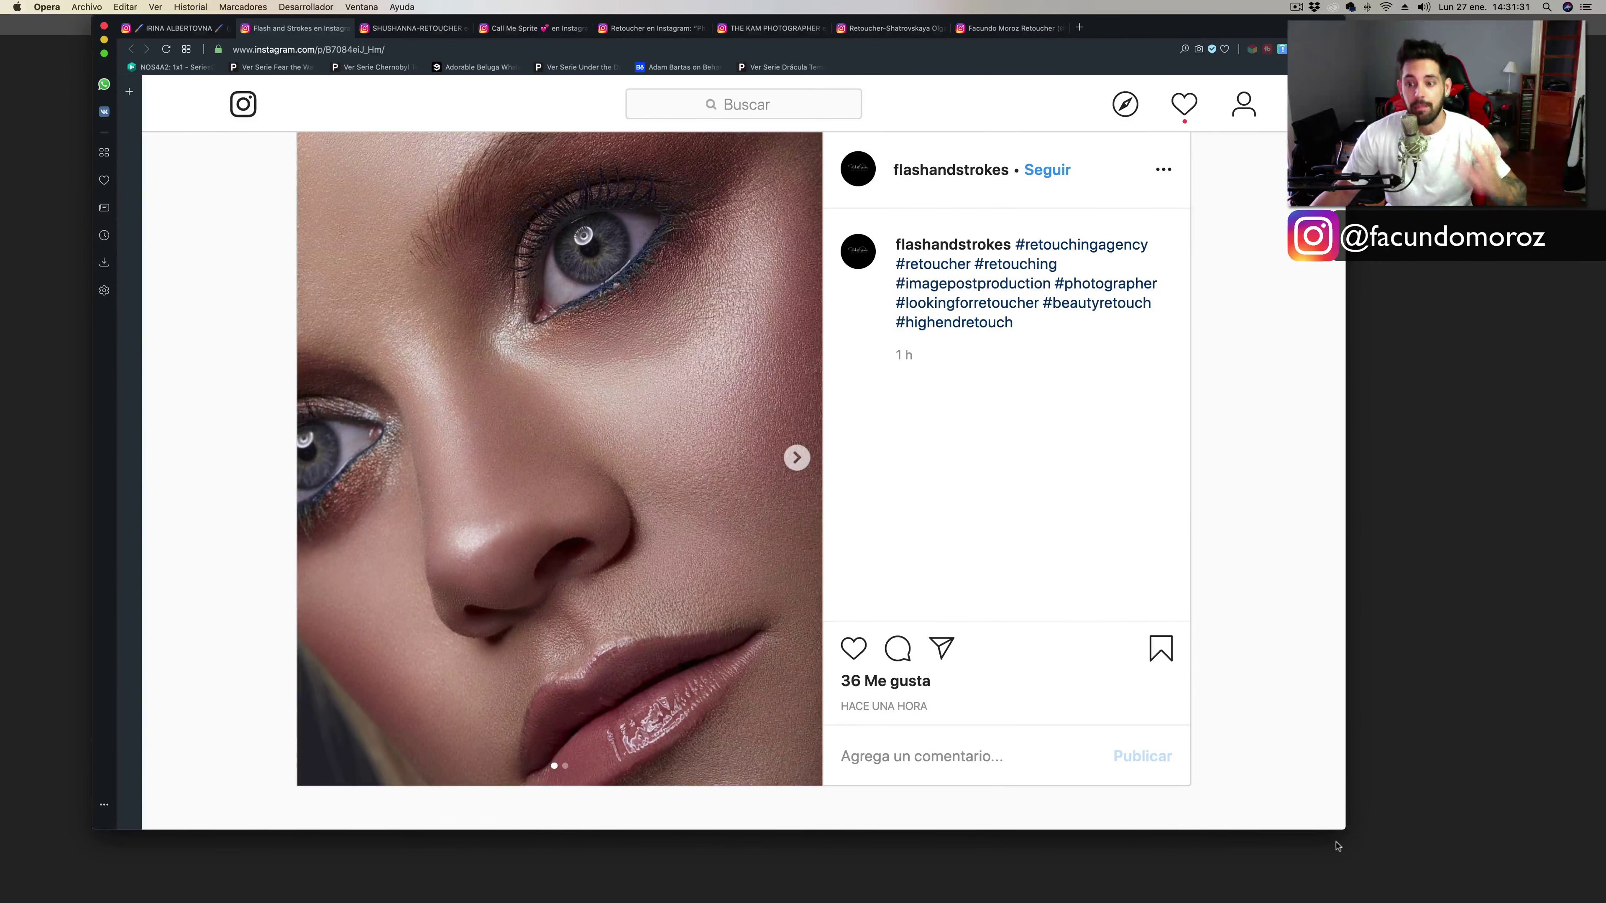
drag(1345, 829, 1476, 899)
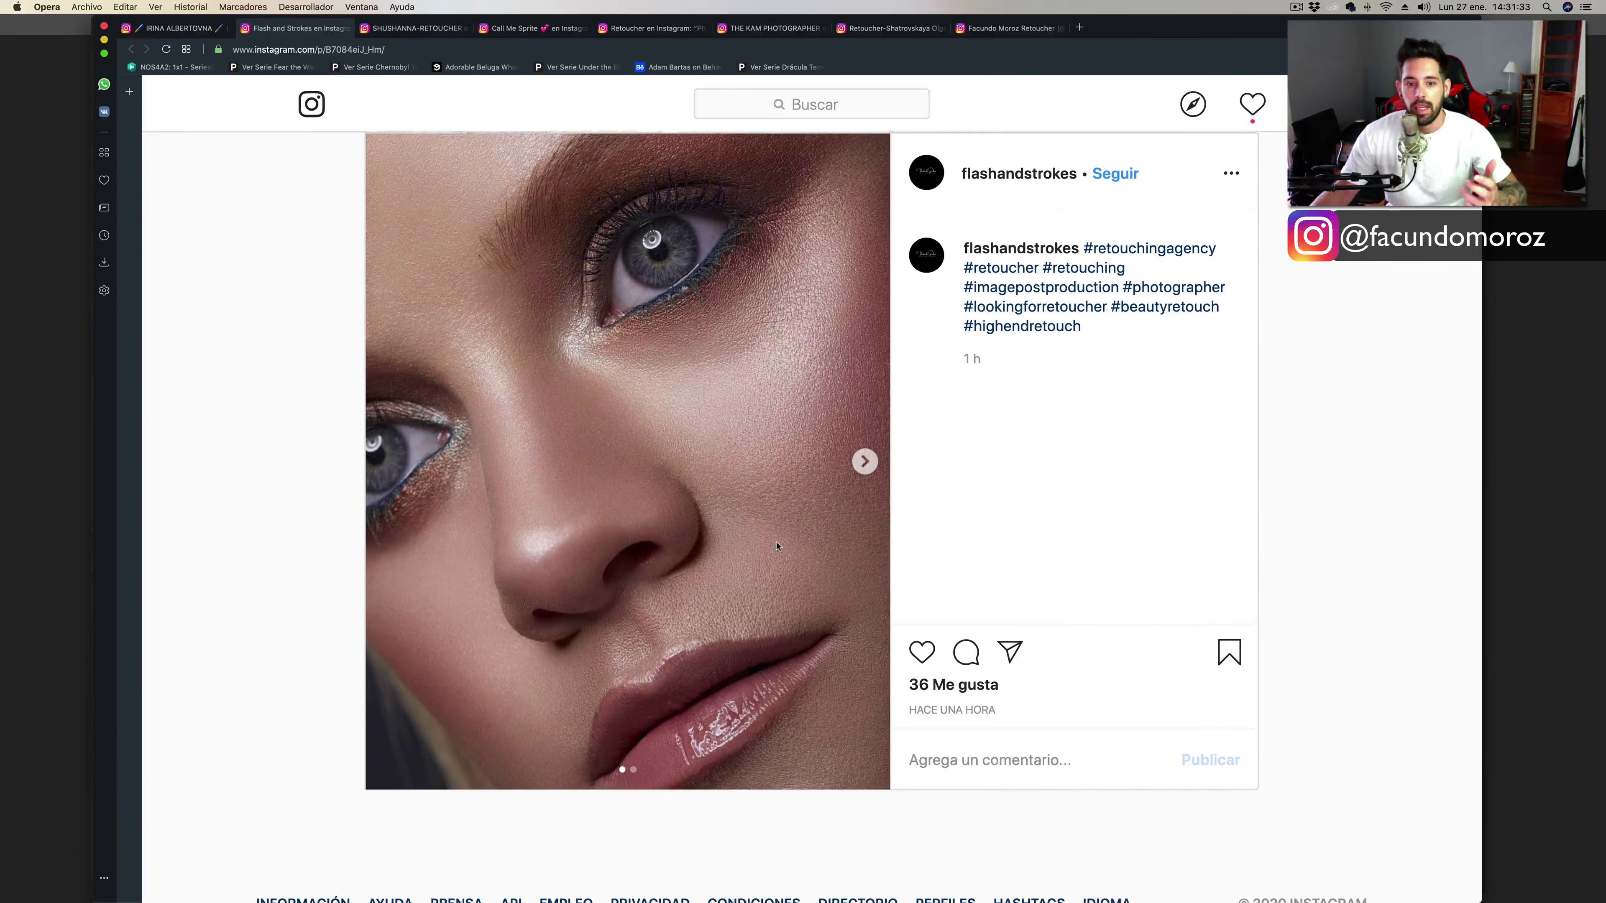
scroll(777, 546, up, 1)
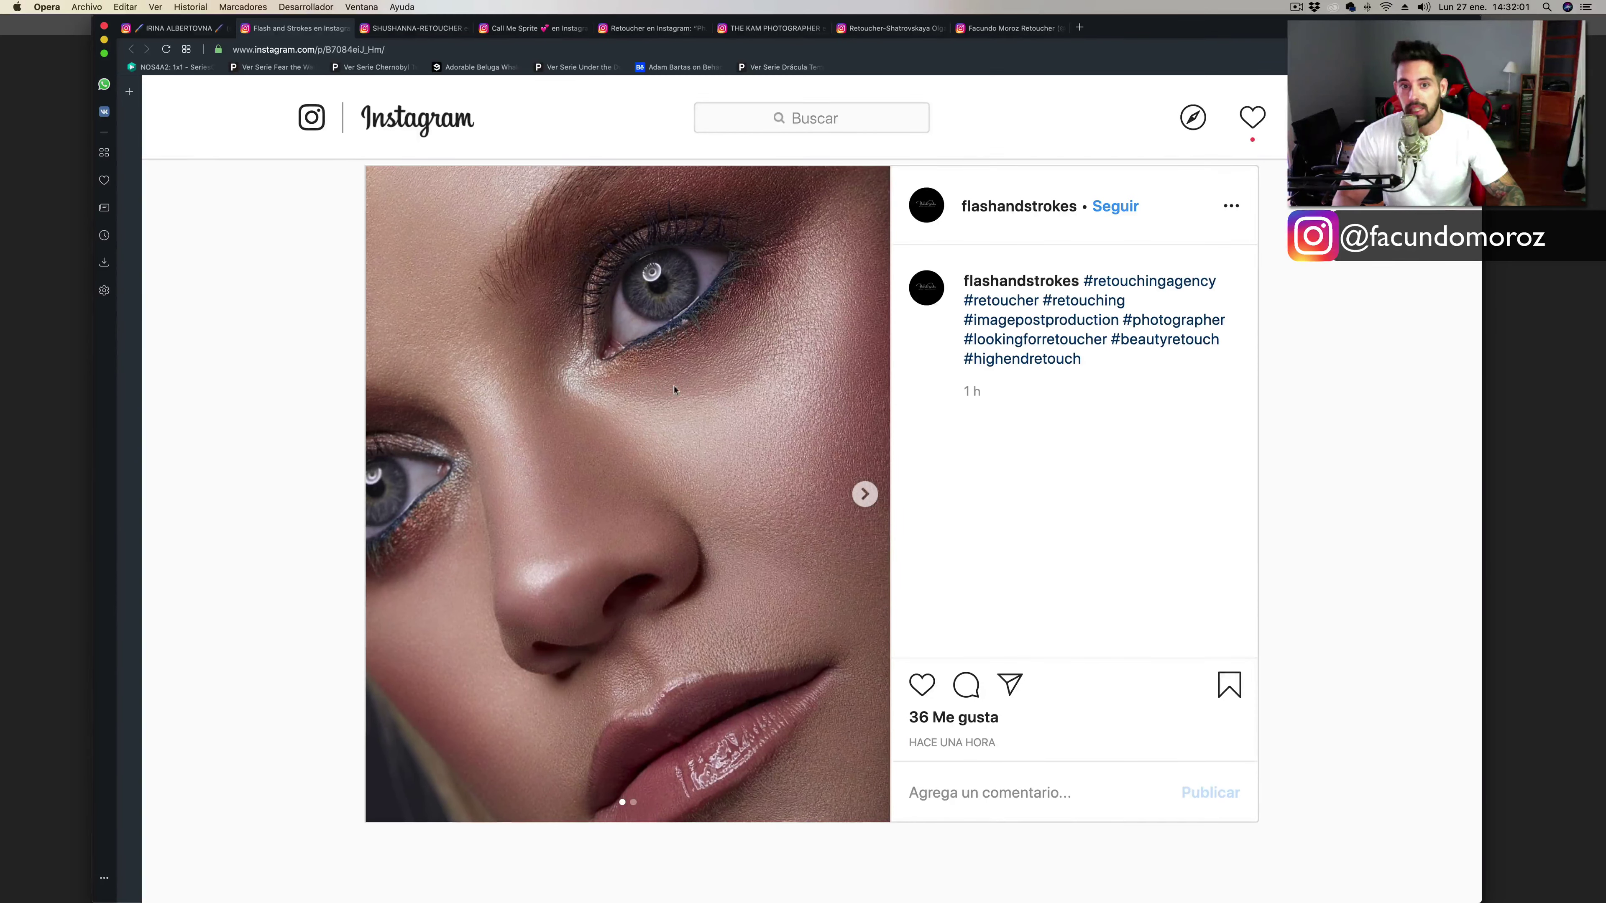
Flip between the carousel's two face photos, ending on the first.
click(865, 494)
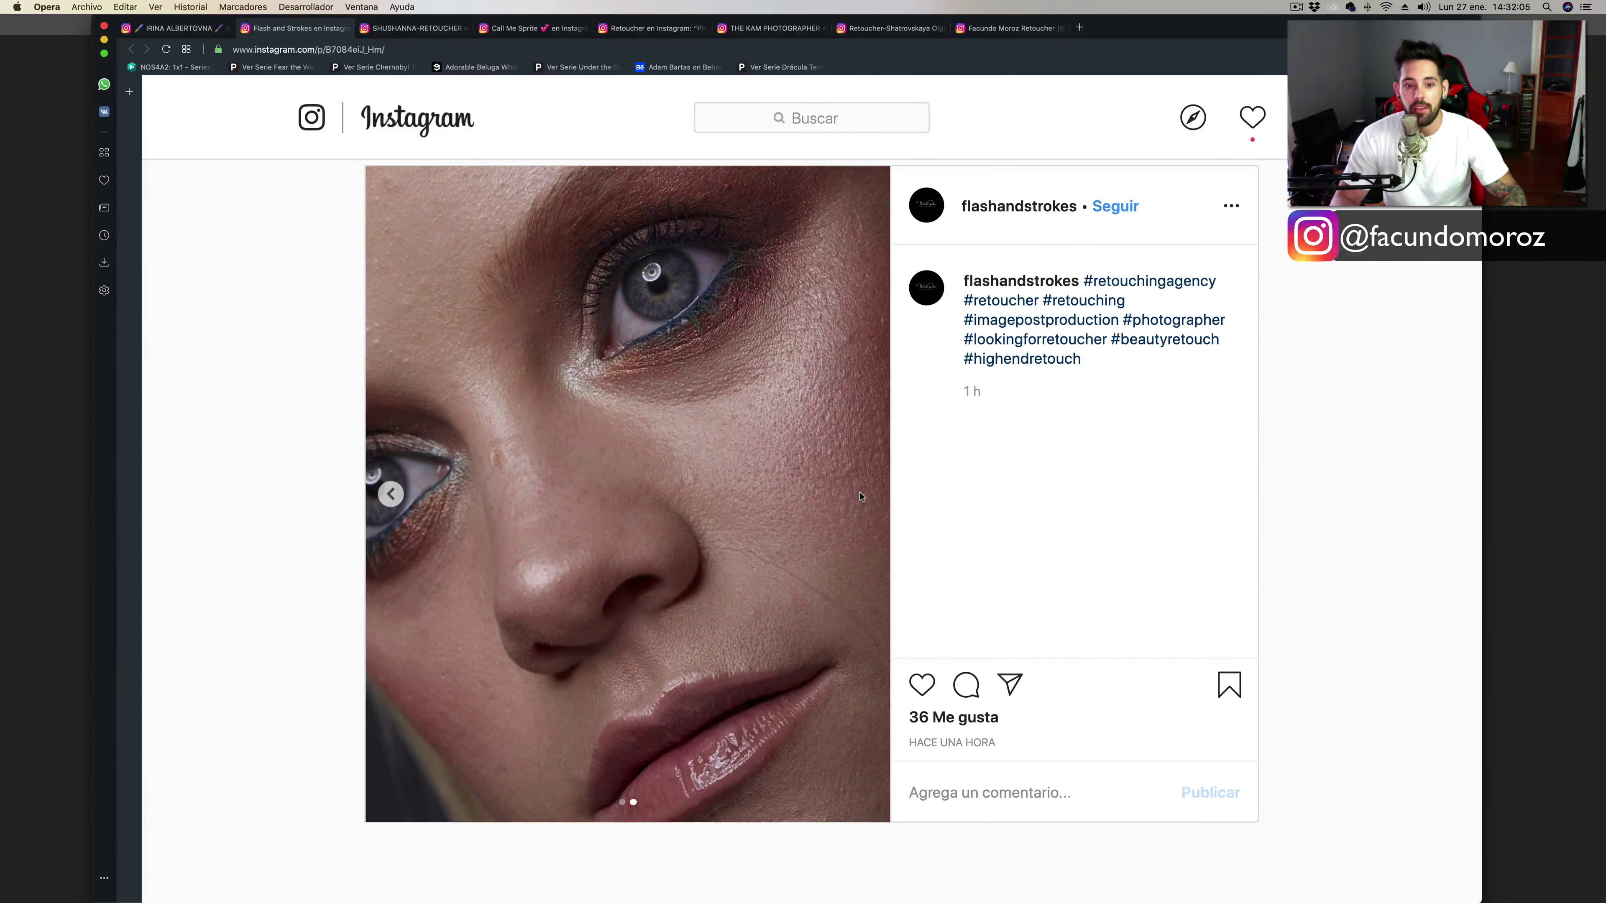
click(392, 494)
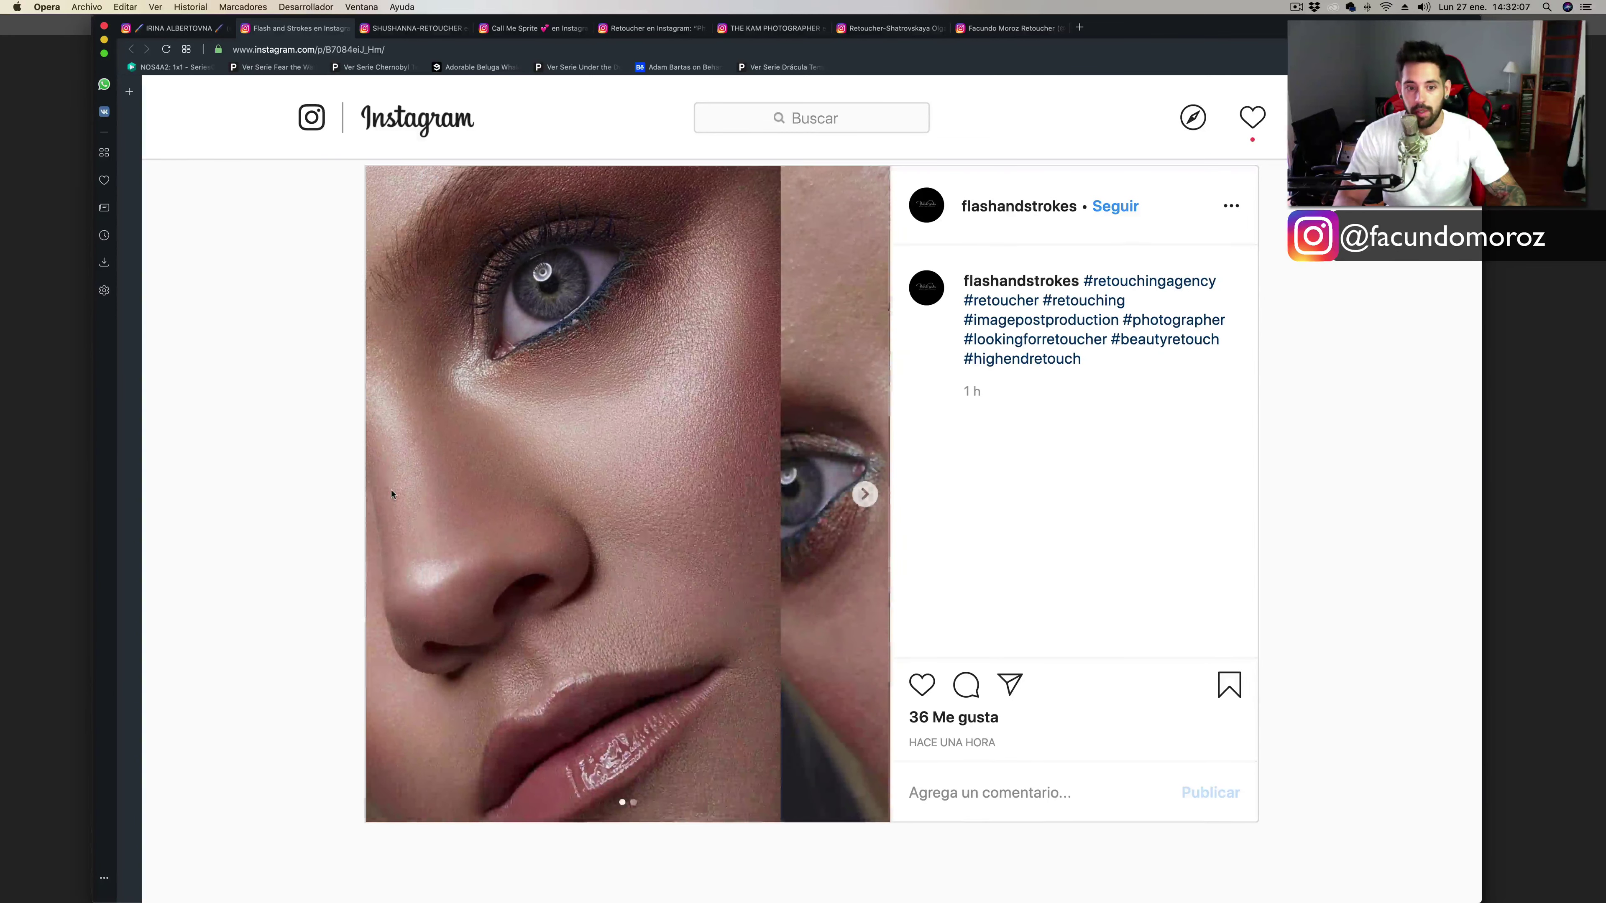
click(866, 494)
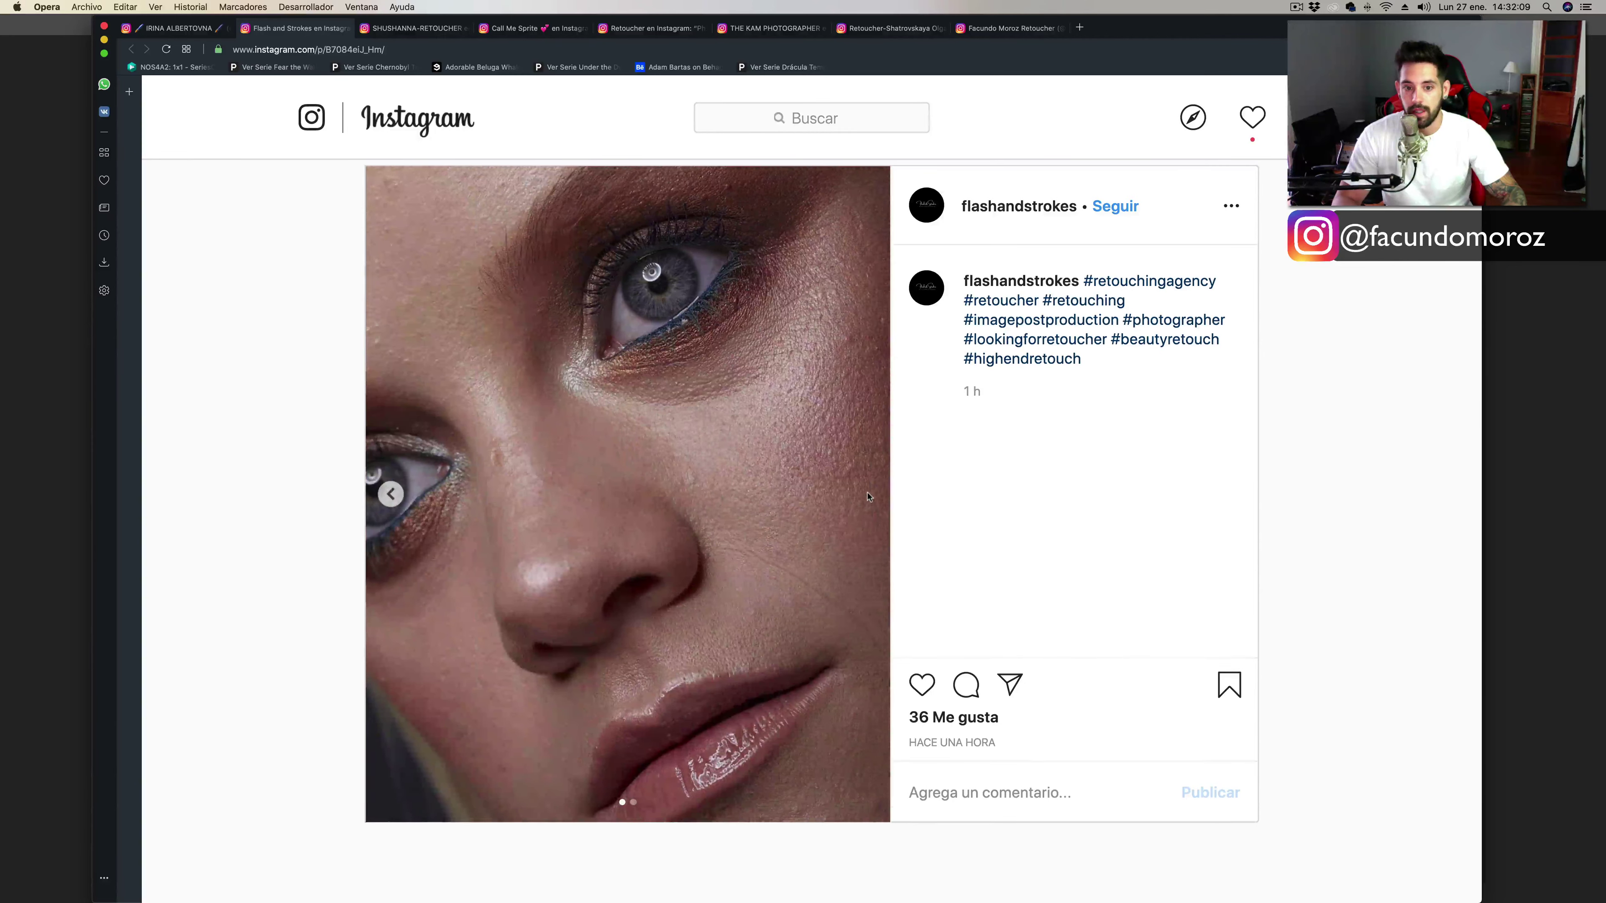
click(391, 494)
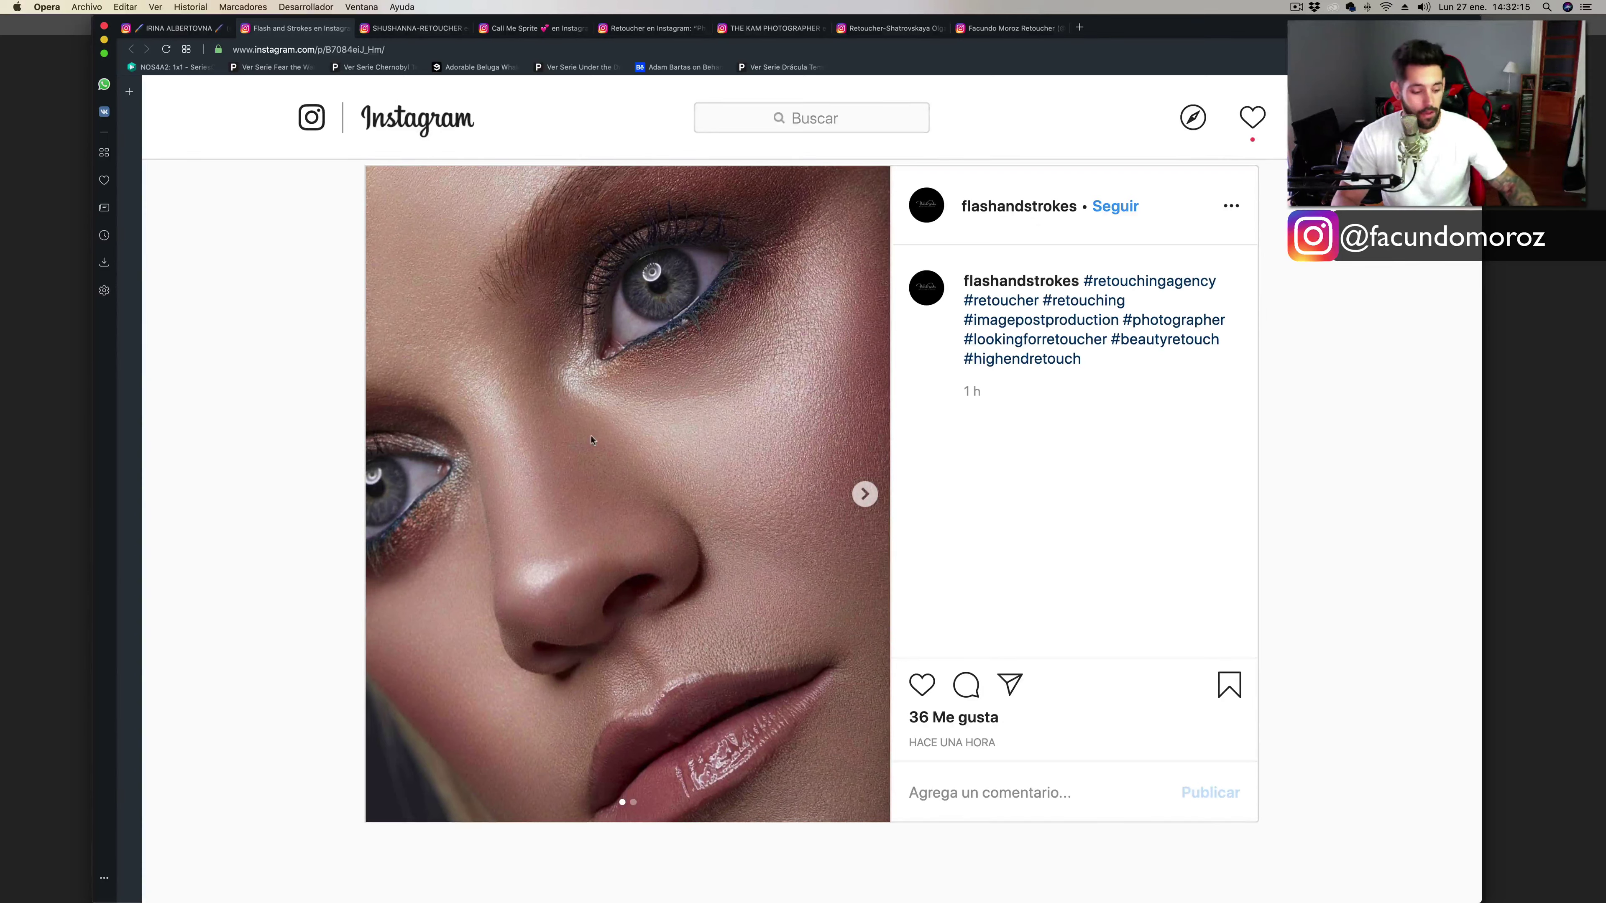
key(super+shift+4)
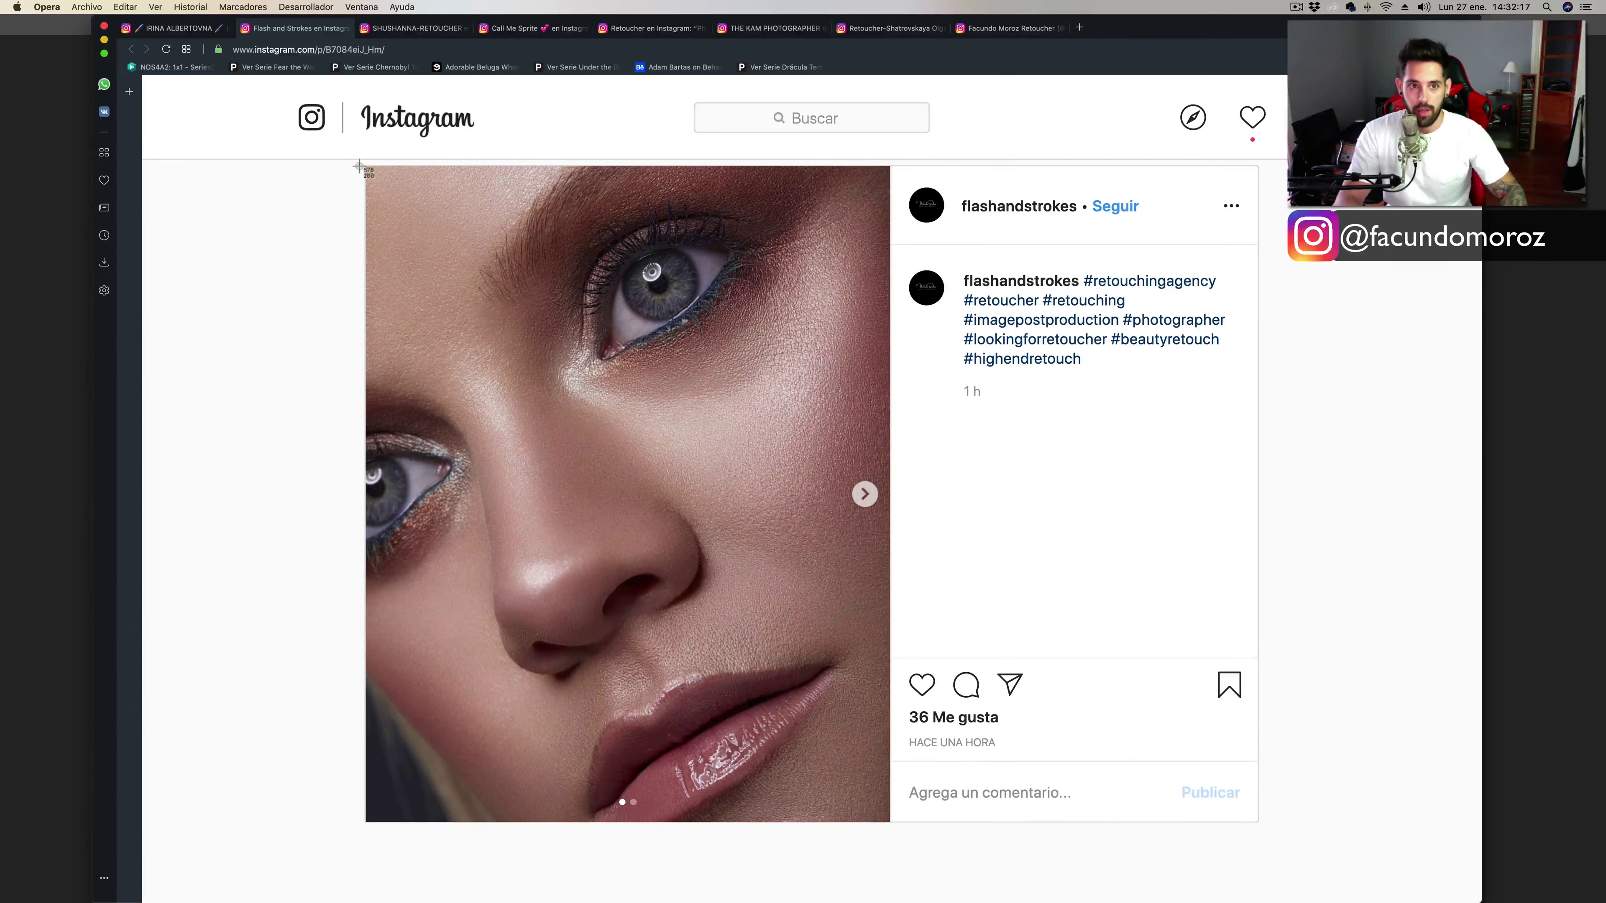
Screenshot the post's first photo and open it in Photoshop, accepting the colour profile.
drag(366, 166, 891, 822)
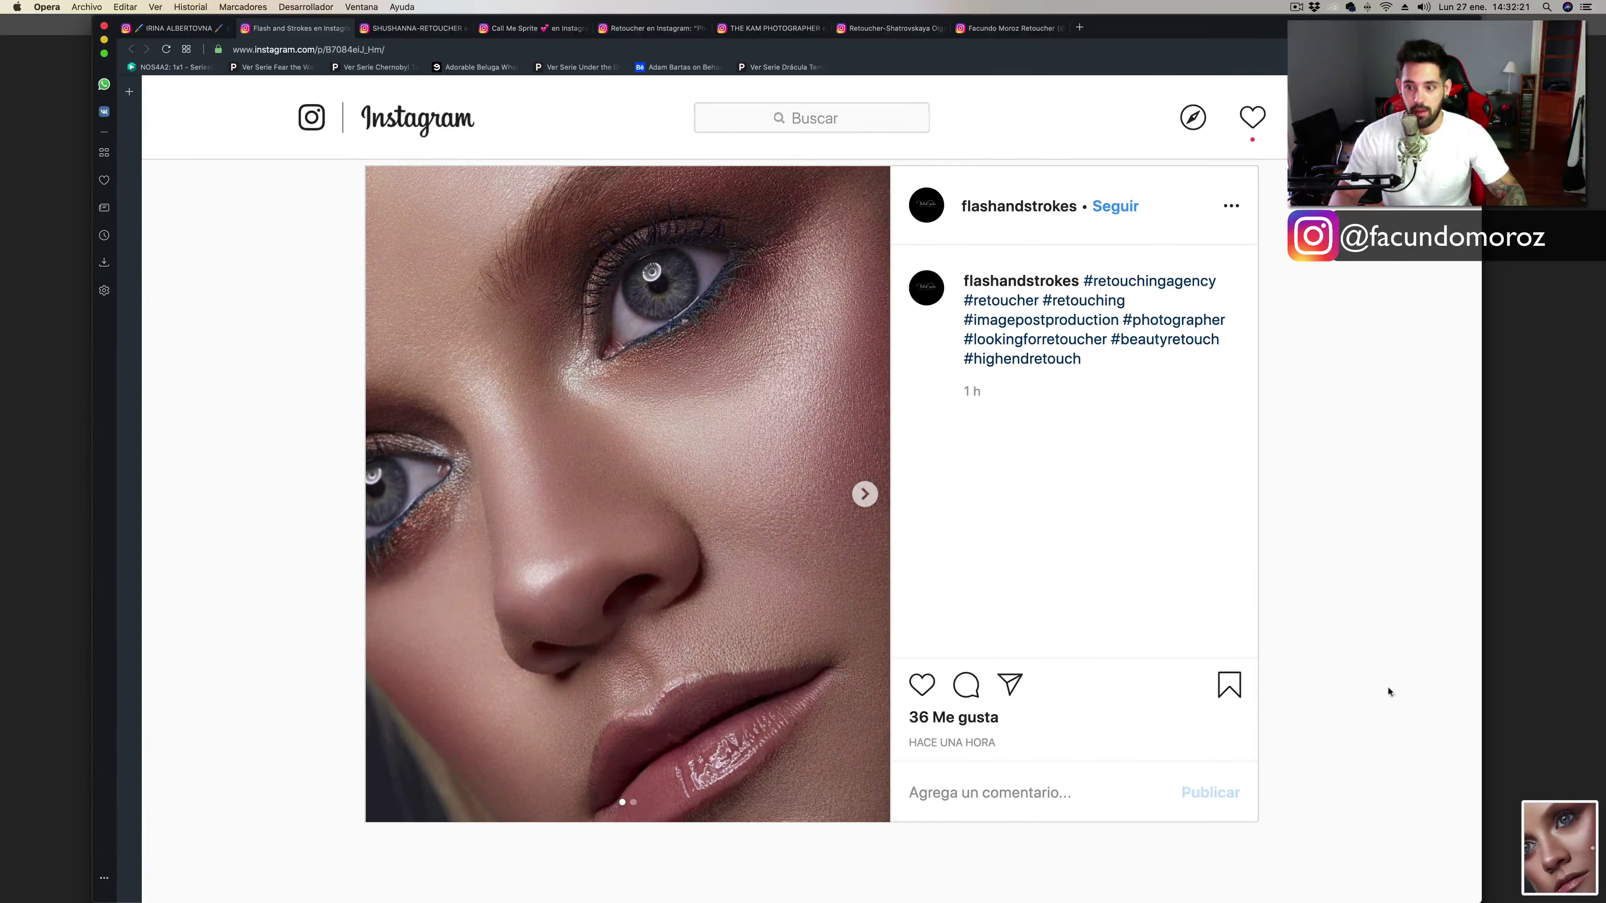
mouse_move(1553, 829)
mouse_down()
mouse_move(98, 332)
mouse_move(14, 271)
mouse_up()
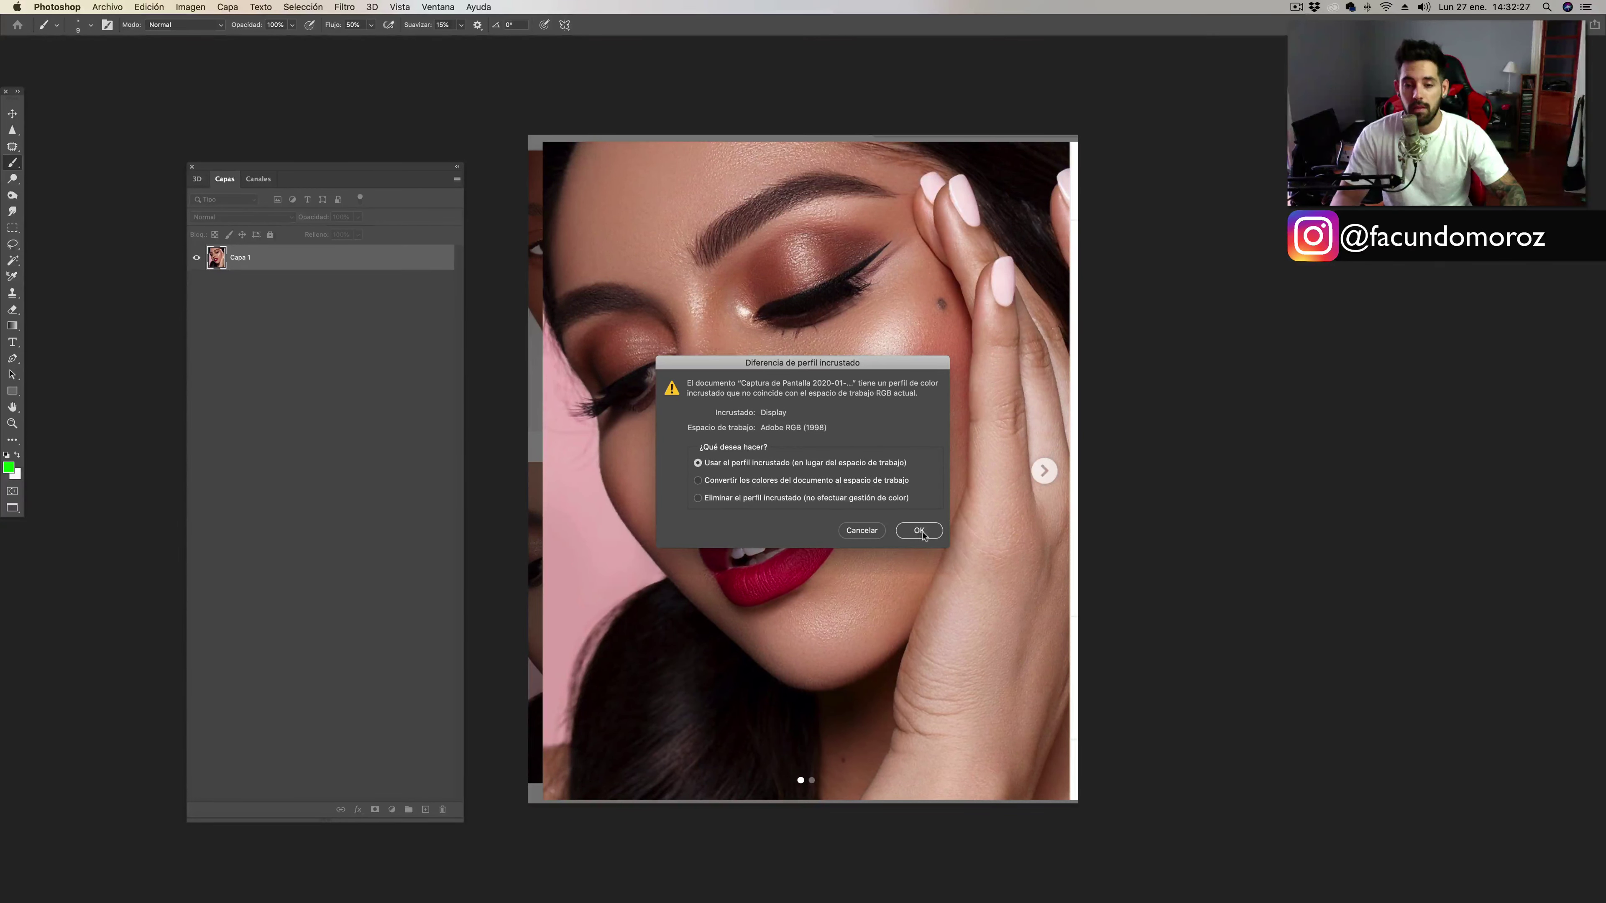
click(915, 530)
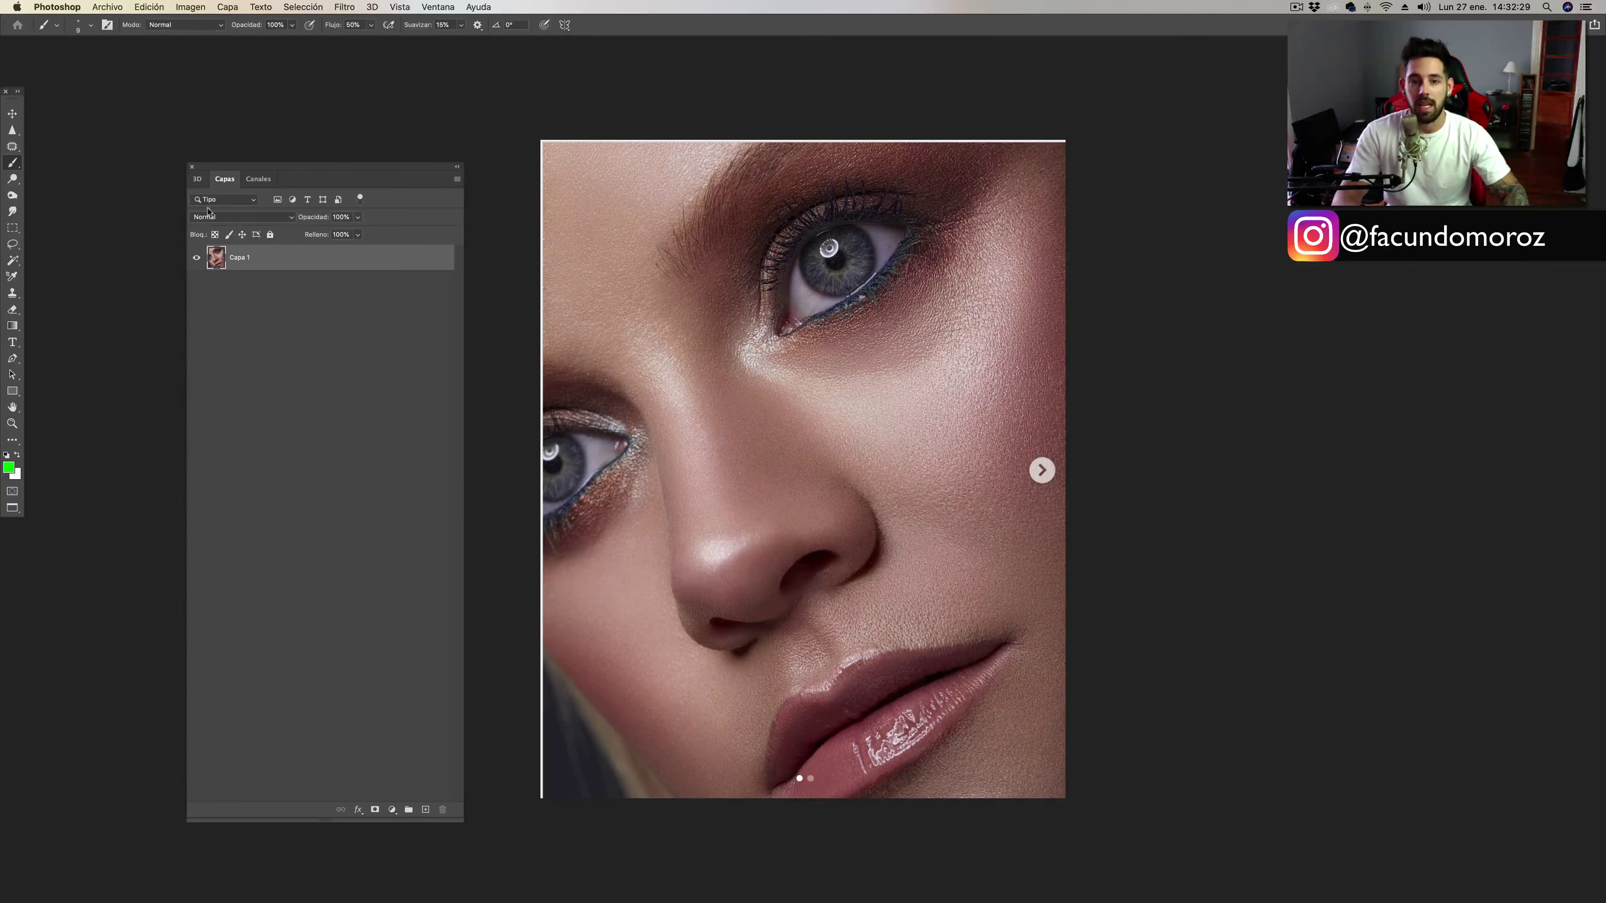
mouse_move(15, 171)
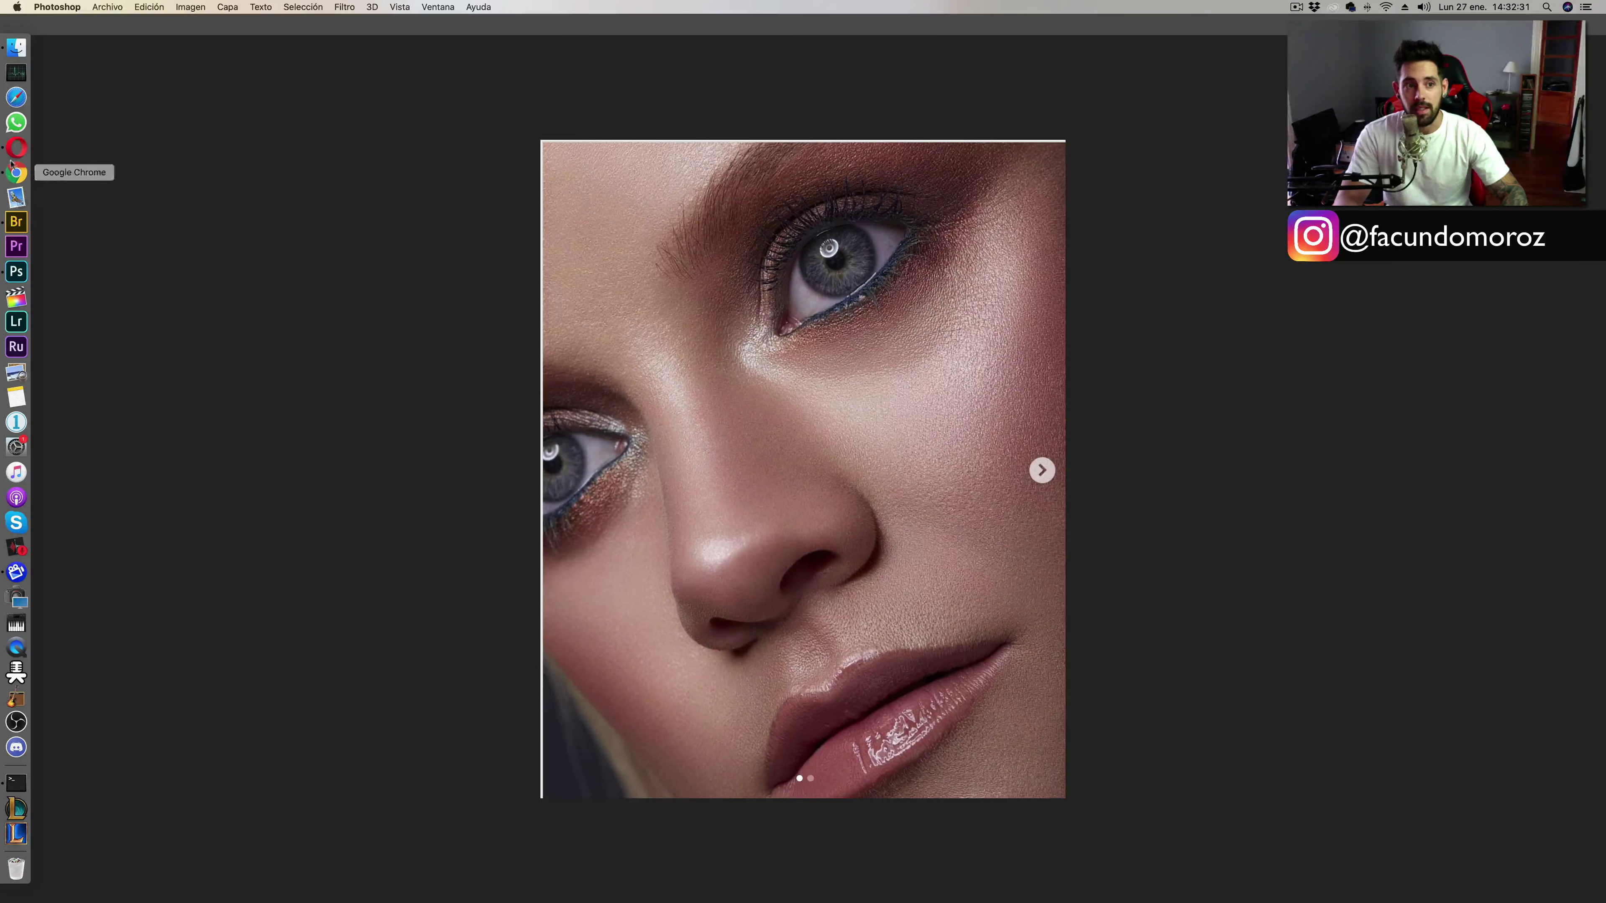
Show the second carousel photo, screenshot it and open it in Photoshop too.
click(16, 147)
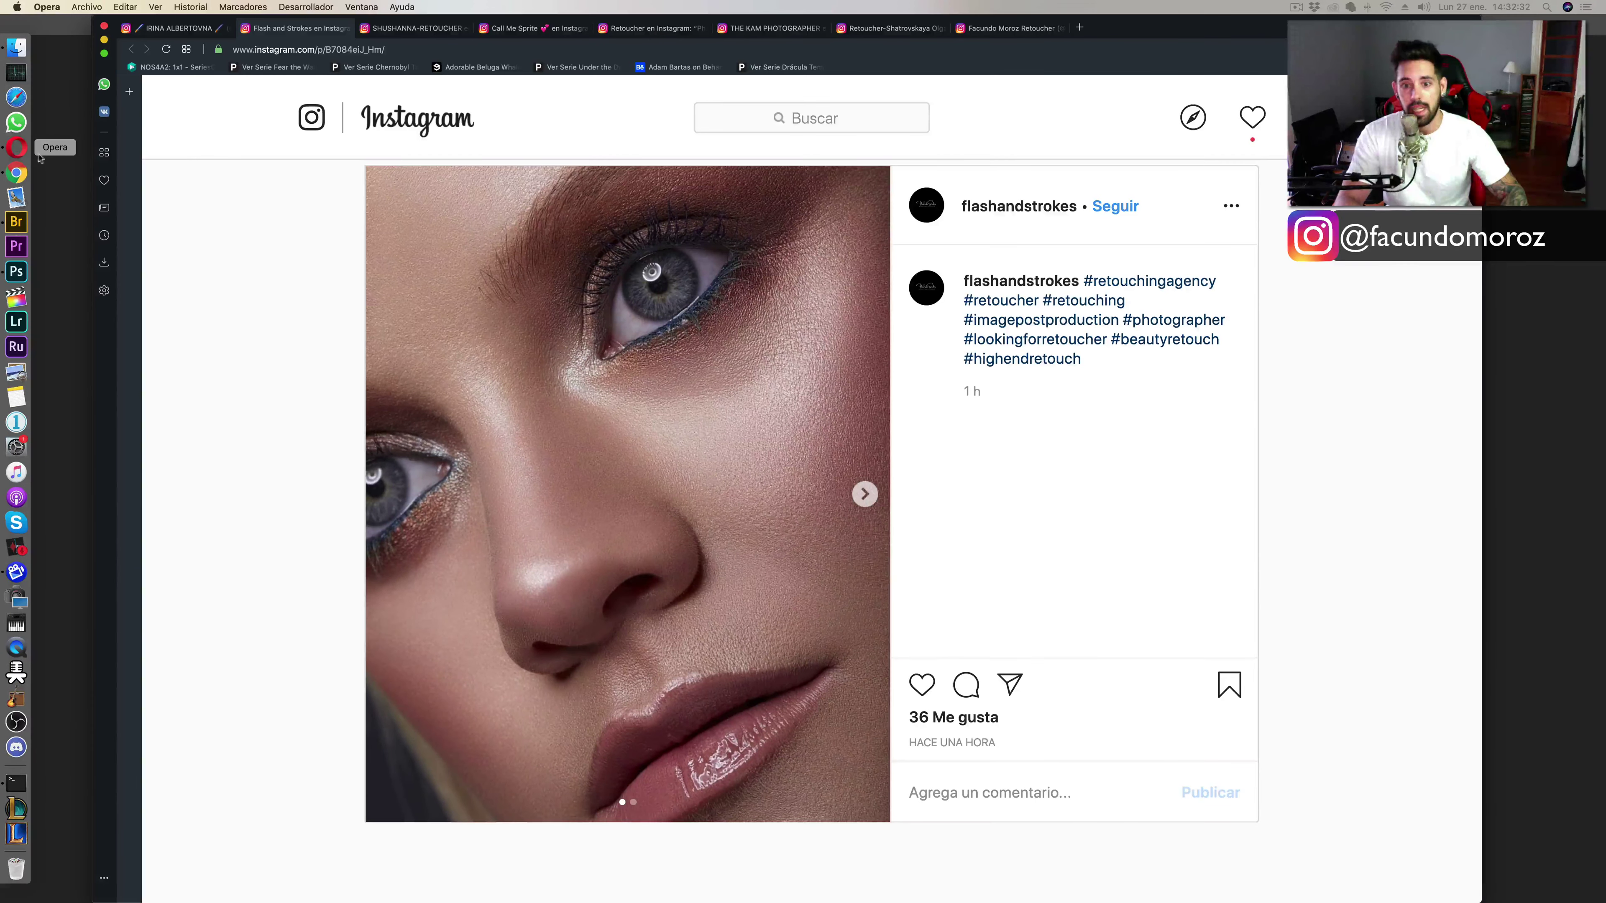
click(865, 493)
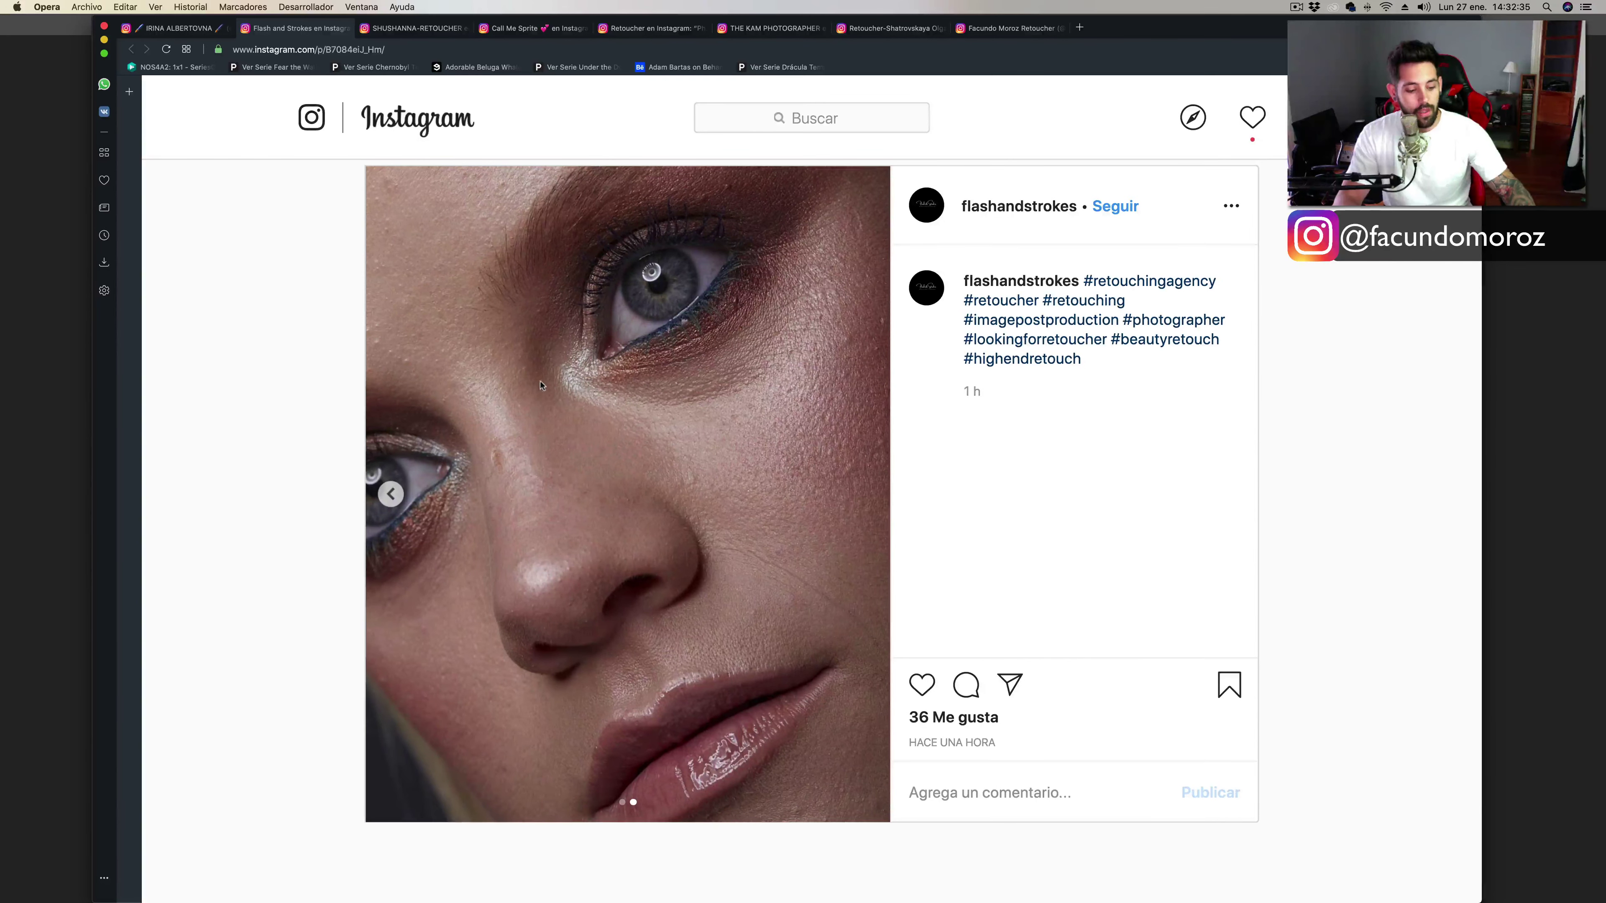
key(super+shift+4)
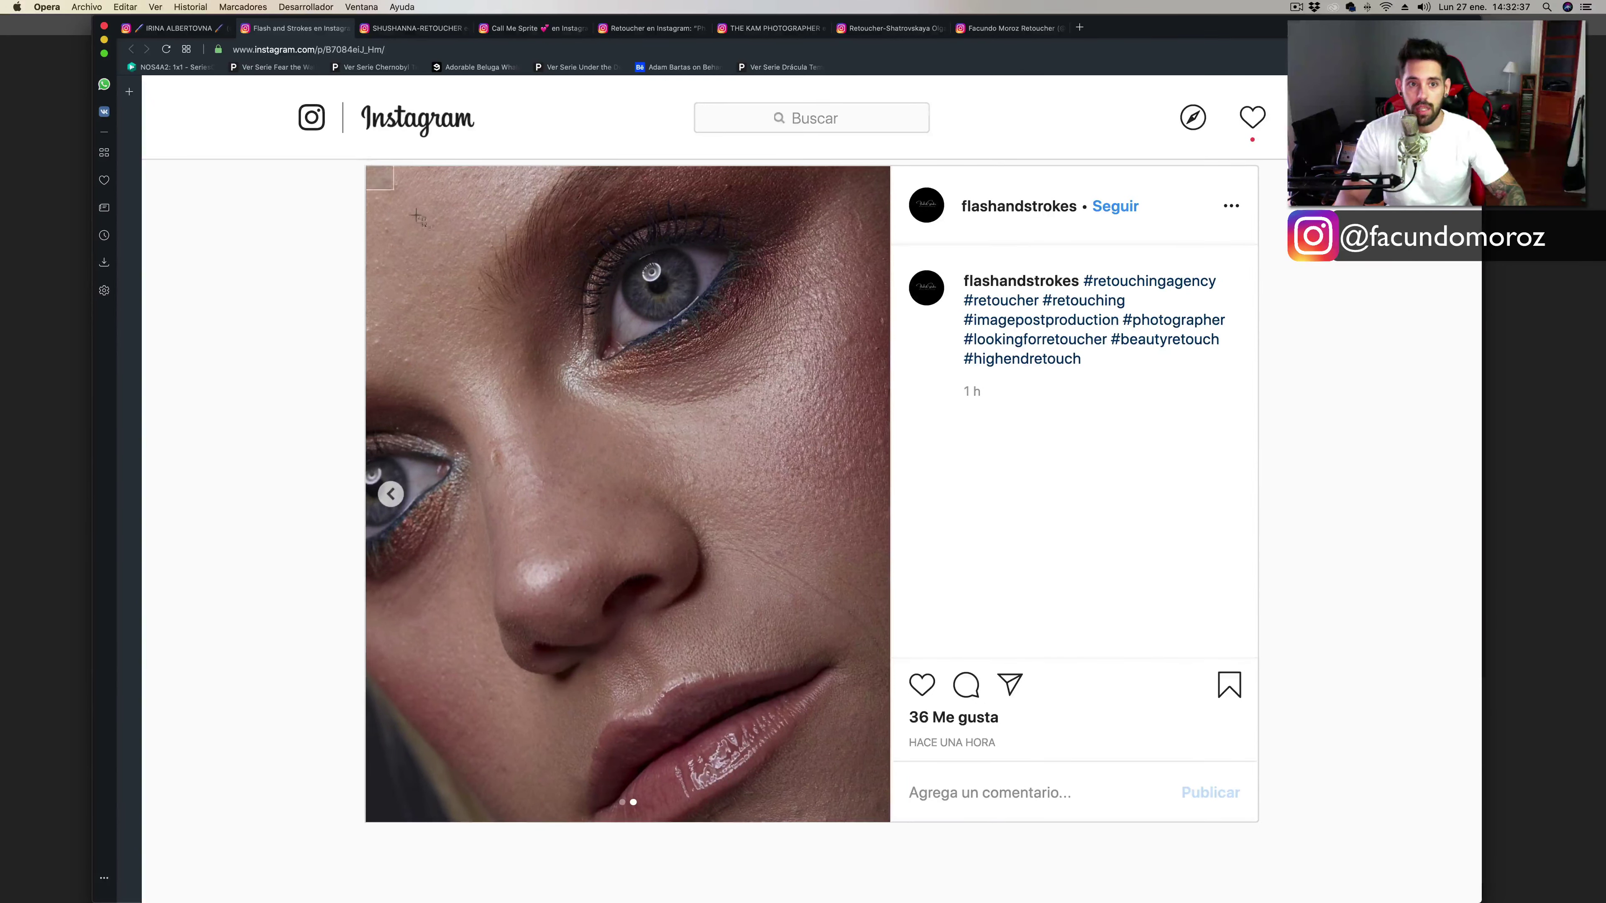
drag(366, 164, 891, 823)
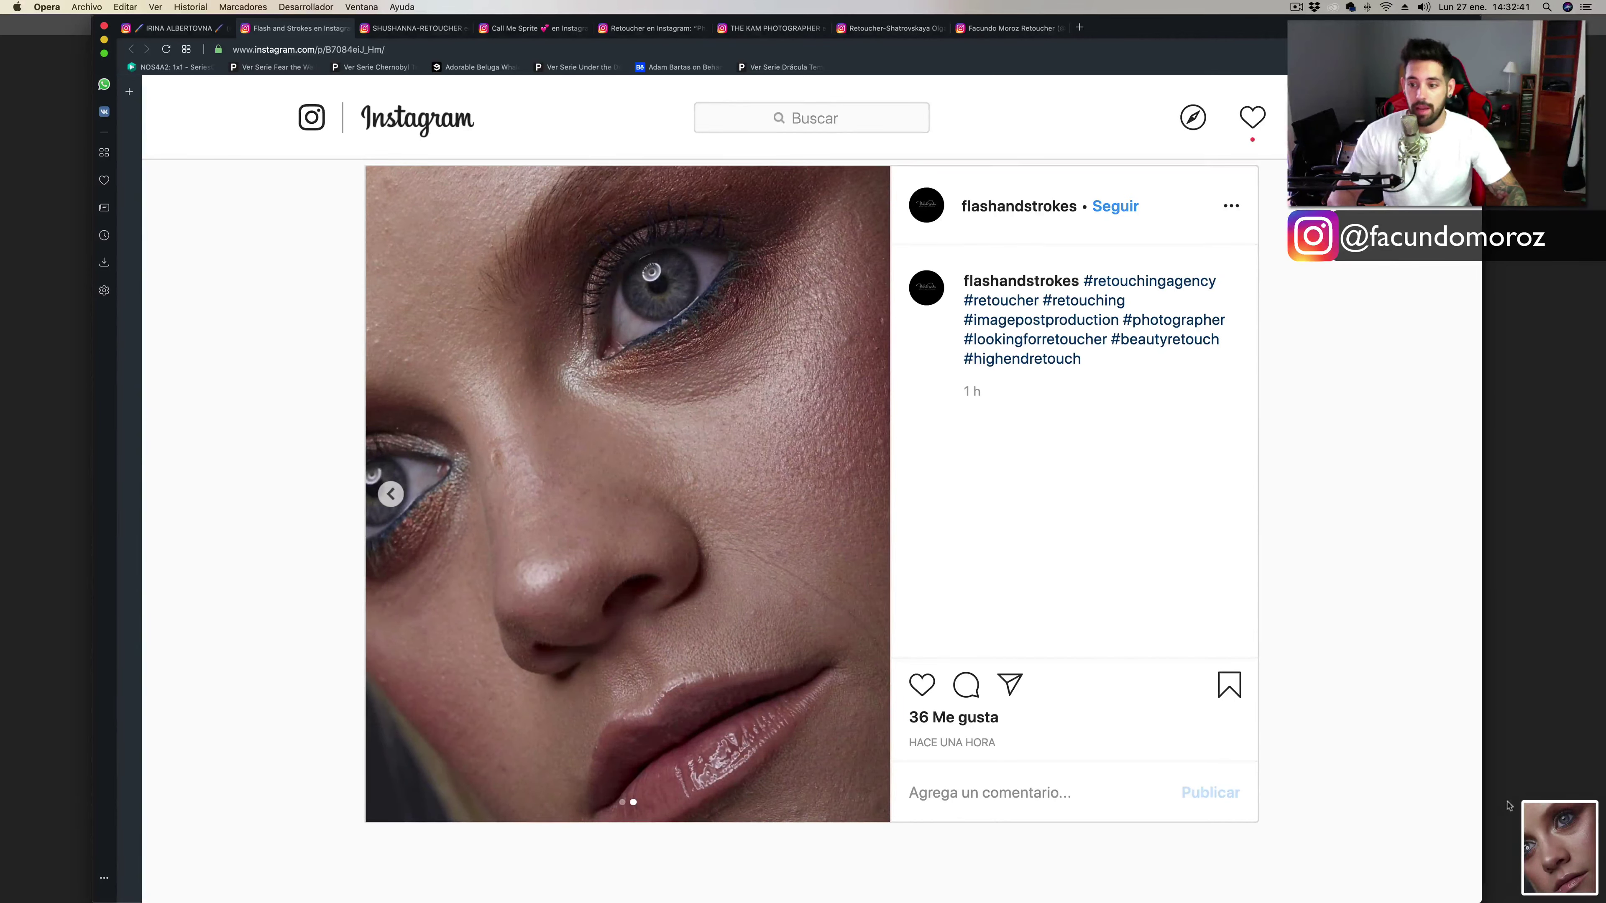
drag(1560, 848, 13, 281)
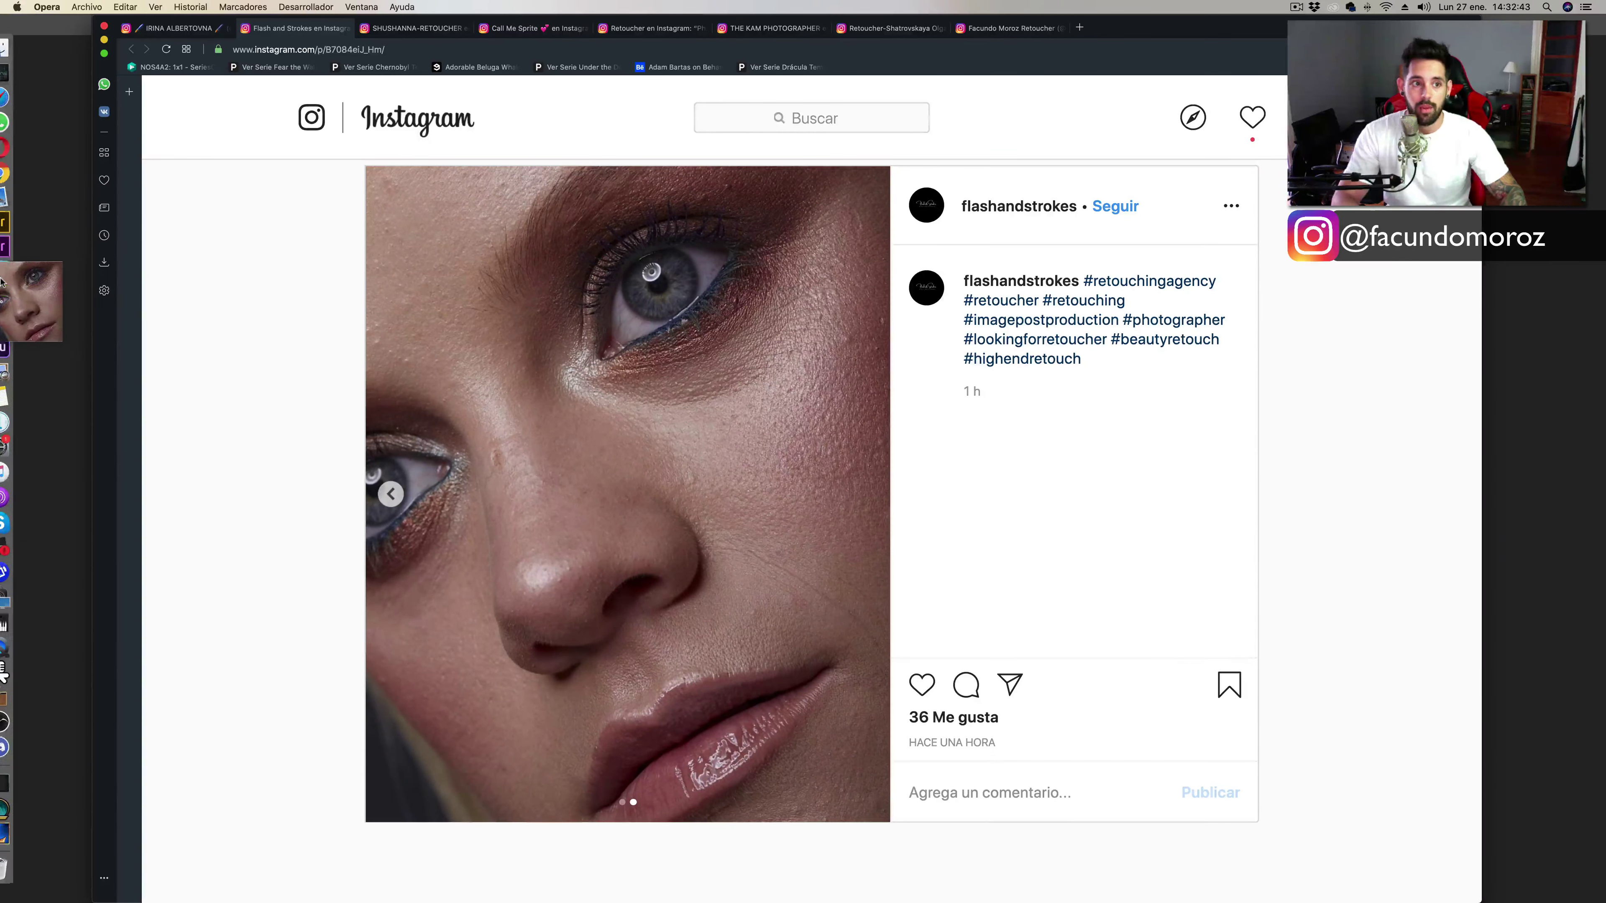
drag(13, 281, 17, 269)
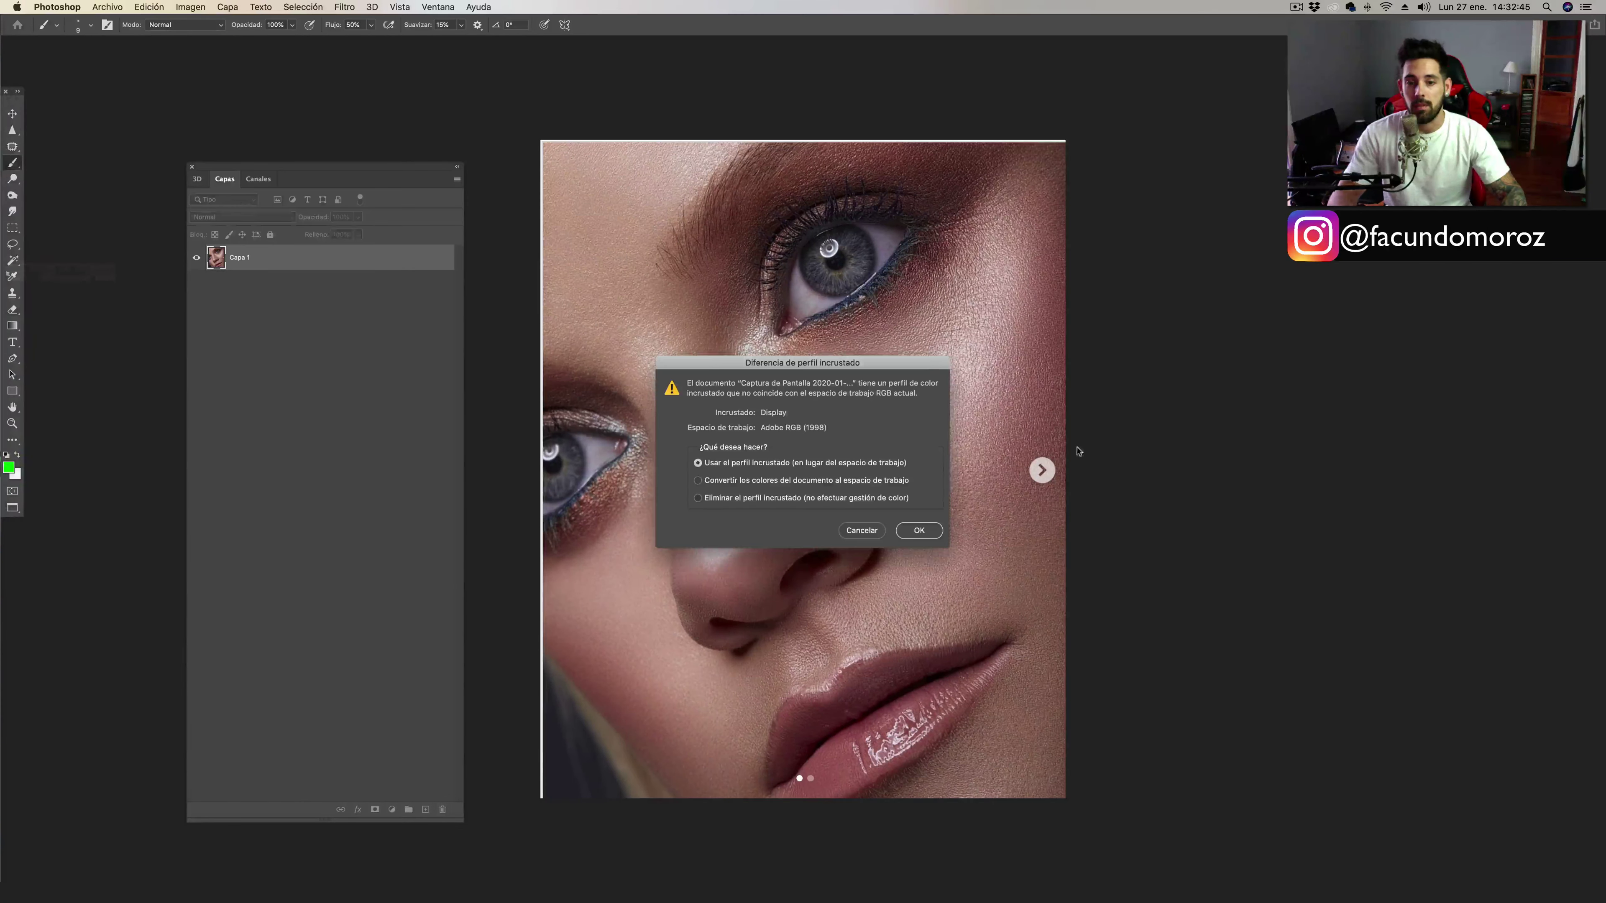
click(928, 535)
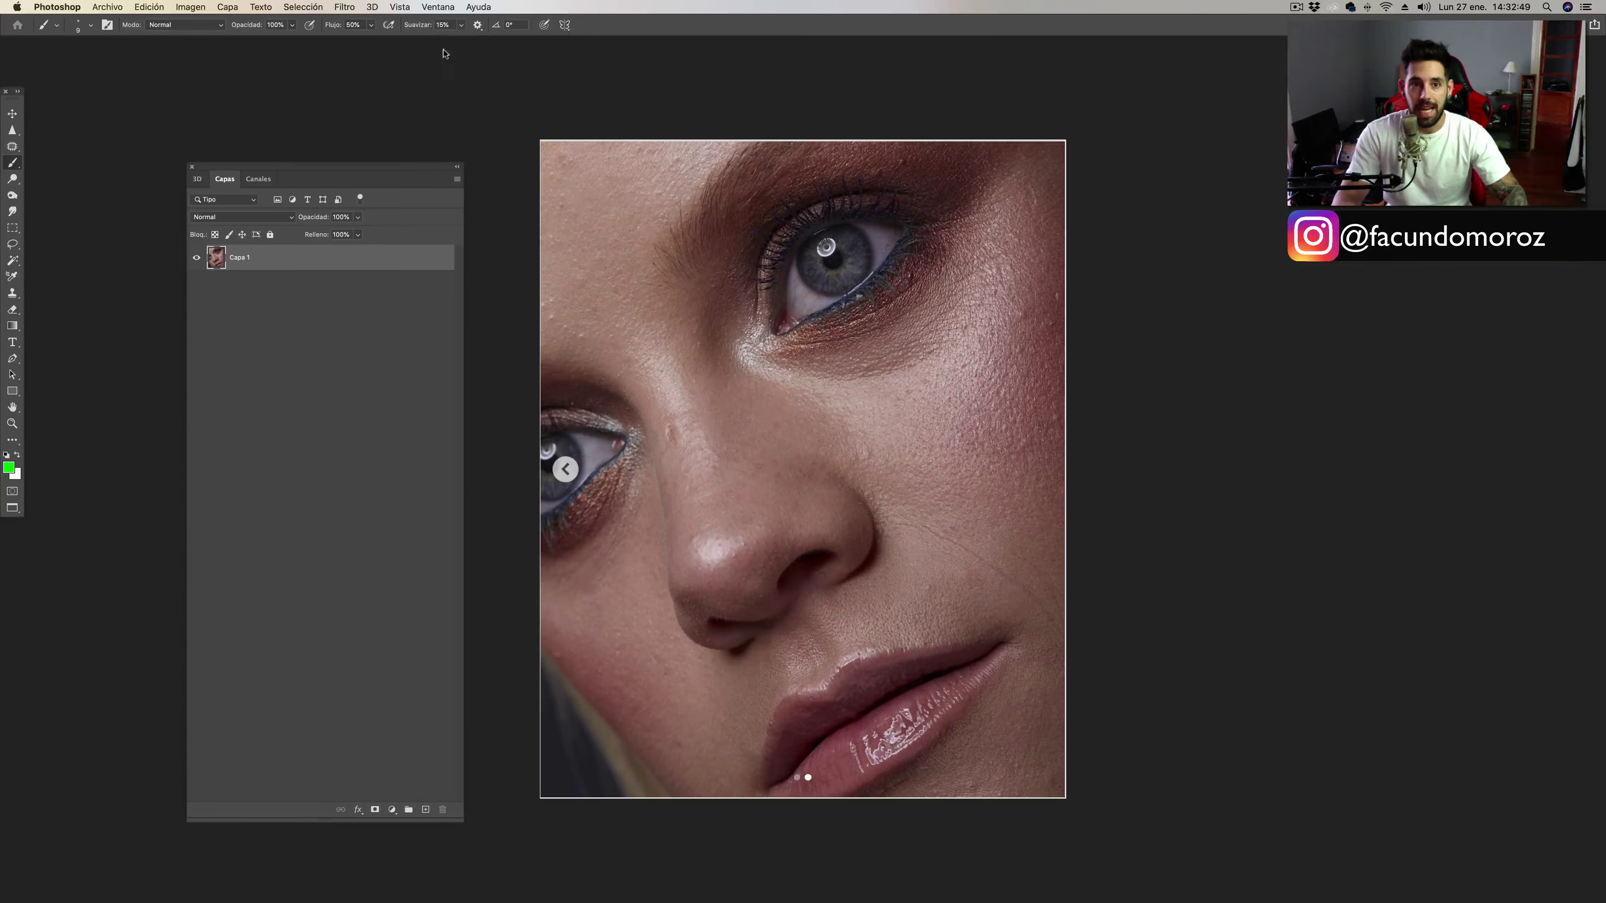
Tile all documents vertically and close an unneeded document tab.
click(438, 6)
mouse_move(449, 21)
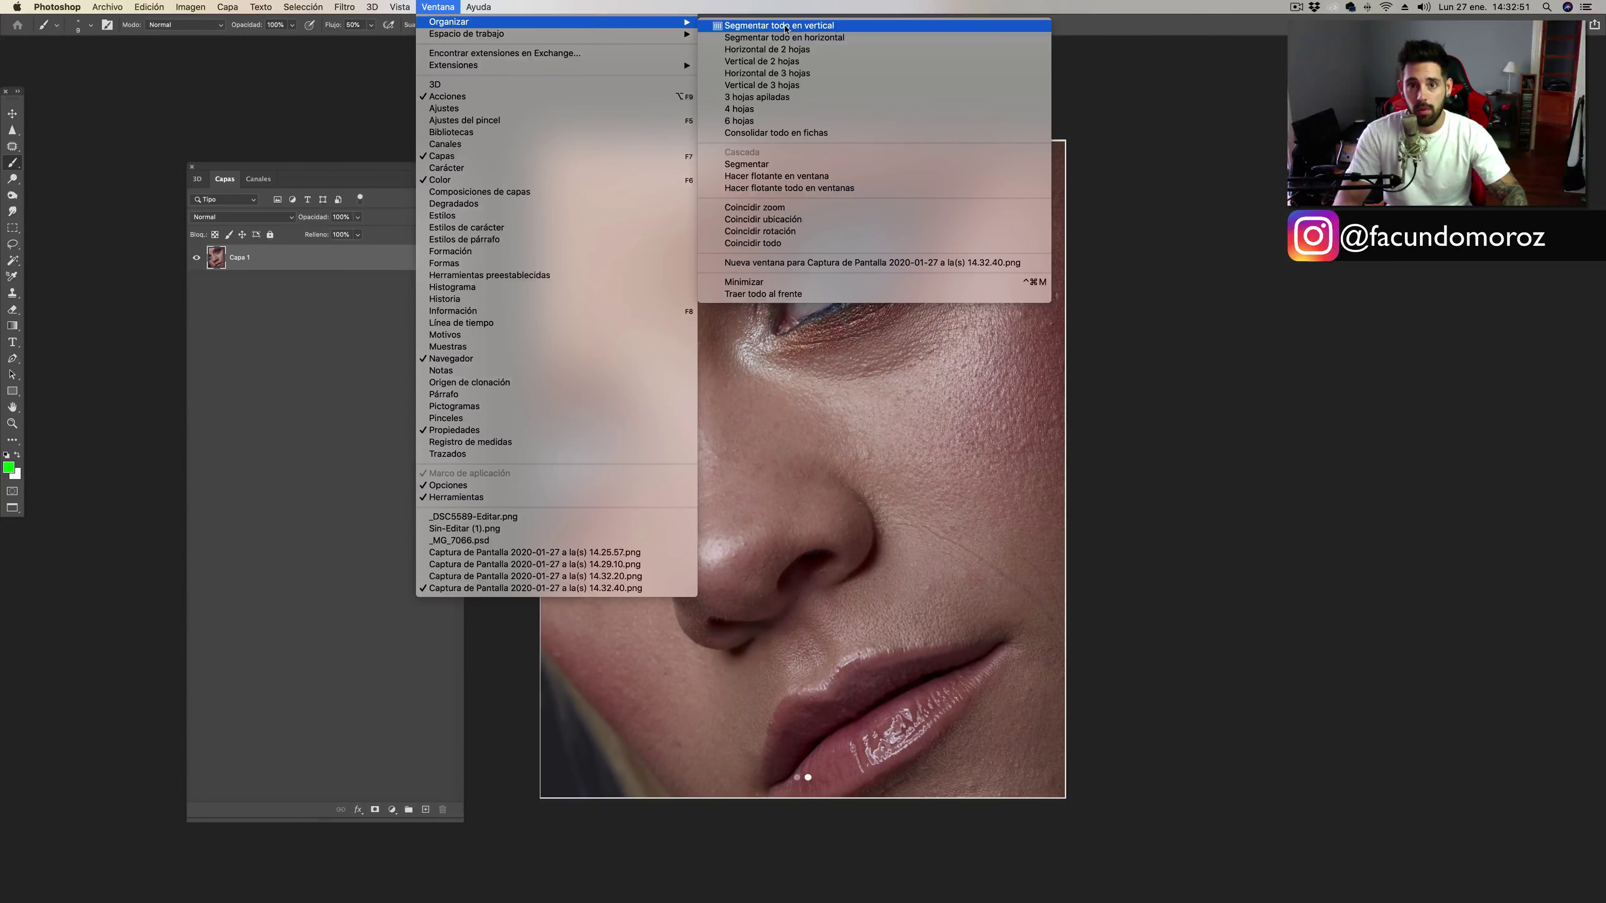
click(1053, 292)
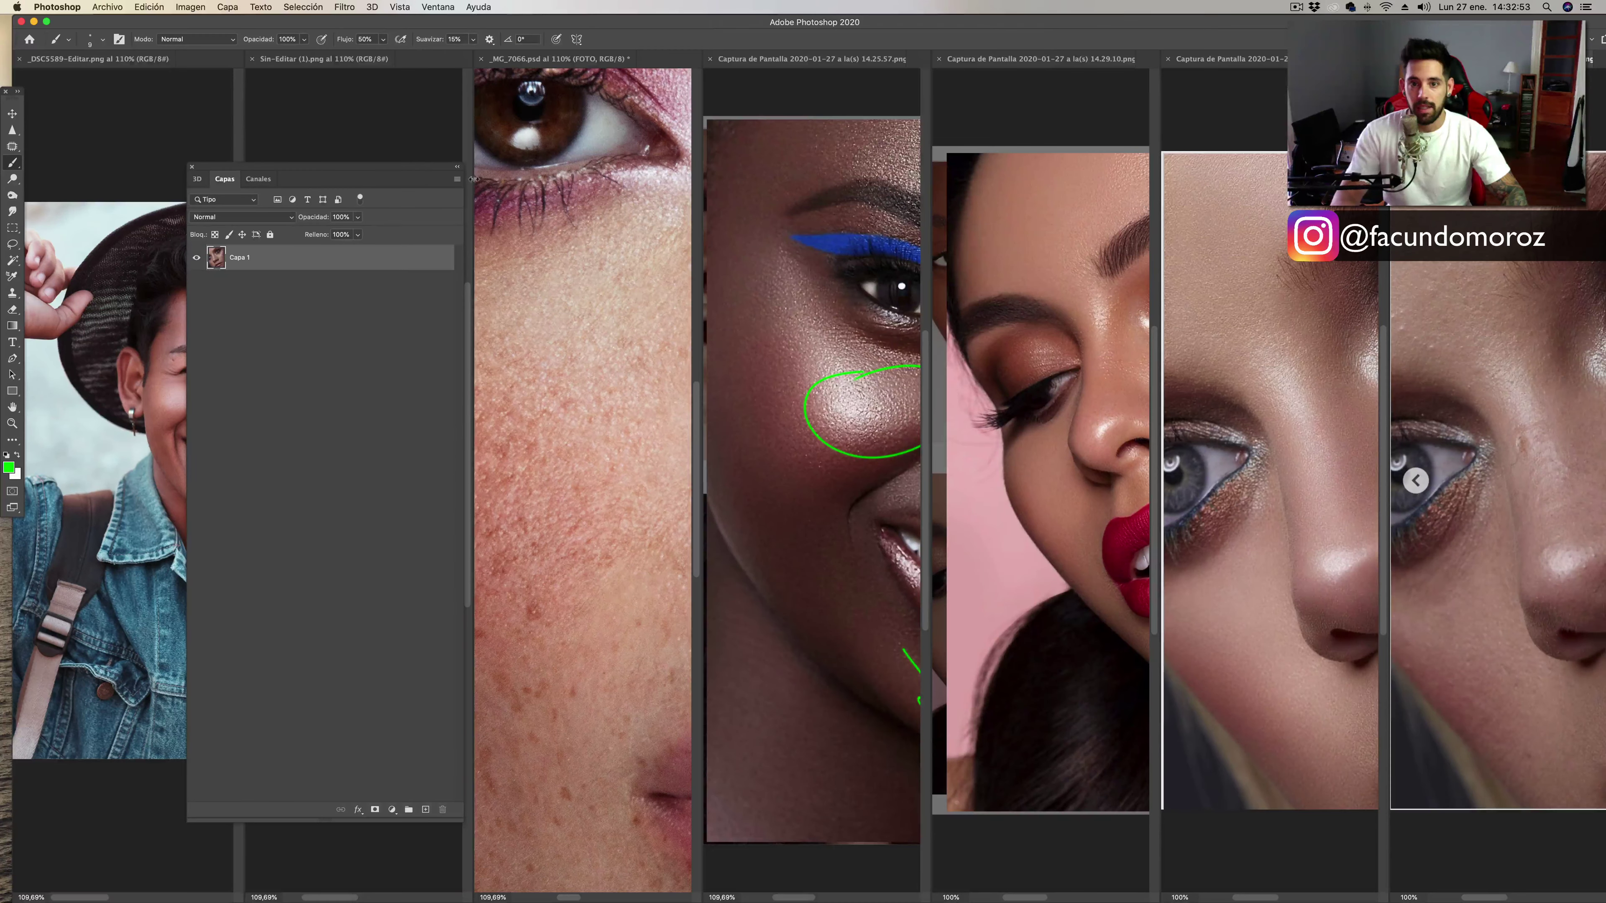
click(939, 67)
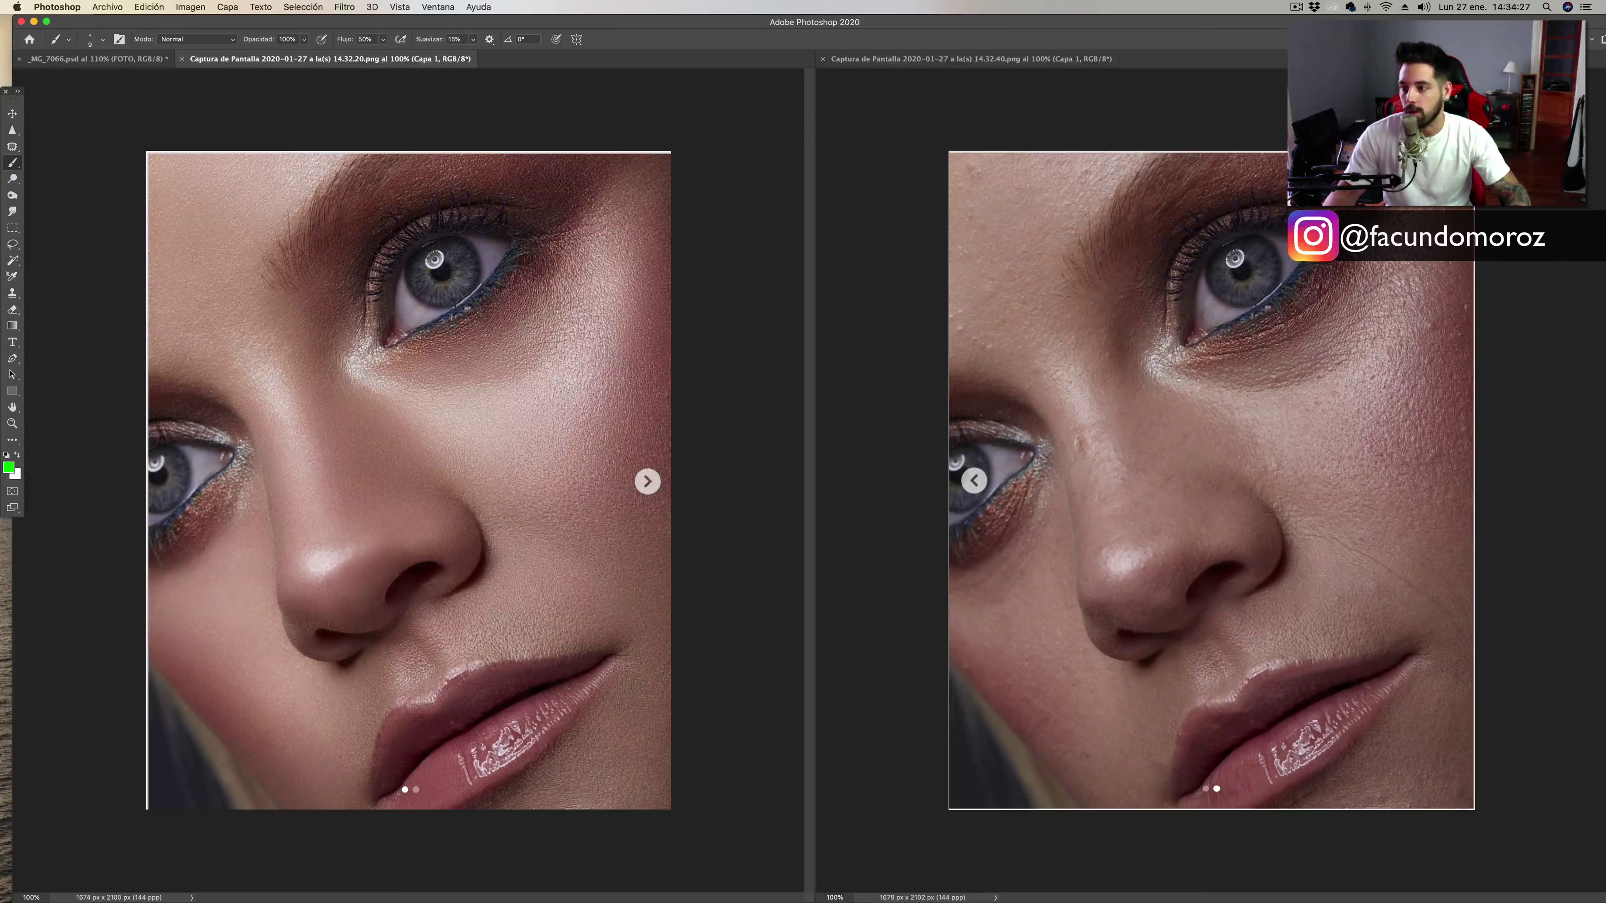
Start green marking on the left screenshot, zooming in on the under-eye area and nose.
click(637, 356)
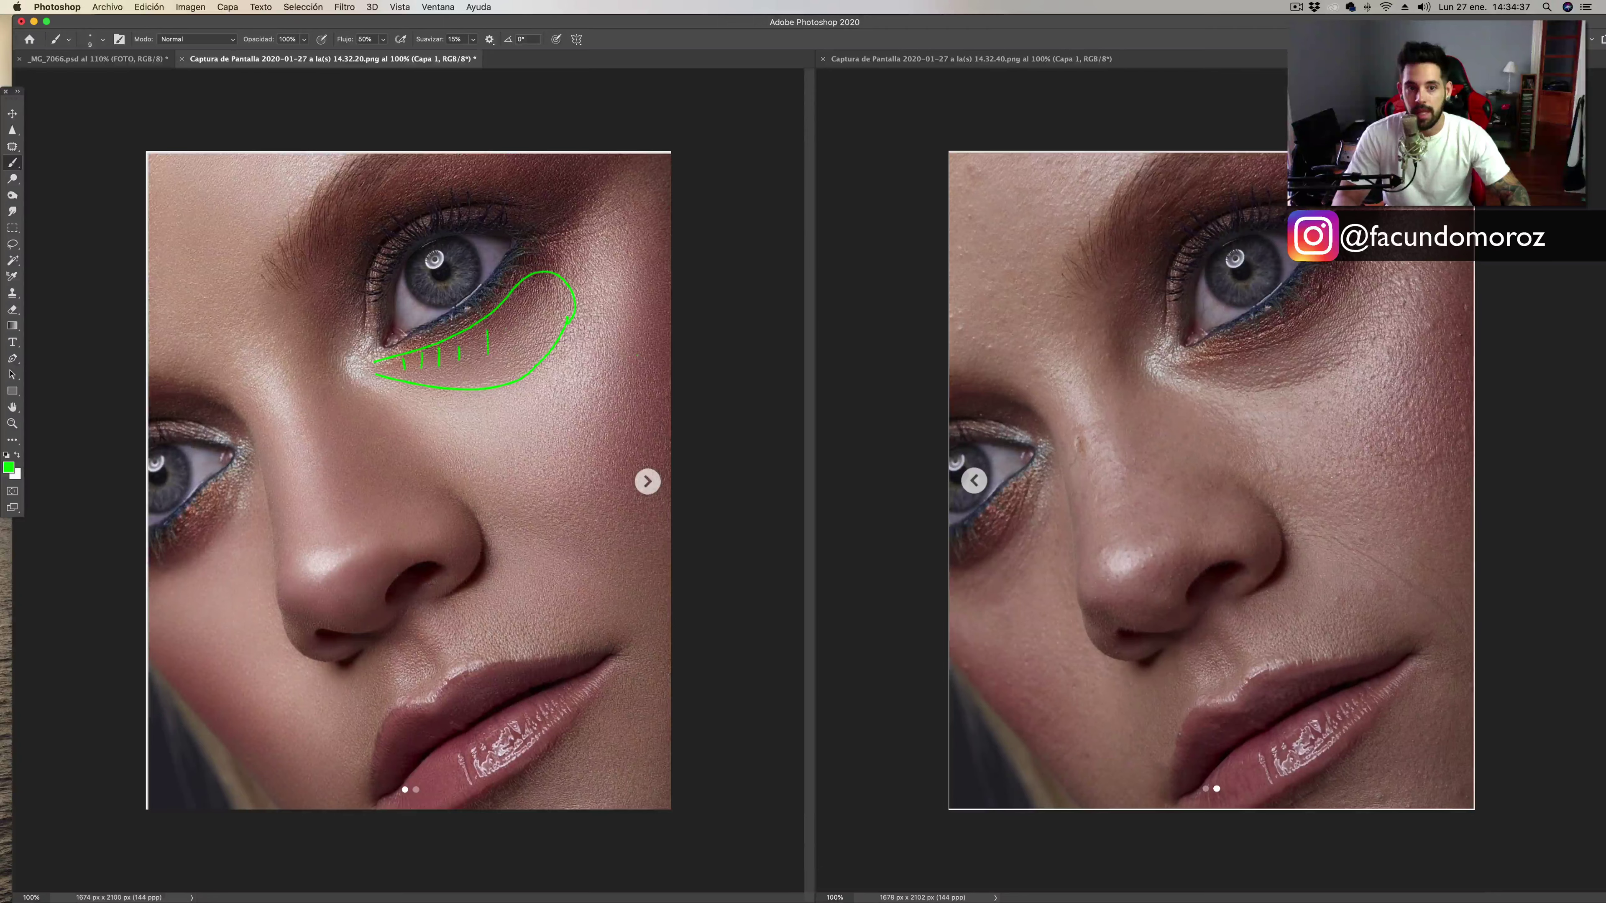
key(z)
scroll(409, 497, up, 1)
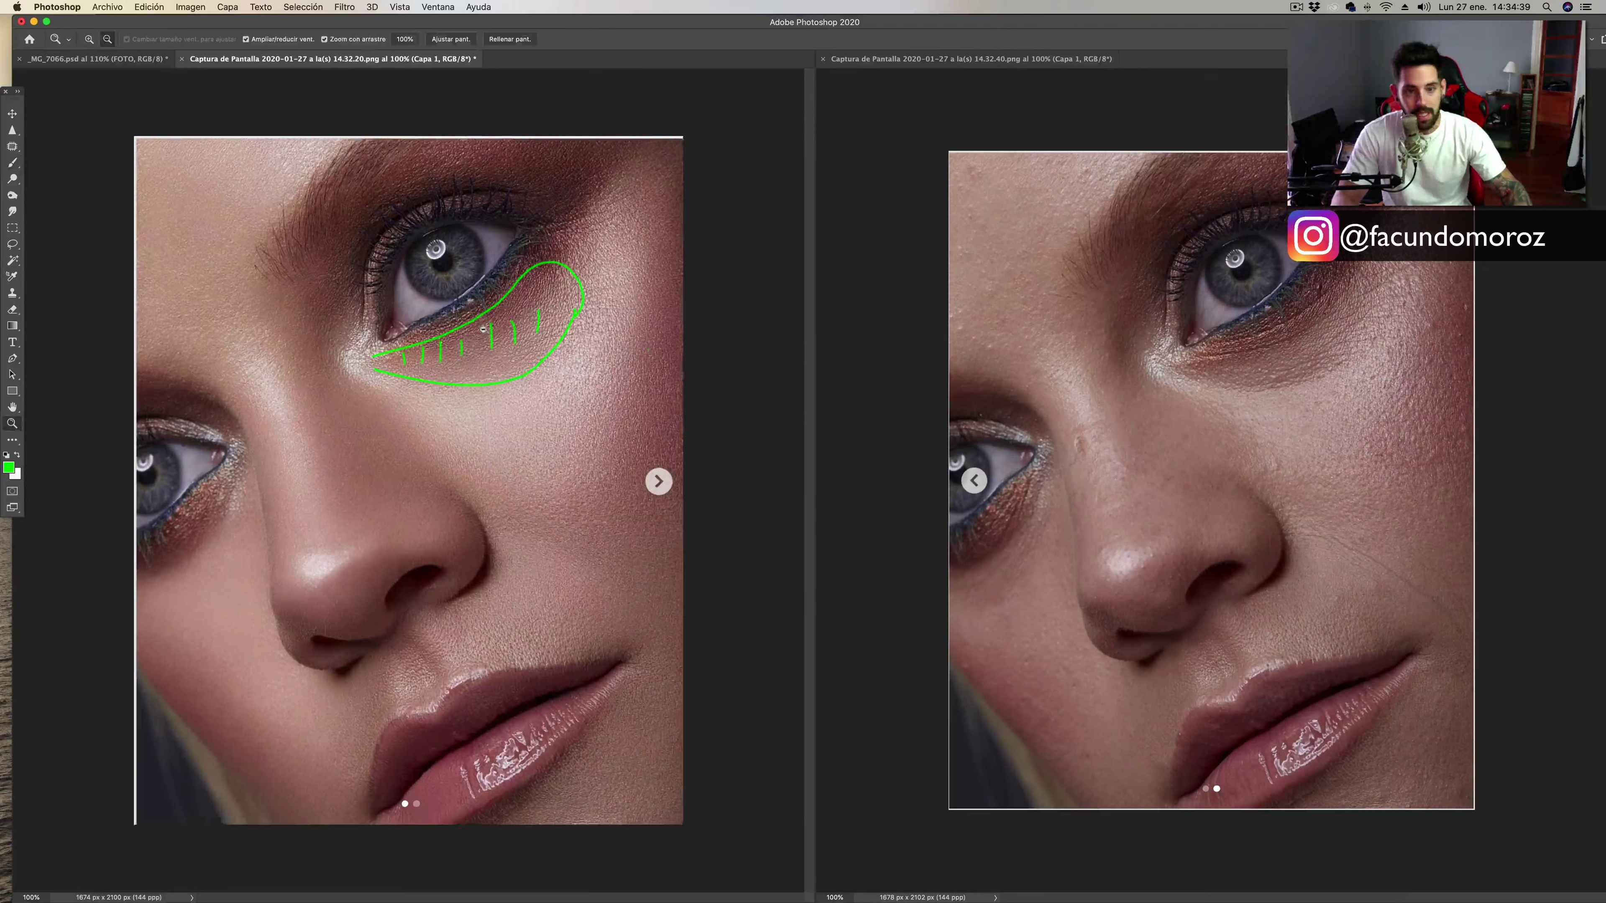
drag(483, 330, 543, 438)
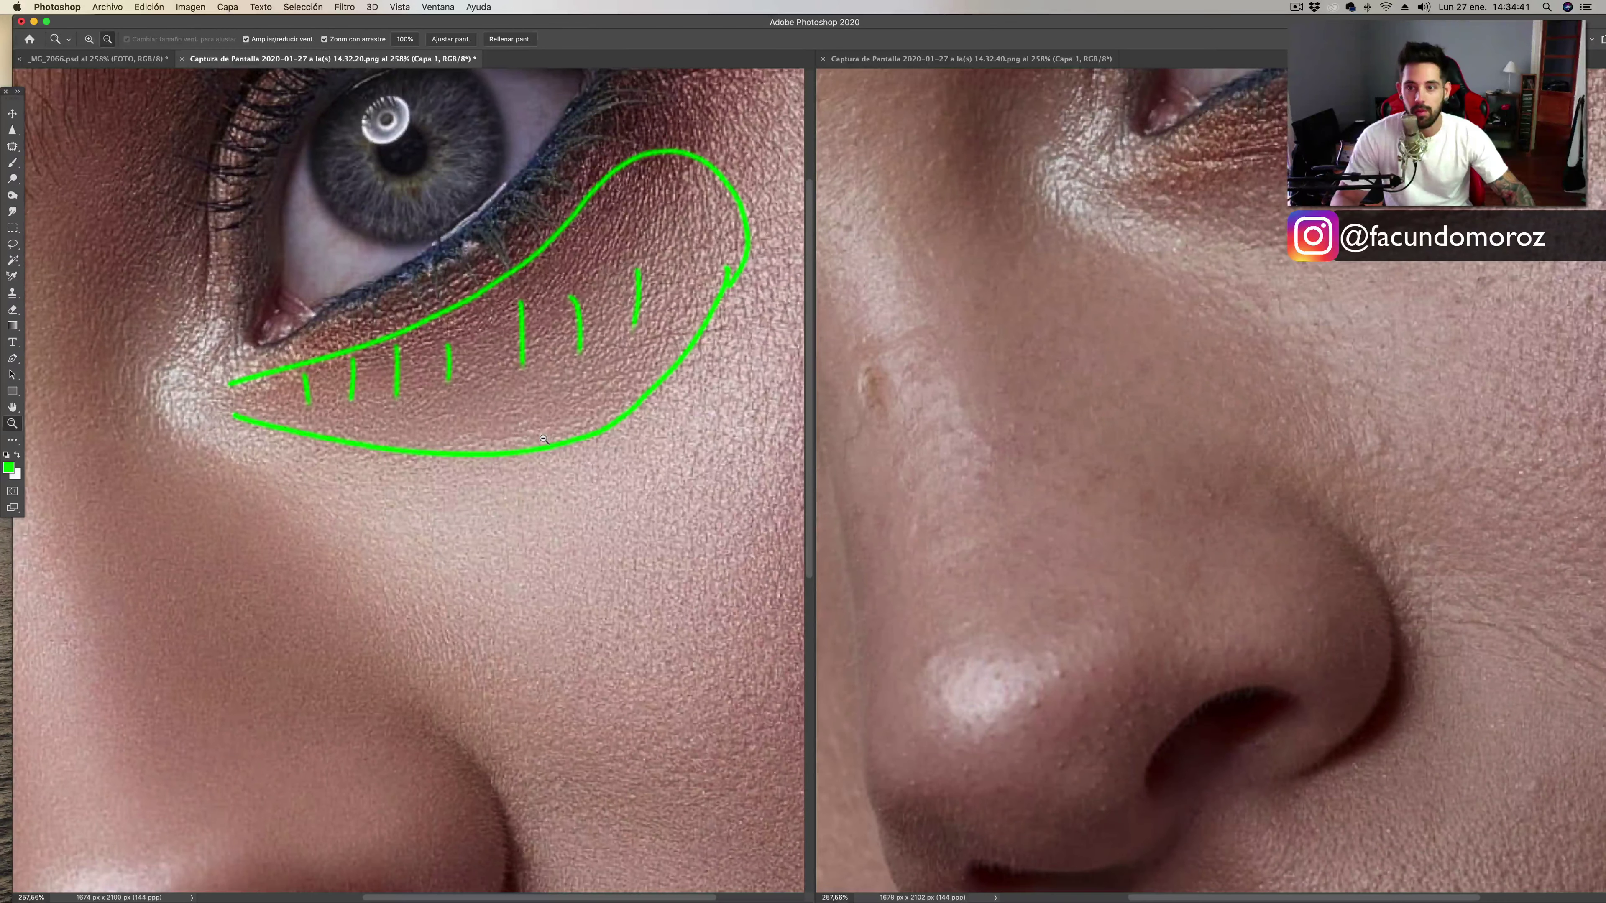
drag(605, 369, 519, 441)
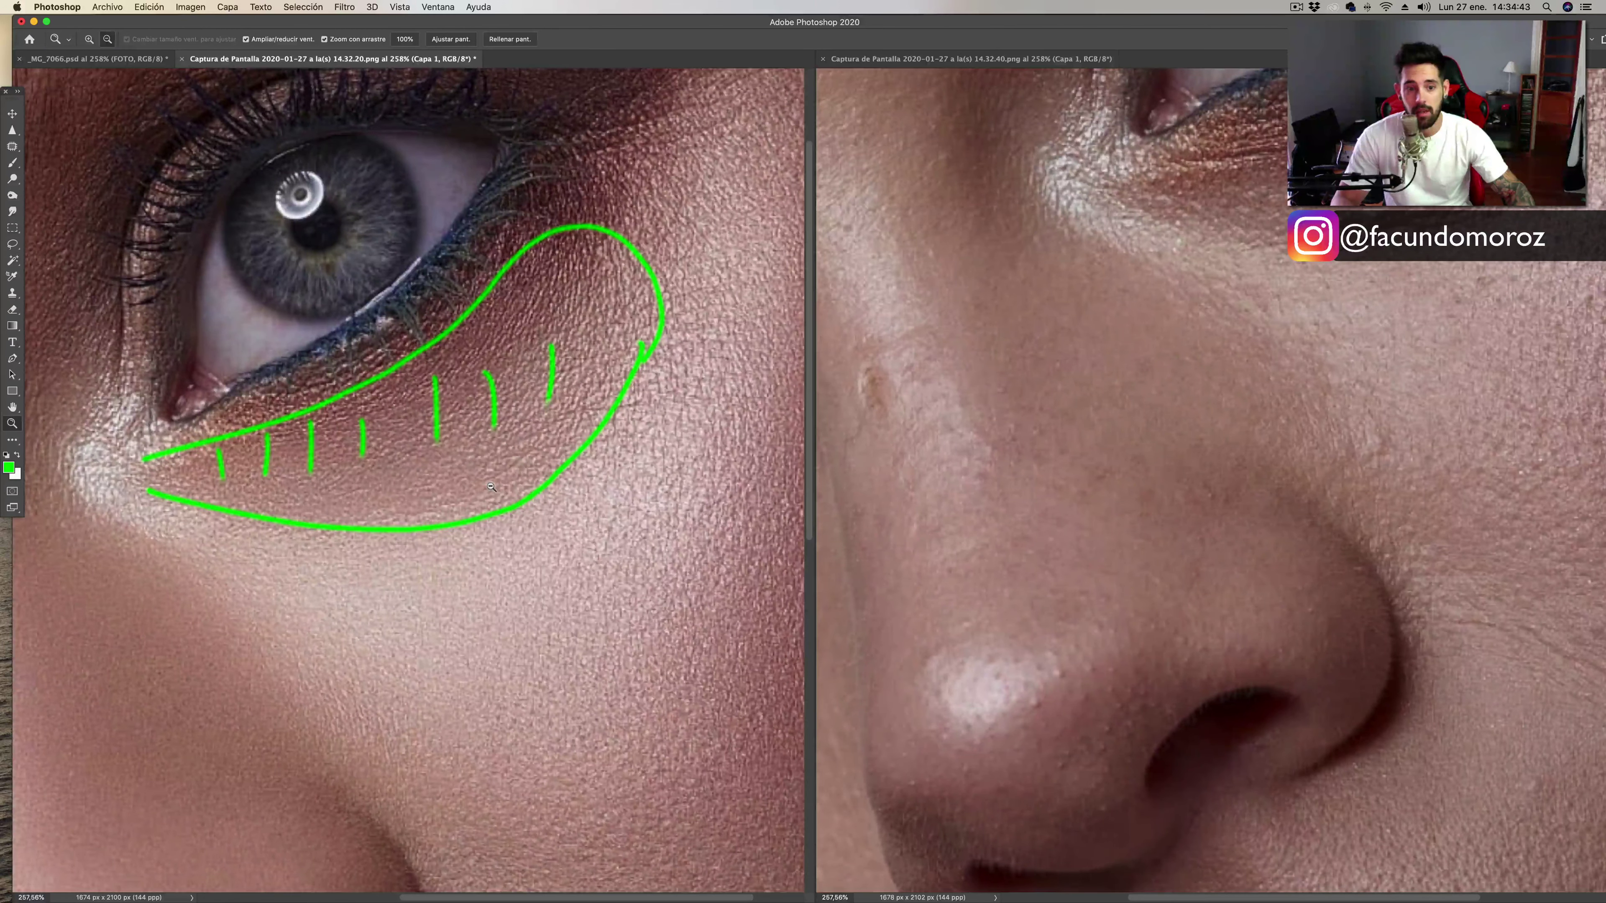
alt+click(492, 487)
drag(412, 591, 566, 557)
Outline the area above the upper lip and circle the lower lip in green.
key(b)
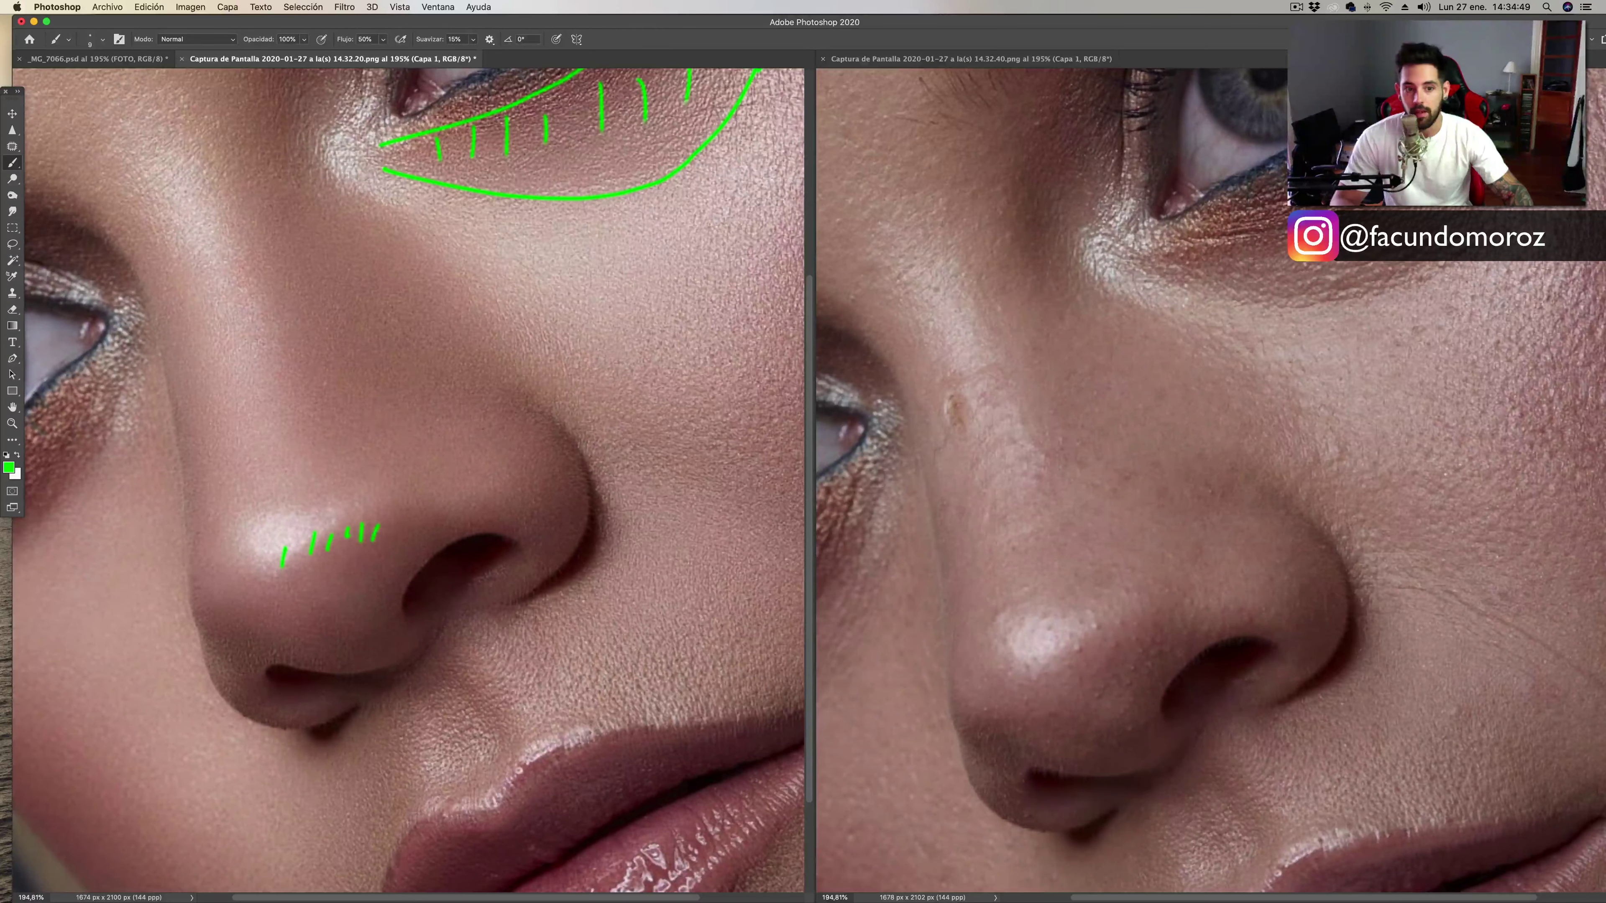
drag(519, 655, 395, 543)
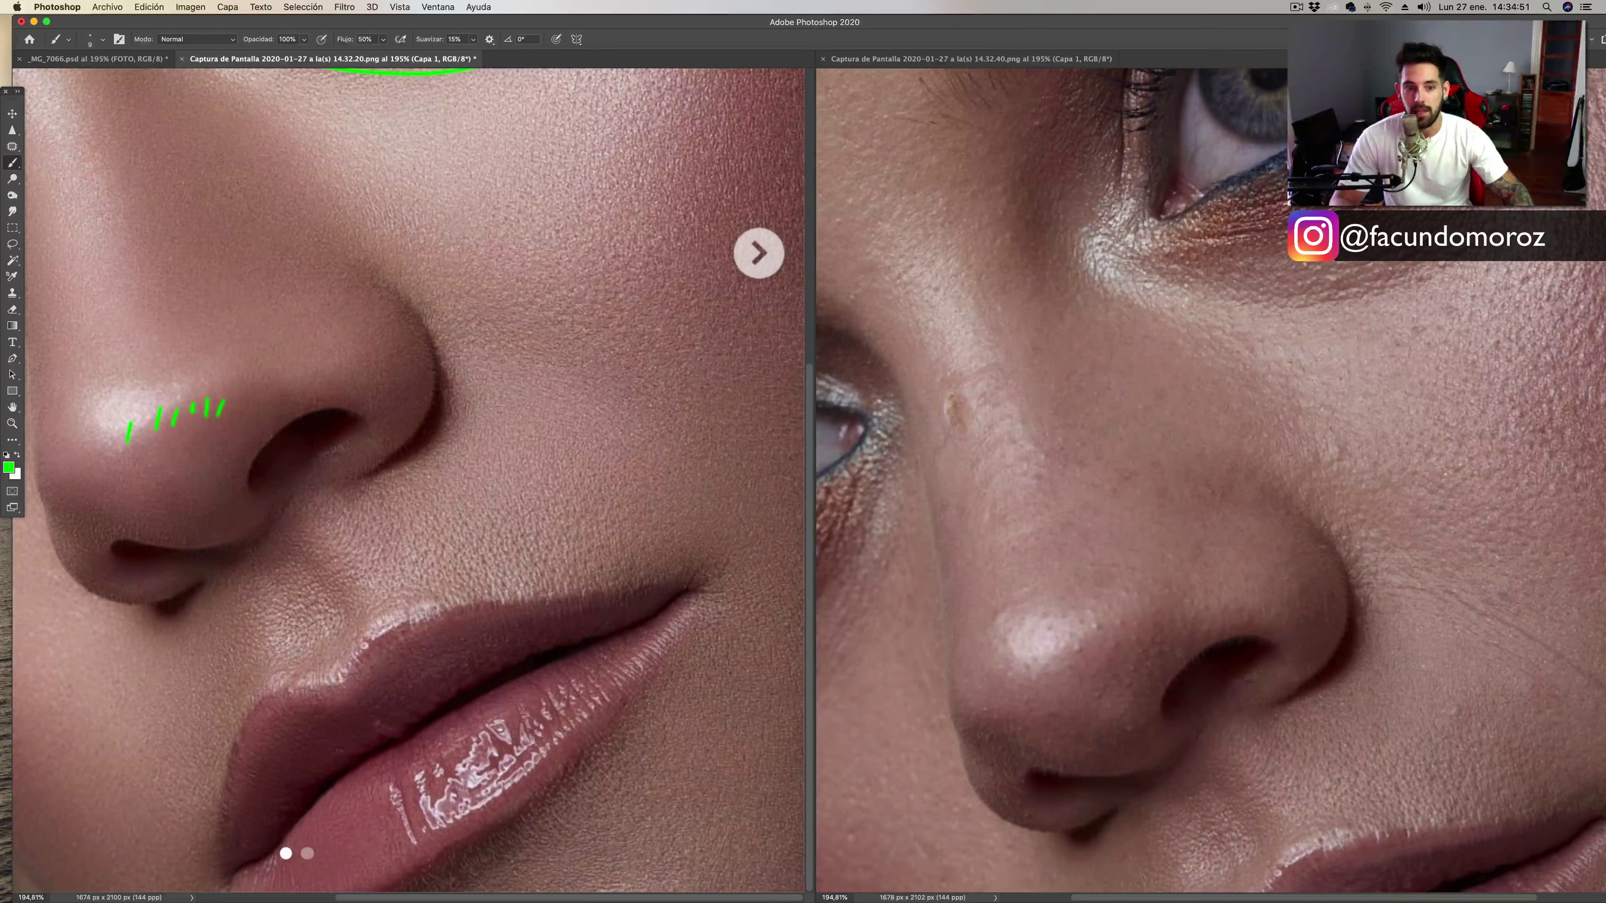
mouse_move(234, 589)
mouse_down()
mouse_move(259, 676)
mouse_move(341, 690)
mouse_move(418, 644)
mouse_move(536, 628)
mouse_move(588, 565)
mouse_up()
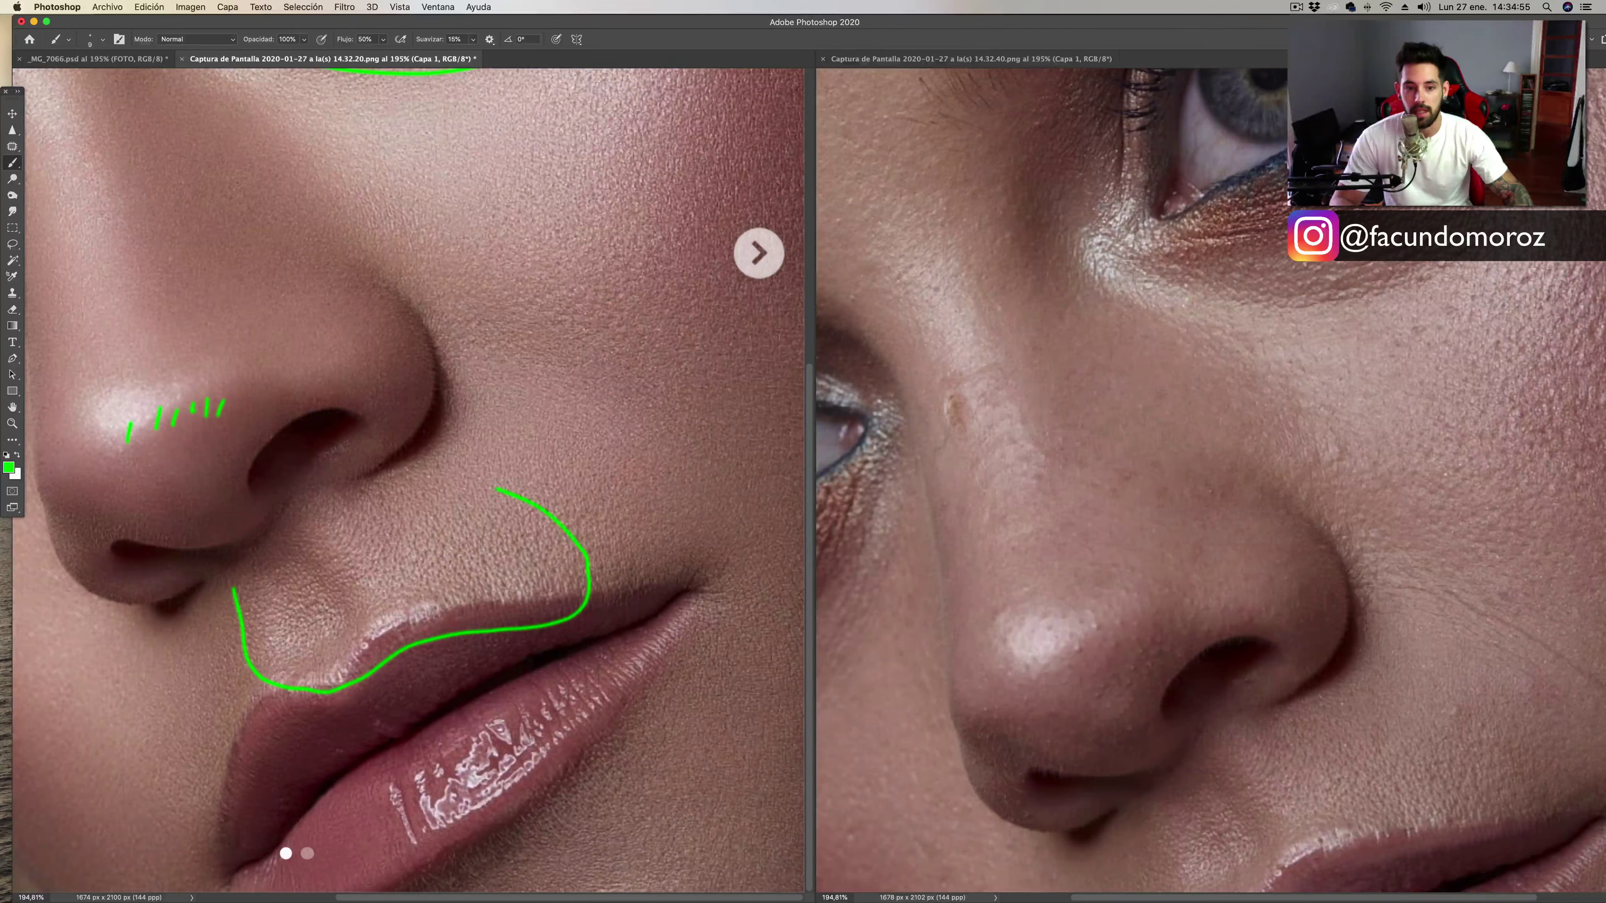
drag(497, 488, 307, 523)
mouse_move(391, 800)
mouse_down()
mouse_move(664, 705)
mouse_move(461, 699)
mouse_up()
scroll(461, 699, down, 5)
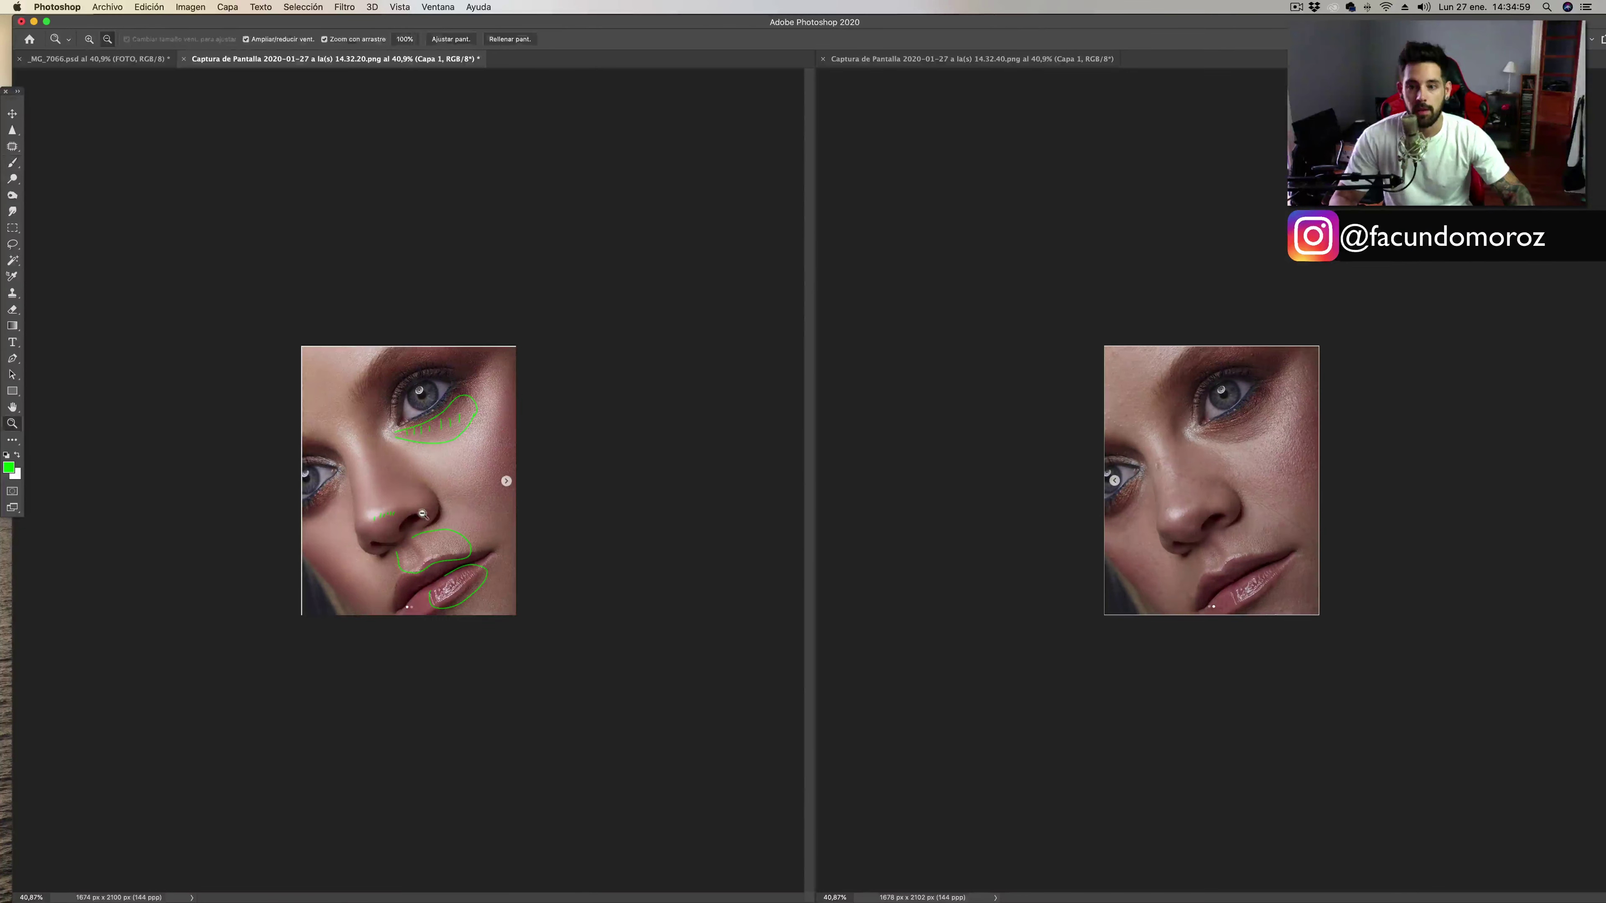
Close the right-hand screenshot, then the annotated screenshot, choosing No guardar to discard changes.
scroll(828, 466, up, 5)
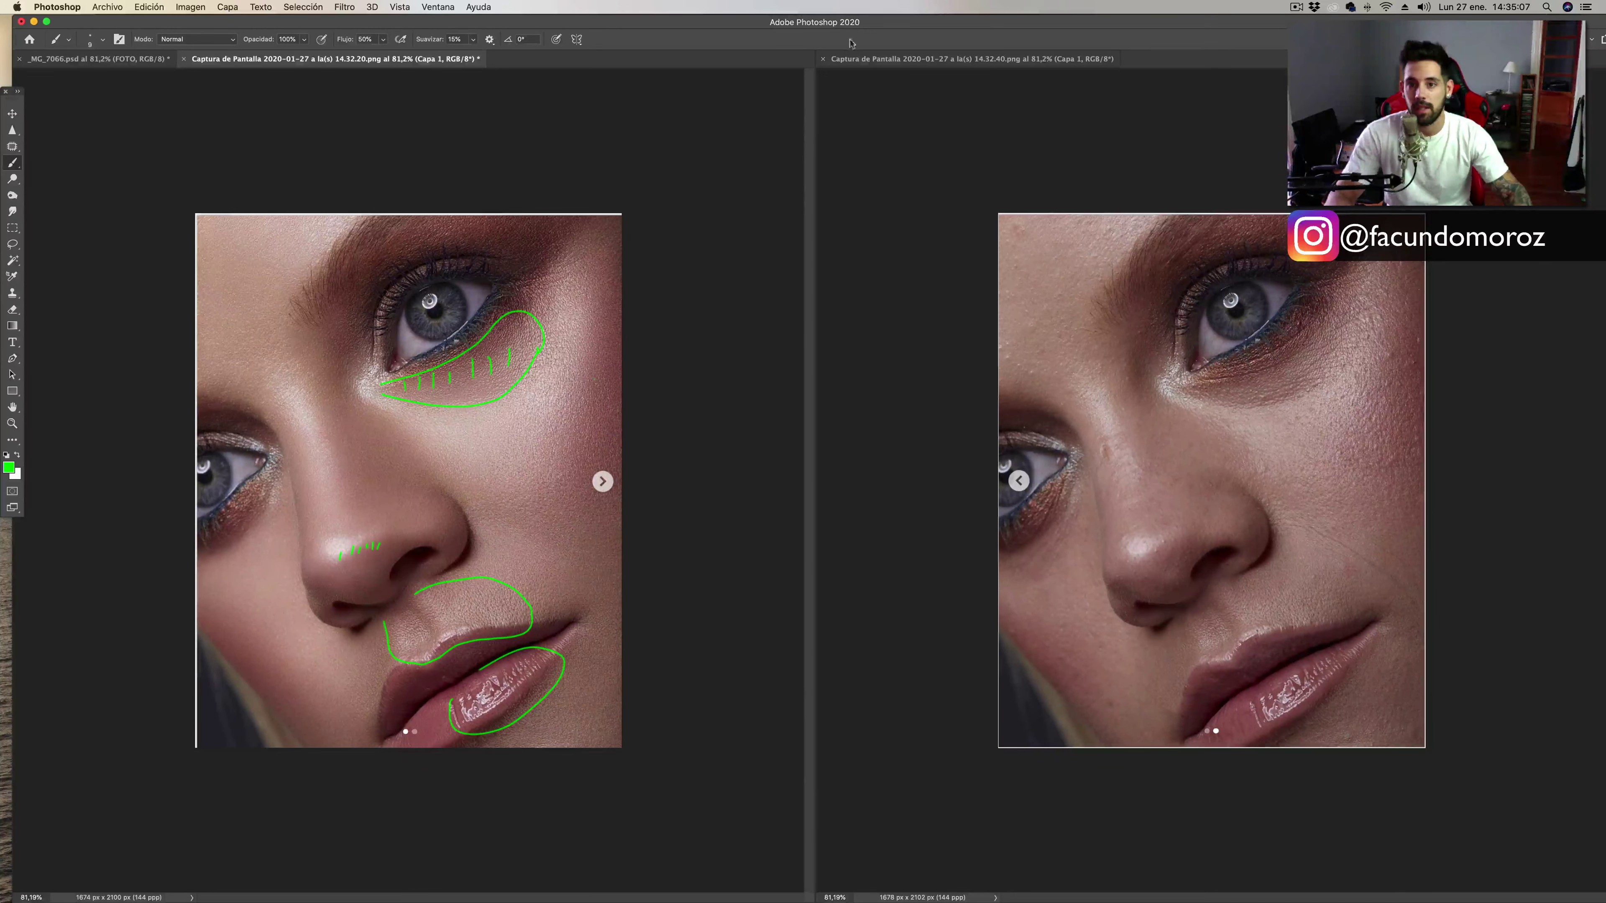
click(823, 59)
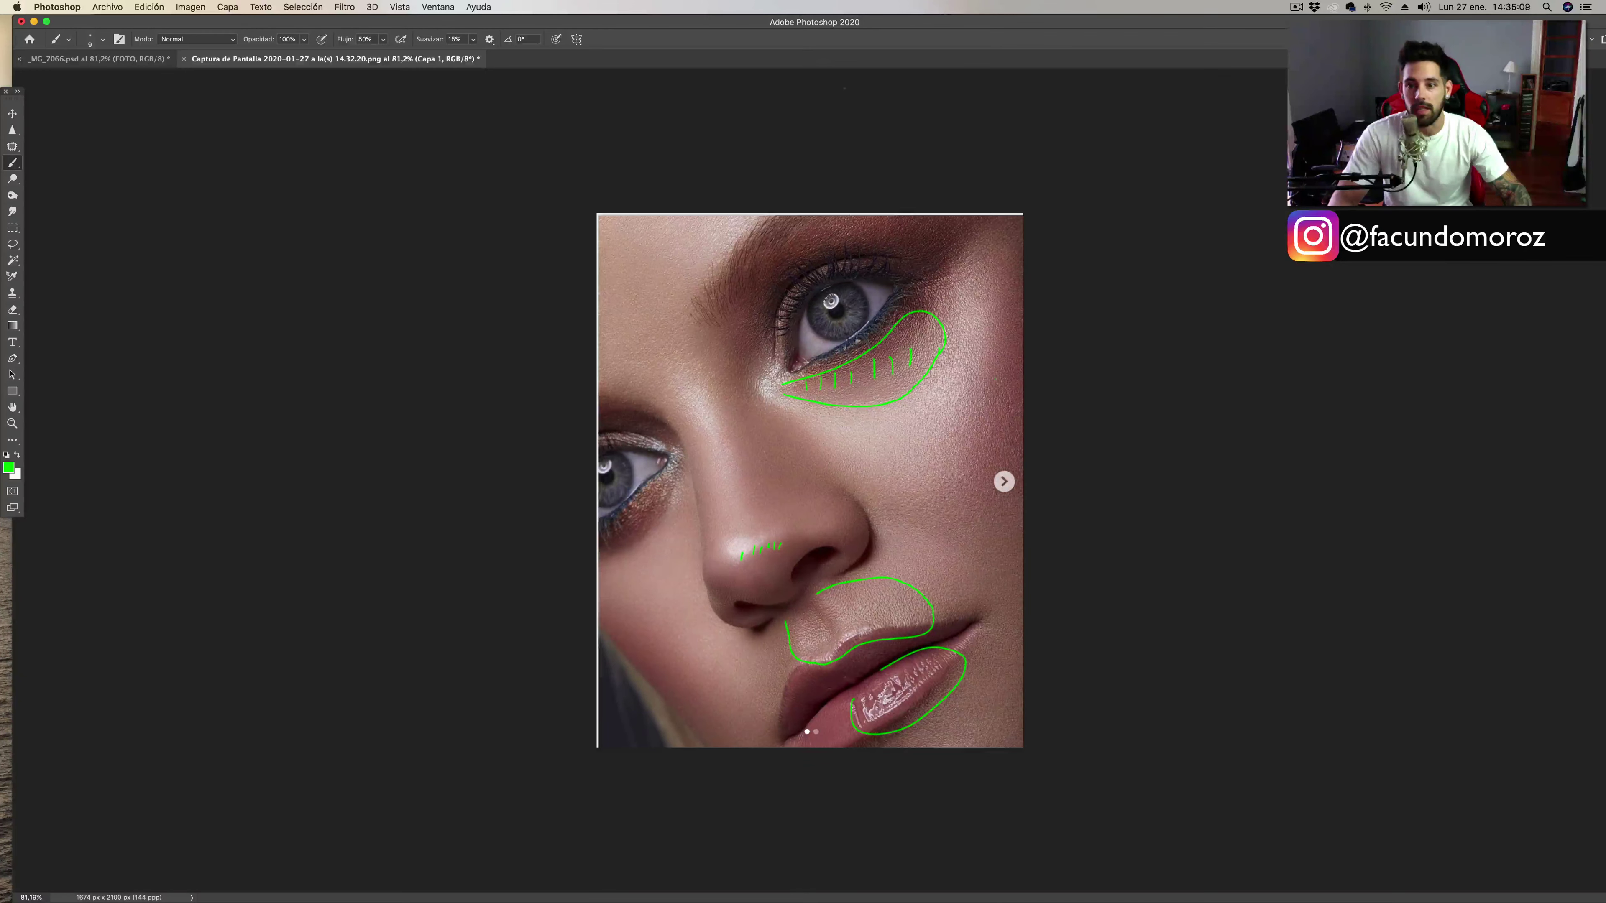
click(183, 59)
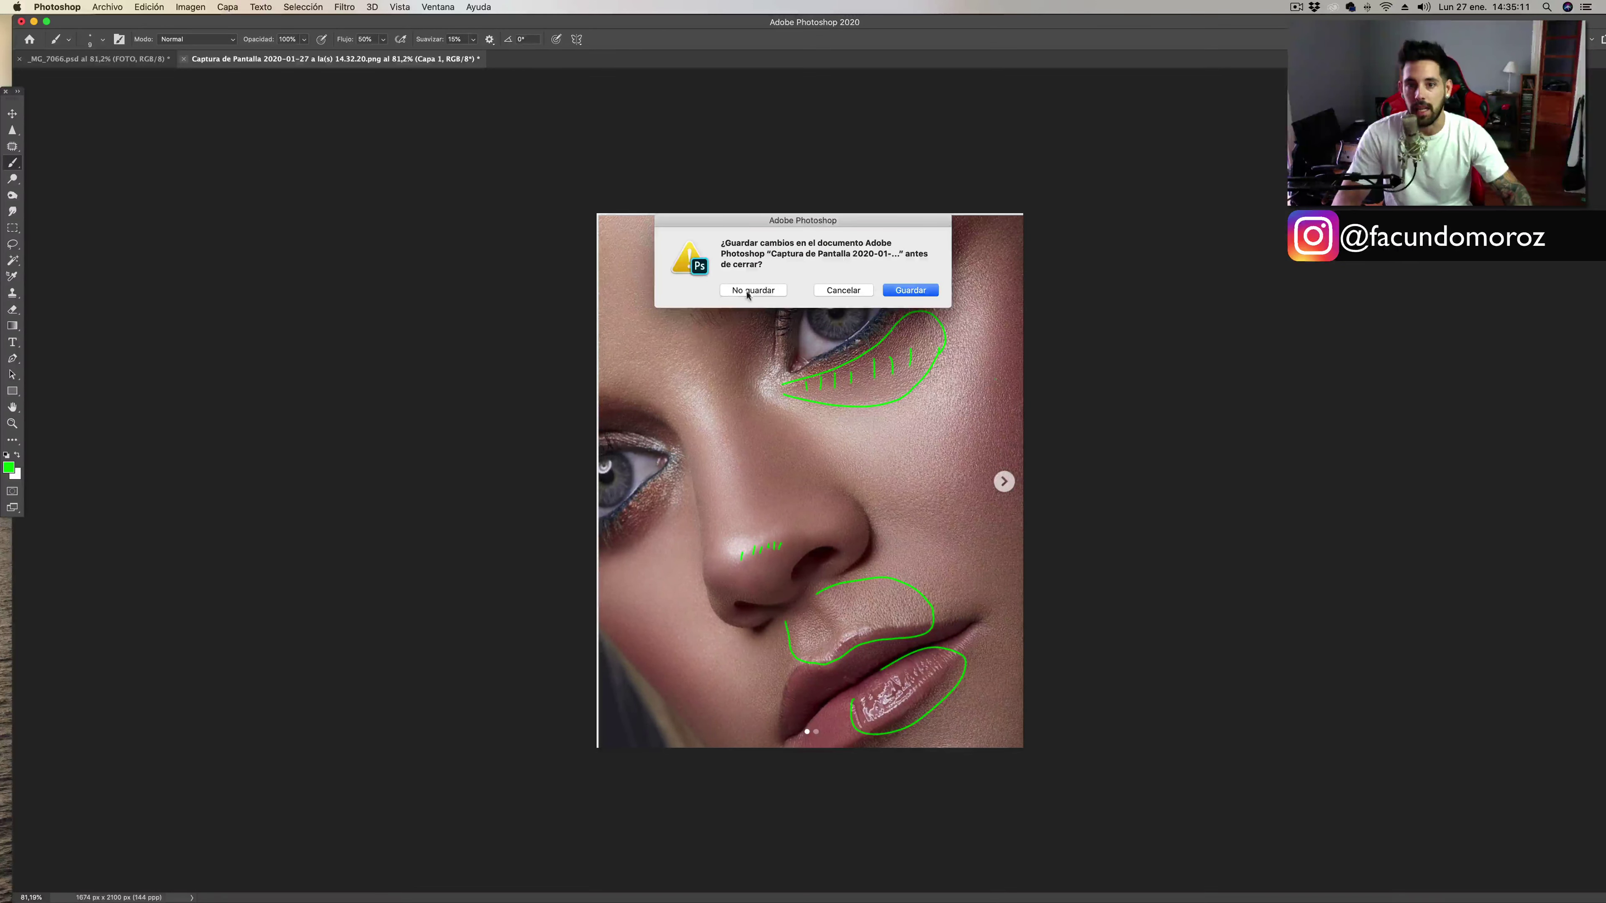
click(747, 291)
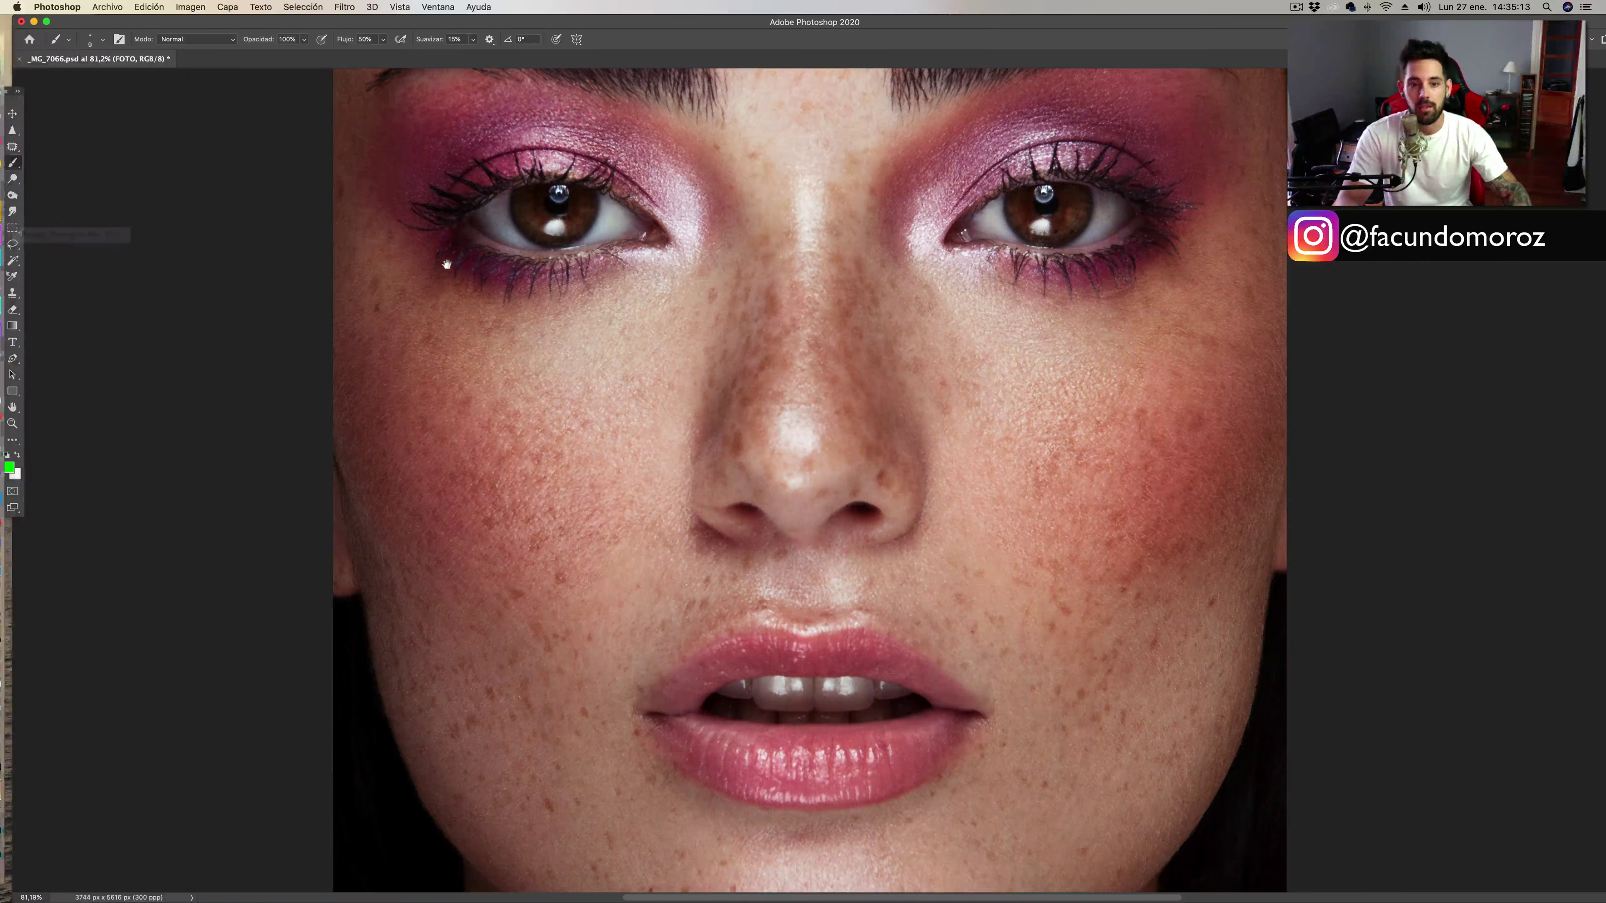
mouse_move(988, 358)
mouse_down()
mouse_move(935, 427)
mouse_move(884, 431)
mouse_up()
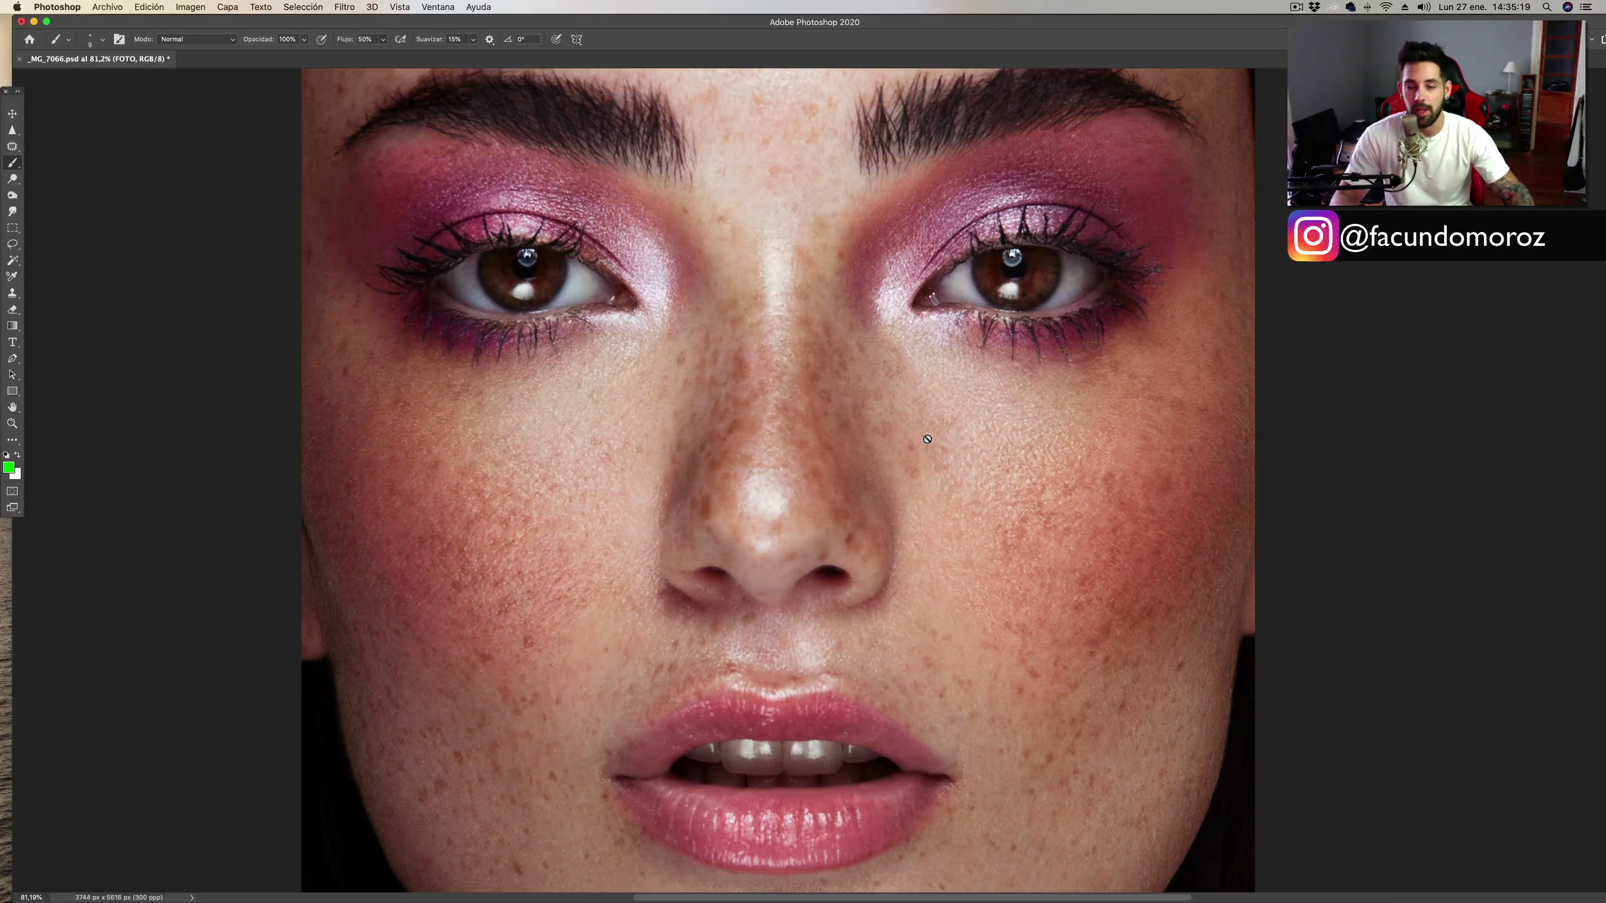
key(z)
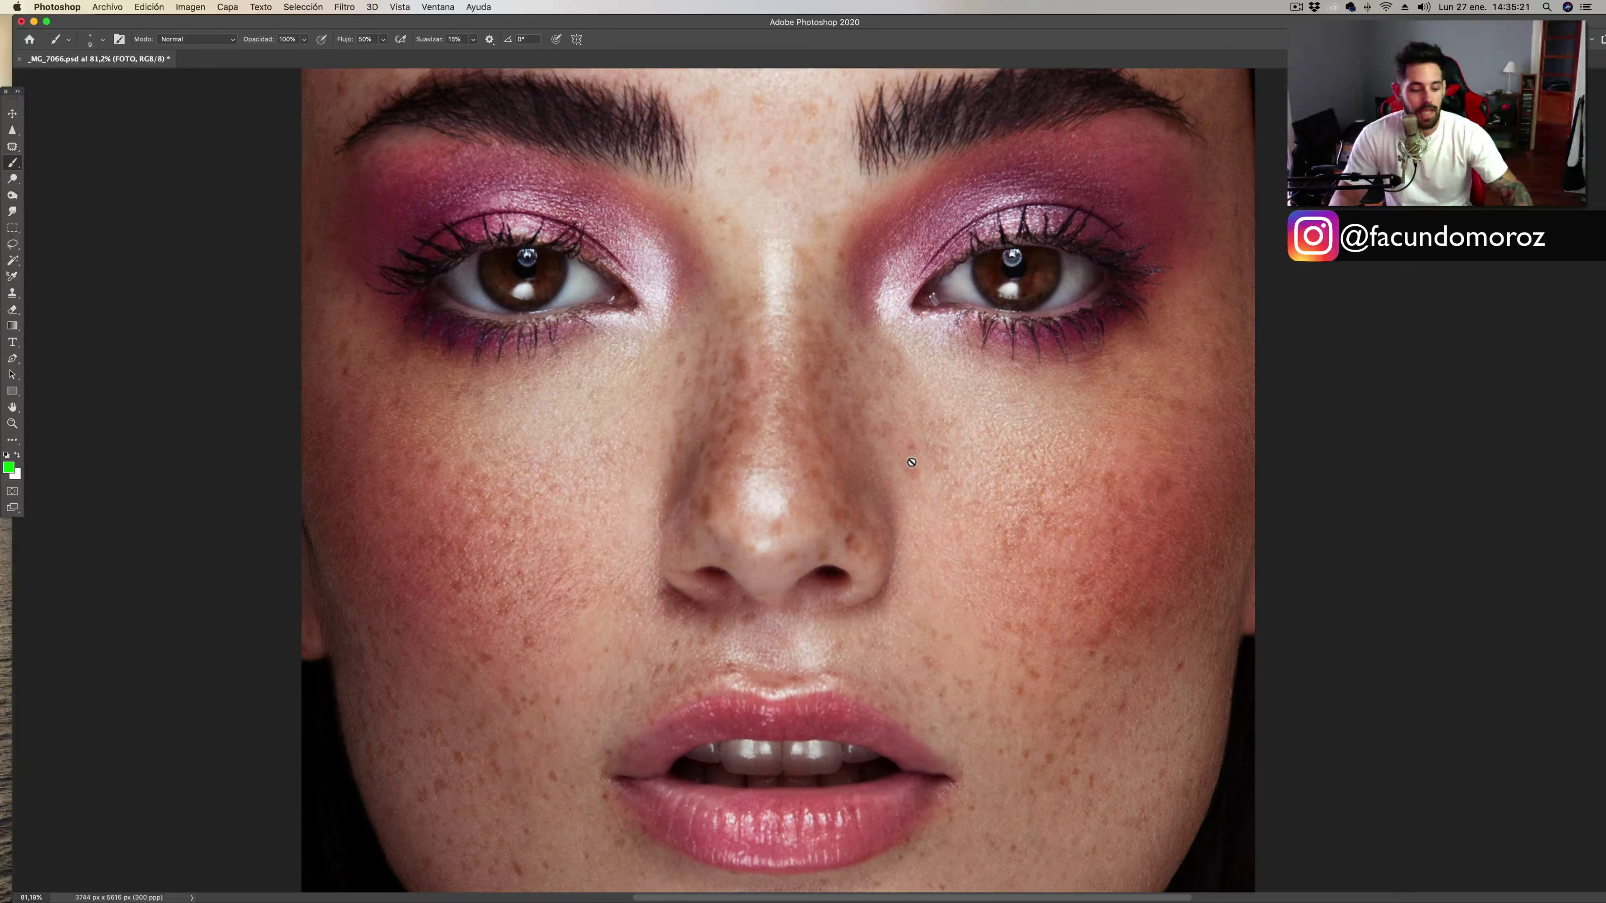
alt+click(914, 450)
key(b)
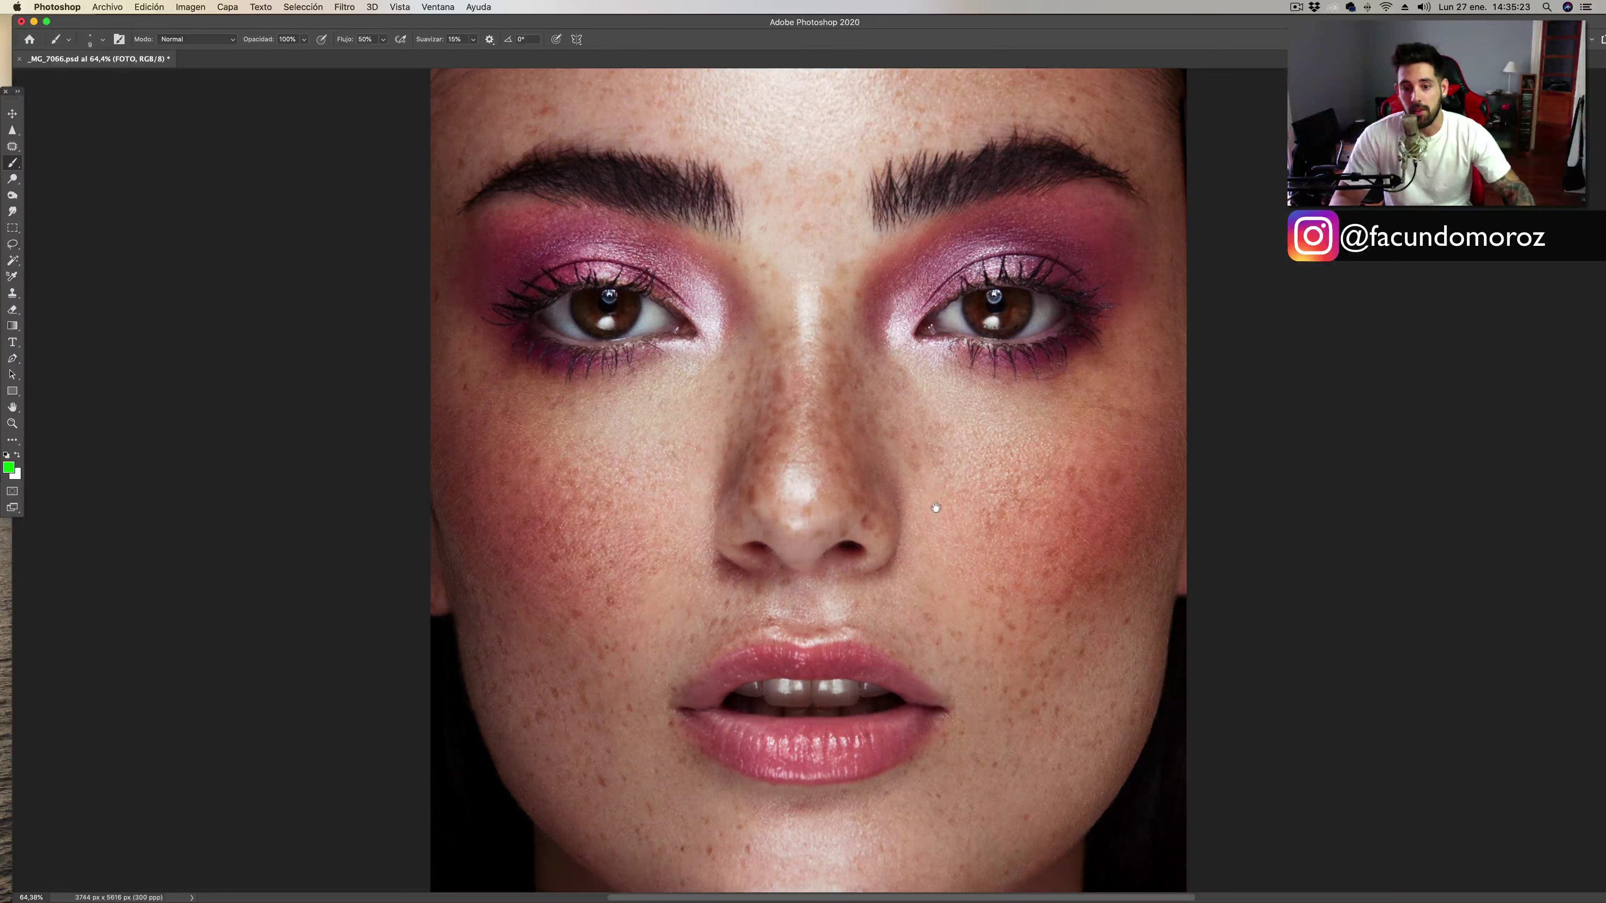
mouse_move(937, 508)
mouse_down()
mouse_move(936, 478)
mouse_move(926, 509)
mouse_move(980, 532)
mouse_up()
key(z)
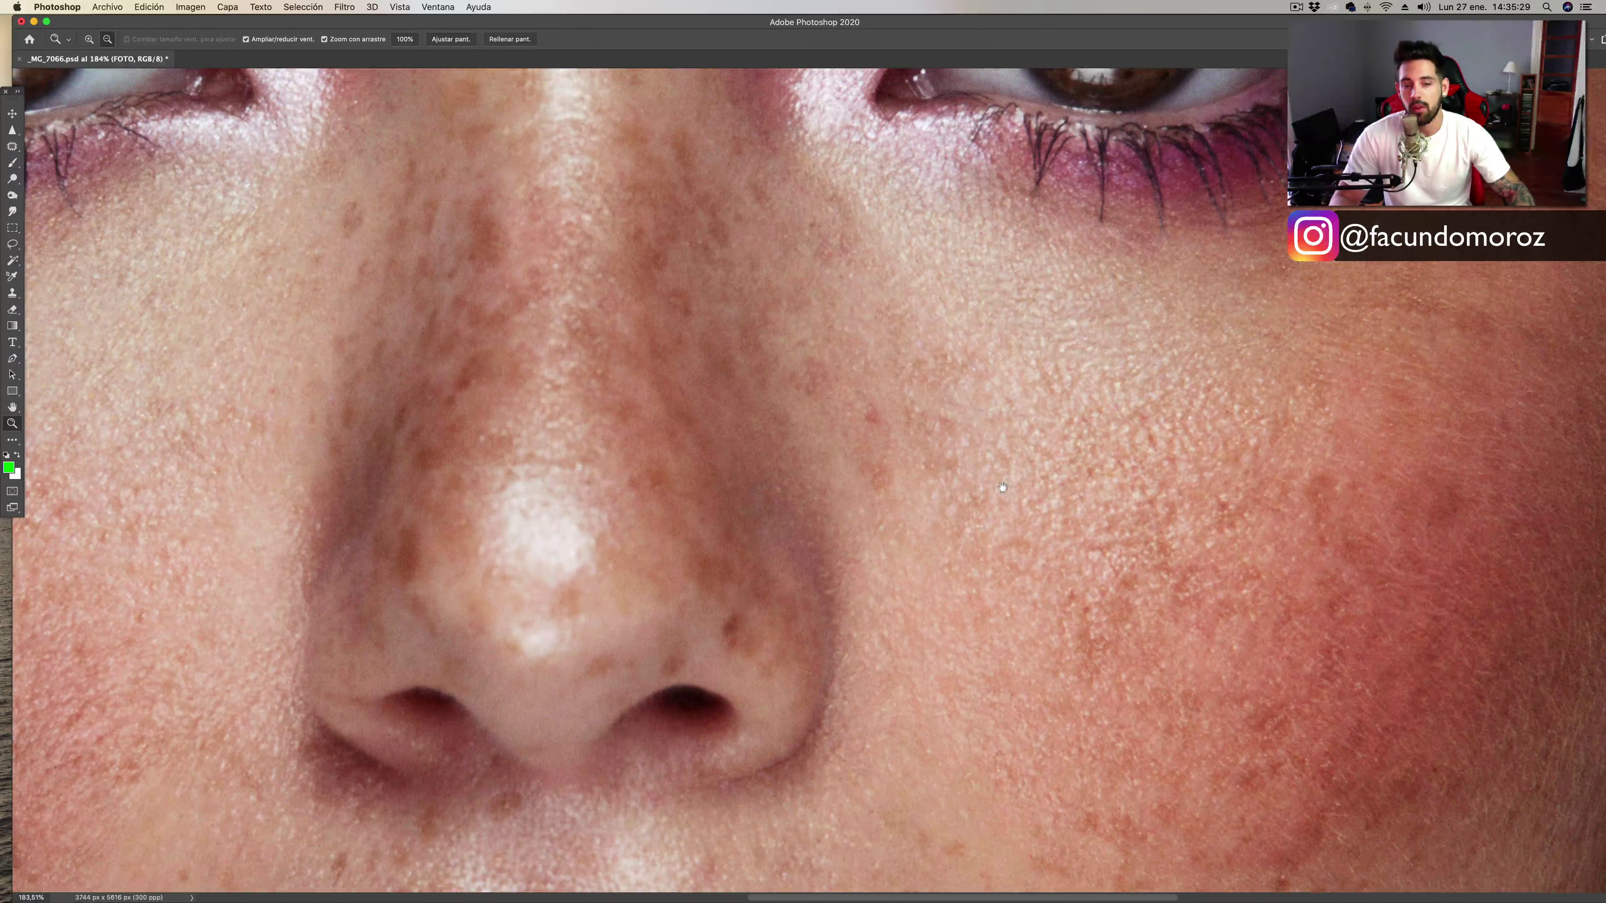
scroll(988, 493, up, 3)
drag(992, 478, 944, 453)
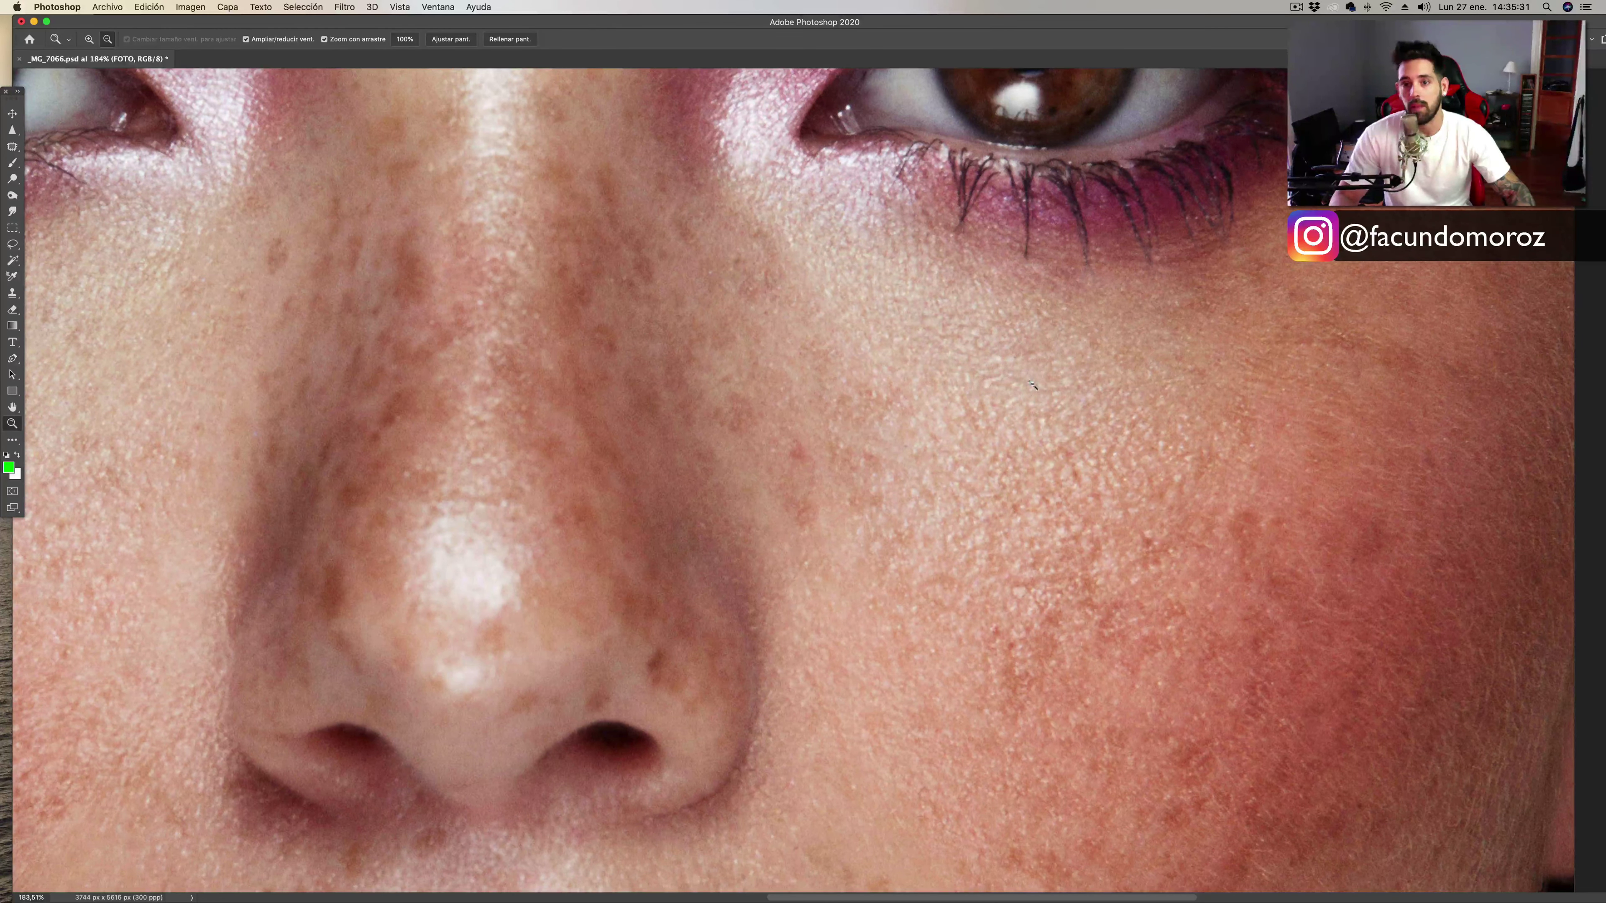
scroll(1066, 476, down, 2)
scroll(1062, 481, down, 1)
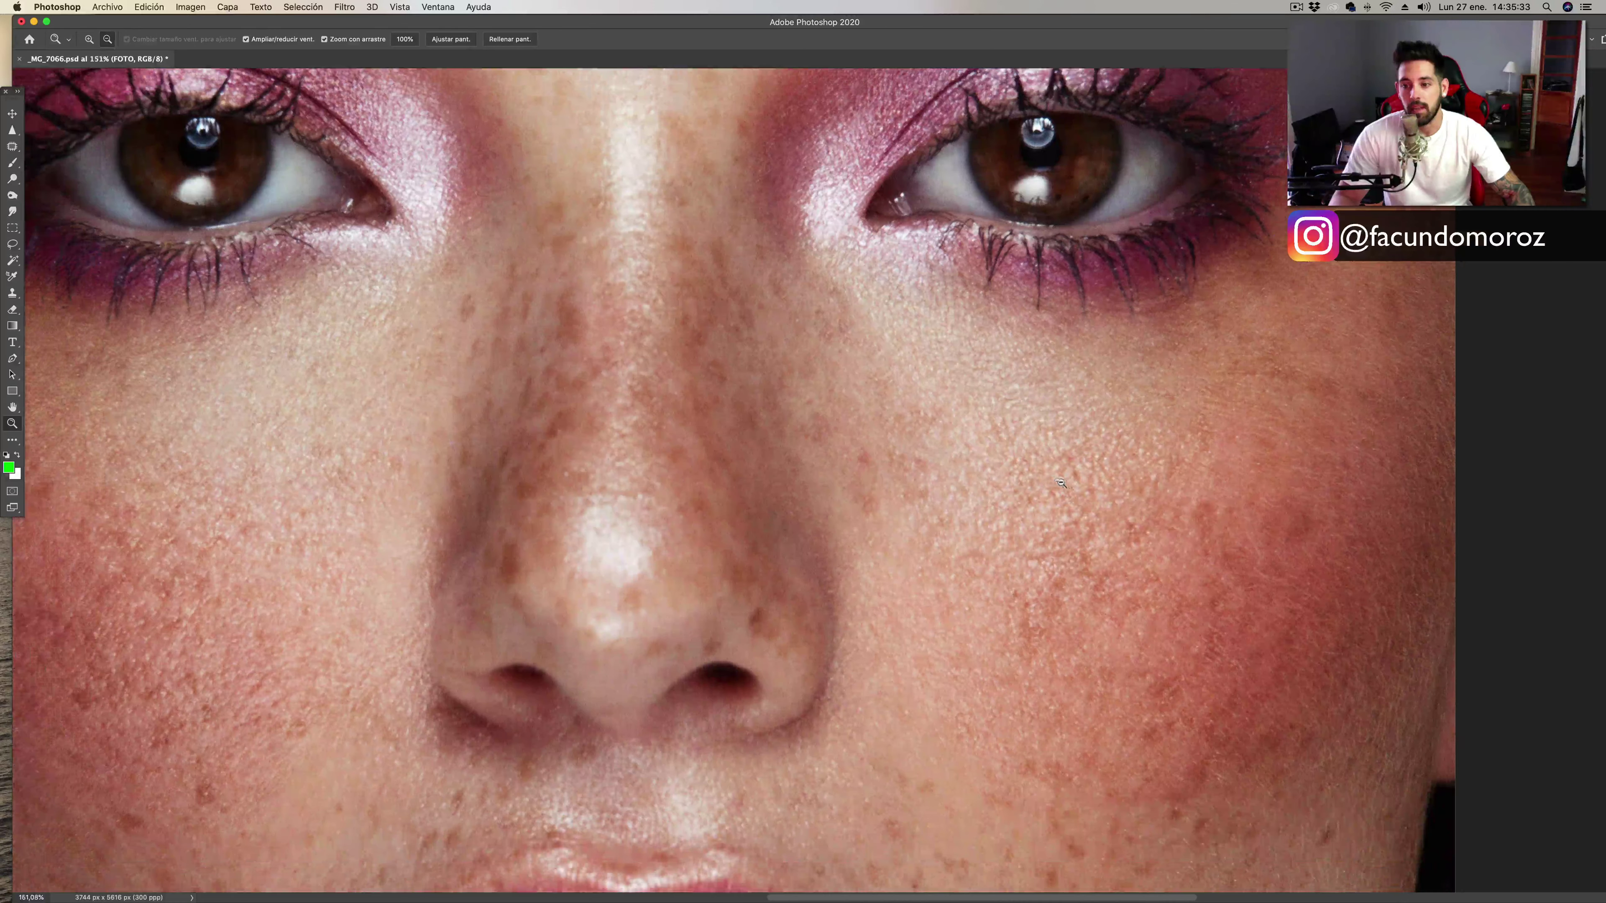
drag(1140, 591, 1114, 408)
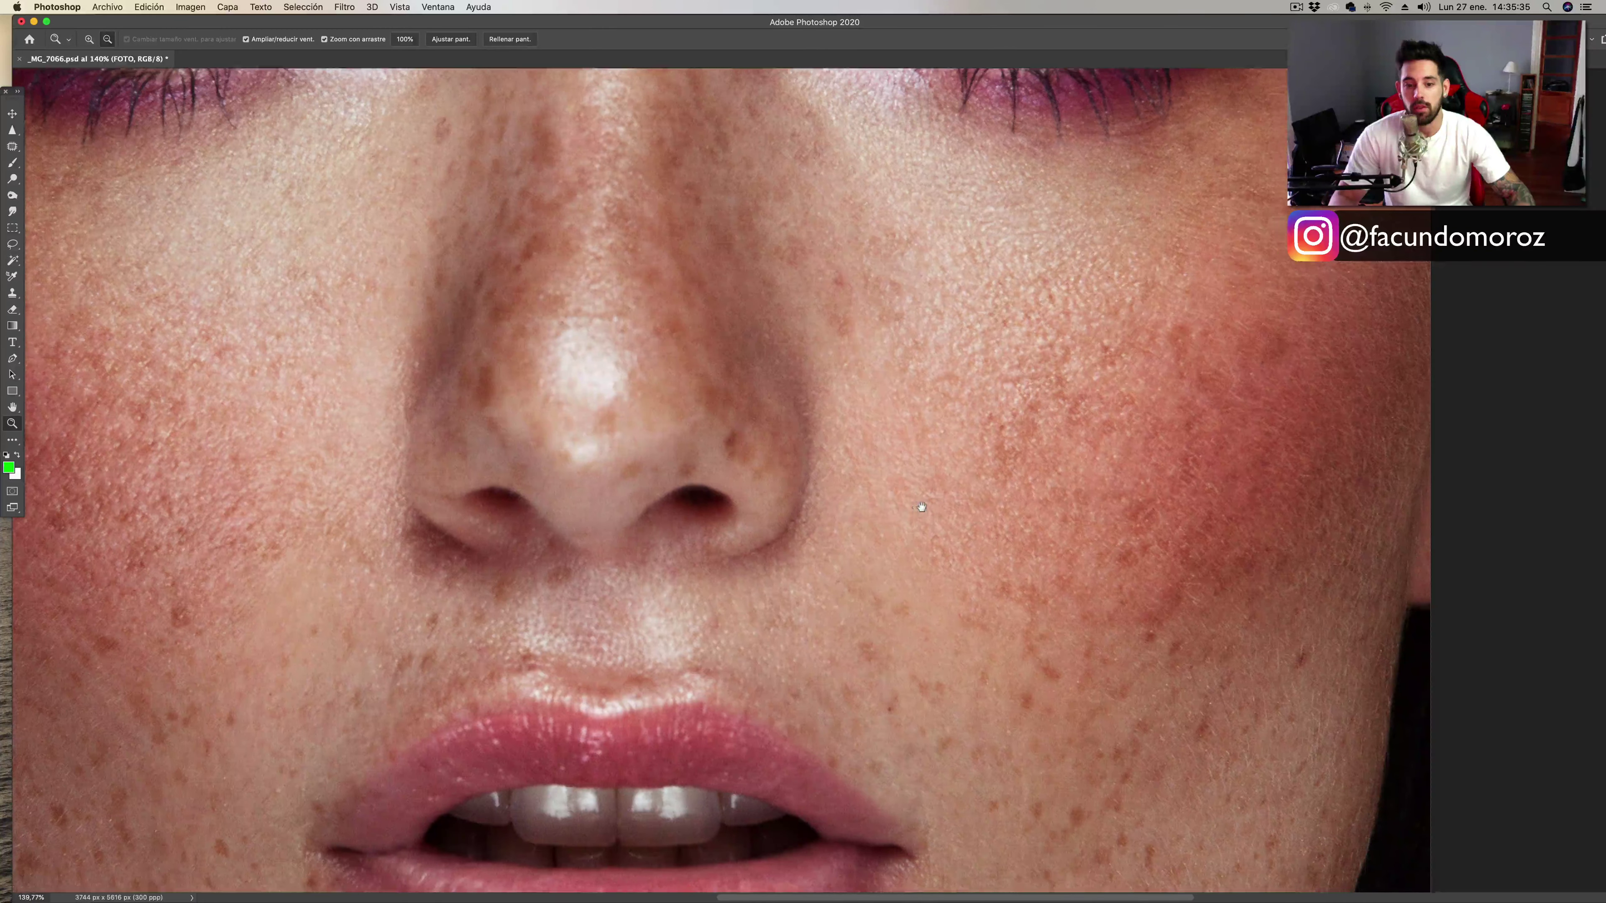
drag(922, 507, 1170, 576)
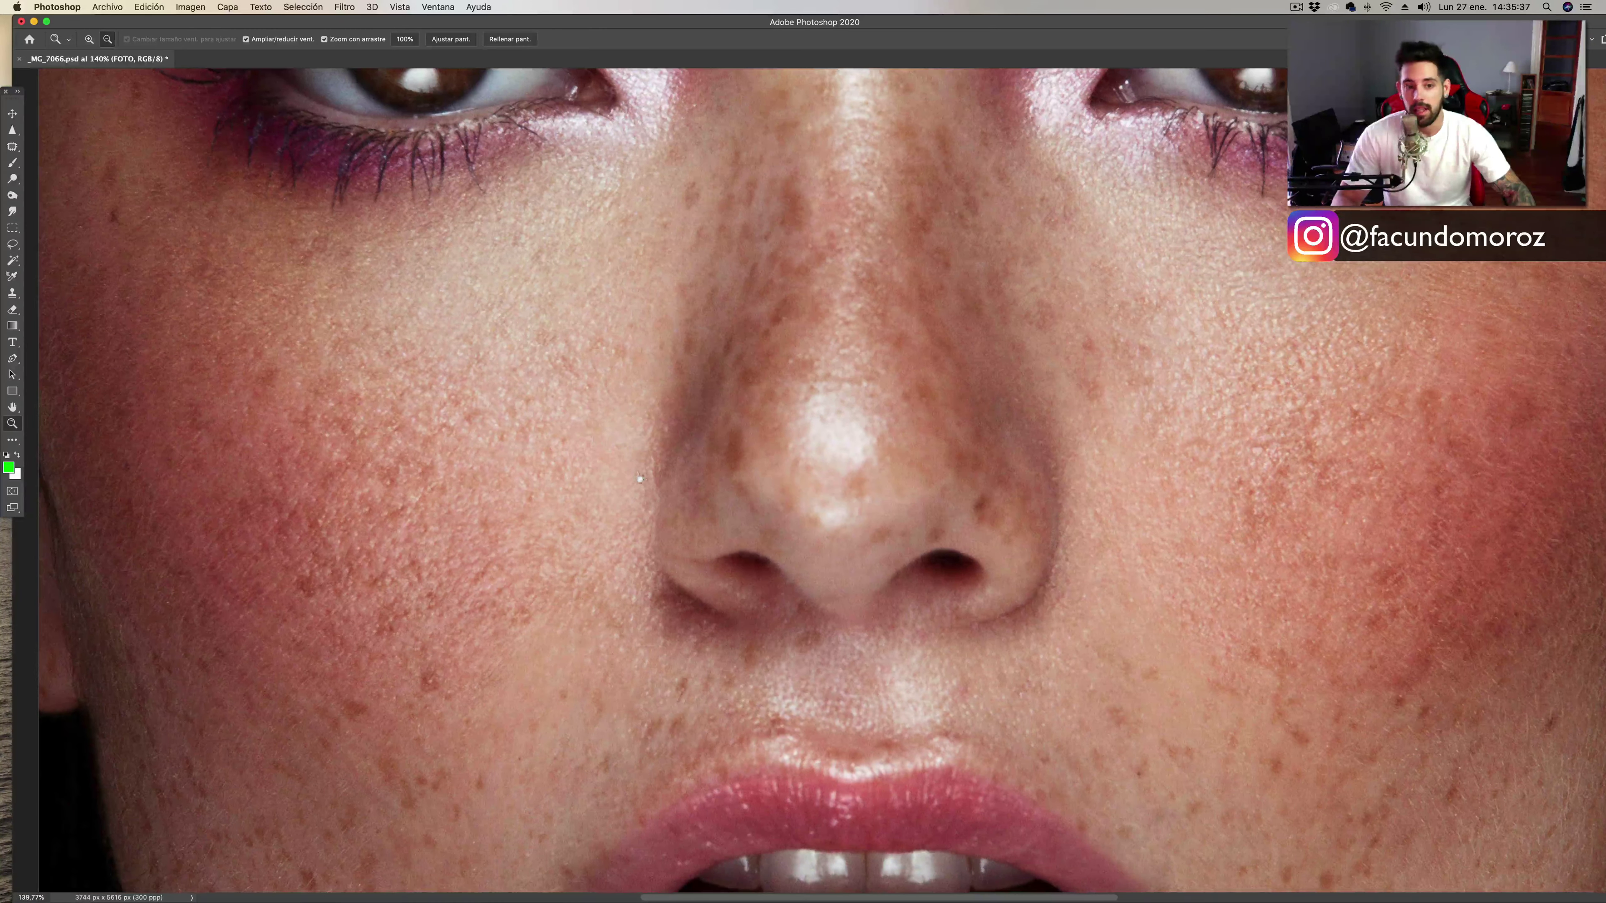
scroll(640, 479, up, 2)
scroll(683, 459, up, 2)
scroll(733, 437, up, 2)
scroll(800, 399, up, 1)
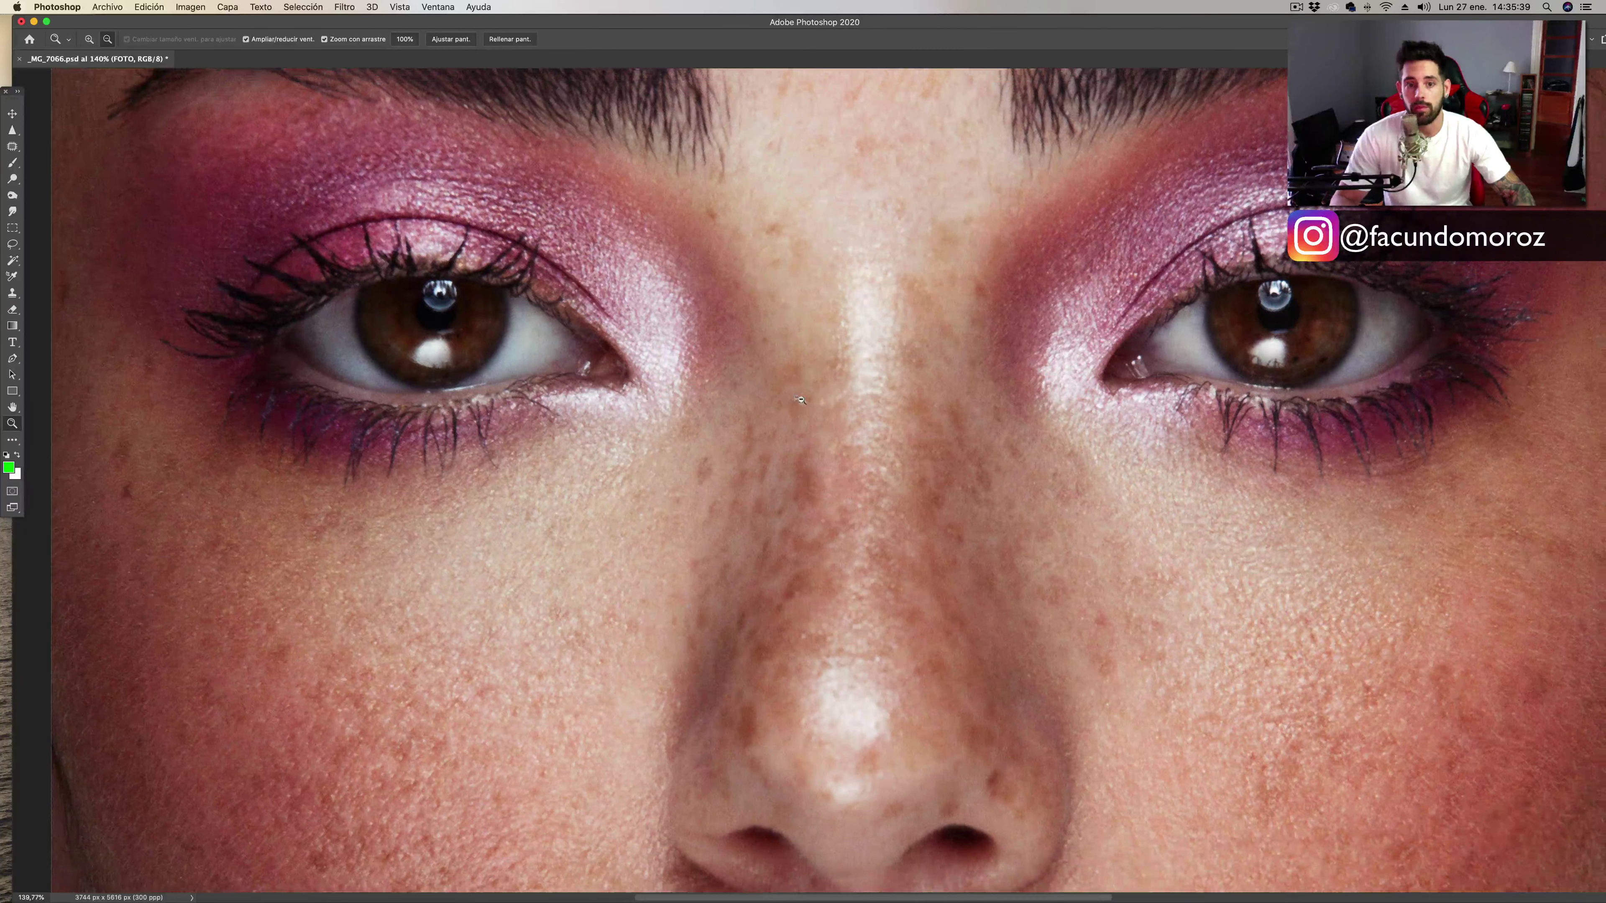
scroll(807, 417, up, 1)
scroll(816, 417, up, 2)
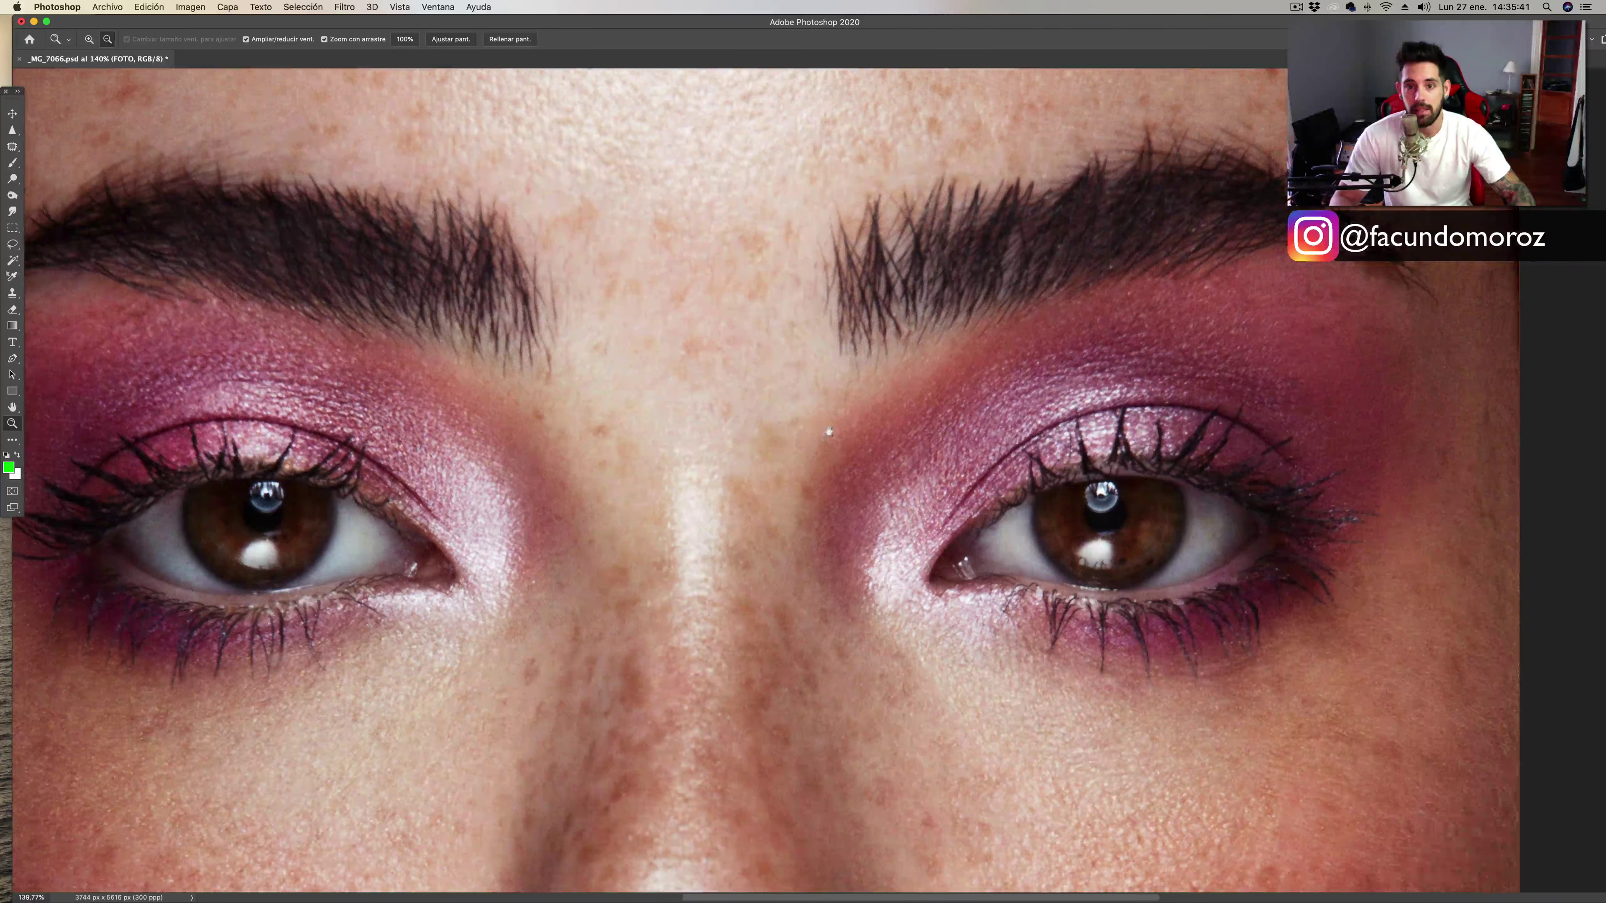
scroll(825, 419, up, 2)
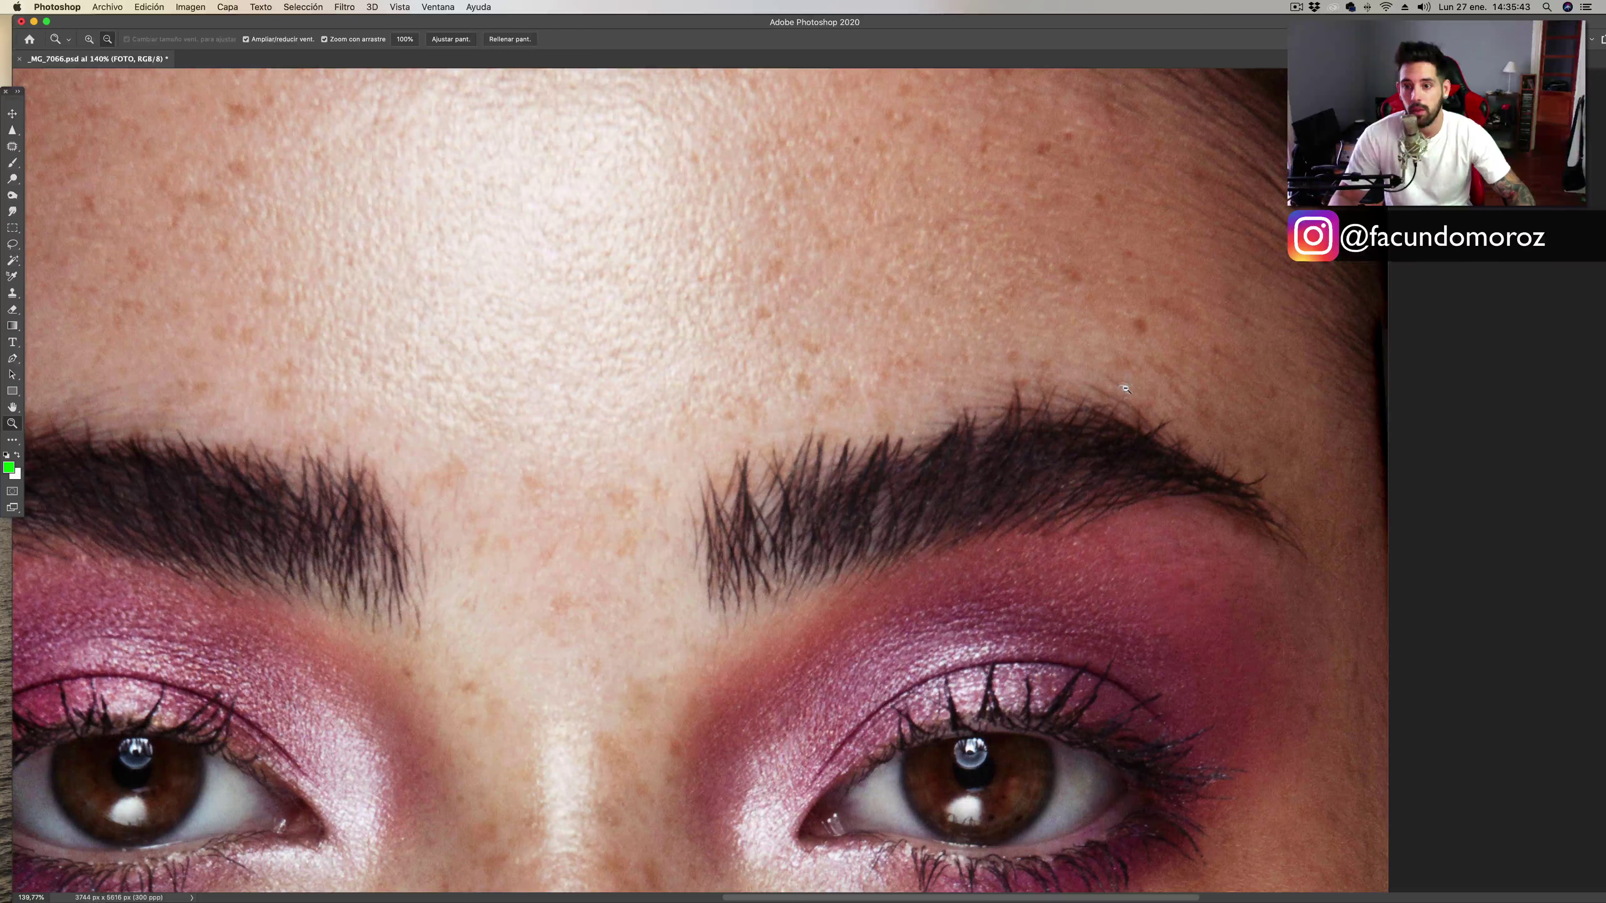
scroll(885, 446, up, 3)
scroll(886, 446, left, 3)
scroll(731, 444, up, 1)
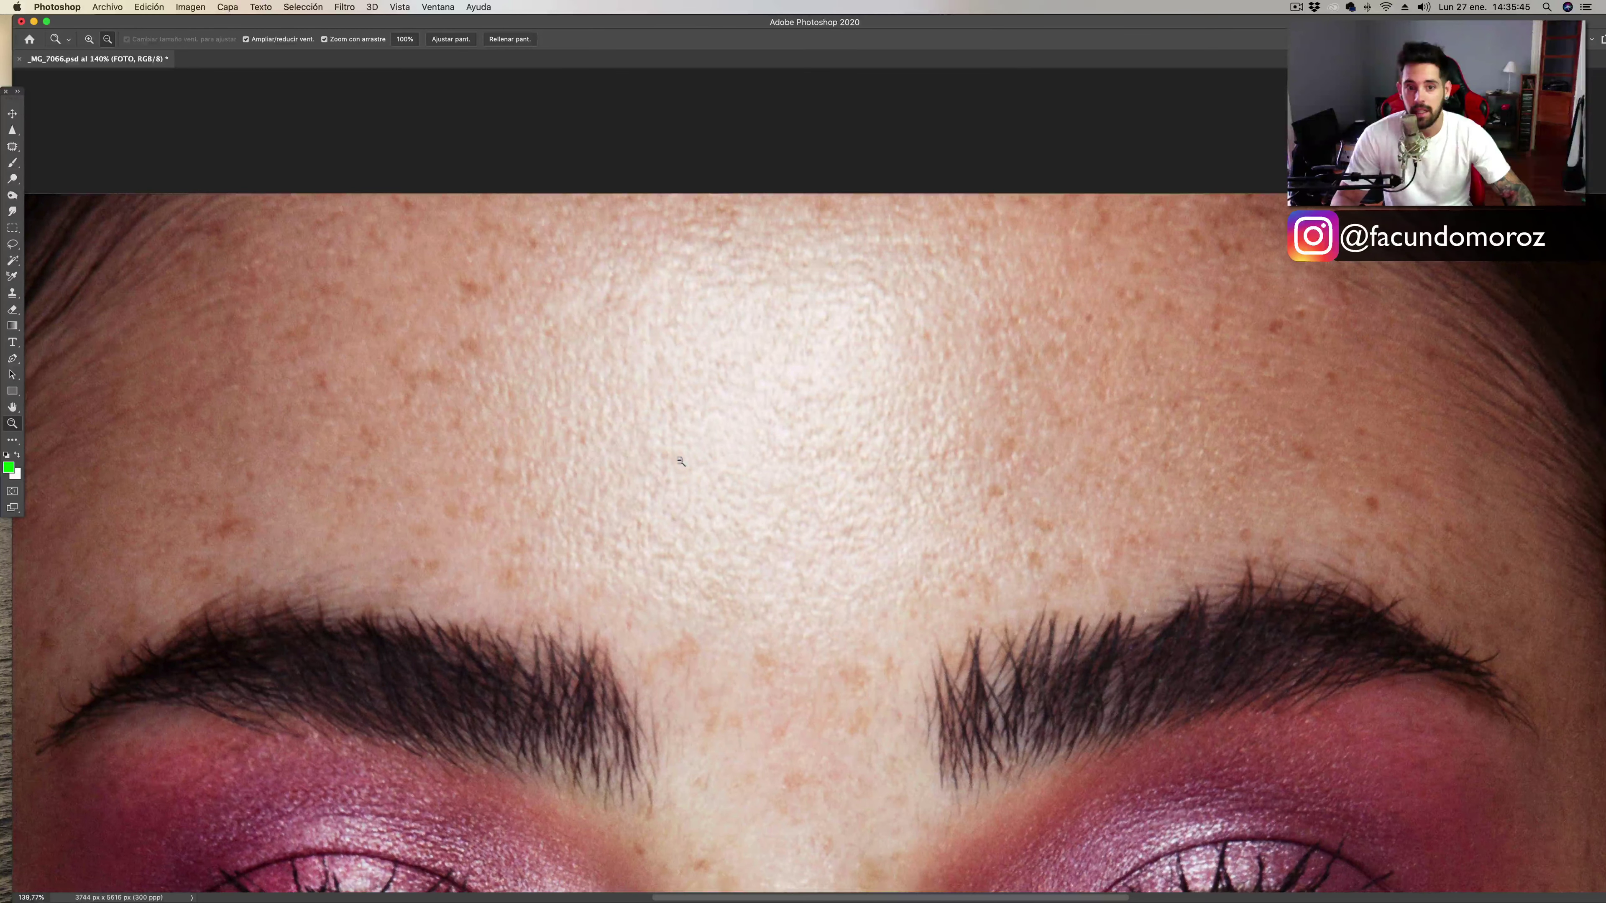
drag(731, 443, 746, 437)
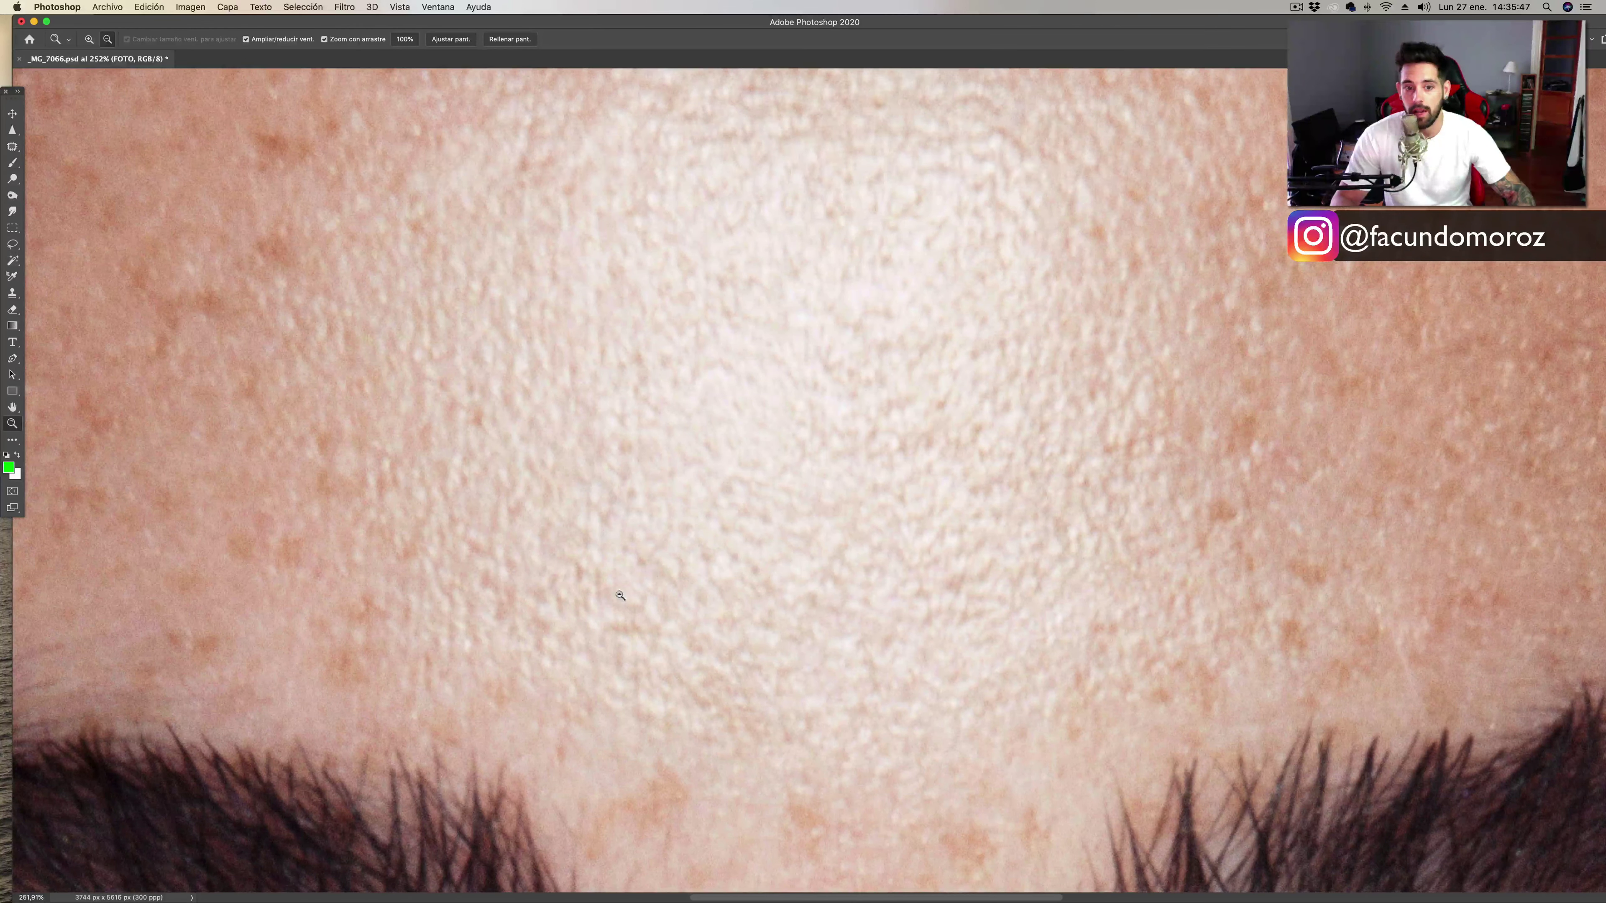
scroll(723, 606, down, 2)
scroll(722, 606, down, 2)
scroll(720, 605, down, 2)
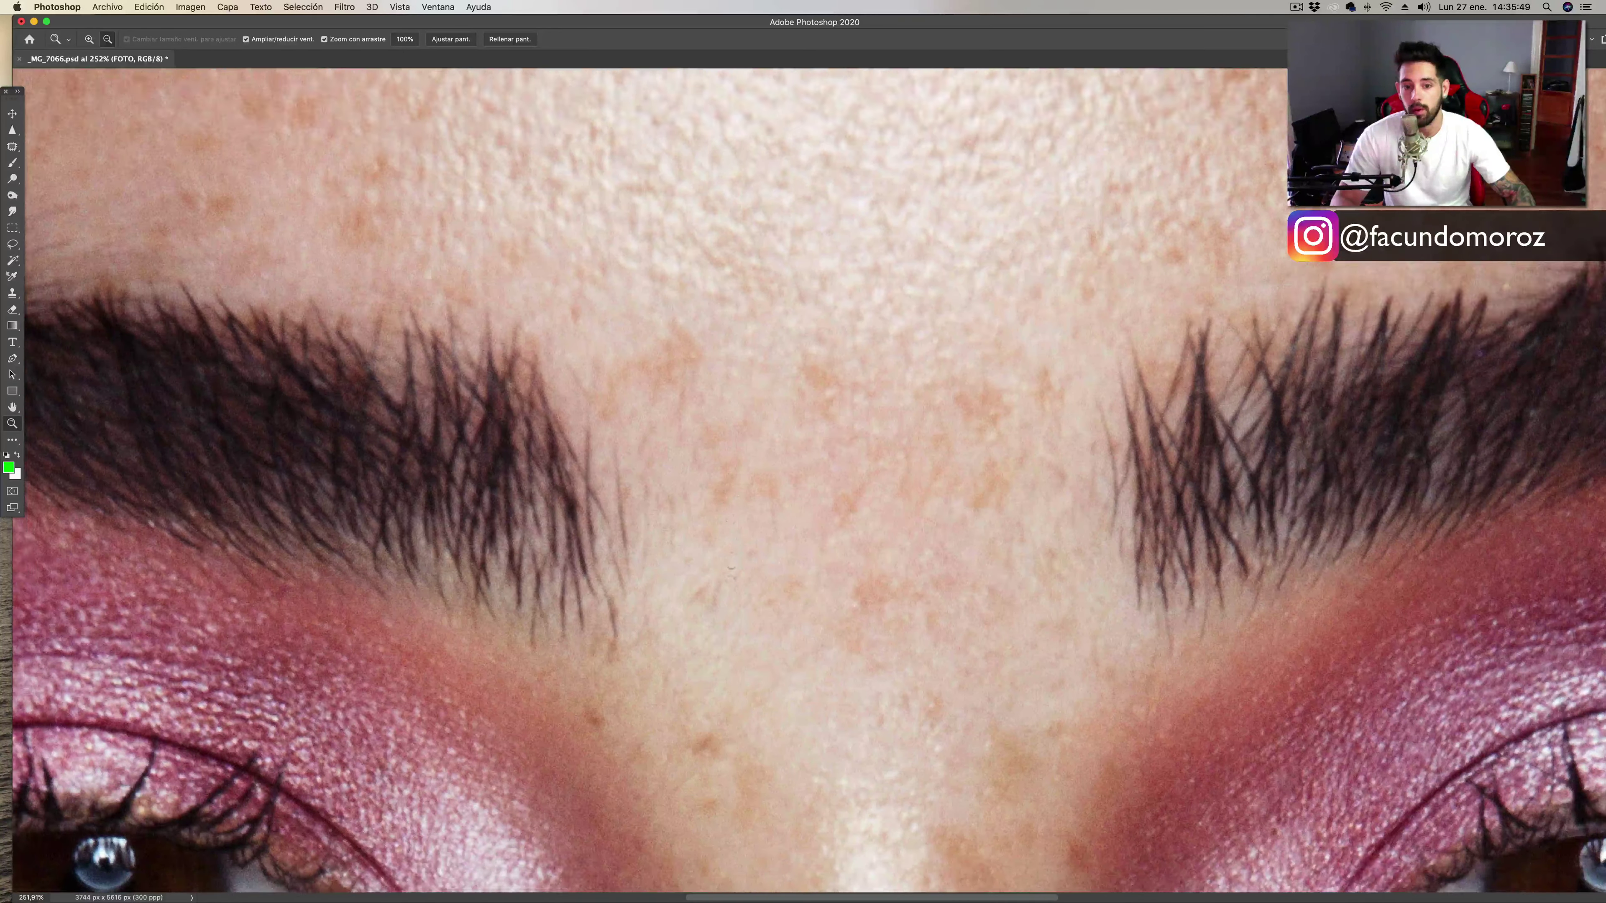
scroll(719, 605, down, 2)
scroll(719, 606, down, 4)
scroll(717, 574, down, 3)
scroll(716, 520, down, 2)
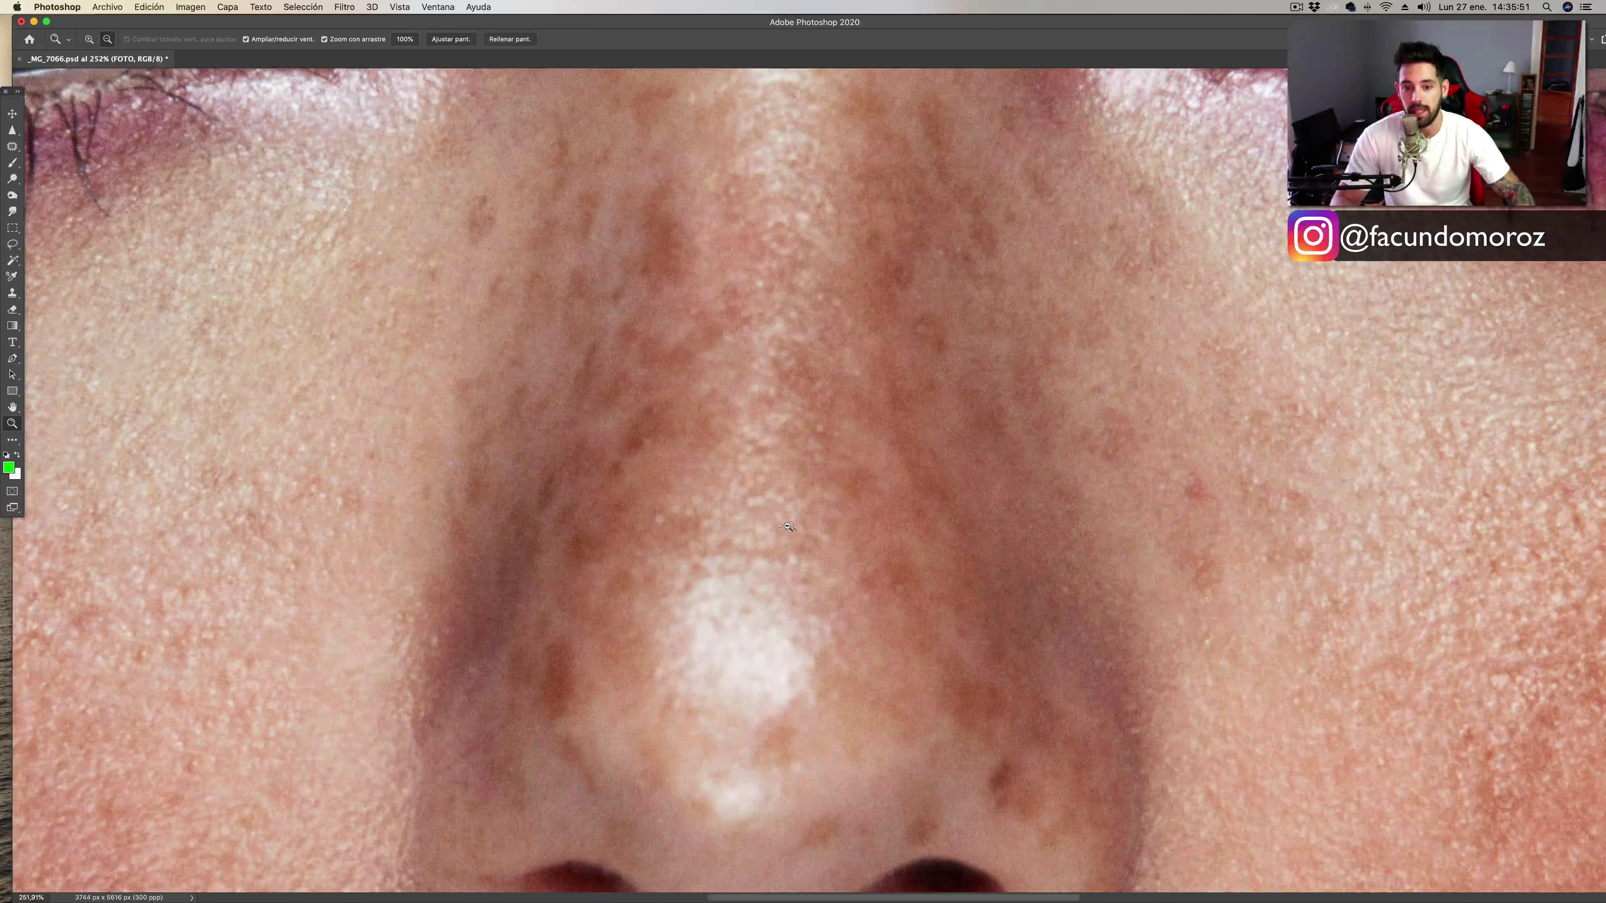
scroll(759, 542, down, 2)
scroll(758, 541, down, 5)
scroll(734, 570, up, 3)
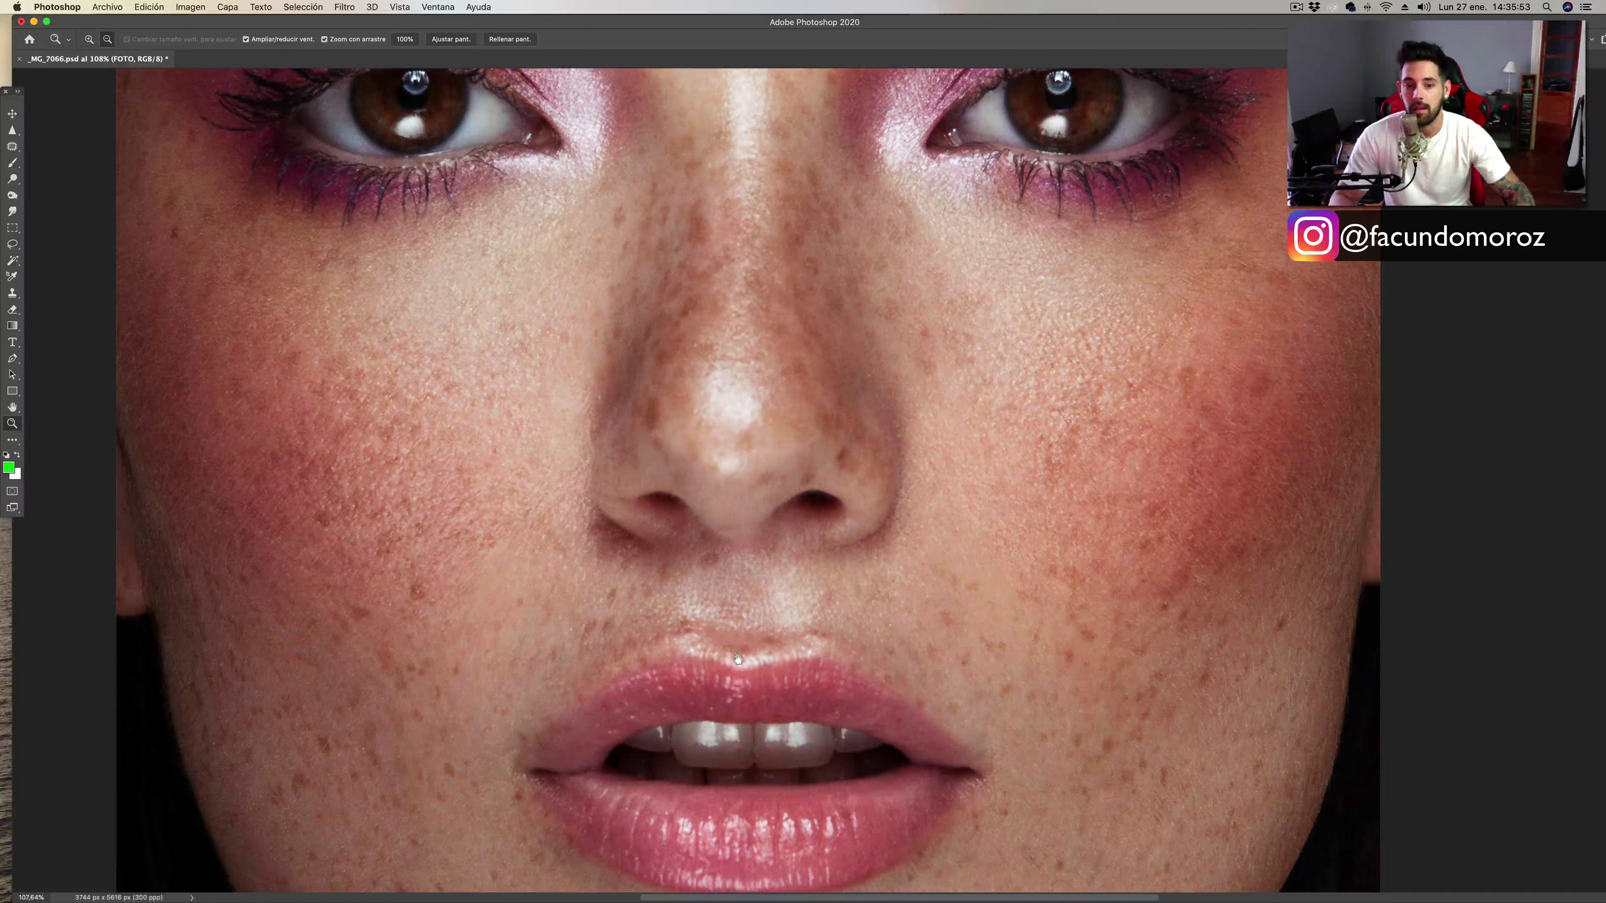
scroll(718, 587, up, 1)
scroll(718, 587, down, 3)
scroll(759, 569, down, 1)
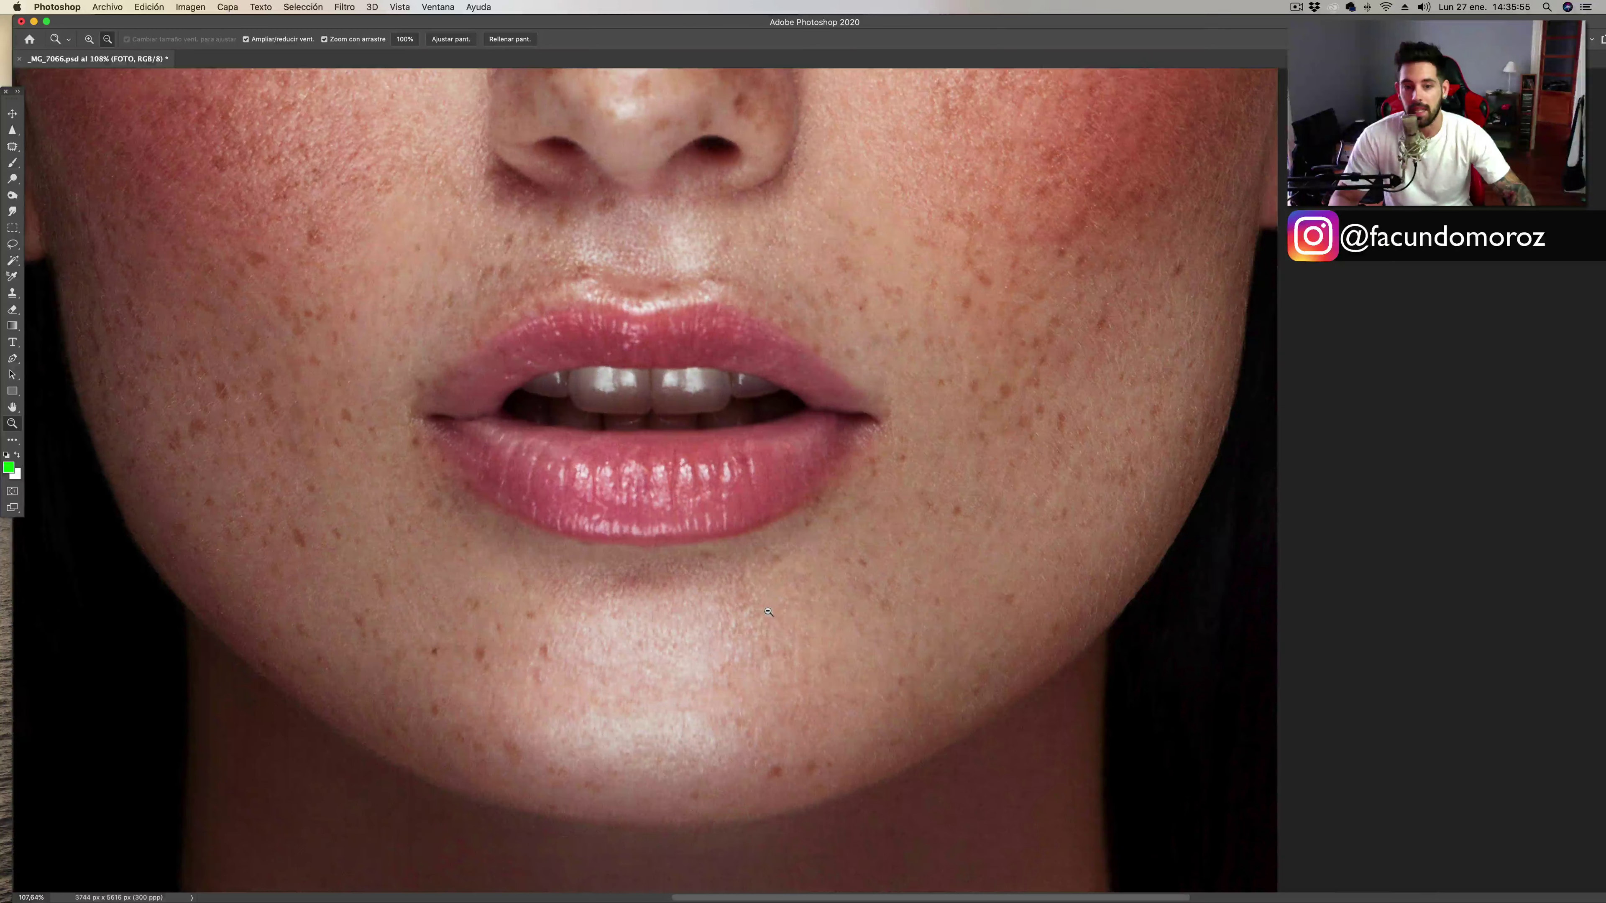
scroll(813, 551, up, 2)
scroll(813, 551, down, 2)
scroll(822, 545, up, 2)
scroll(853, 525, up, 1)
scroll(886, 506, up, 1)
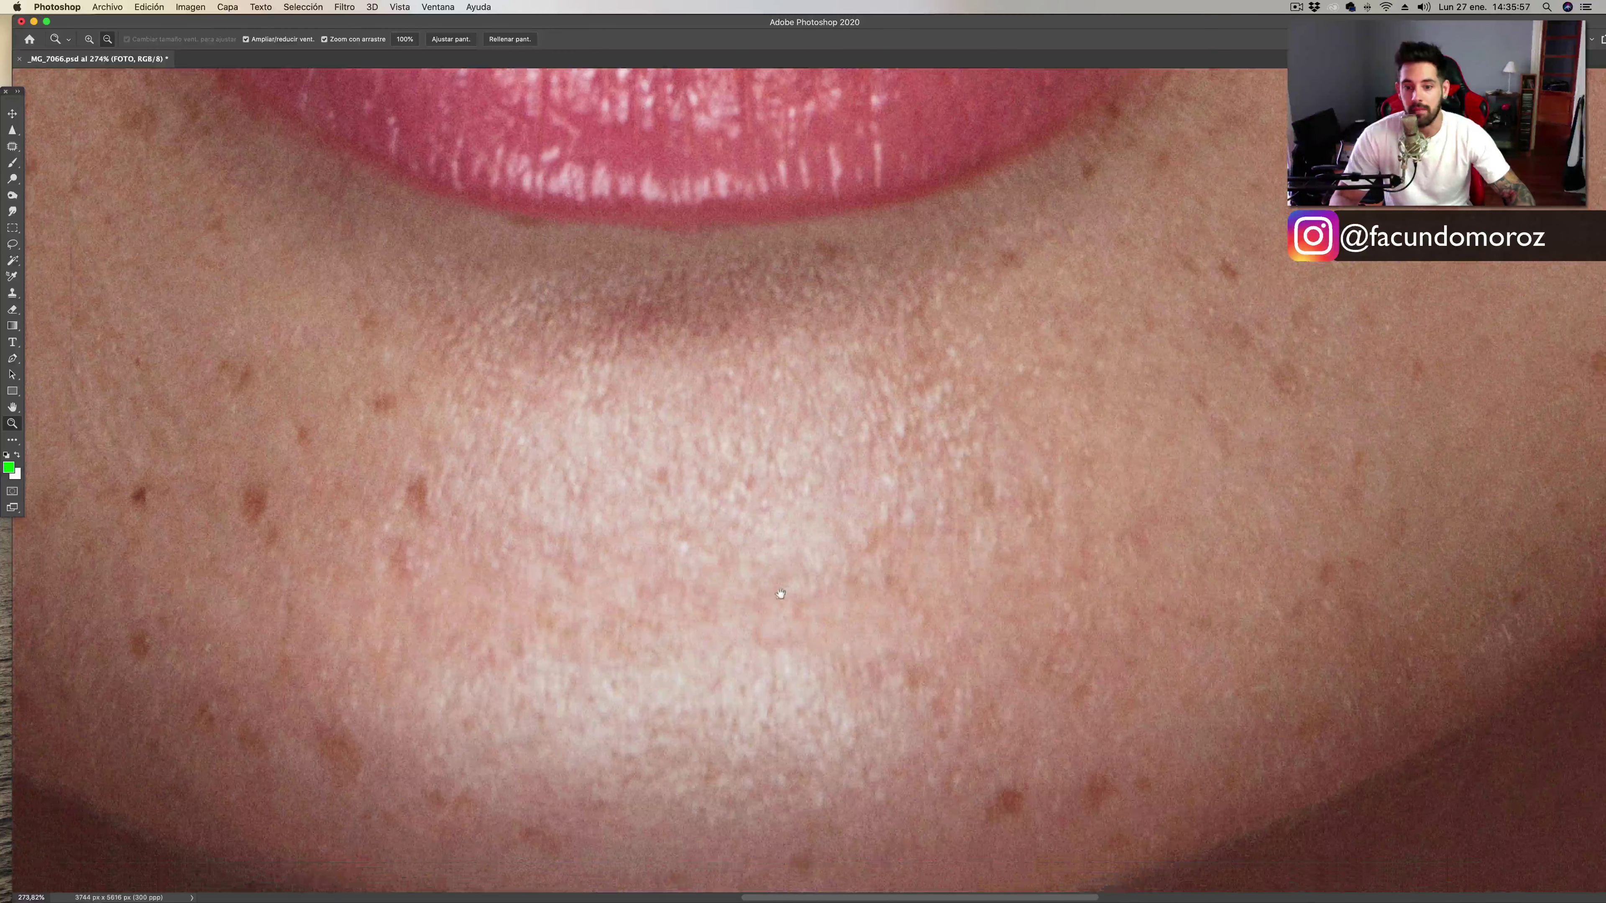
scroll(893, 504, down, 2)
scroll(885, 500, down, 2)
scroll(873, 494, up, 1)
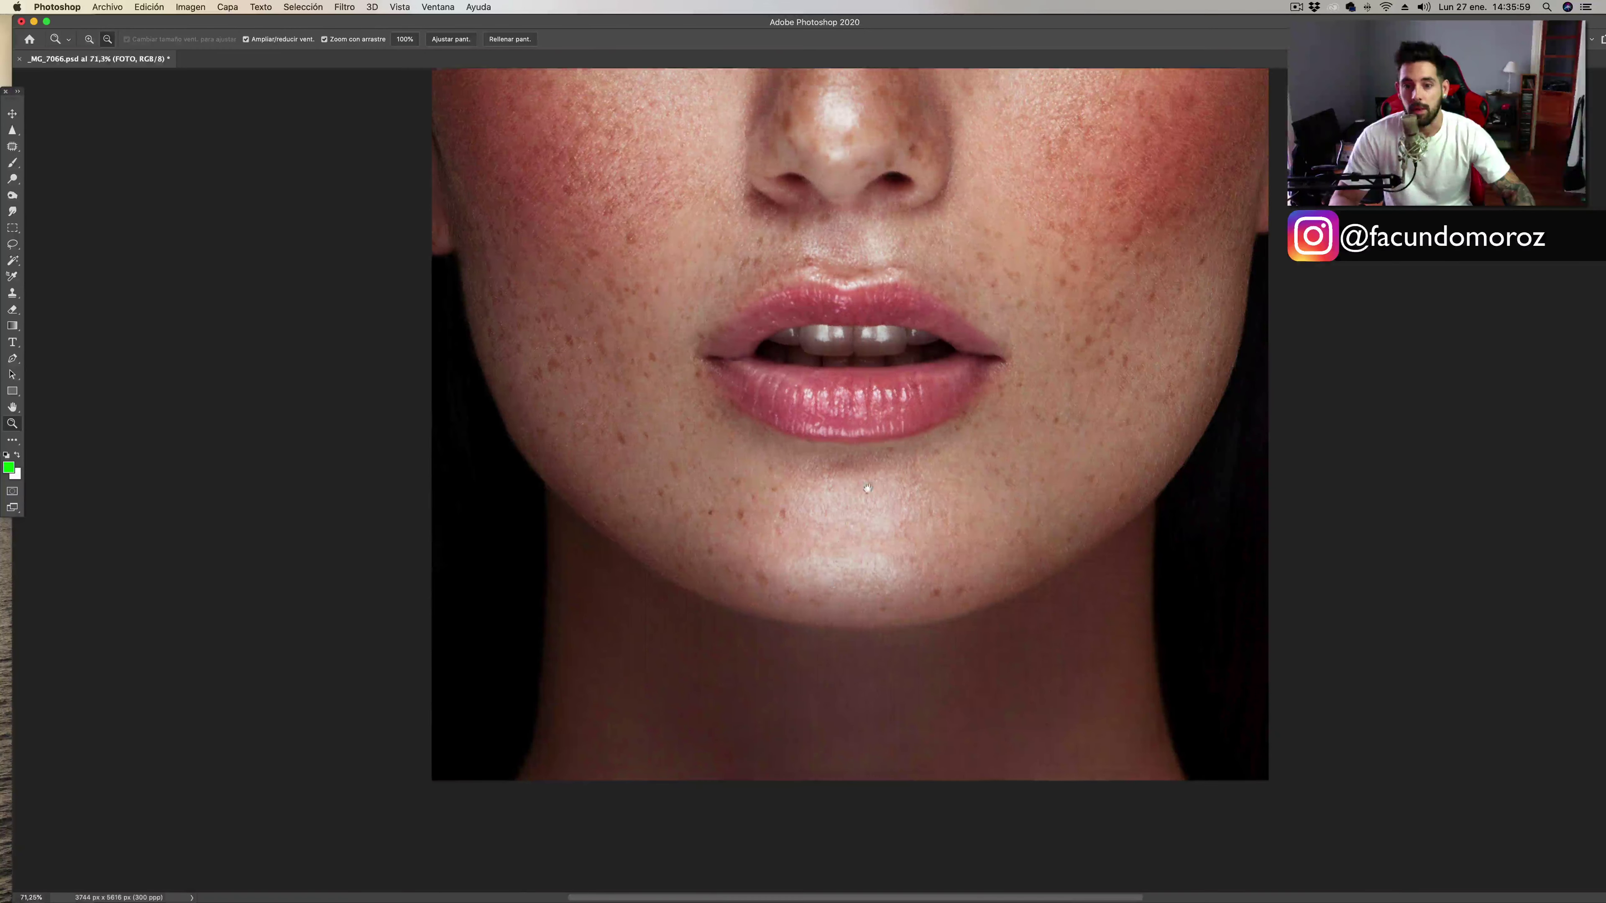
scroll(855, 488, down, 1)
scroll(855, 488, down, 2)
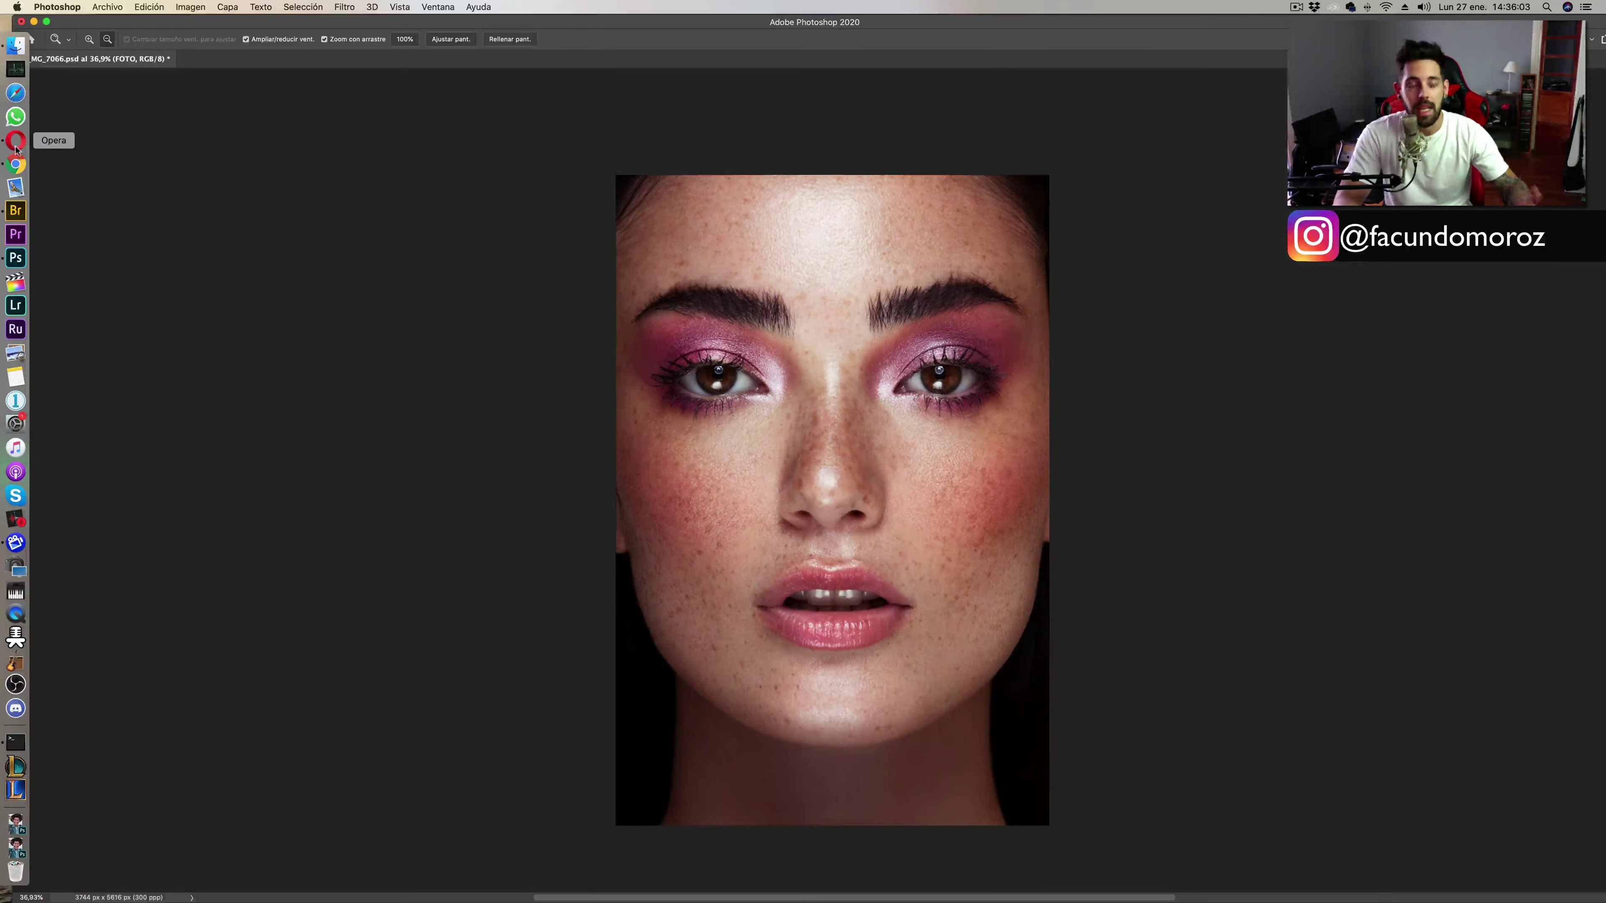
In Opera, show the retoucher's green-eyed model post and flip between its two carousel images.
click(15, 140)
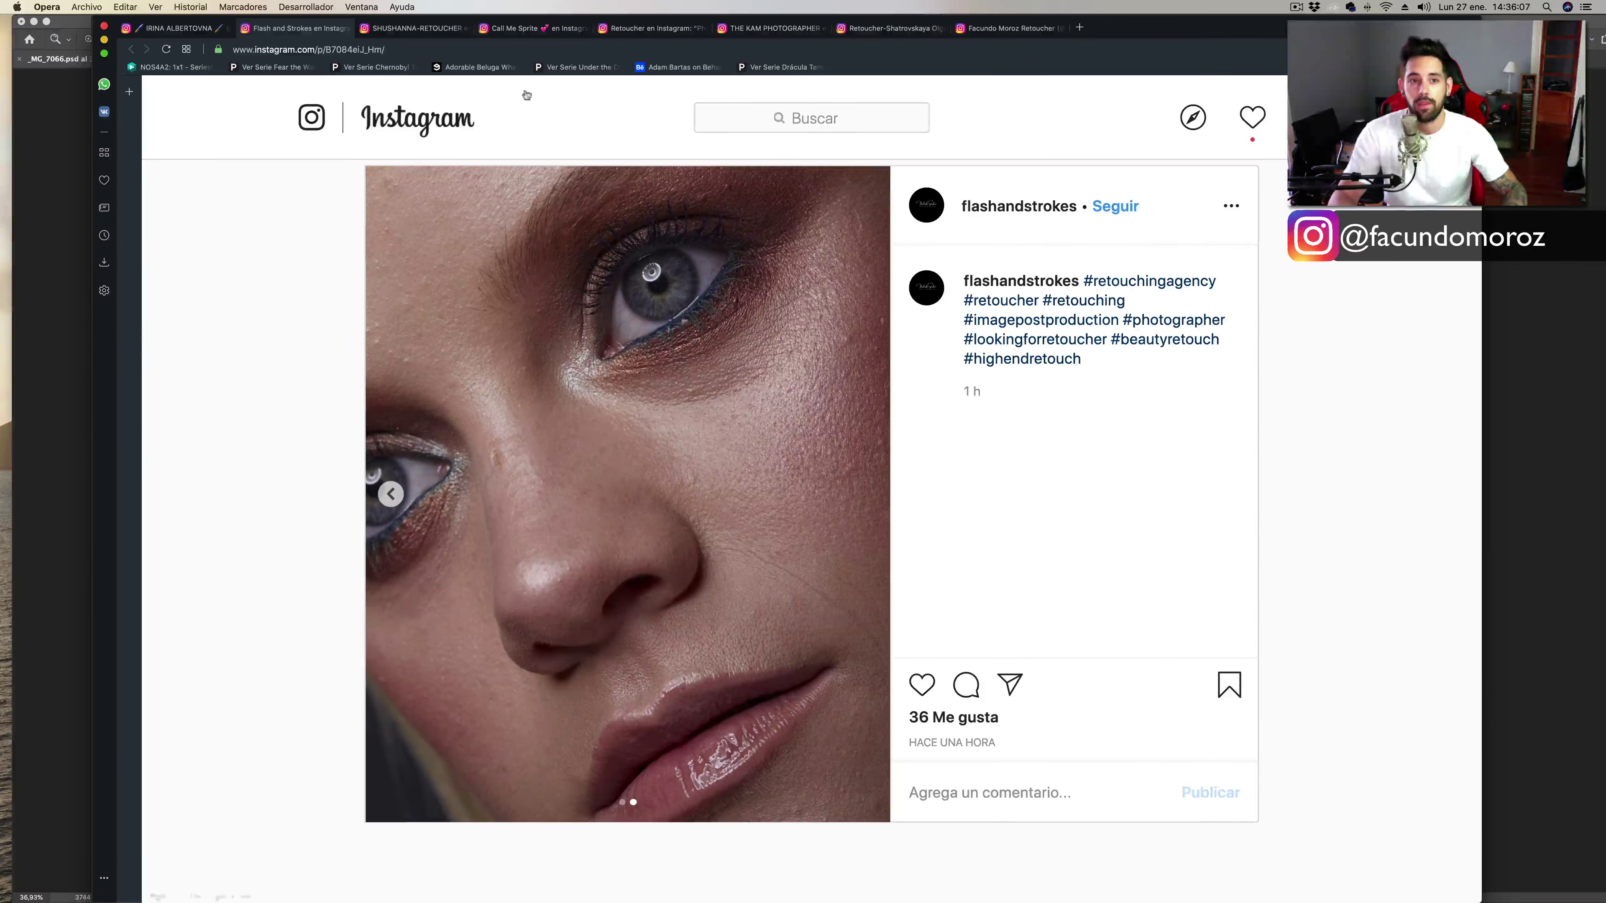
click(414, 32)
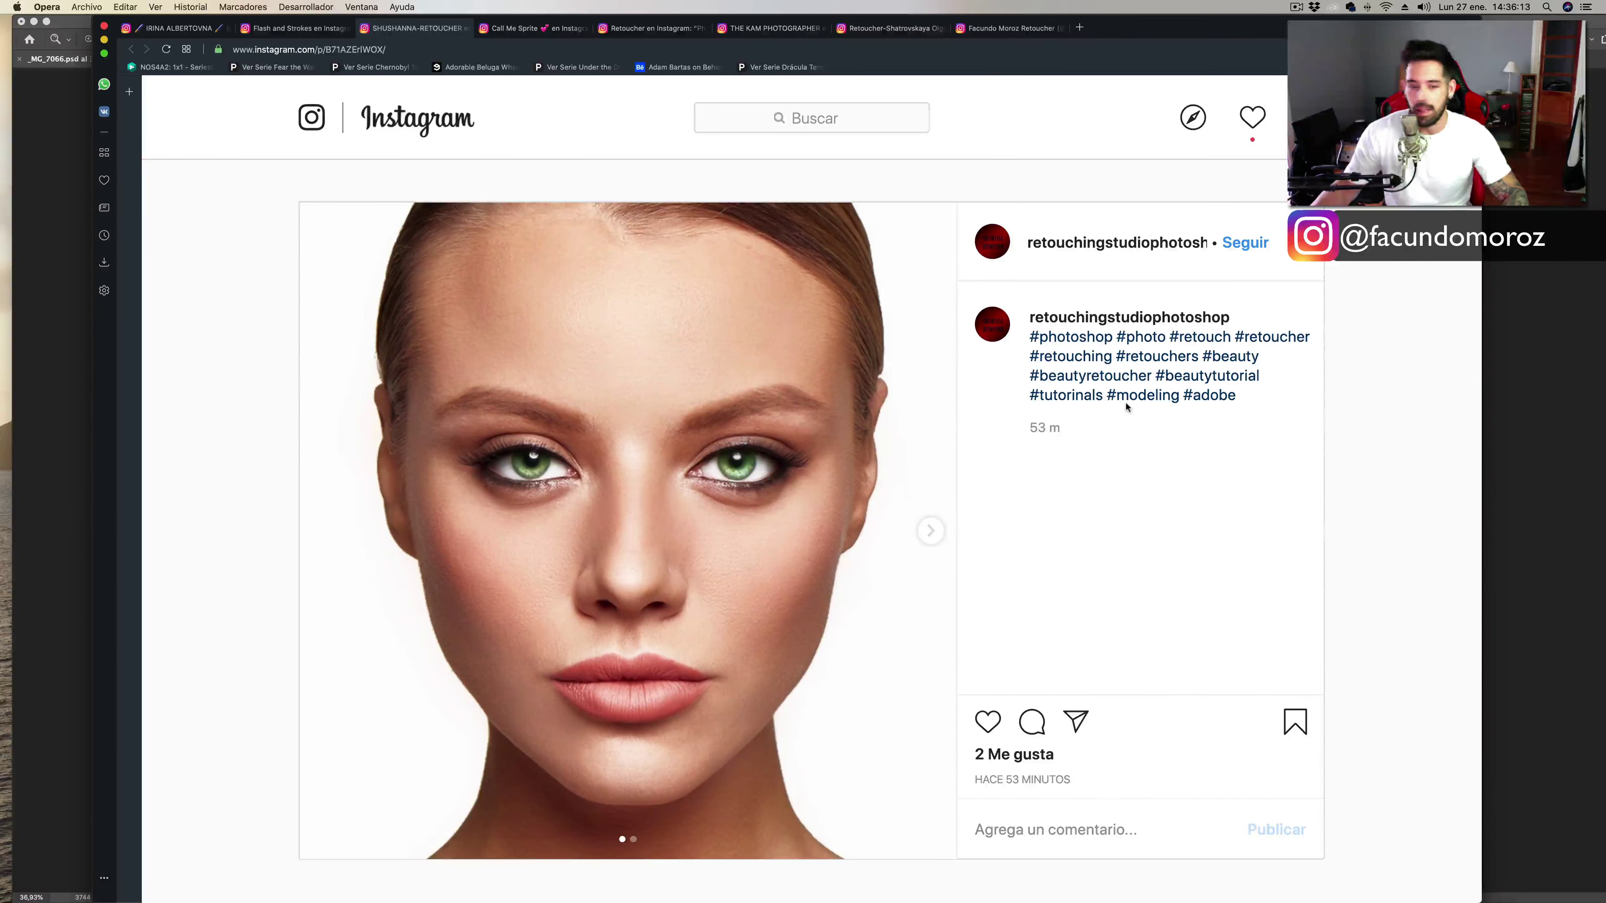
scroll(1125, 407, down, 1)
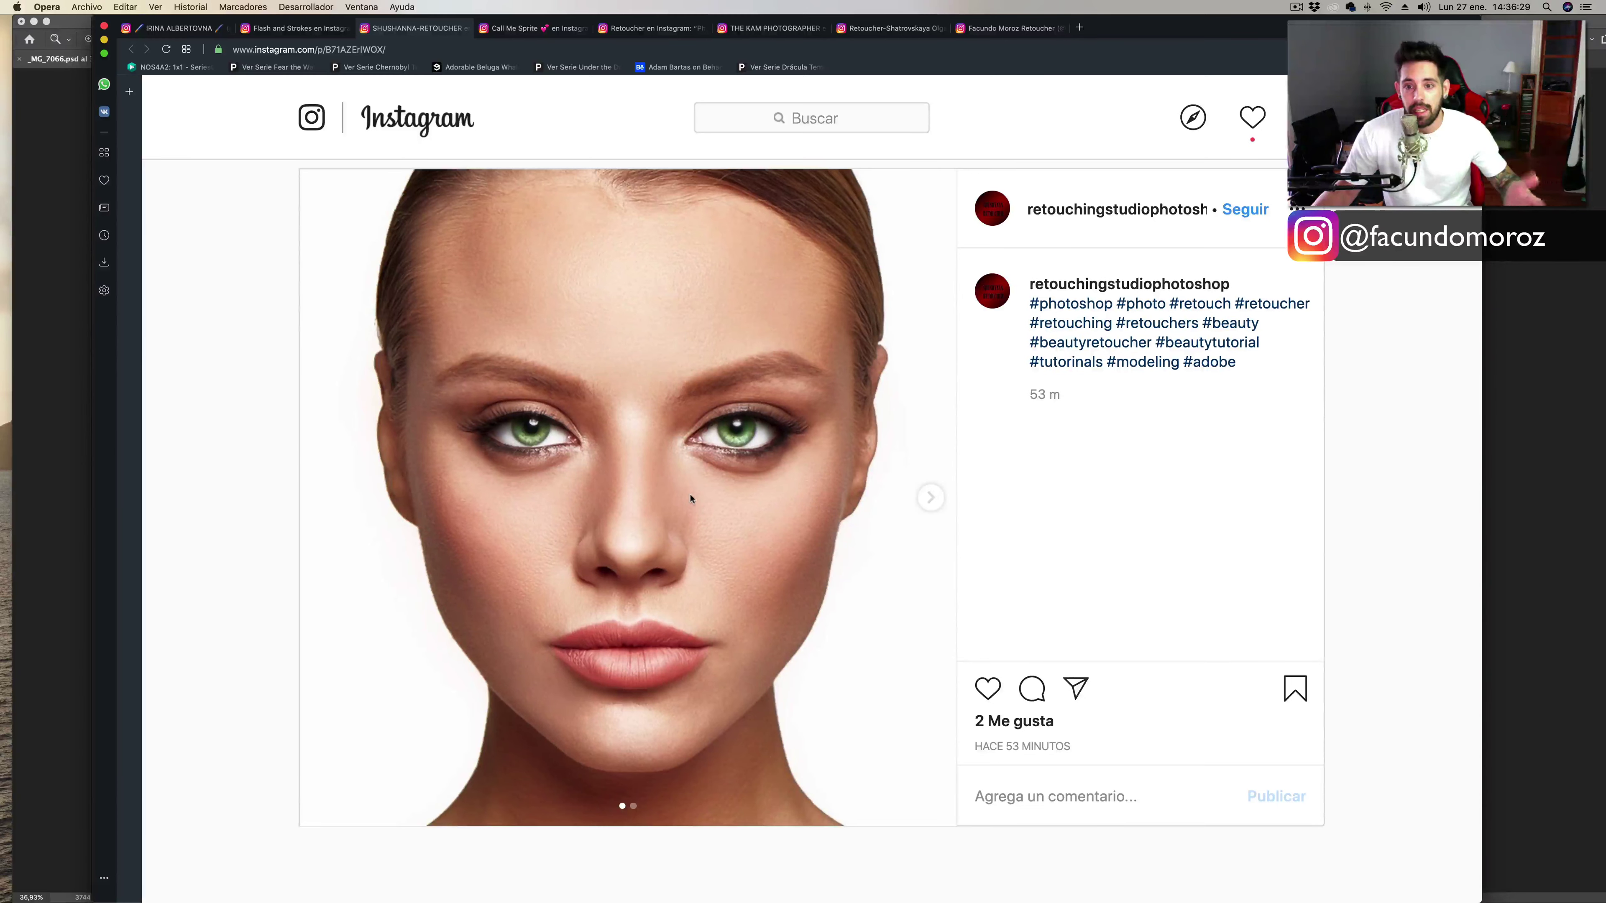
click(927, 504)
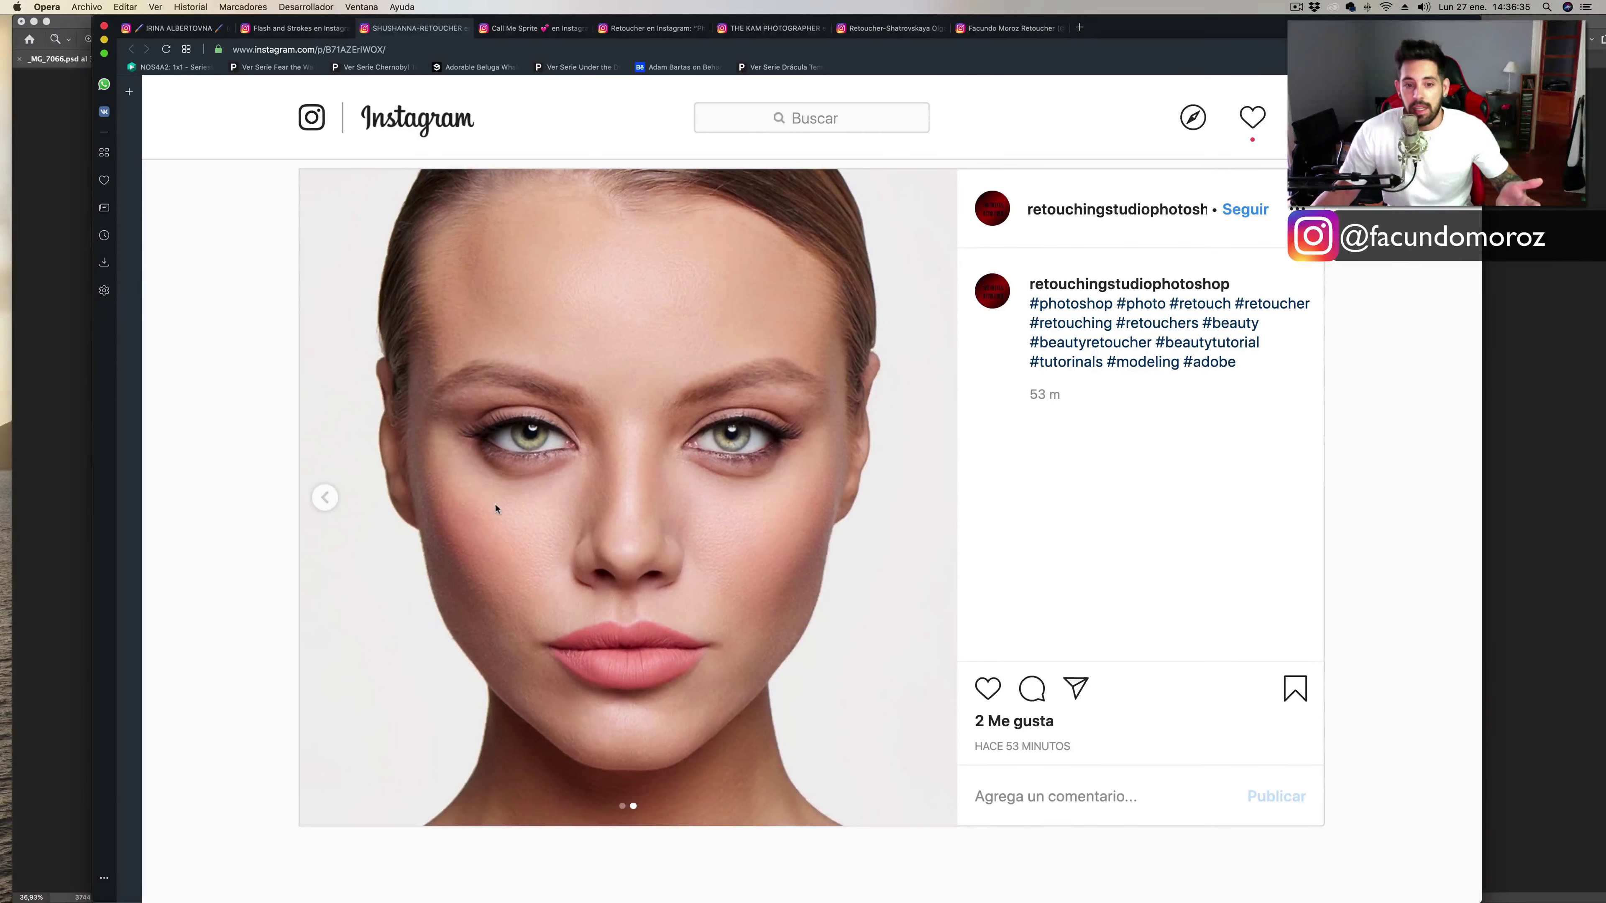
click(329, 506)
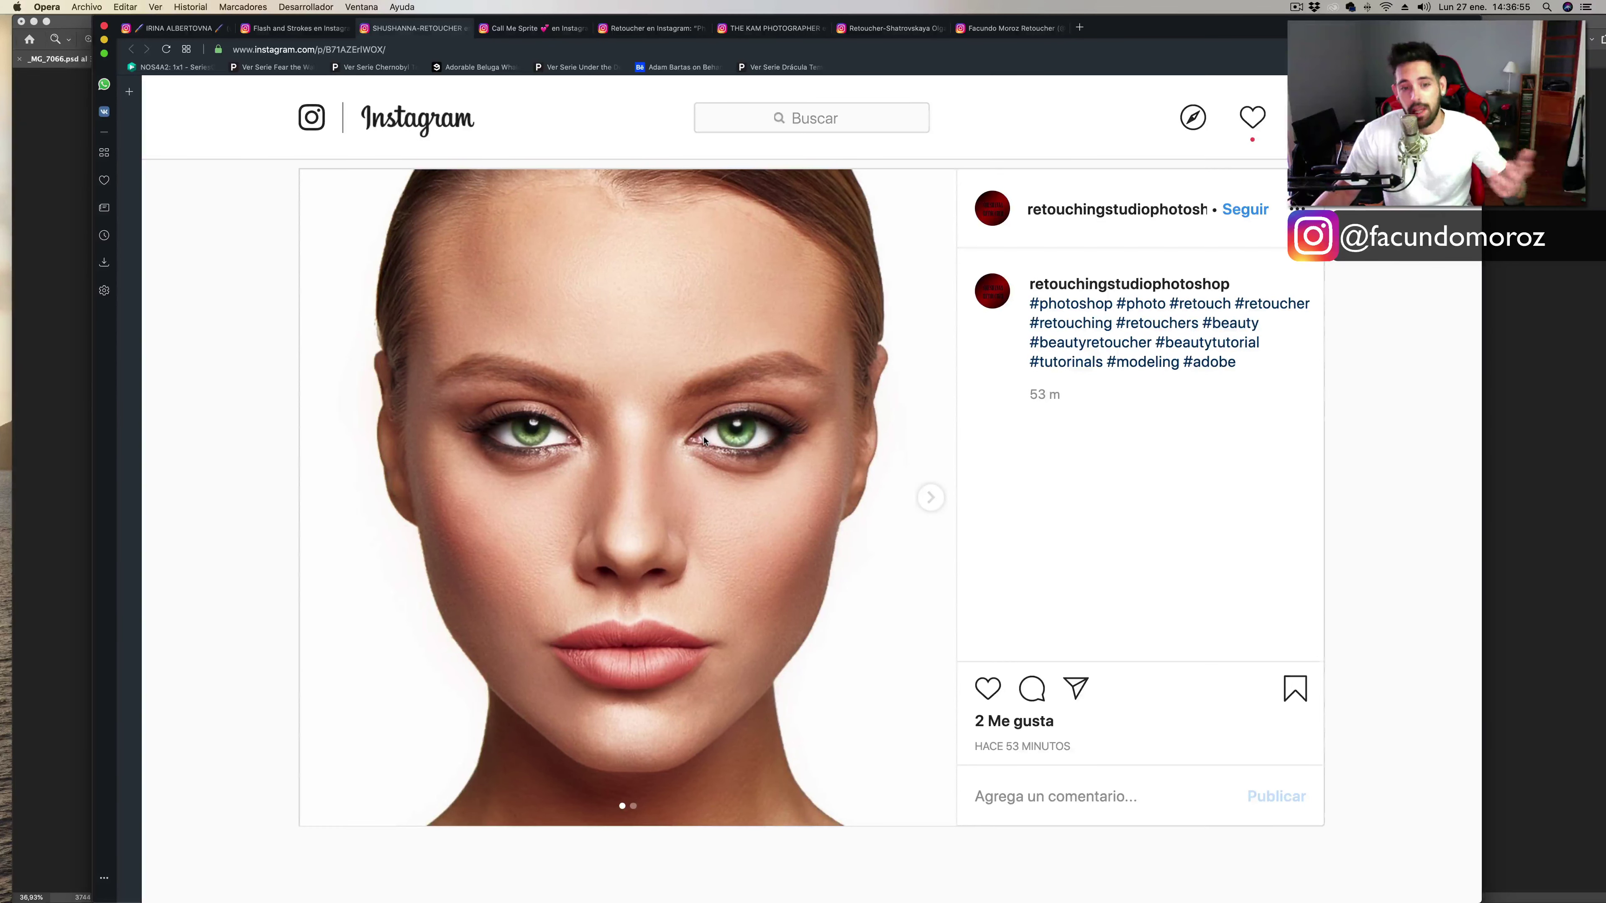
click(929, 499)
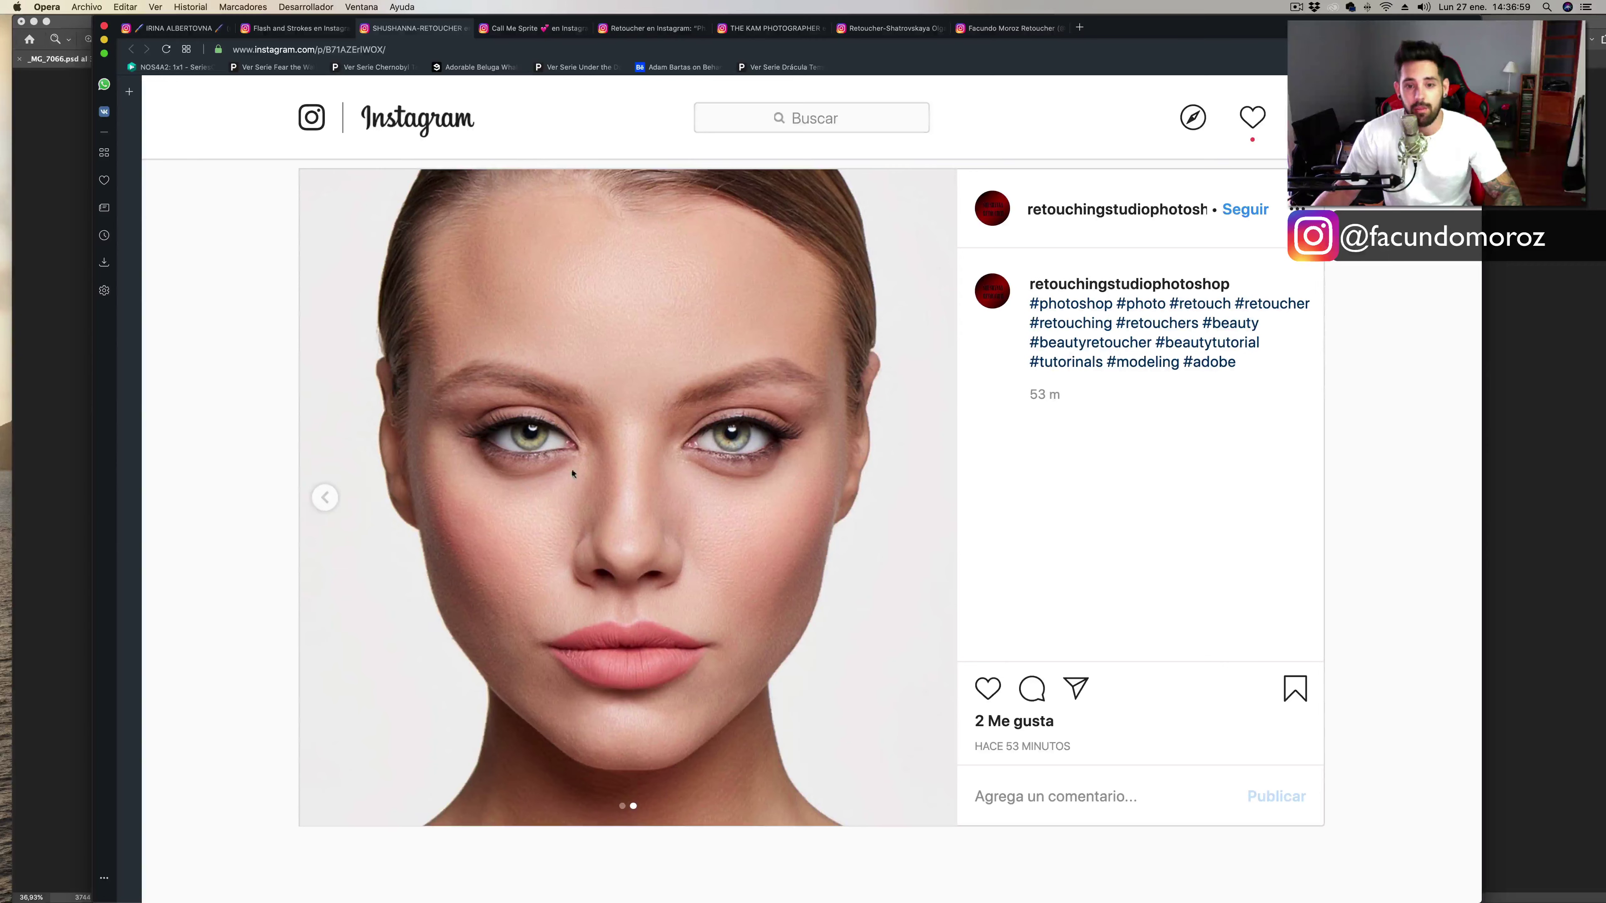
click(325, 498)
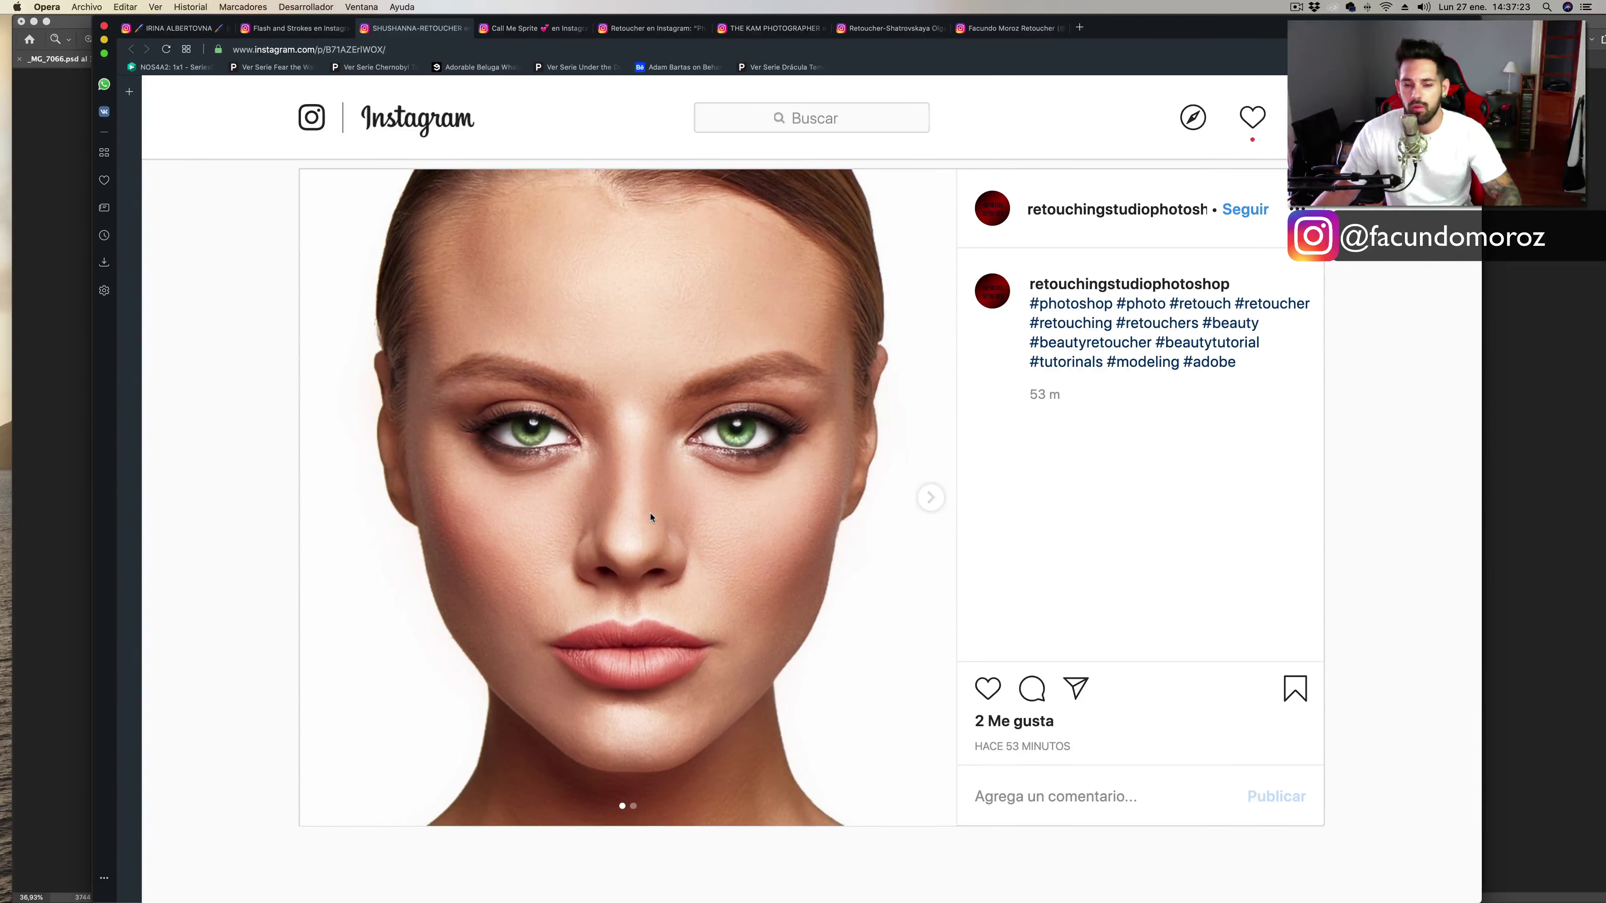
click(929, 499)
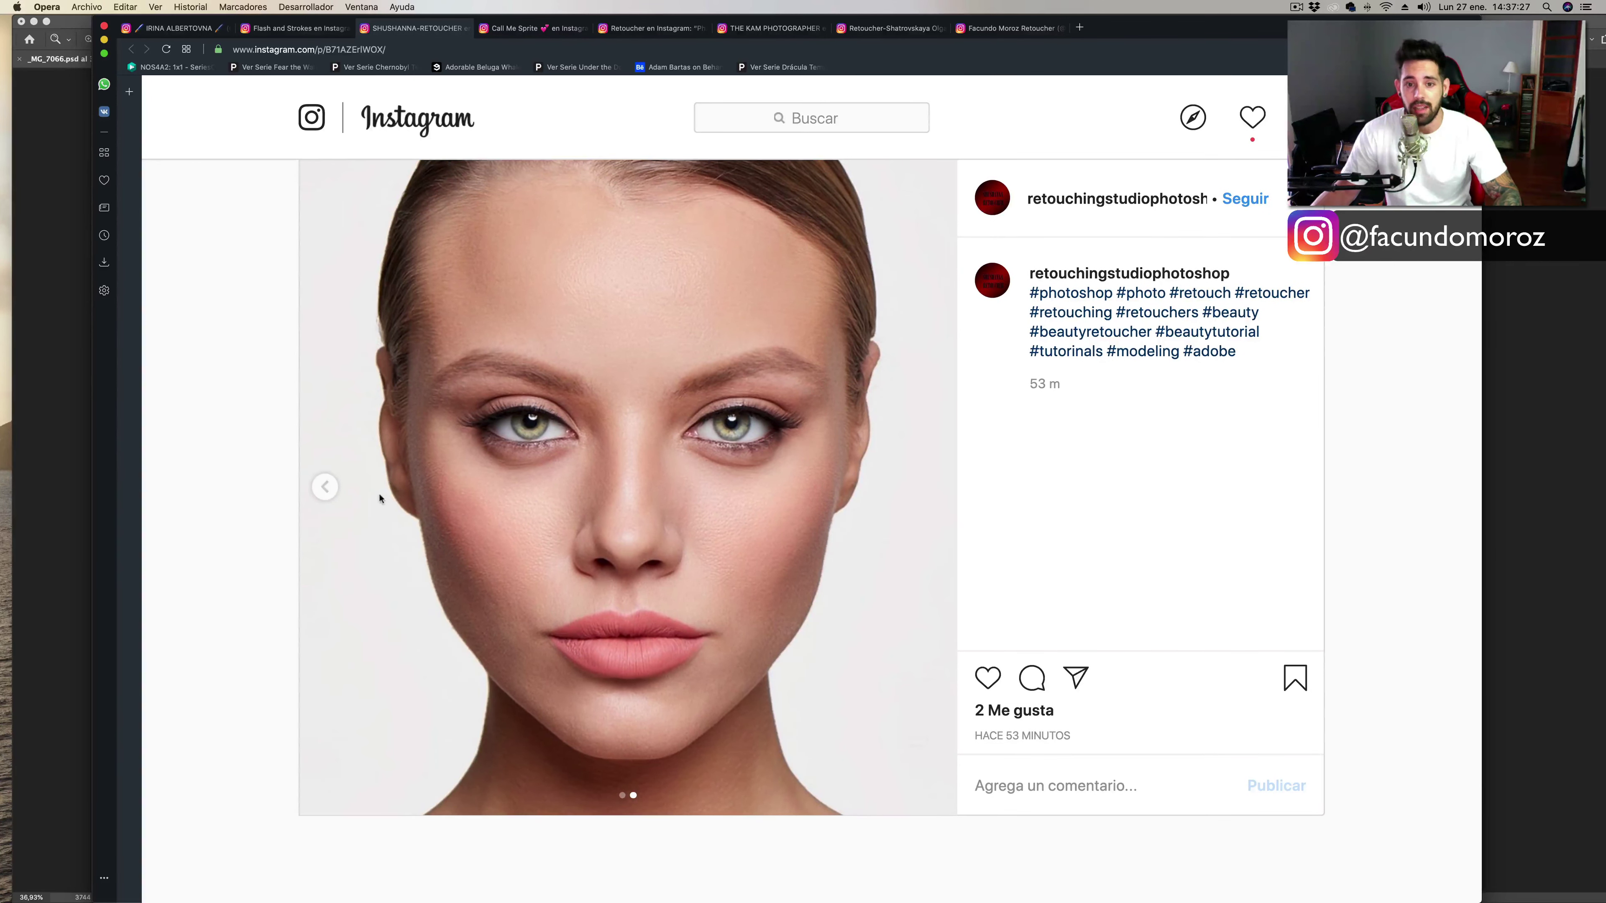
click(324, 488)
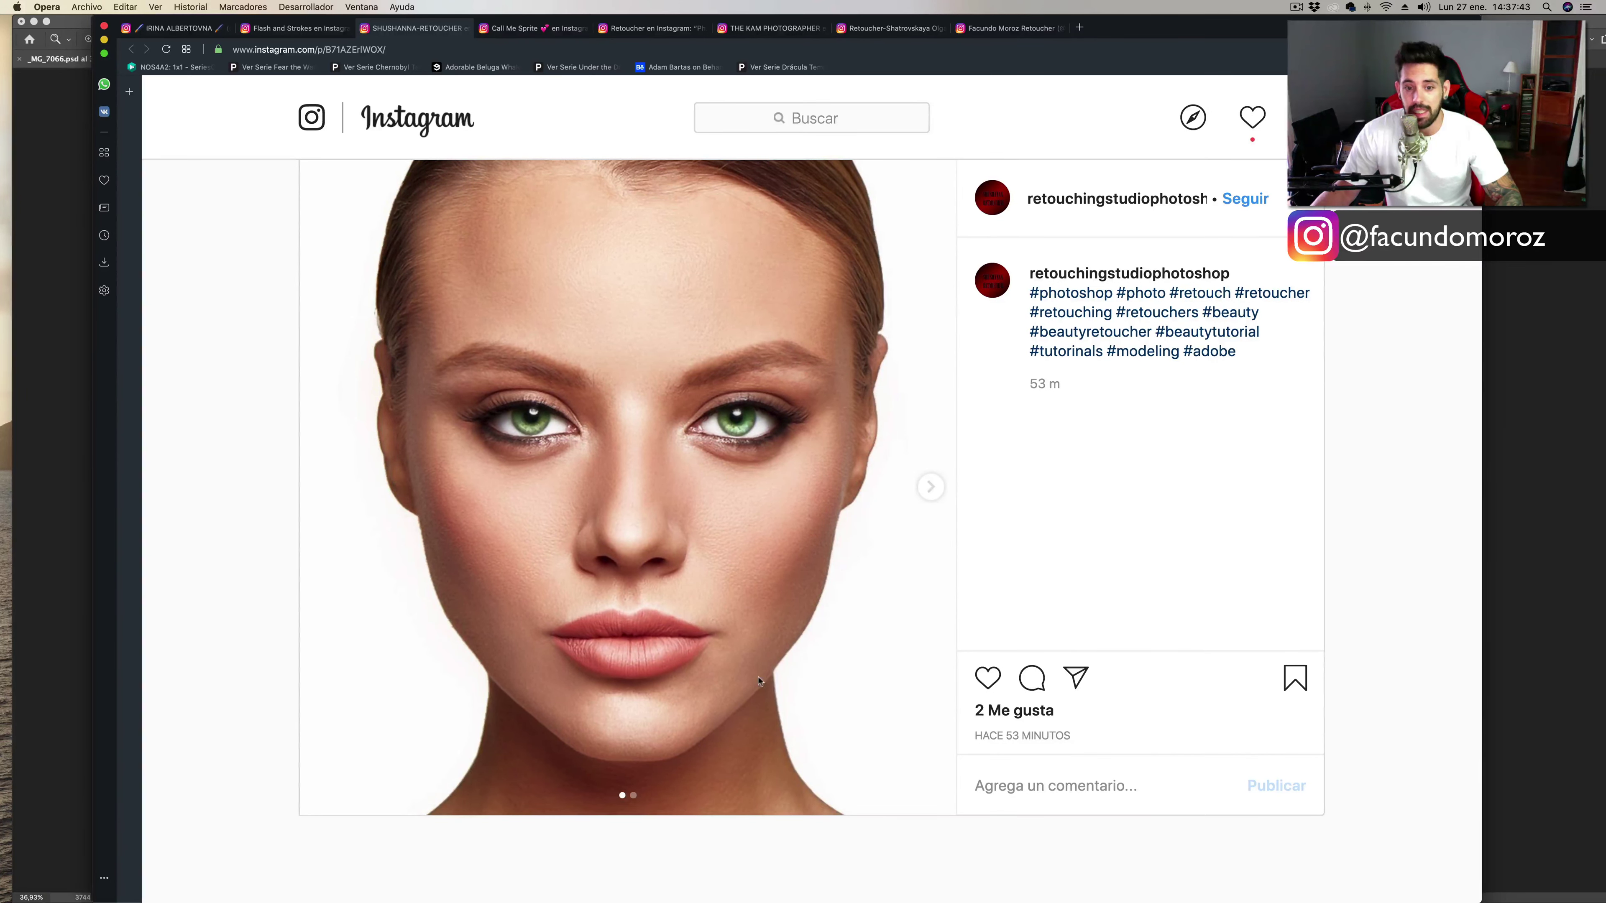
click(932, 492)
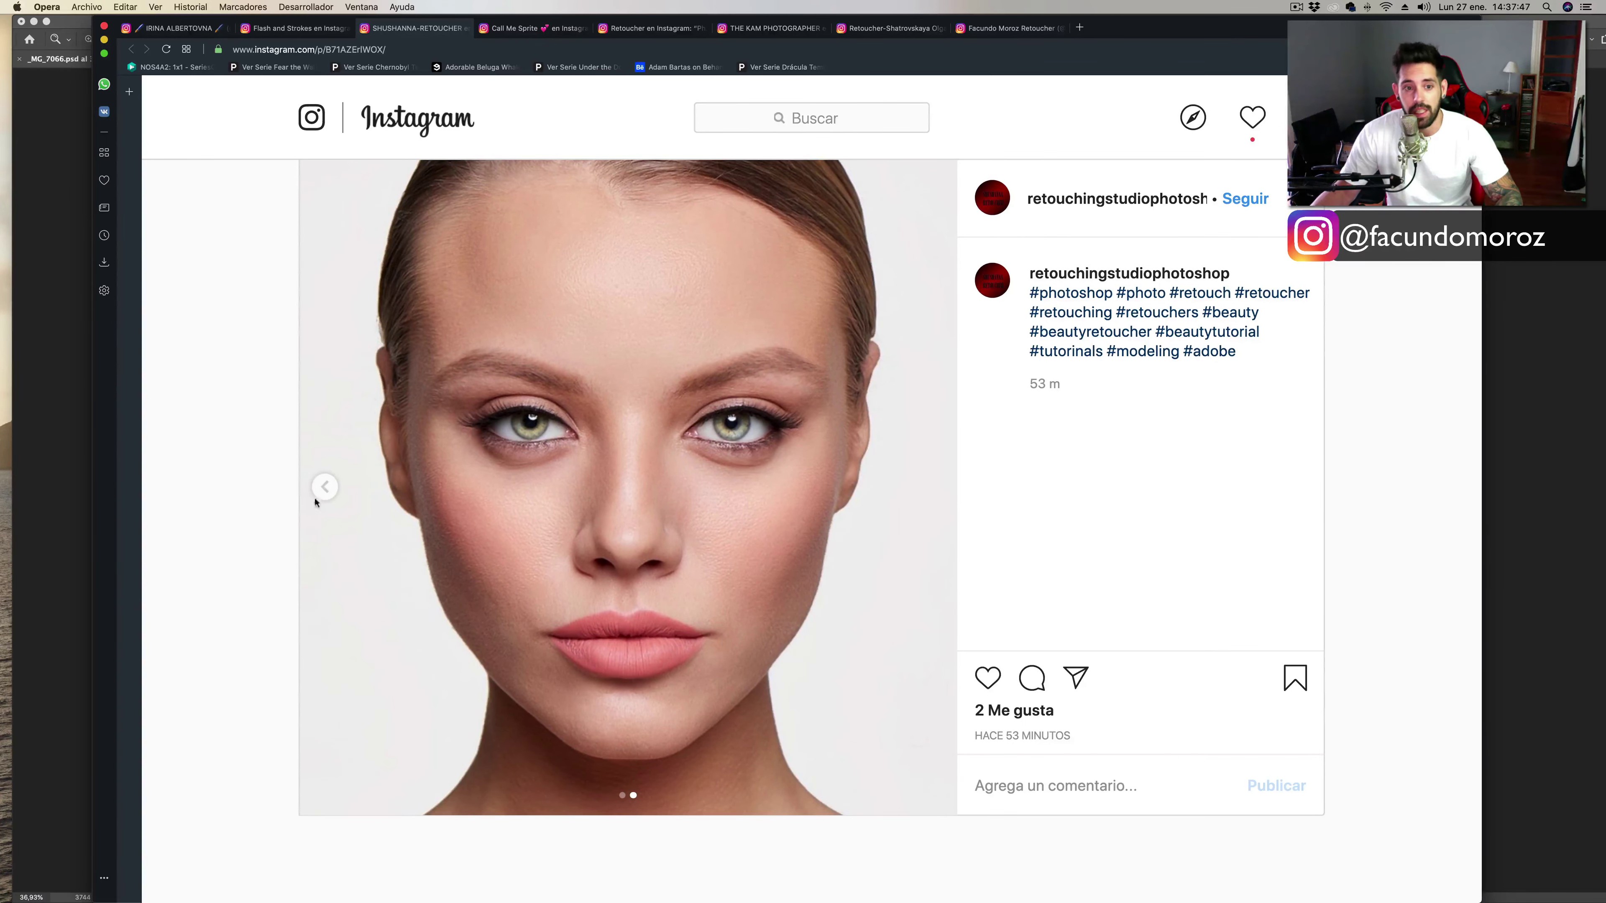
click(324, 487)
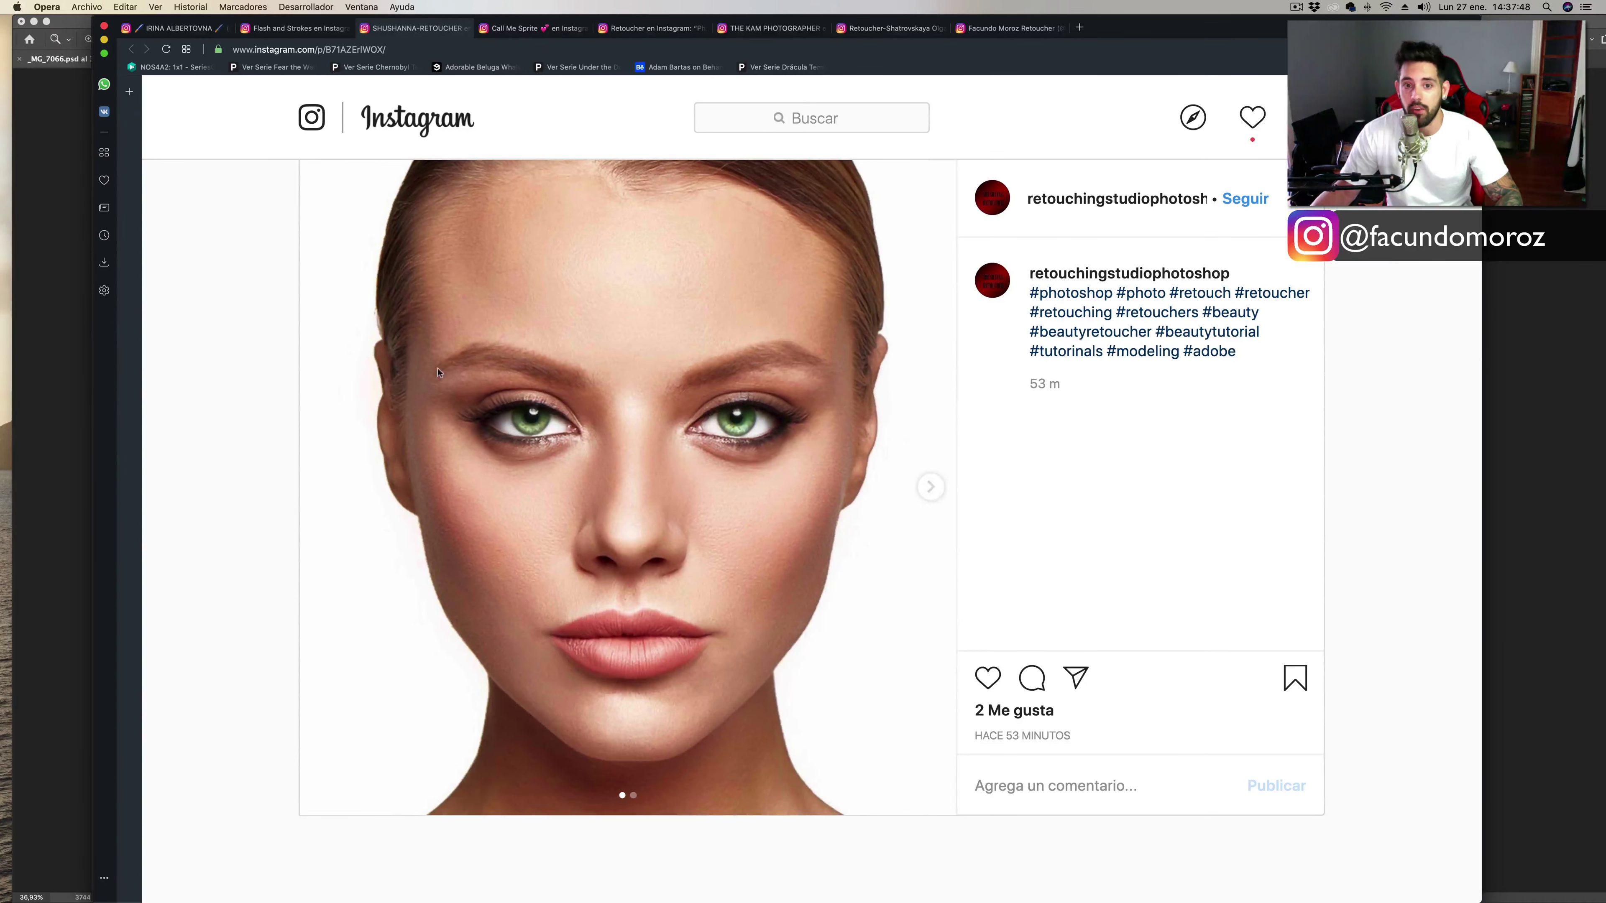
Screenshot the blue-lipstick makeup post with Cmd+Shift+4 and drop it onto Photoshop's Dock icon.
click(519, 33)
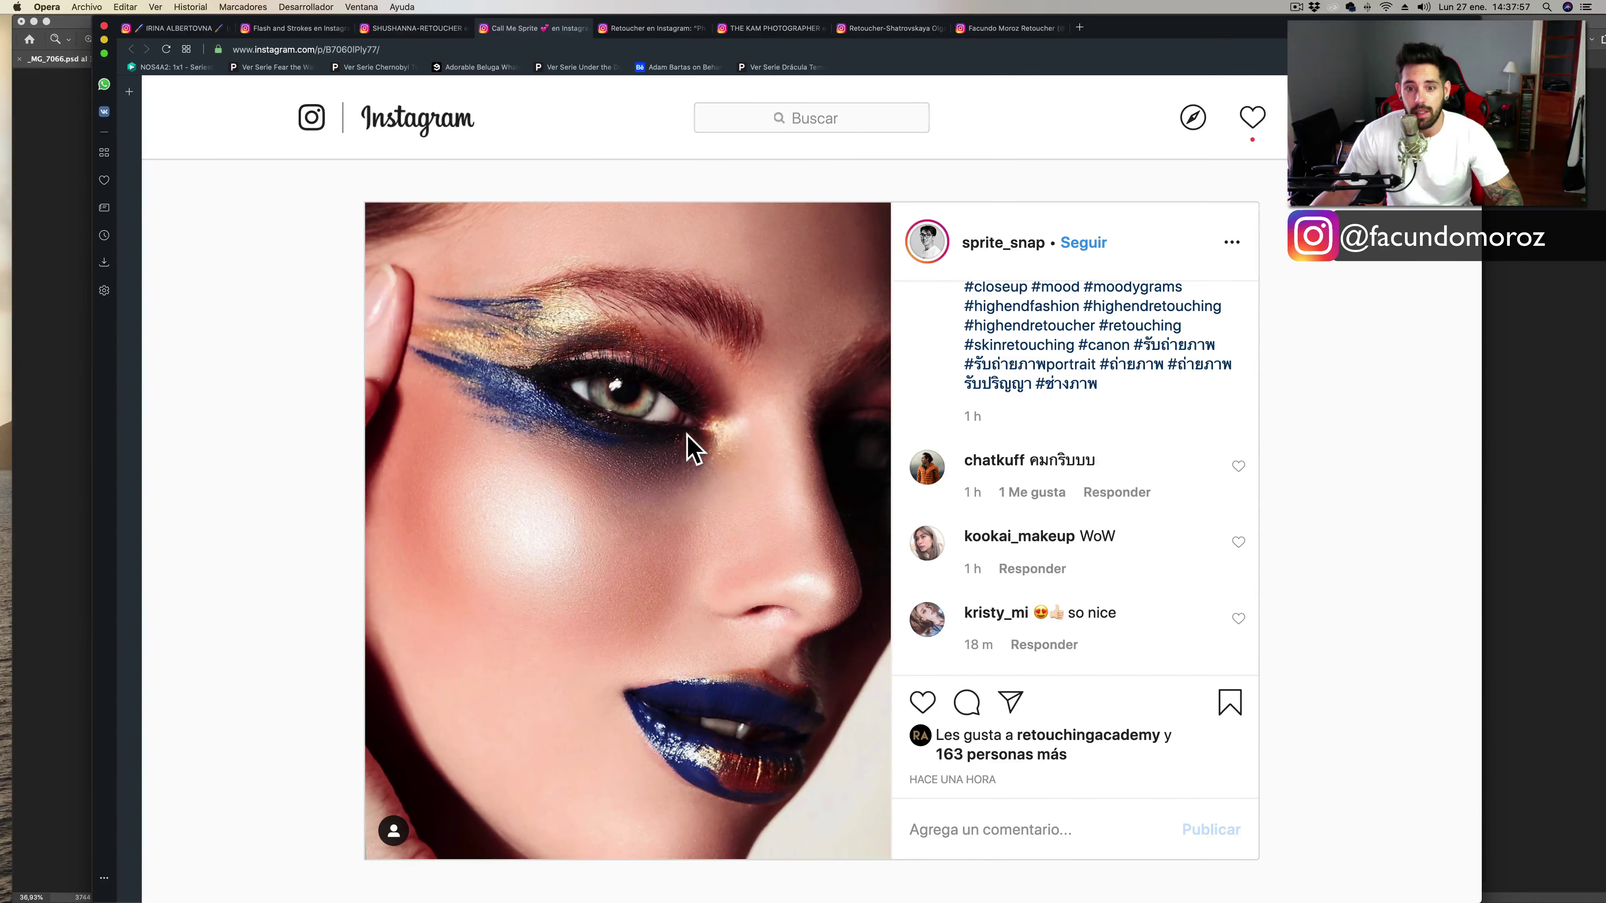
scroll(699, 449, down, 1)
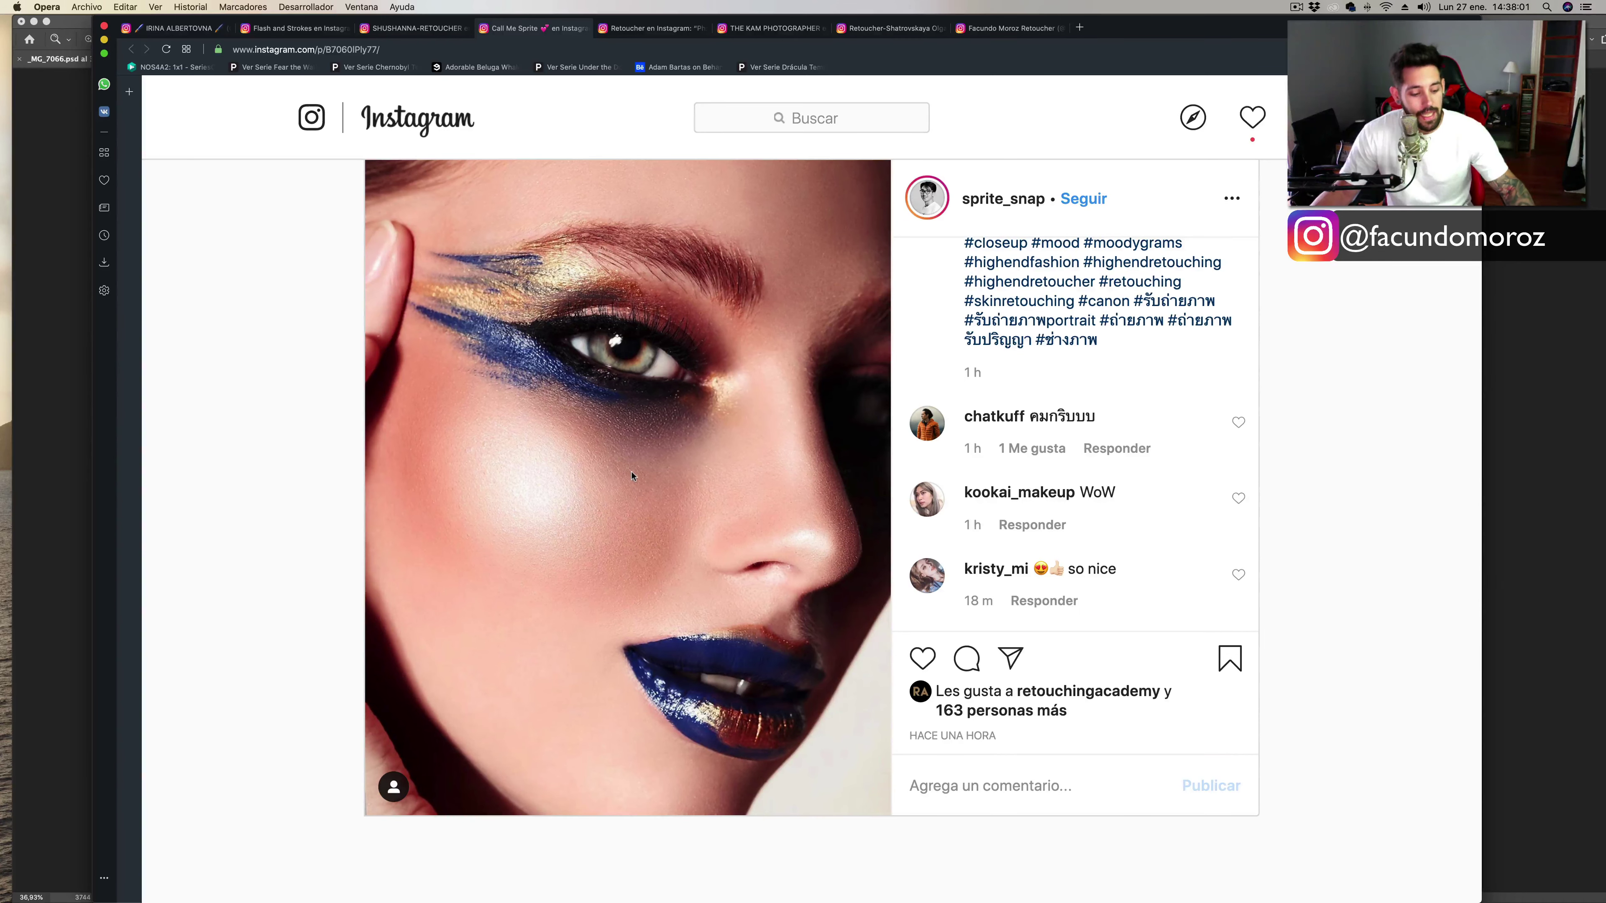
key(super+shift+4)
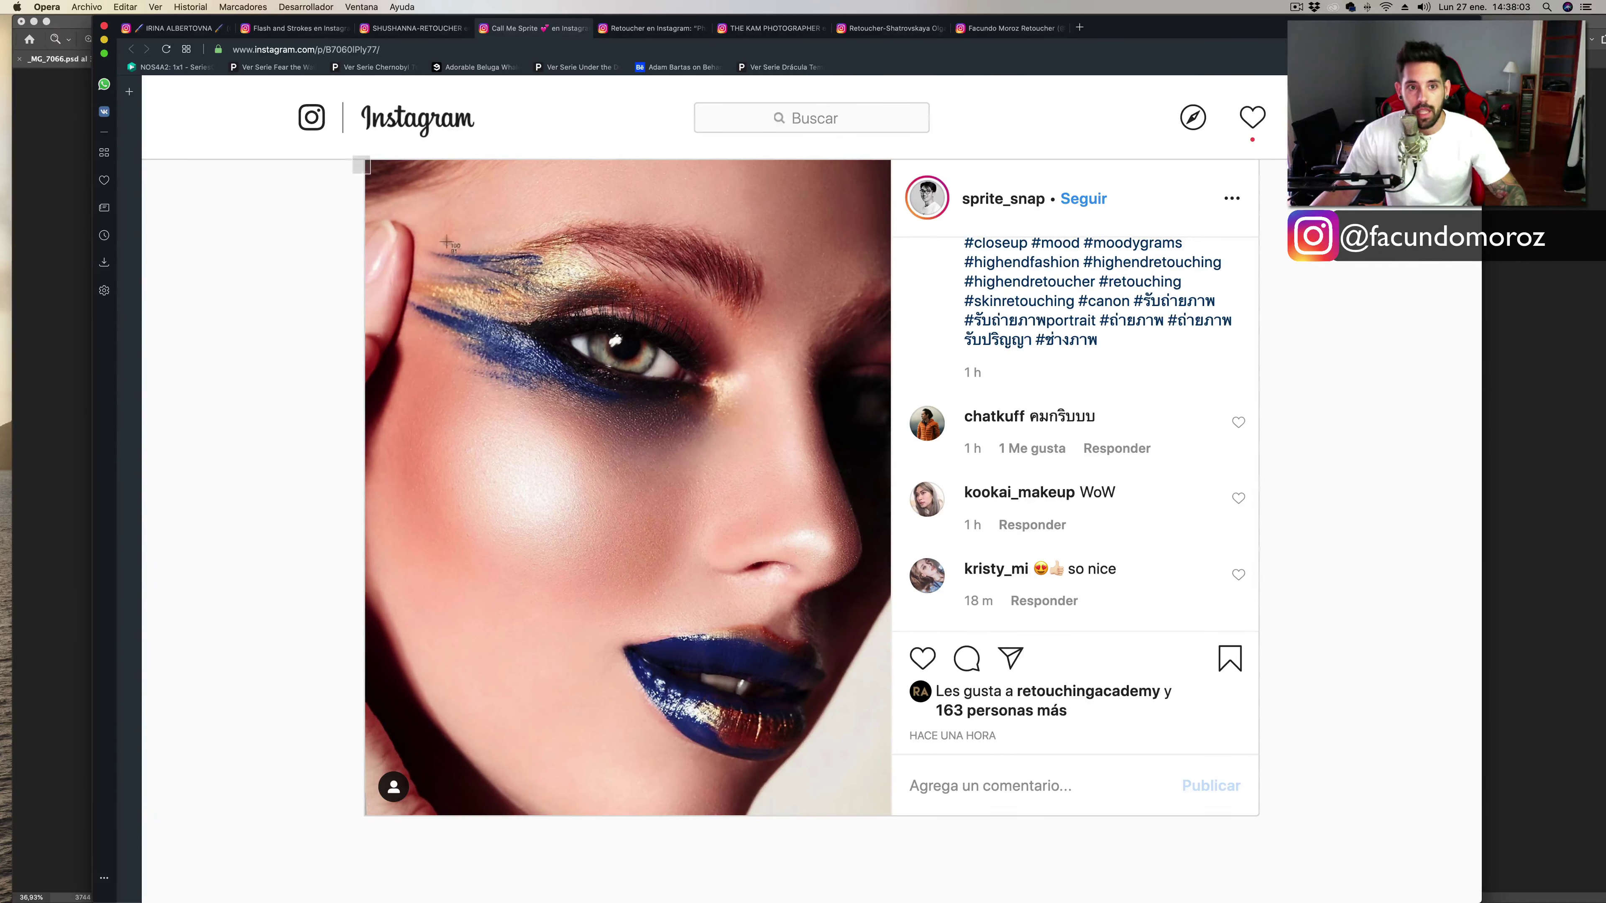
drag(352, 155, 939, 858)
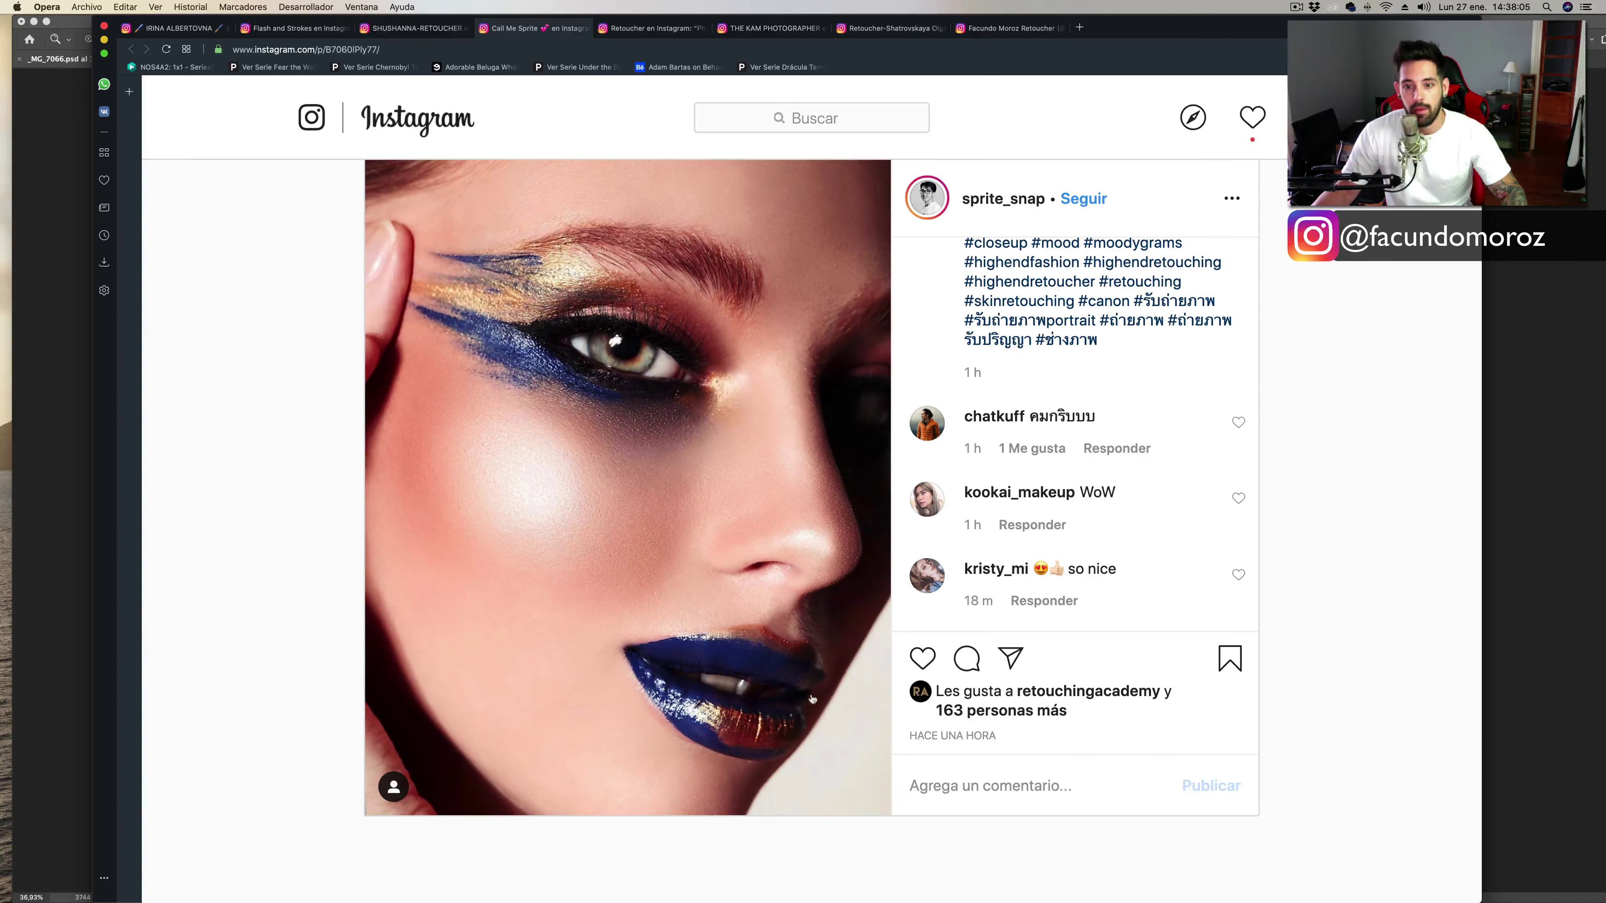
drag(1524, 848, 5, 280)
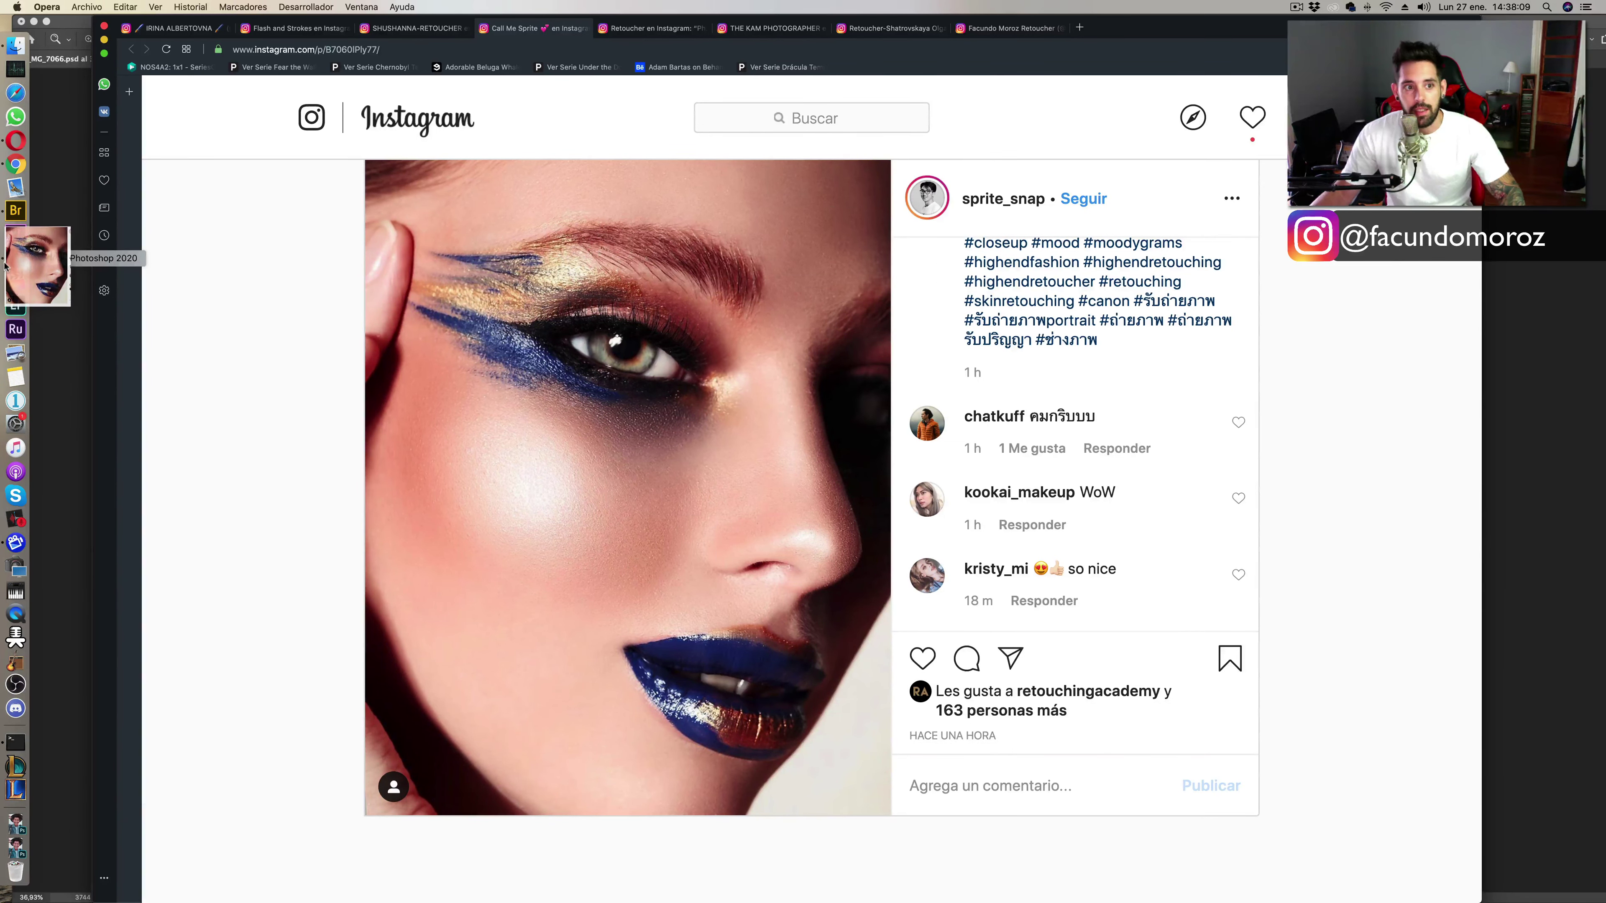
drag(5, 280, 13, 260)
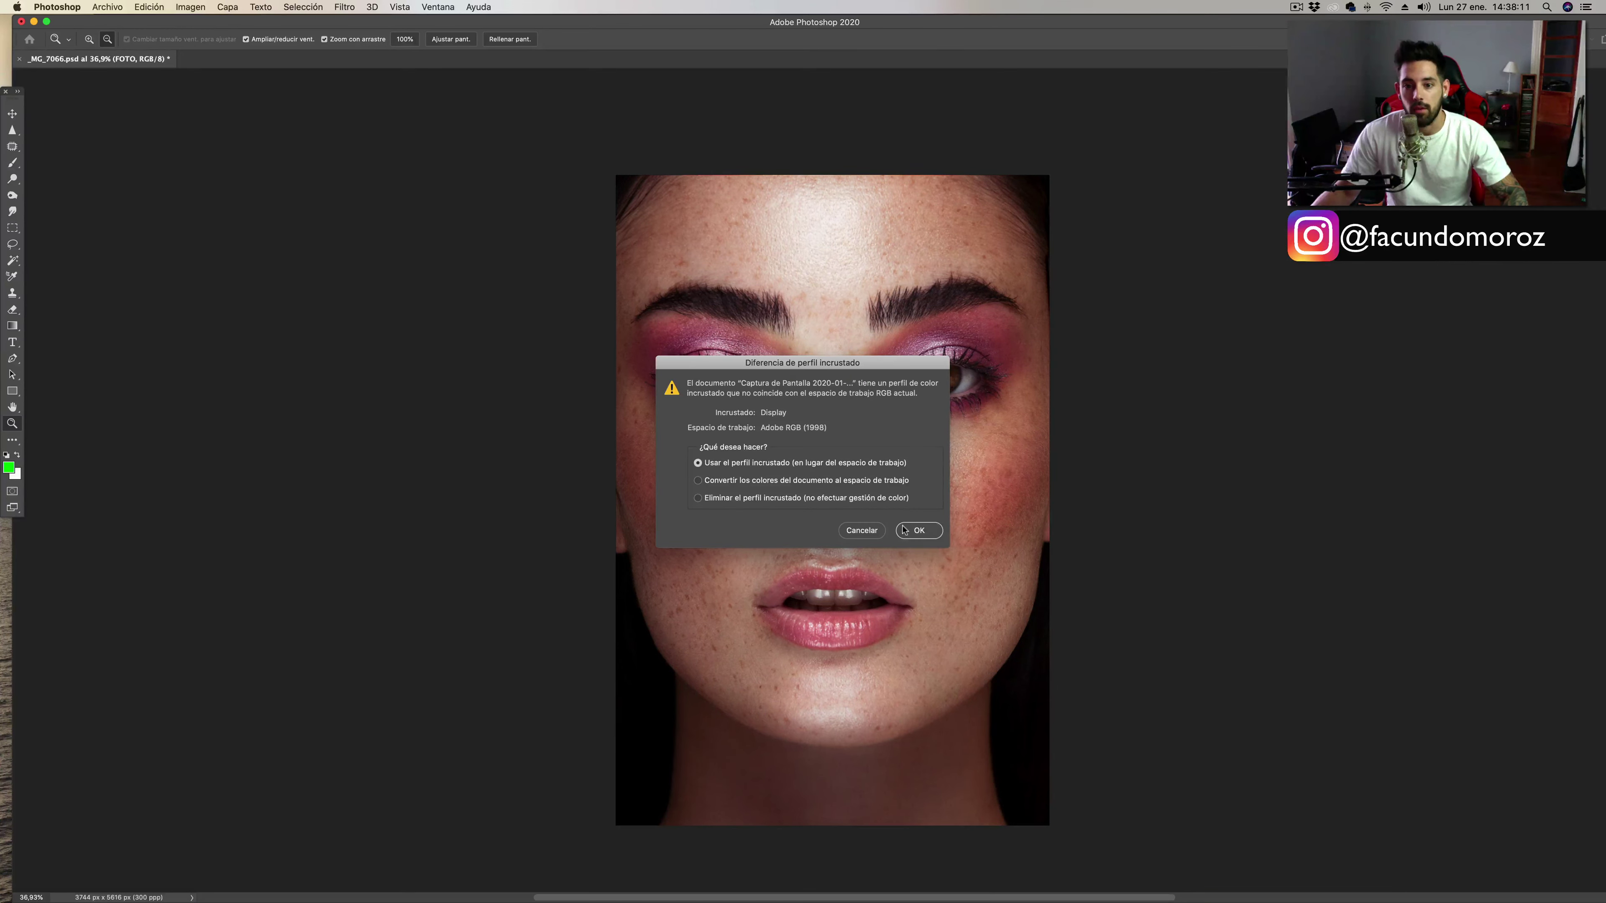
Open the screenshot keeping its embedded profile, then circle cheek spots and a crossed spot beside the nostril.
click(898, 526)
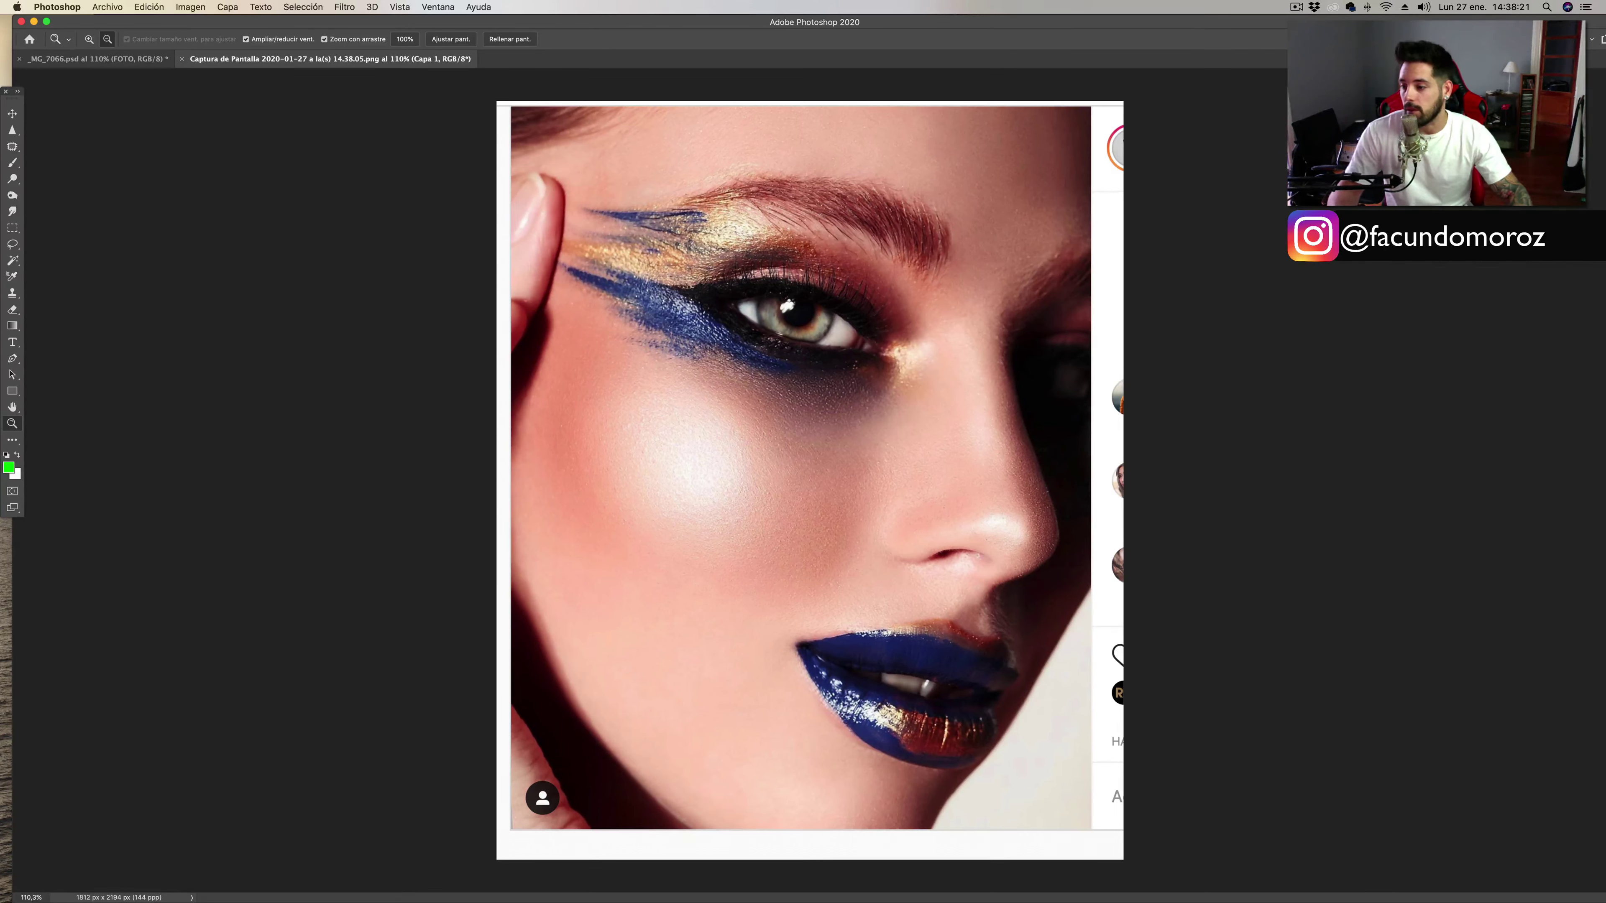
key(b)
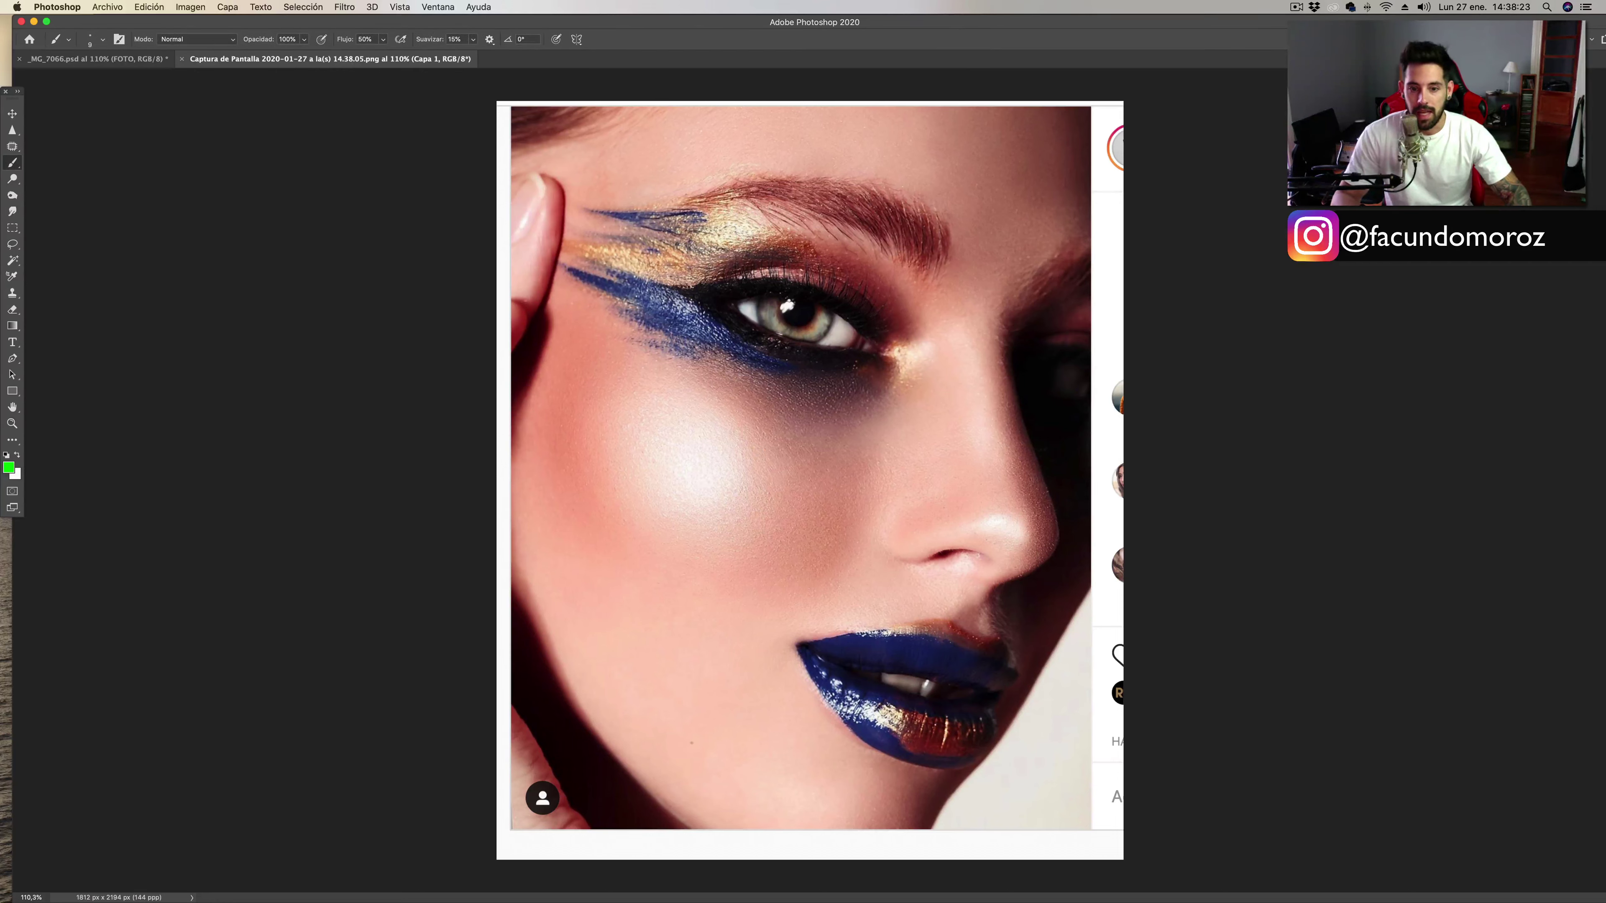
drag(691, 738, 692, 734)
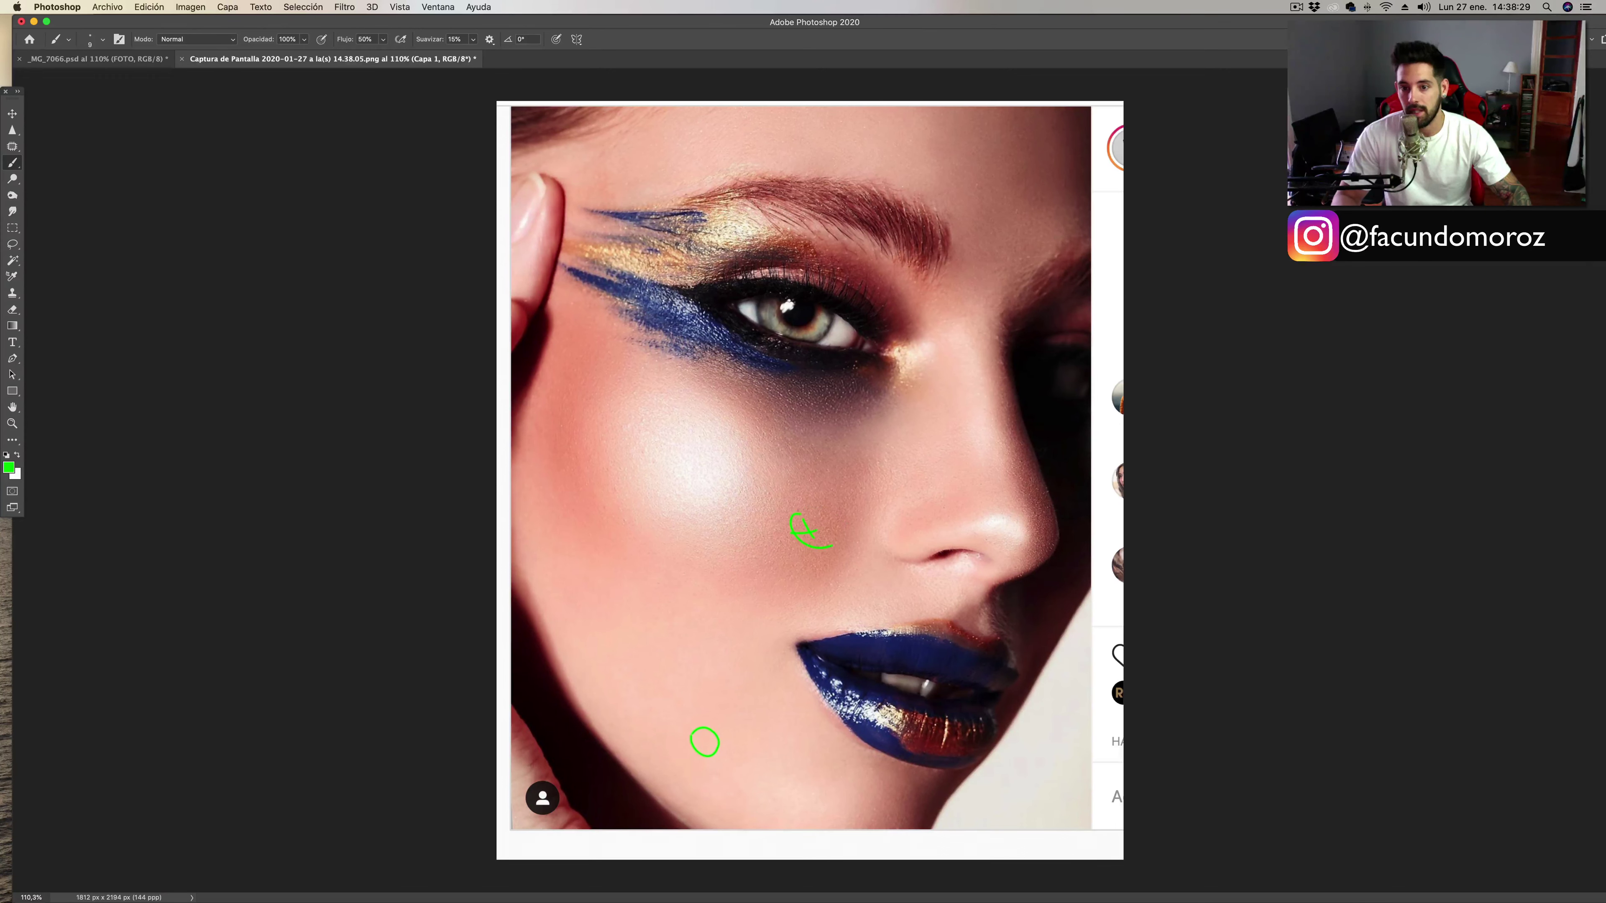
drag(832, 546, 799, 512)
mouse_move(1030, 501)
mouse_down()
mouse_move(1038, 525)
mouse_move(1032, 493)
mouse_up()
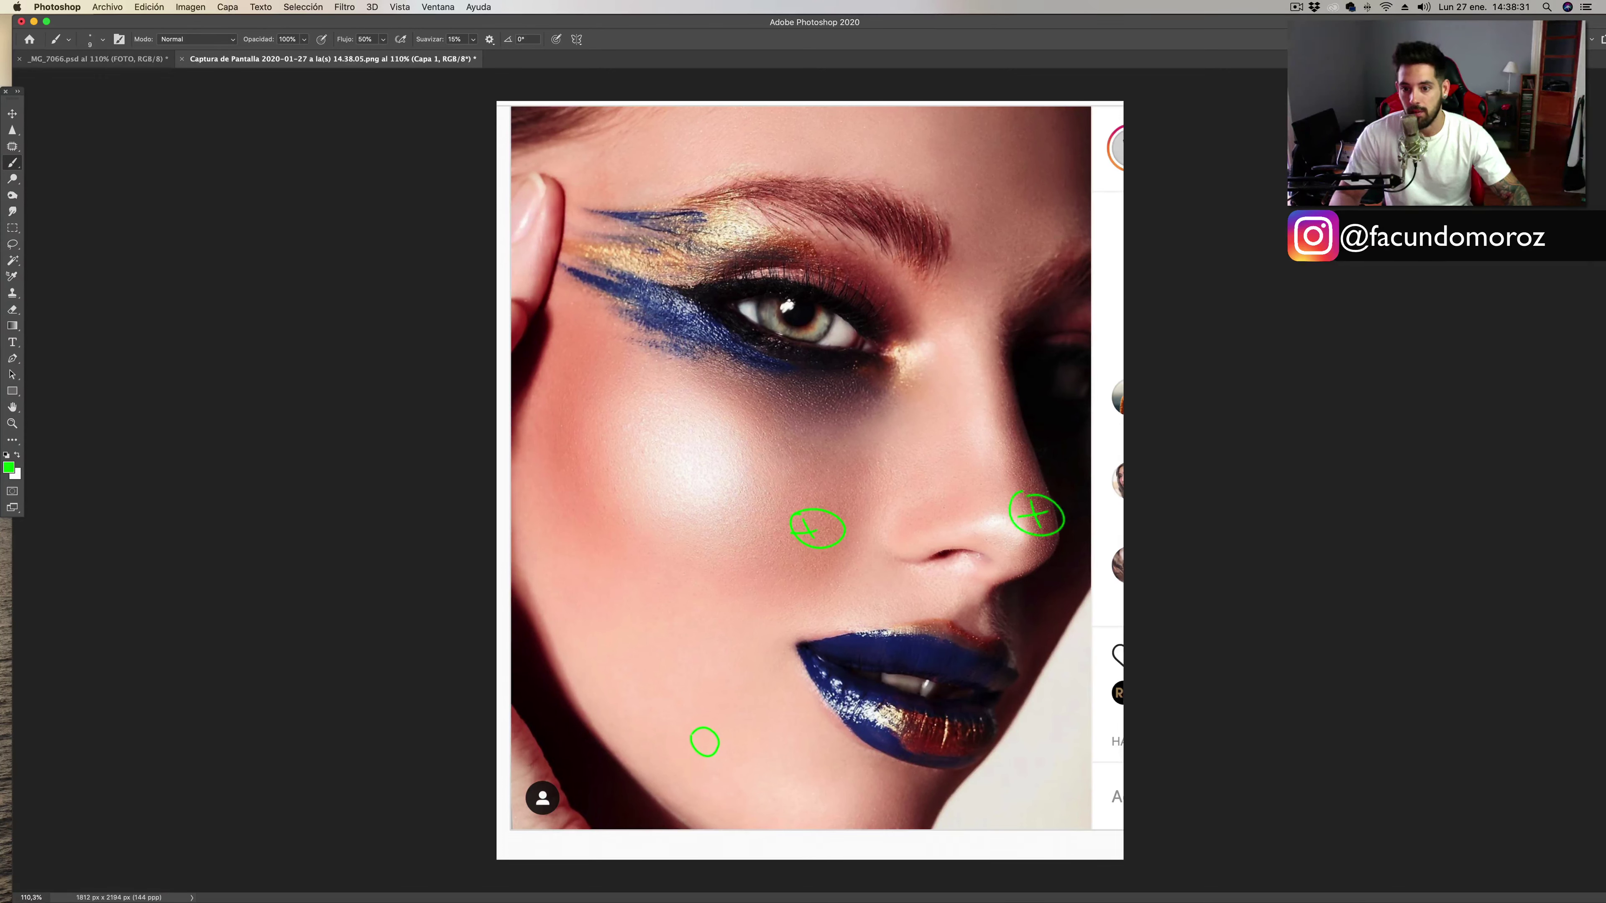
drag(1028, 562, 1060, 561)
drag(1044, 546, 1022, 551)
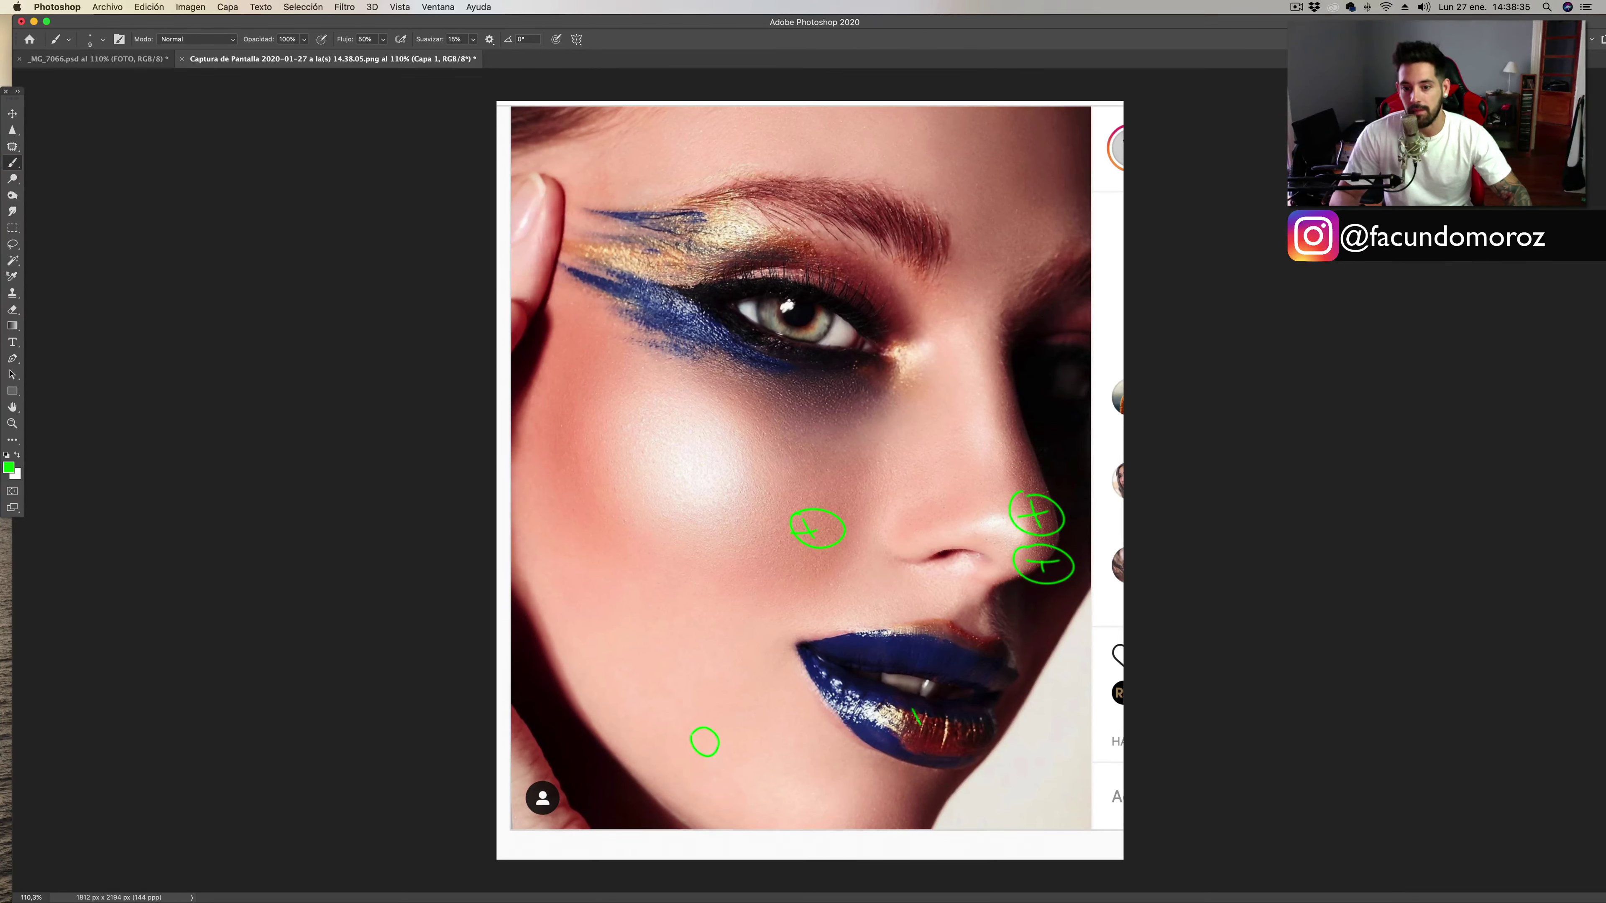
Cross and circle marks on the lower lip and brow, and draw a green curve across the cheek.
mouse_move(904, 719)
mouse_down()
mouse_move(935, 704)
mouse_move(976, 721)
mouse_up()
drag(923, 693, 935, 691)
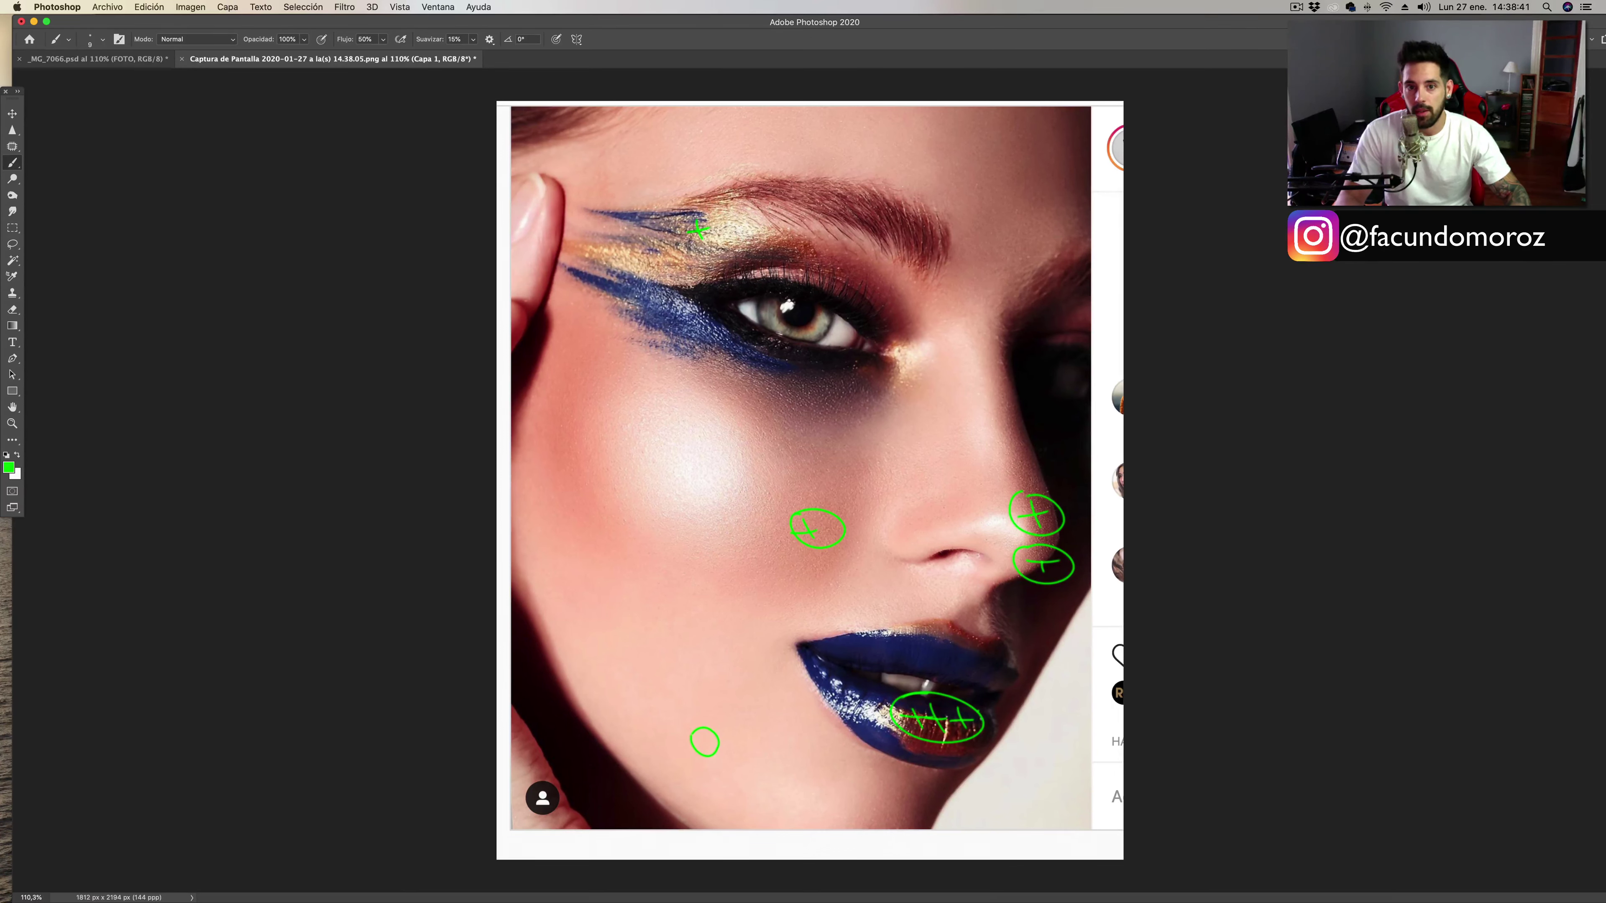
drag(690, 231, 711, 227)
drag(698, 214, 841, 215)
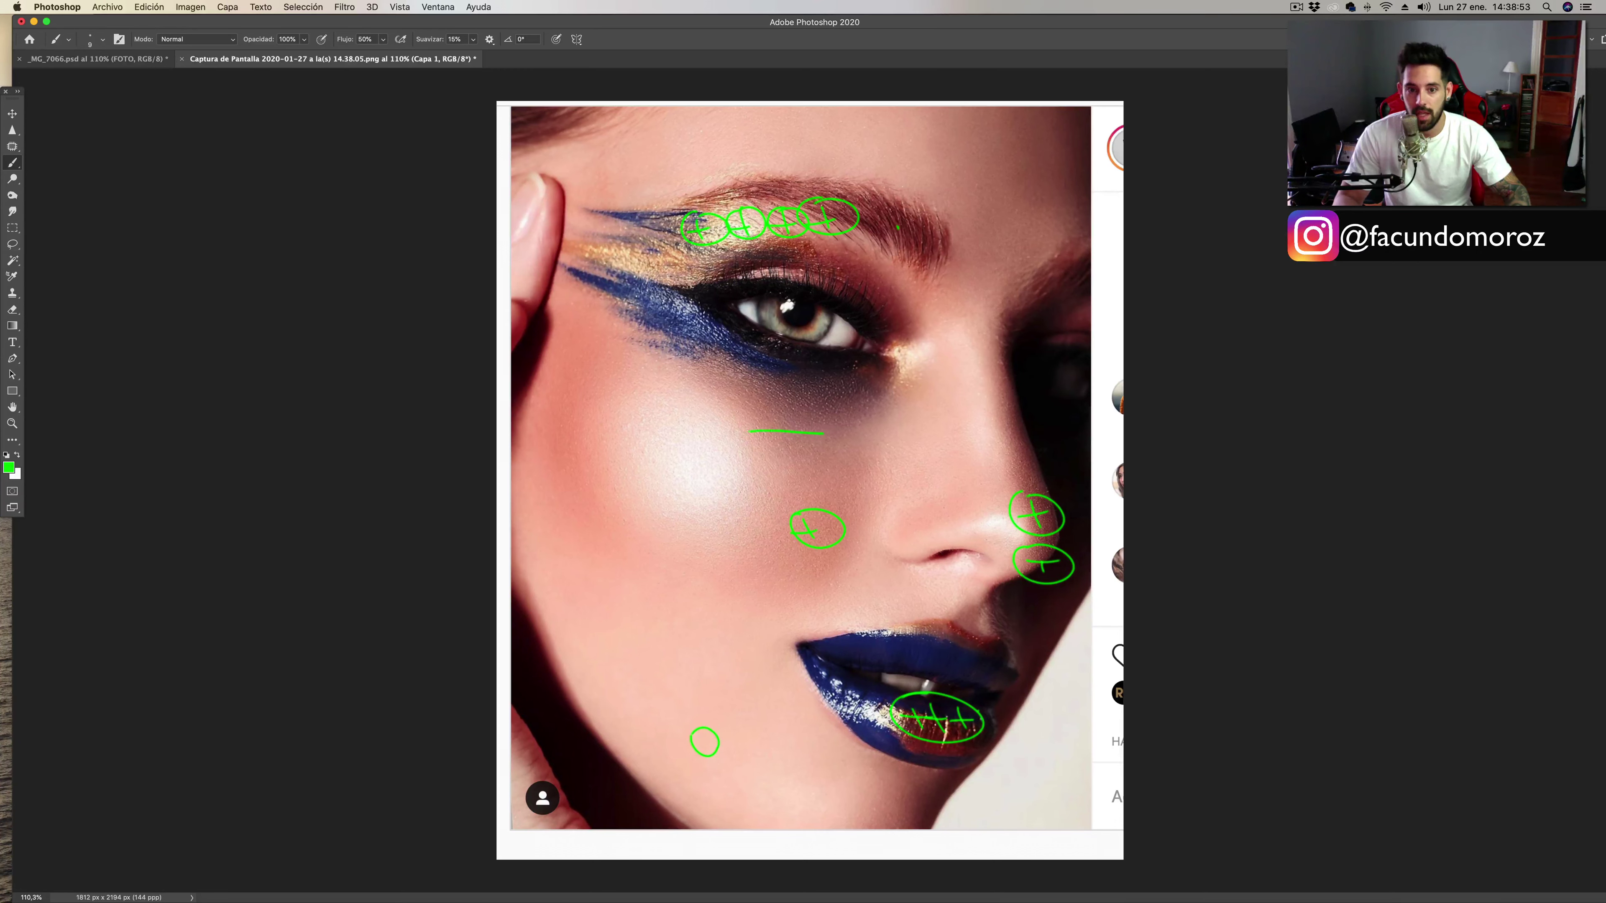
drag(751, 431, 594, 500)
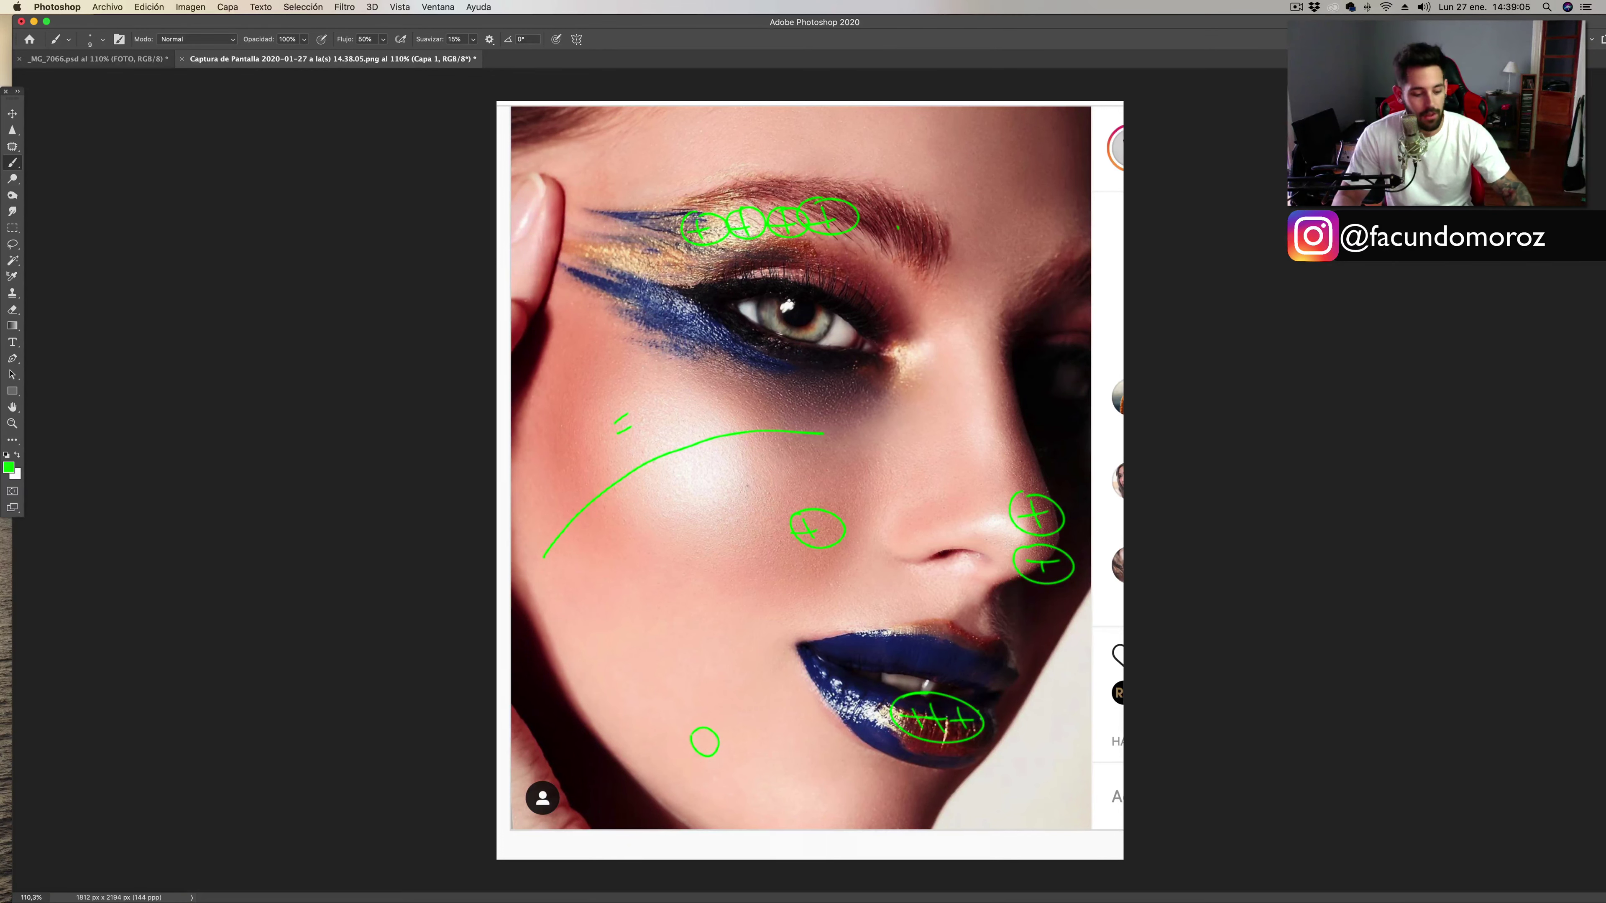
Zoom in and paint a green oval ending the cheek curve plus a large ellipse around the eye and brow.
key(z)
click(809, 496)
scroll(796, 441, up, 2)
key(b)
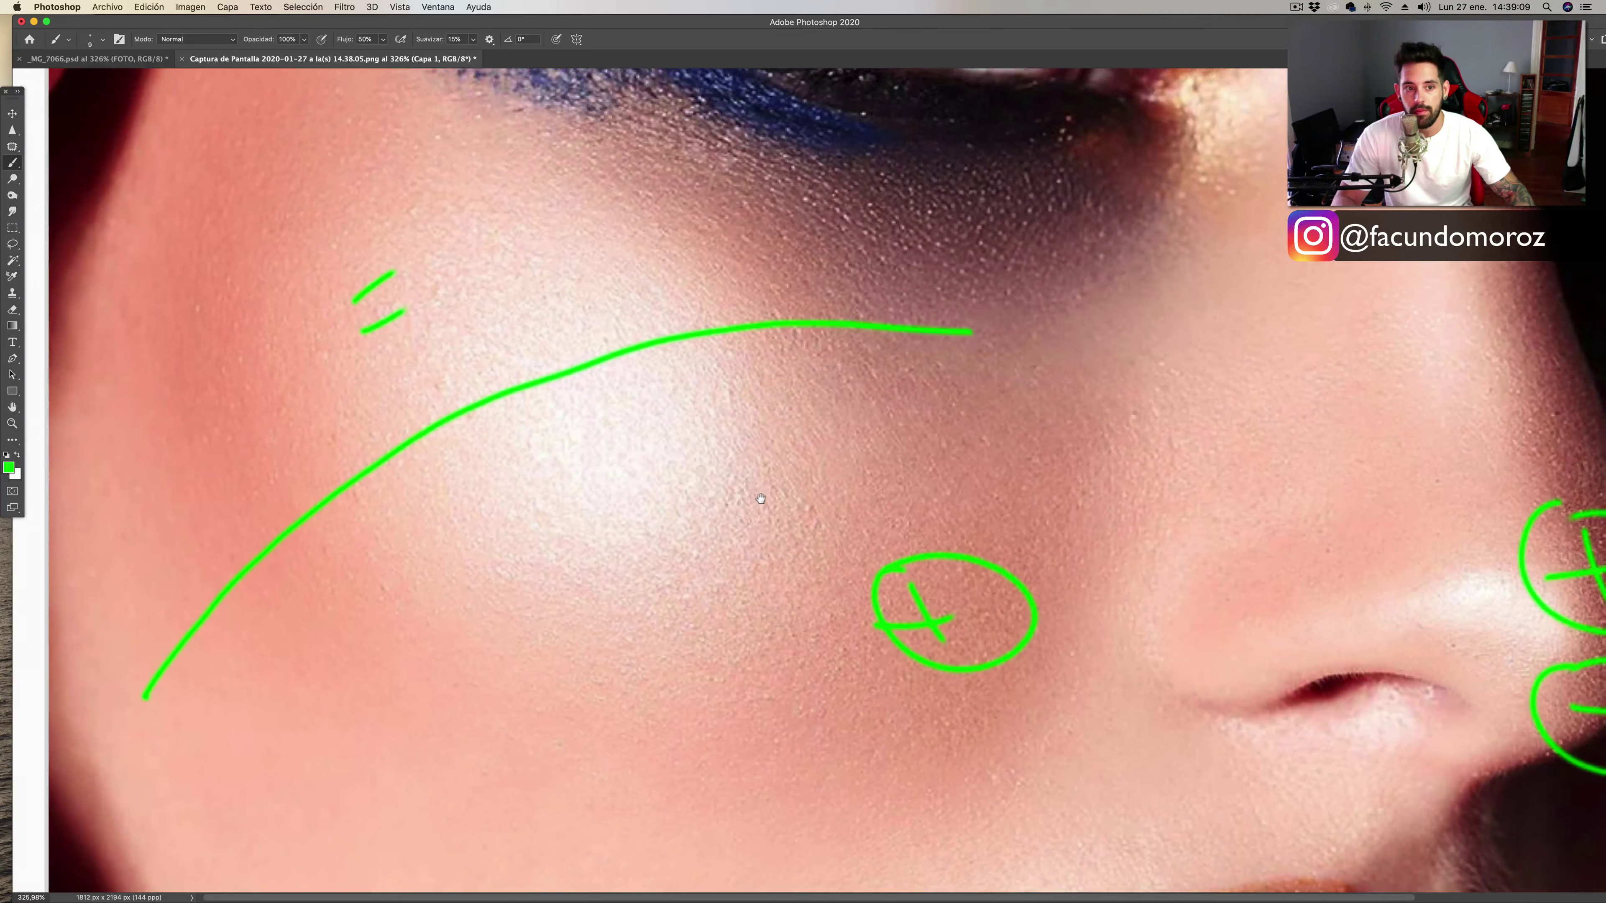
drag(763, 466, 763, 562)
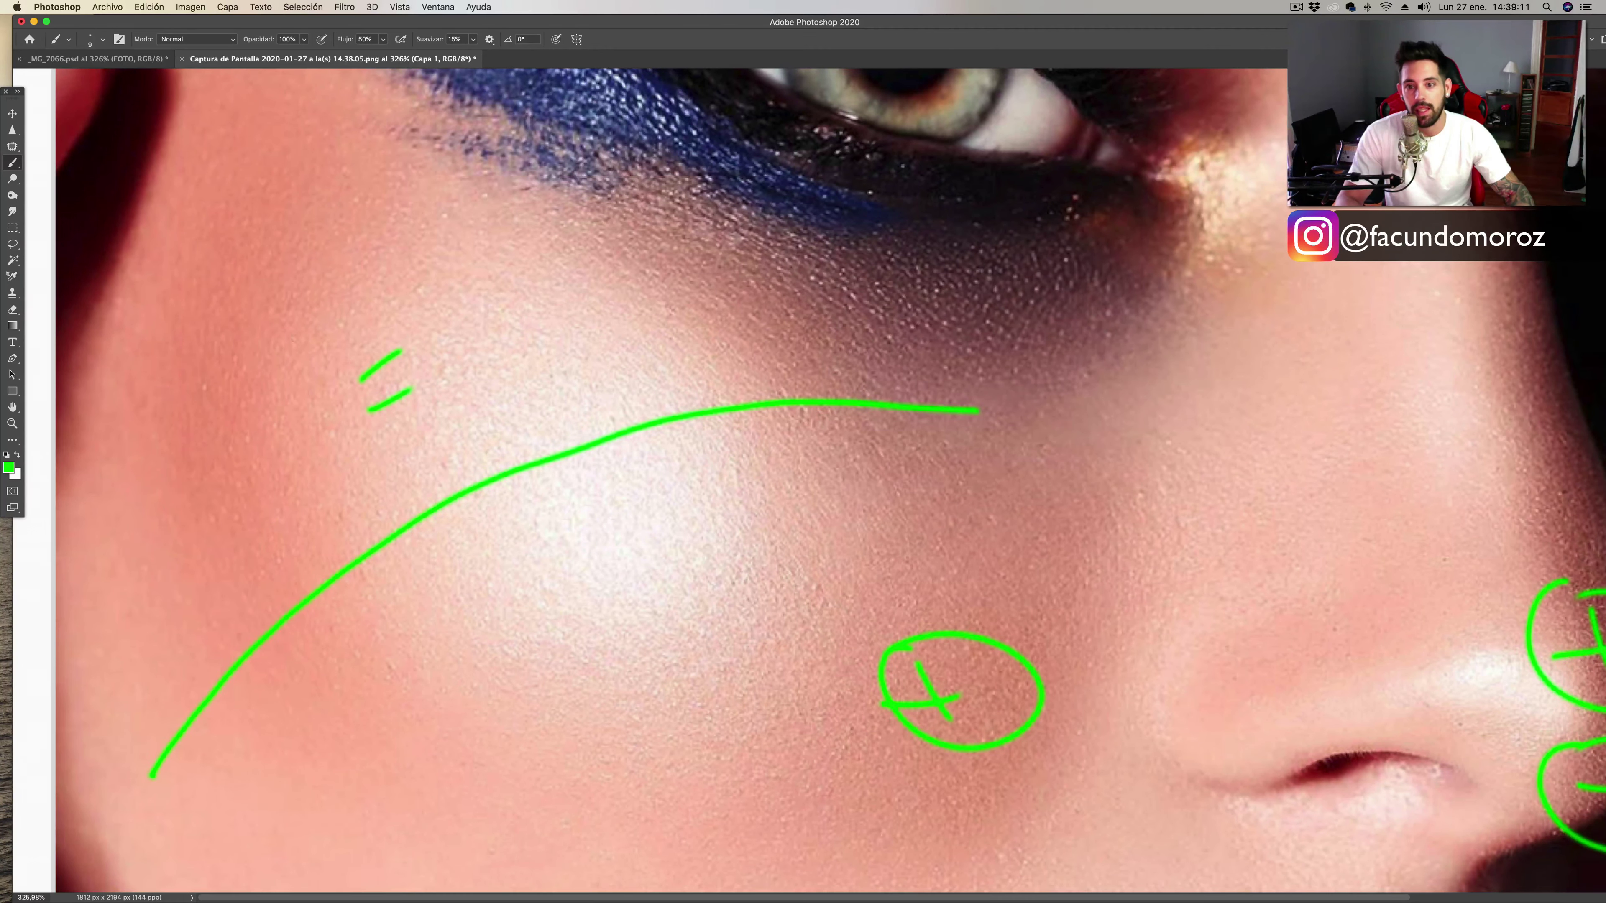
drag(1095, 408, 903, 486)
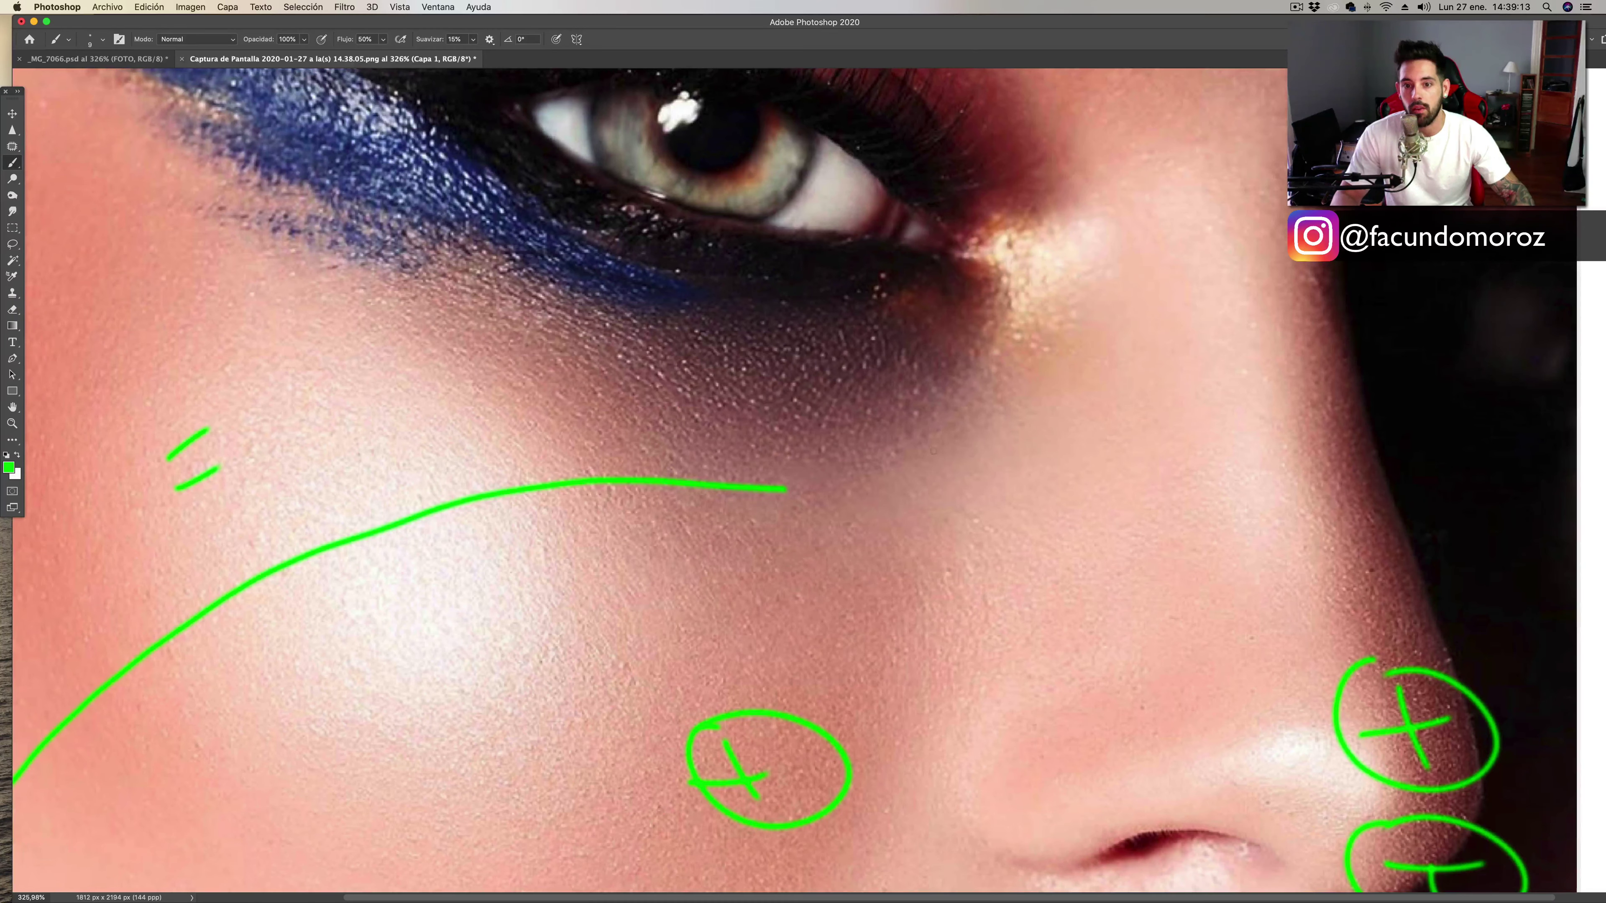
drag(935, 421, 942, 418)
mouse_move(969, 262)
mouse_down()
mouse_move(907, 523)
mouse_move(923, 686)
mouse_up()
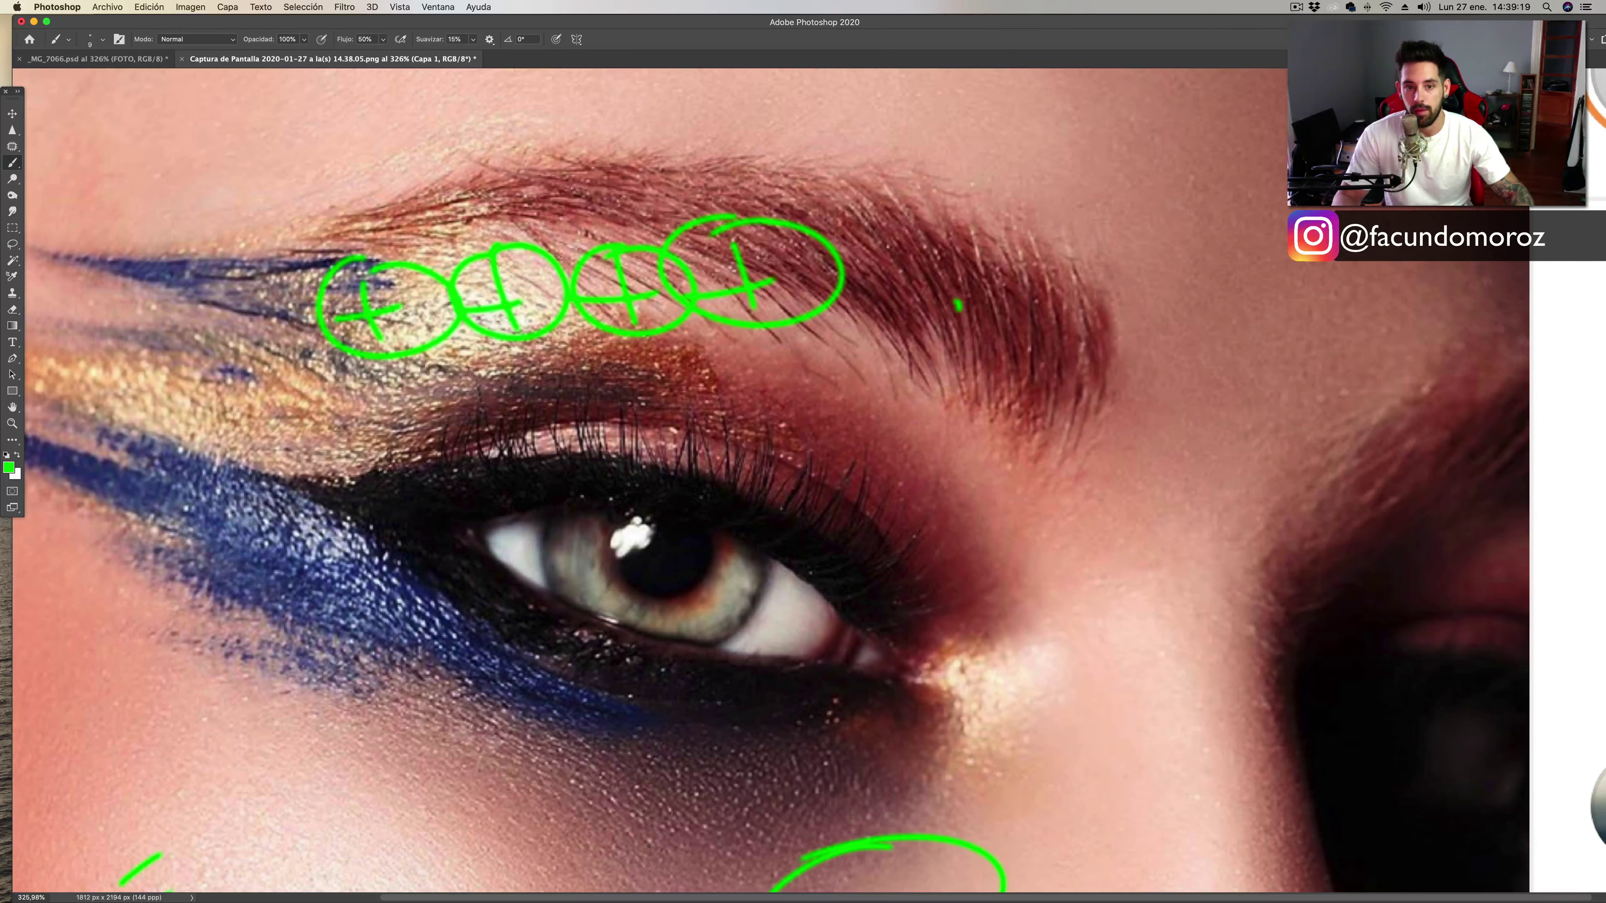
drag(772, 265, 412, 323)
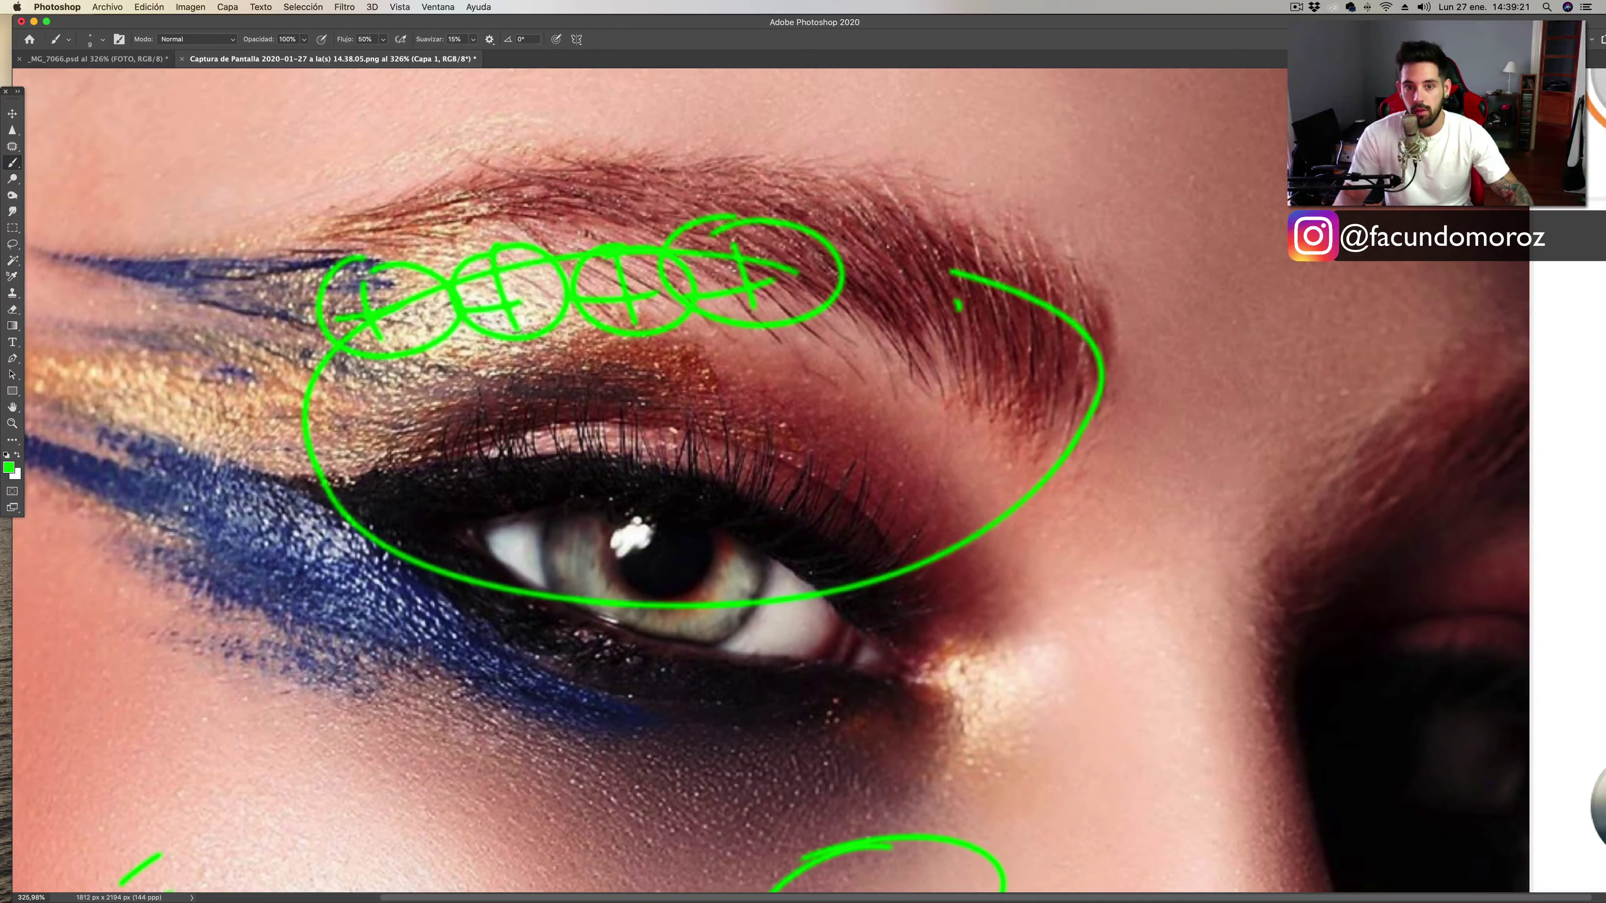
mouse_move(917, 487)
mouse_down()
mouse_move(785, 487)
mouse_move(816, 487)
mouse_up()
On the freckled portrait's Capa 3 layer, hatch both cheeks with green strokes.
key(b)
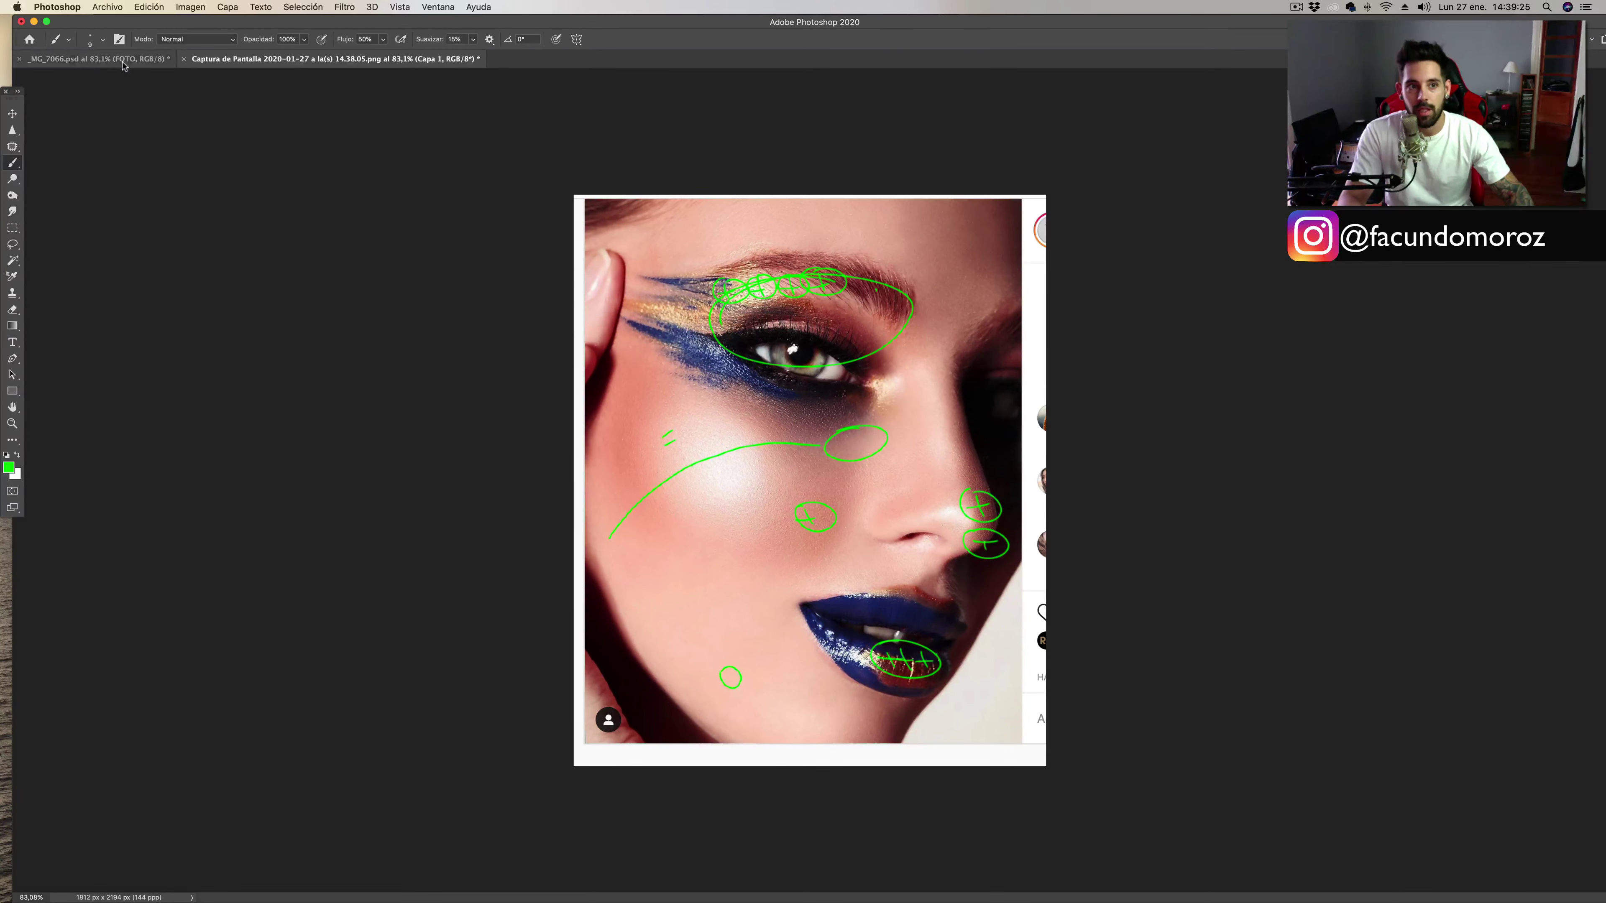
click(123, 59)
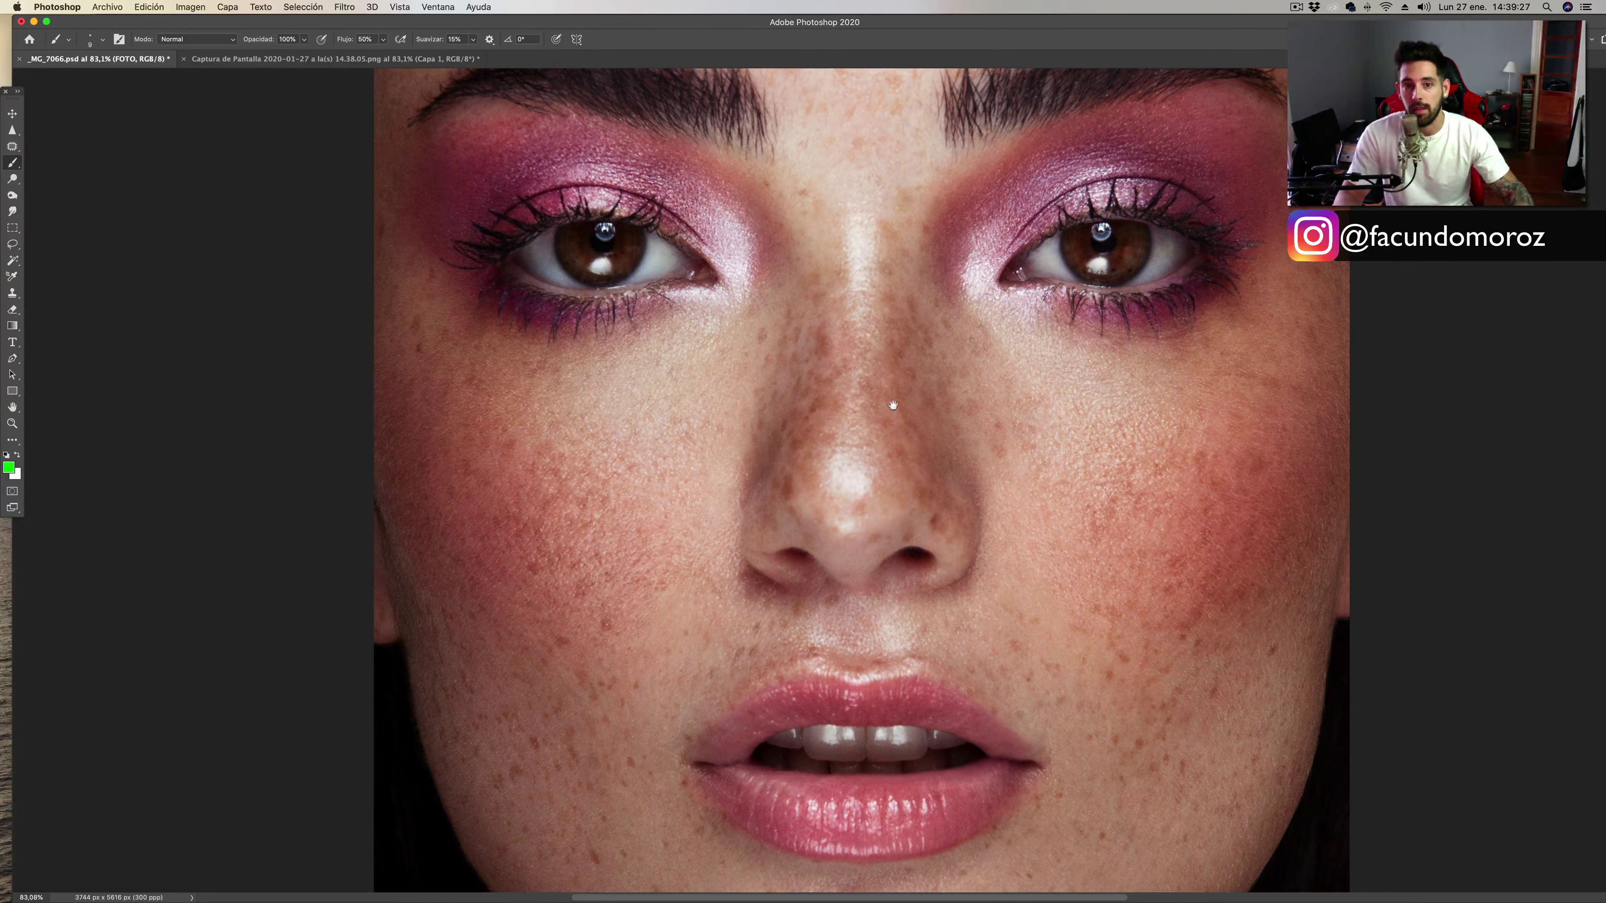
drag(919, 370, 863, 491)
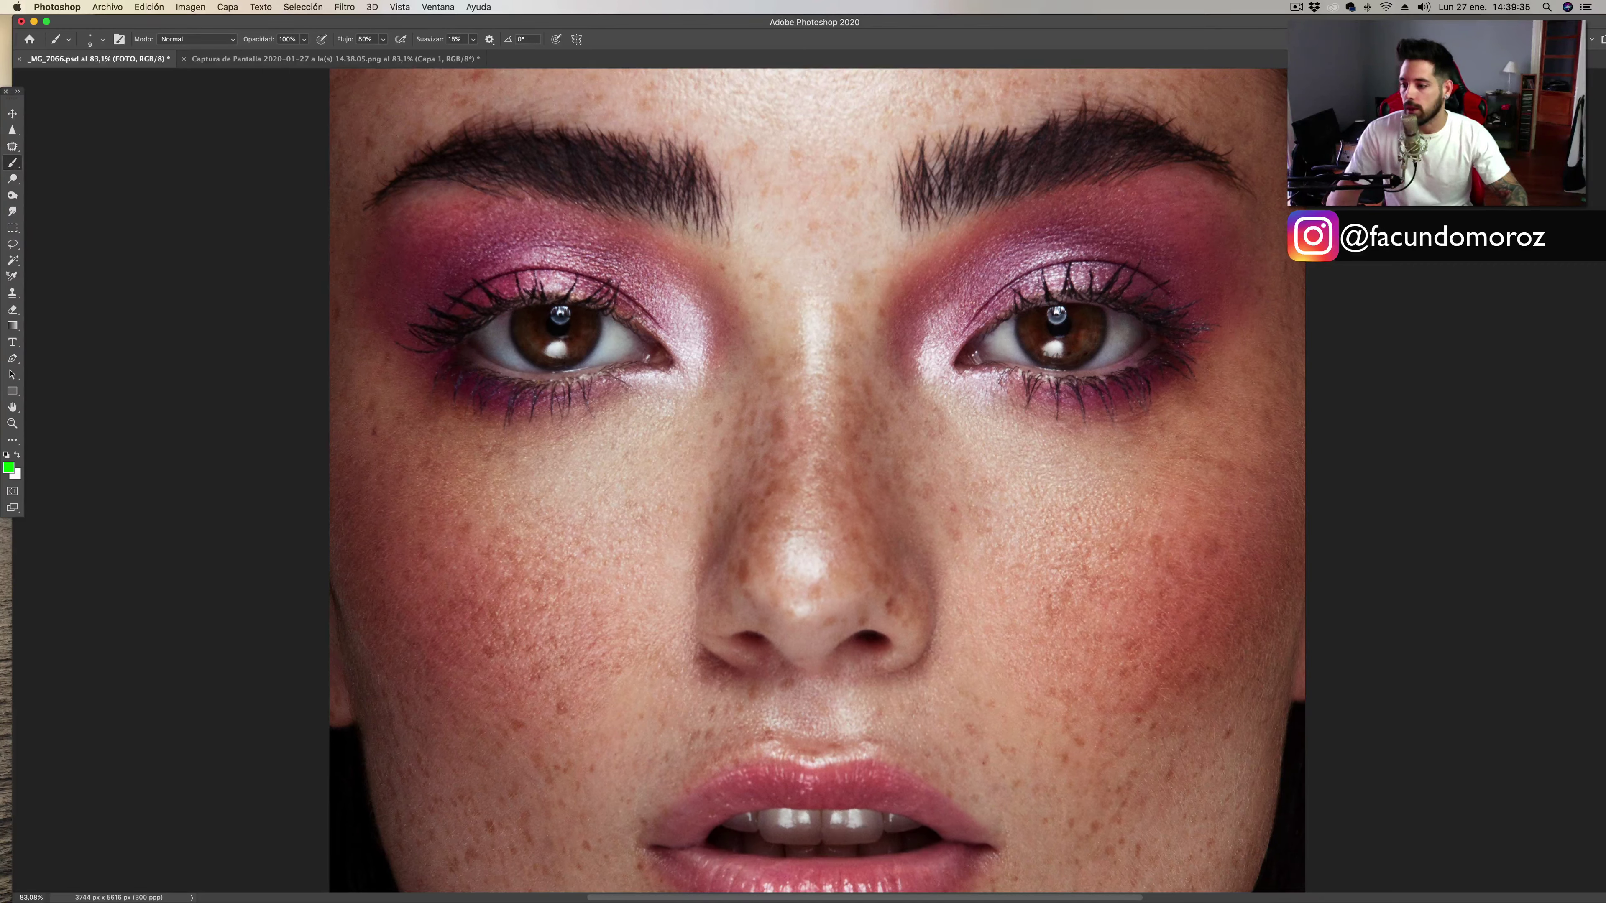
key(ctrl+shift+alt+n)
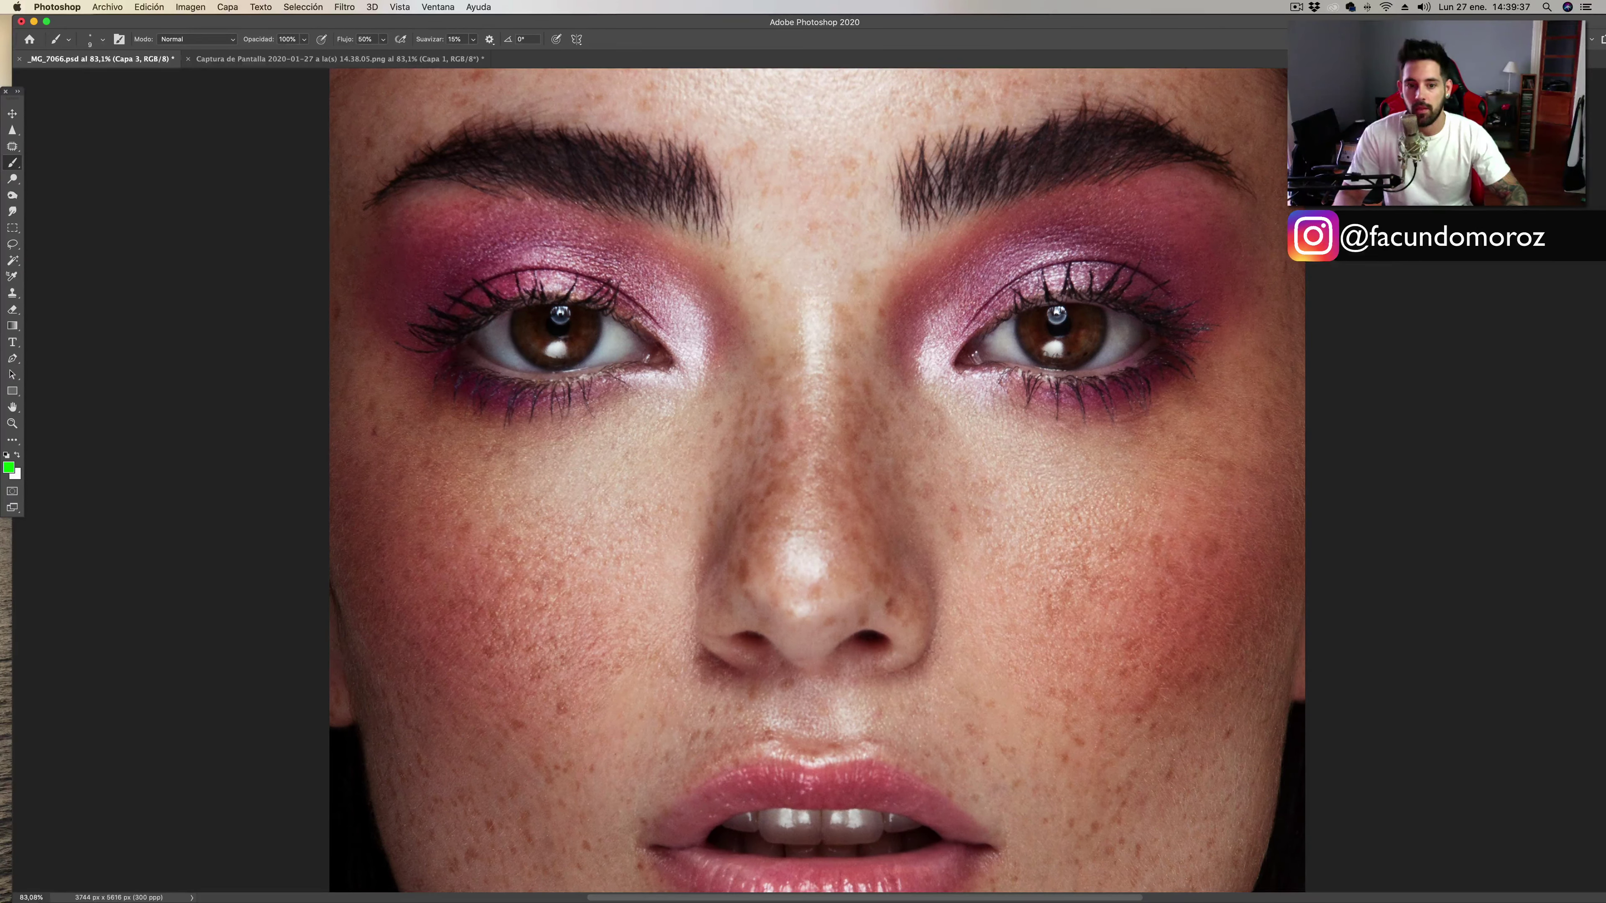
drag(464, 605, 494, 643)
drag(490, 579, 526, 649)
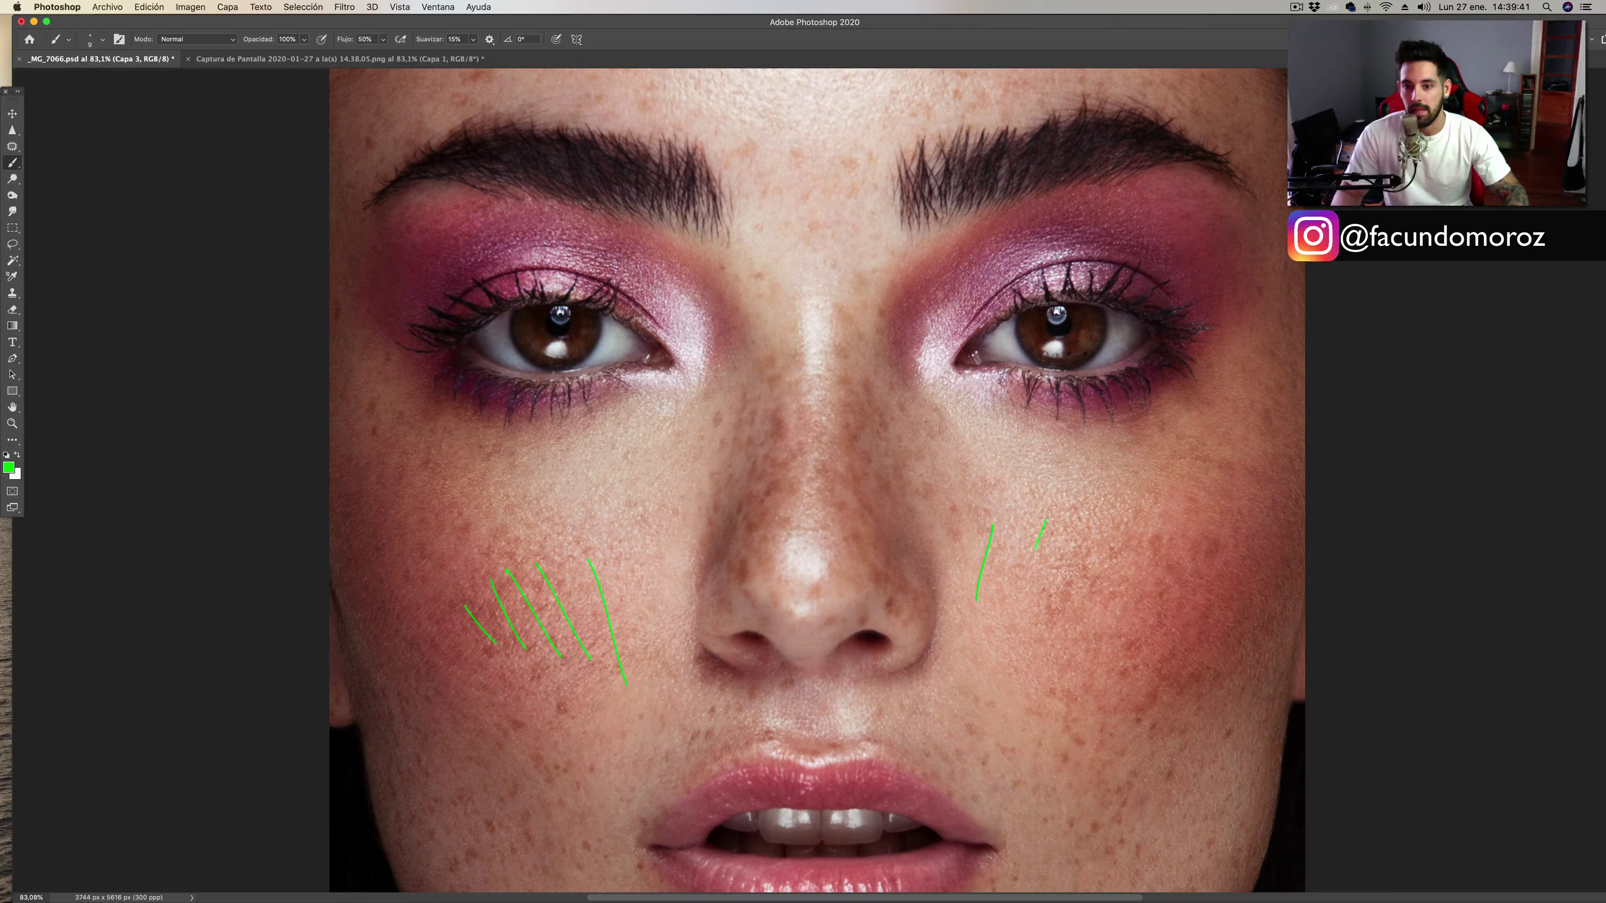
drag(1122, 519, 1086, 652)
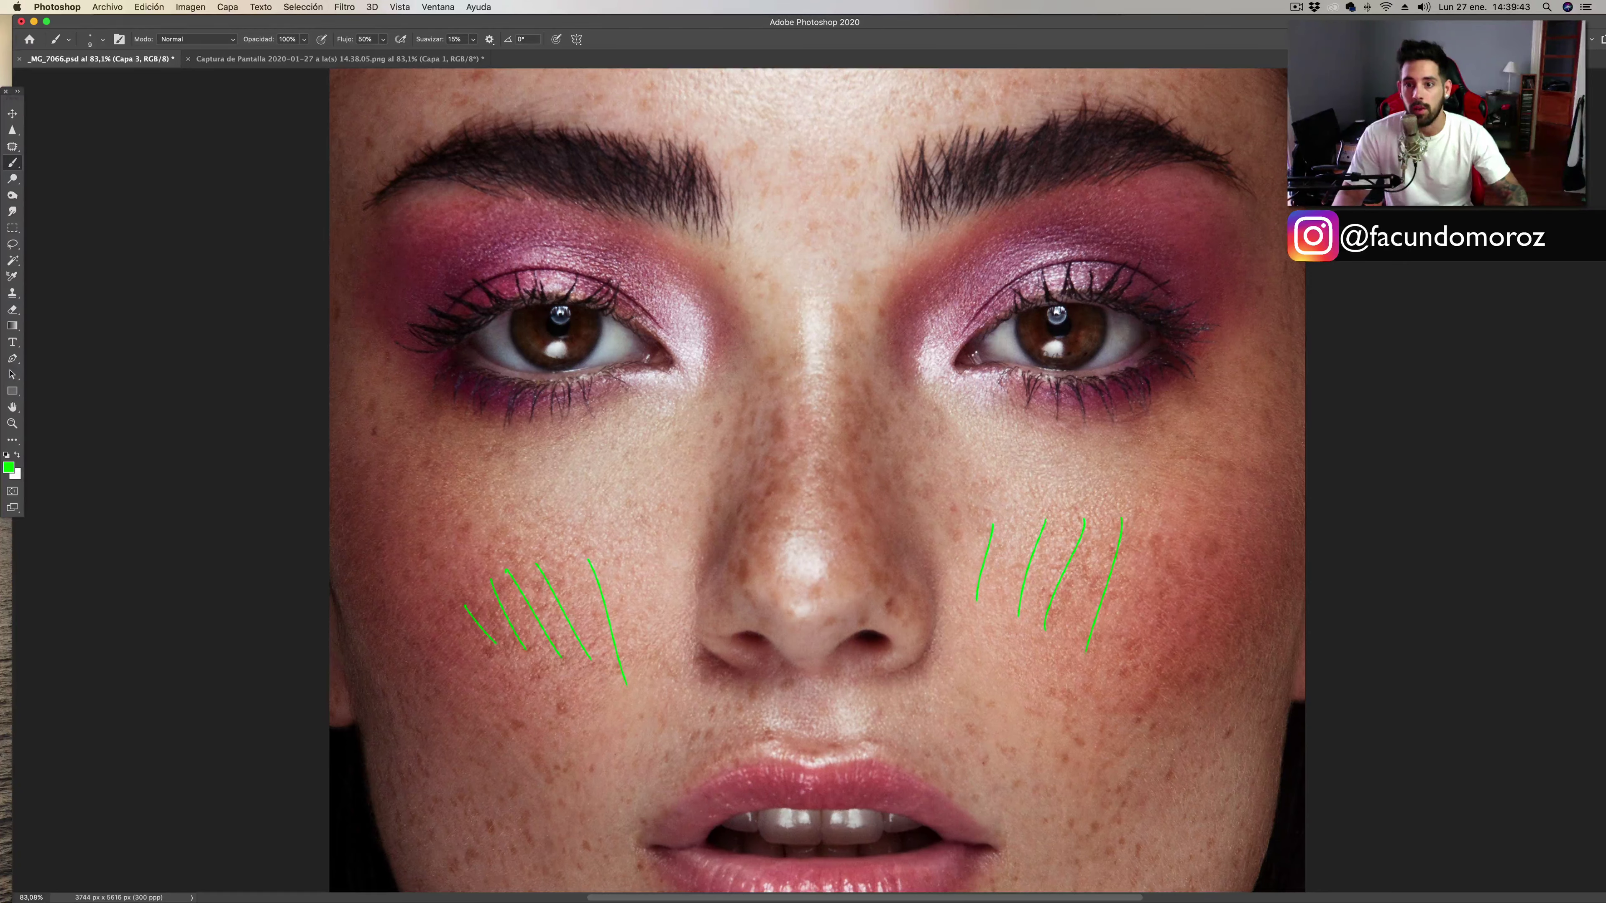
Trace the upper and lower lashes of both eyes with green strokes.
drag(1132, 308, 1155, 273)
mouse_move(1143, 319)
mouse_down()
mouse_move(1166, 288)
mouse_move(1183, 299)
mouse_up()
drag(1160, 329, 1201, 303)
mouse_move(528, 297)
mouse_down()
mouse_move(509, 269)
mouse_move(471, 279)
mouse_up()
mouse_move(487, 305)
mouse_down()
mouse_move(432, 293)
mouse_move(410, 309)
mouse_up()
drag(471, 336, 373, 332)
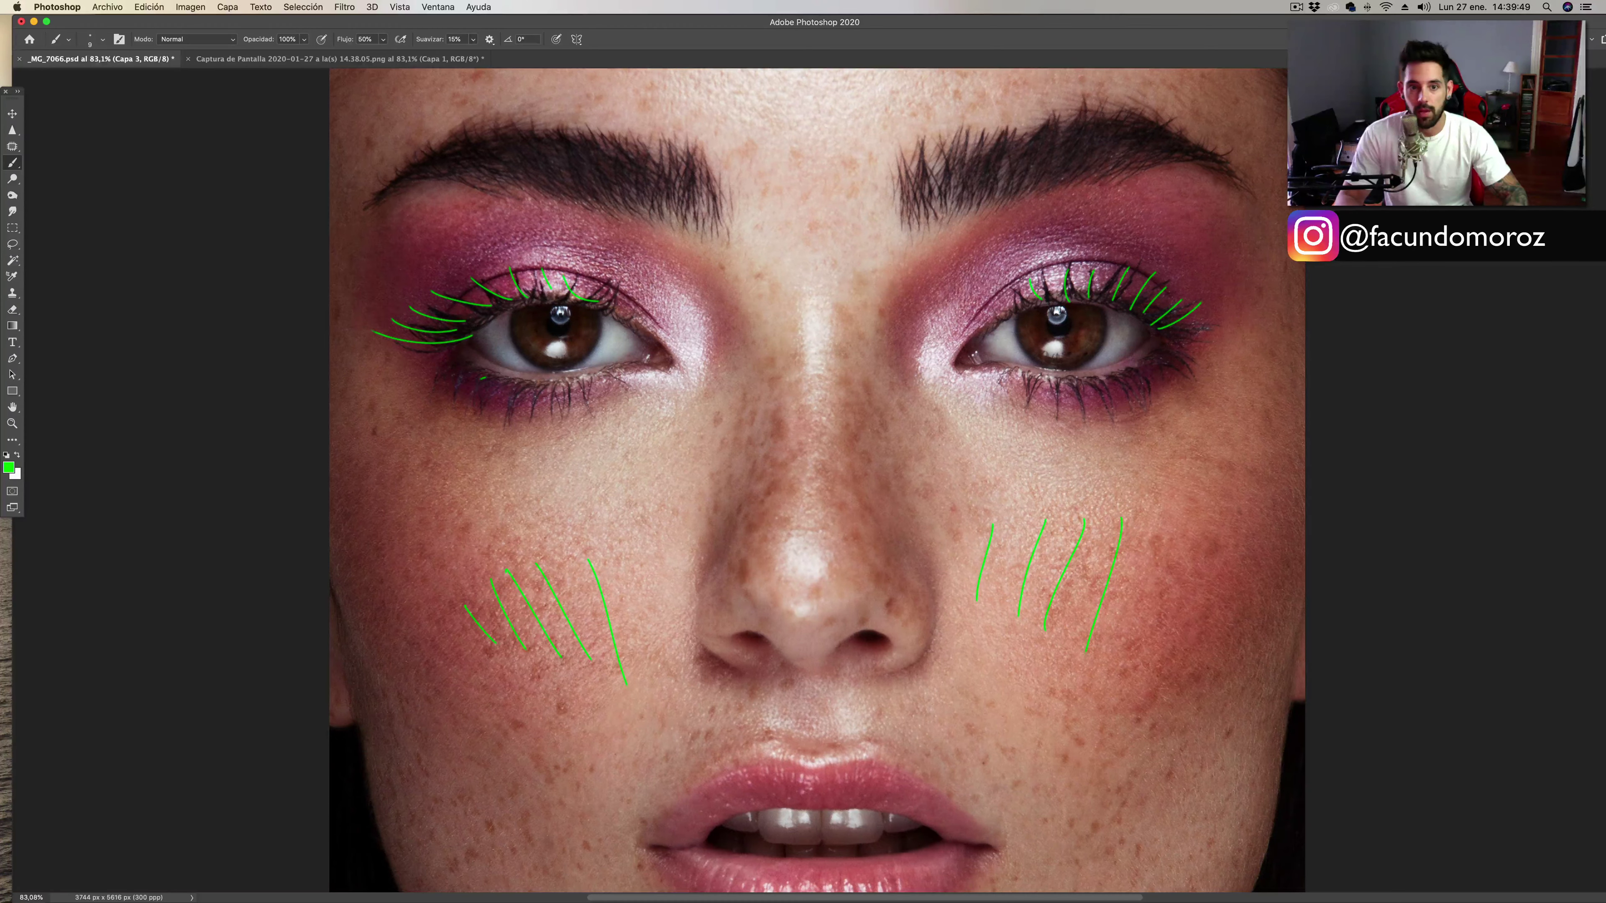
drag(602, 379, 598, 391)
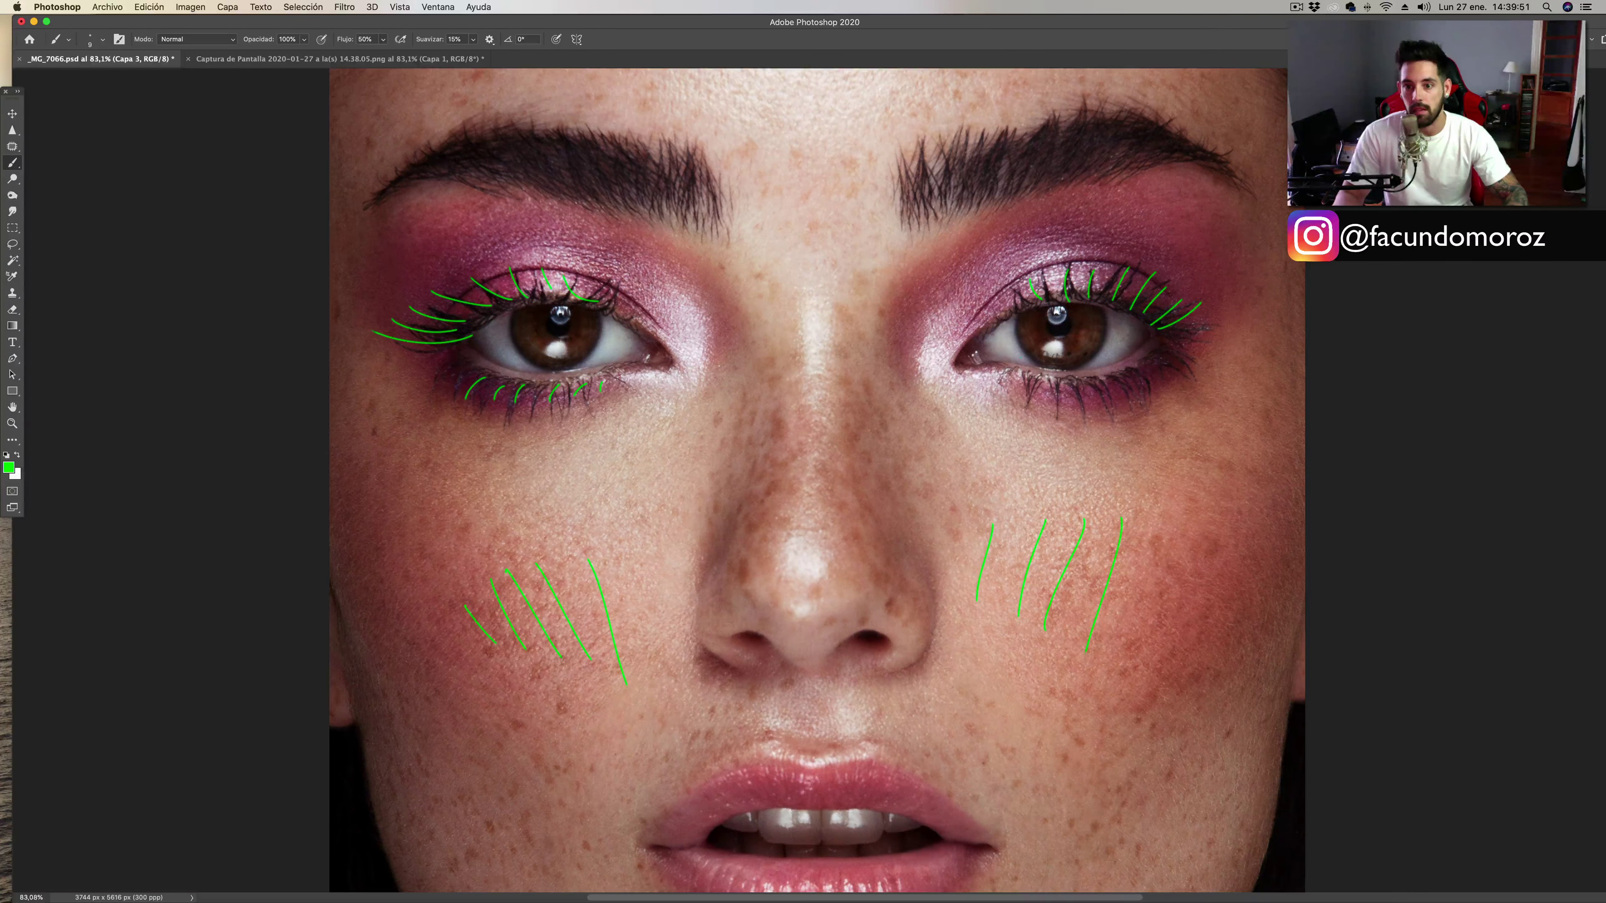
drag(1092, 382, 1125, 393)
drag(1130, 378, 1159, 390)
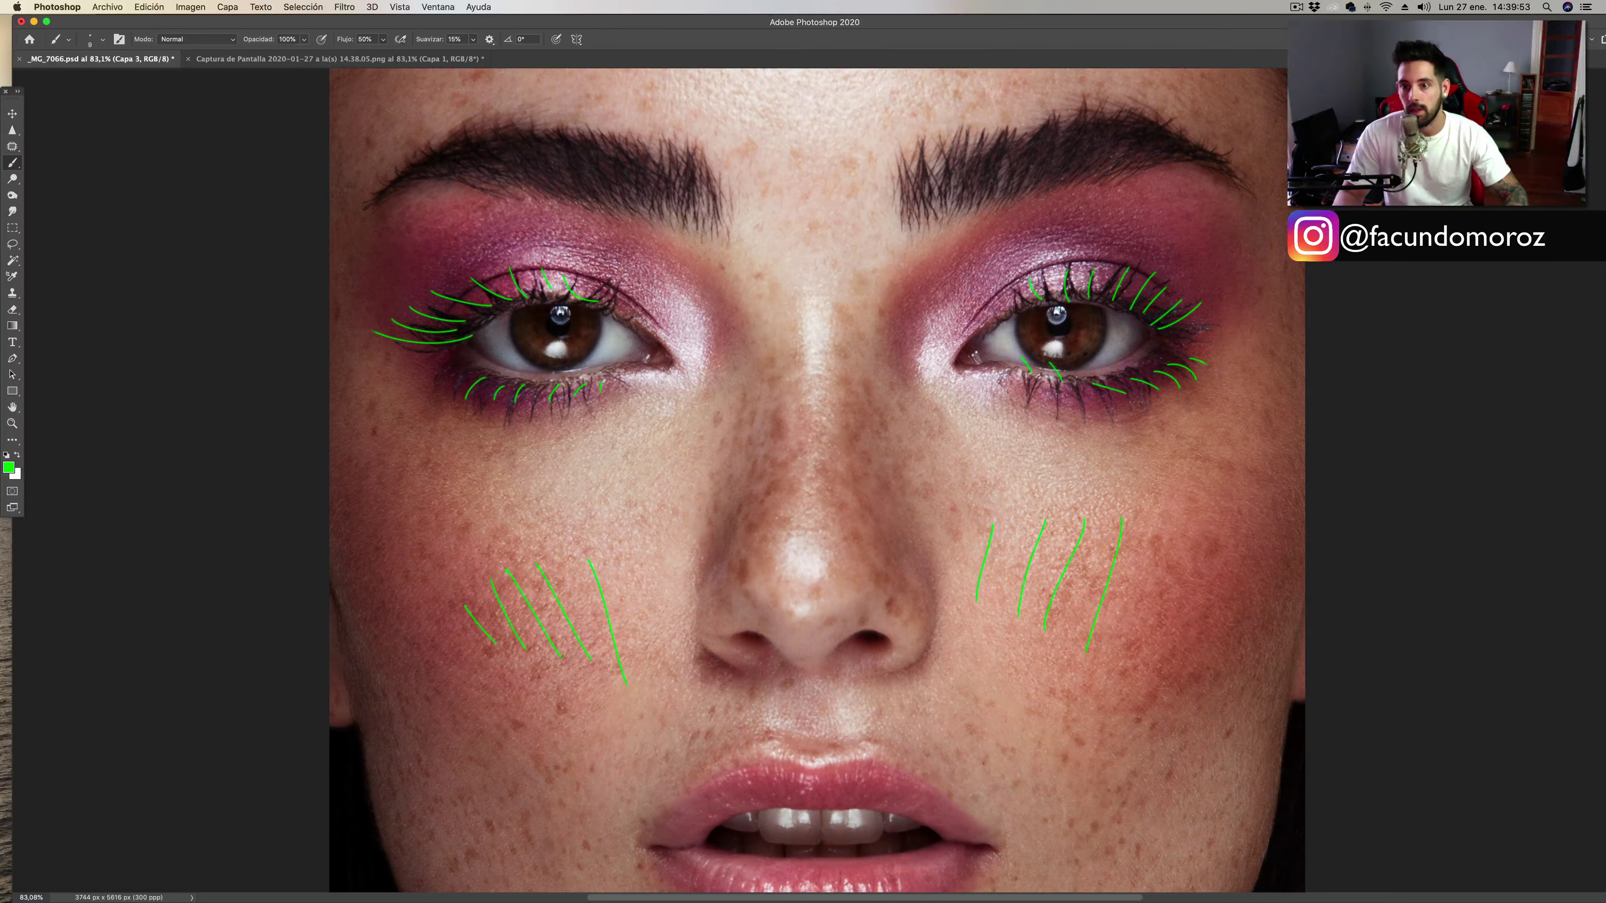
Mark hair strokes along both eyebrows in green.
drag(918, 210, 921, 180)
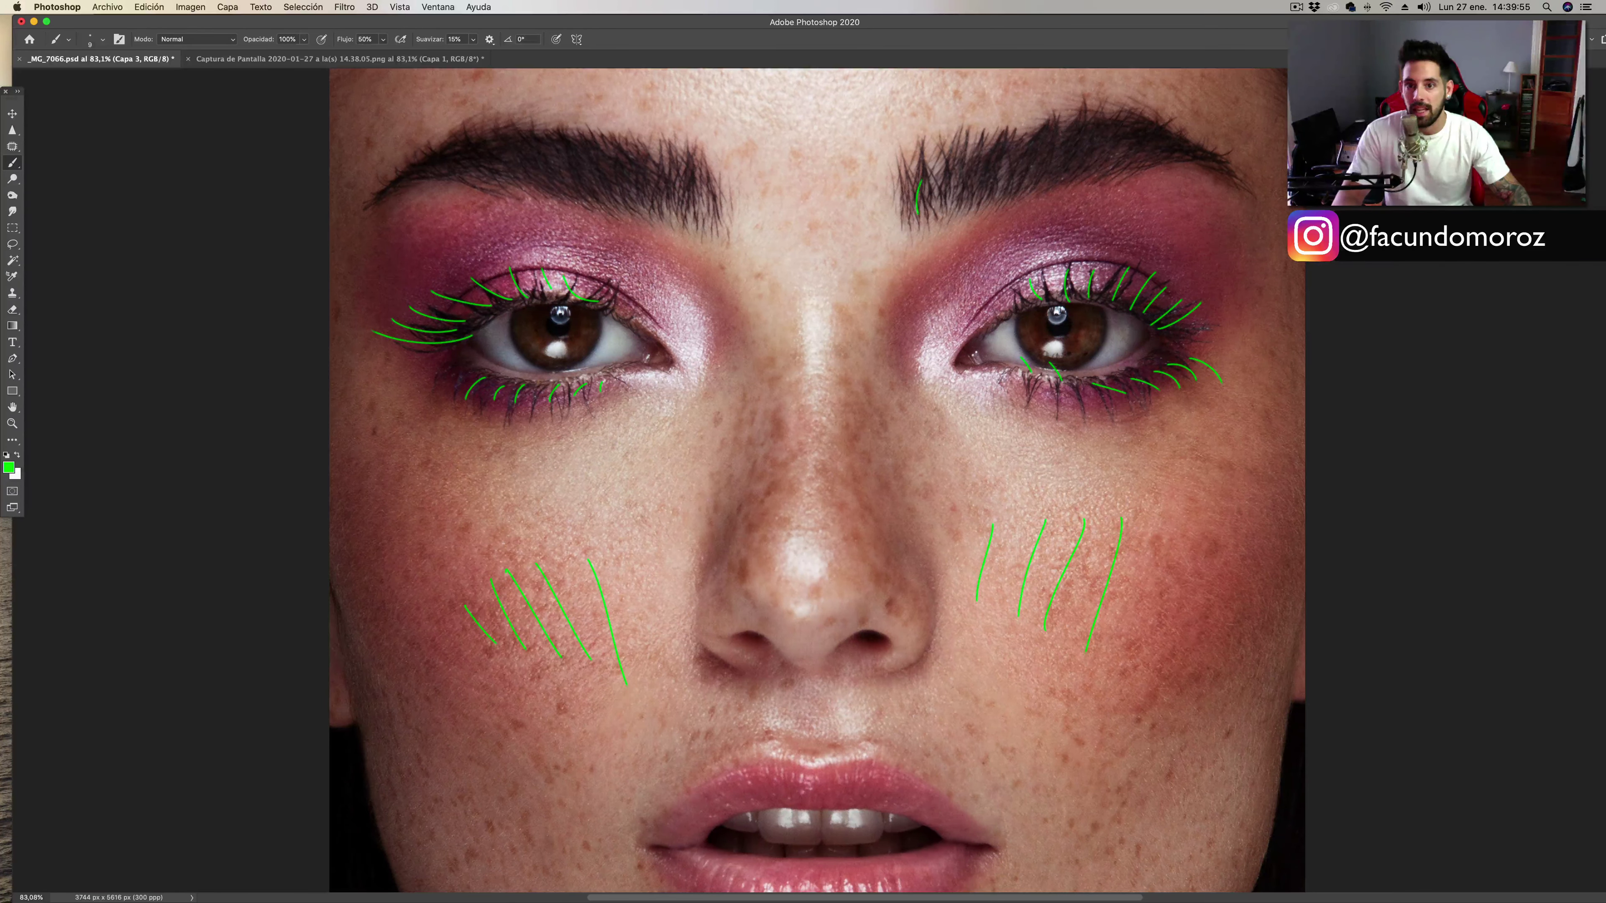
drag(1016, 193, 1025, 164)
drag(1073, 177, 1096, 145)
drag(625, 191, 619, 176)
mouse_move(557, 196)
mouse_down()
mouse_move(544, 158)
mouse_move(509, 155)
mouse_up()
drag(484, 184, 459, 147)
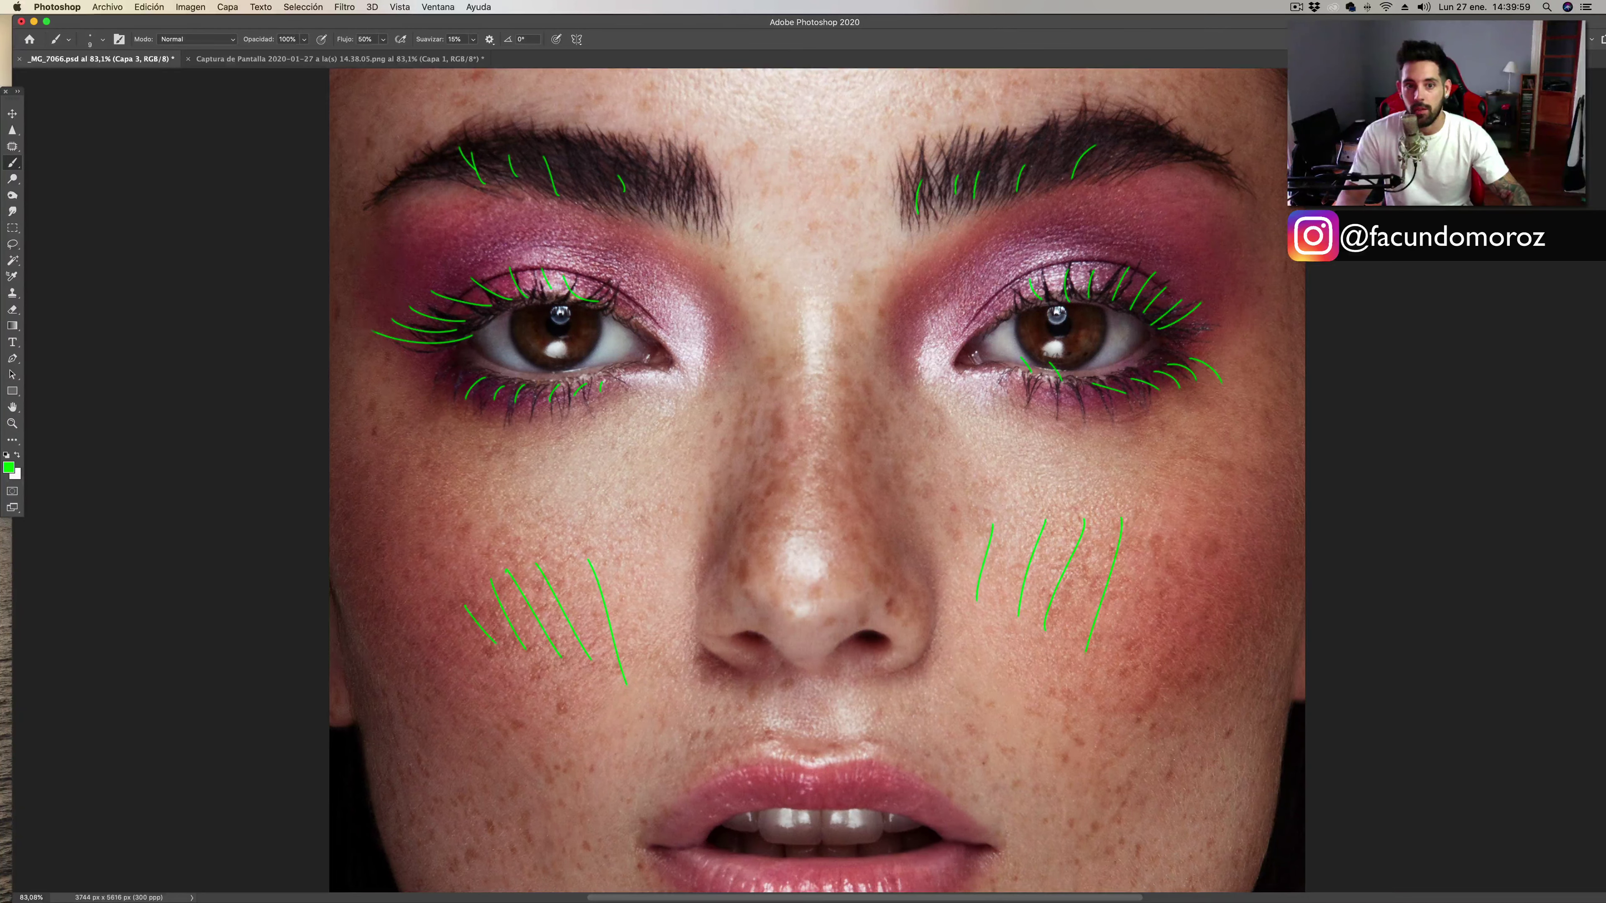
click(8, 468)
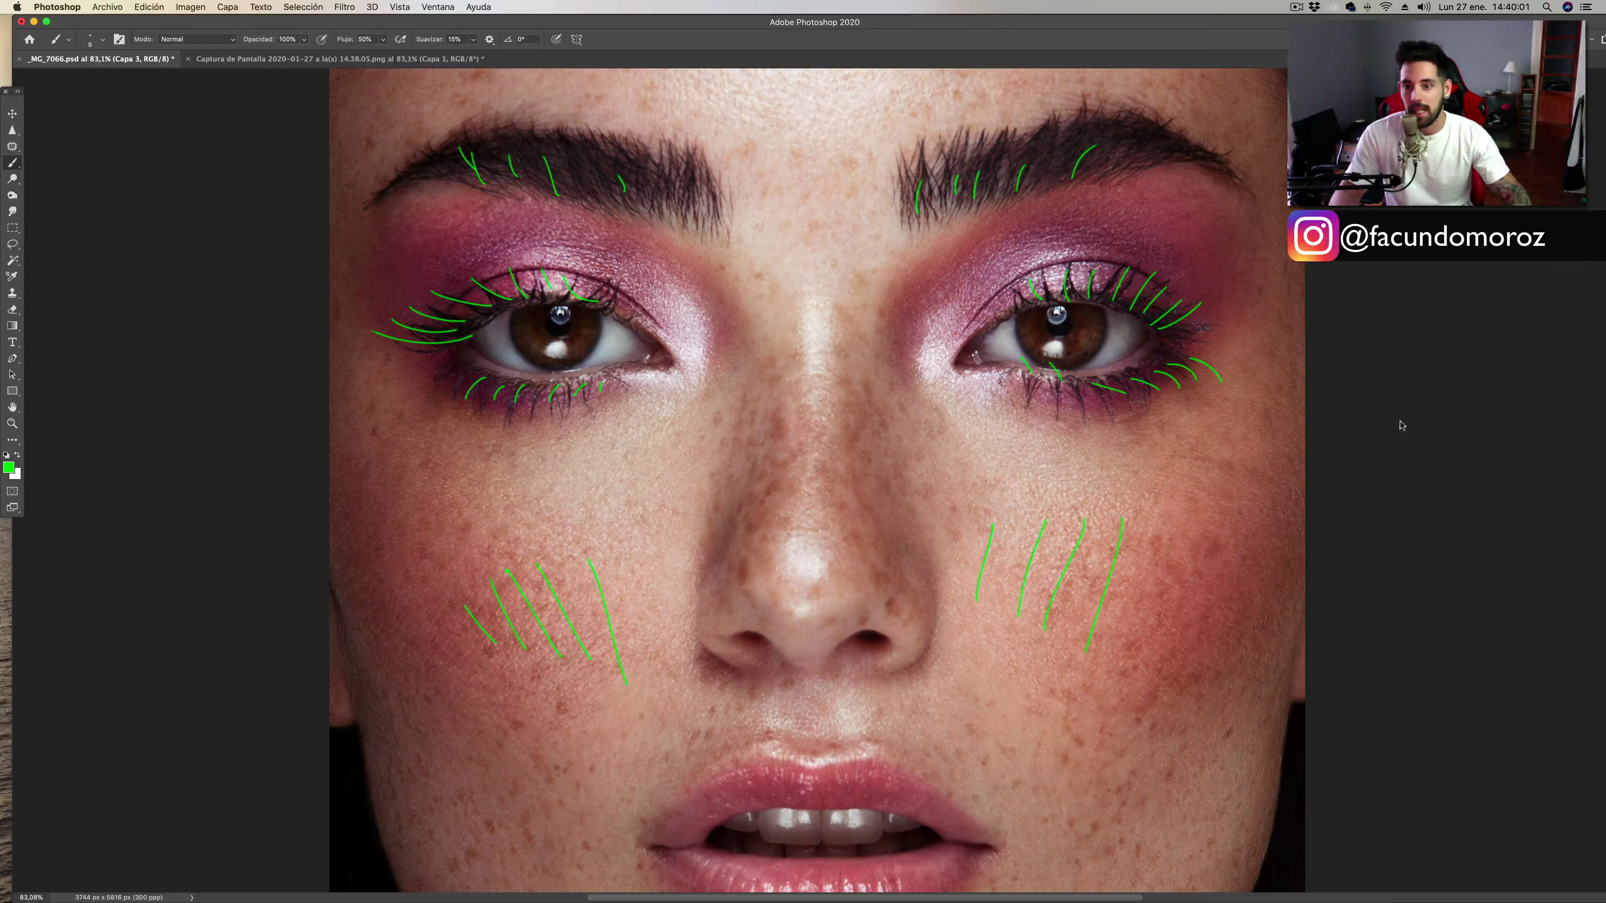
Switch to cyan and draw ovals around both eyes, a circled 2 above the lip, and around nose, mouth and chin.
click(1245, 668)
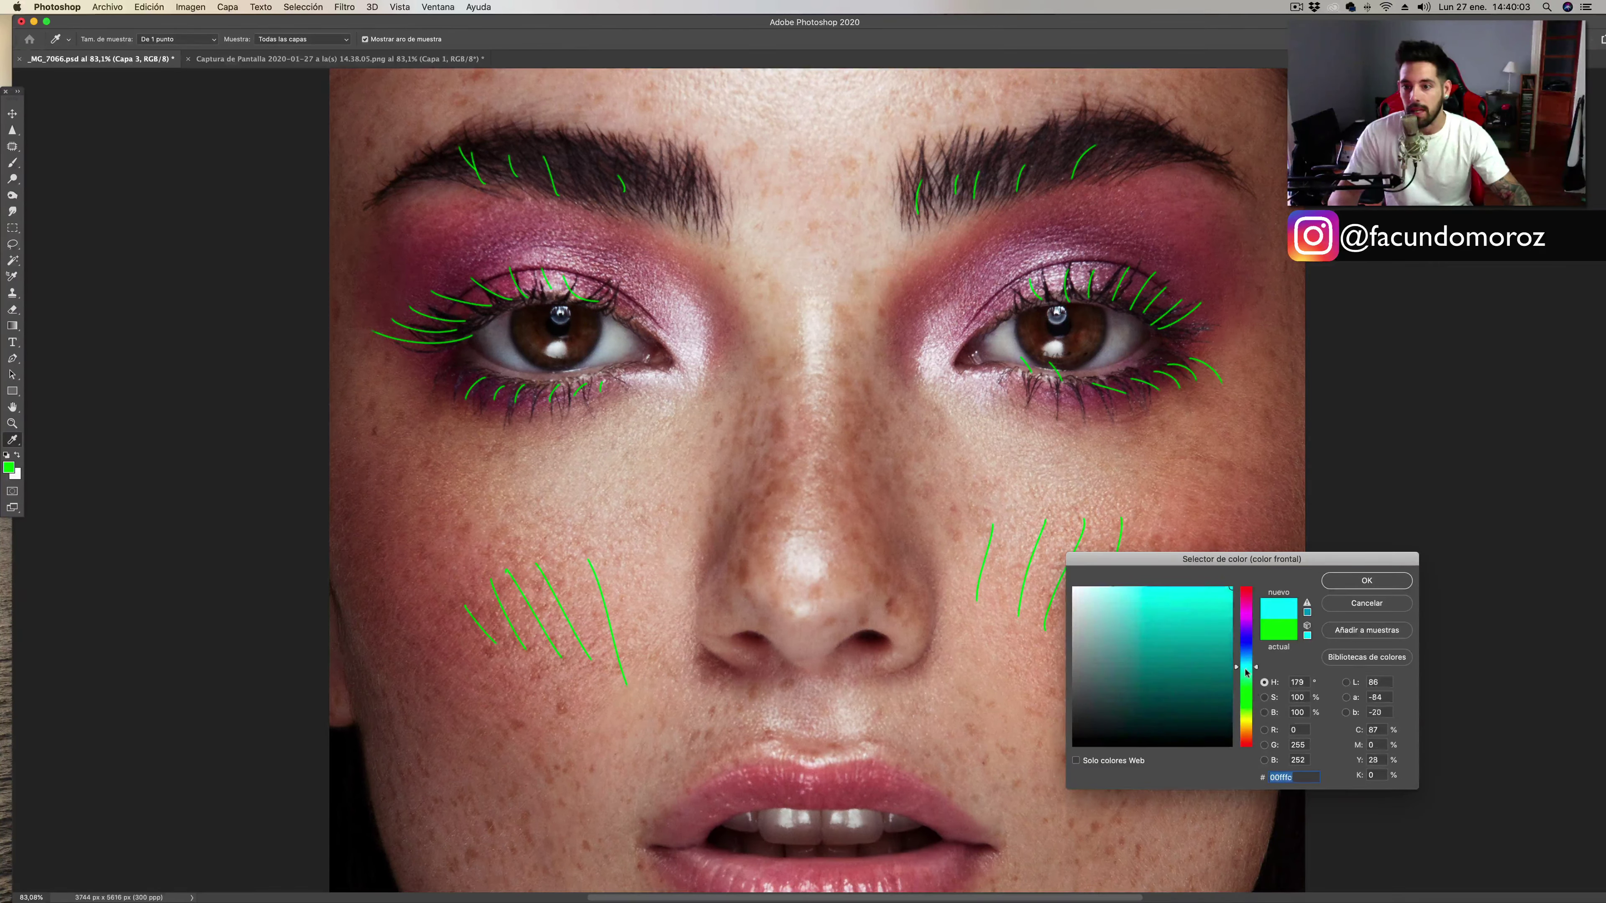
click(1334, 585)
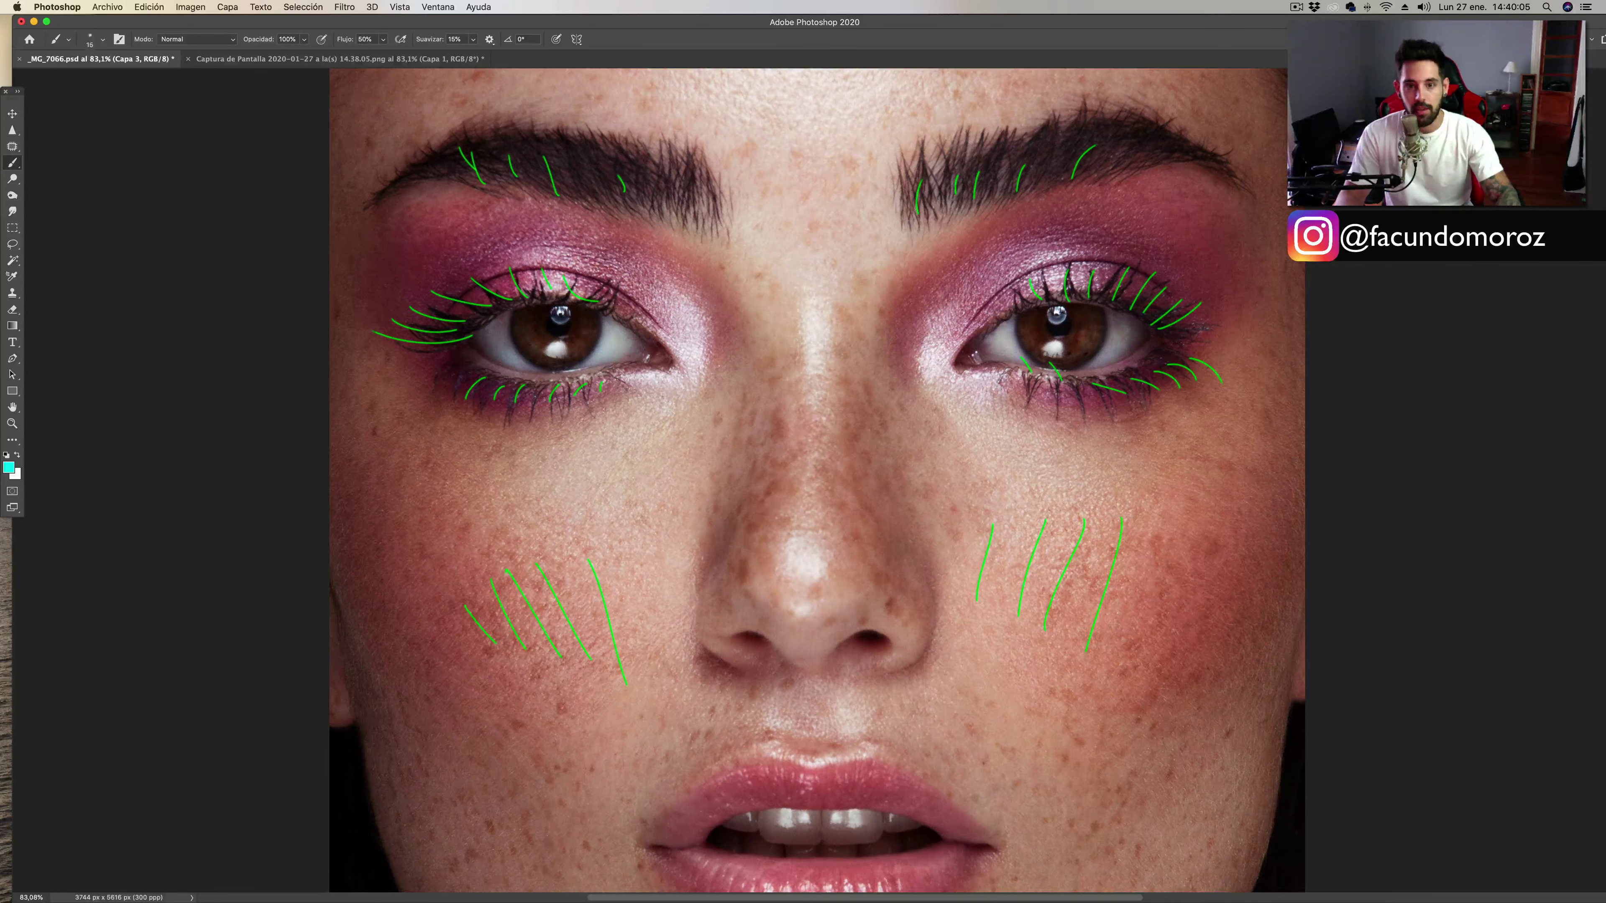
drag(584, 242, 411, 274)
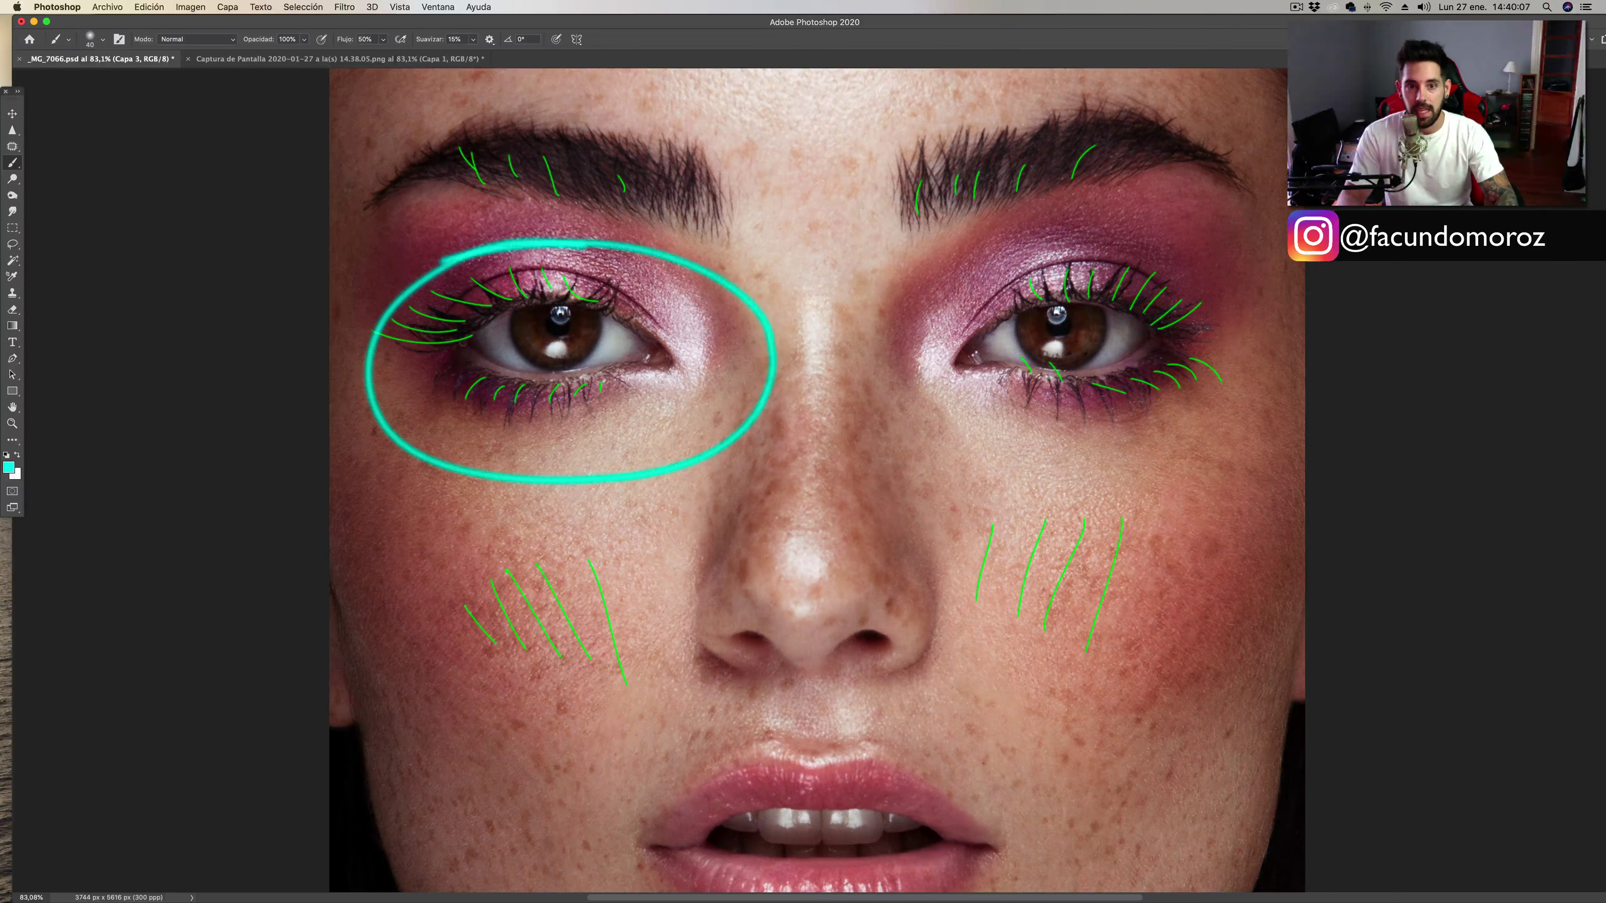
mouse_move(1135, 242)
mouse_down()
mouse_move(976, 455)
mouse_move(1059, 257)
mouse_up()
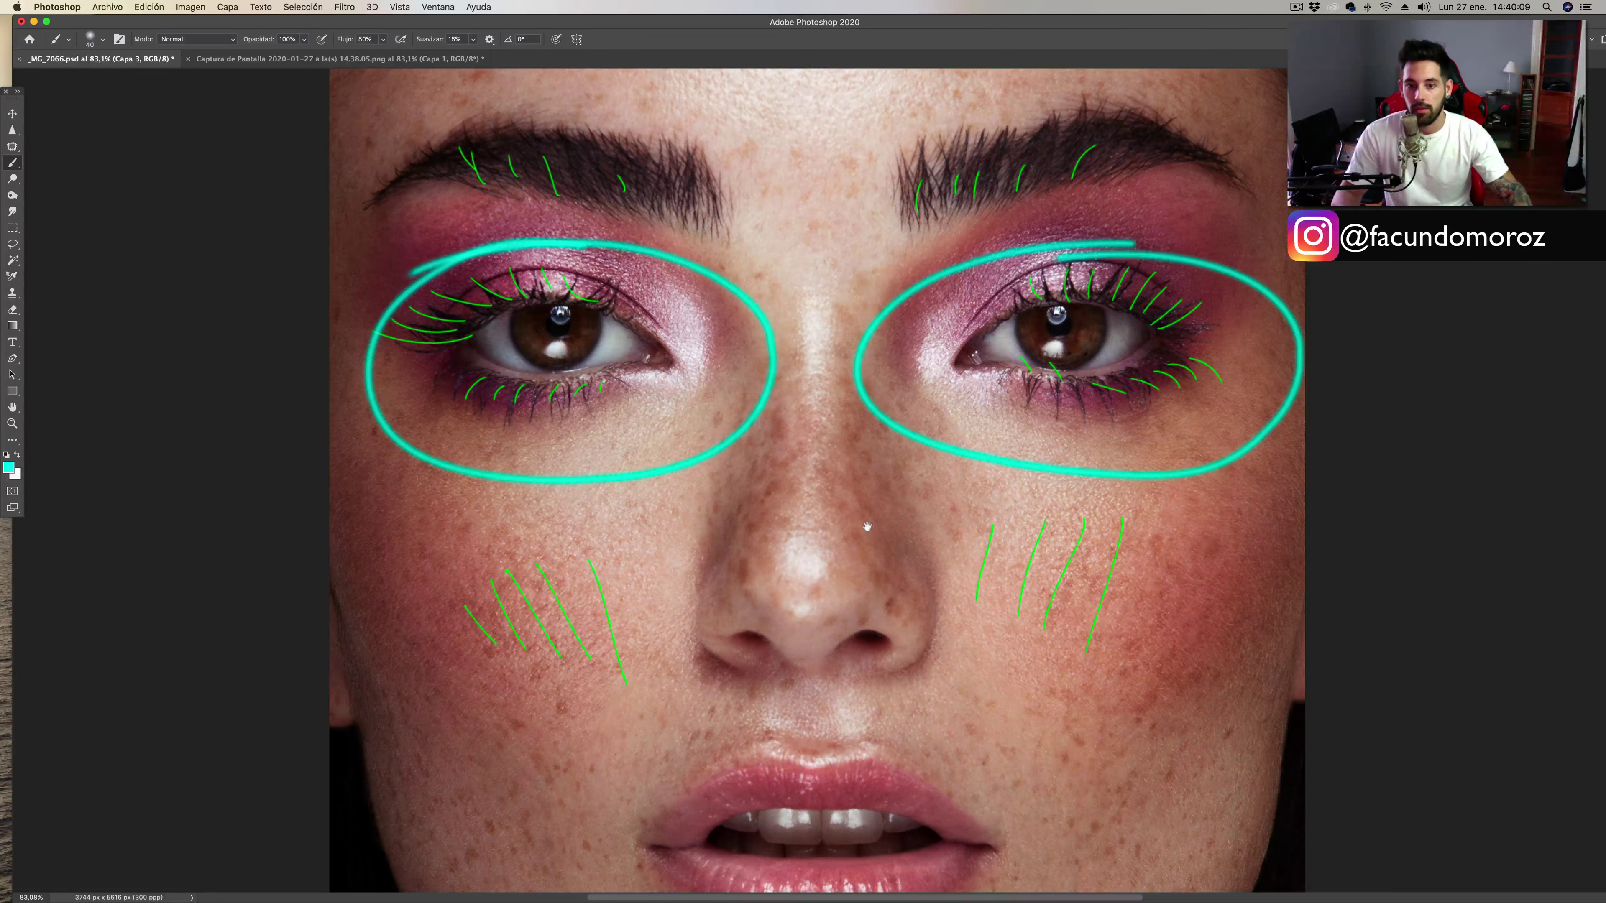
mouse_move(871, 711)
mouse_down()
mouse_move(920, 734)
mouse_move(848, 709)
mouse_move(942, 718)
mouse_move(986, 750)
mouse_up()
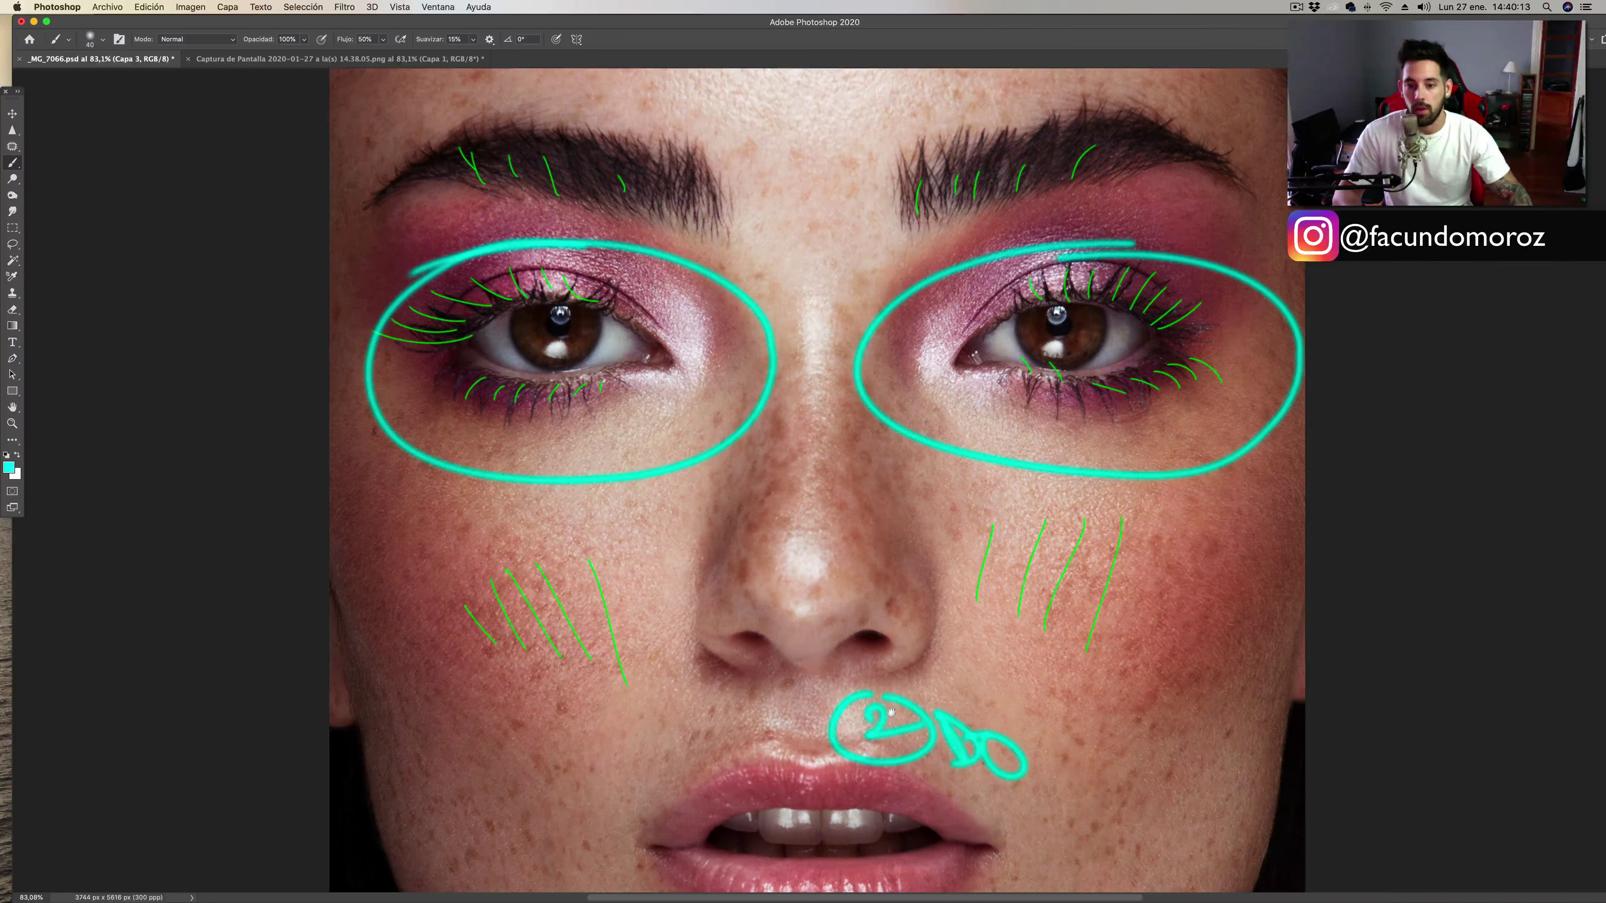
scroll(891, 713, down, 5)
drag(822, 383, 651, 415)
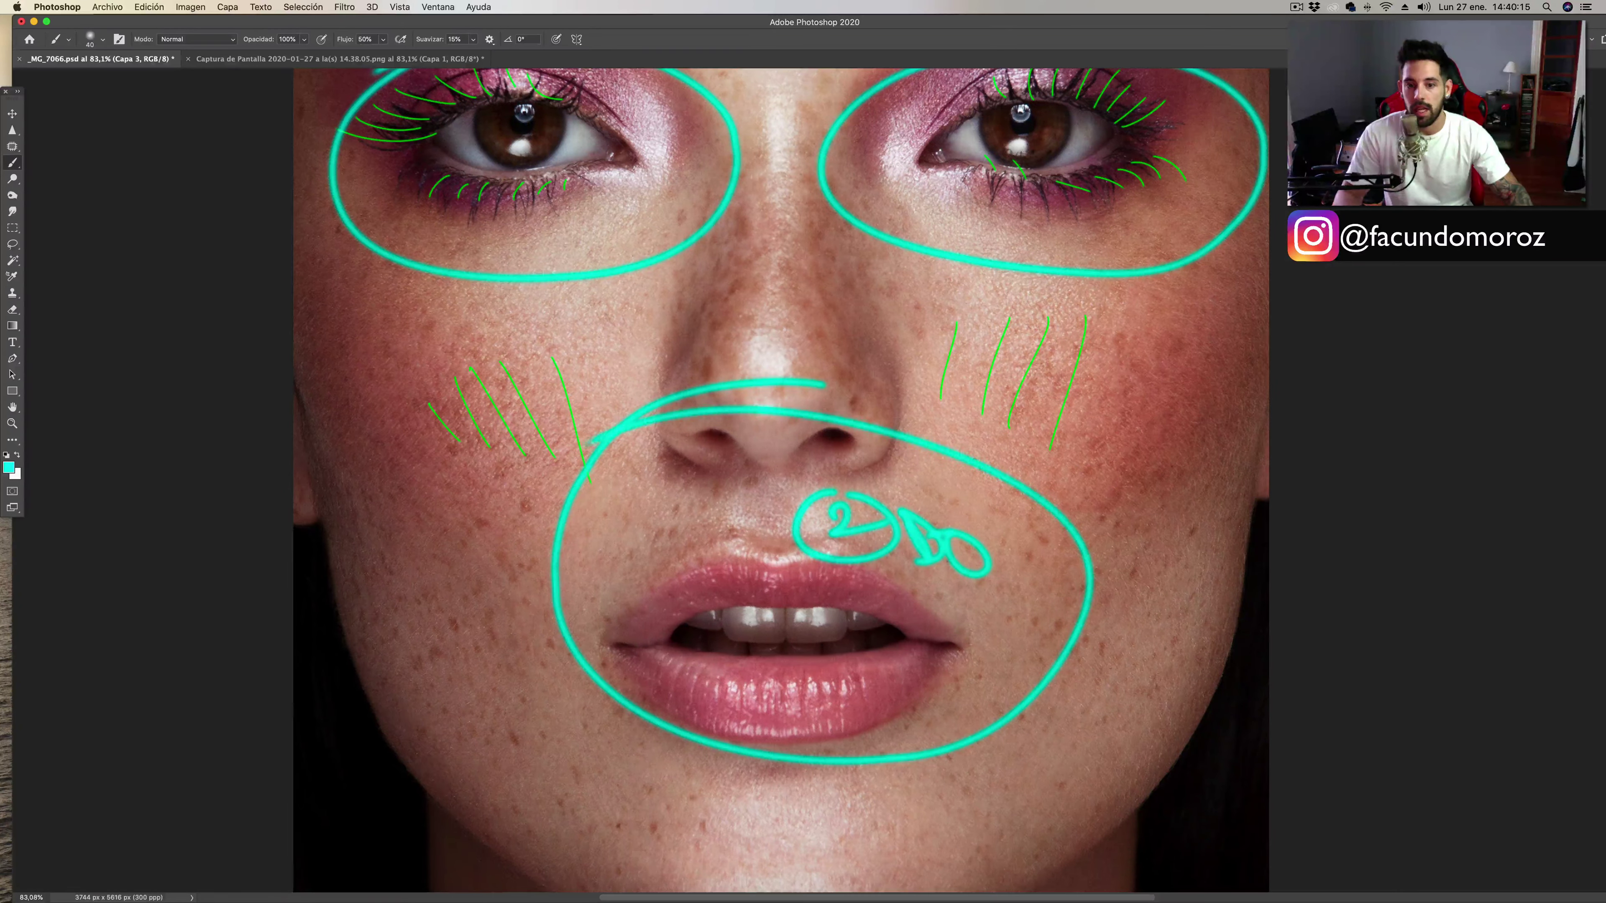
Zoom out and hatch diagonally over the eyes with cyan ellipse loops across the upper face.
key(z)
scroll(879, 443, down, 5)
scroll(874, 361, up, 1)
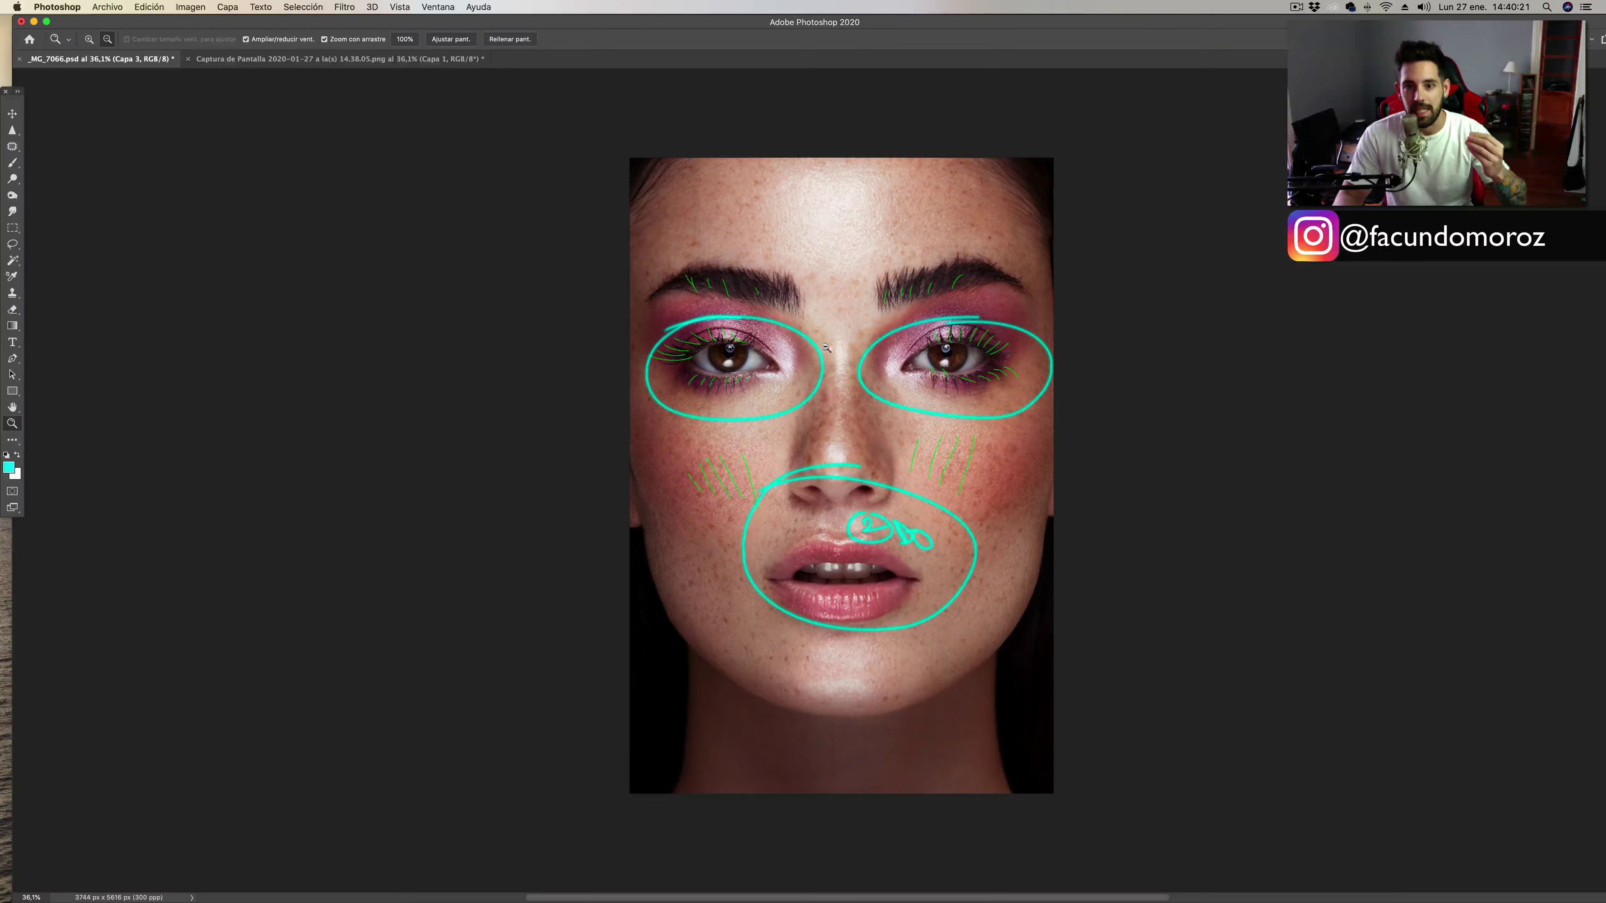
key(b)
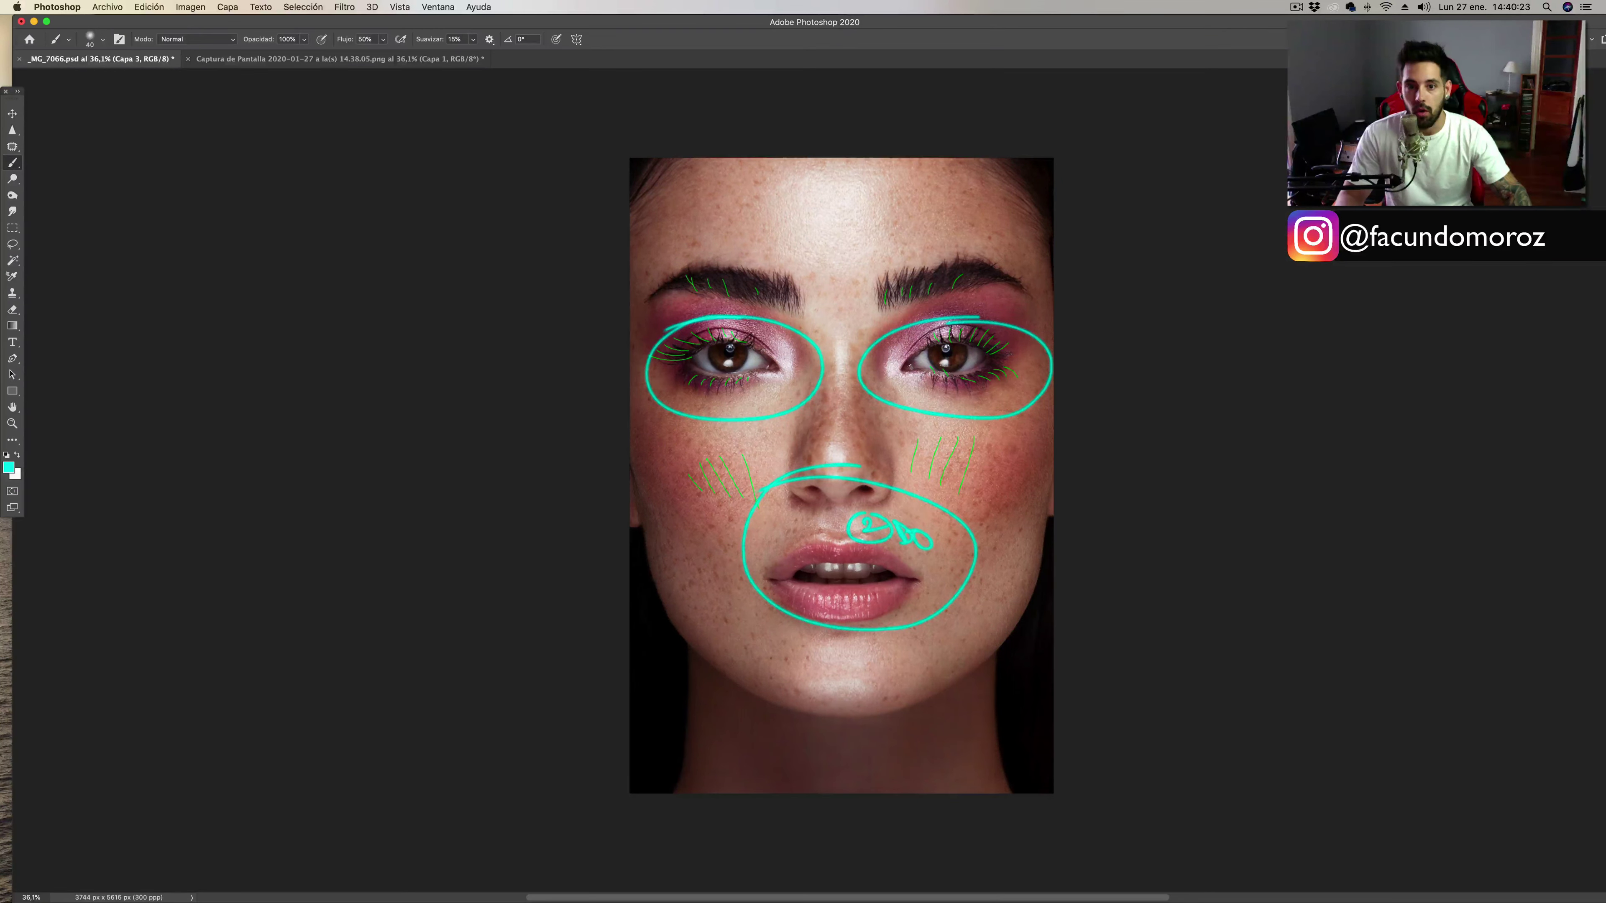
mouse_move(682, 286)
mouse_down()
mouse_move(635, 364)
mouse_move(737, 299)
mouse_move(806, 335)
mouse_move(967, 308)
mouse_move(1018, 317)
mouse_move(992, 382)
mouse_up()
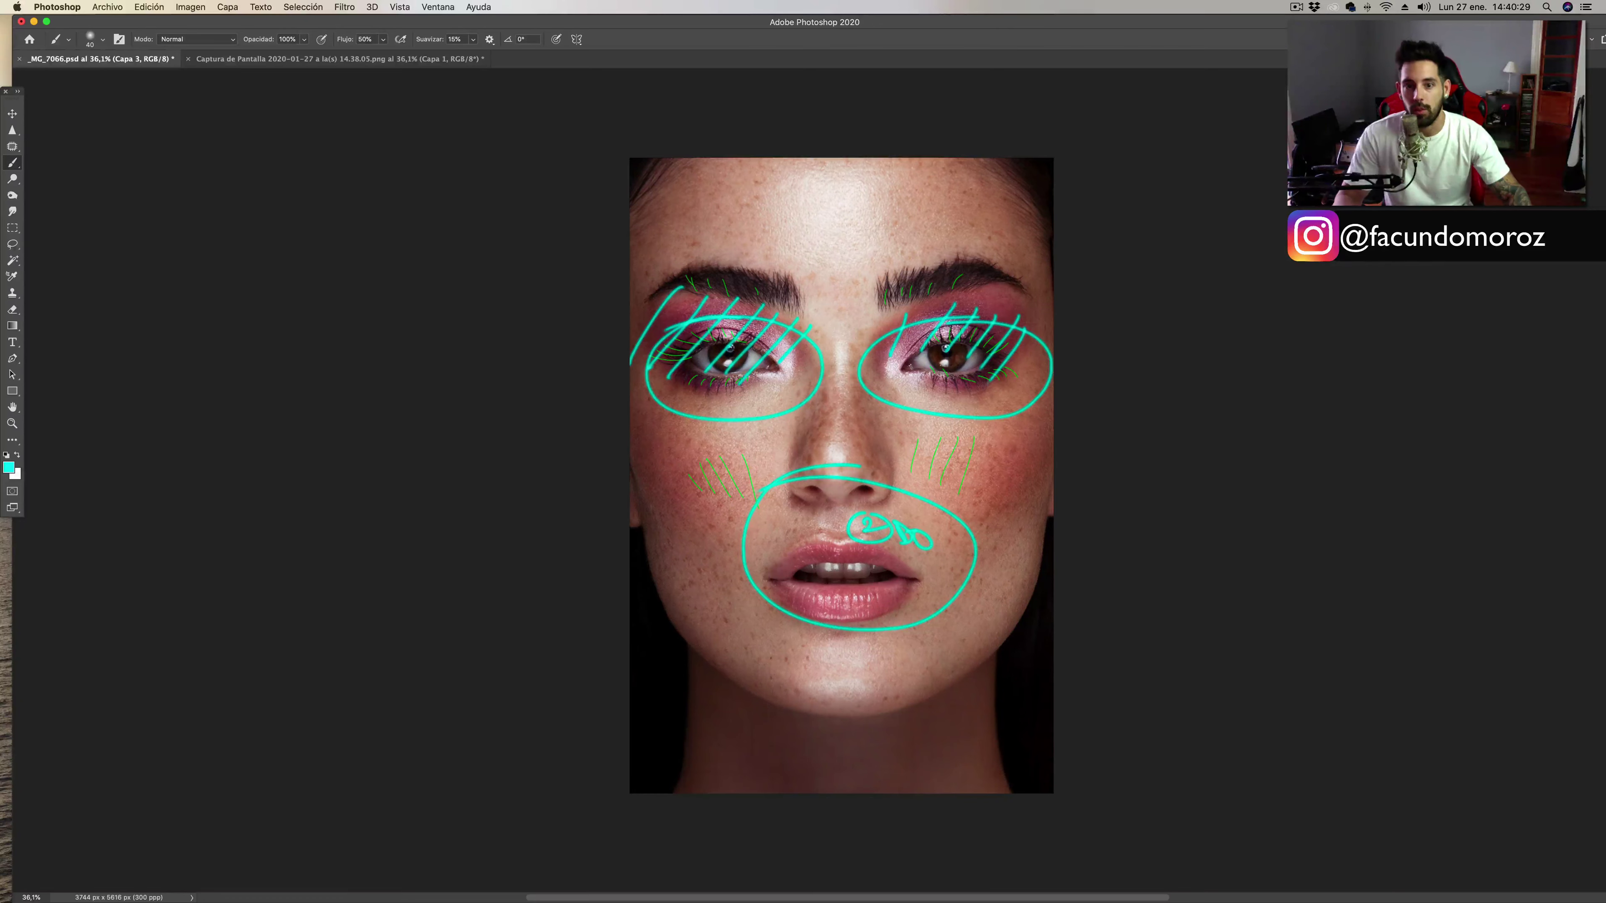
mouse_move(778, 278)
mouse_down()
mouse_move(1050, 285)
mouse_move(1049, 453)
mouse_move(1050, 298)
mouse_move(822, 243)
mouse_up()
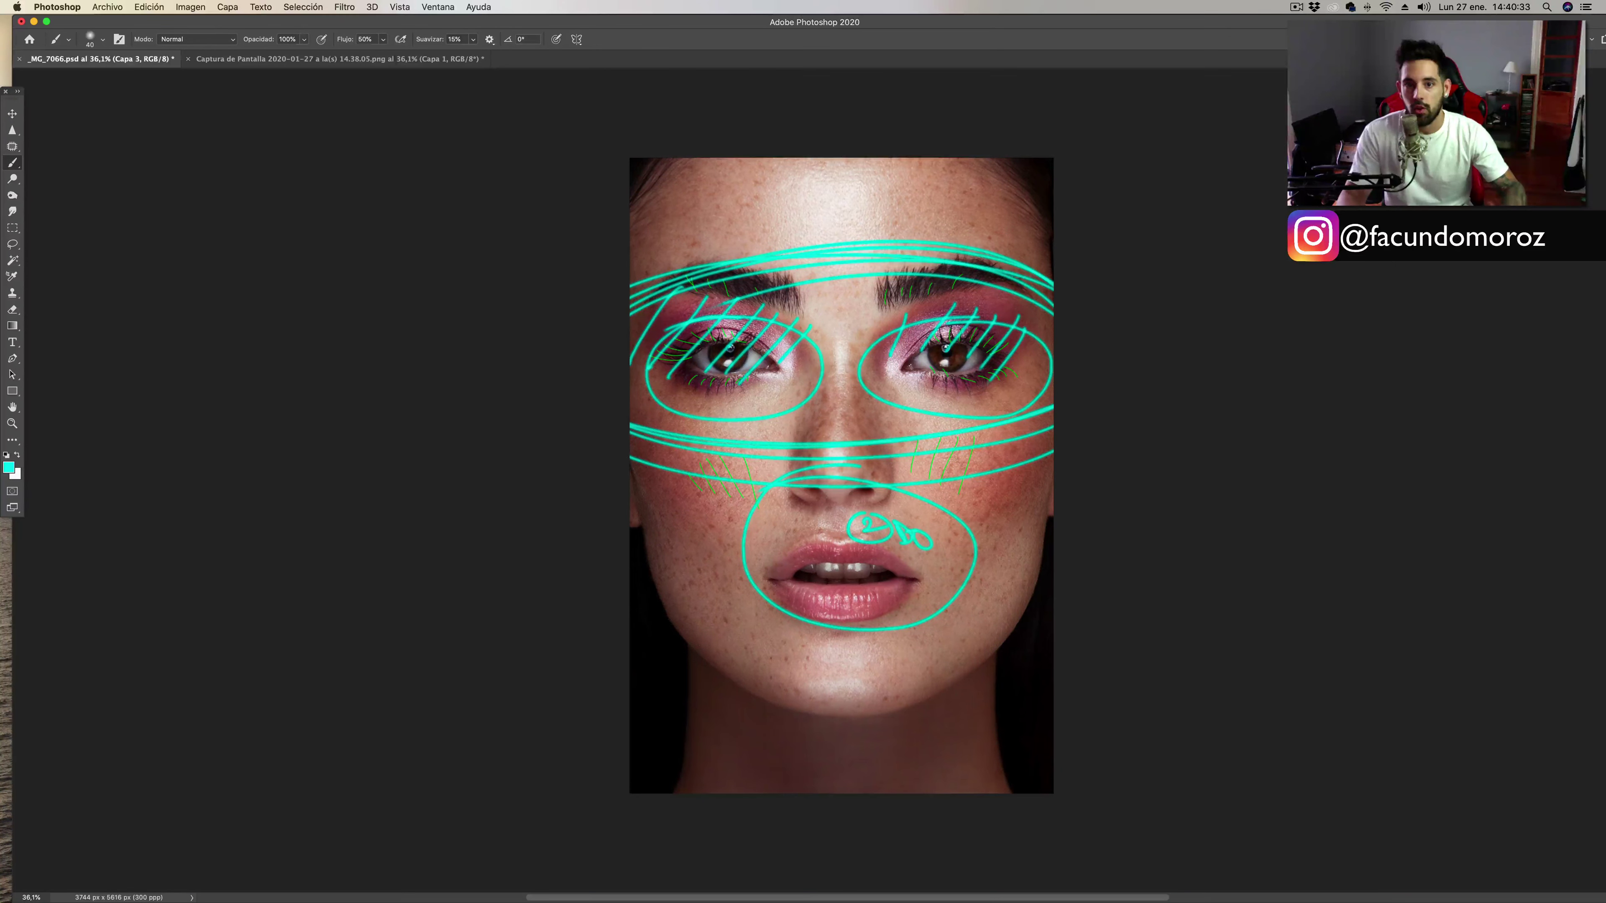
click(12, 469)
click(1250, 697)
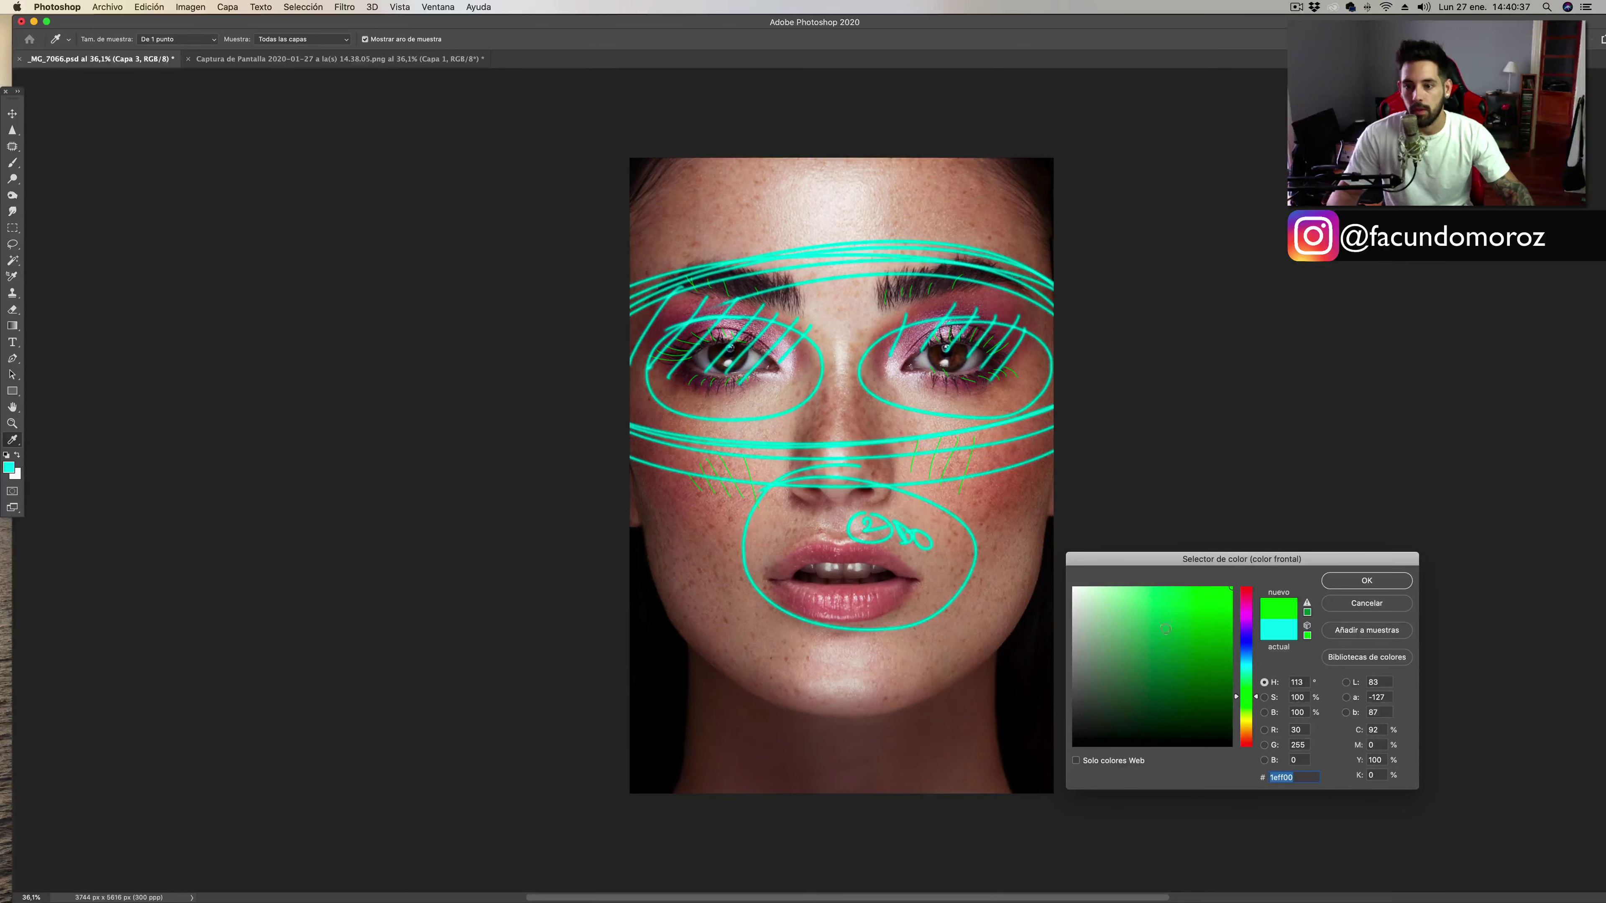
Set the brush colour to green #1eff00 and hatch diagonal strokes across the forehead.
click(1366, 580)
key(b)
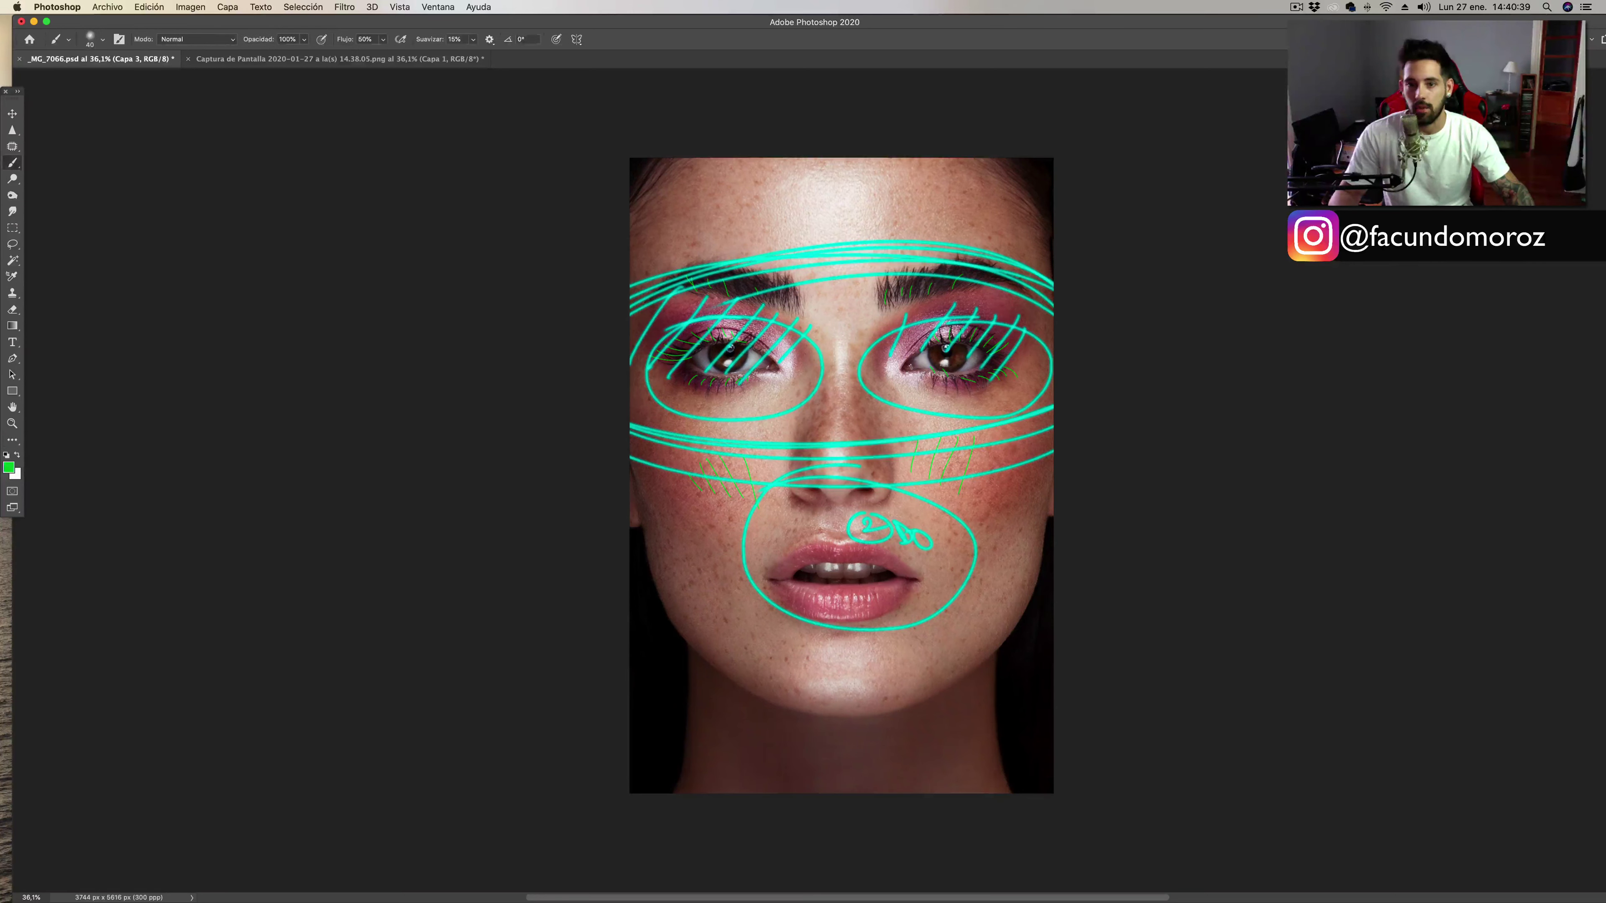
drag(662, 207, 683, 233)
drag(749, 177, 779, 217)
mouse_move(787, 175)
mouse_down()
mouse_move(821, 208)
mouse_move(868, 206)
mouse_up()
drag(882, 173, 907, 212)
Hatch the left jaw, lower chin and left cheek with green strokes.
drag(647, 538, 692, 593)
drag(698, 577, 712, 615)
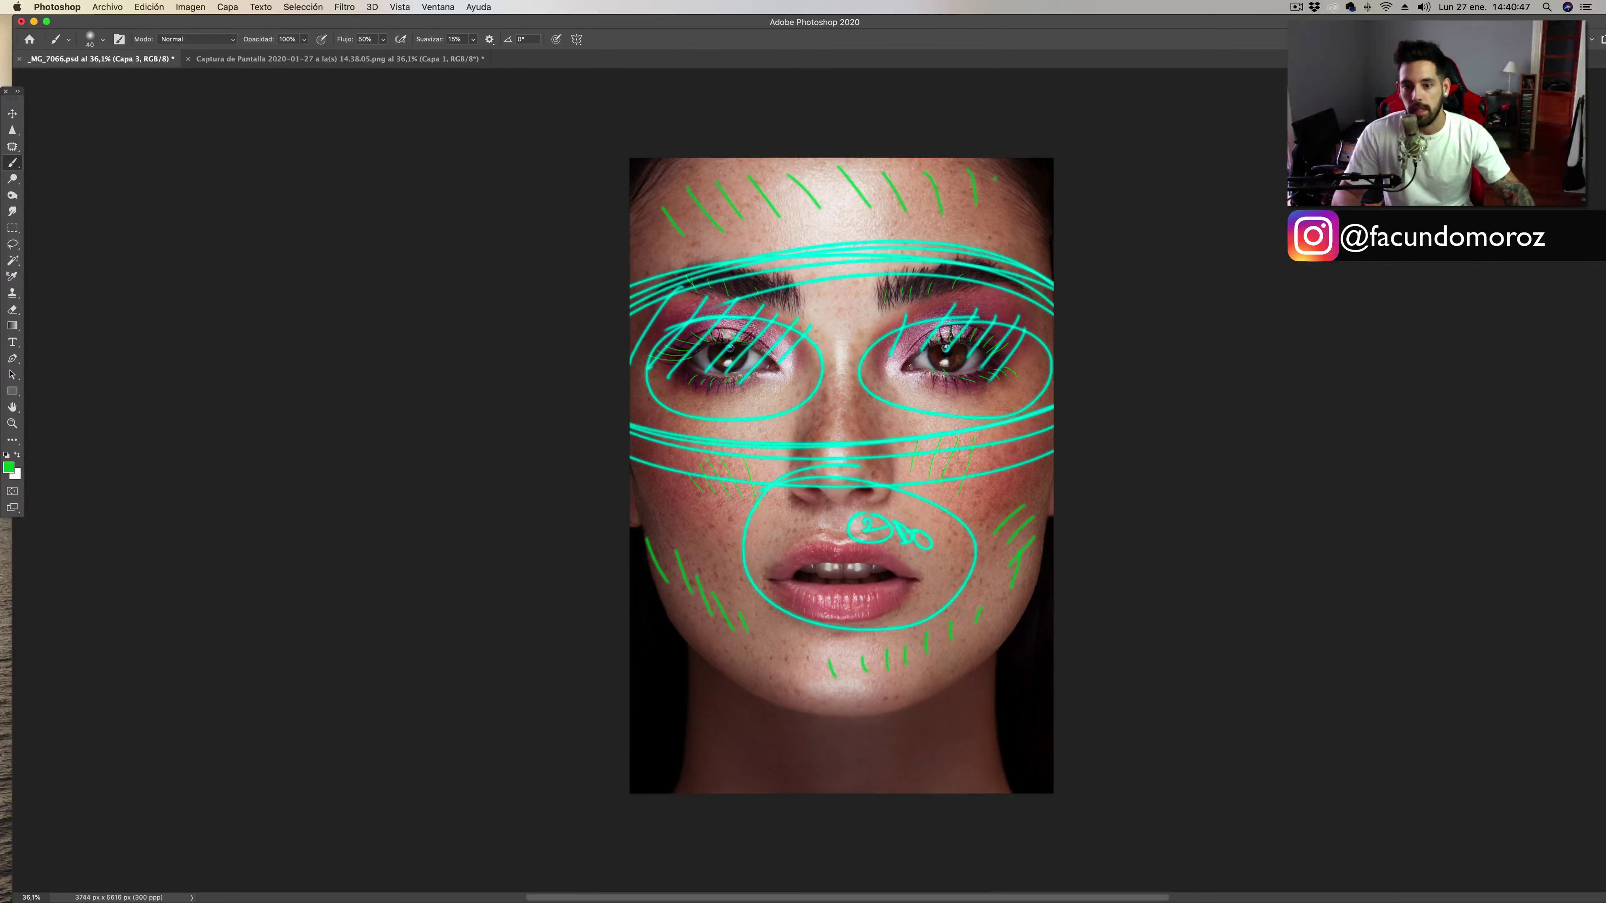
drag(767, 636, 769, 655)
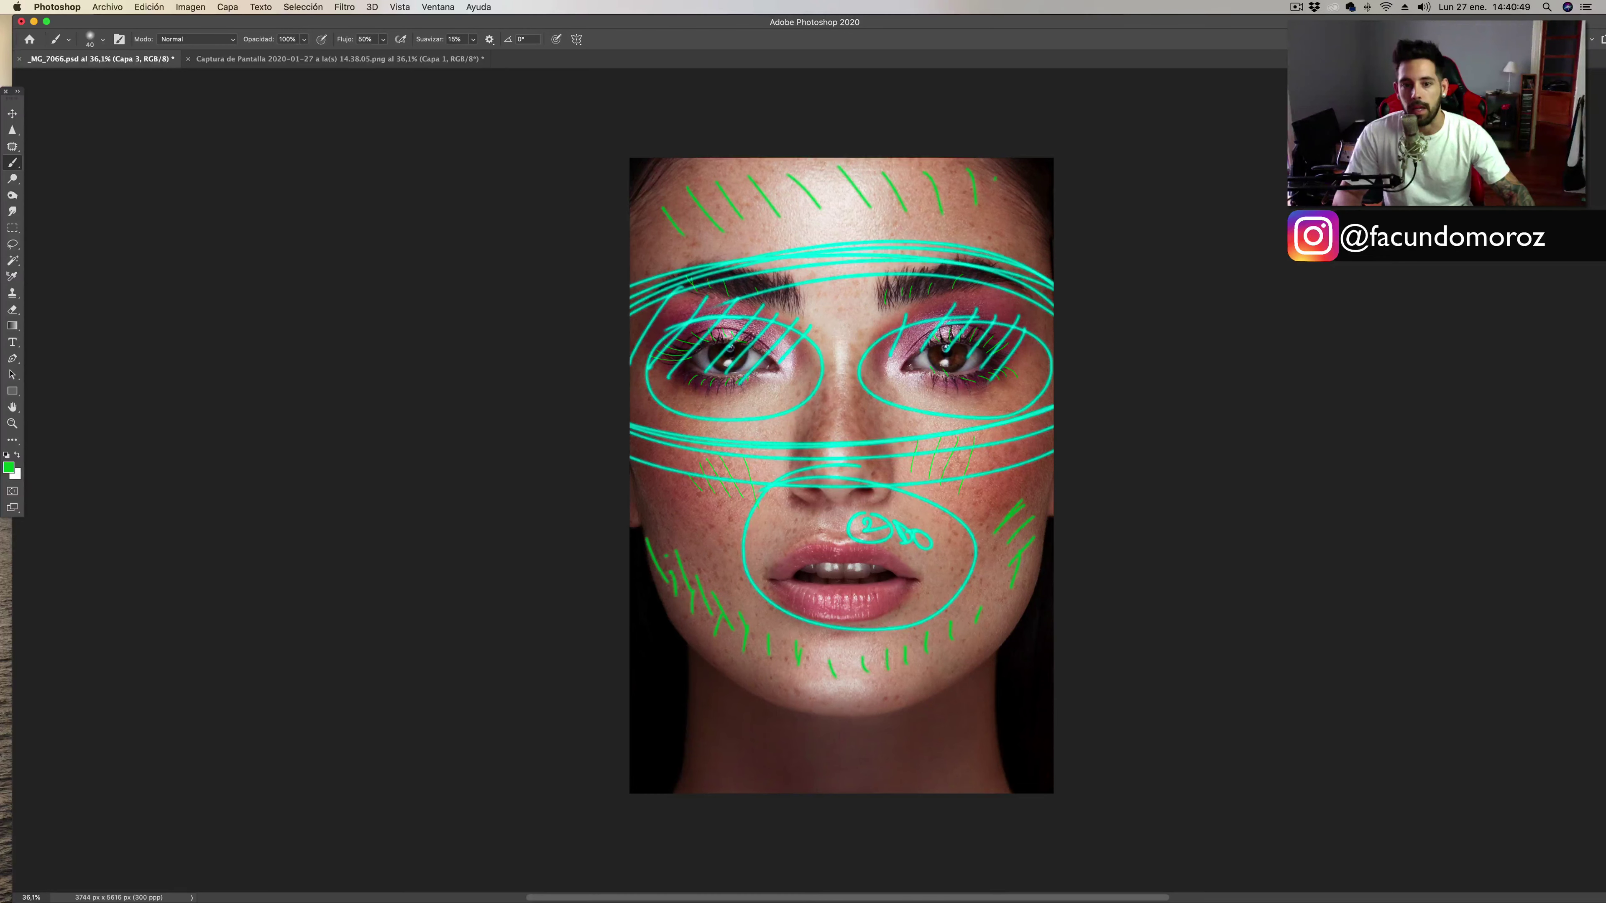
mouse_move(673, 531)
mouse_down()
mouse_move(662, 573)
mouse_move(705, 587)
mouse_up()
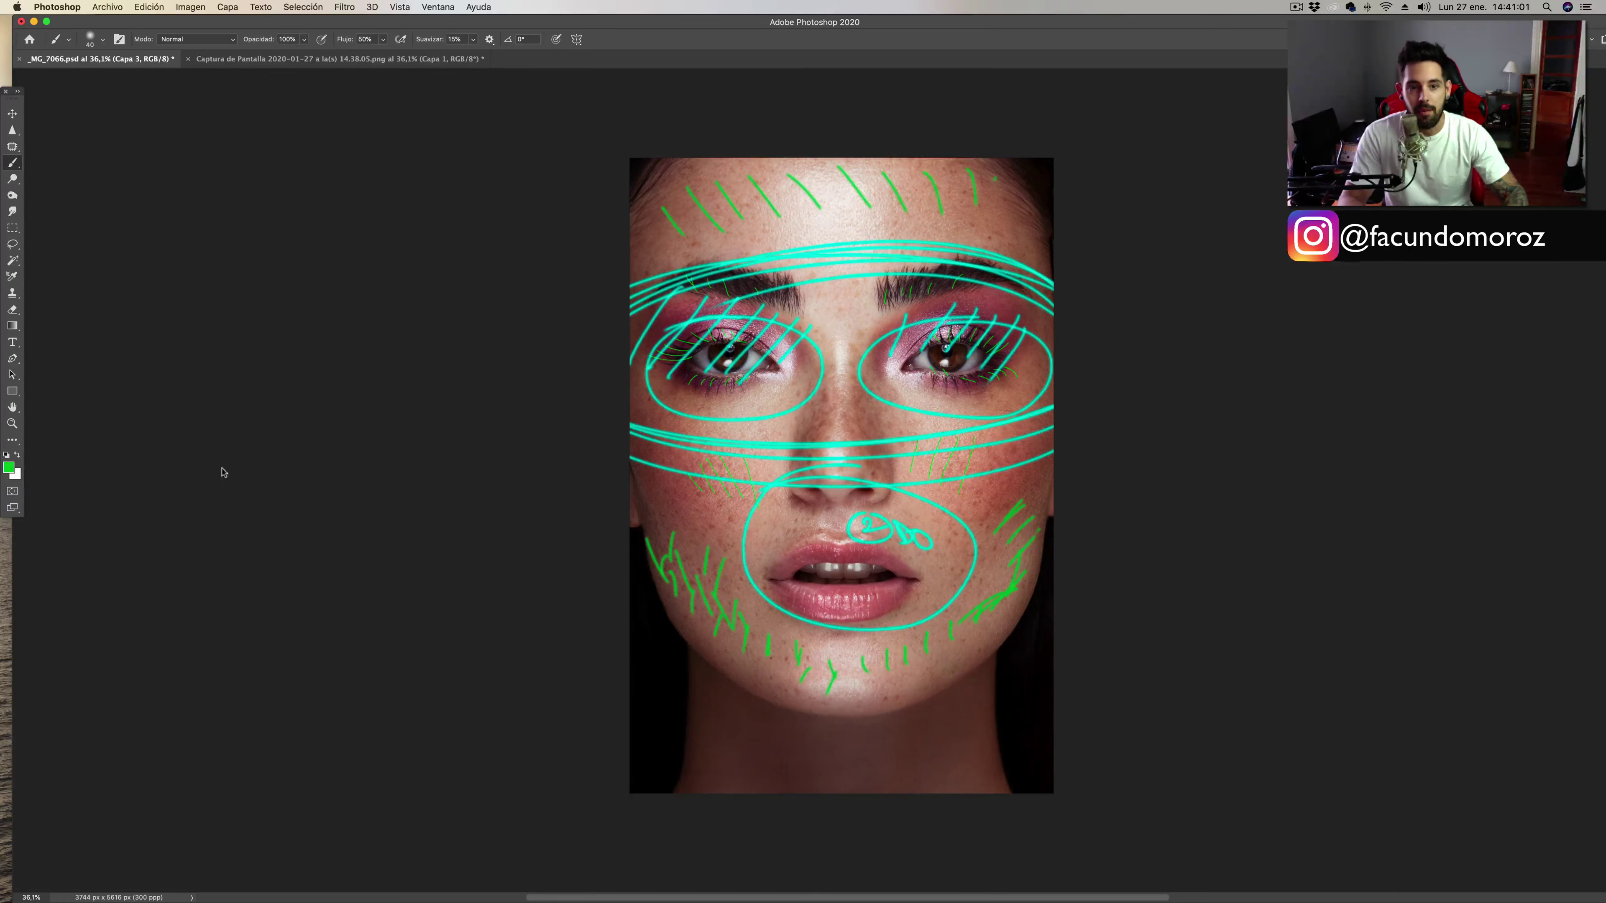
click(9, 467)
drag(1243, 726, 1245, 739)
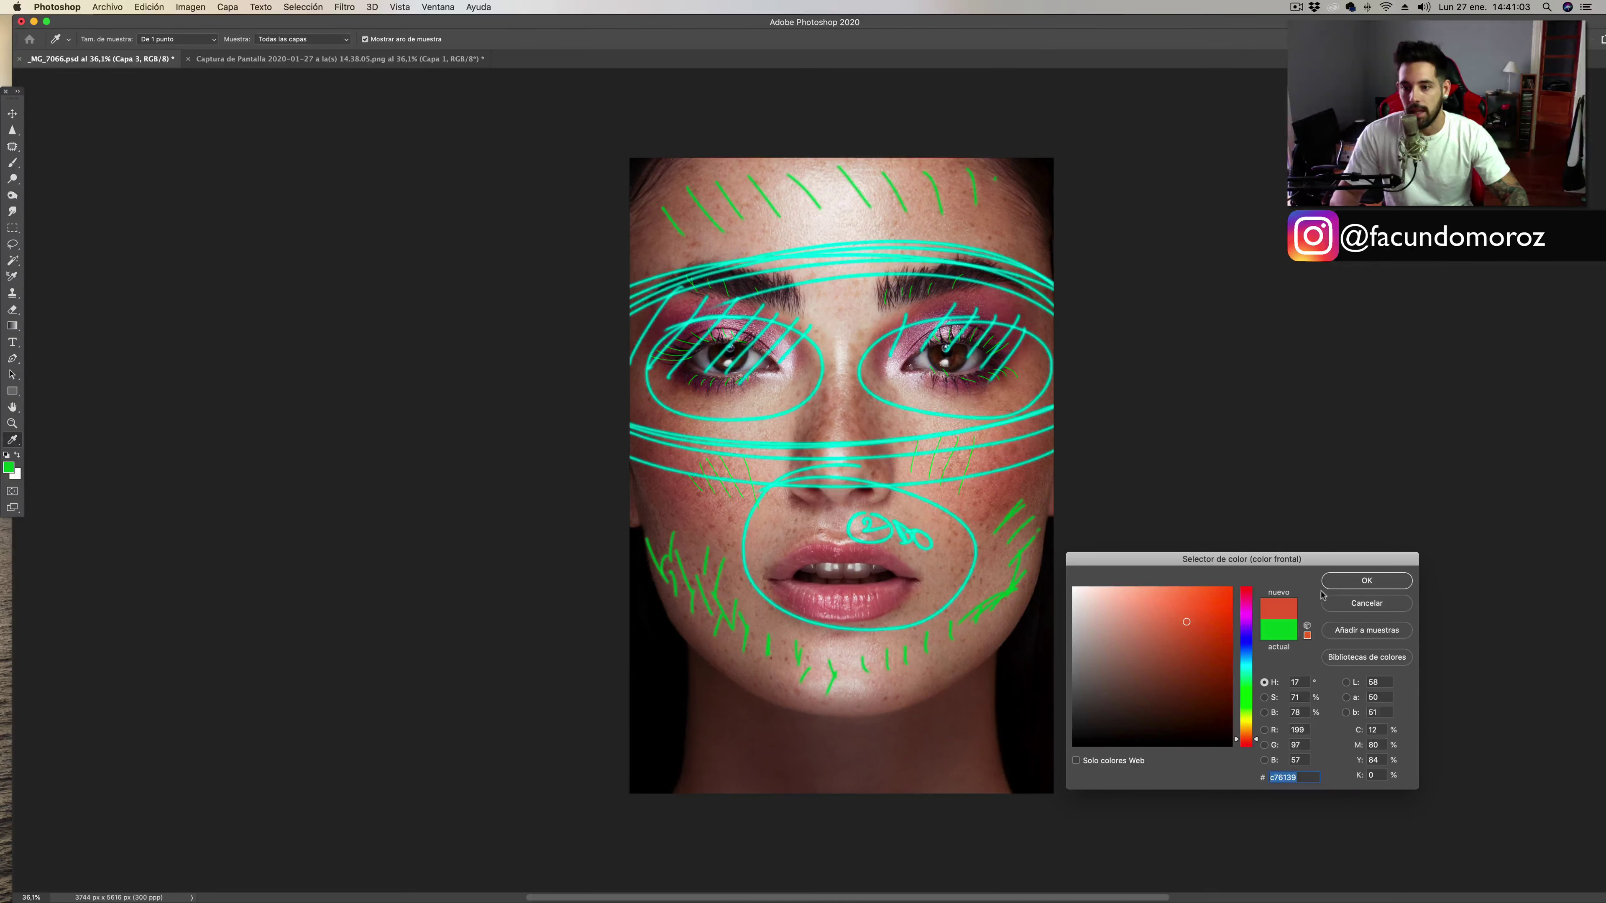
Confirm red-orange #c76139 and hatch strokes across the neck and its right side.
key(Return)
drag(712, 740, 751, 784)
mouse_move(724, 728)
mouse_down()
mouse_move(774, 785)
mouse_move(804, 779)
mouse_up()
mouse_move(801, 733)
mouse_down()
mouse_move(855, 792)
mouse_move(935, 731)
mouse_up()
drag(952, 791, 1034, 758)
drag(935, 728, 975, 703)
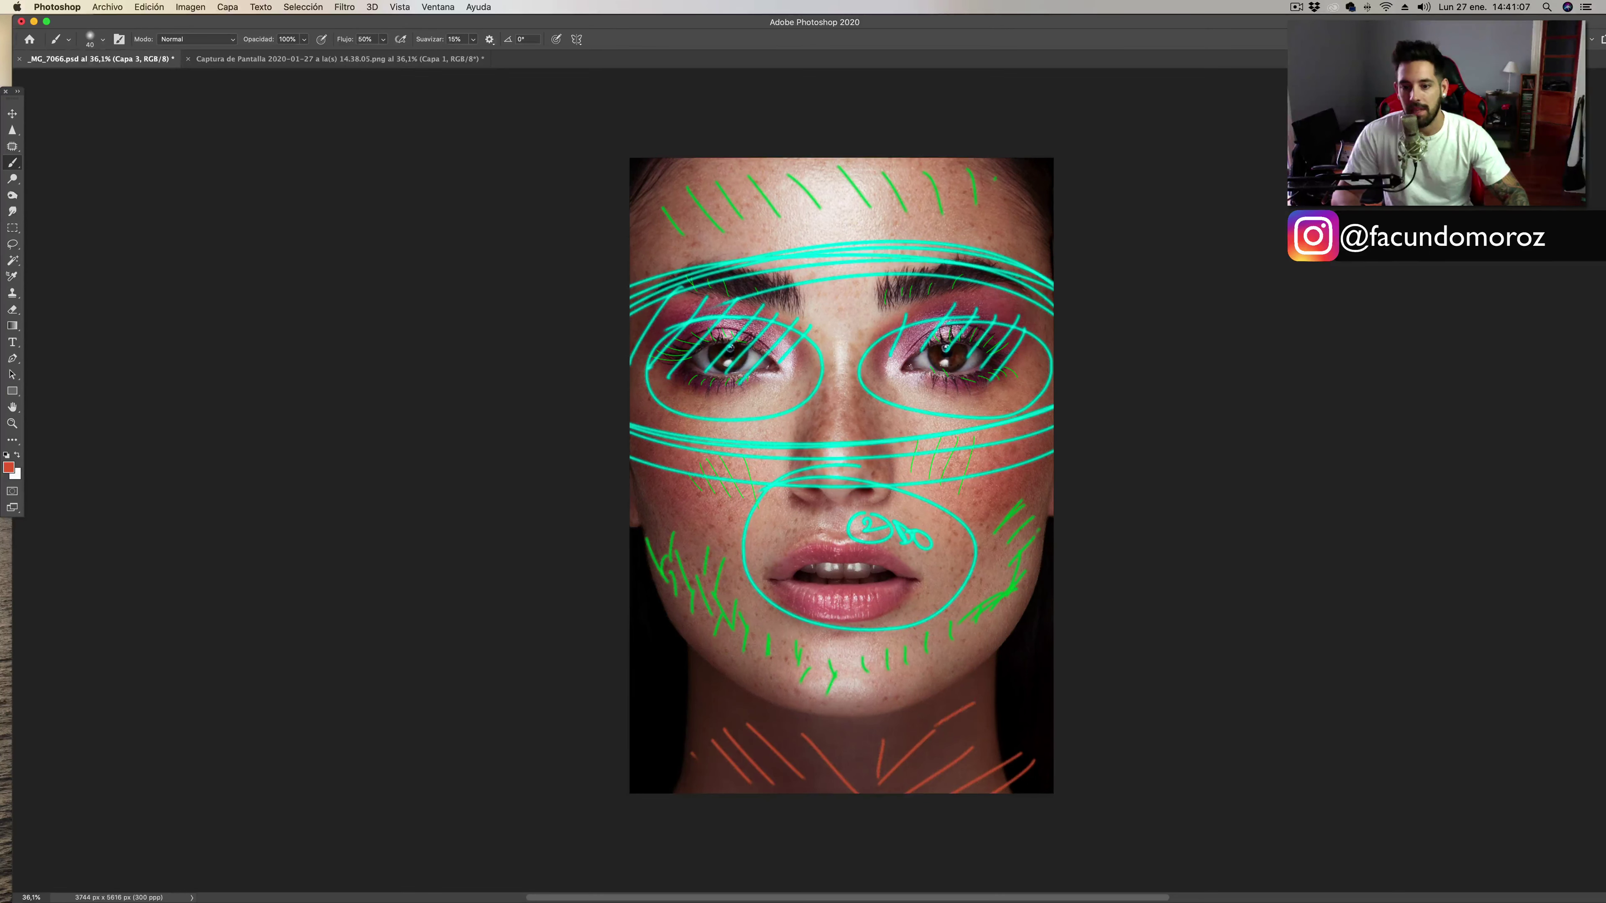
drag(897, 753, 937, 725)
drag(924, 748, 990, 706)
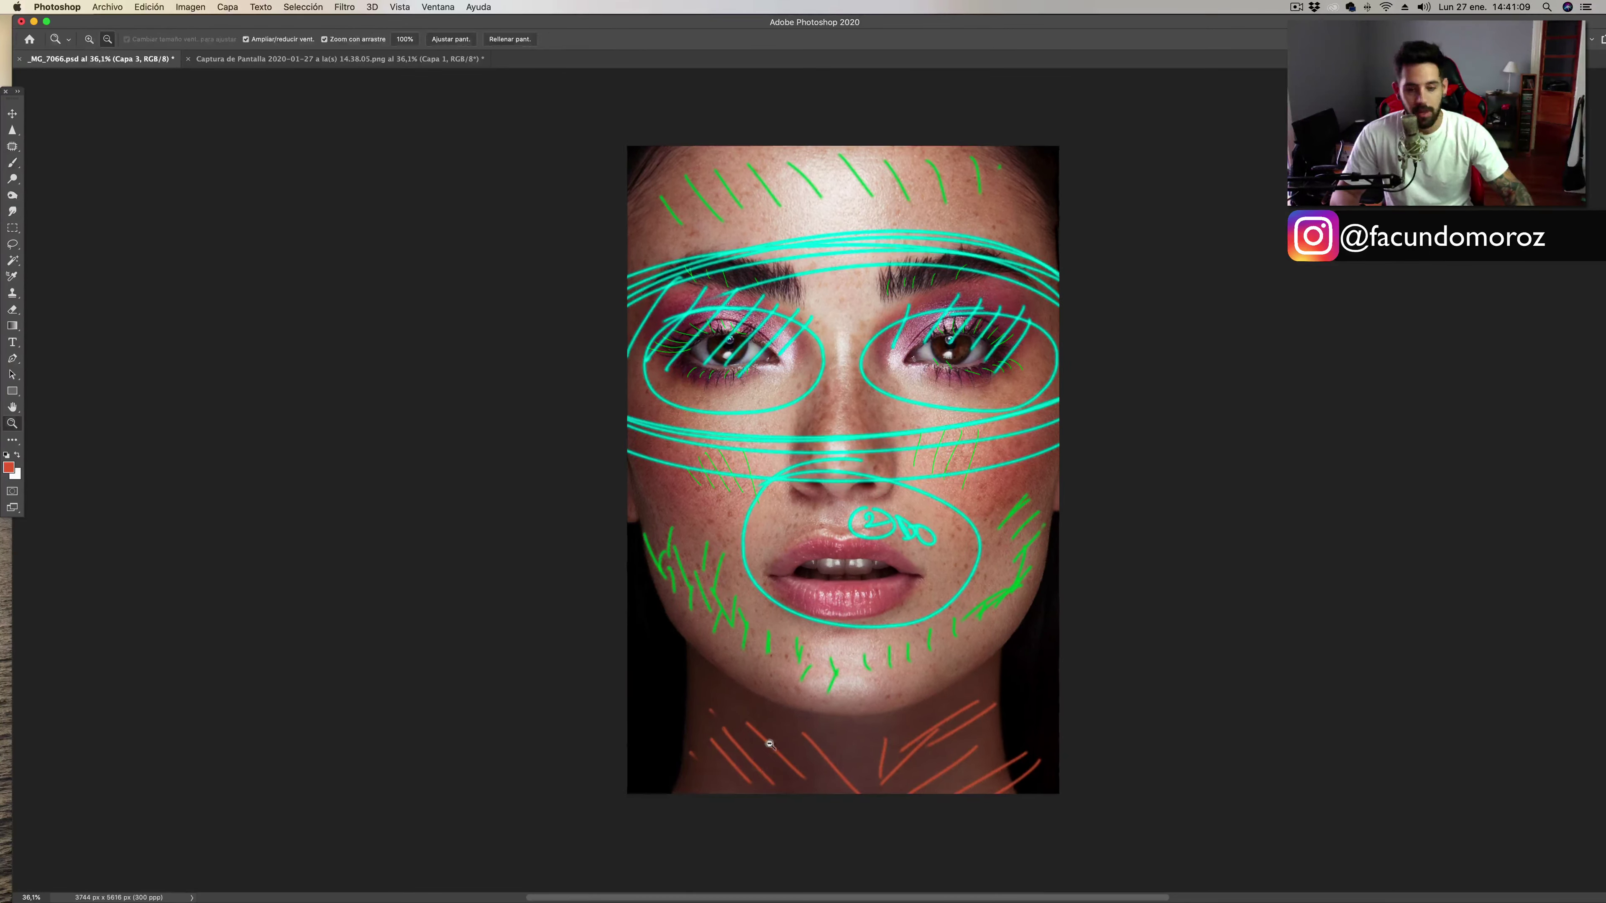
Hide all the drawn annotations on the freckled portrait.
scroll(764, 742, up, 3)
scroll(835, 735, up, 3)
scroll(814, 725, down, 2)
scroll(987, 576, up, 3)
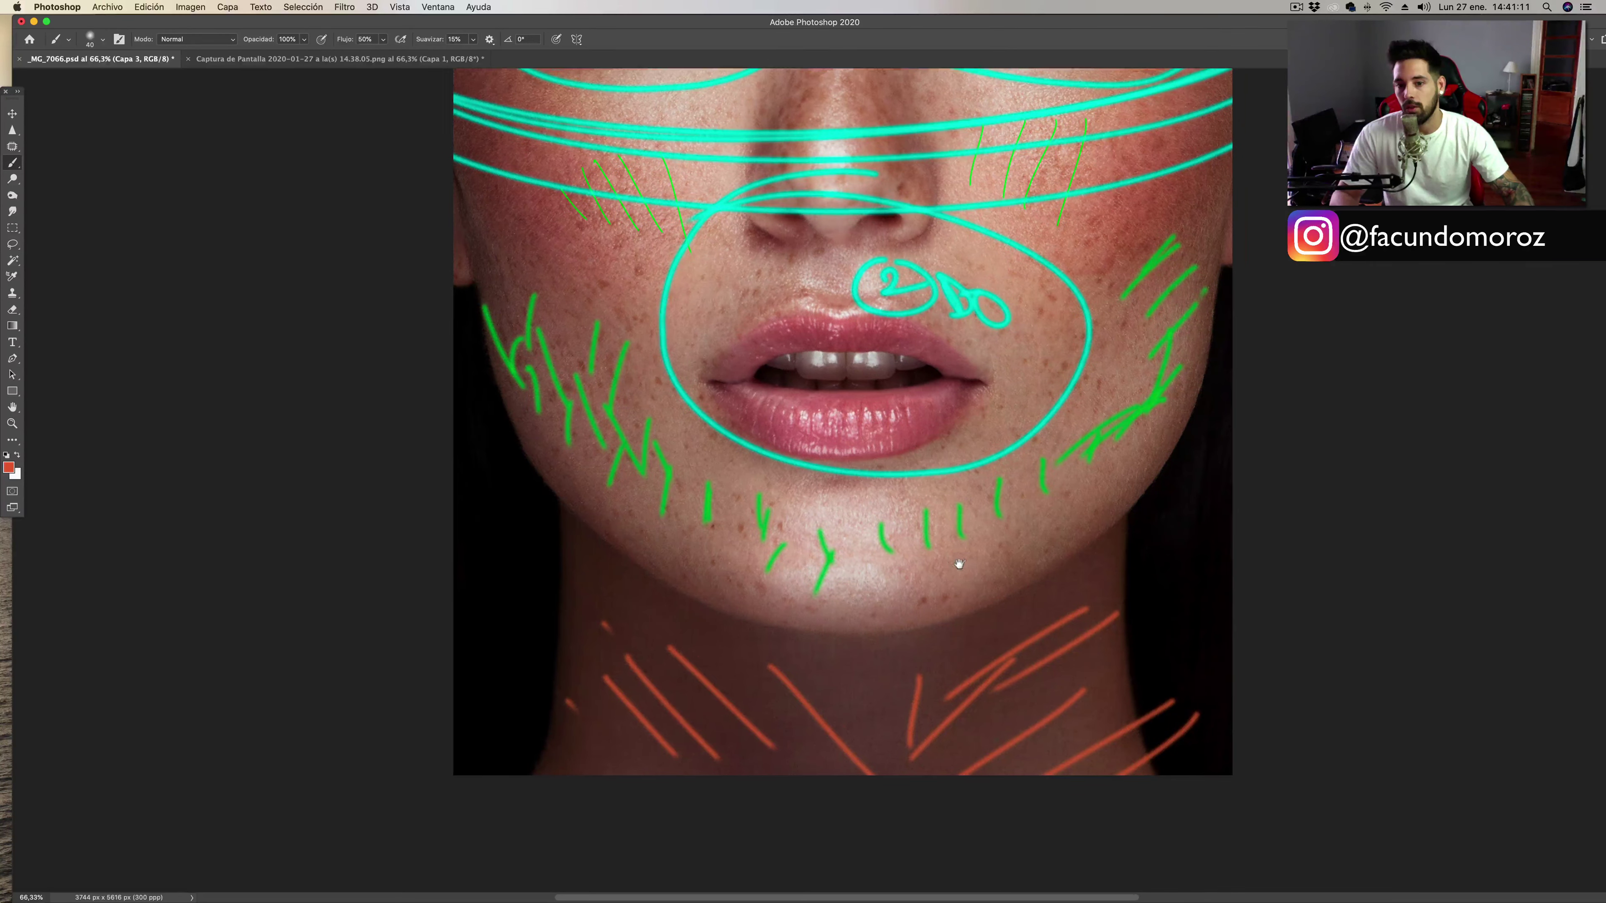
scroll(986, 596, up, 3)
scroll(983, 617, up, 3)
scroll(981, 636, up, 3)
scroll(981, 637, up, 5)
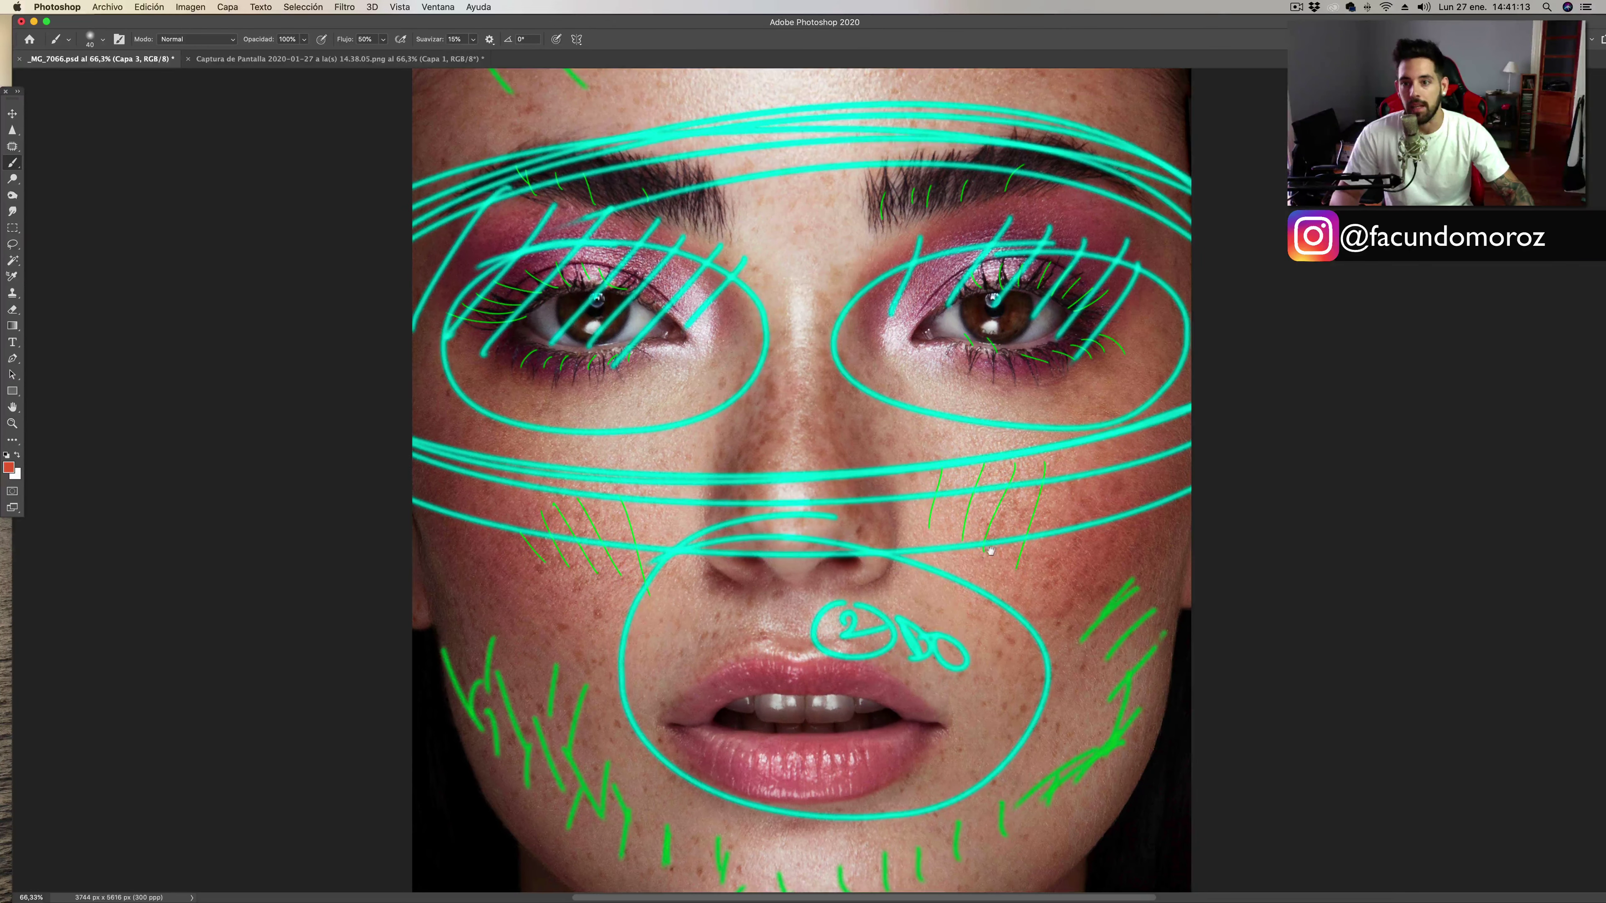
scroll(929, 389, down, 2)
scroll(930, 389, down, 2)
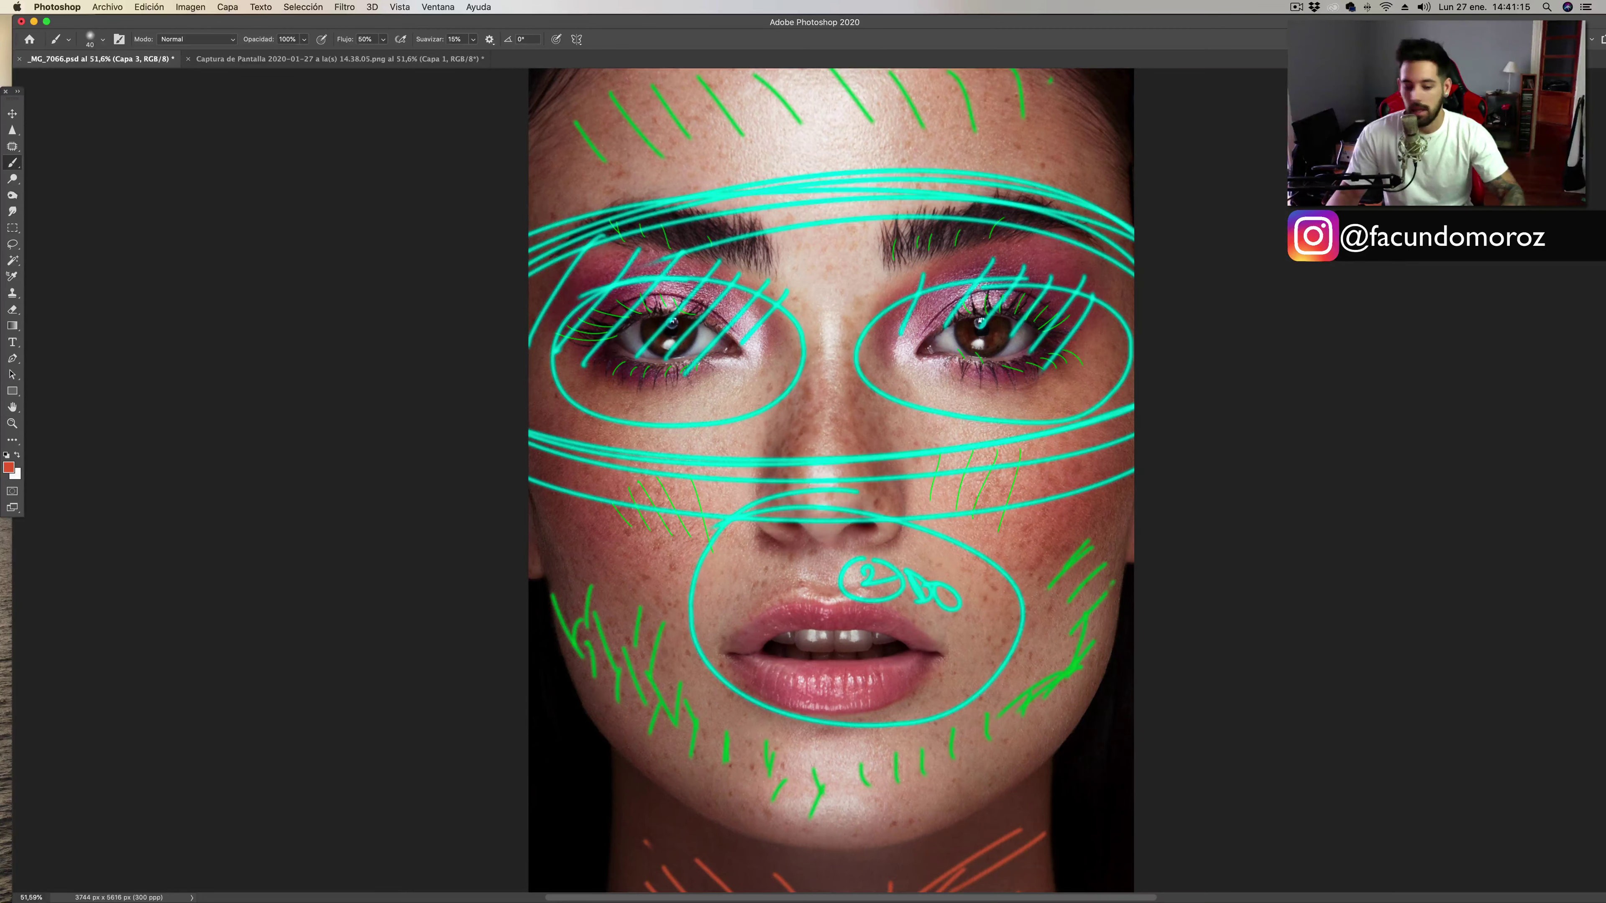
key(BackSpace)
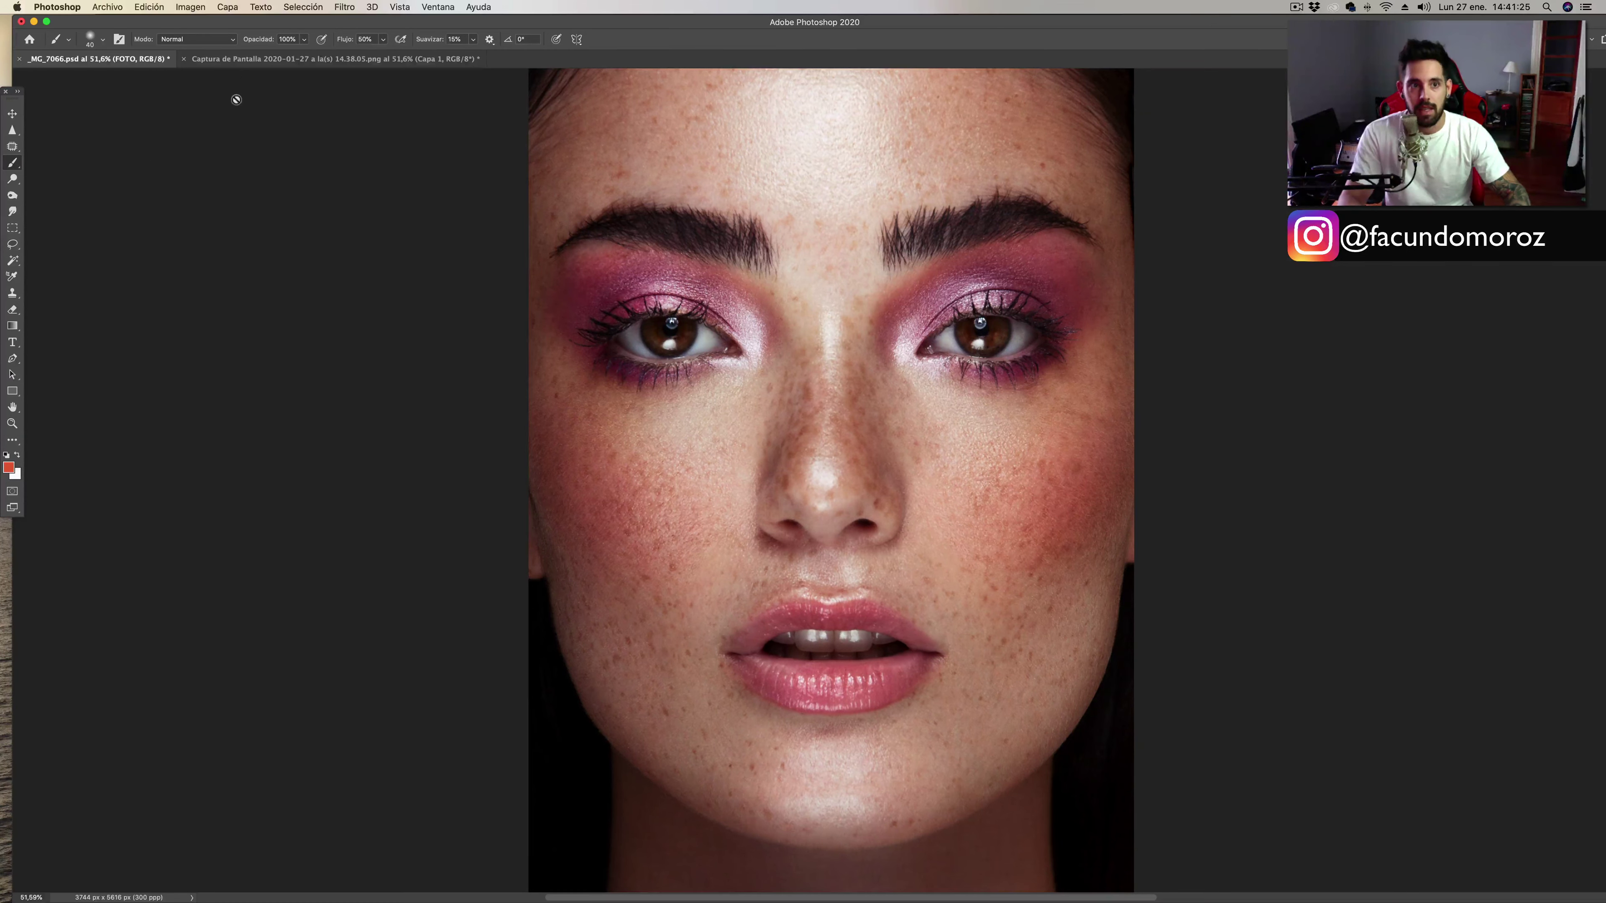
Bring up the annotated Captura de Pantalla screenshot and zoom in on it.
click(252, 63)
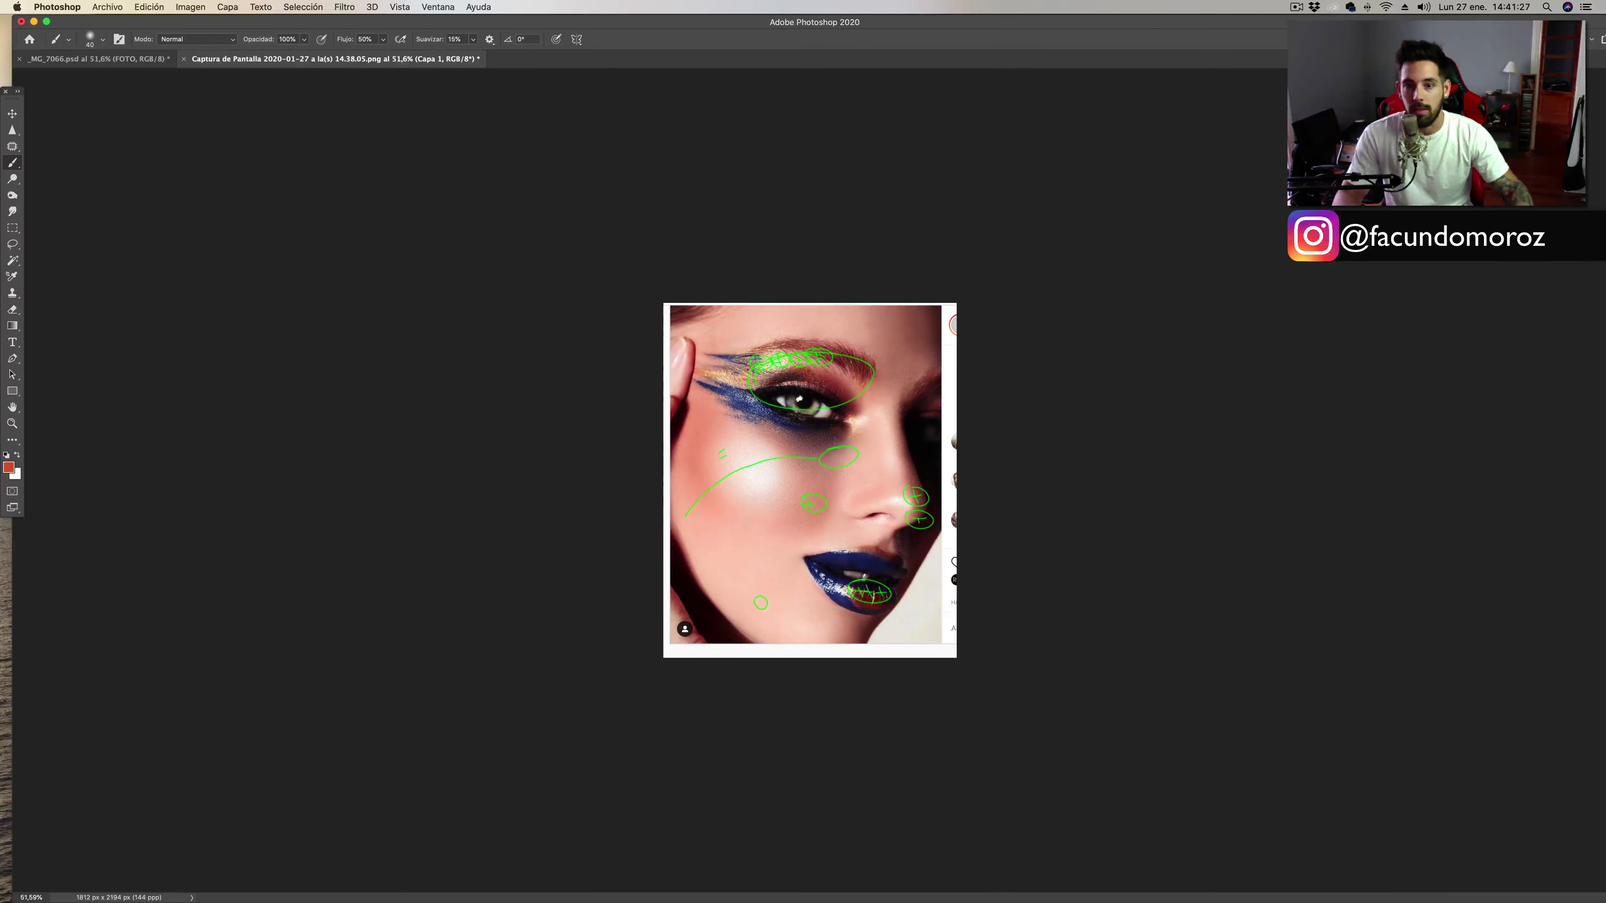
scroll(784, 491, up, 2)
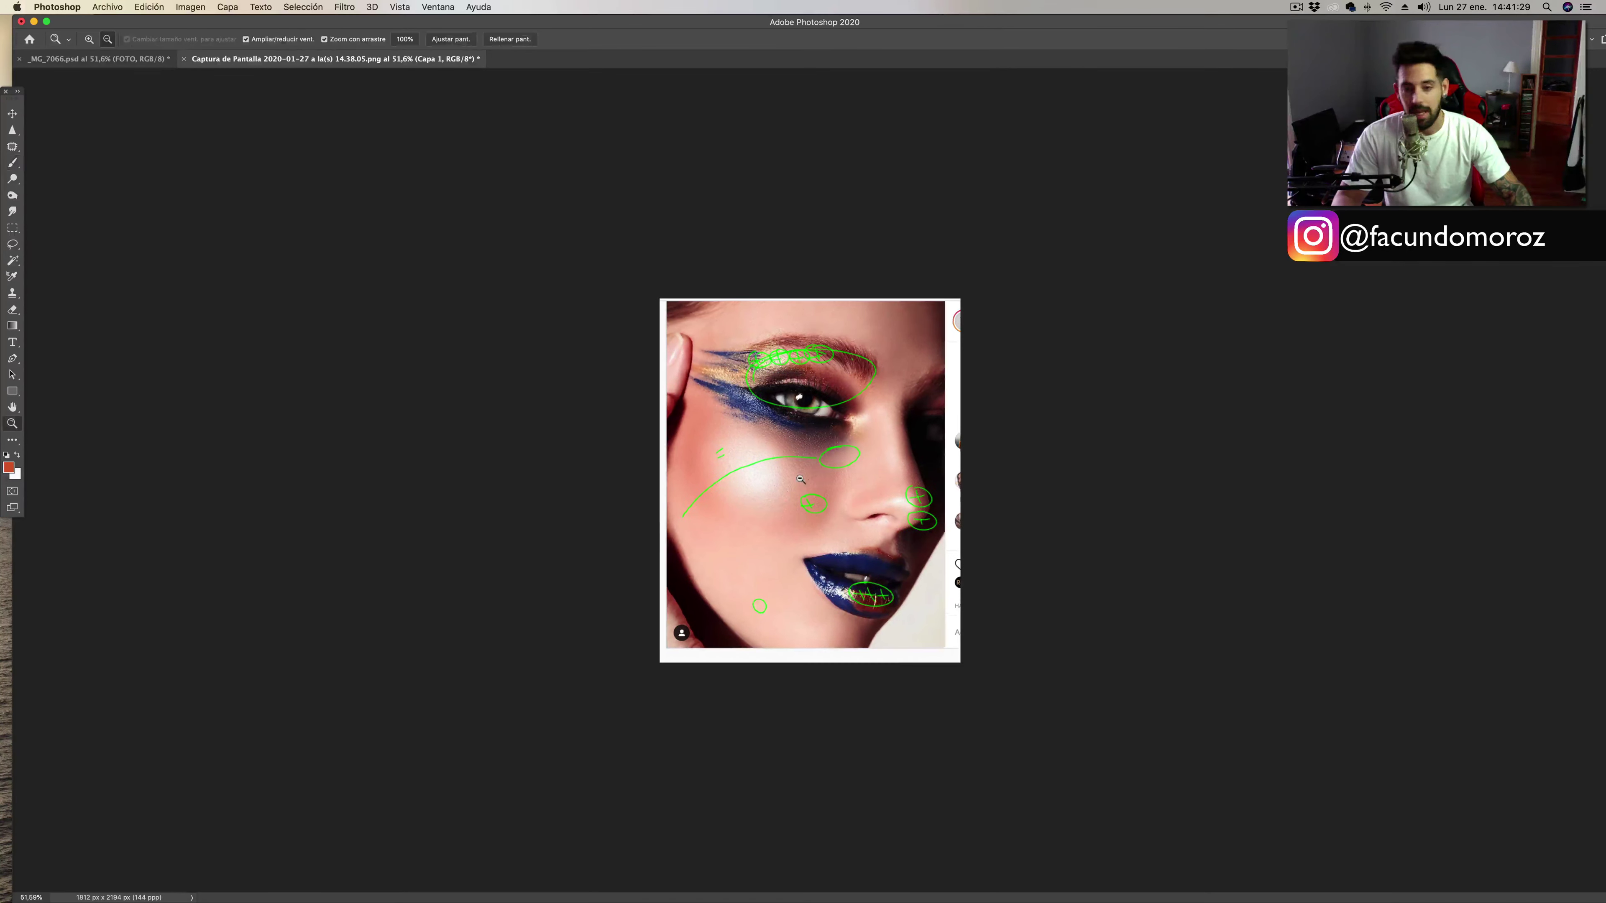
scroll(797, 484, up, 5)
scroll(810, 474, up, 3)
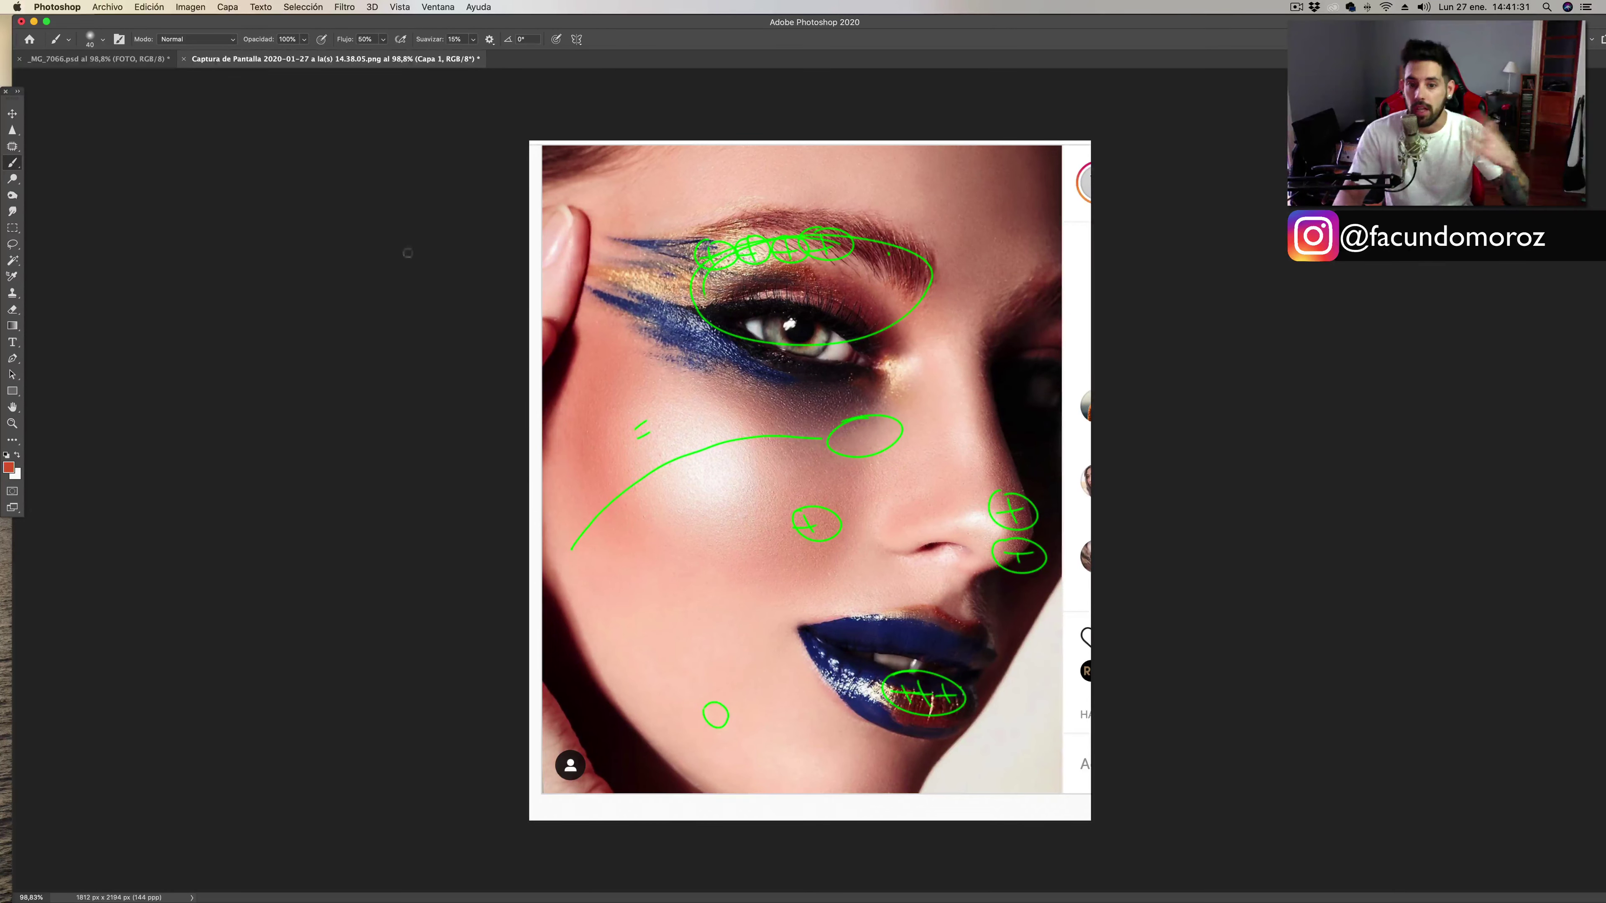
mouse_move(15, 165)
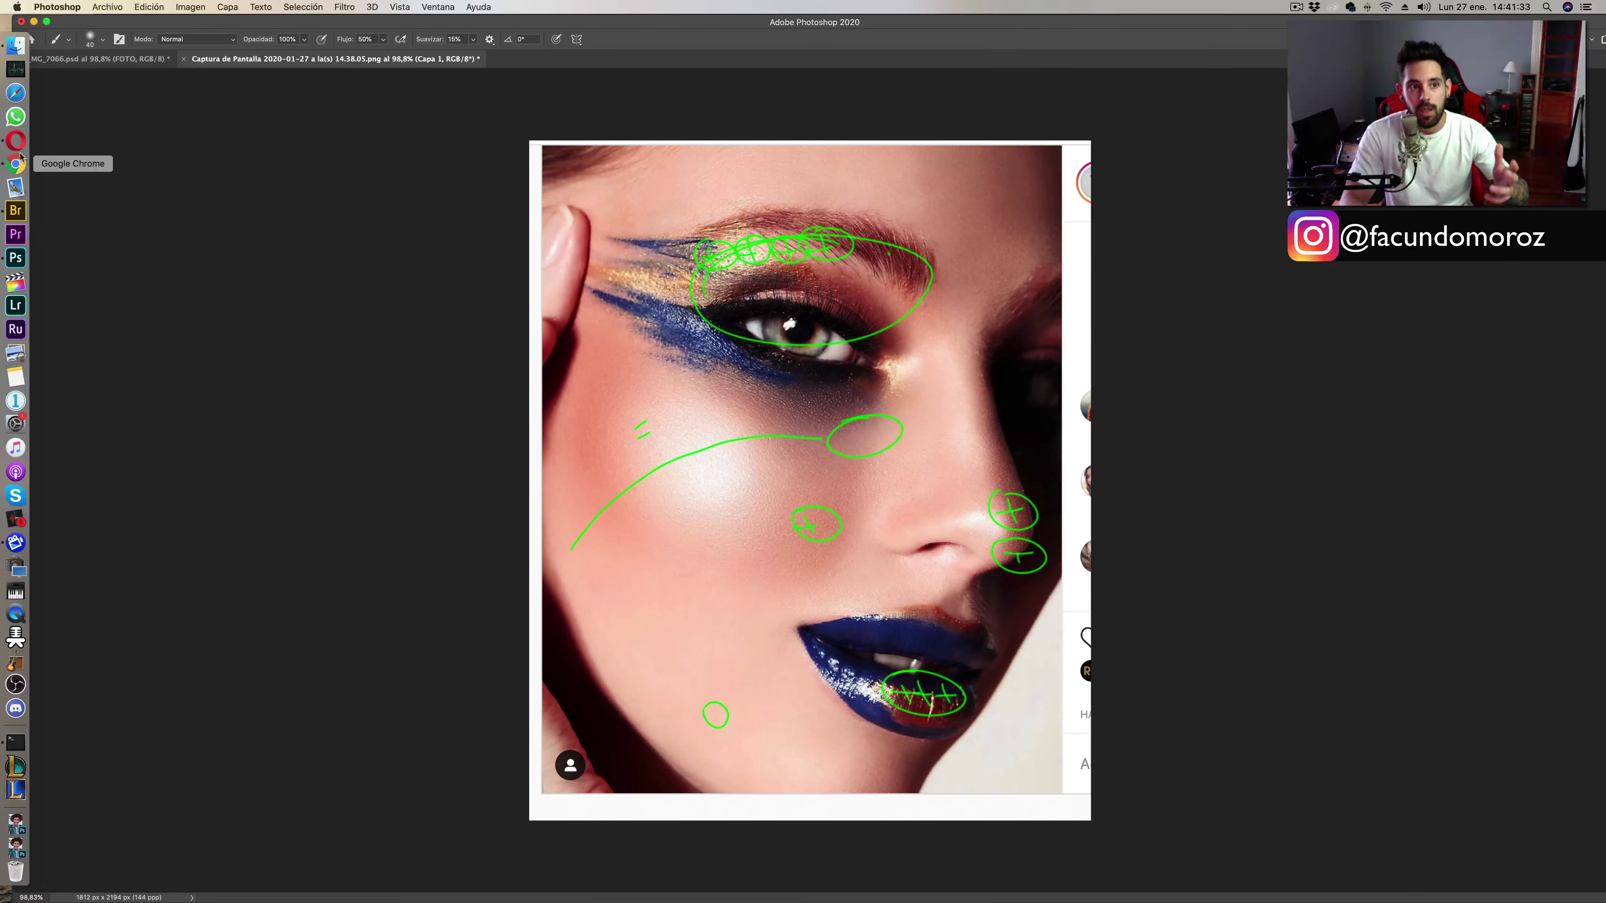
click(15, 142)
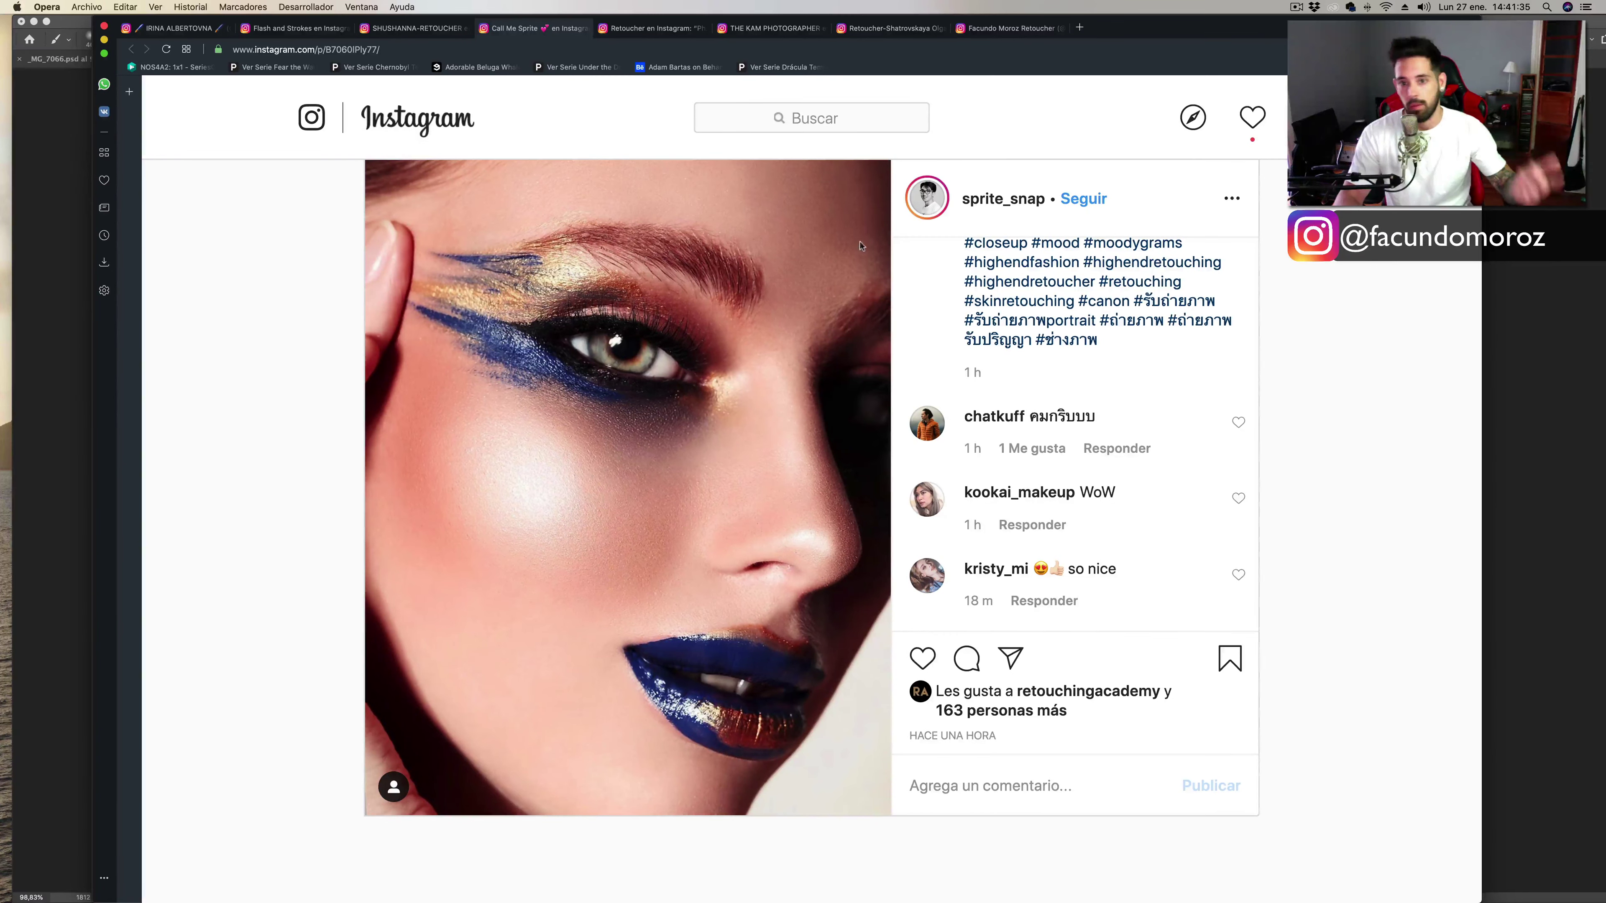
click(652, 29)
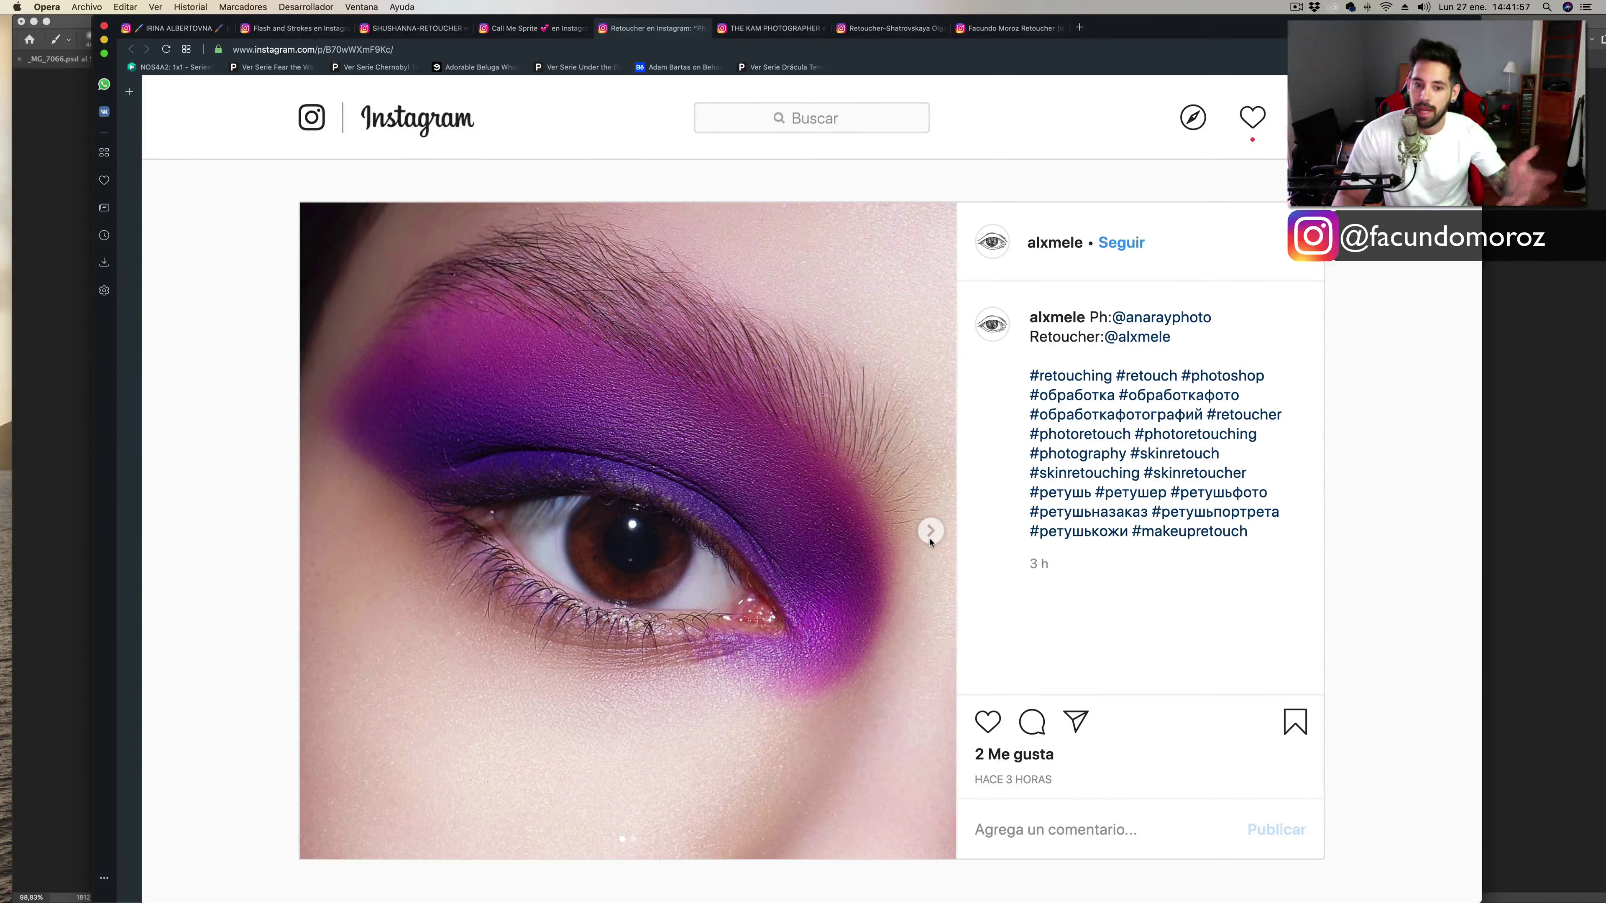
click(929, 538)
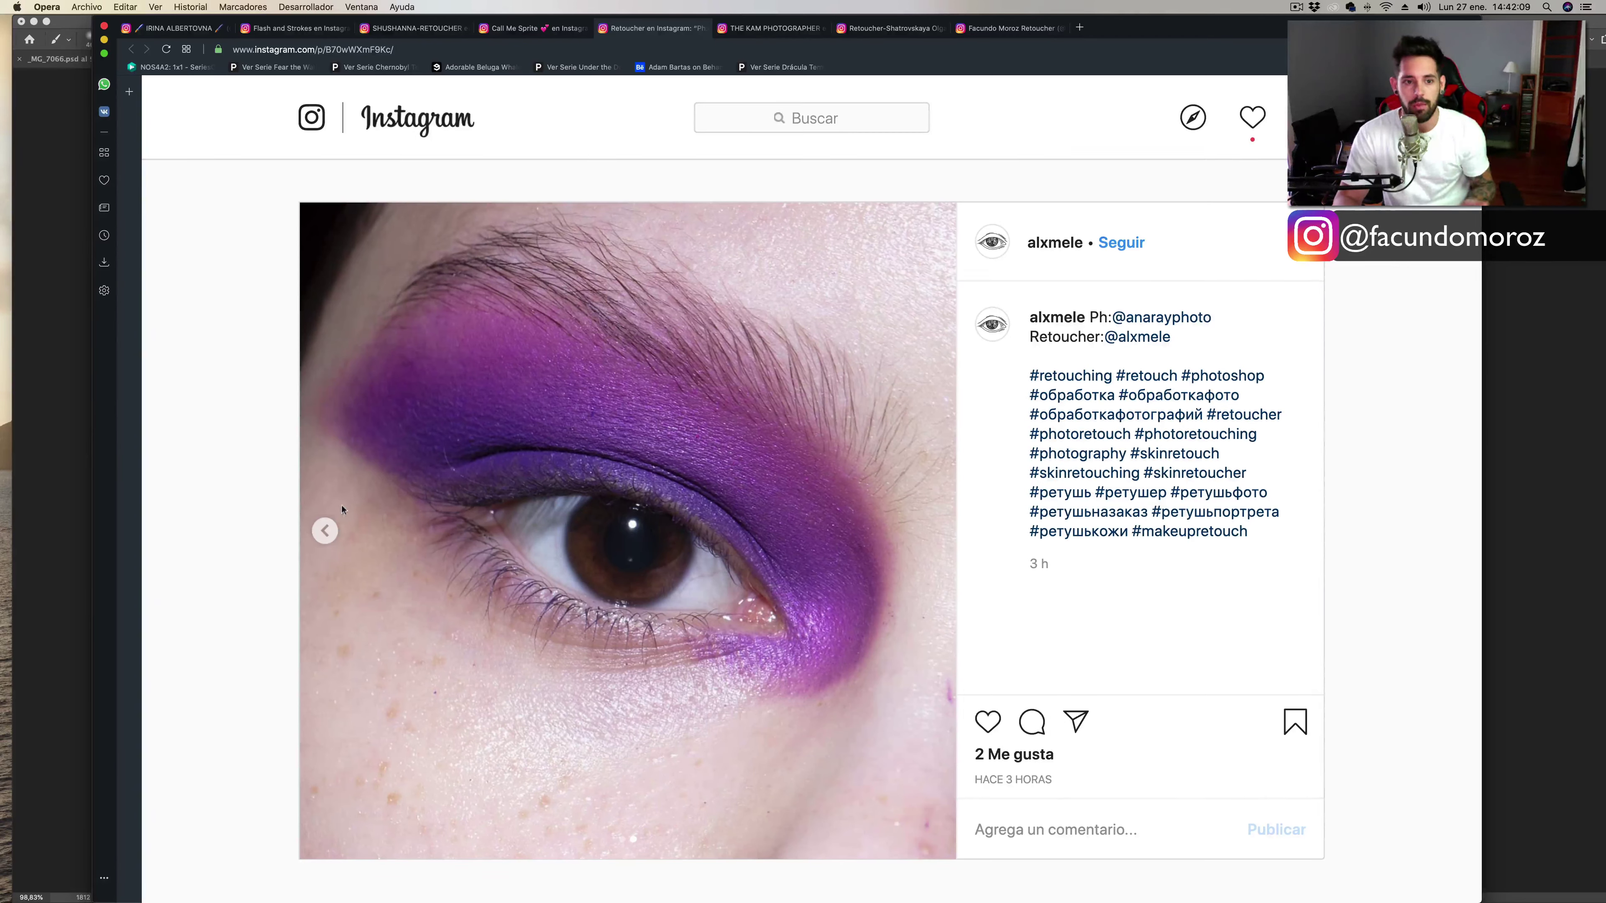
click(326, 532)
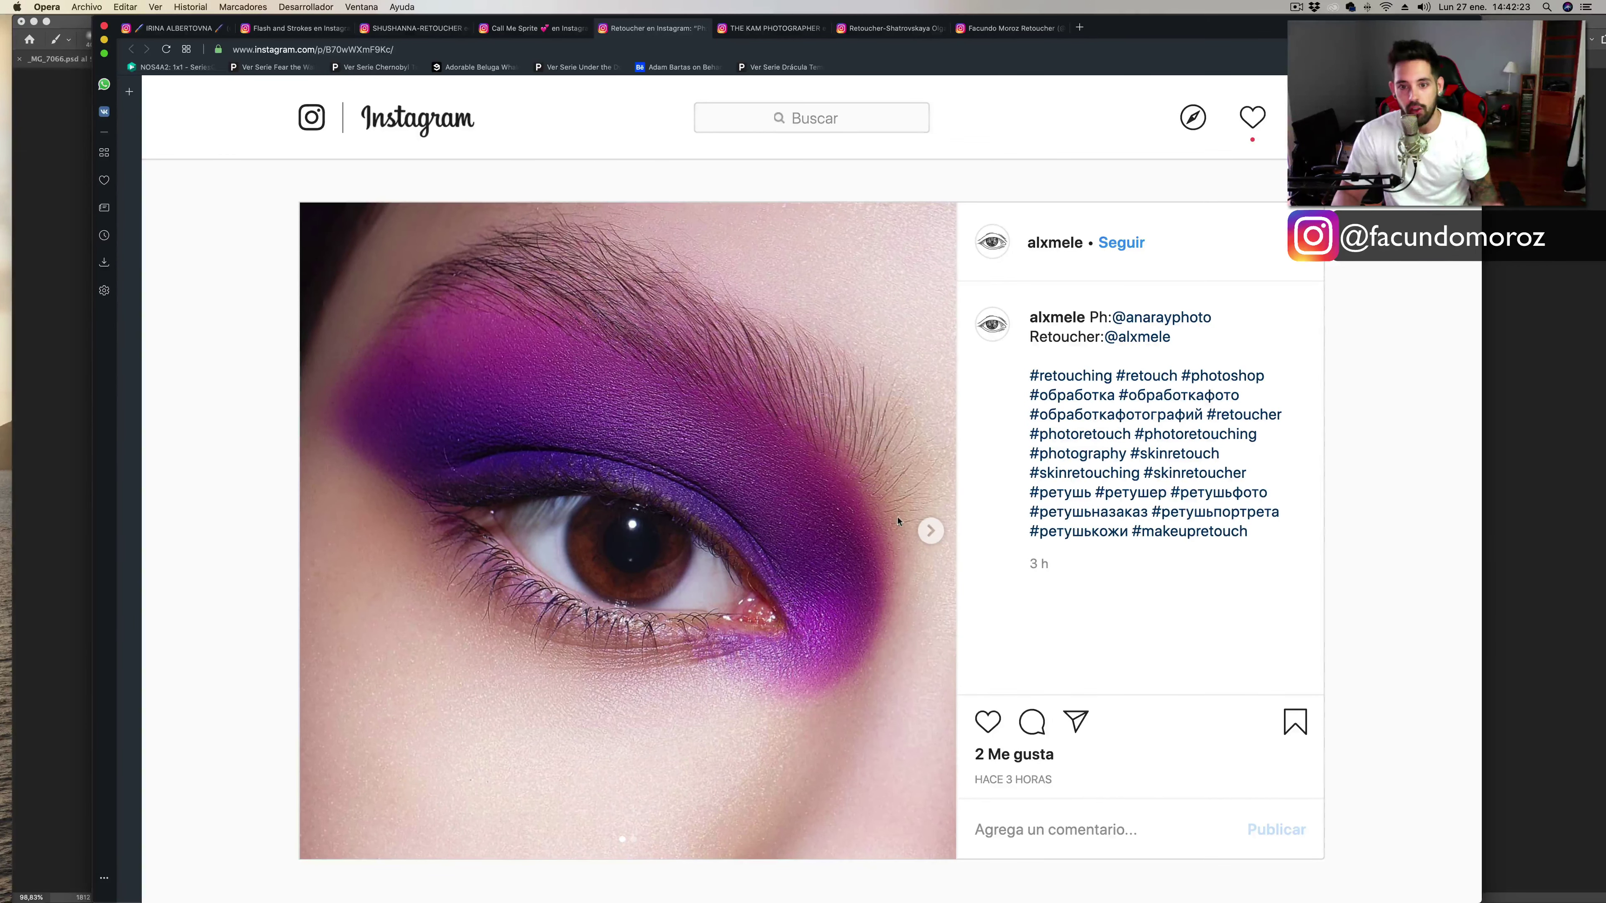
click(930, 533)
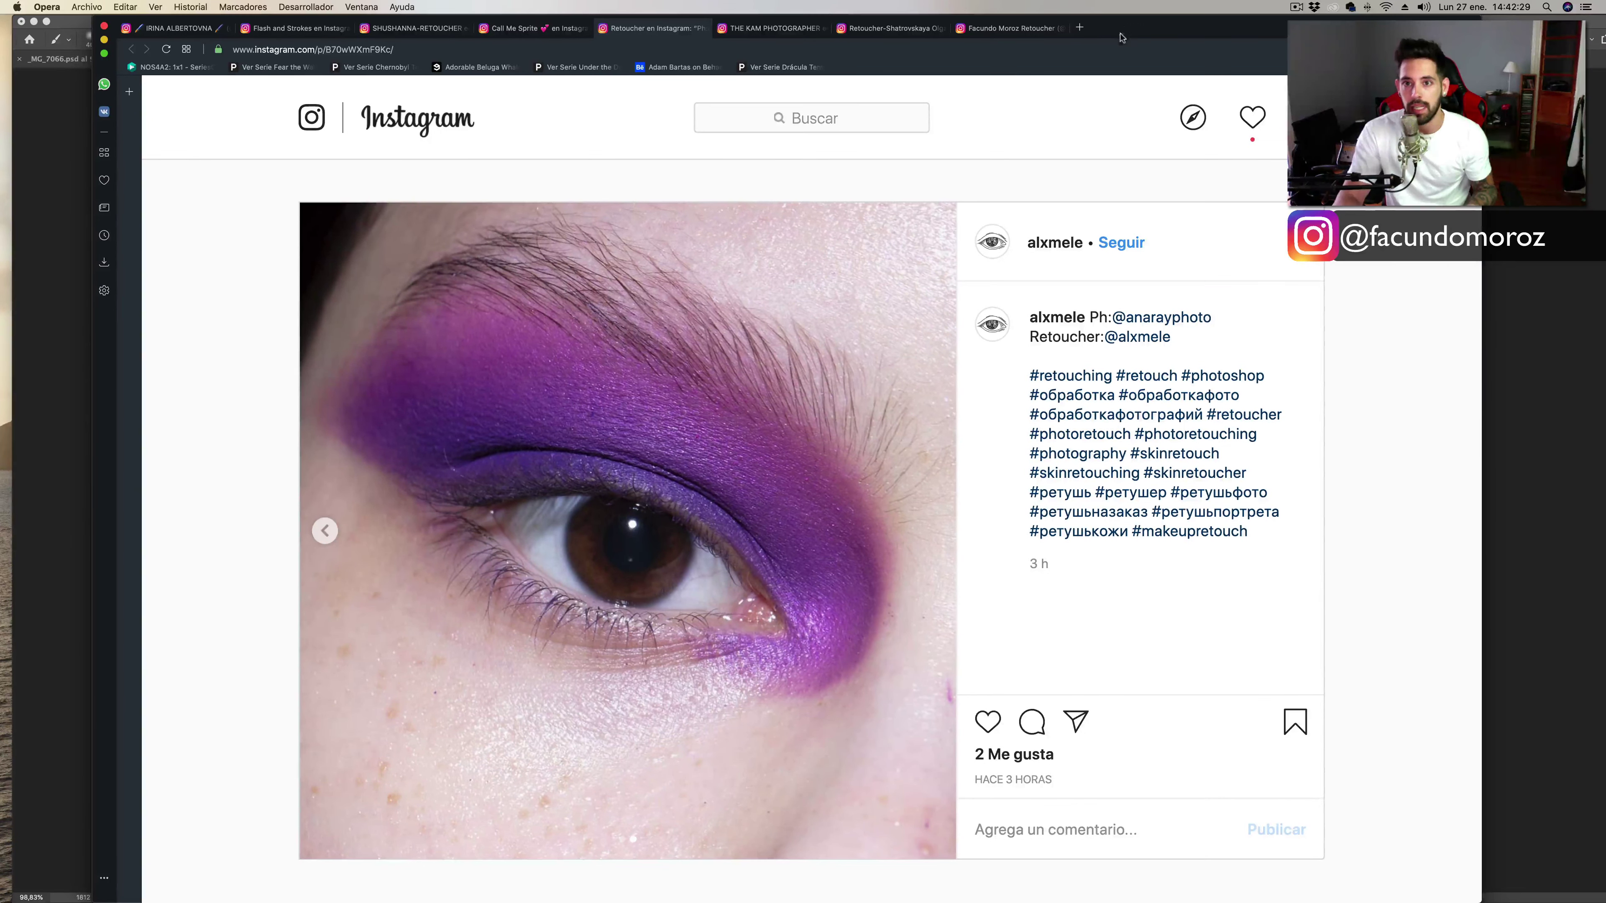
drag(1121, 38, 1158, 271)
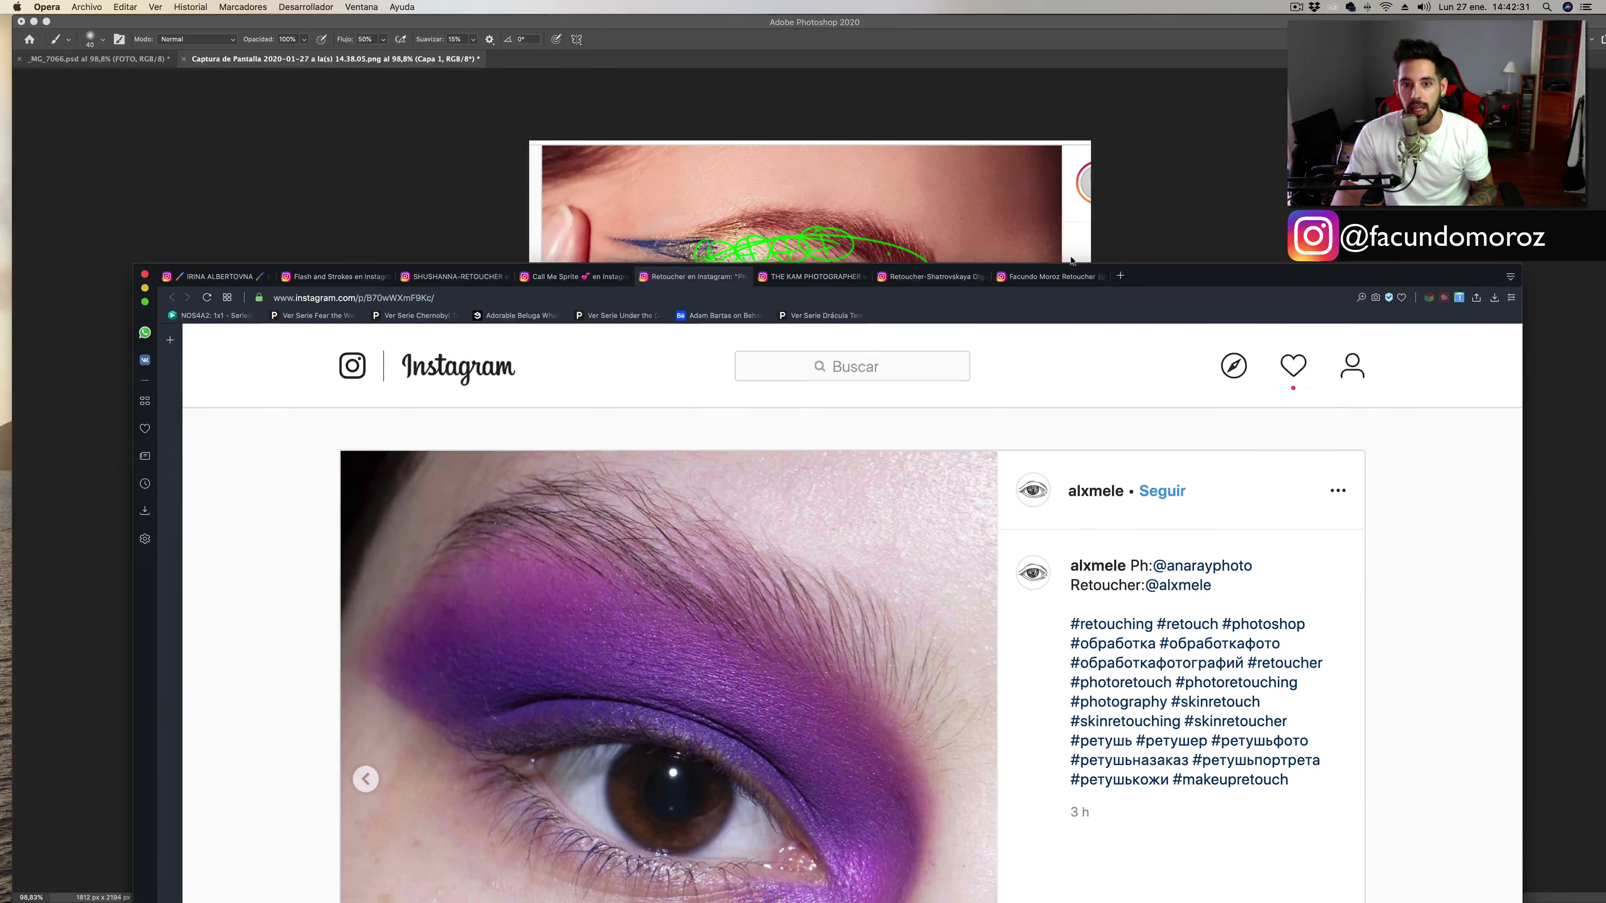
Close the reference screenshot document without saving its changes.
click(470, 204)
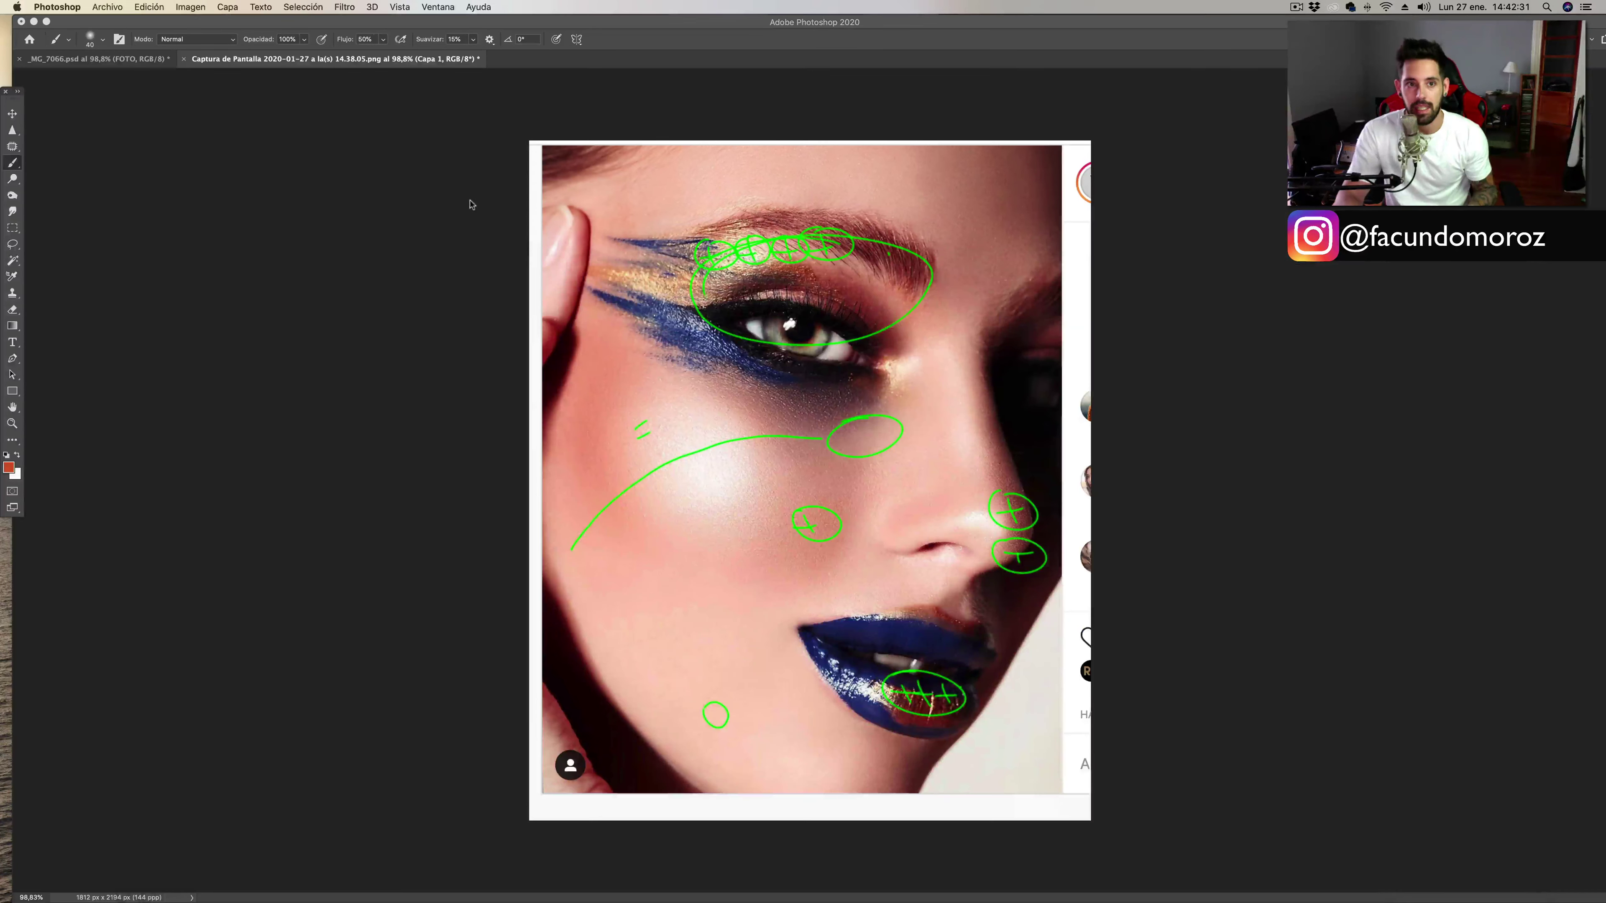
click(183, 58)
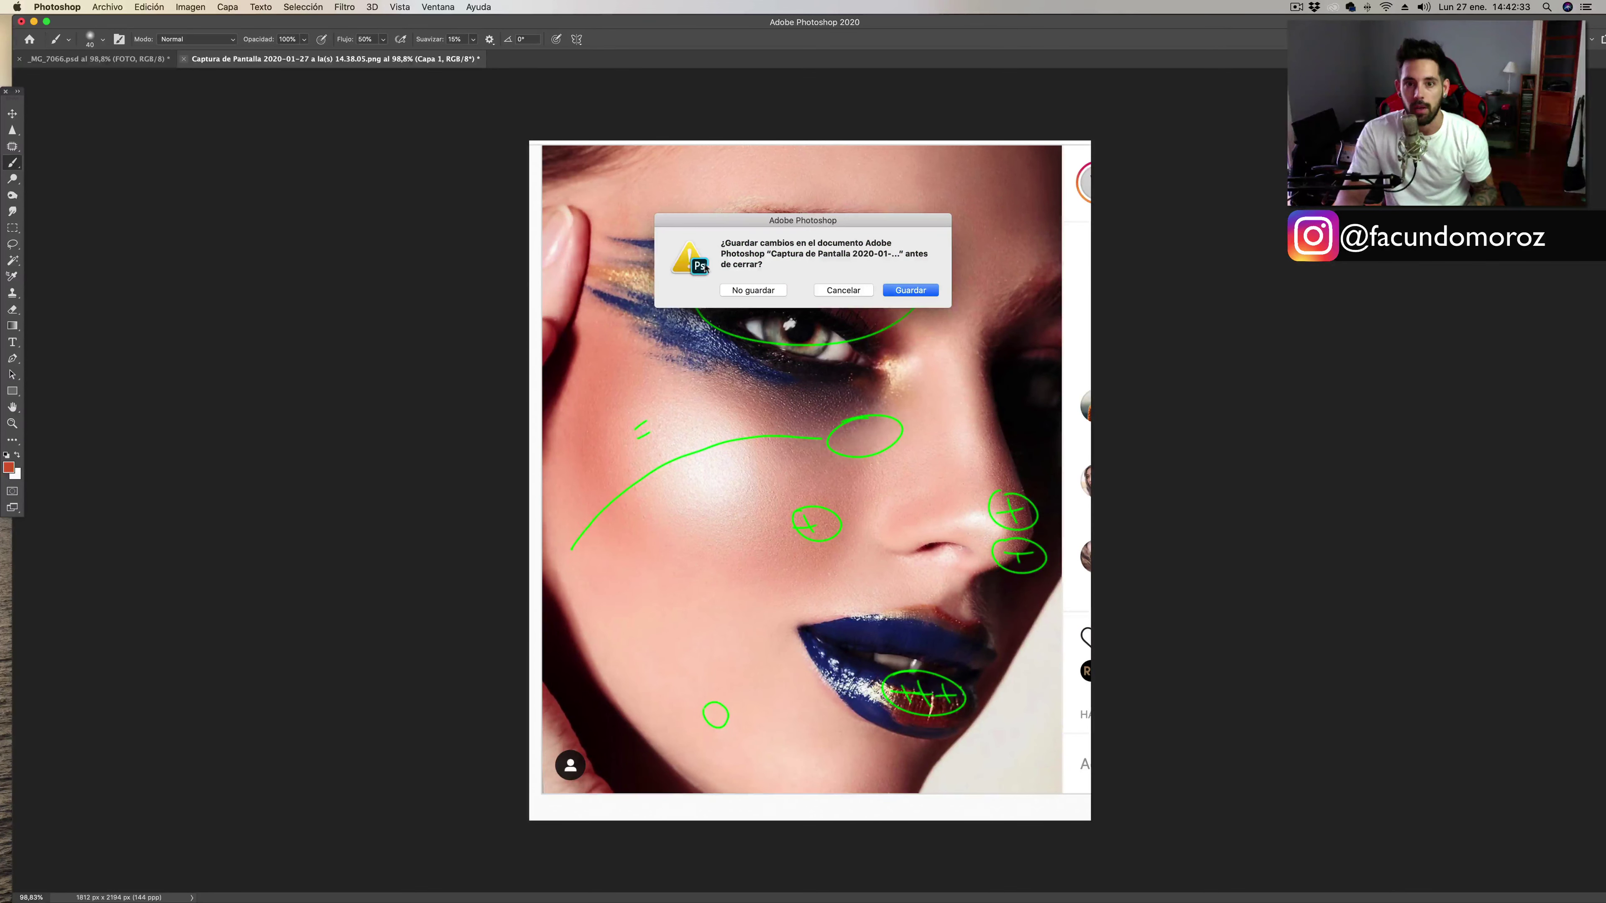
click(749, 290)
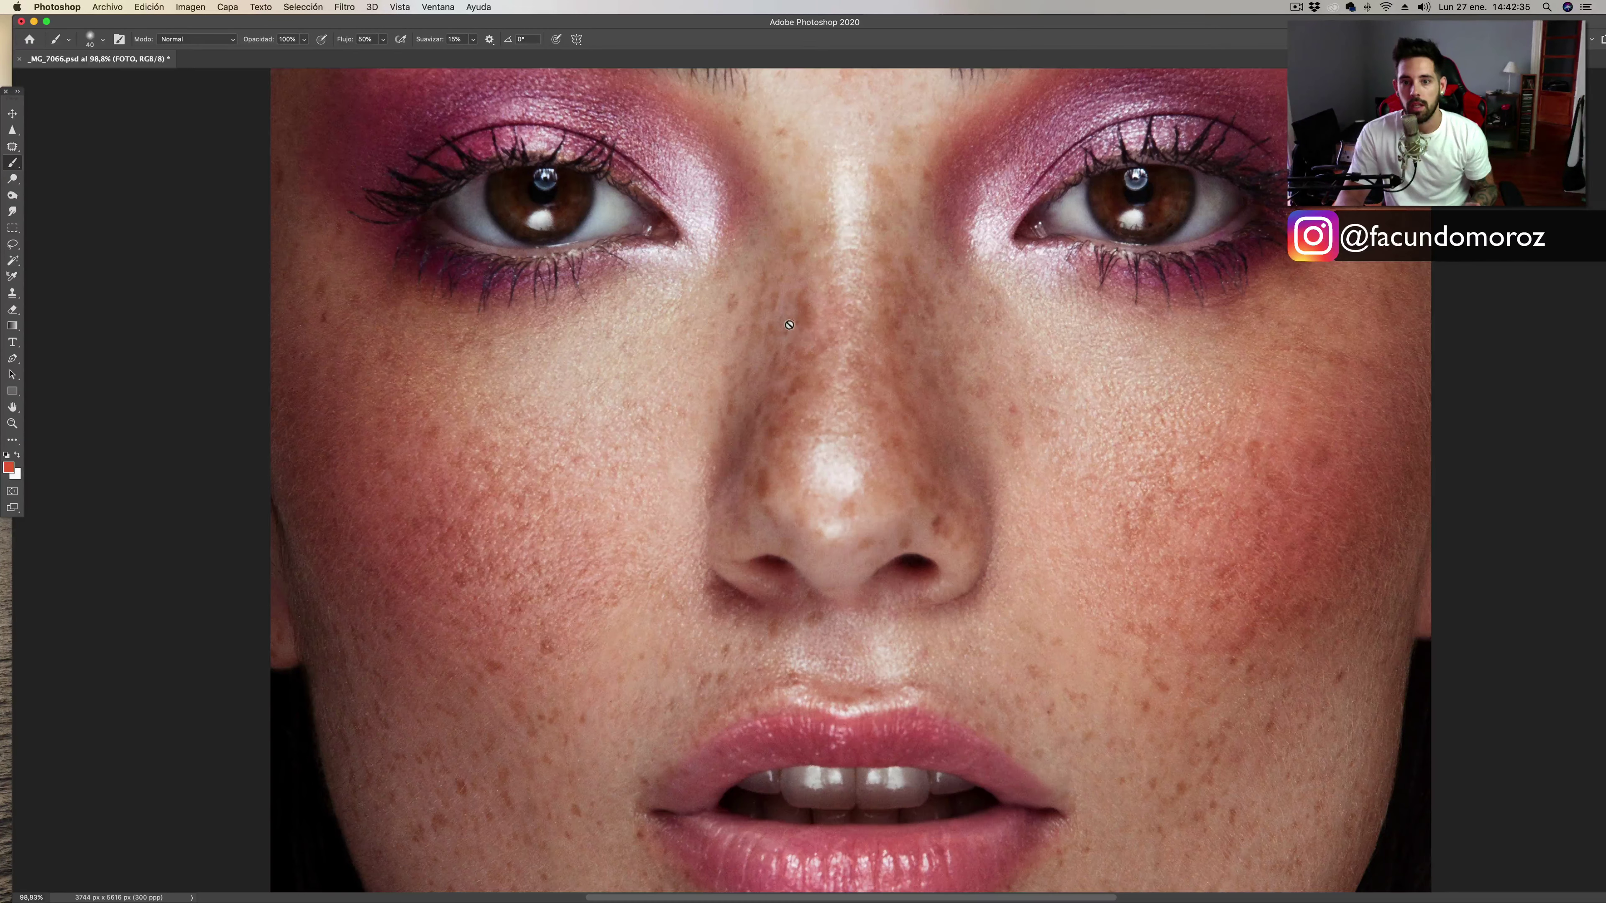
Zoom in closely on the freckled portrait's nose and eyes.
drag(874, 329, 828, 370)
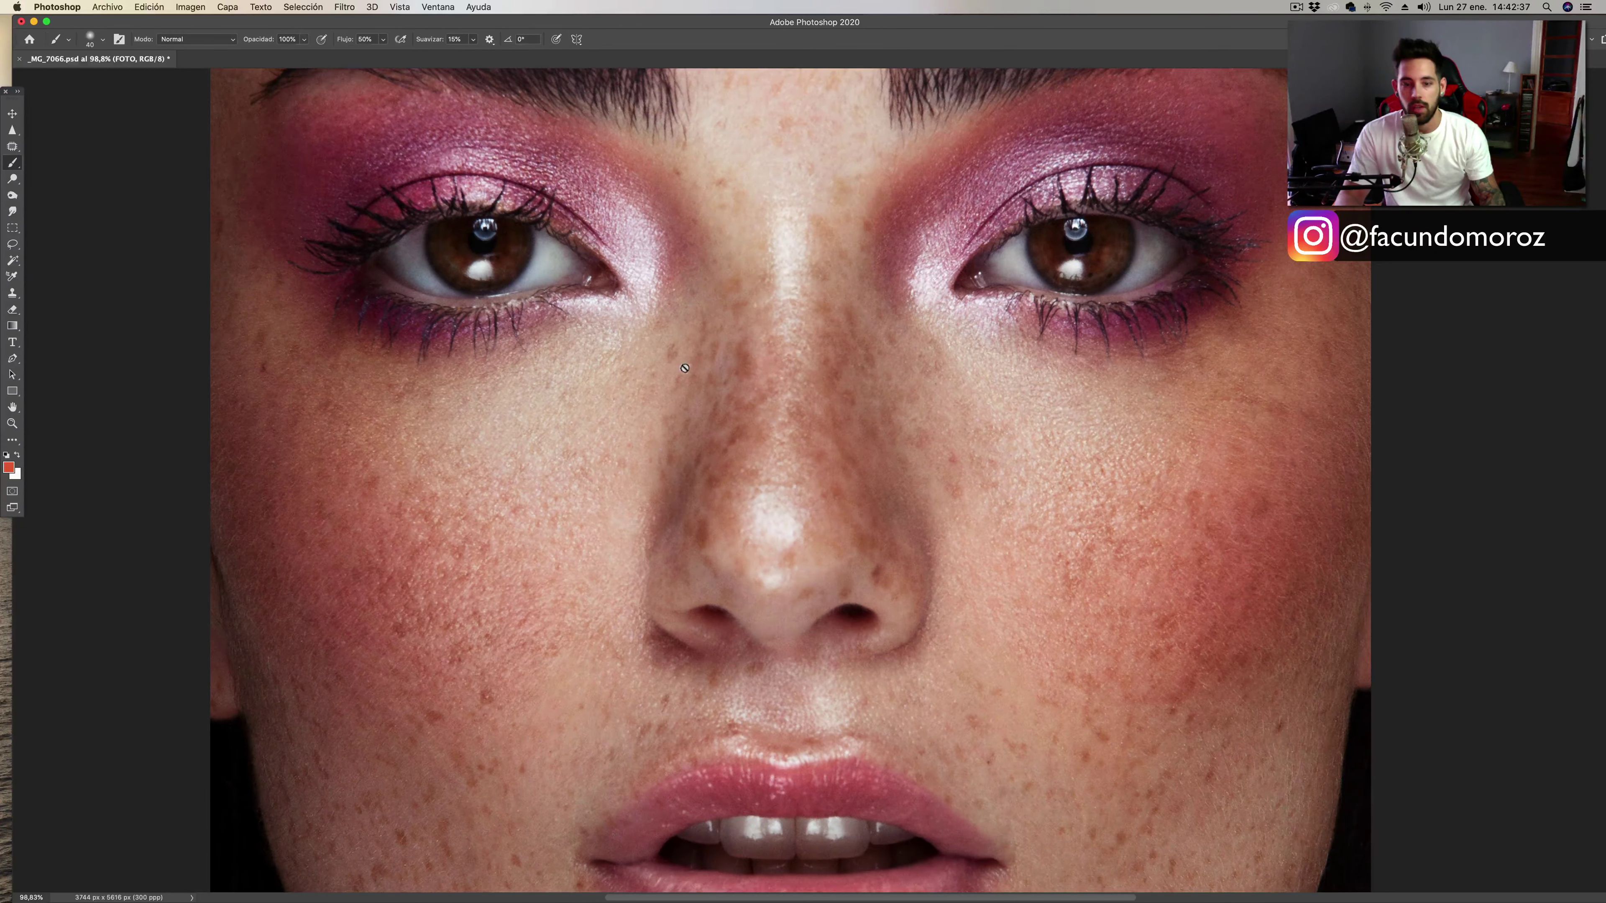
key(z)
mouse_move(659, 338)
mouse_down()
mouse_move(718, 385)
mouse_move(555, 229)
mouse_up()
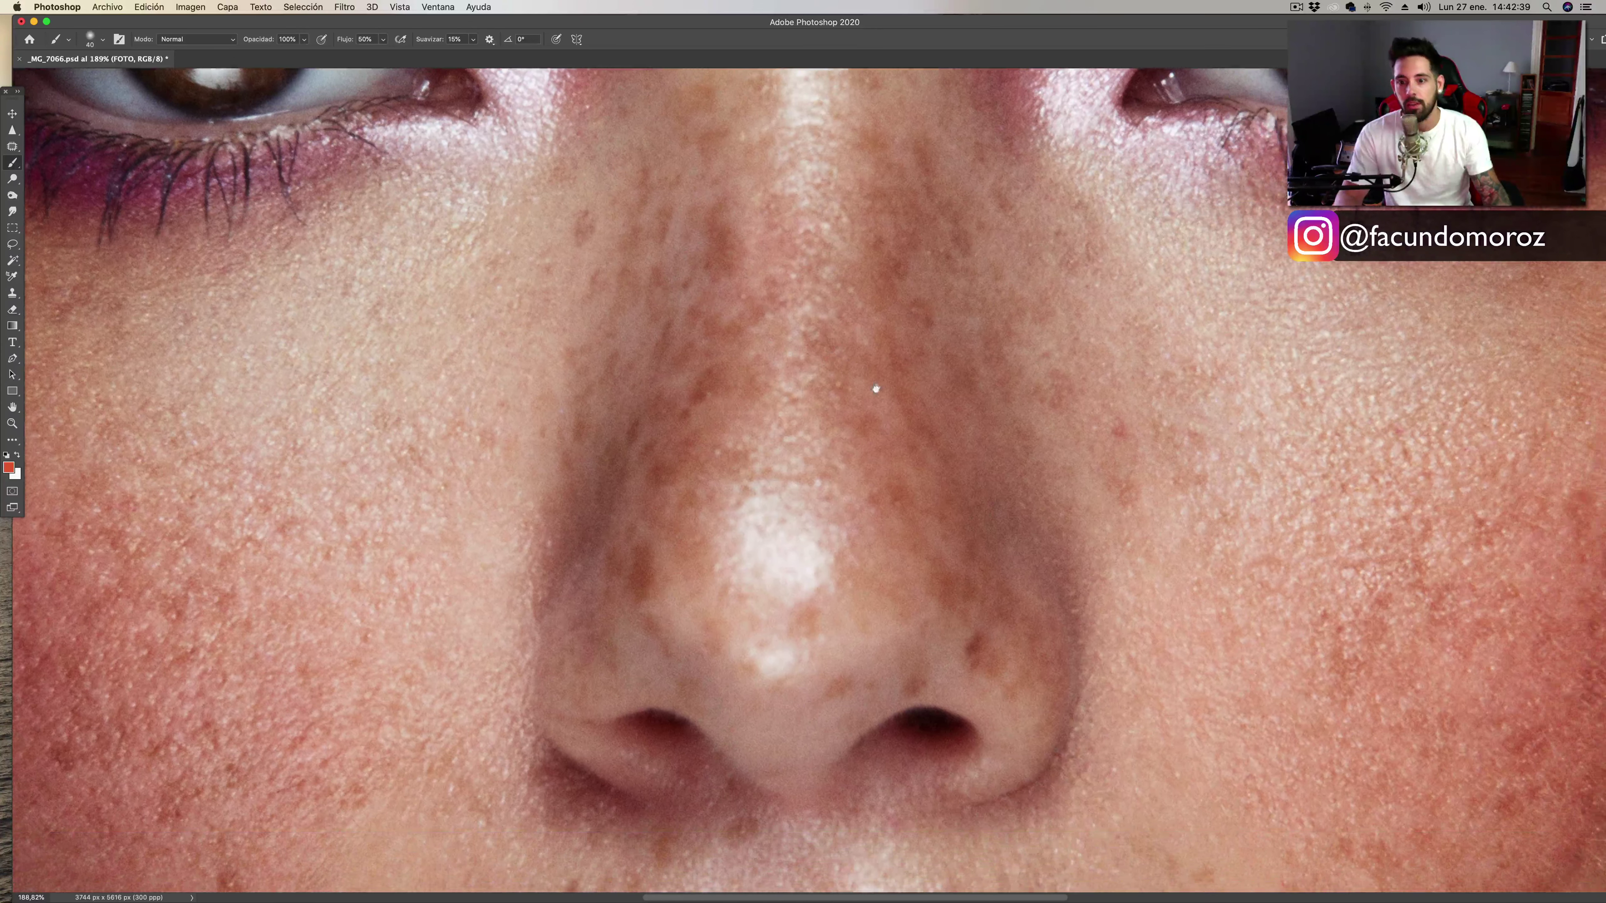
mouse_move(1284, 405)
mouse_down()
mouse_move(1122, 412)
mouse_move(1016, 480)
mouse_up()
key(b)
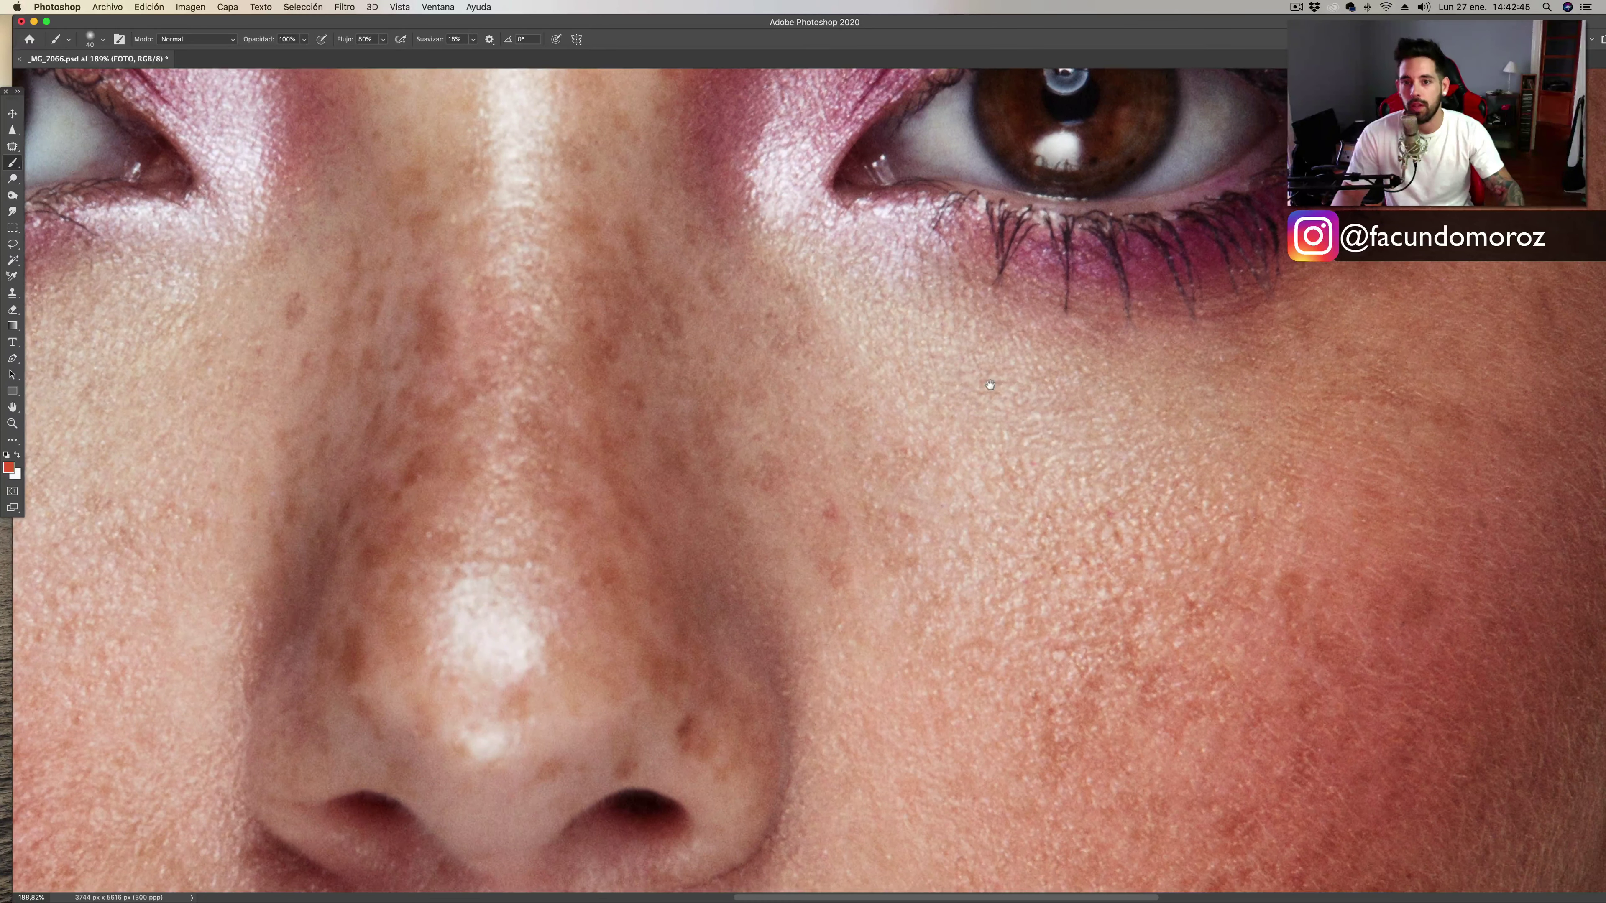
Pan around the enlarged face to inspect the skin around eyes, nose and lips.
scroll(990, 385, up, 3)
scroll(996, 391, up, 4)
scroll(1001, 398, up, 3)
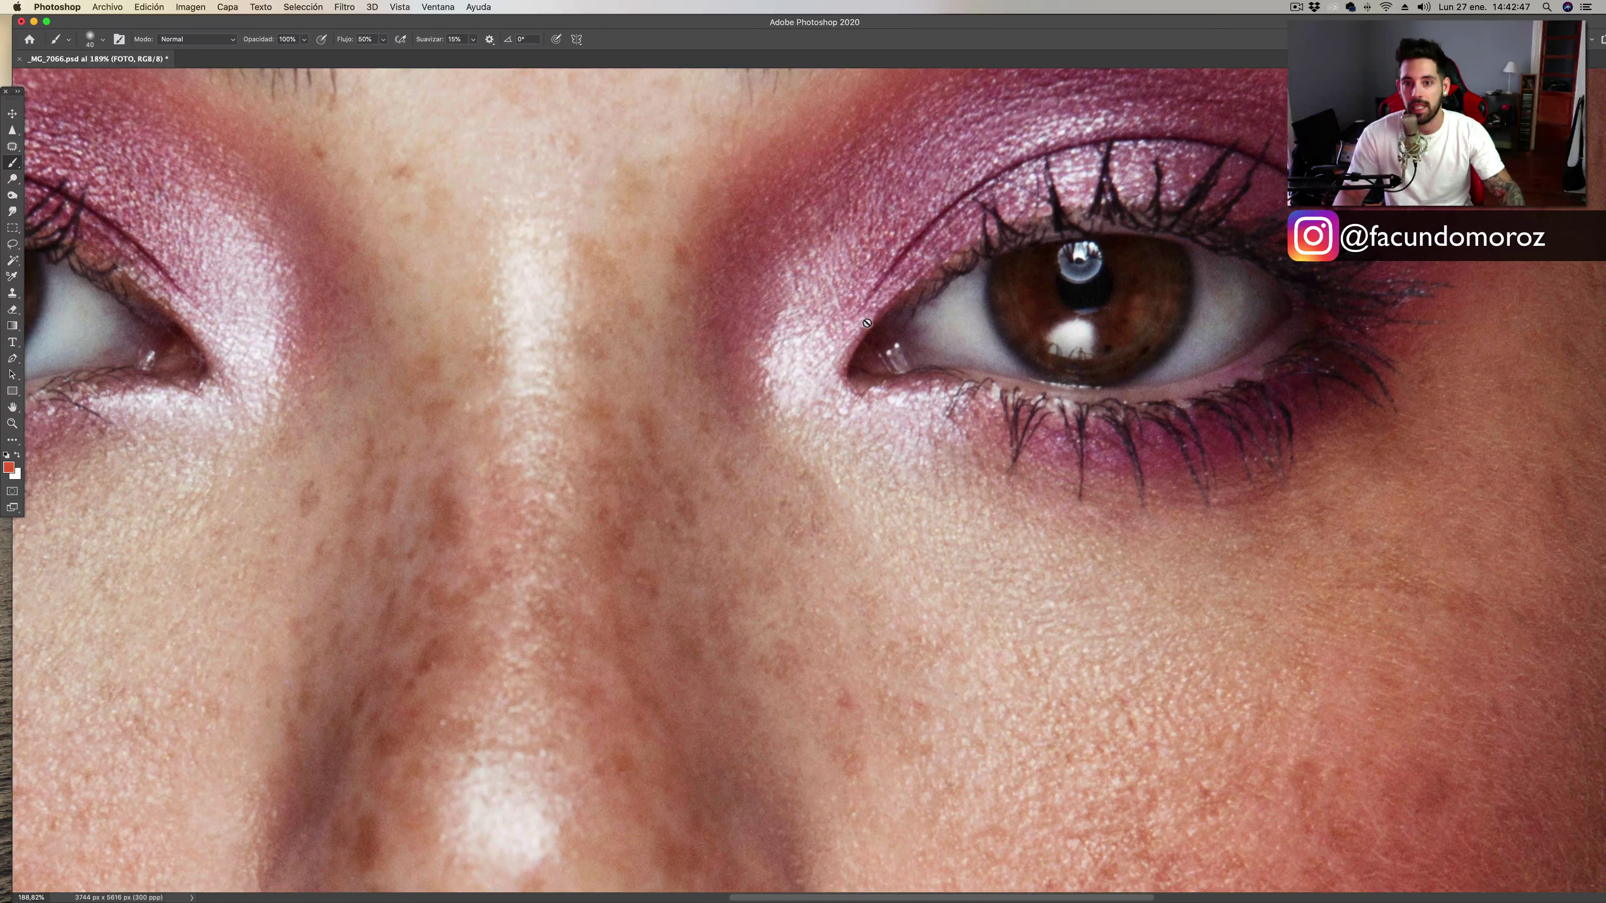
scroll(873, 316, up, 3)
scroll(886, 310, down, 10)
scroll(898, 297, down, 10)
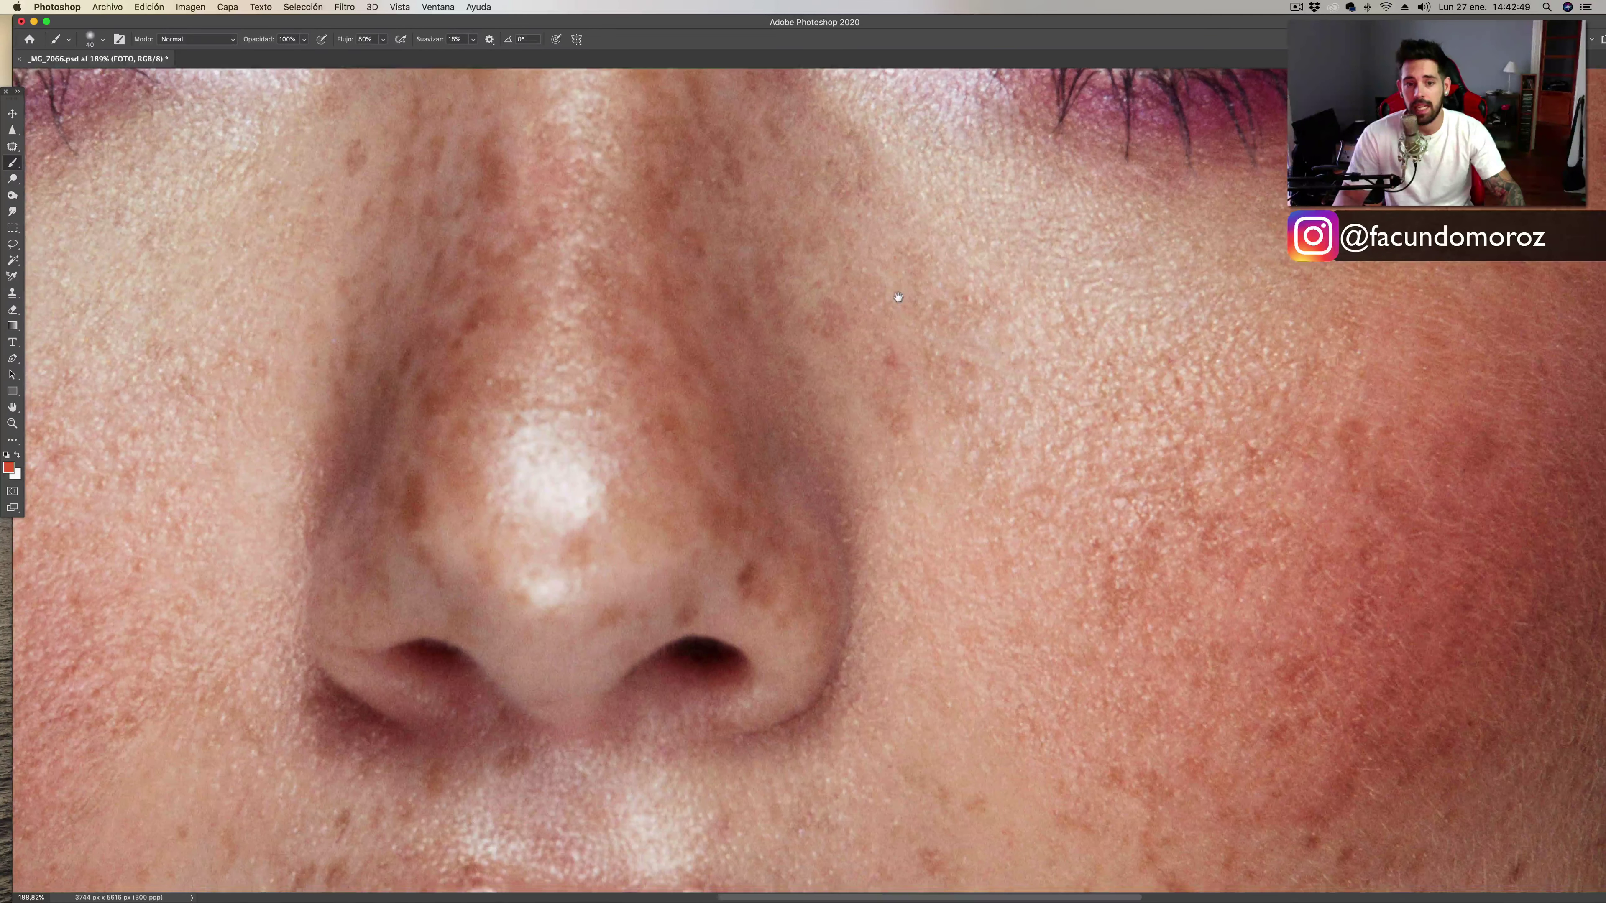
scroll(886, 323, down, 6)
scroll(847, 437, down, 2)
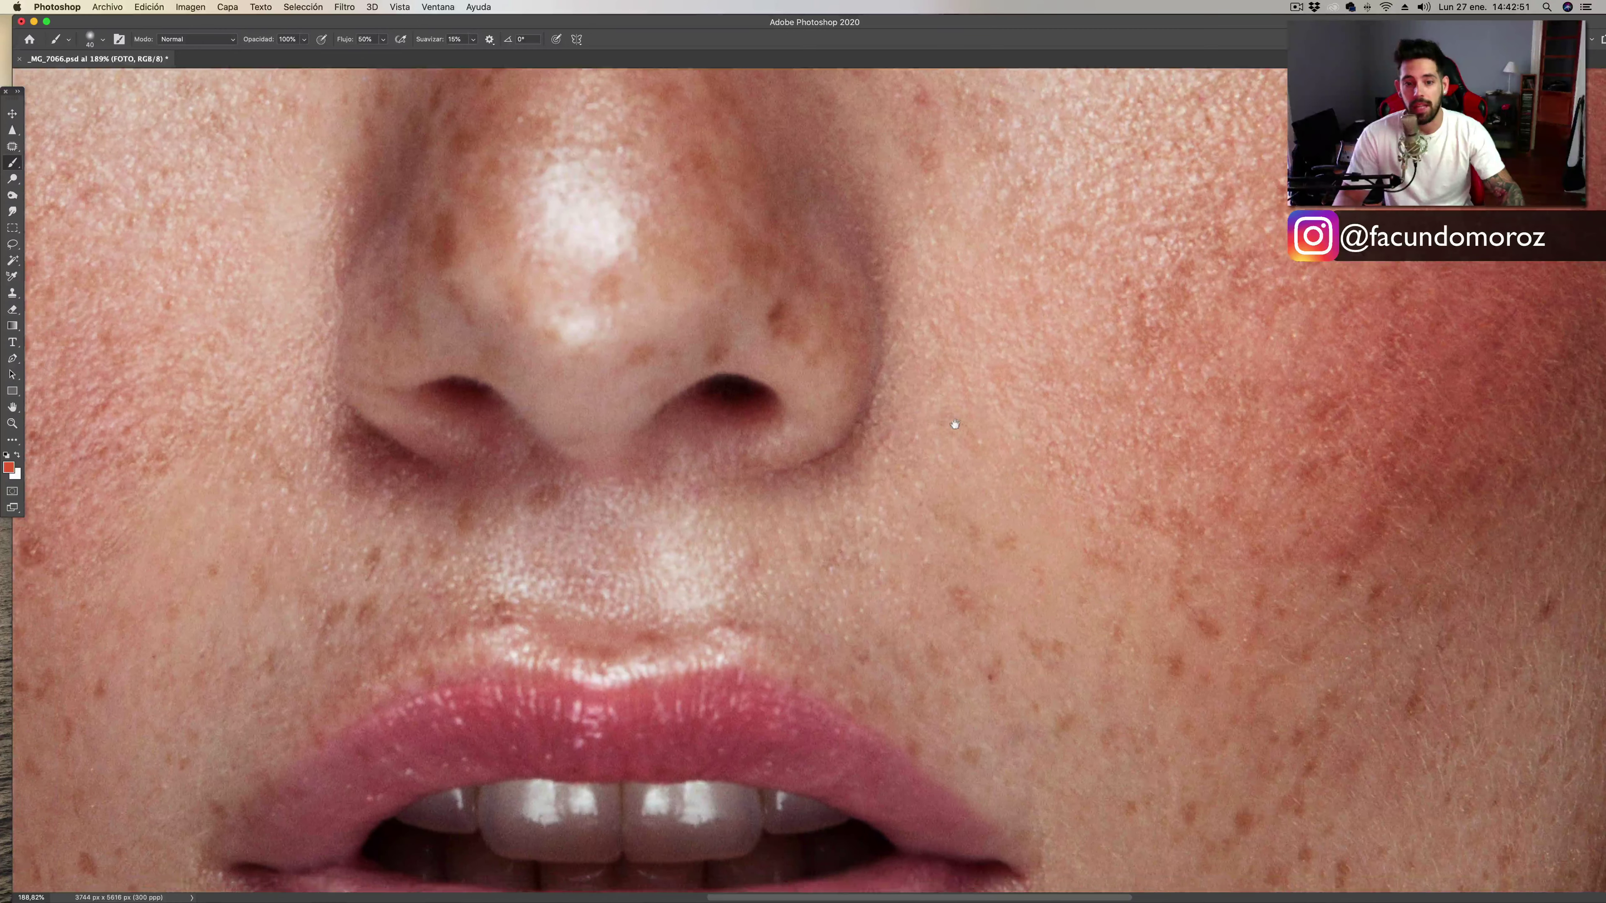
scroll(939, 423, left, 3)
scroll(904, 466, left, 5)
scroll(904, 466, up, 3)
scroll(892, 417, up, 3)
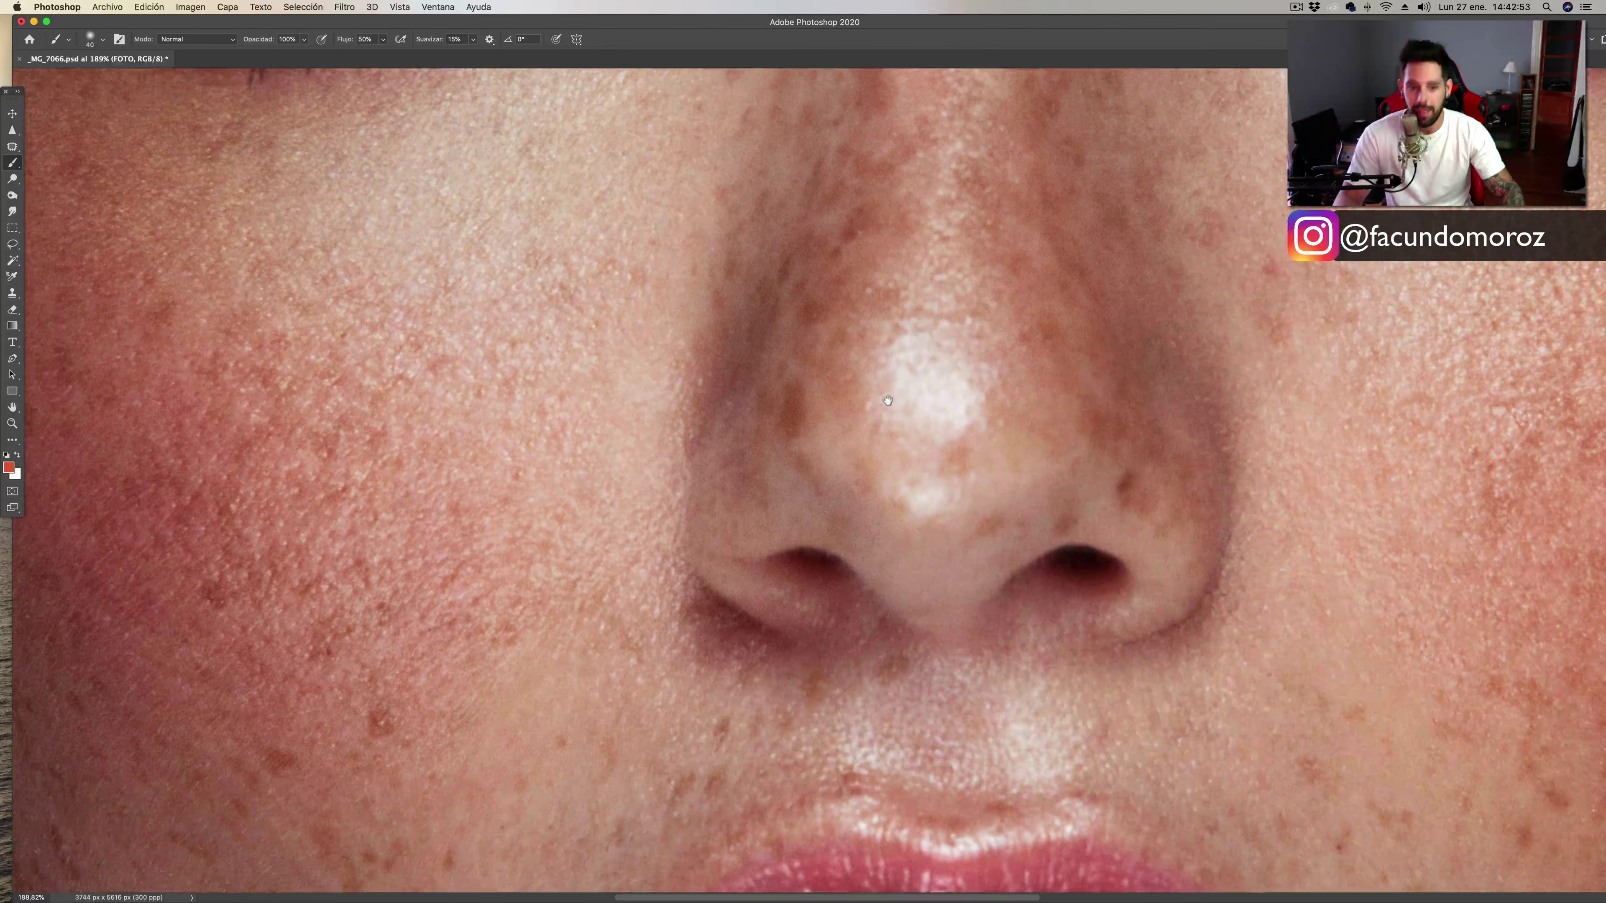
scroll(888, 400, up, 2)
scroll(879, 423, up, 1)
scroll(849, 443, up, 3)
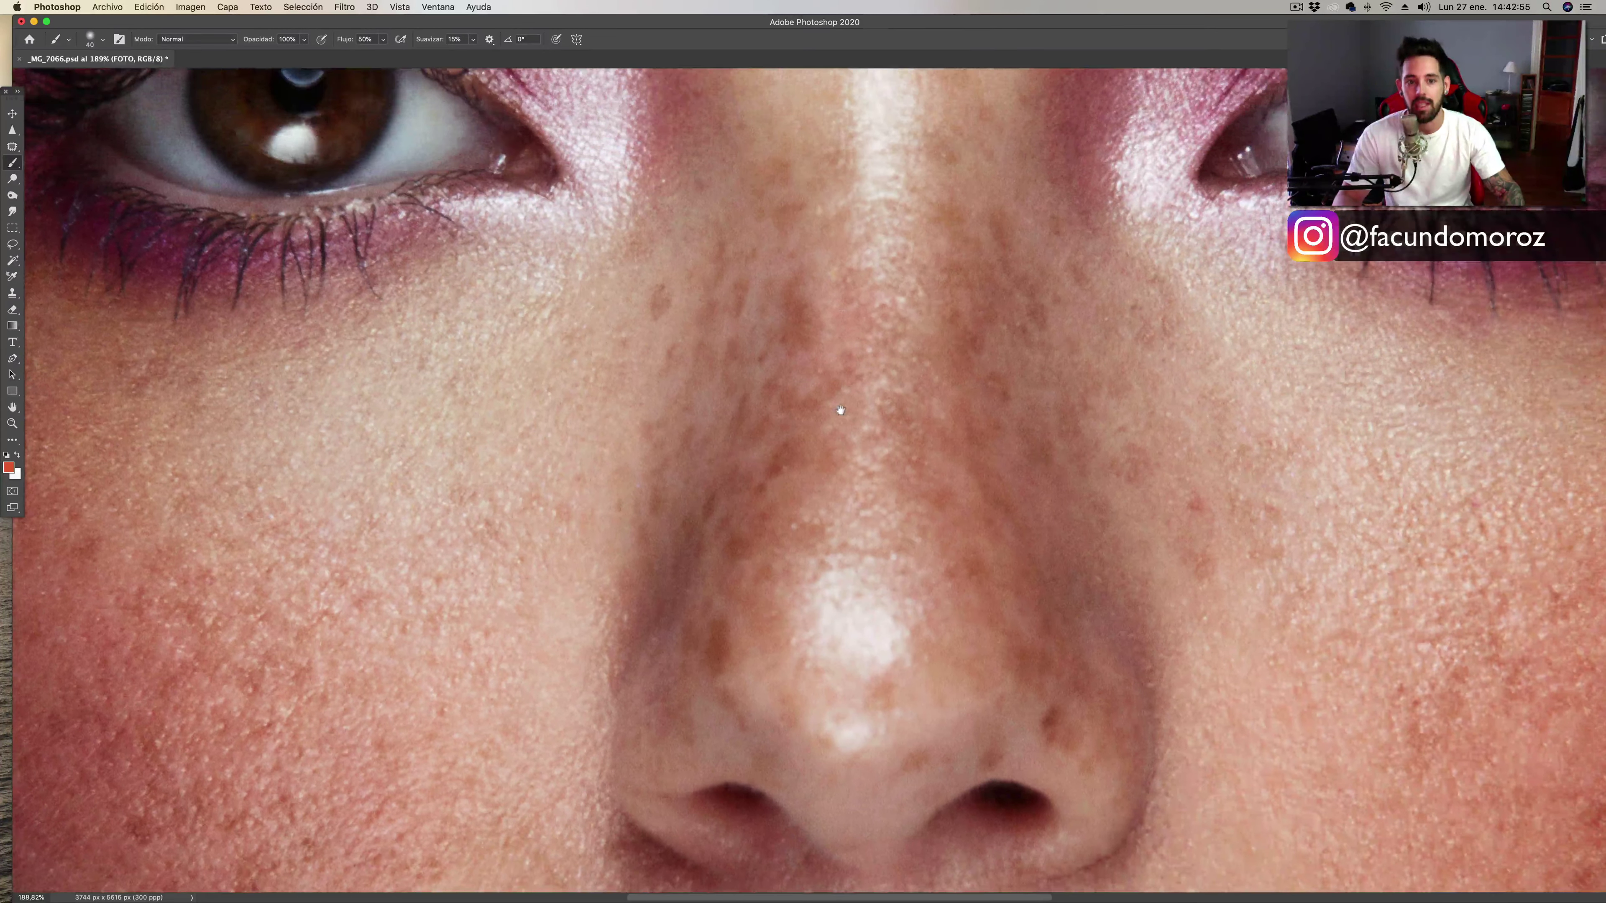
scroll(840, 410, up, 2)
scroll(840, 410, up, 4)
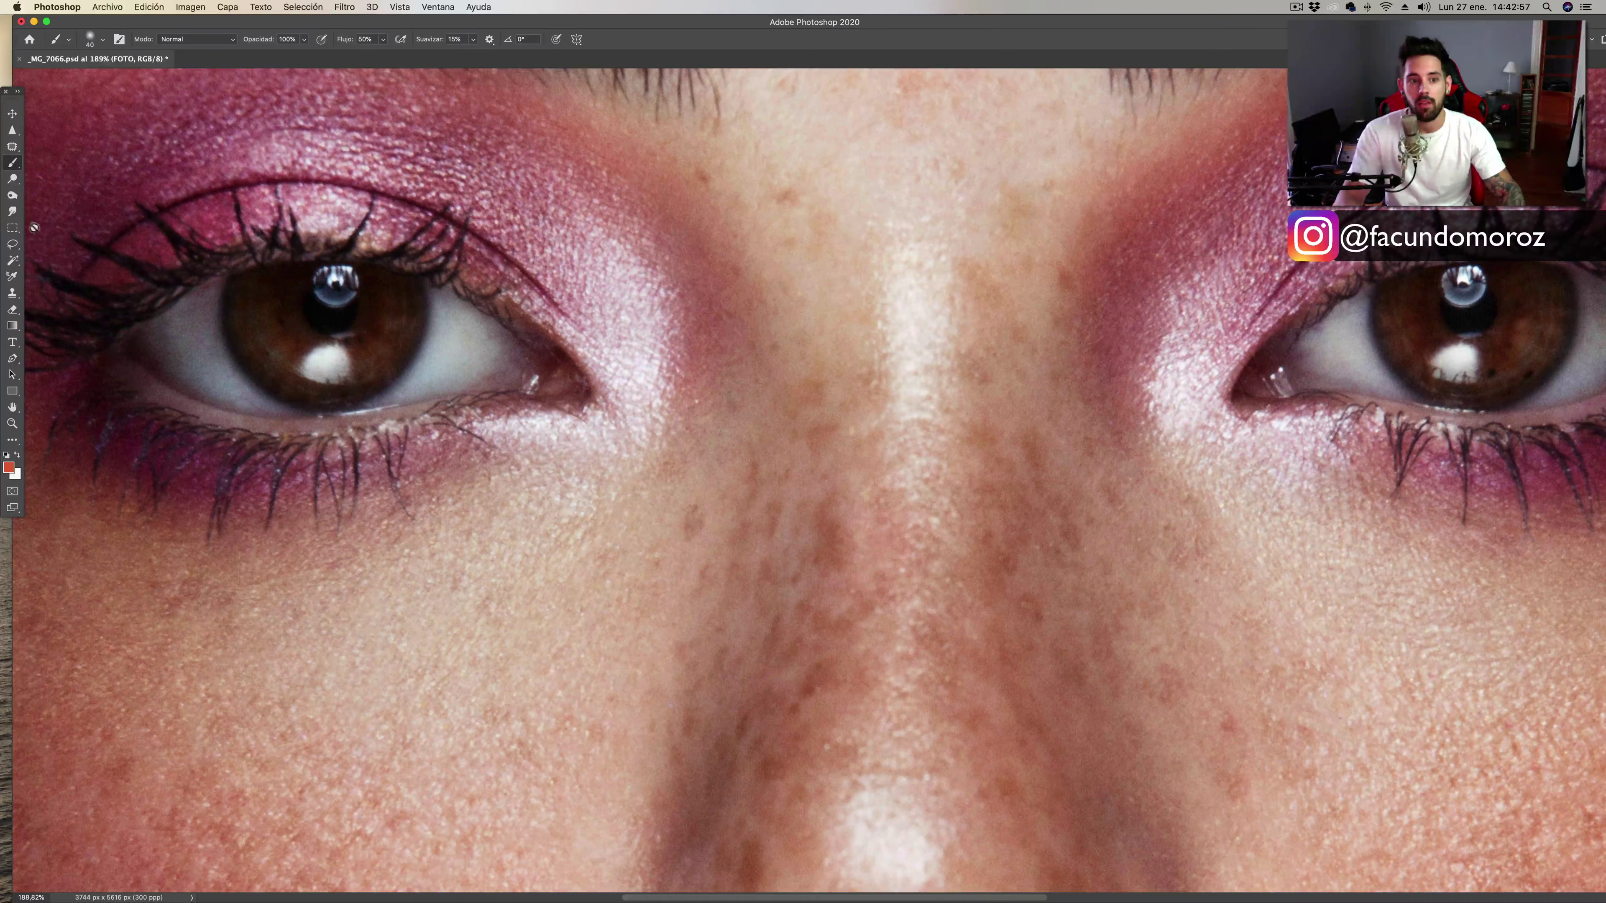
mouse_move(15, 163)
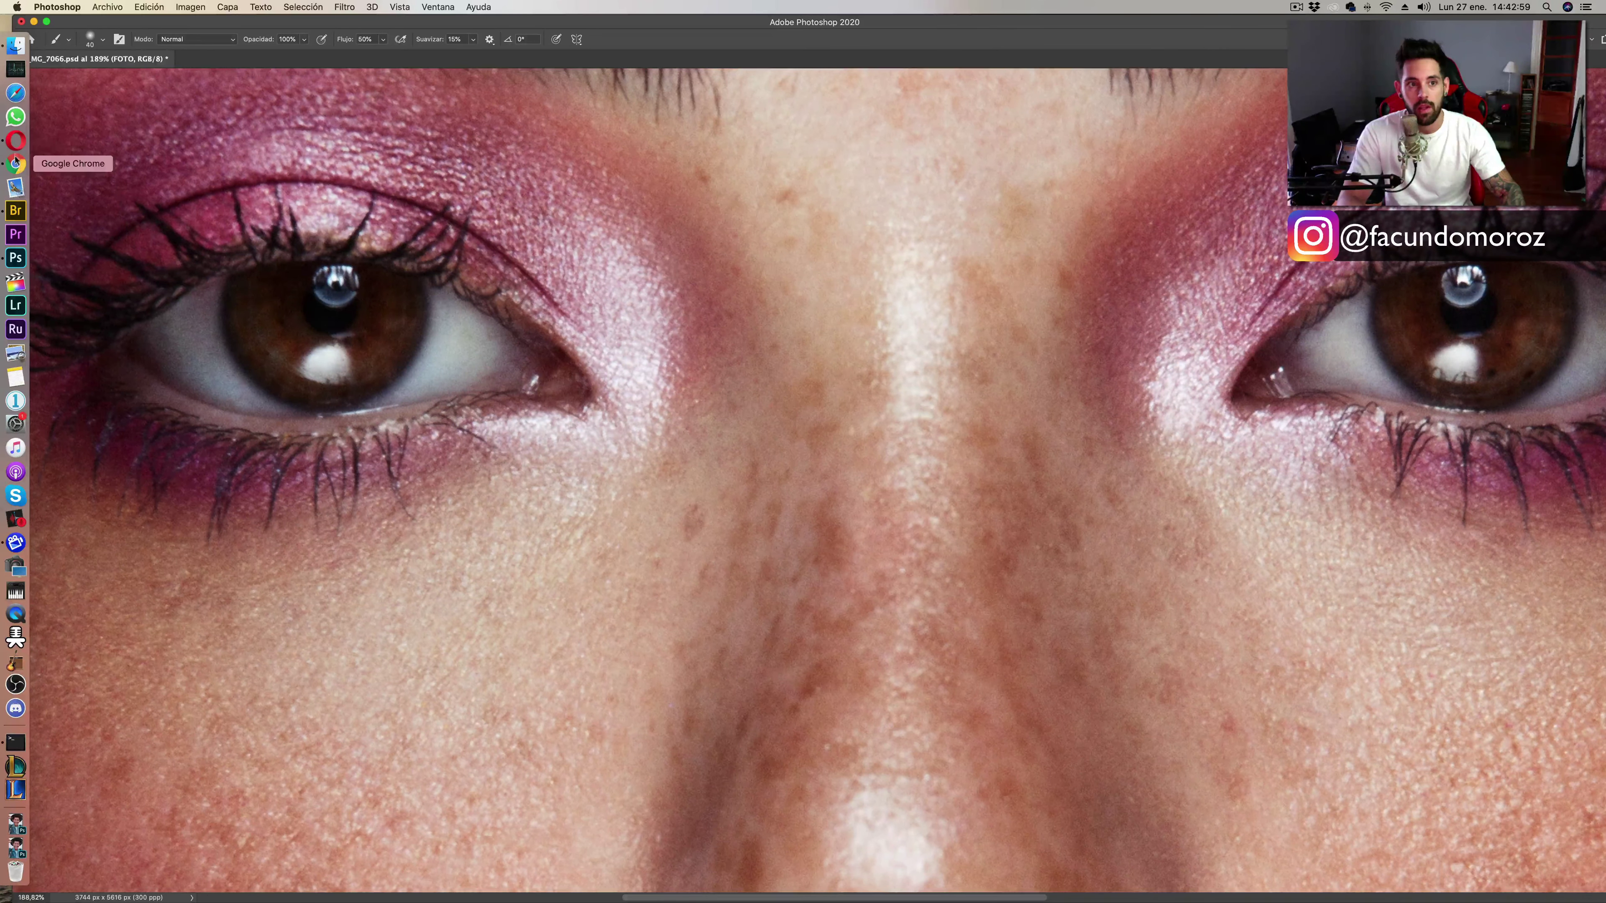
Bring Opera's purple-eyeshadow Instagram post to the front and compare its carousel images, ending on the first.
click(16, 141)
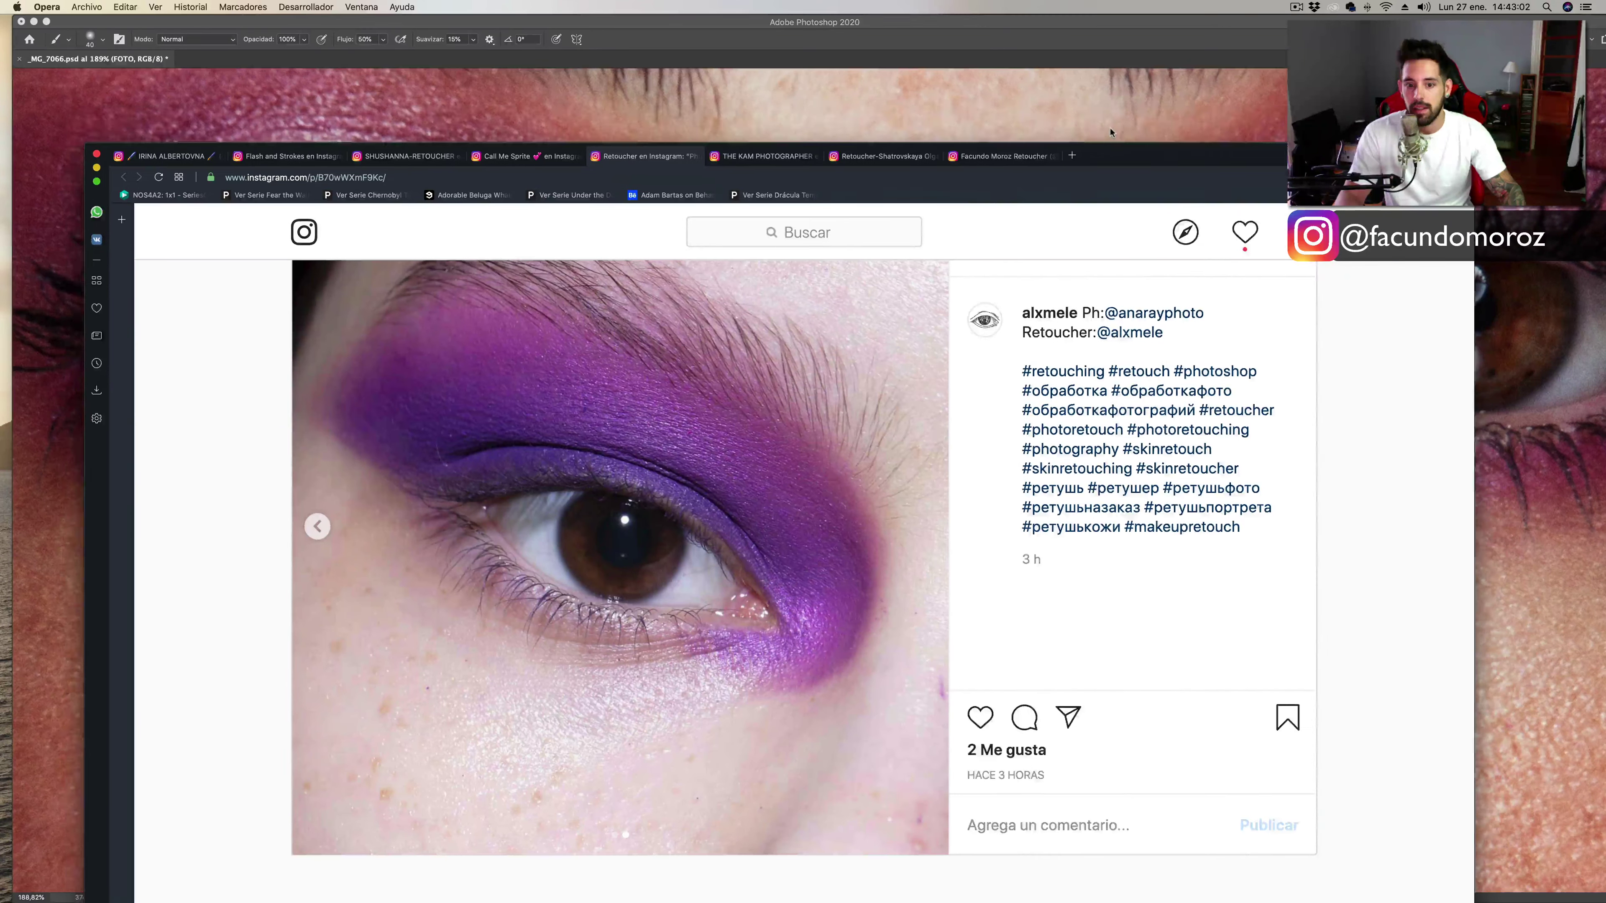
drag(1160, 288, 1121, 65)
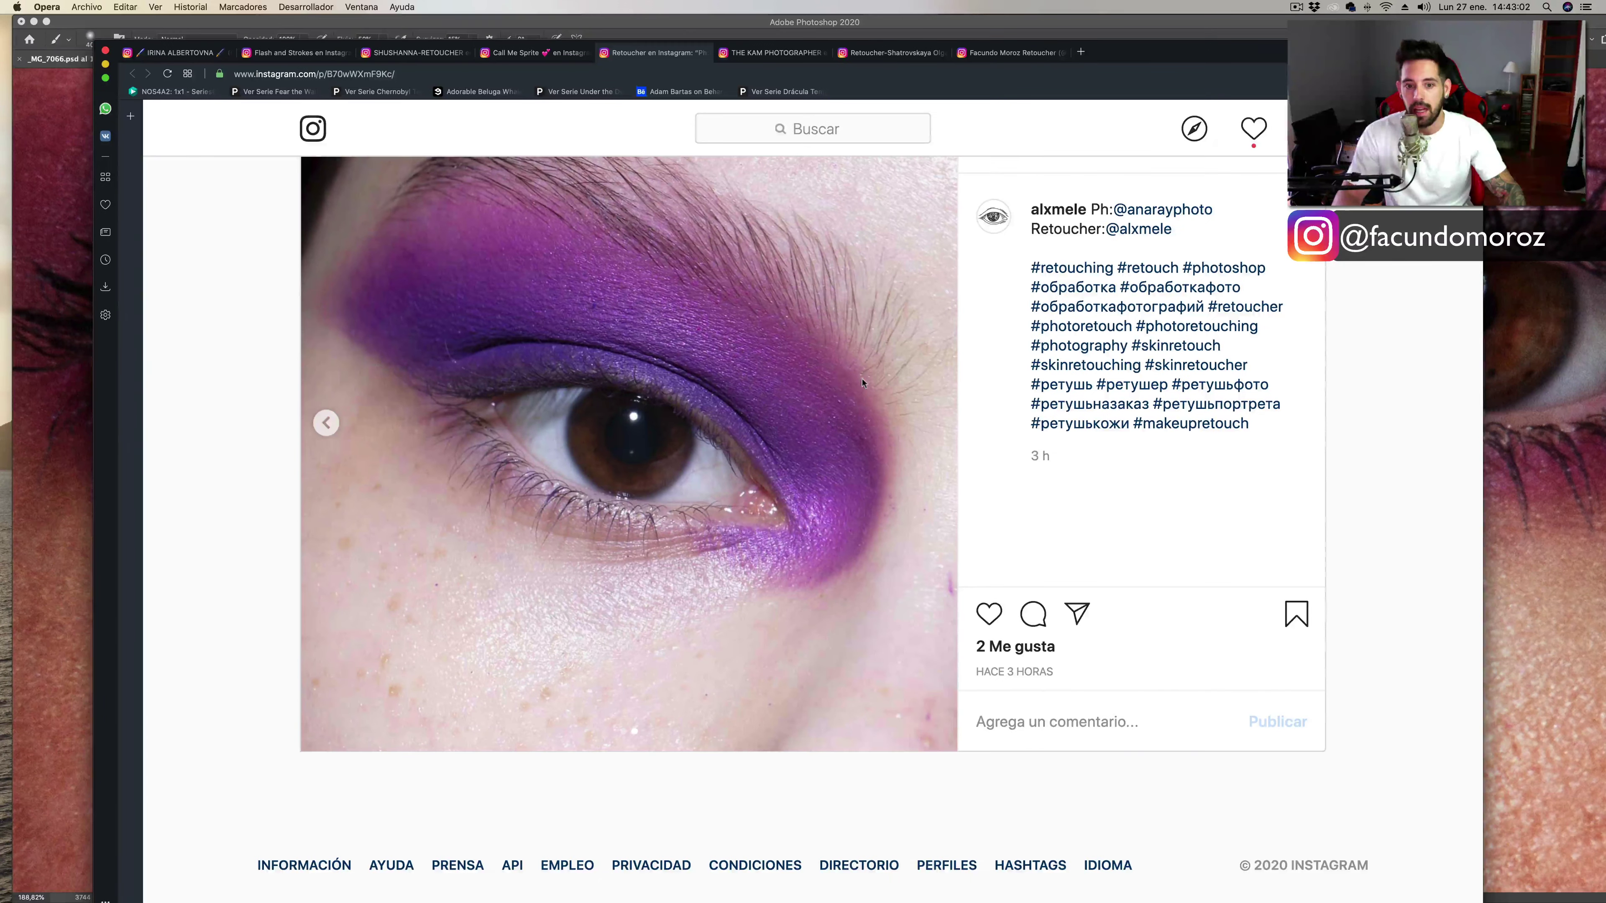
click(327, 425)
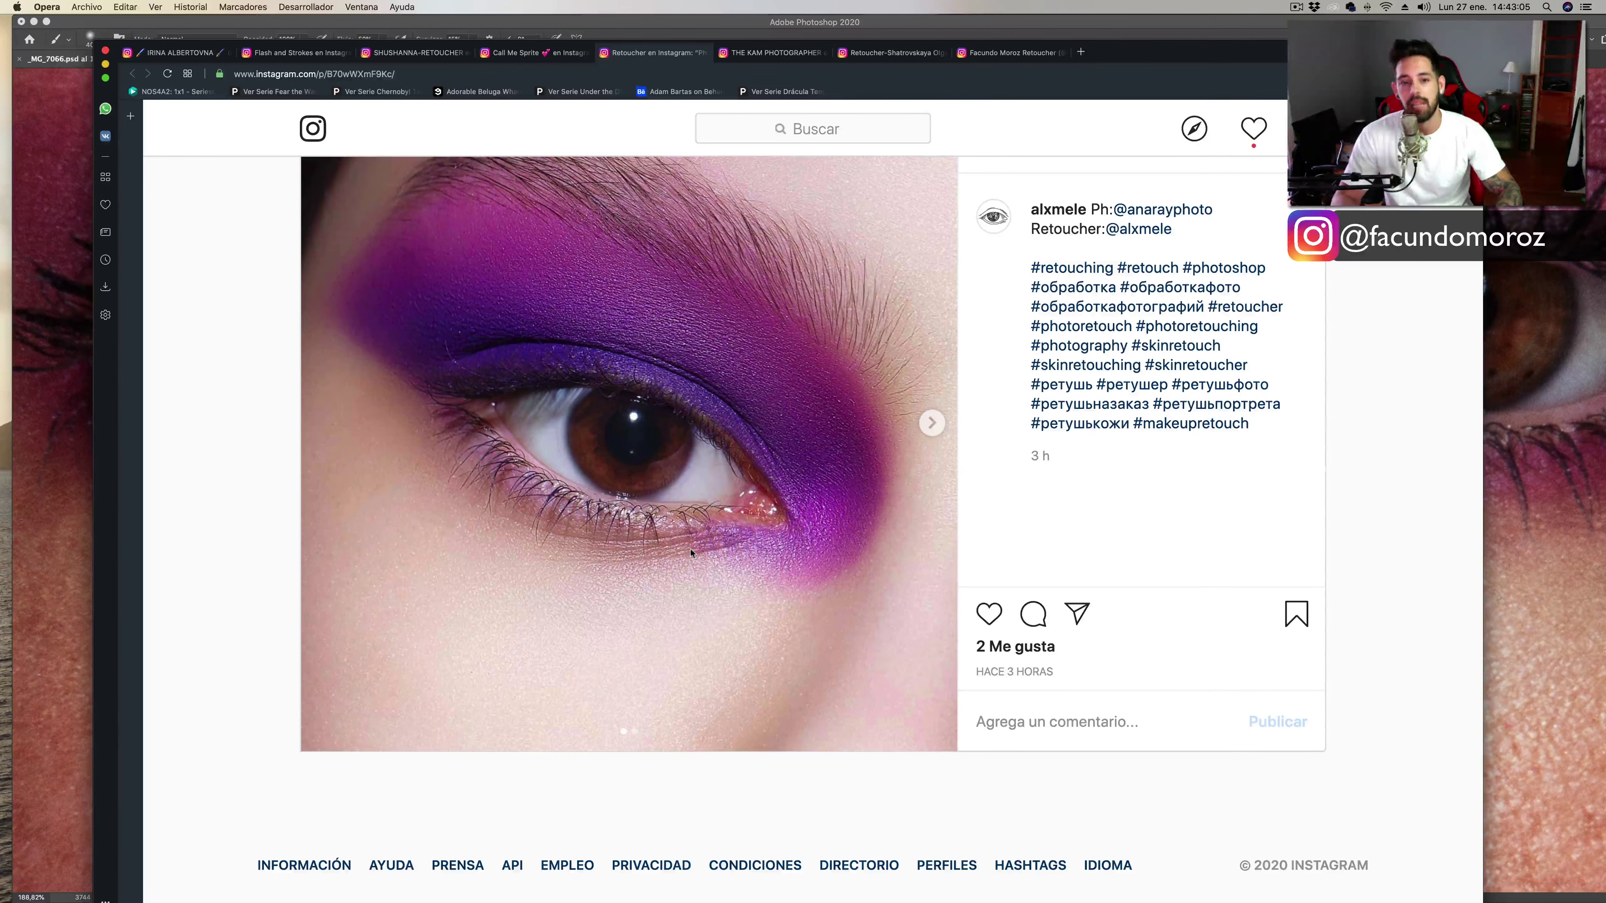
click(932, 424)
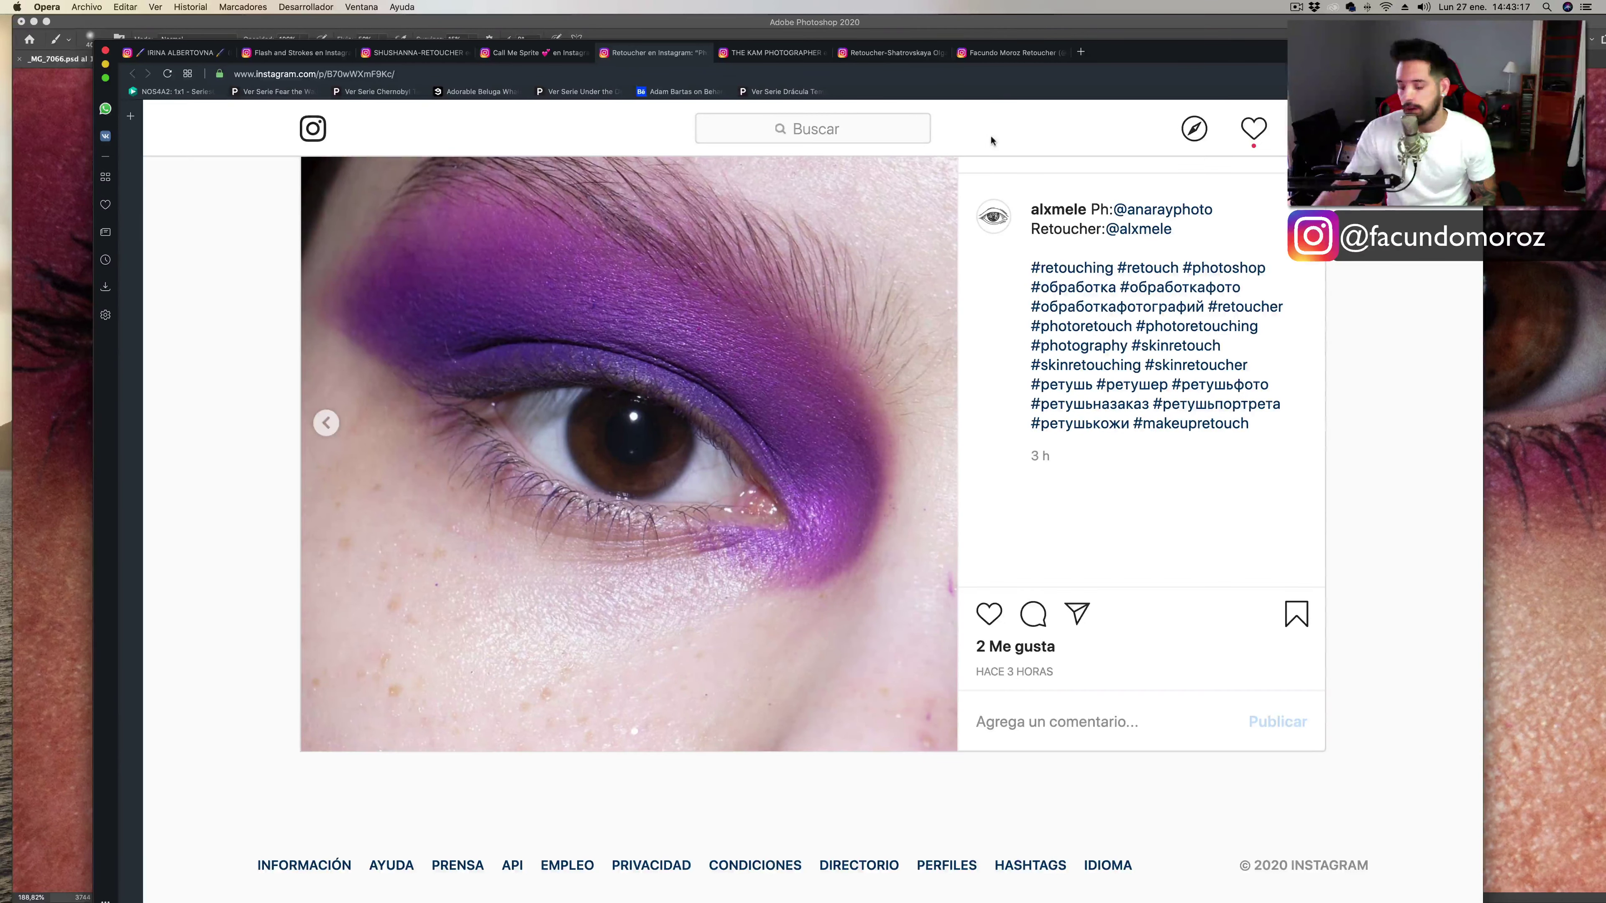
scroll(834, 472, up, 2)
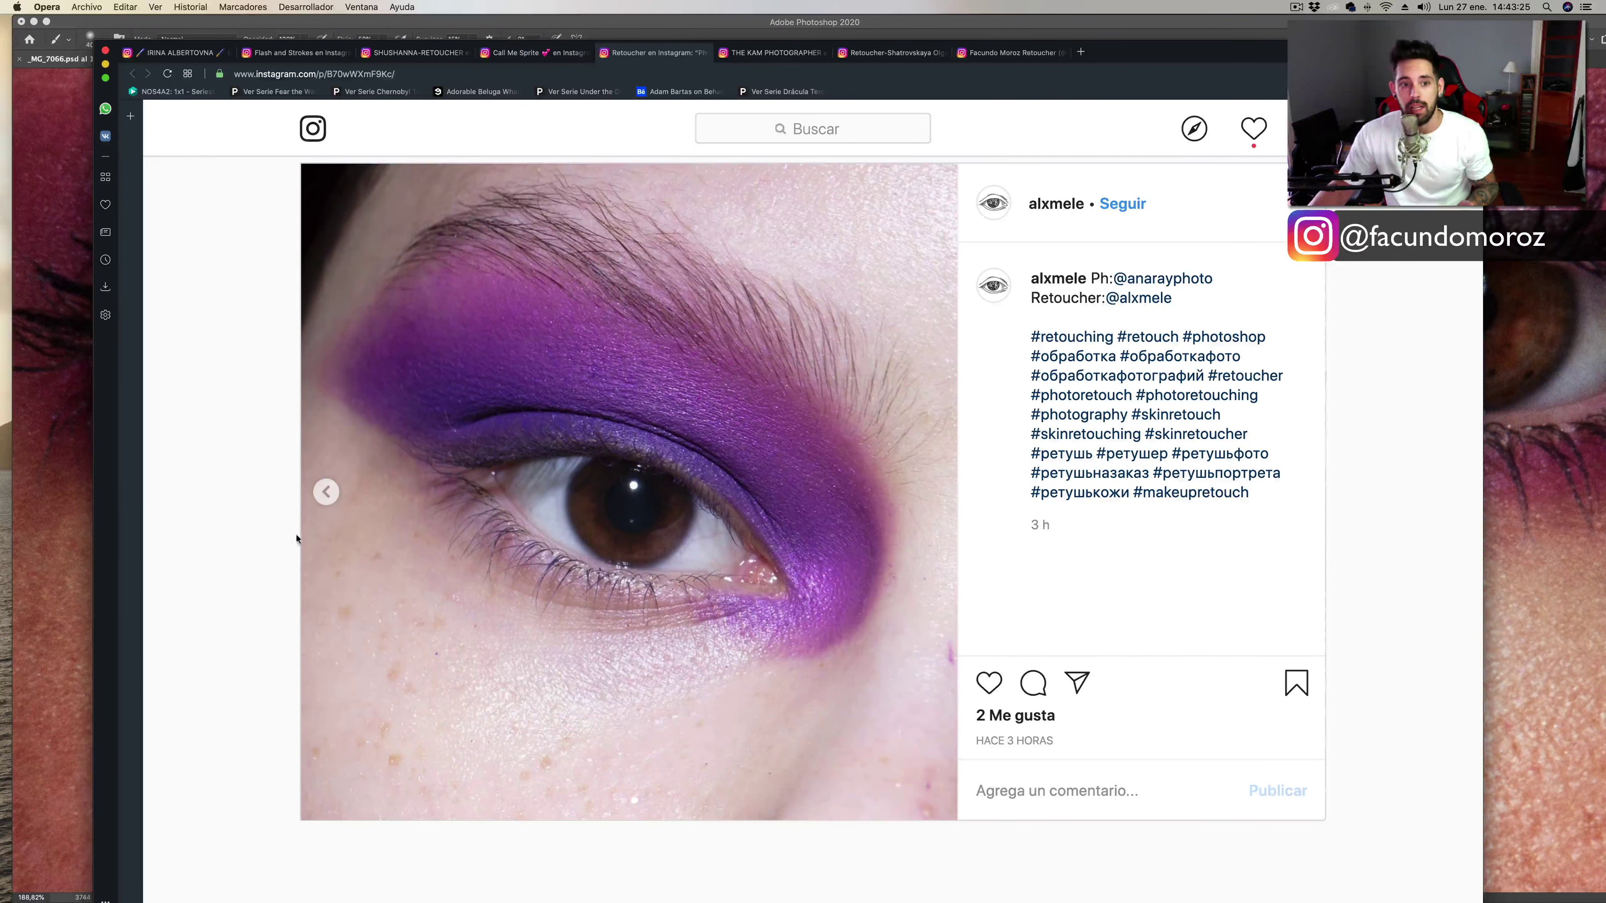
click(327, 492)
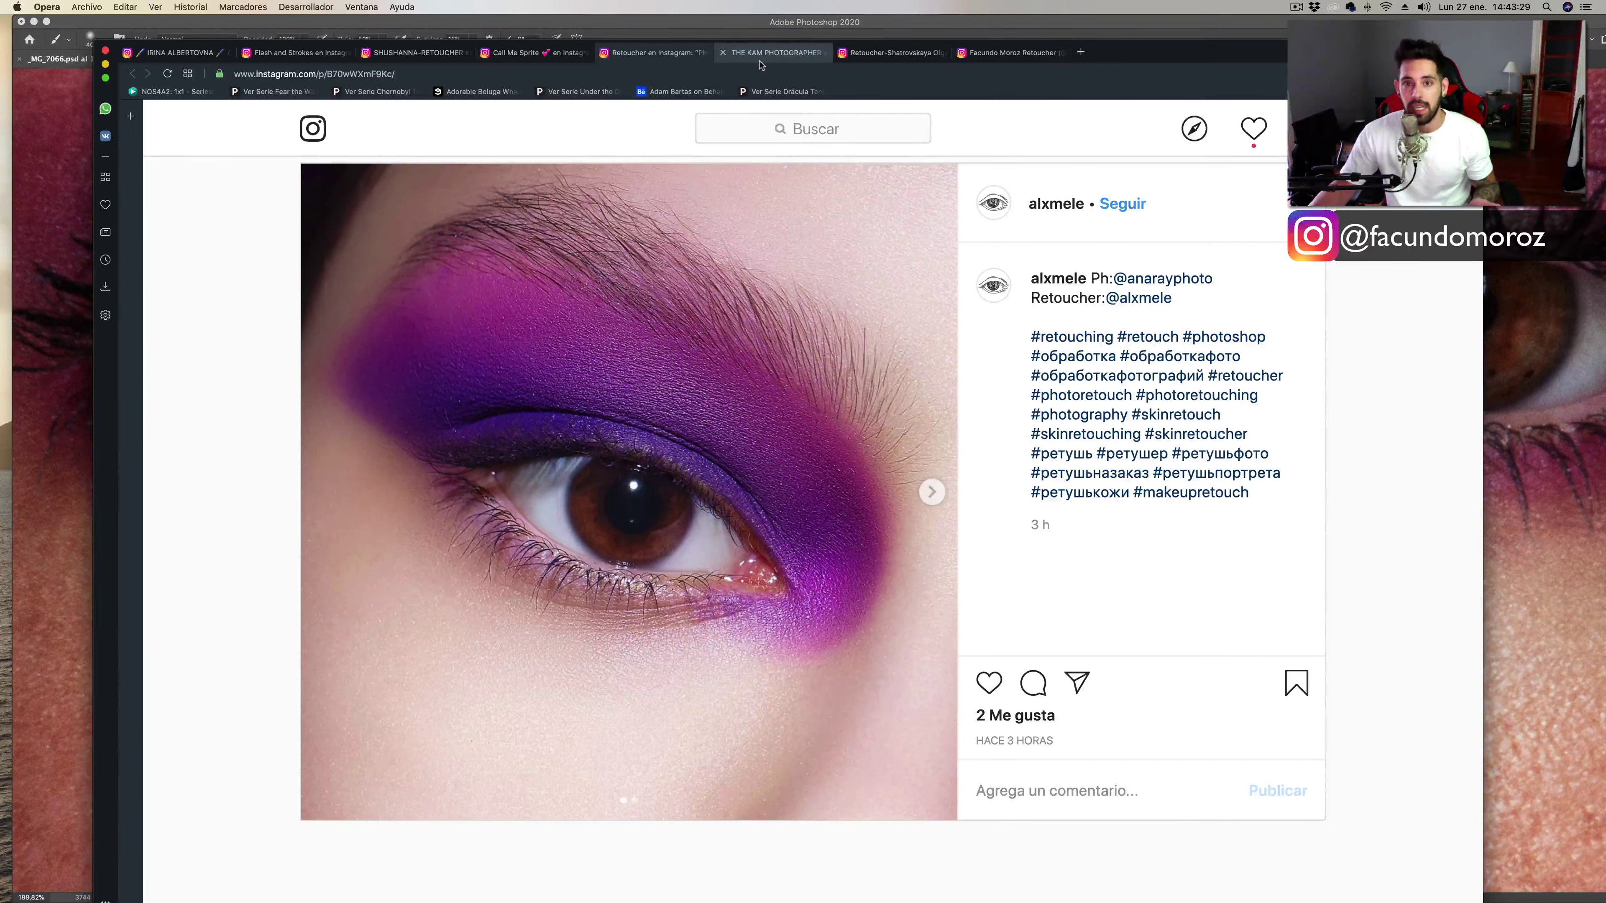
Switch to THE KAM PHOTOGRAPHER tab's turban portrait and widen the Opera window.
click(777, 53)
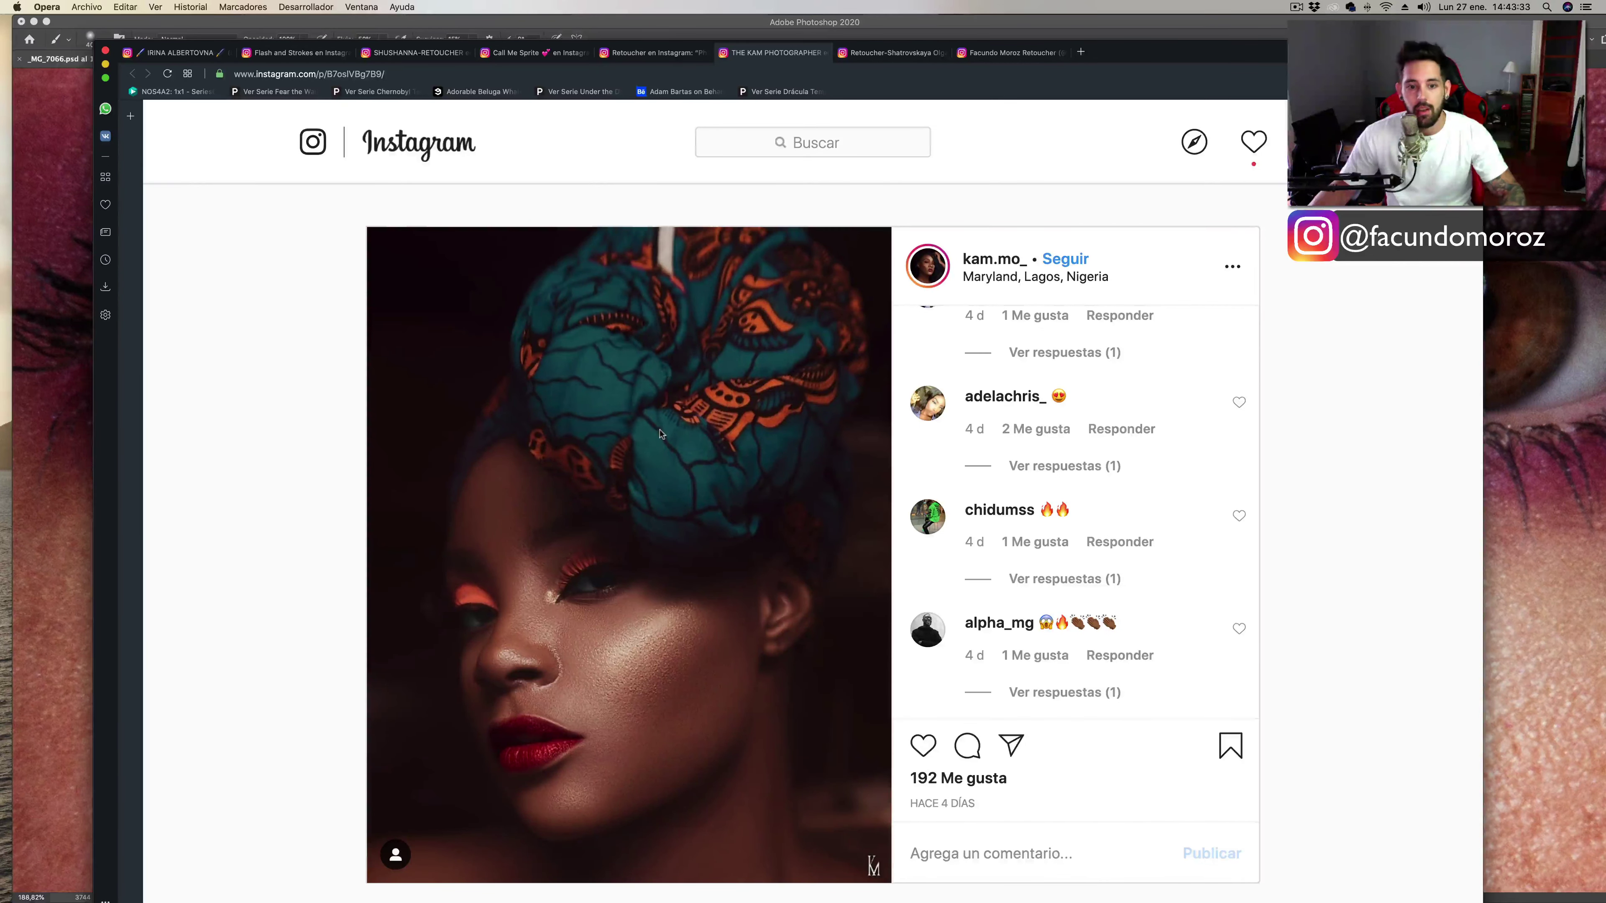
scroll(743, 497, down, 3)
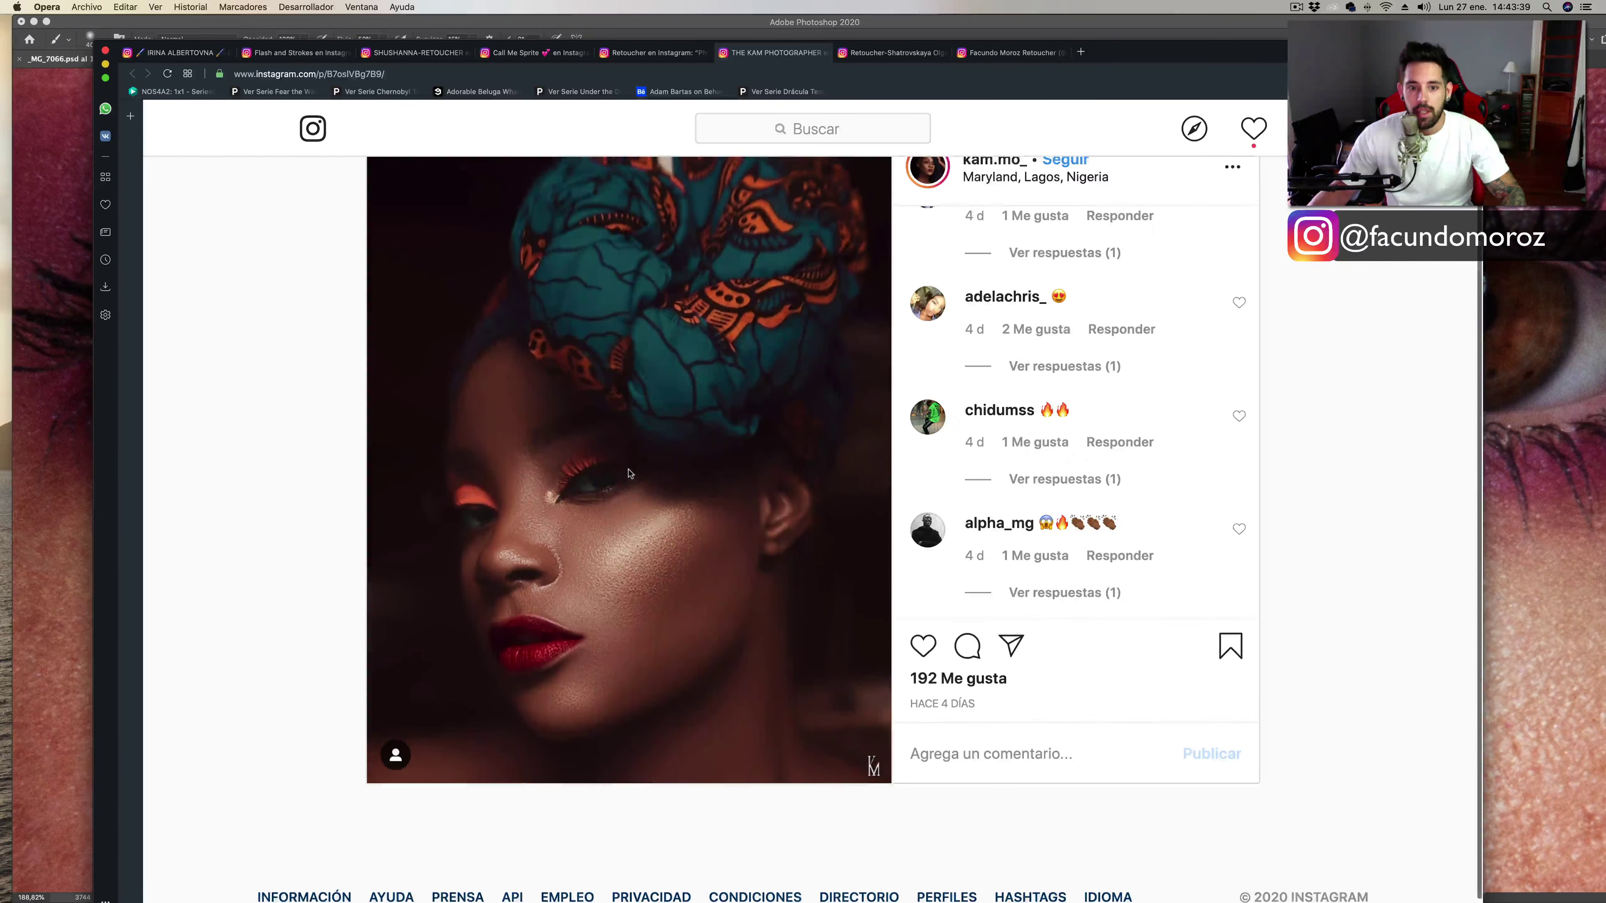
scroll(601, 551, down, 1)
scroll(556, 512, down, 1)
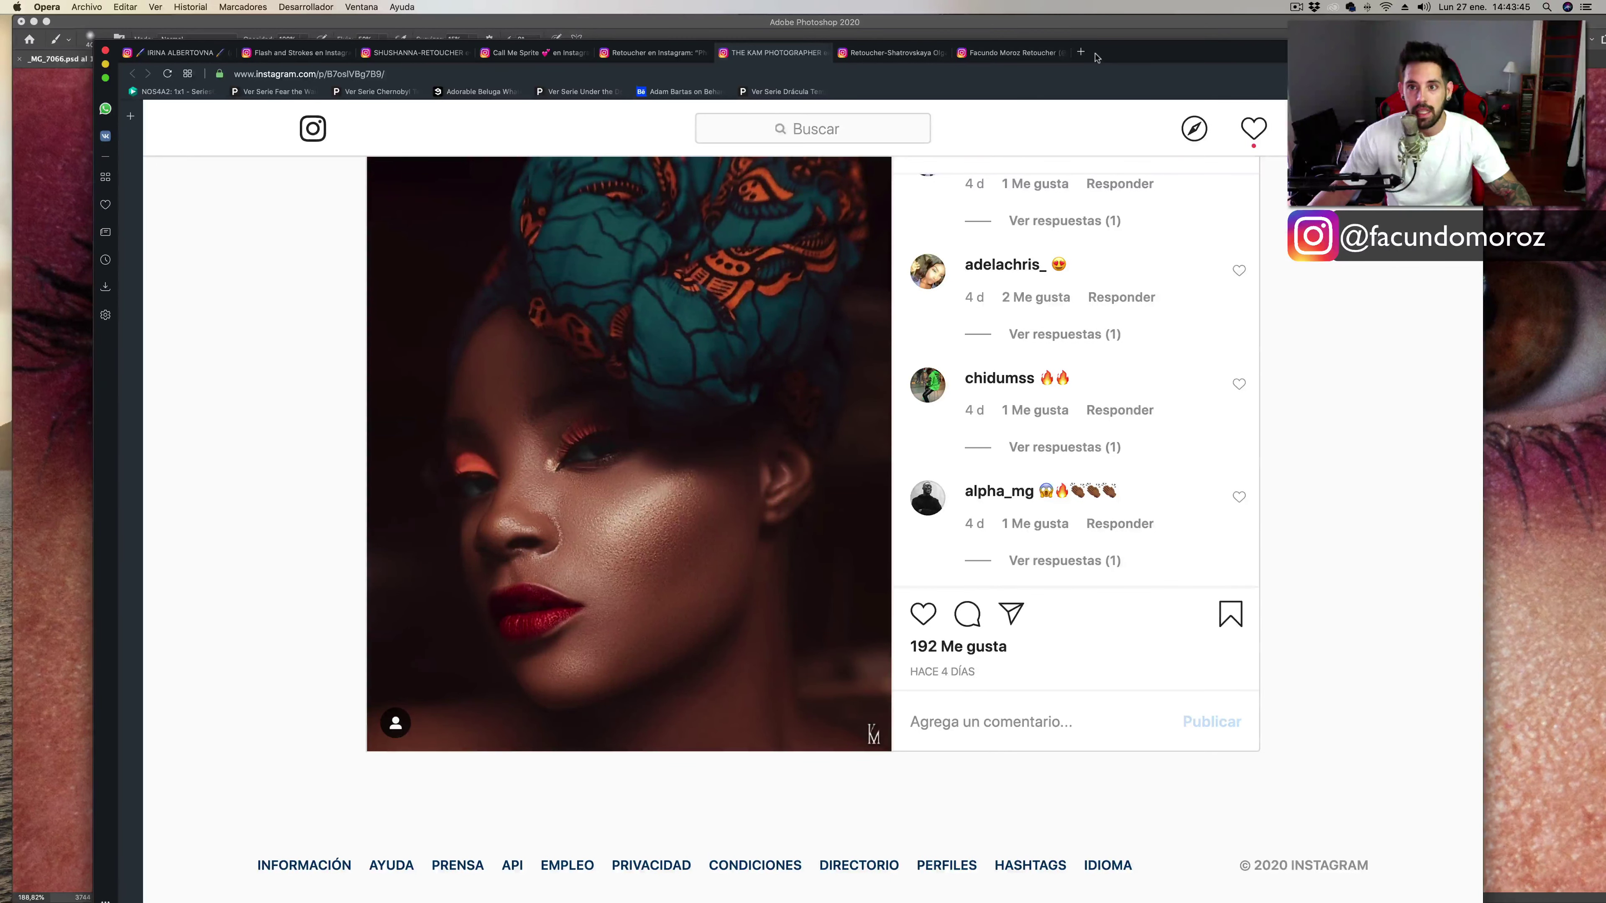
drag(1101, 53, 1085, 28)
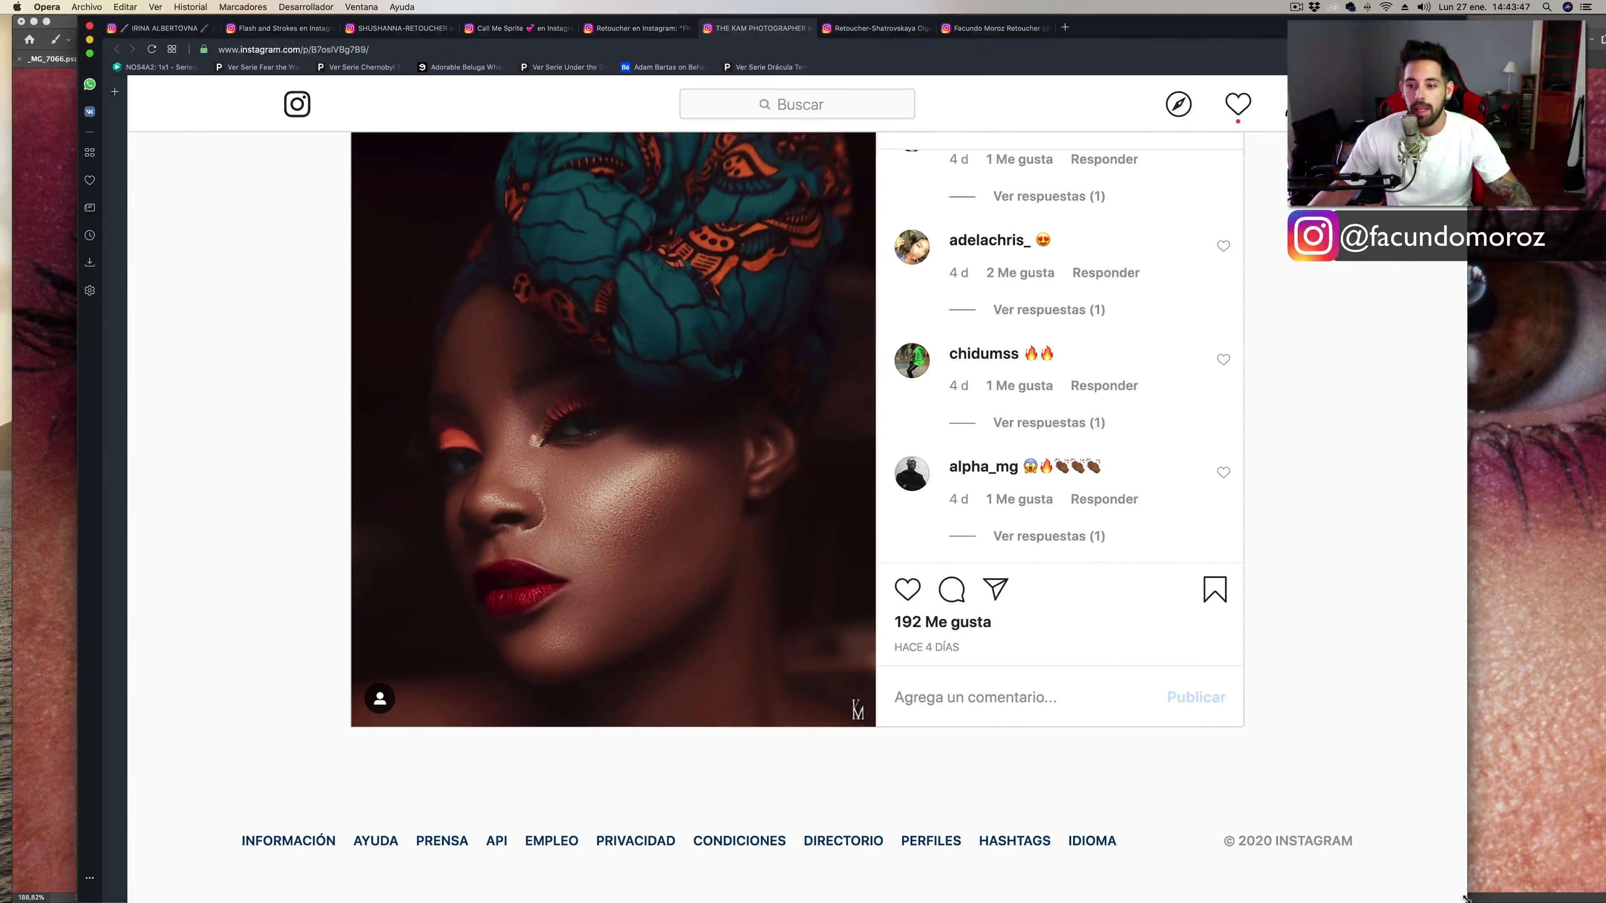
drag(1490, 900, 1588, 899)
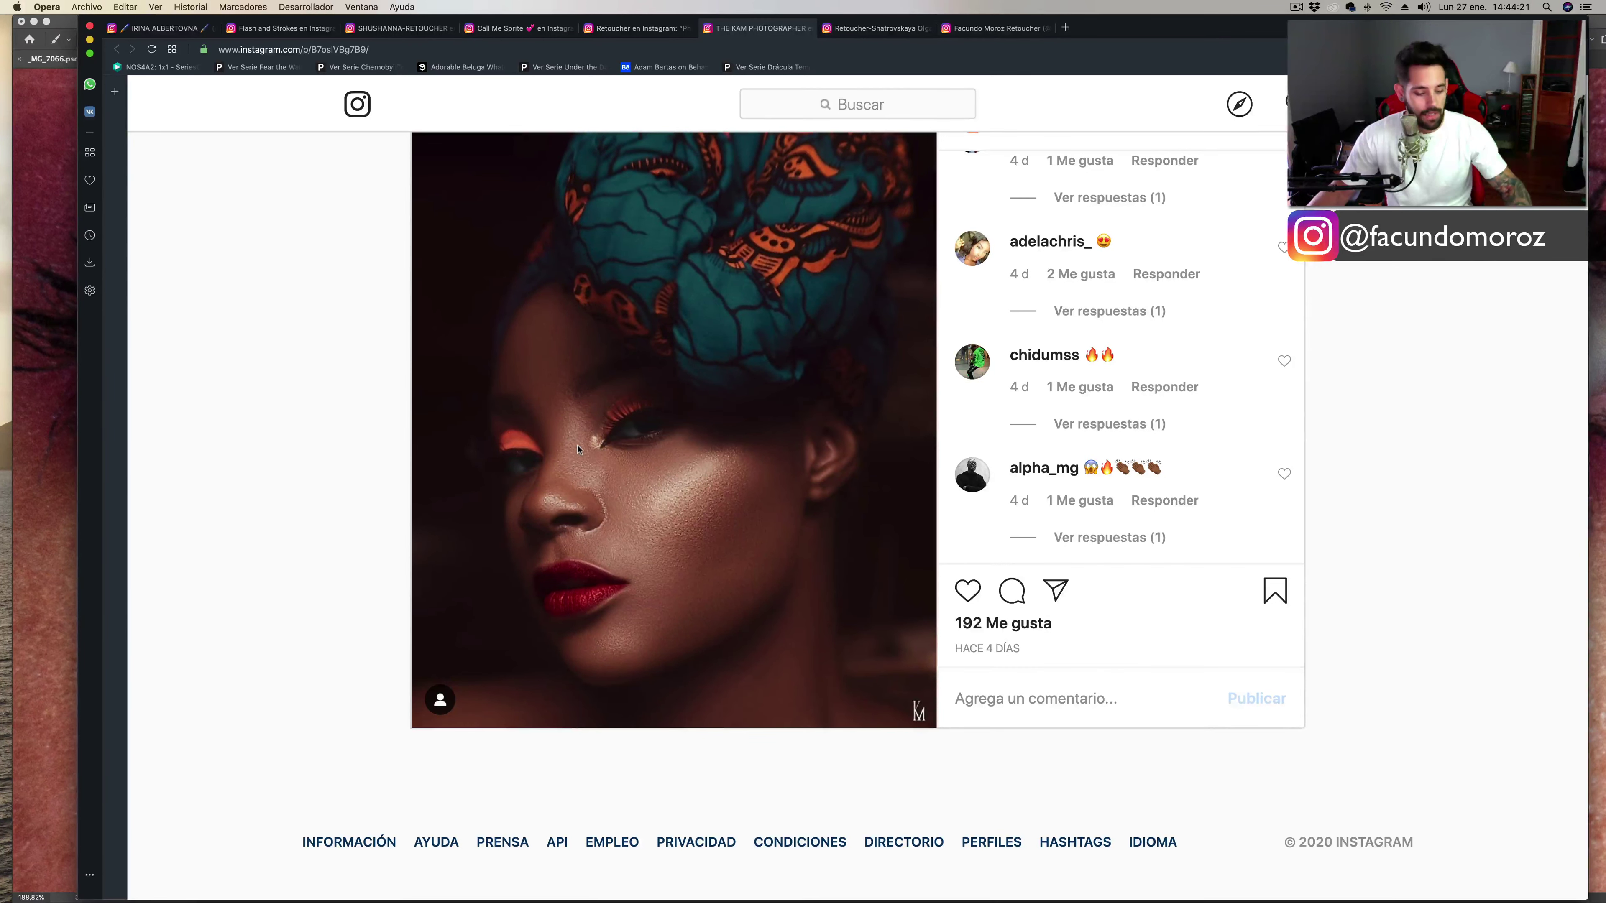
scroll(538, 456, up, 2)
scroll(579, 450, up, 1)
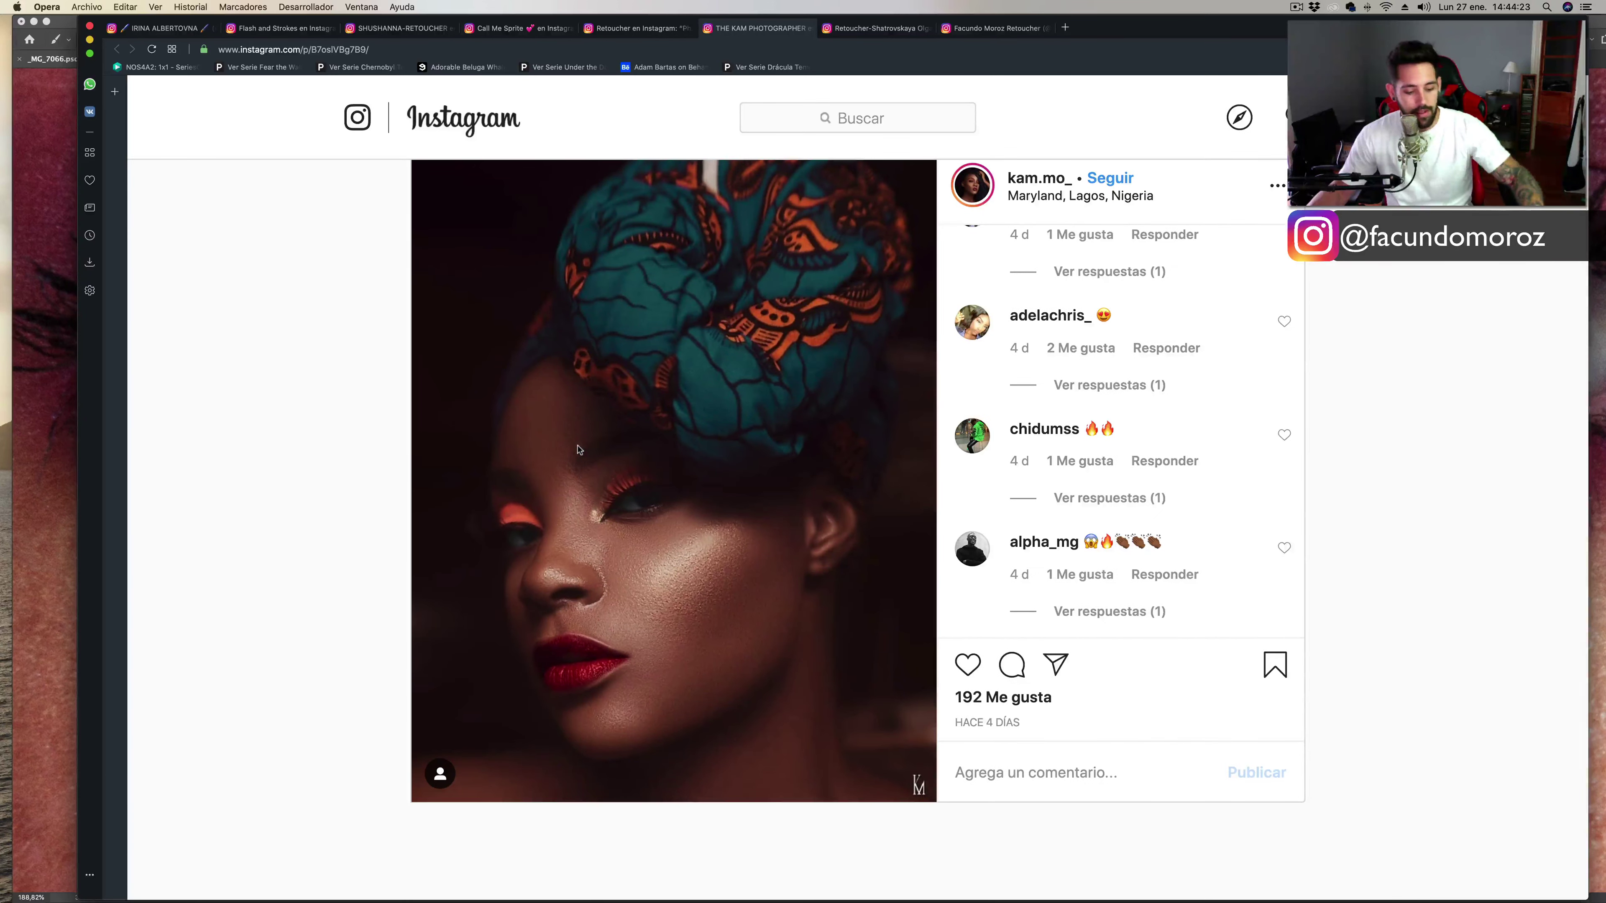
Screenshot the turban portrait and open it in Photoshop, accepting the colour profile.
key(super+shift+4)
drag(398, 157, 973, 858)
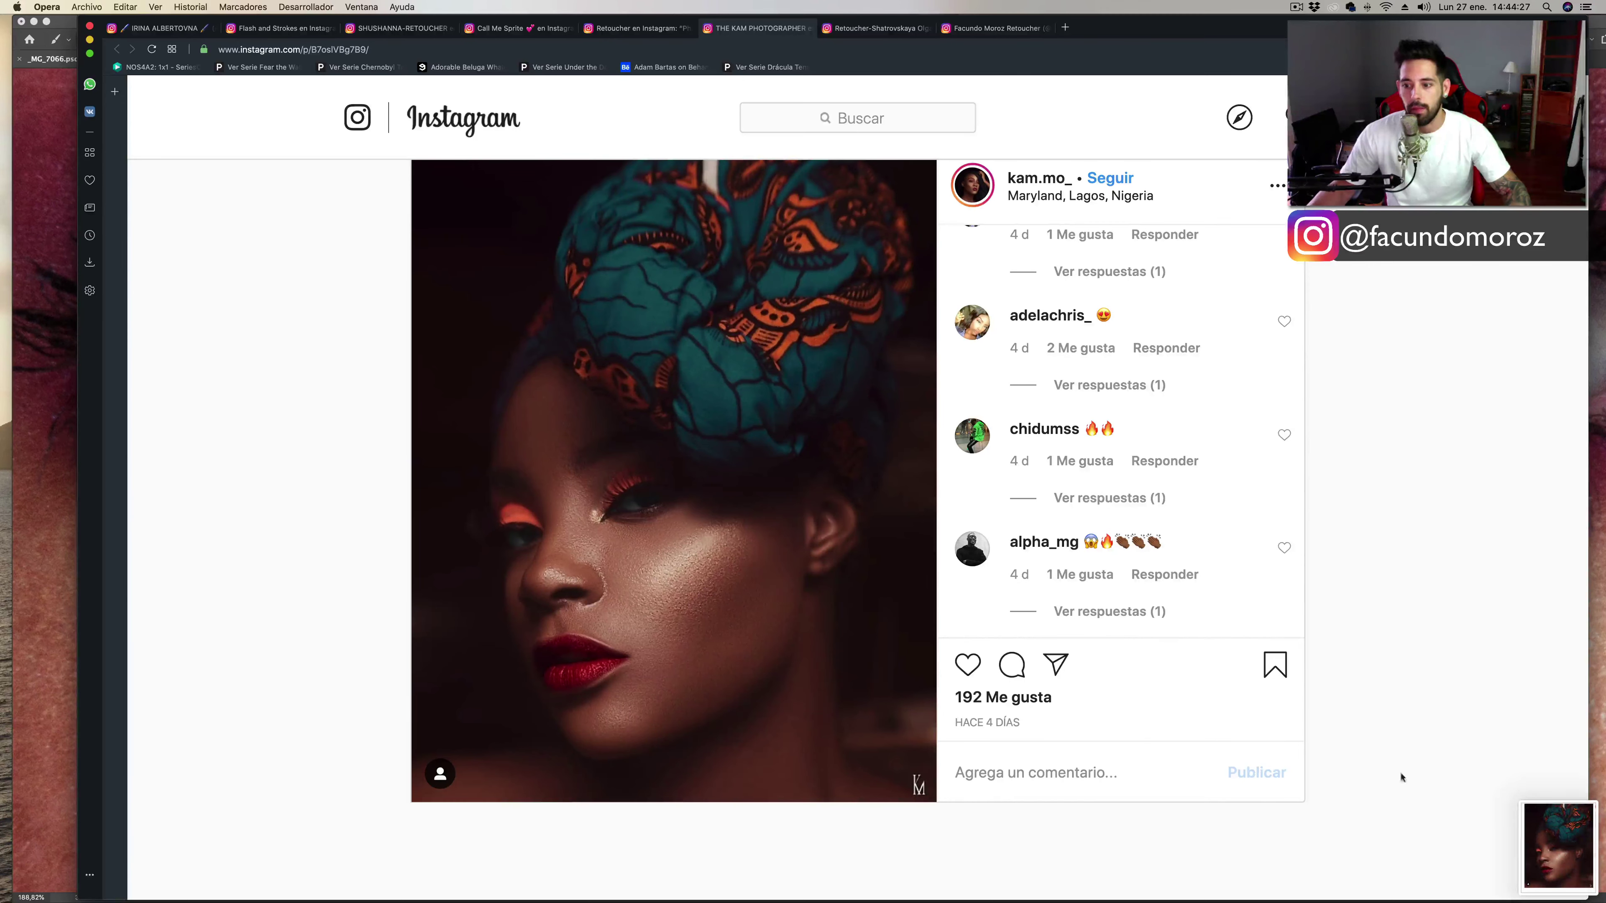
mouse_move(1552, 844)
mouse_down()
mouse_move(5, 352)
mouse_move(12, 260)
mouse_up()
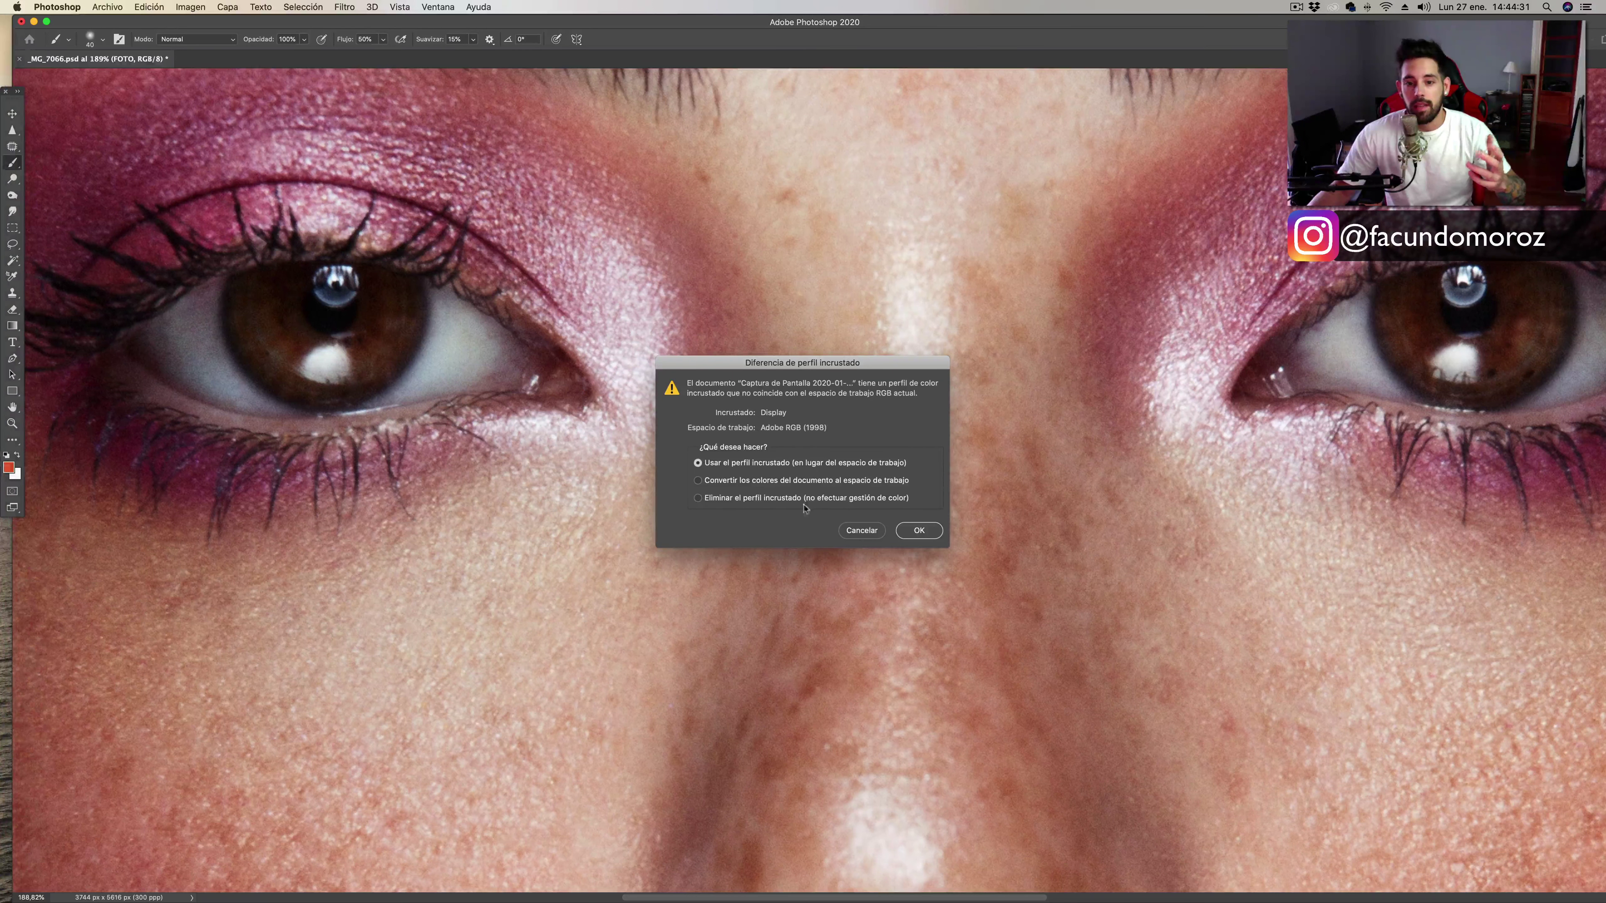
key(Return)
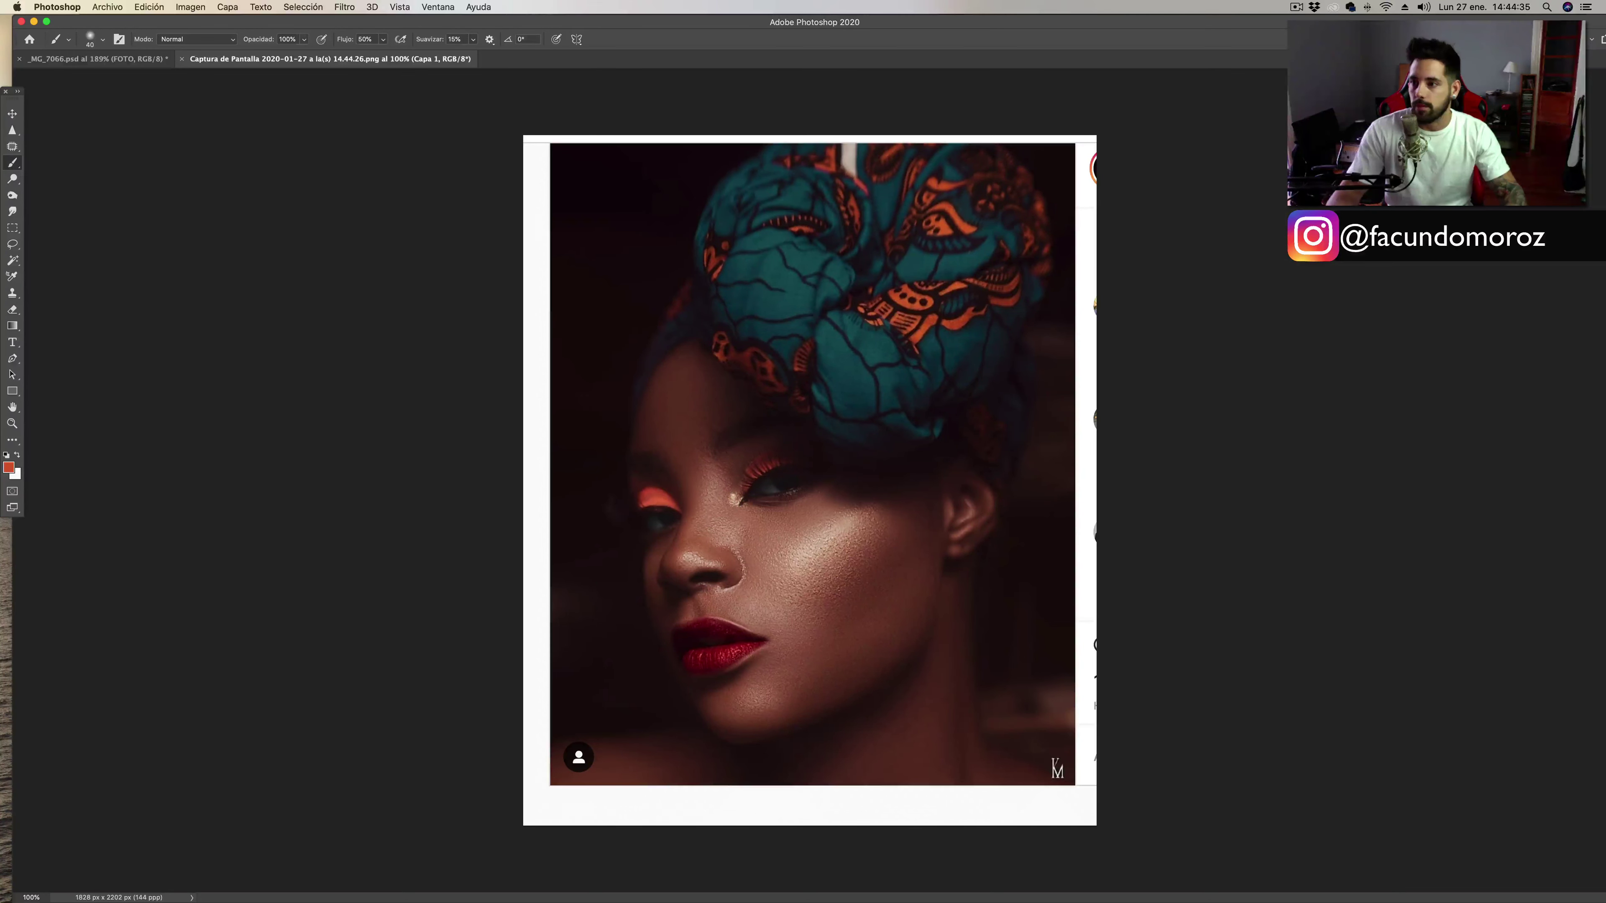
key(F7)
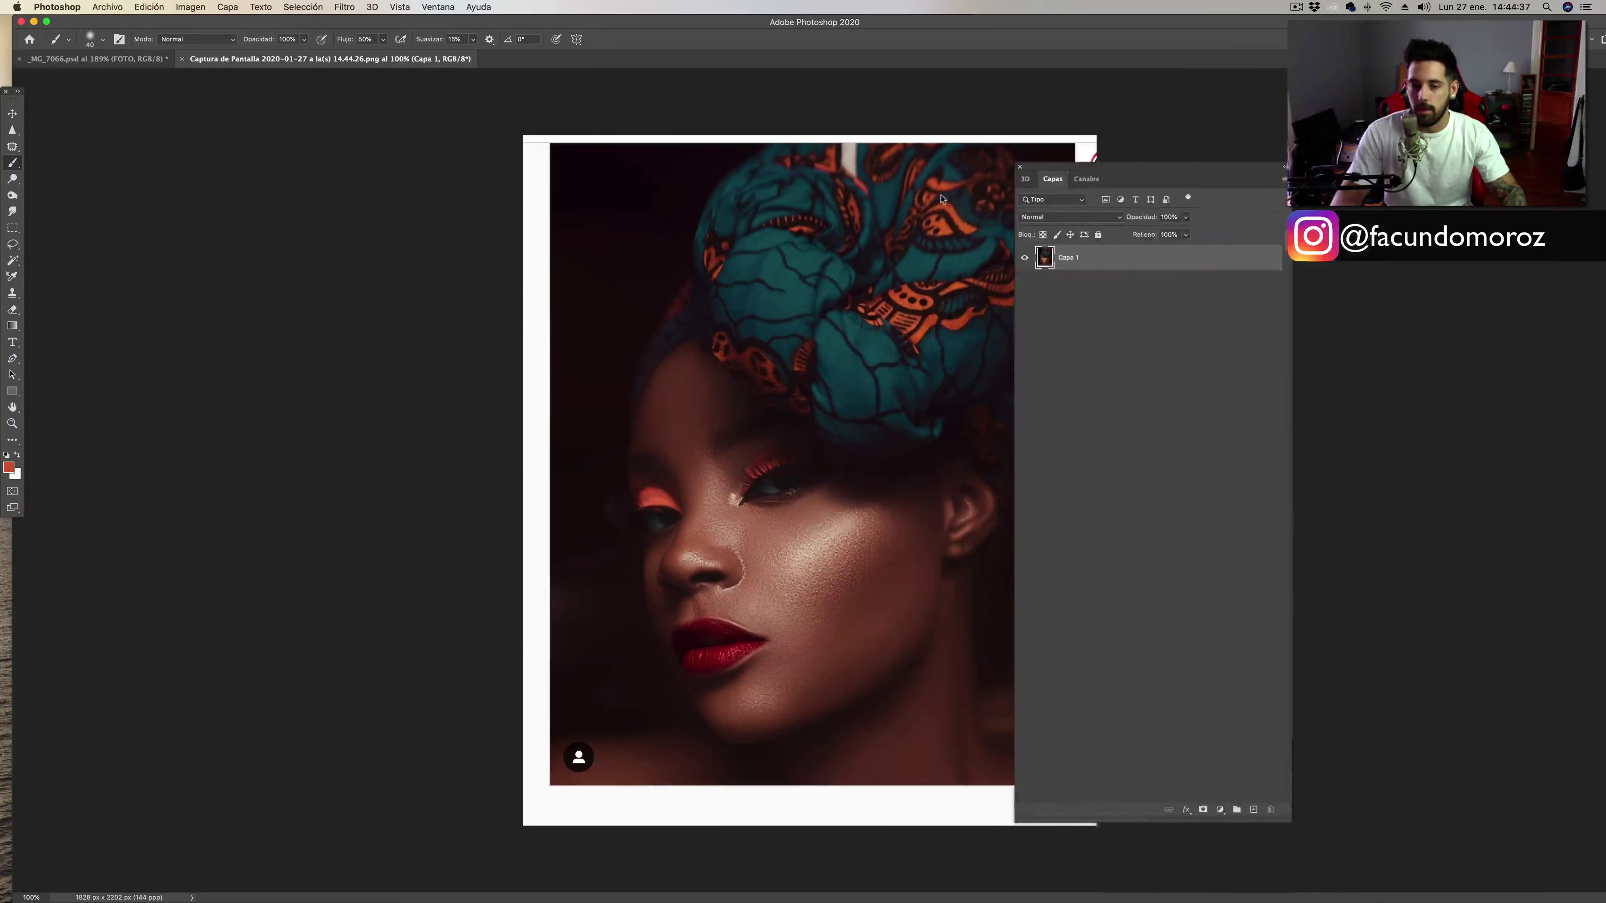
Add a blank layer above the turban screenshot and set bright green as foreground colour.
drag(1075, 163, 246, 153)
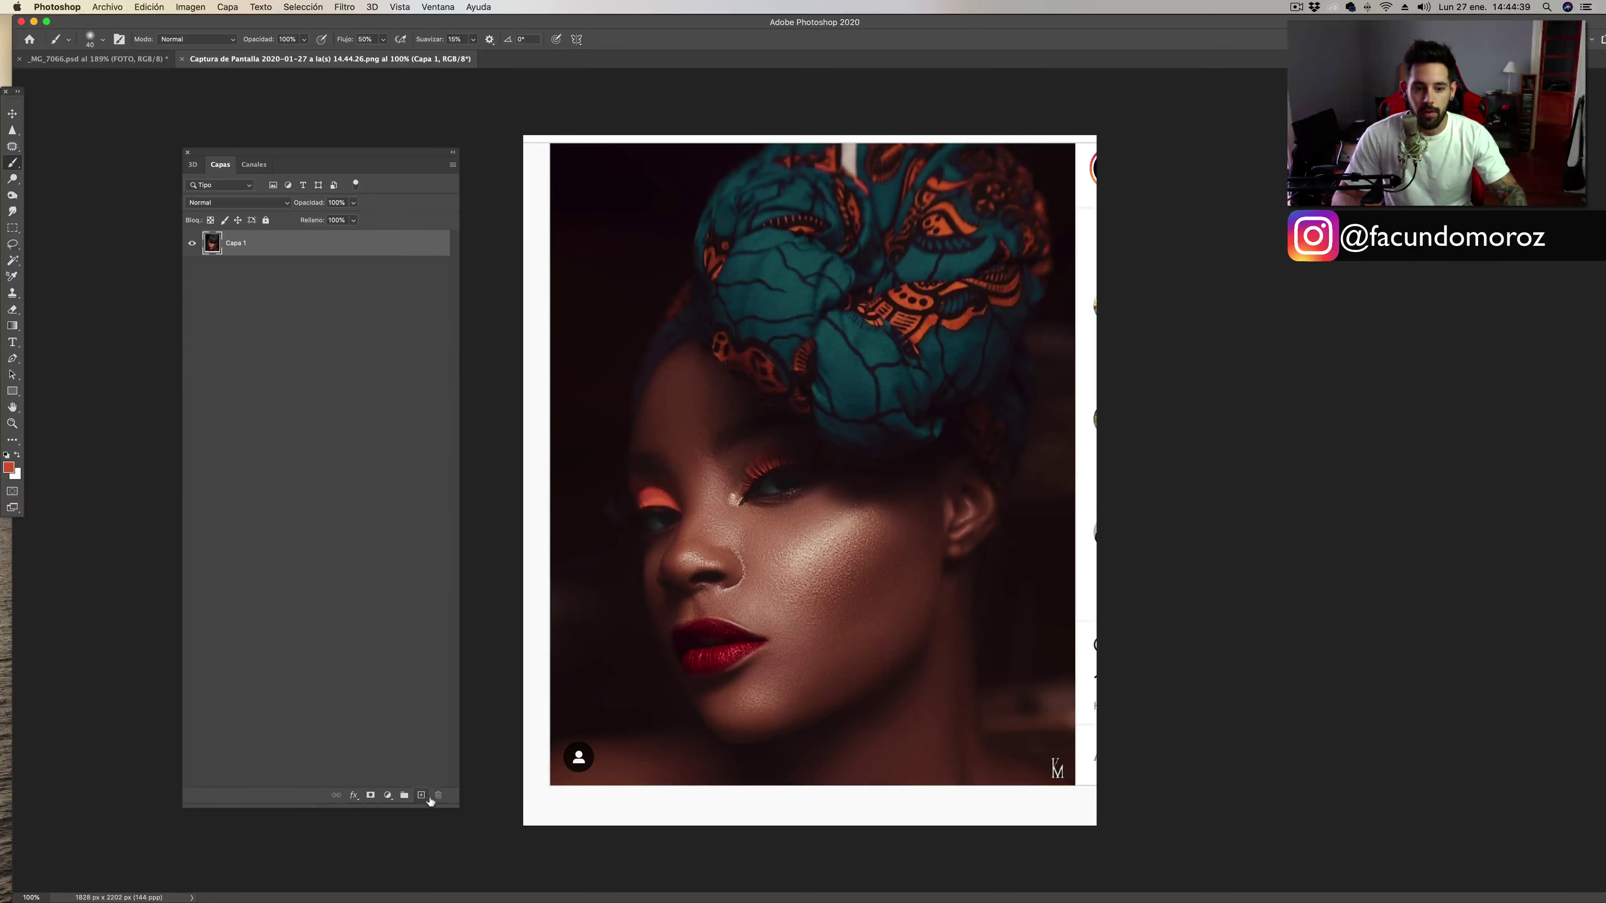
click(421, 796)
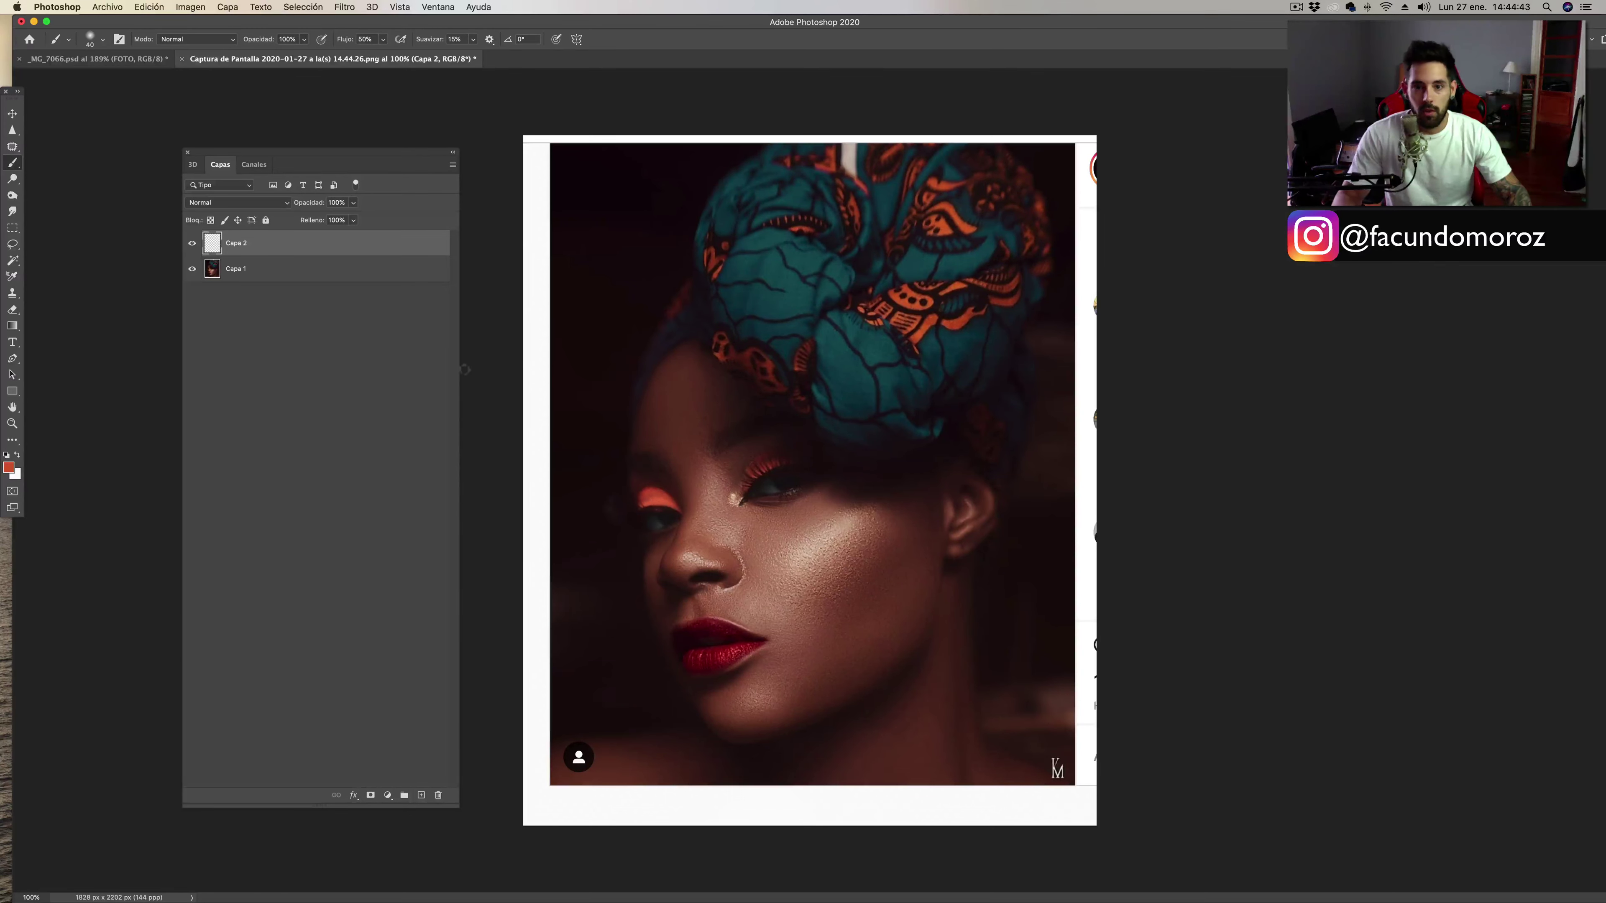
click(9, 468)
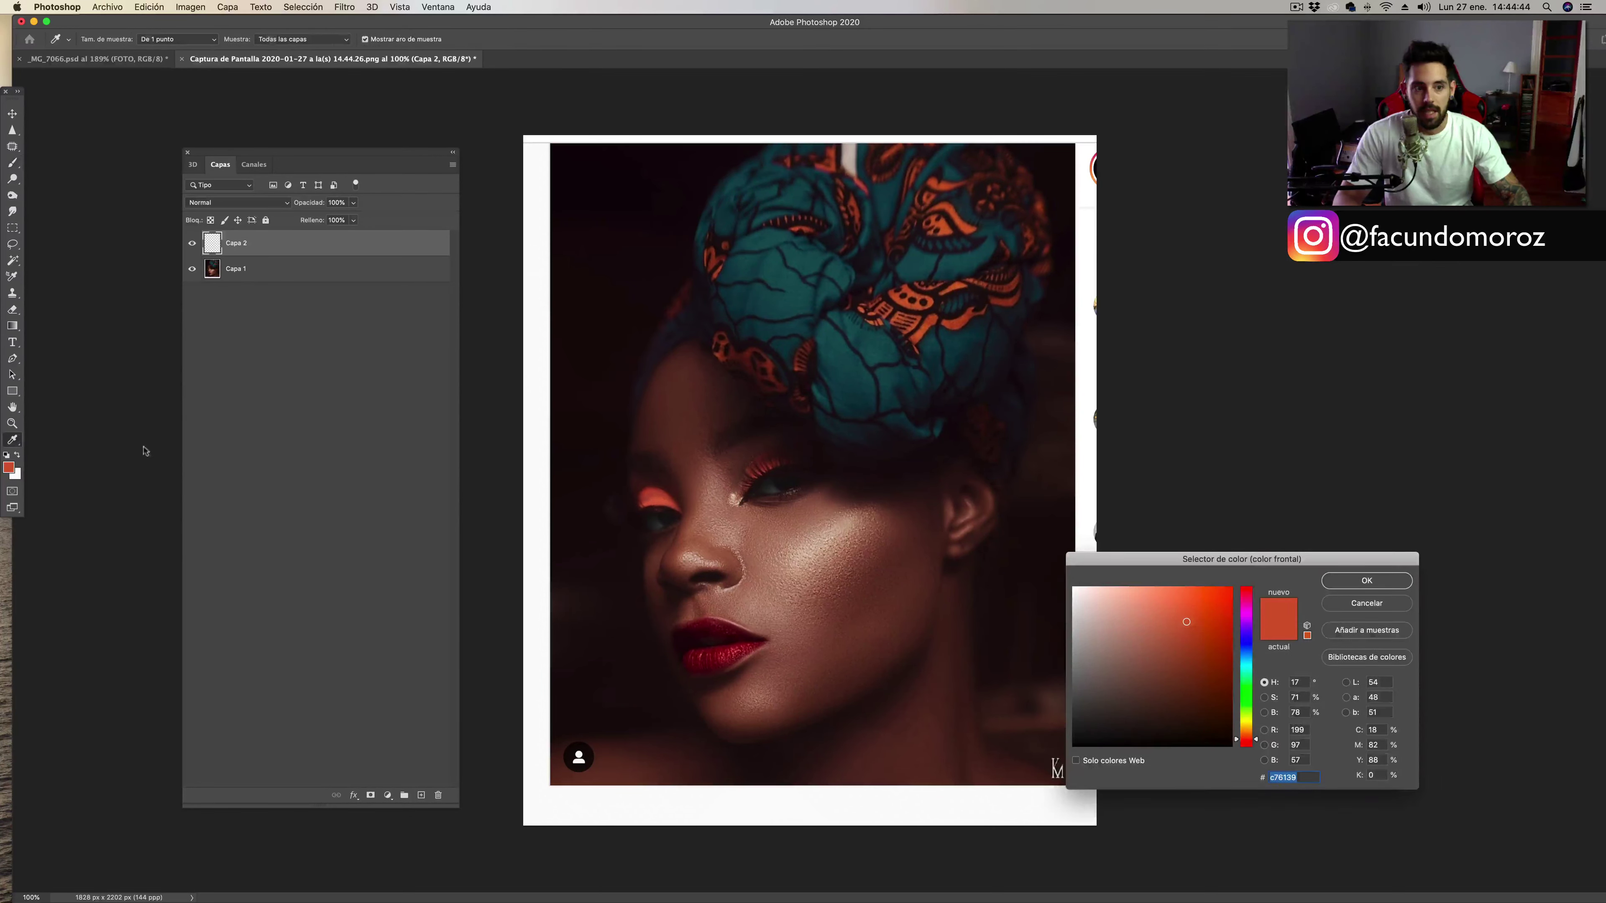
click(1252, 698)
click(1367, 580)
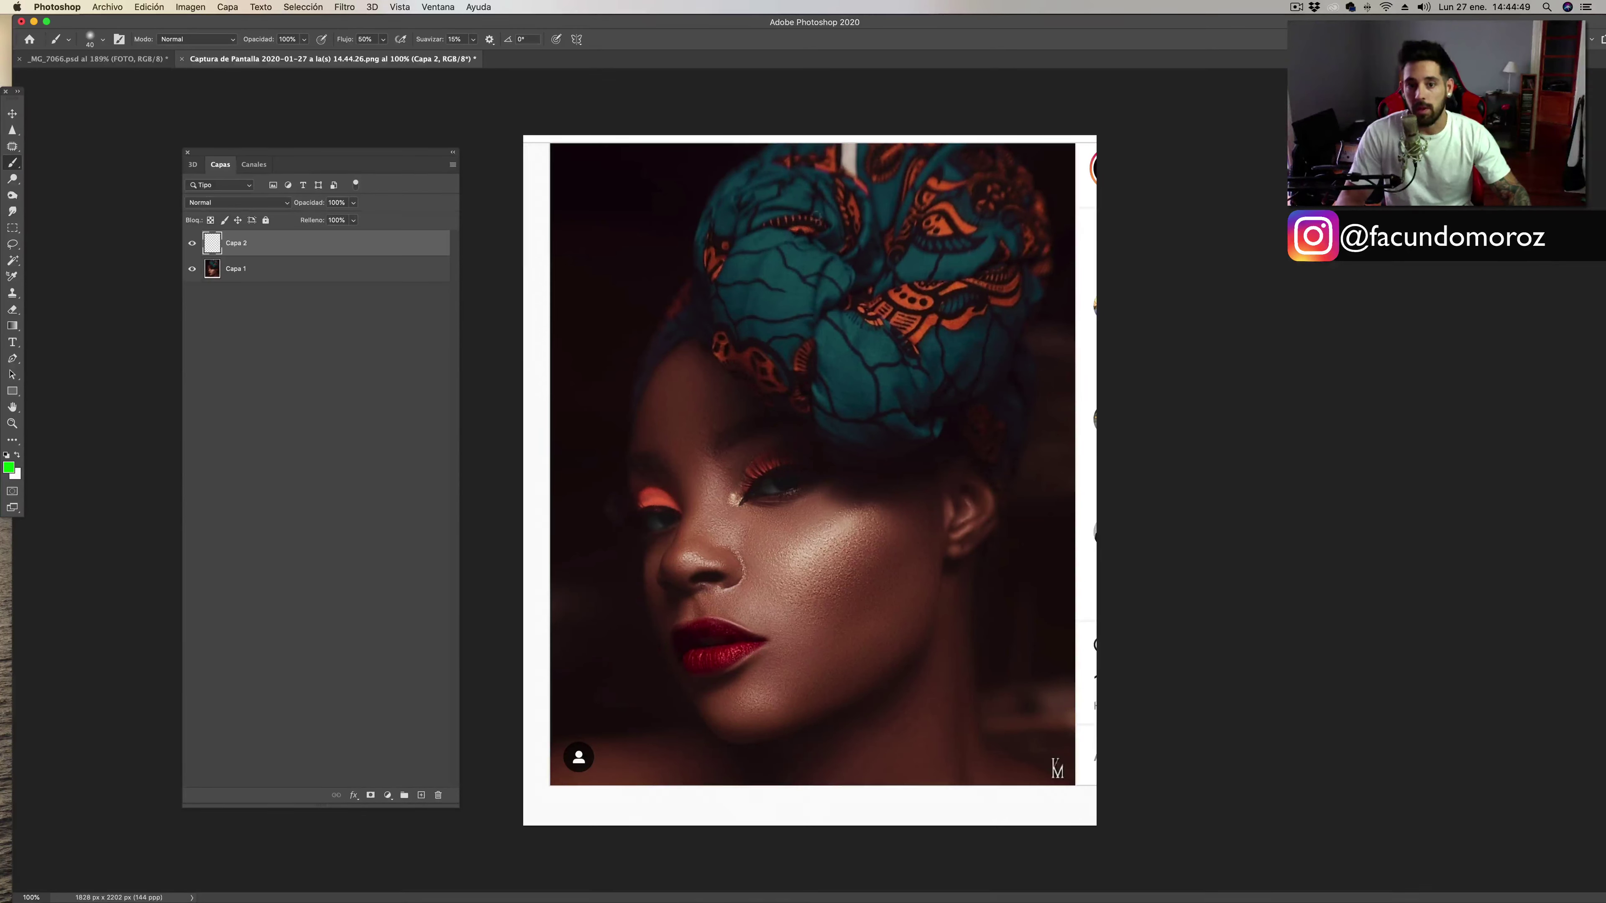
Circle the turban with a green loop and cover it with diagonal green hatching.
drag(762, 152, 725, 321)
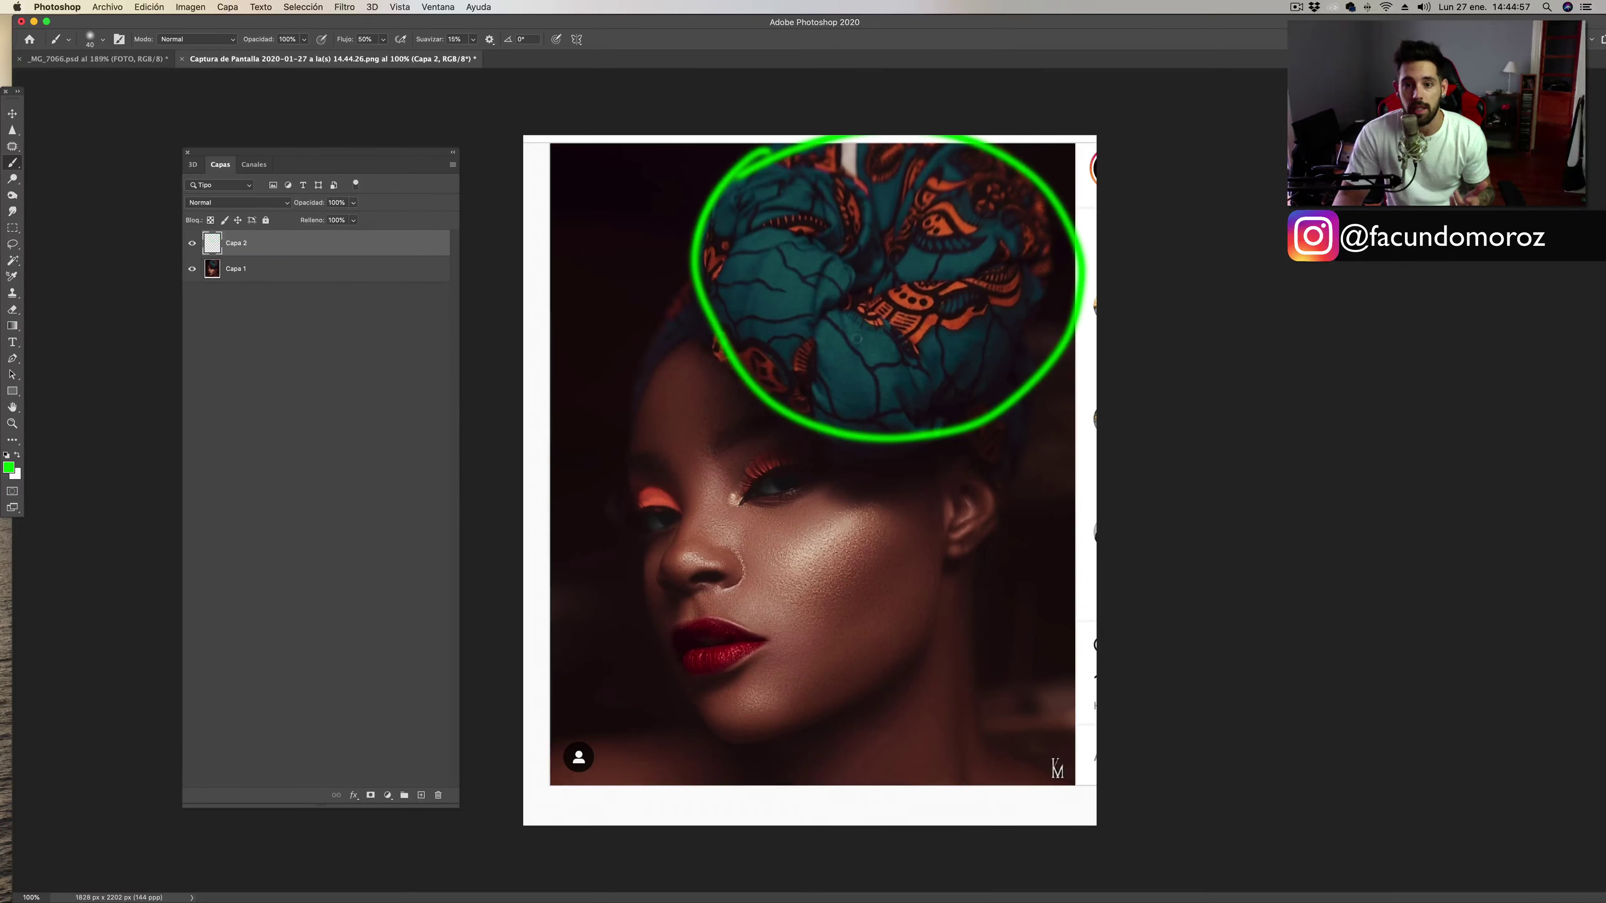
drag(869, 311, 839, 355)
drag(829, 220, 764, 309)
drag(857, 180, 738, 302)
drag(971, 172, 813, 327)
drag(1020, 217, 866, 363)
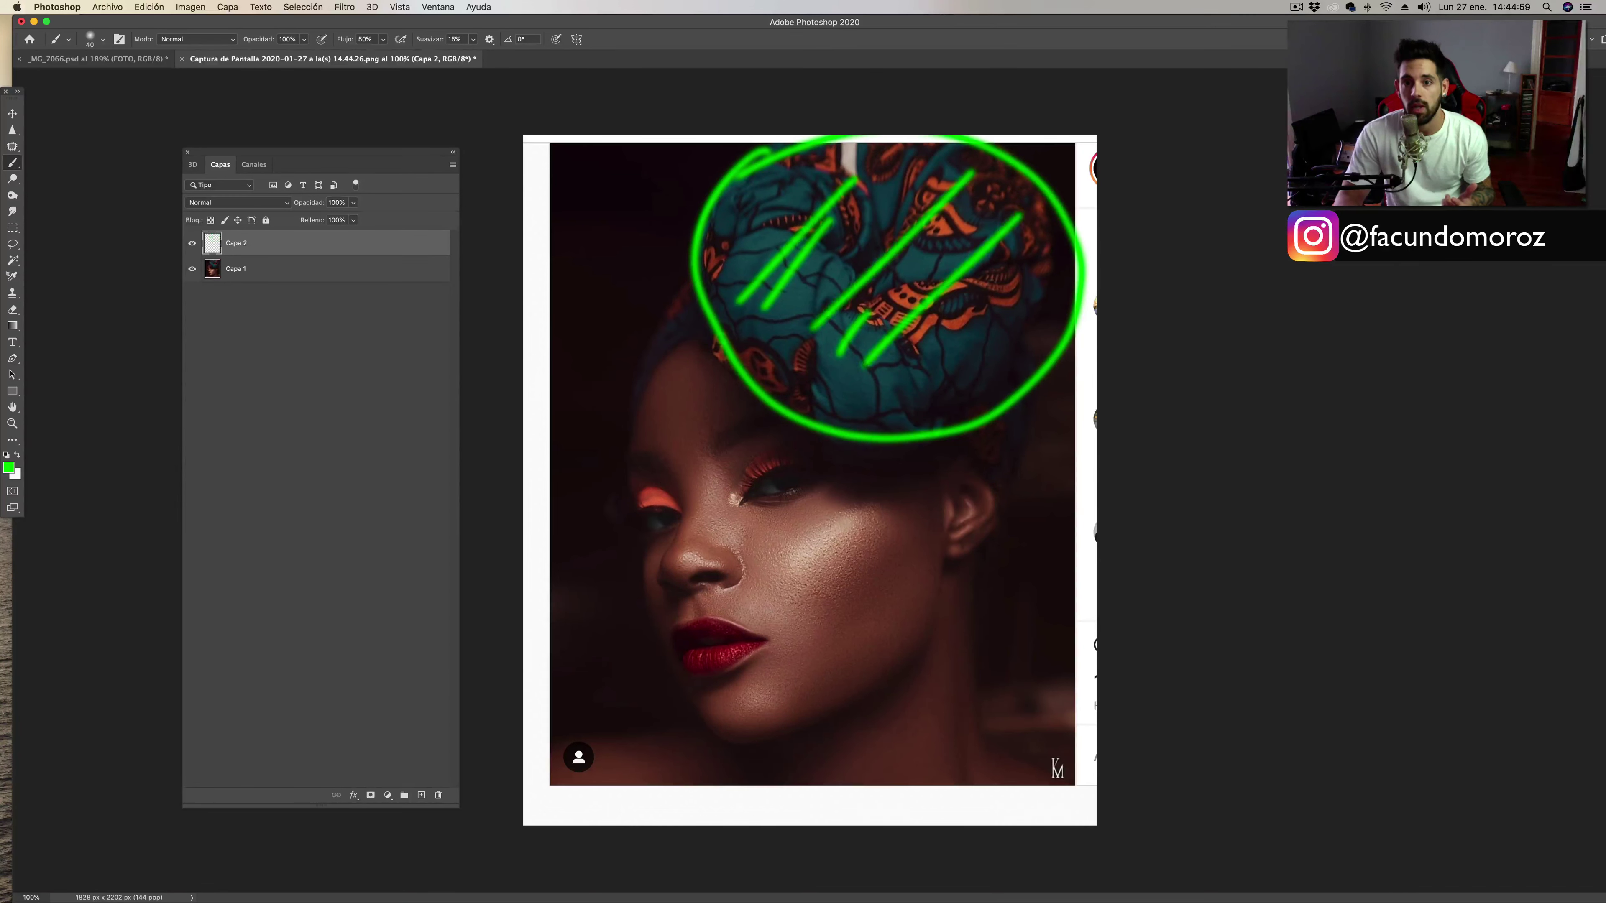
drag(1042, 270, 922, 372)
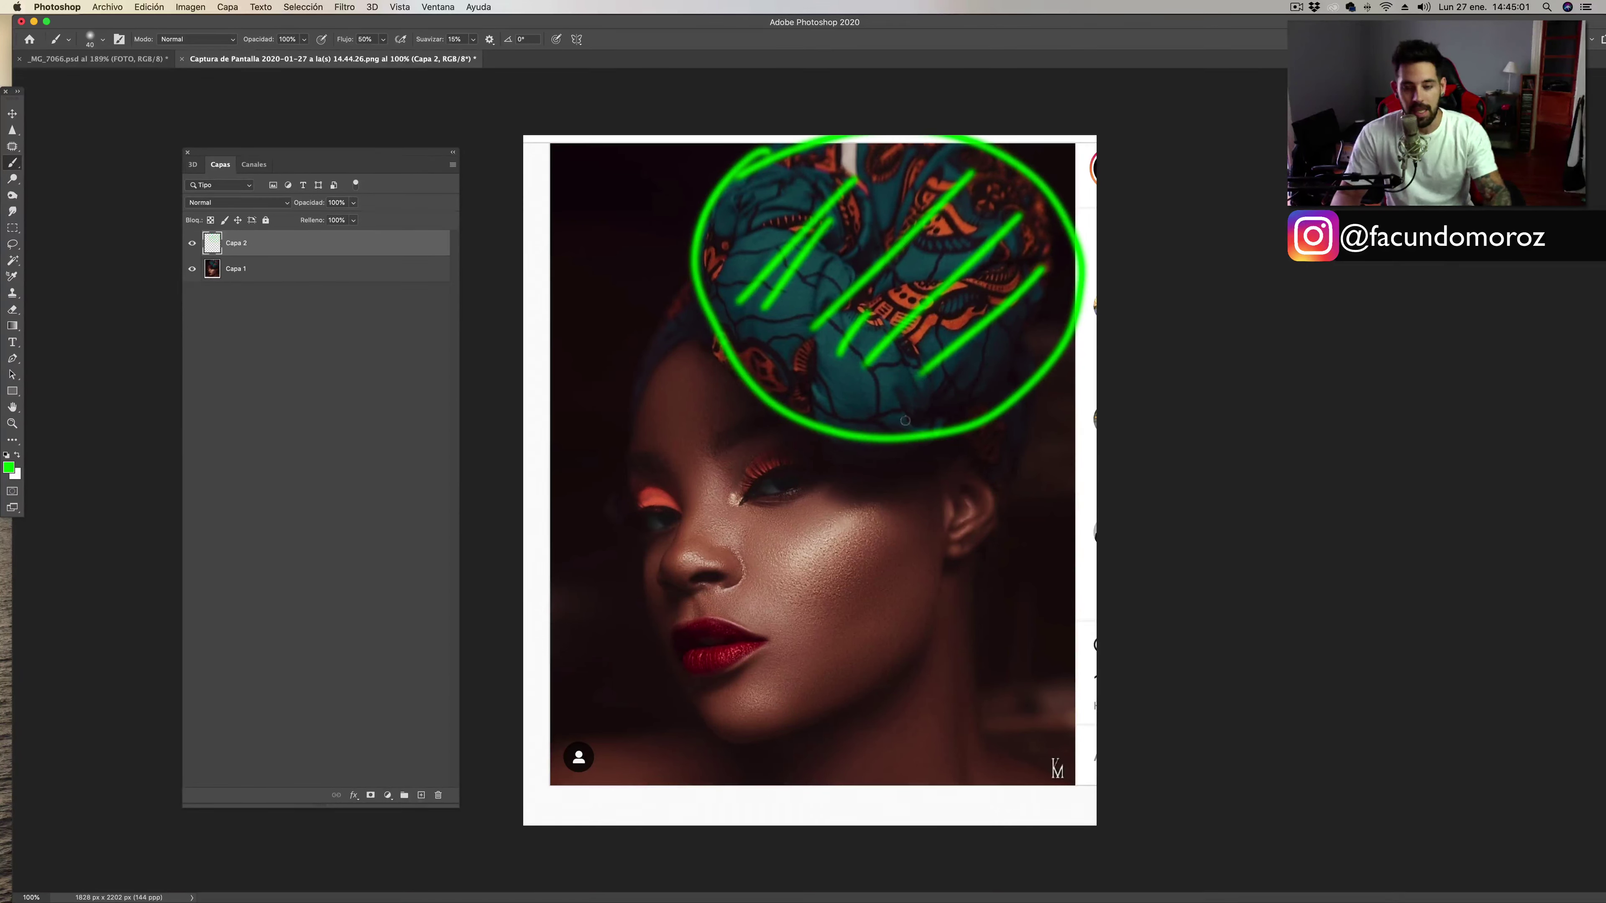
Add labels 1er, a face loop with 2DO, and circled 3er, then delete the annotation layer.
mouse_move(595, 215)
mouse_down()
mouse_move(611, 185)
mouse_move(635, 204)
mouse_move(668, 187)
mouse_up()
drag(656, 442, 729, 467)
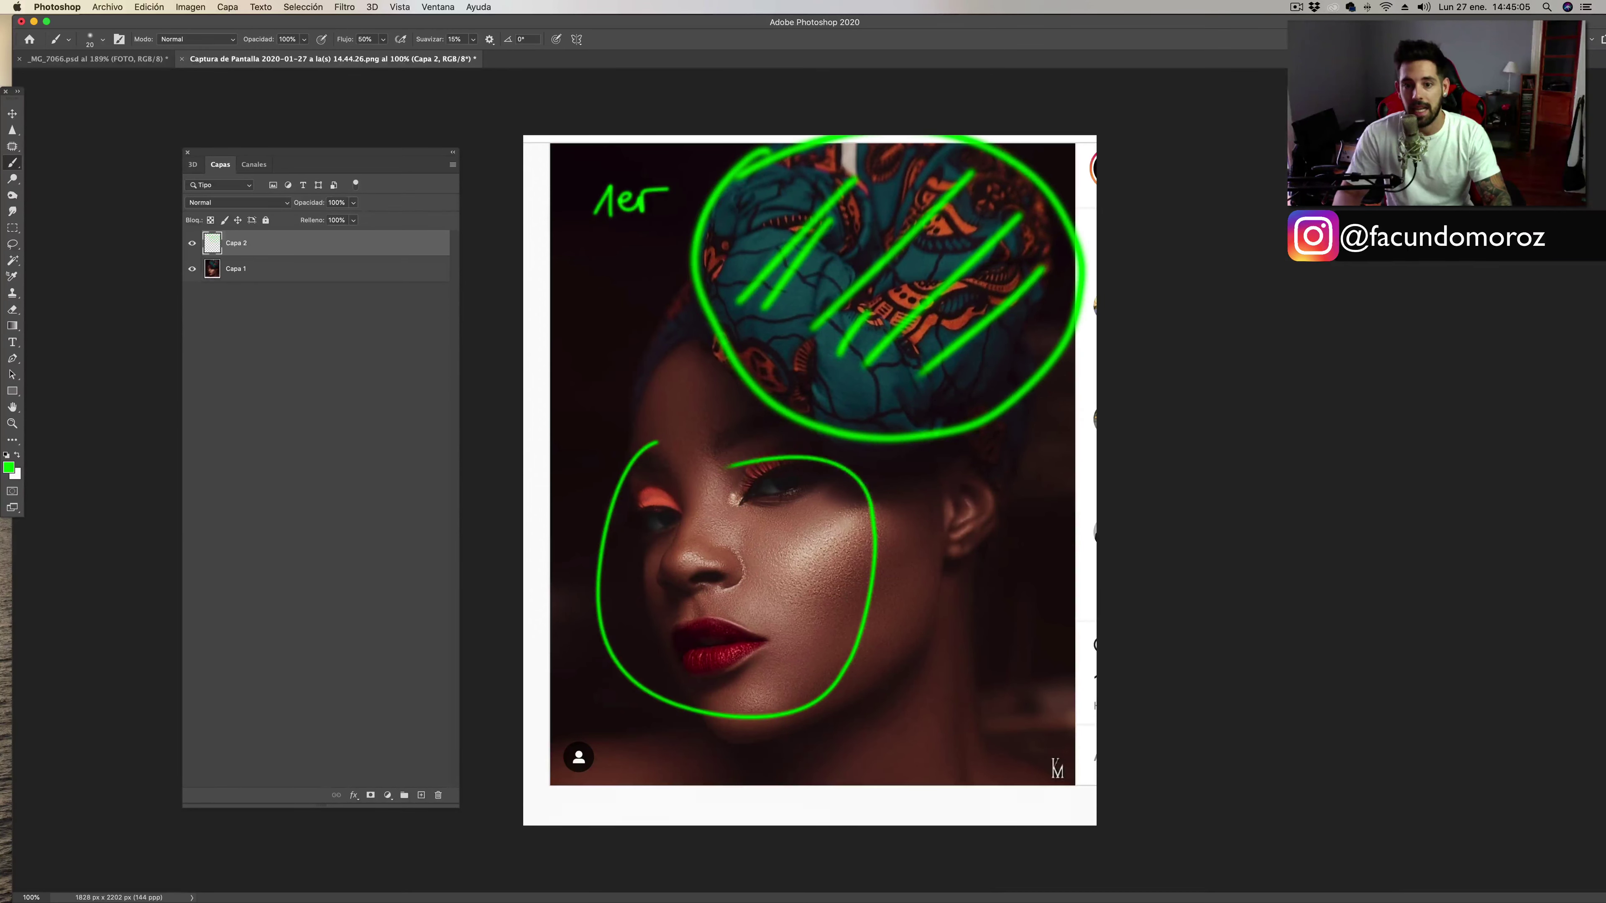
mouse_move(890, 606)
mouse_down()
mouse_move(930, 628)
mouse_move(974, 608)
mouse_up()
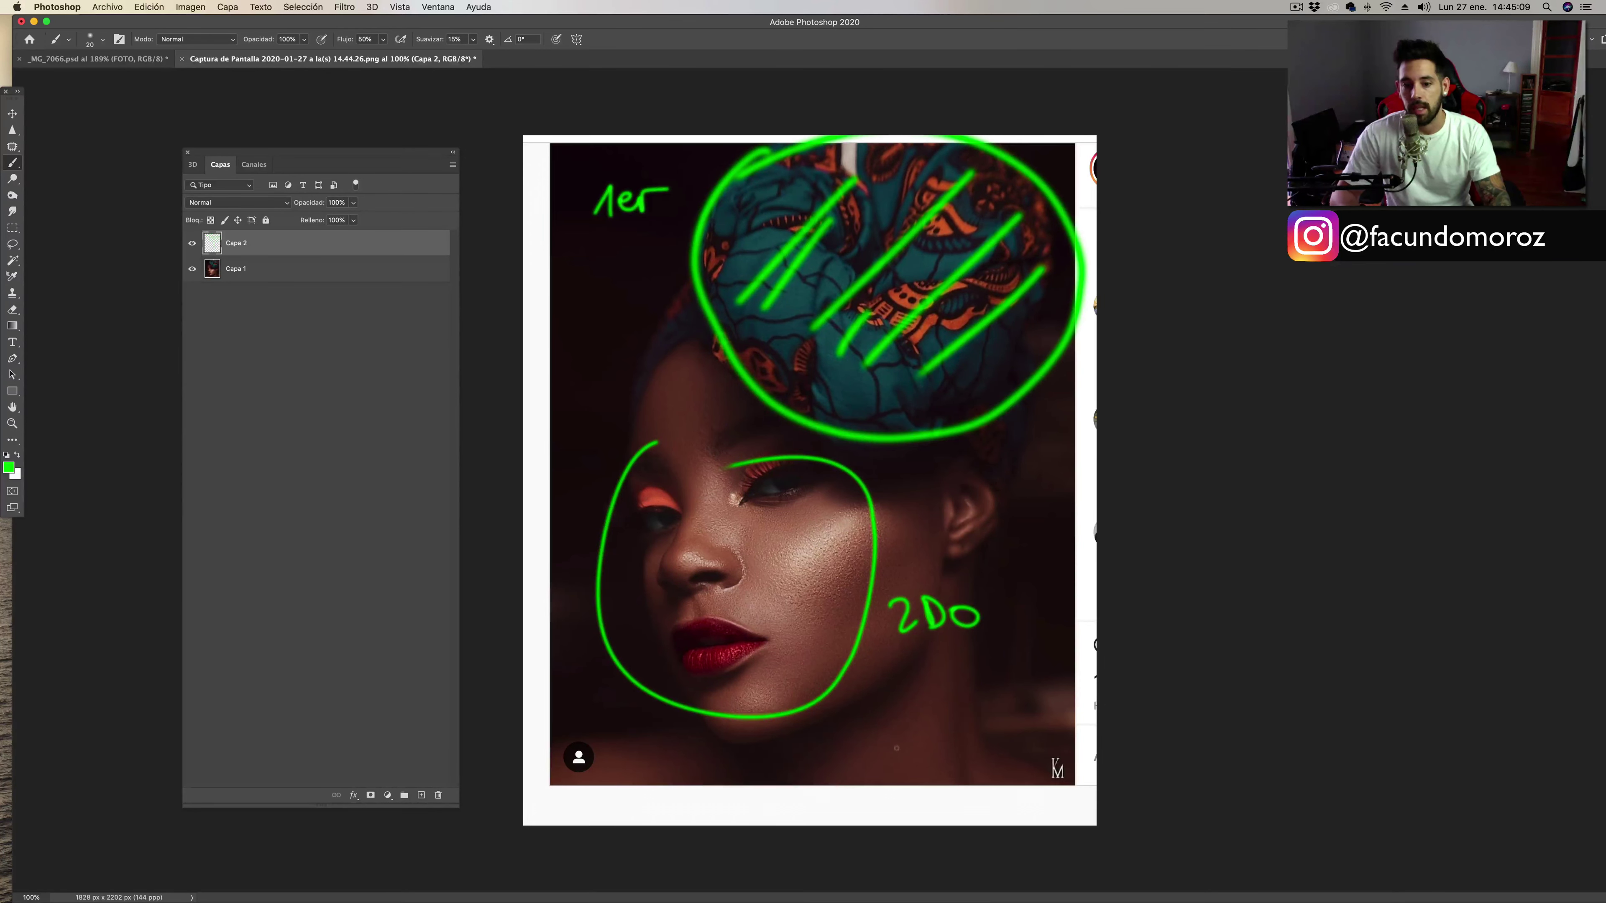
mouse_move(893, 751)
mouse_down()
mouse_move(886, 762)
mouse_move(891, 728)
mouse_move(942, 750)
mouse_move(964, 731)
mouse_up()
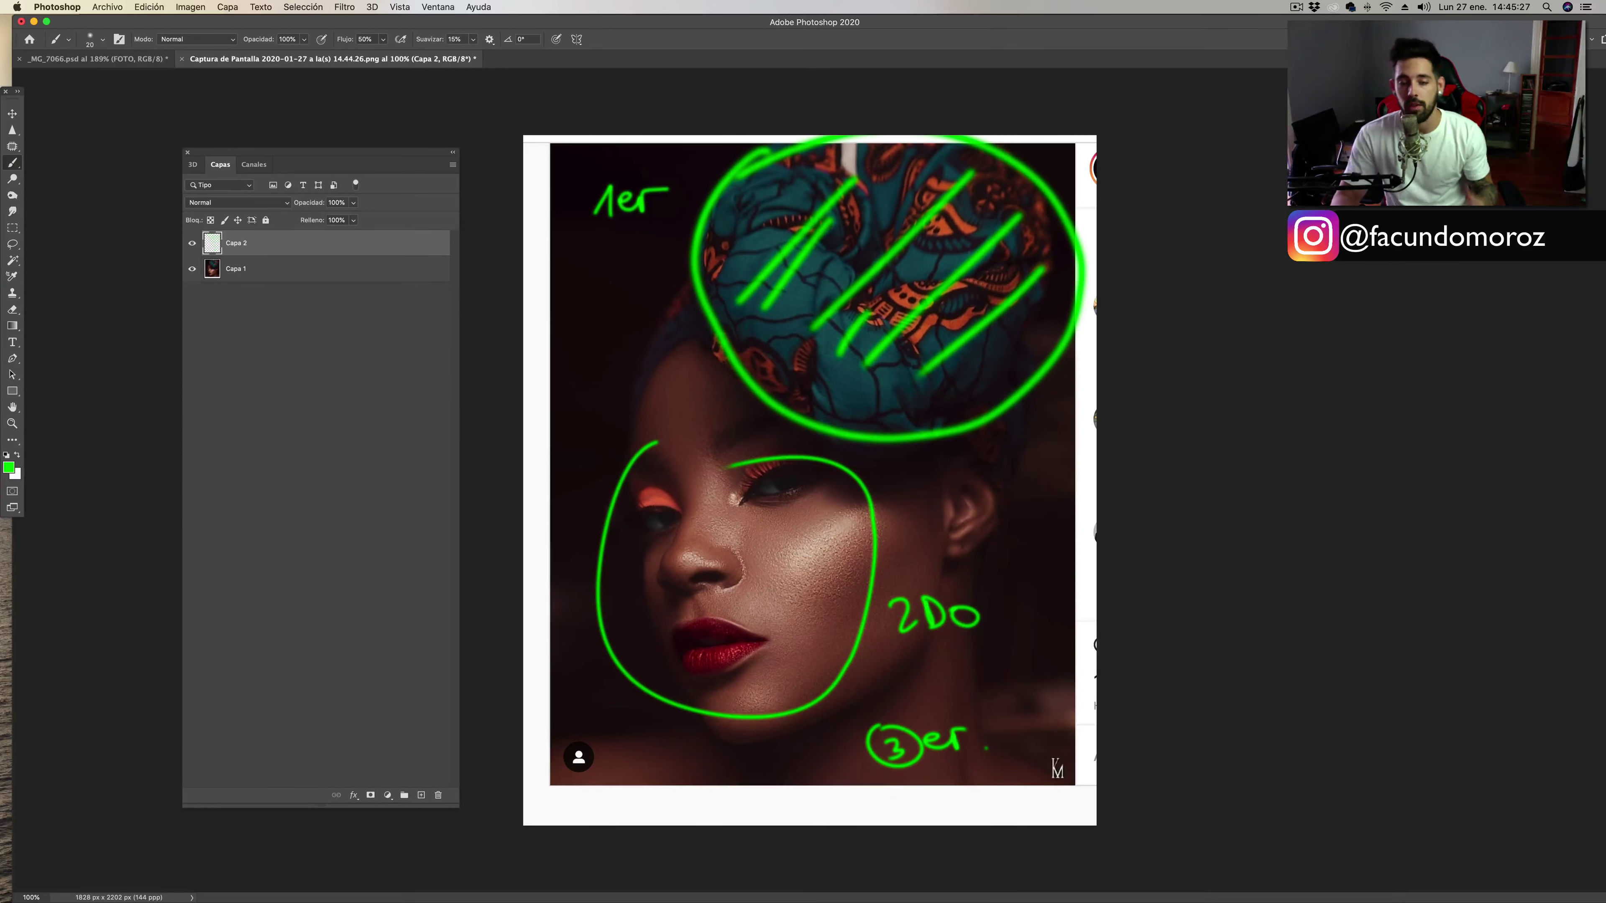
key(BackSpace)
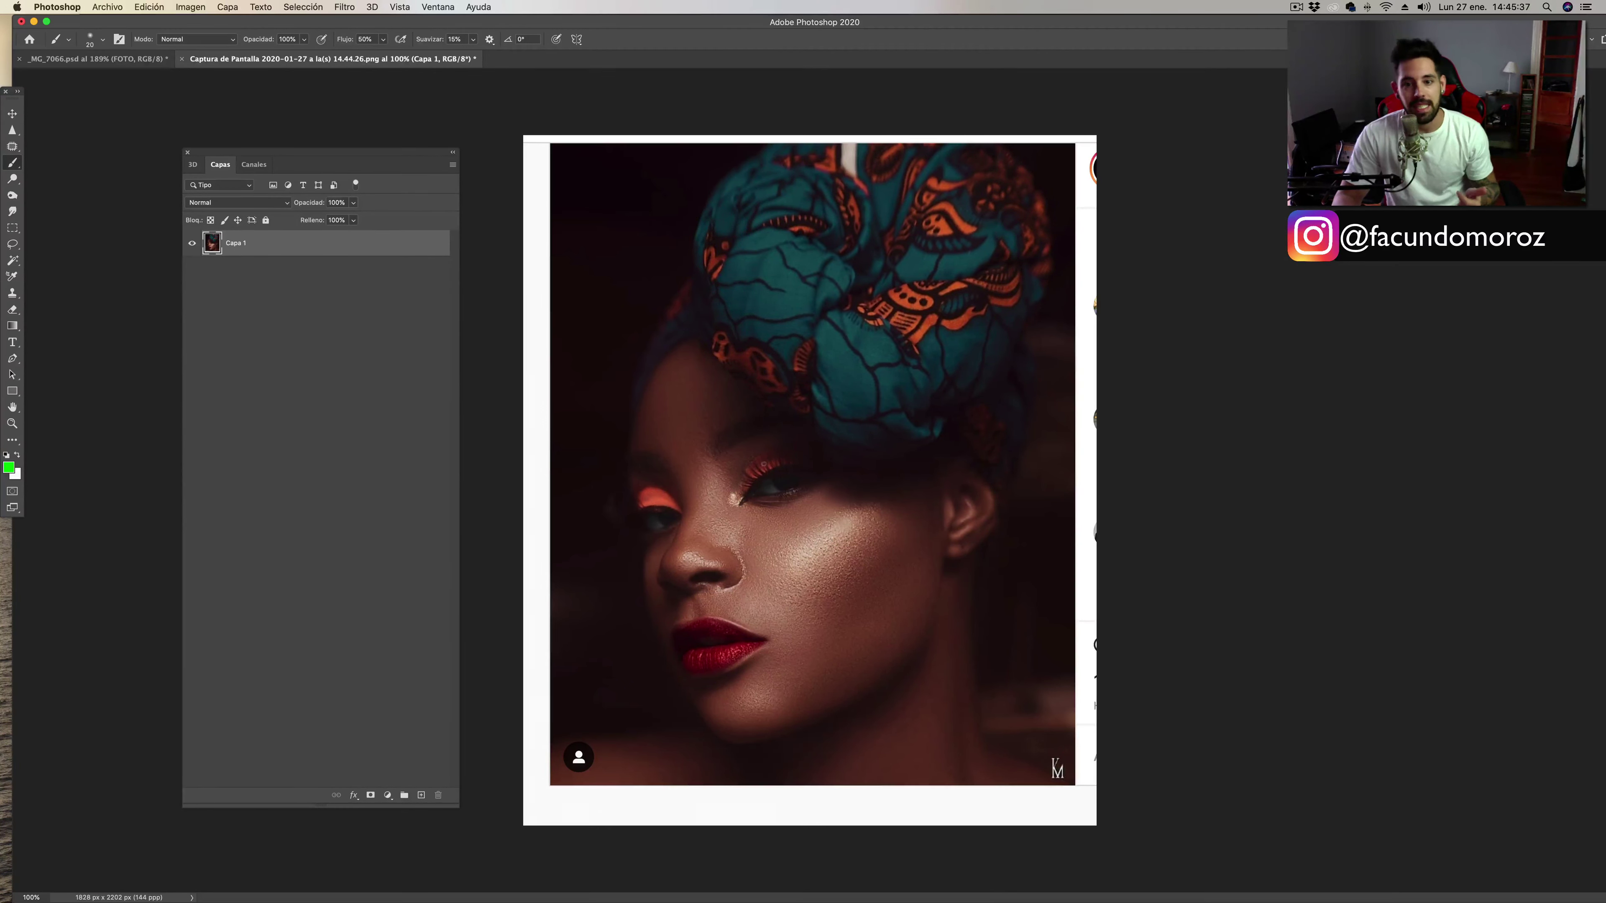
Sketch a hatched green outline around the eye on a new layer, then delete that layer.
click(421, 795)
mouse_move(749, 465)
mouse_down()
mouse_move(808, 448)
mouse_move(796, 457)
mouse_up()
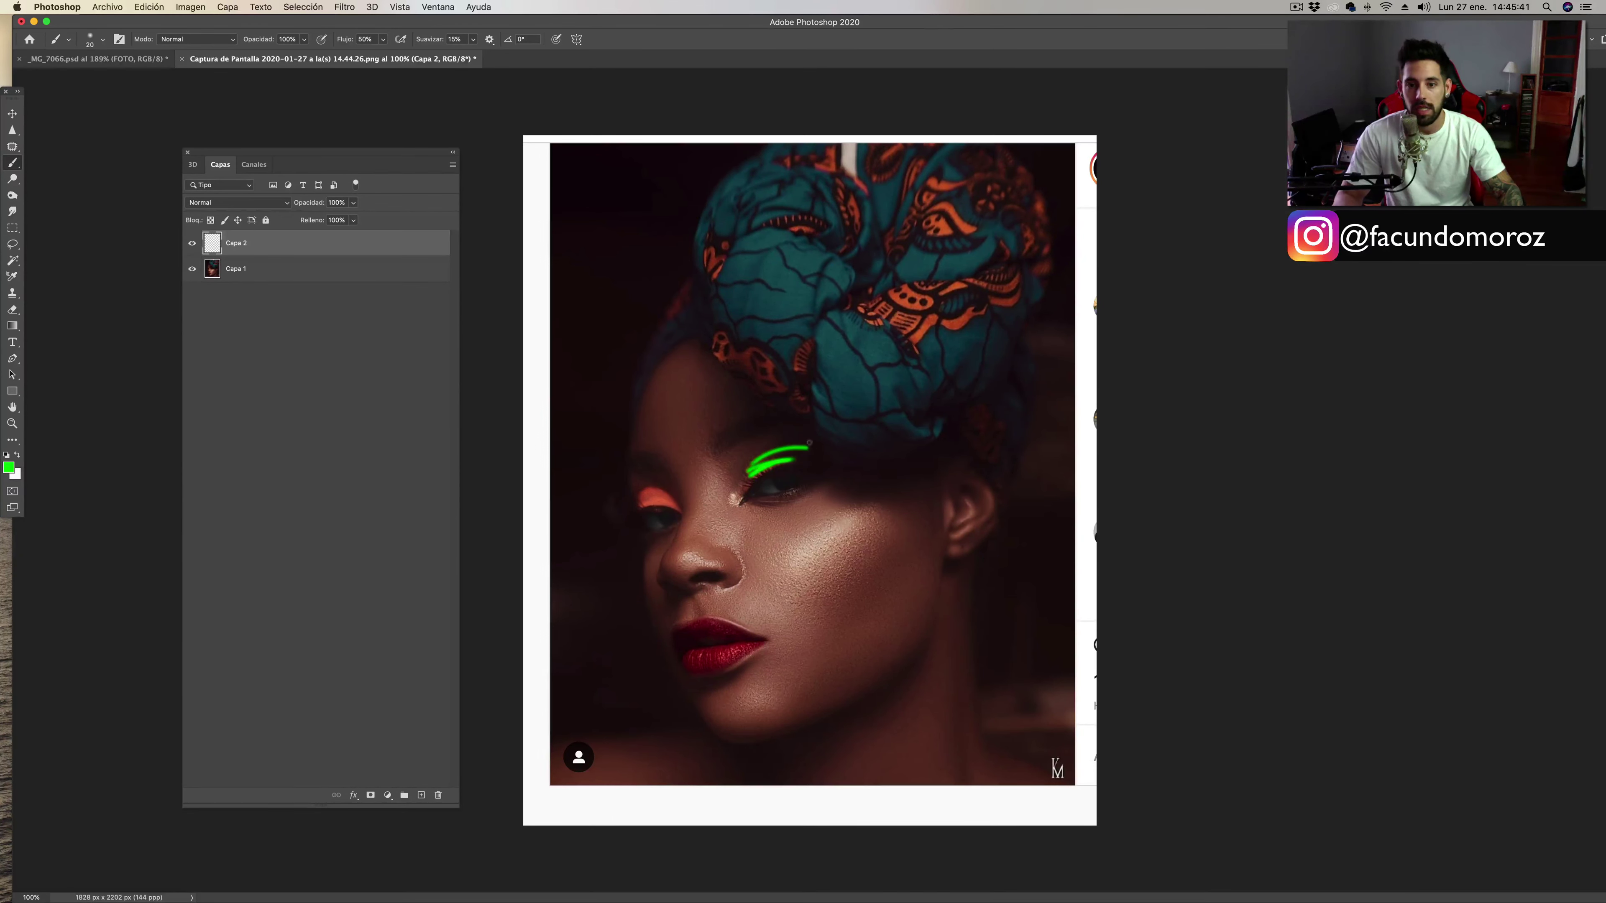
mouse_move(732, 358)
mouse_down()
mouse_move(715, 457)
mouse_move(944, 445)
mouse_up()
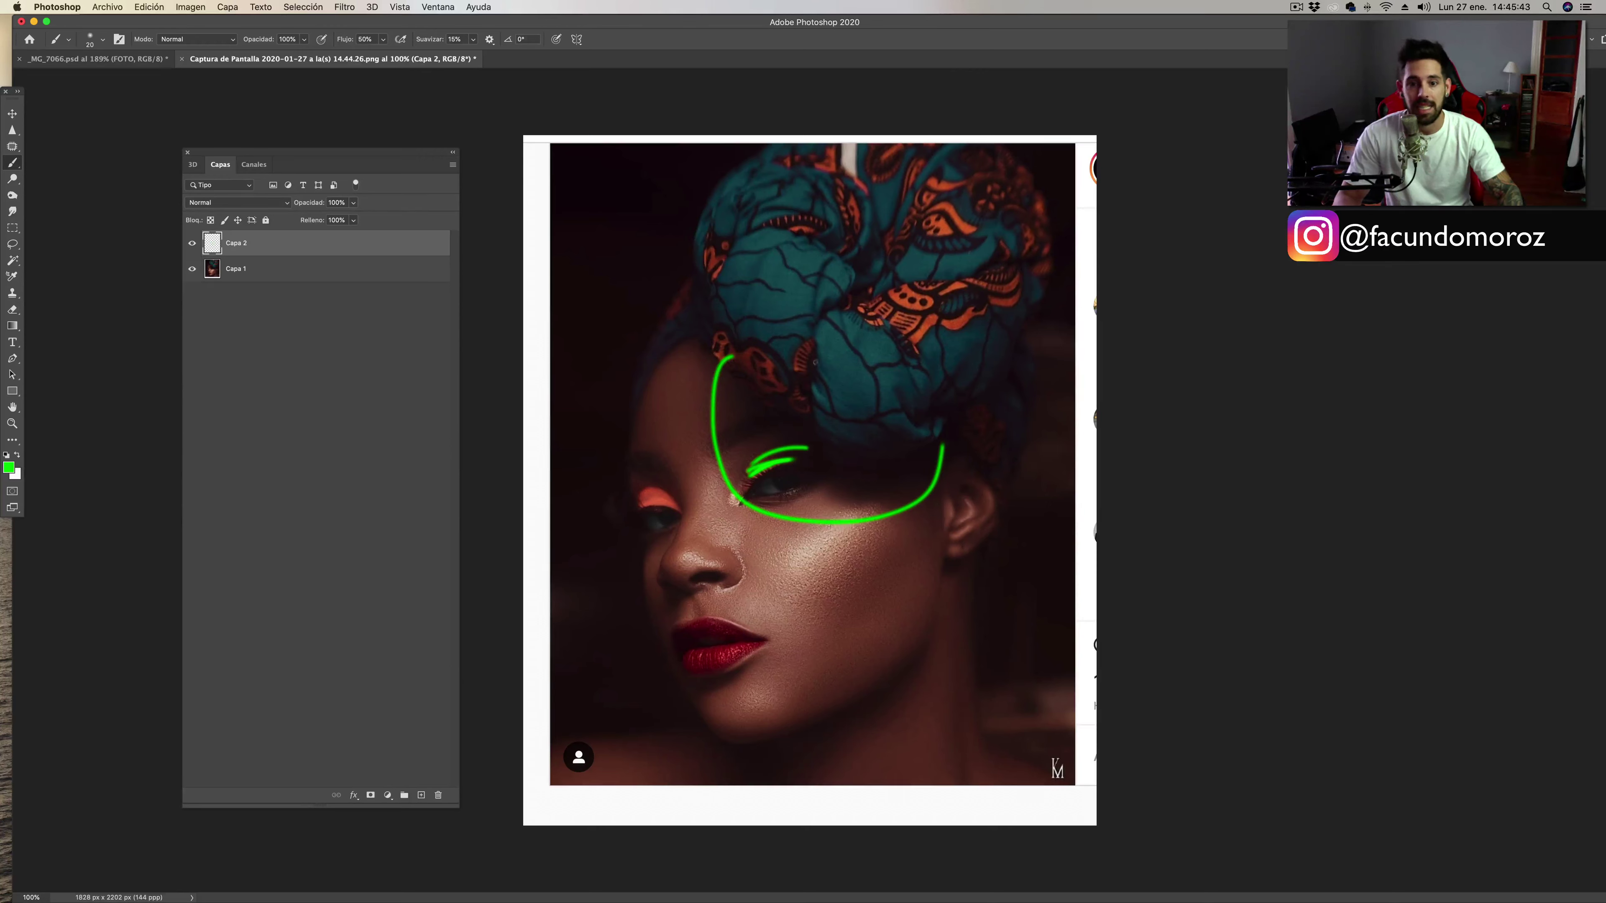
mouse_move(712, 360)
mouse_down()
mouse_move(783, 412)
mouse_move(913, 463)
mouse_move(711, 402)
mouse_move(724, 436)
mouse_up()
mouse_move(779, 415)
mouse_down()
mouse_move(735, 465)
mouse_move(752, 476)
mouse_up()
mouse_move(824, 434)
mouse_down()
mouse_move(777, 490)
mouse_move(799, 495)
mouse_up()
mouse_move(867, 451)
mouse_down()
mouse_move(822, 504)
mouse_move(846, 503)
mouse_up()
drag(913, 461, 871, 504)
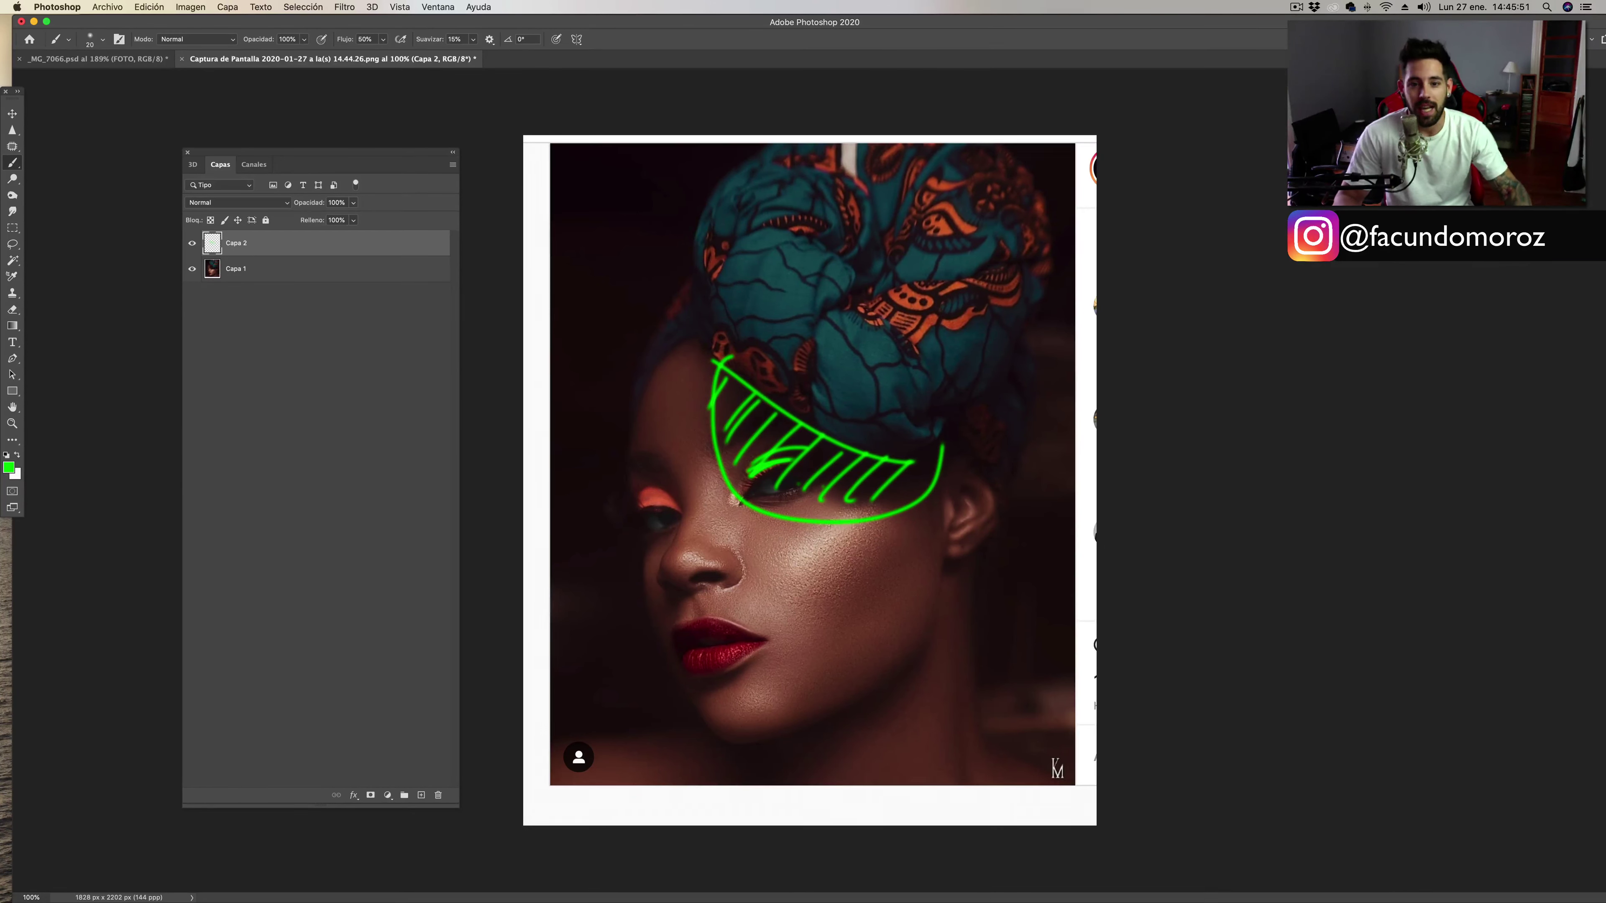
mouse_move(681, 511)
mouse_down()
mouse_move(617, 500)
mouse_move(688, 521)
mouse_up()
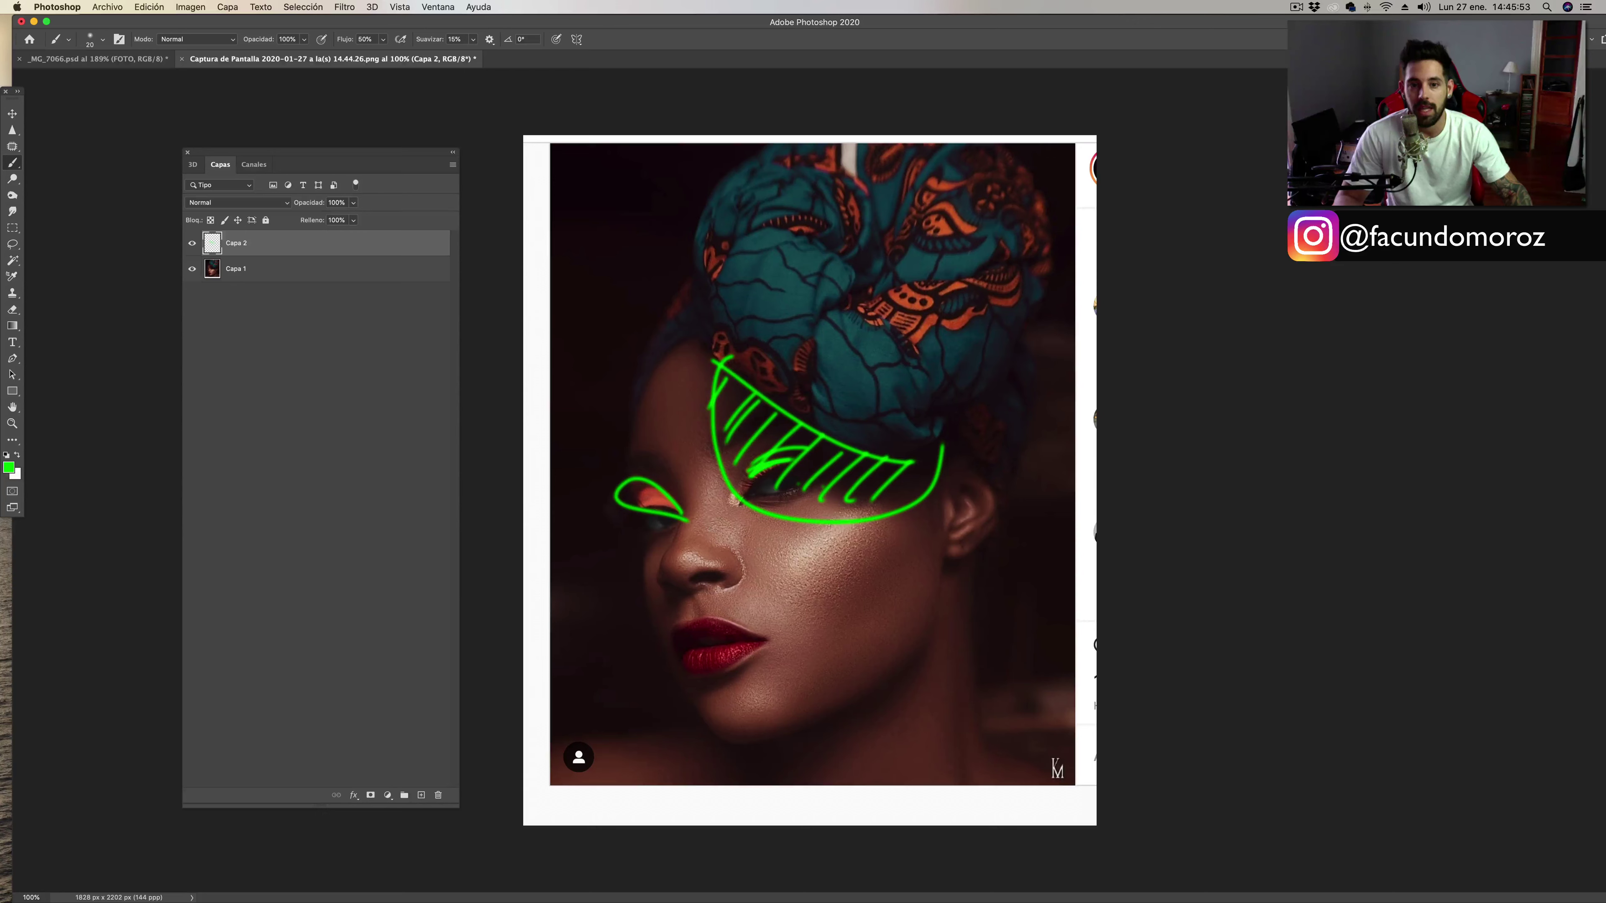
key(BackSpace)
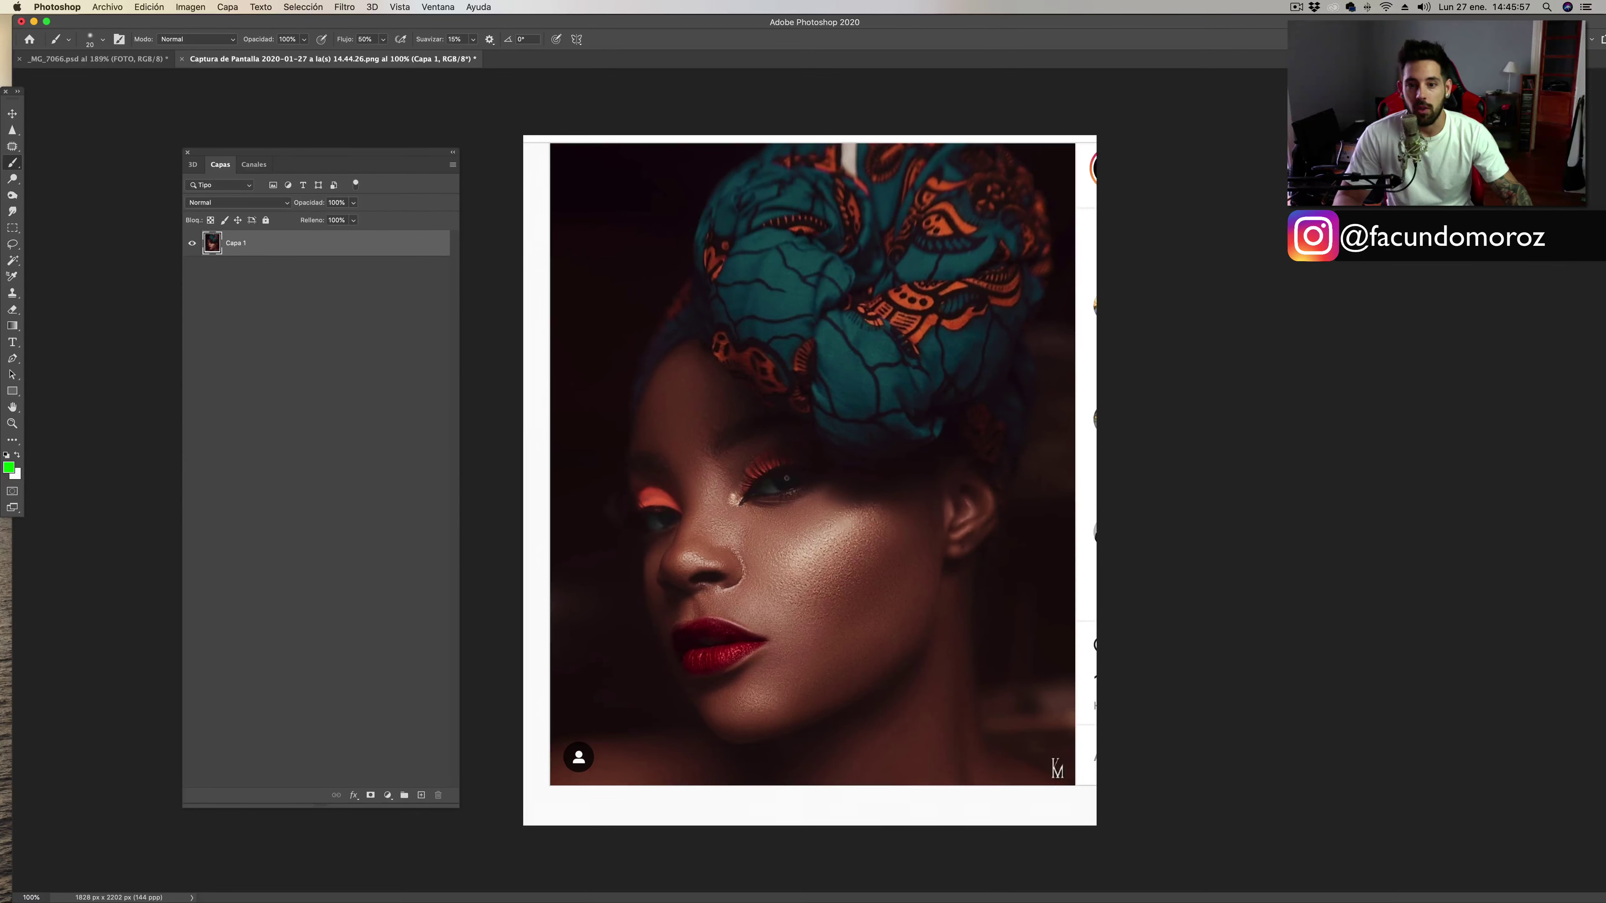
Paint a green arc over the eyelid and a hatched arc under the headwrap with a note.
drag(741, 481, 909, 478)
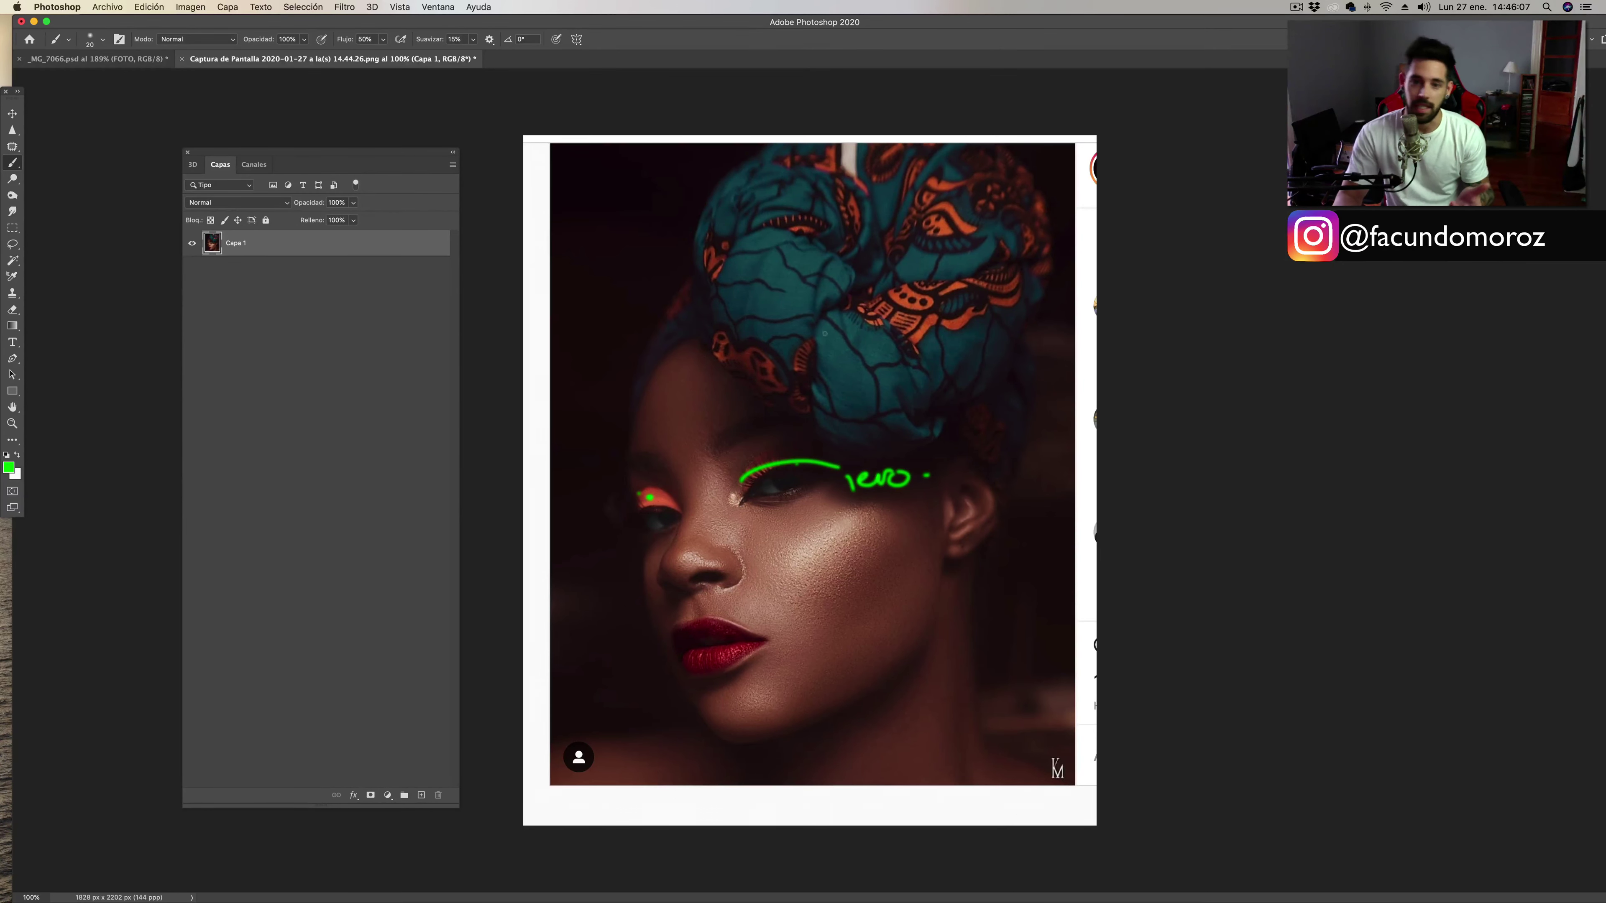
drag(722, 290, 972, 435)
mouse_move(762, 408)
mouse_down()
mouse_move(734, 447)
mouse_move(832, 462)
mouse_up()
drag(925, 438, 880, 479)
drag(959, 444, 886, 505)
drag(891, 449, 809, 494)
drag(714, 339, 740, 434)
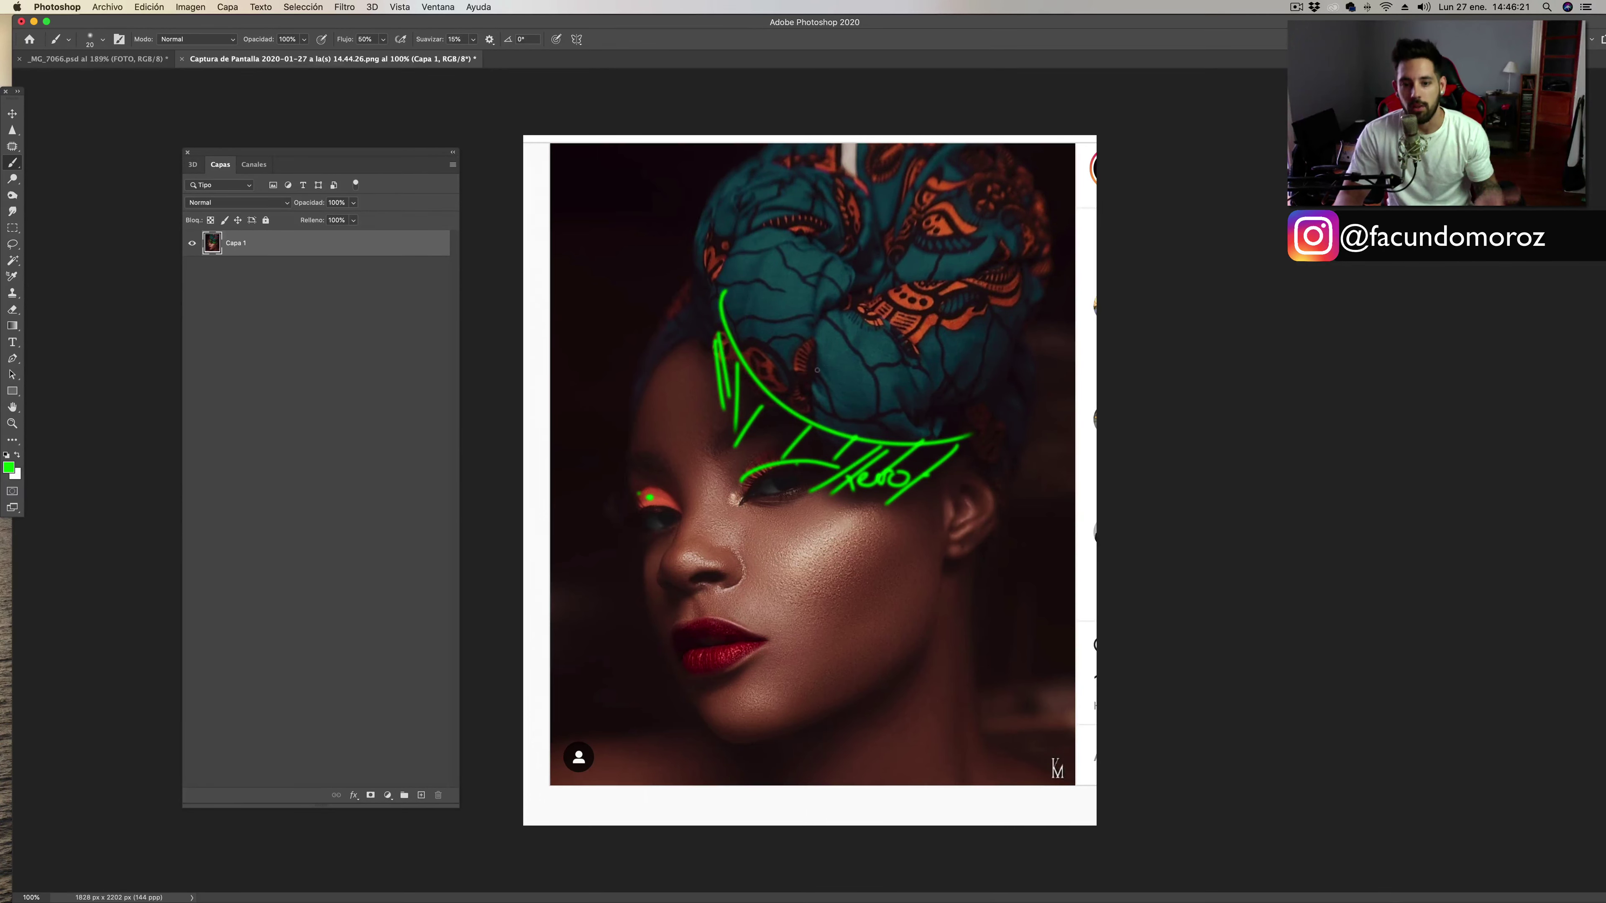
Zoom over the turban screenshot, then close it without saving, leaving _MG_7066.psd in front.
scroll(772, 607, up, 5)
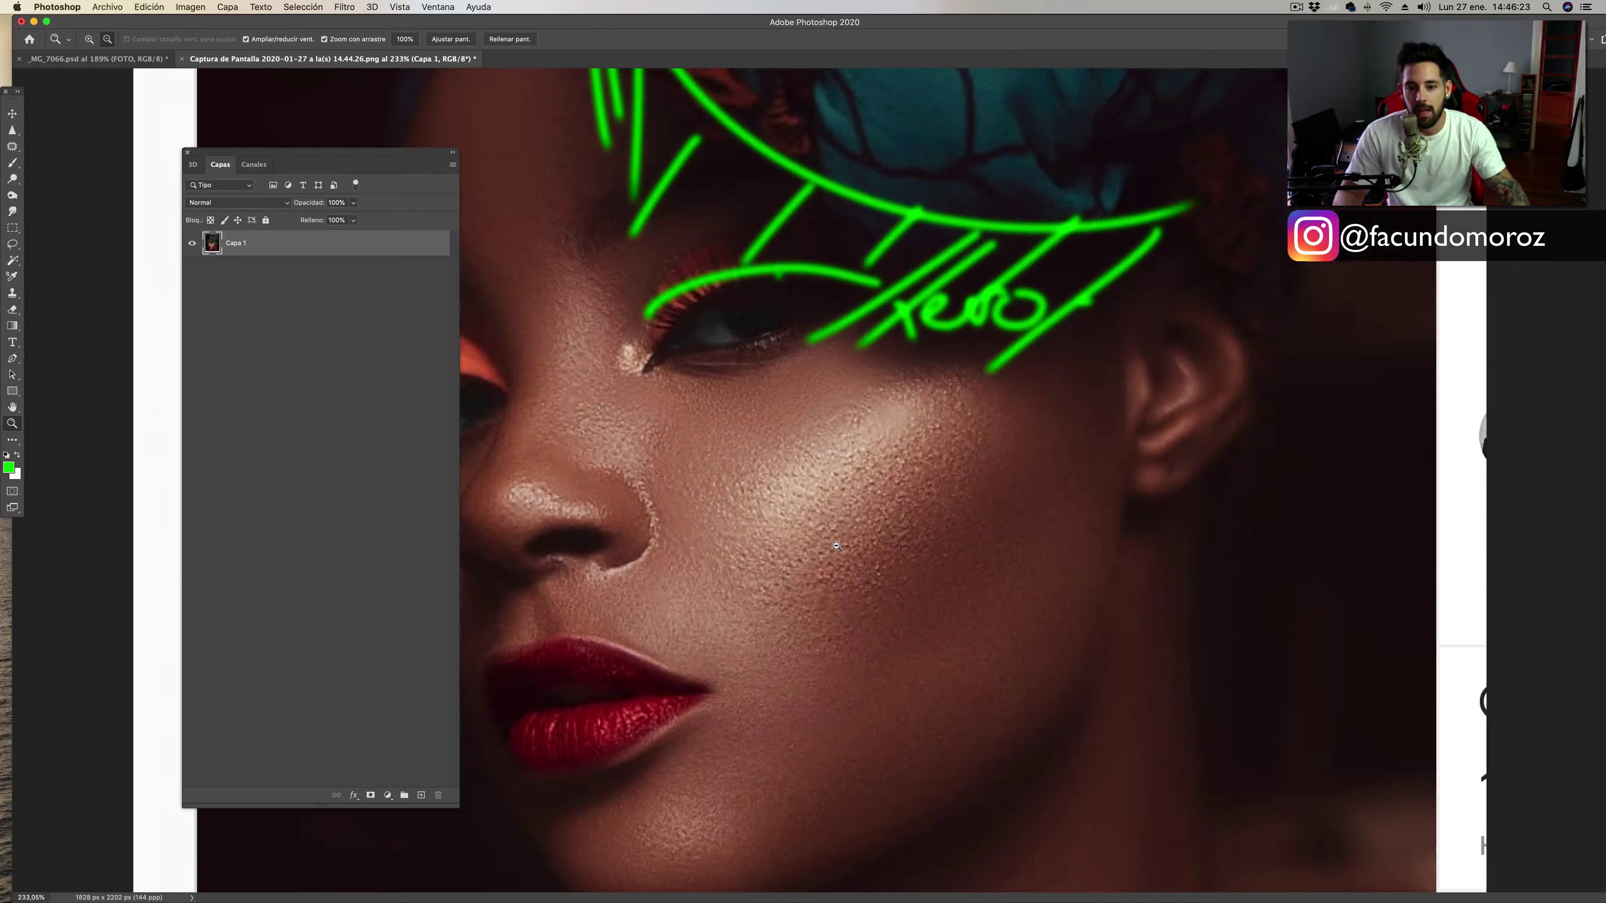
scroll(771, 607, up, 3)
drag(894, 591, 895, 609)
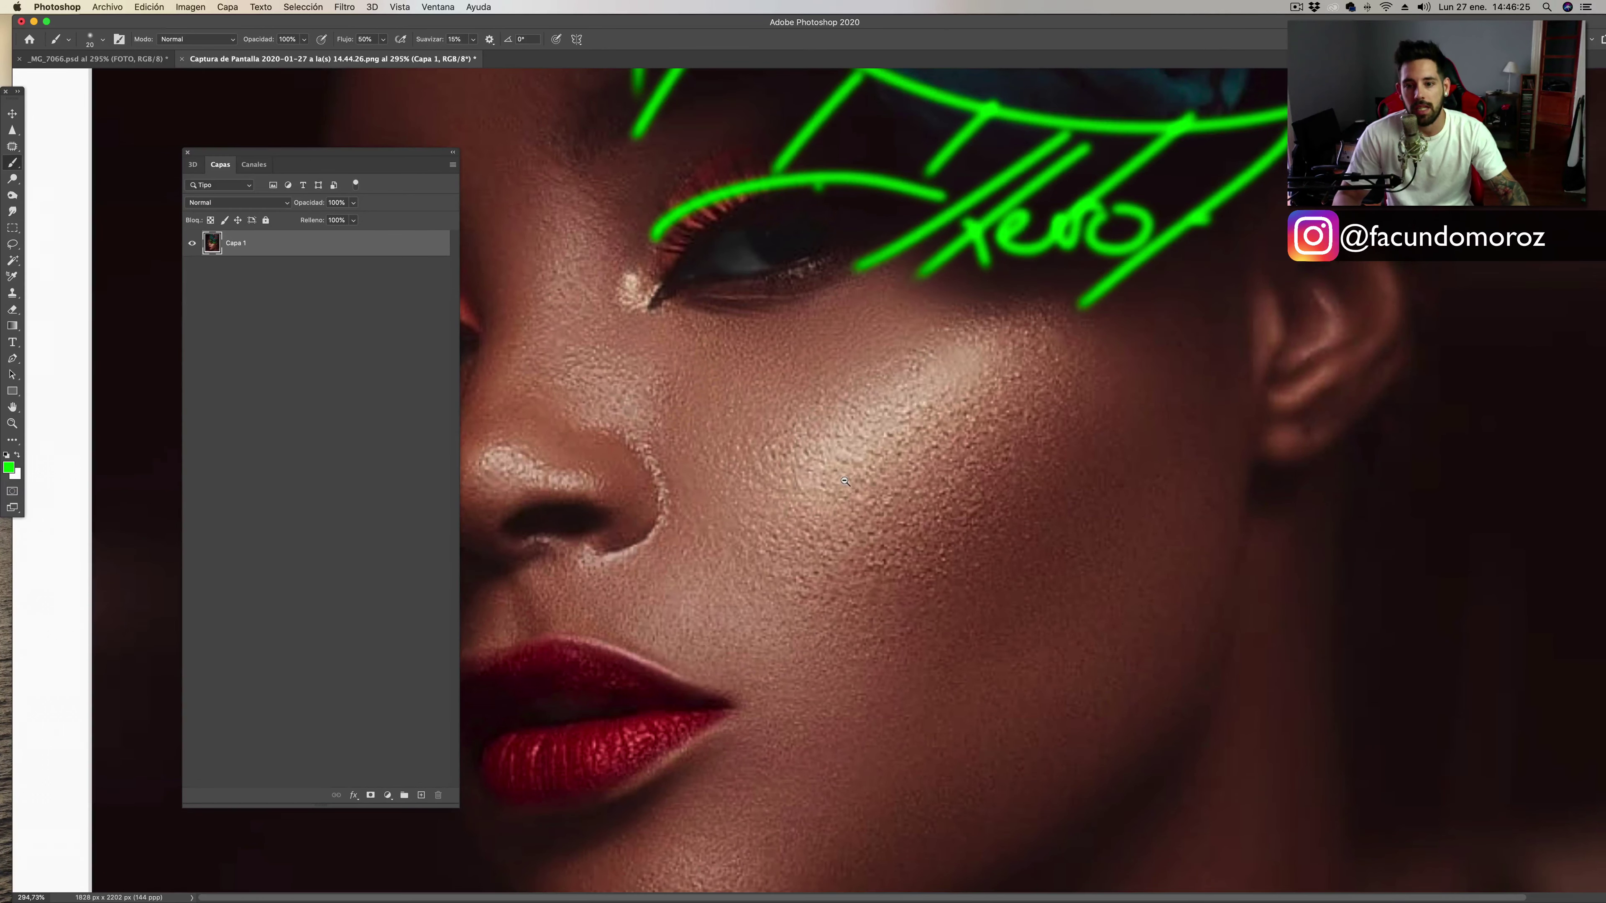
scroll(844, 481, down, 2)
scroll(845, 481, down, 1)
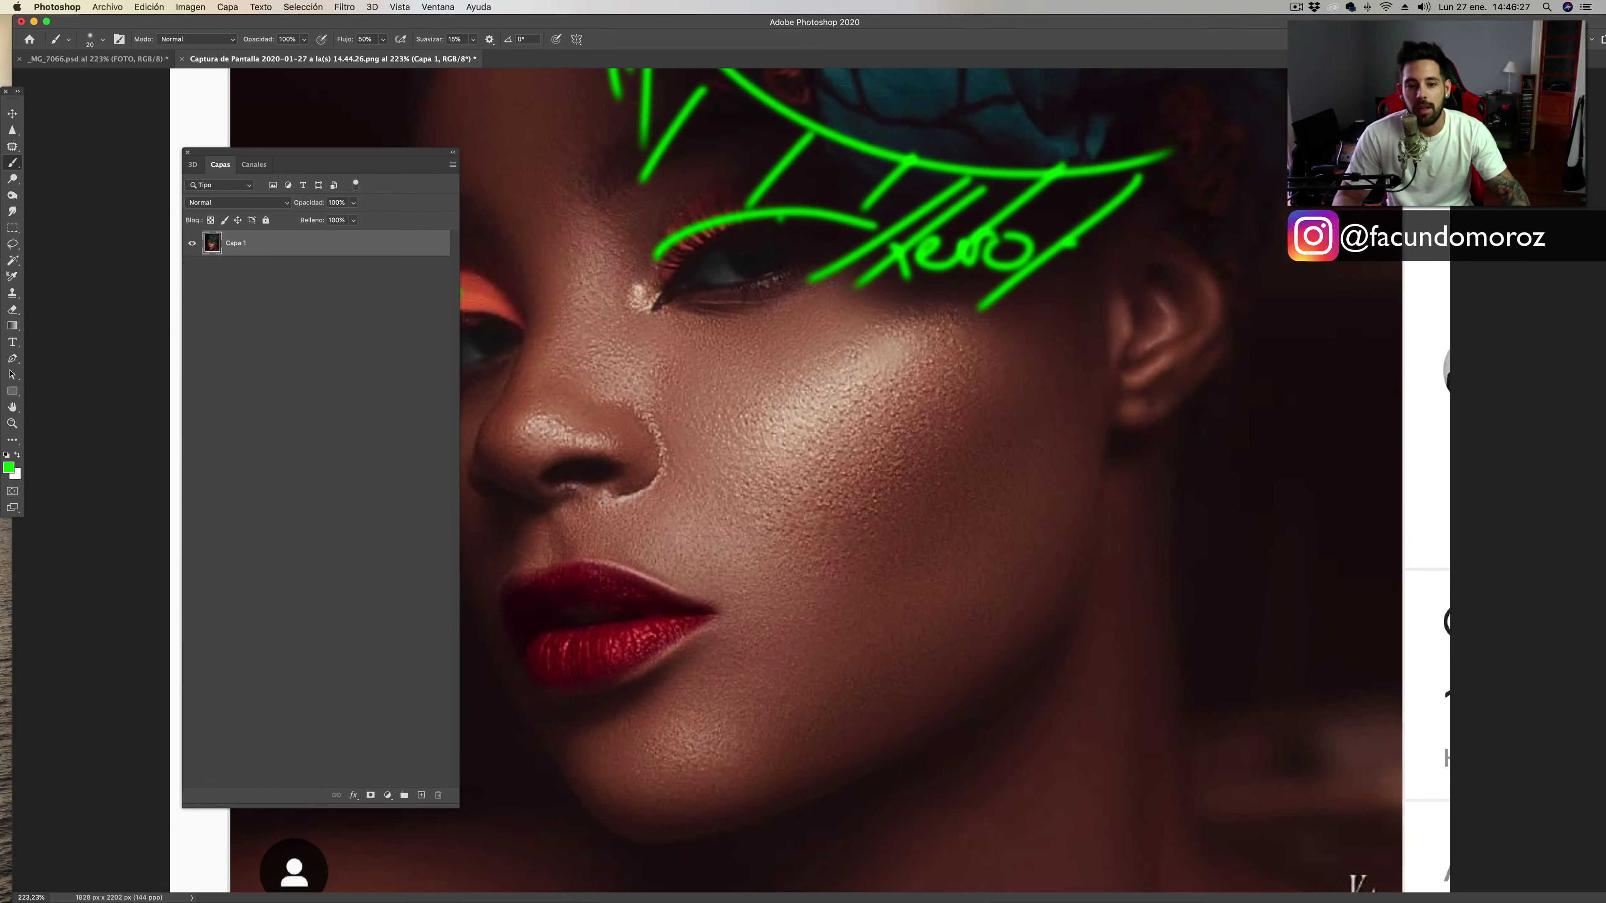
scroll(809, 517, down, 2)
scroll(821, 443, down, 1)
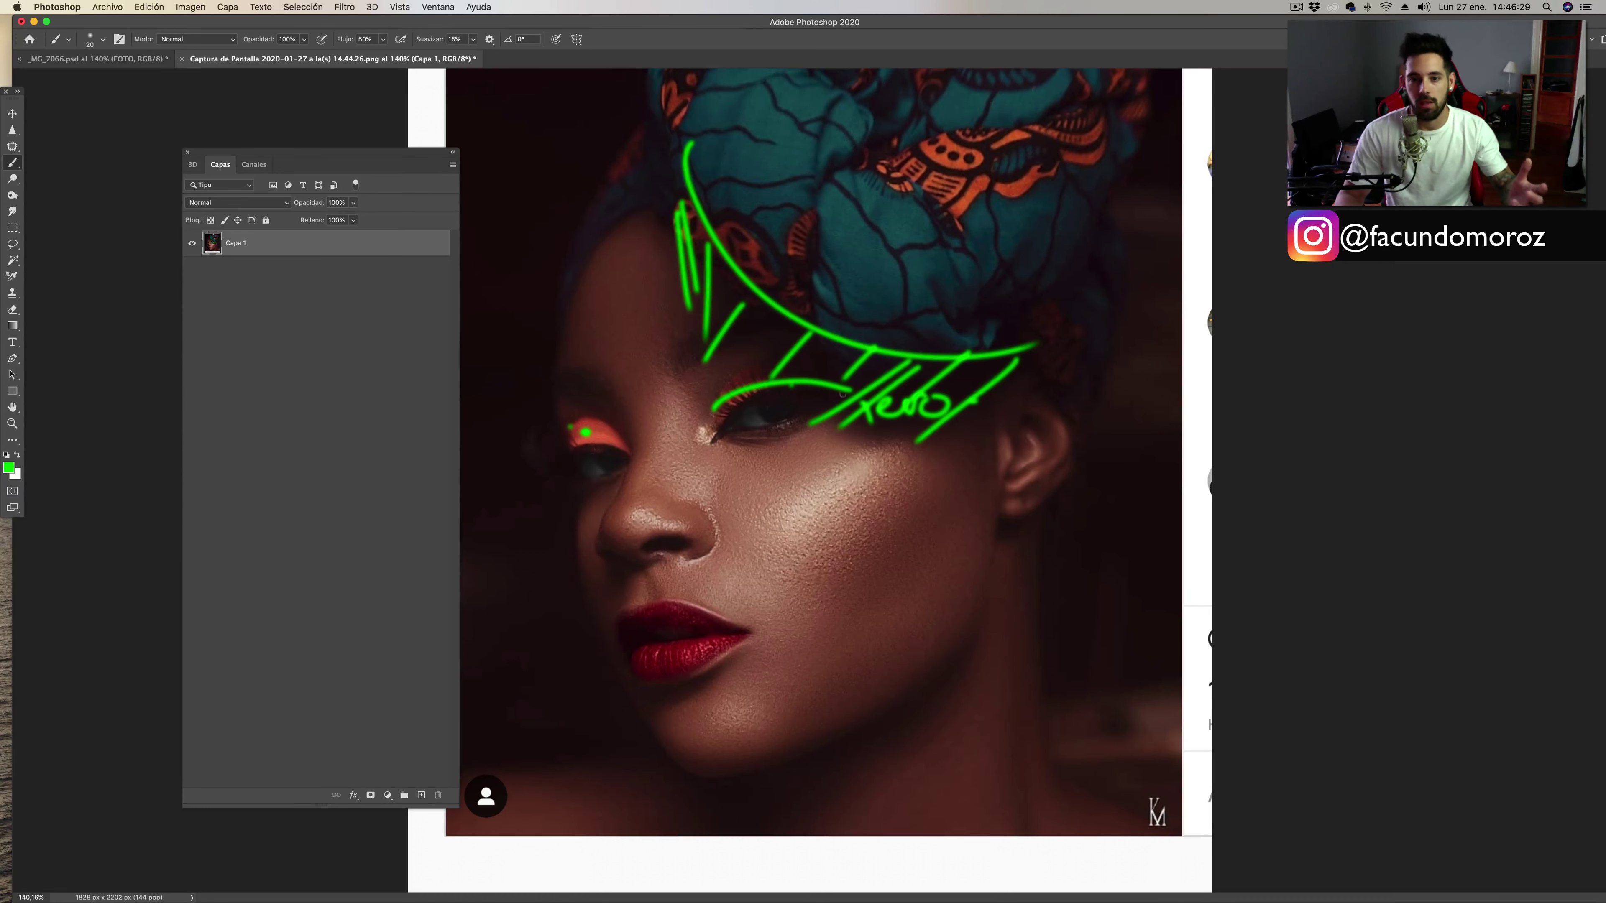
click(181, 59)
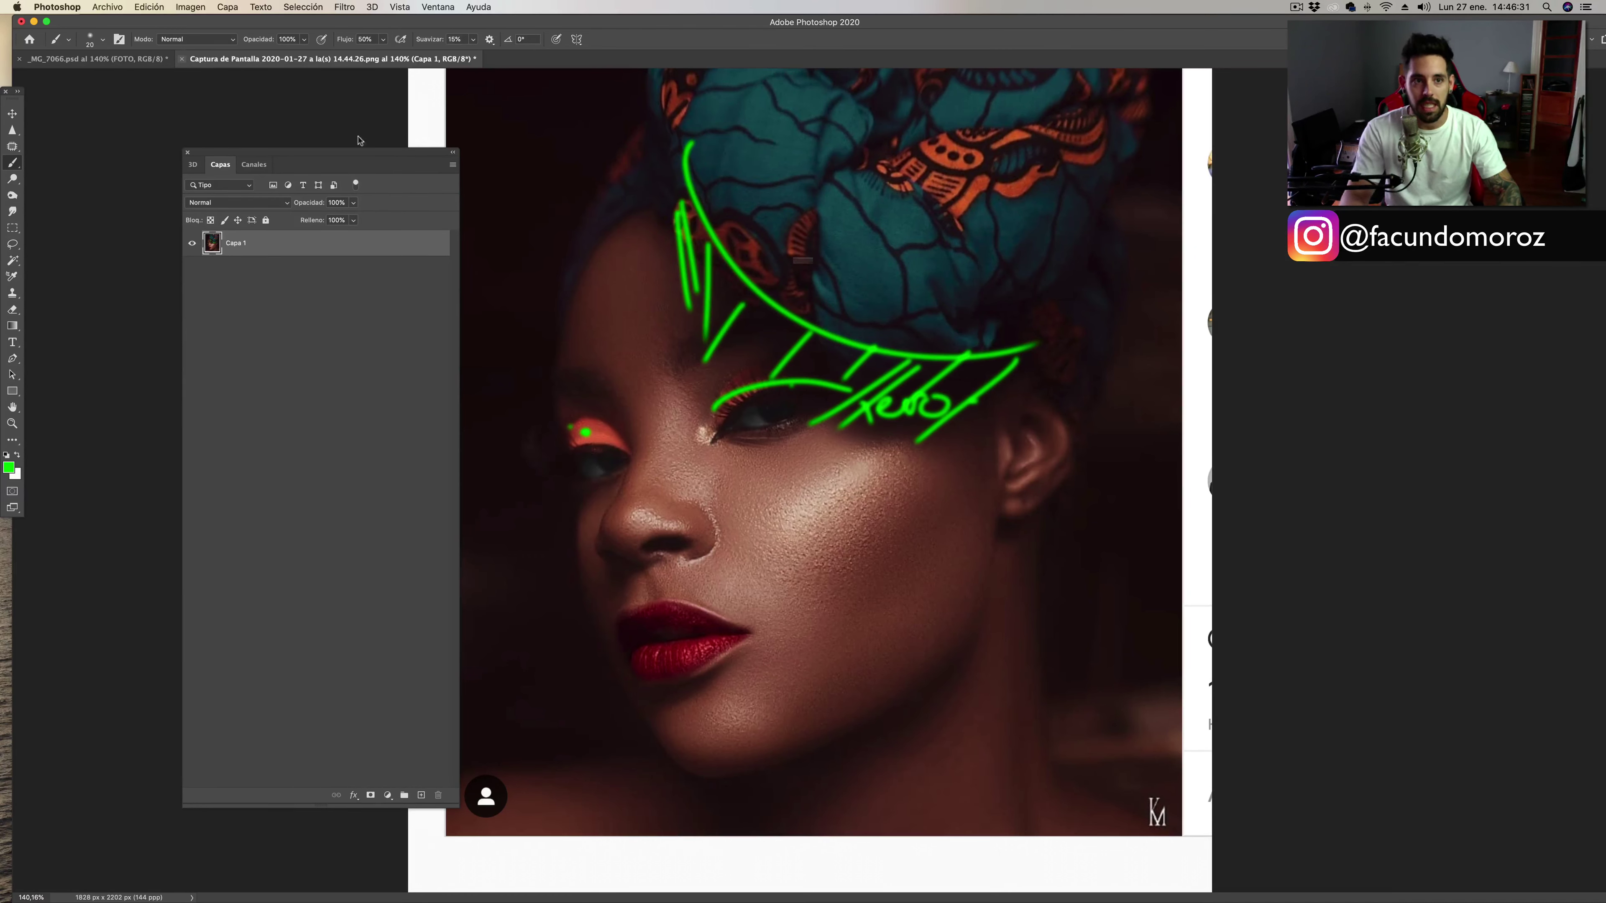
click(758, 296)
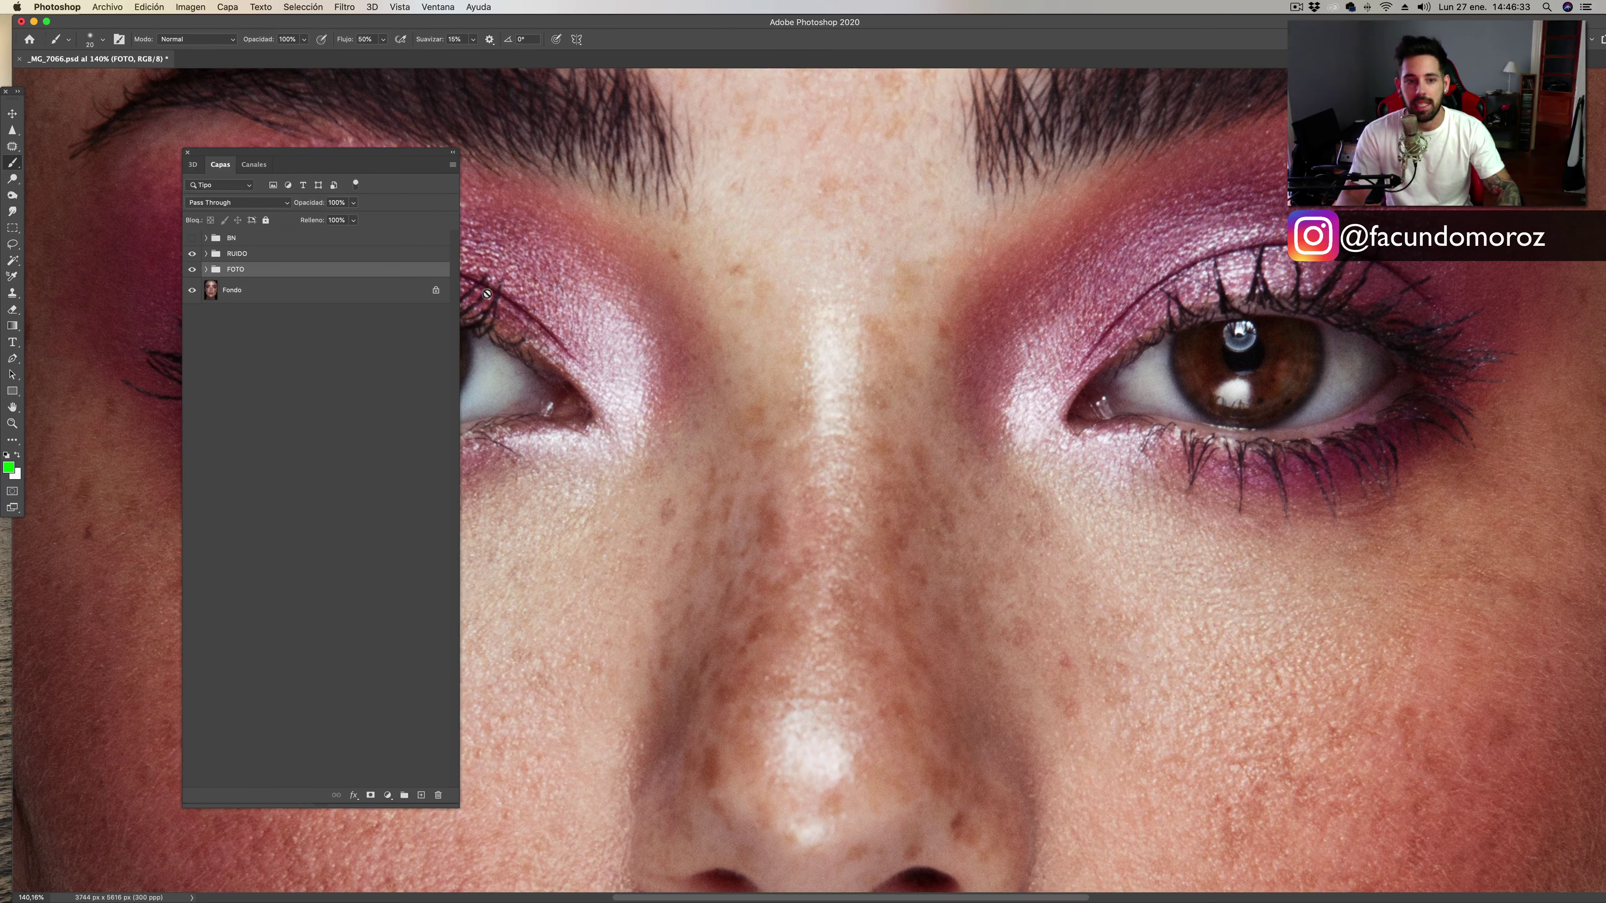
Screenshot the pink-eyeshadow, red-lipped portrait from another retoucher's Instagram post and send it to Photoshop.
mouse_move(2, 166)
click(16, 141)
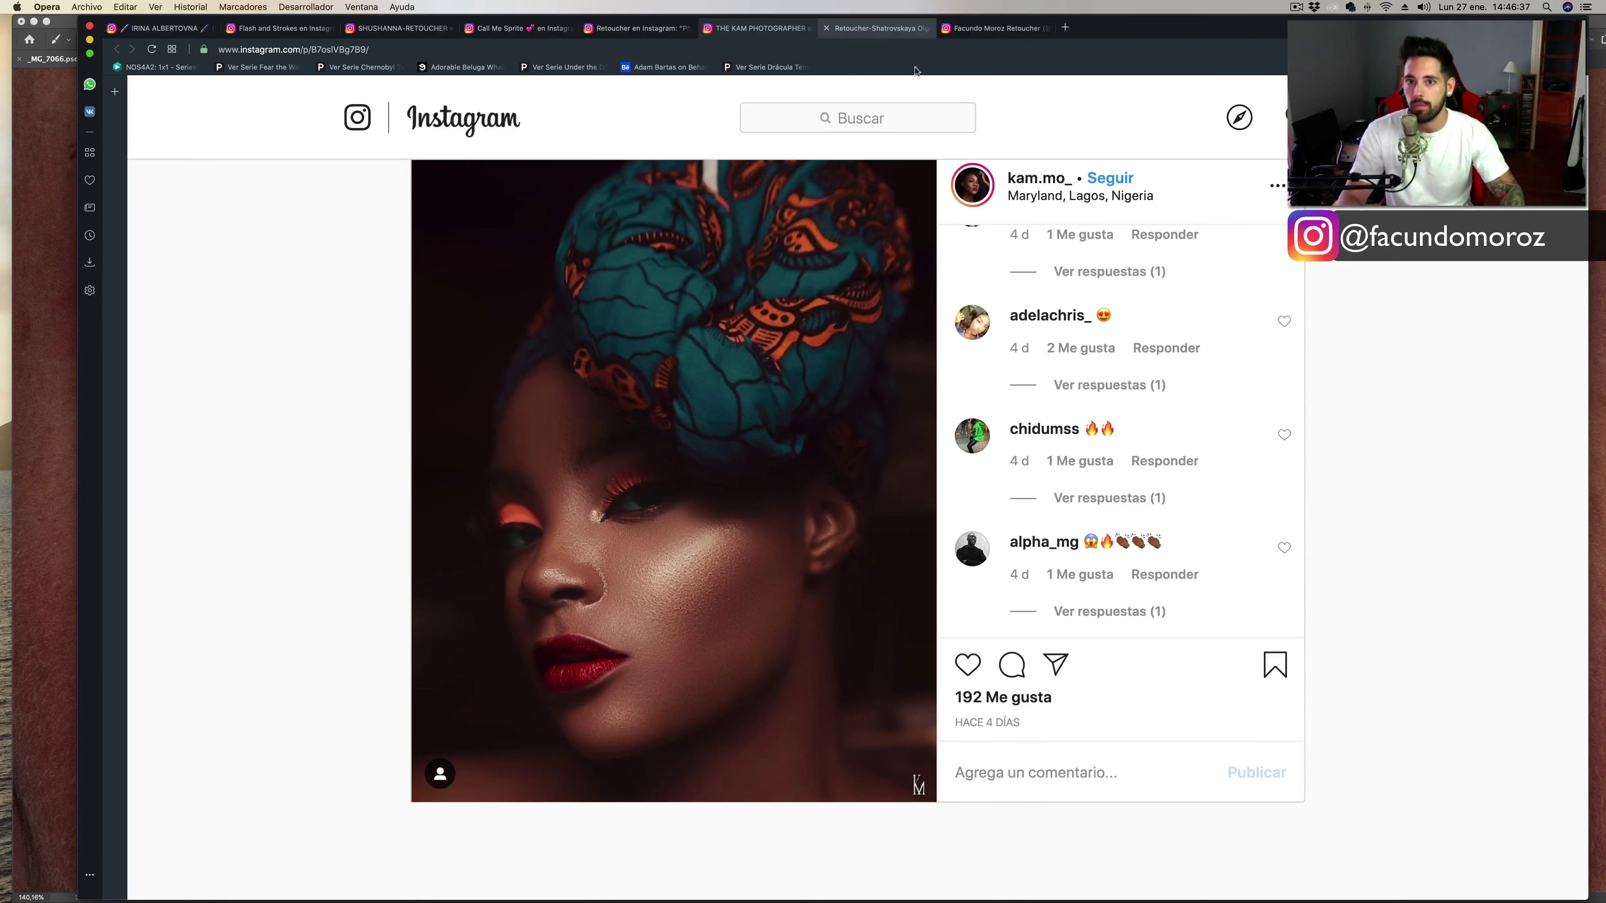
click(929, 29)
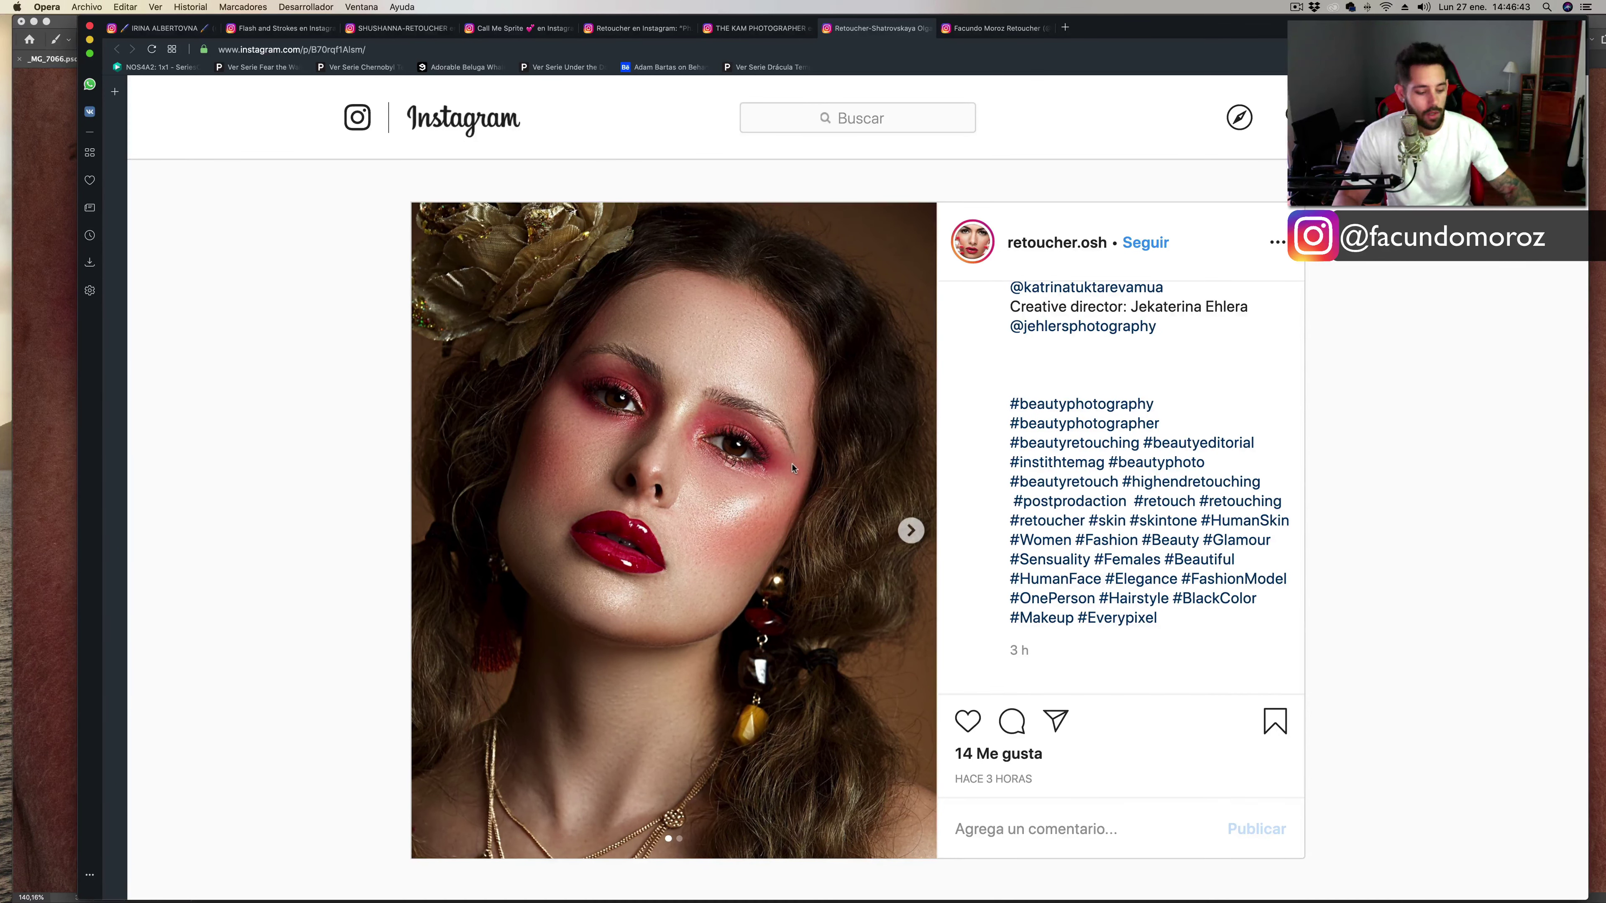
key(super+shift+4)
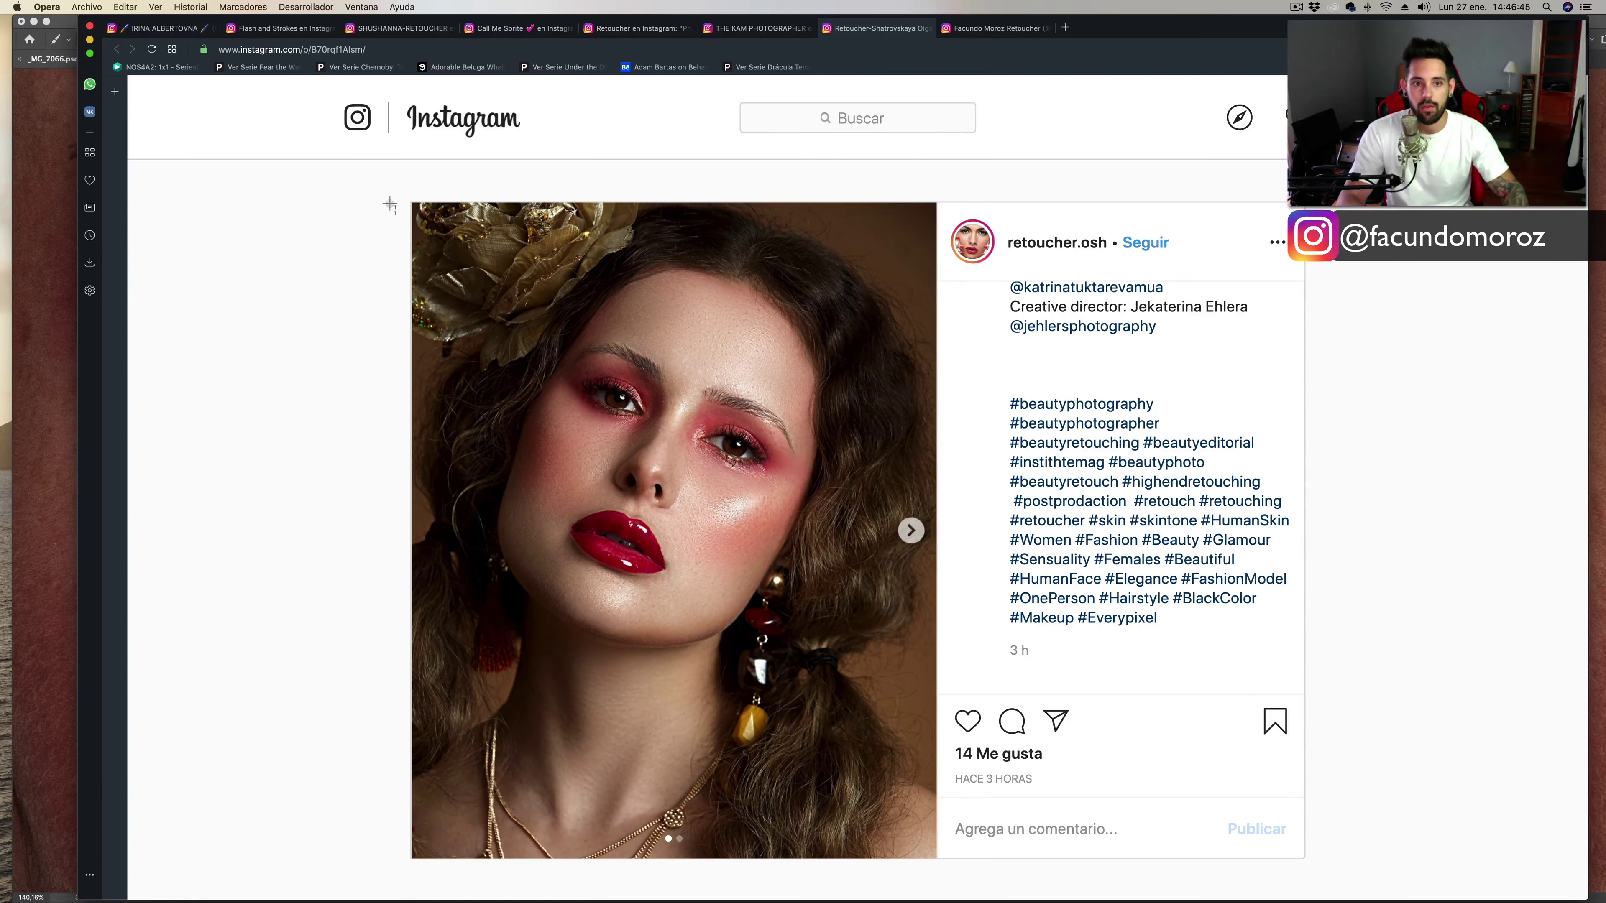
drag(373, 188, 879, 676)
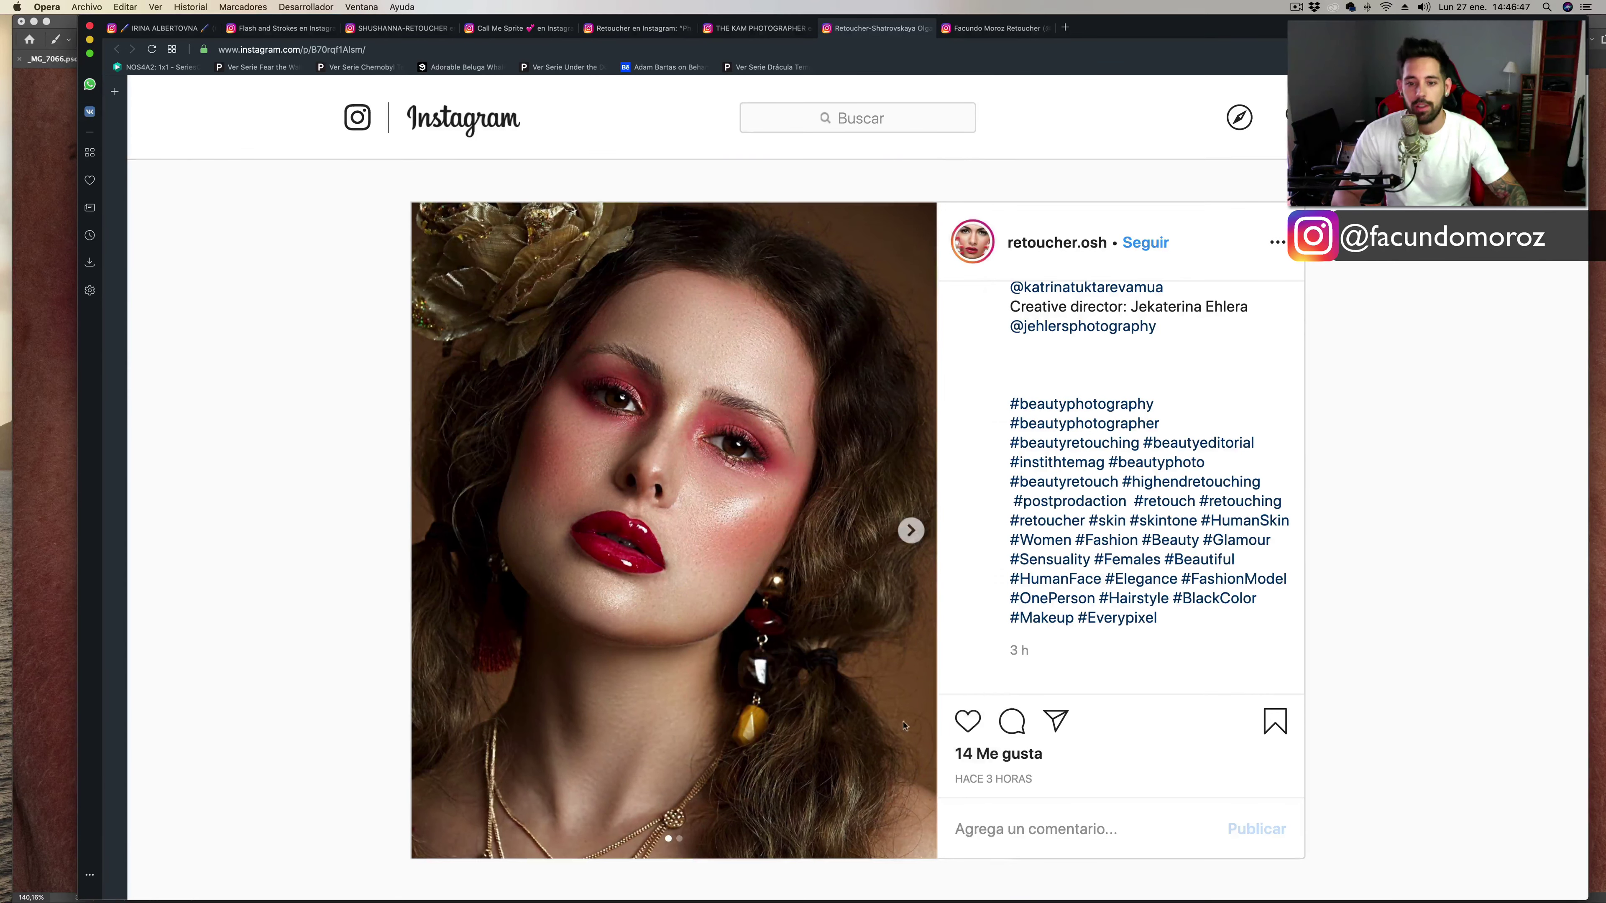
mouse_move(1552, 844)
mouse_down()
mouse_move(2, 293)
mouse_move(16, 258)
mouse_up()
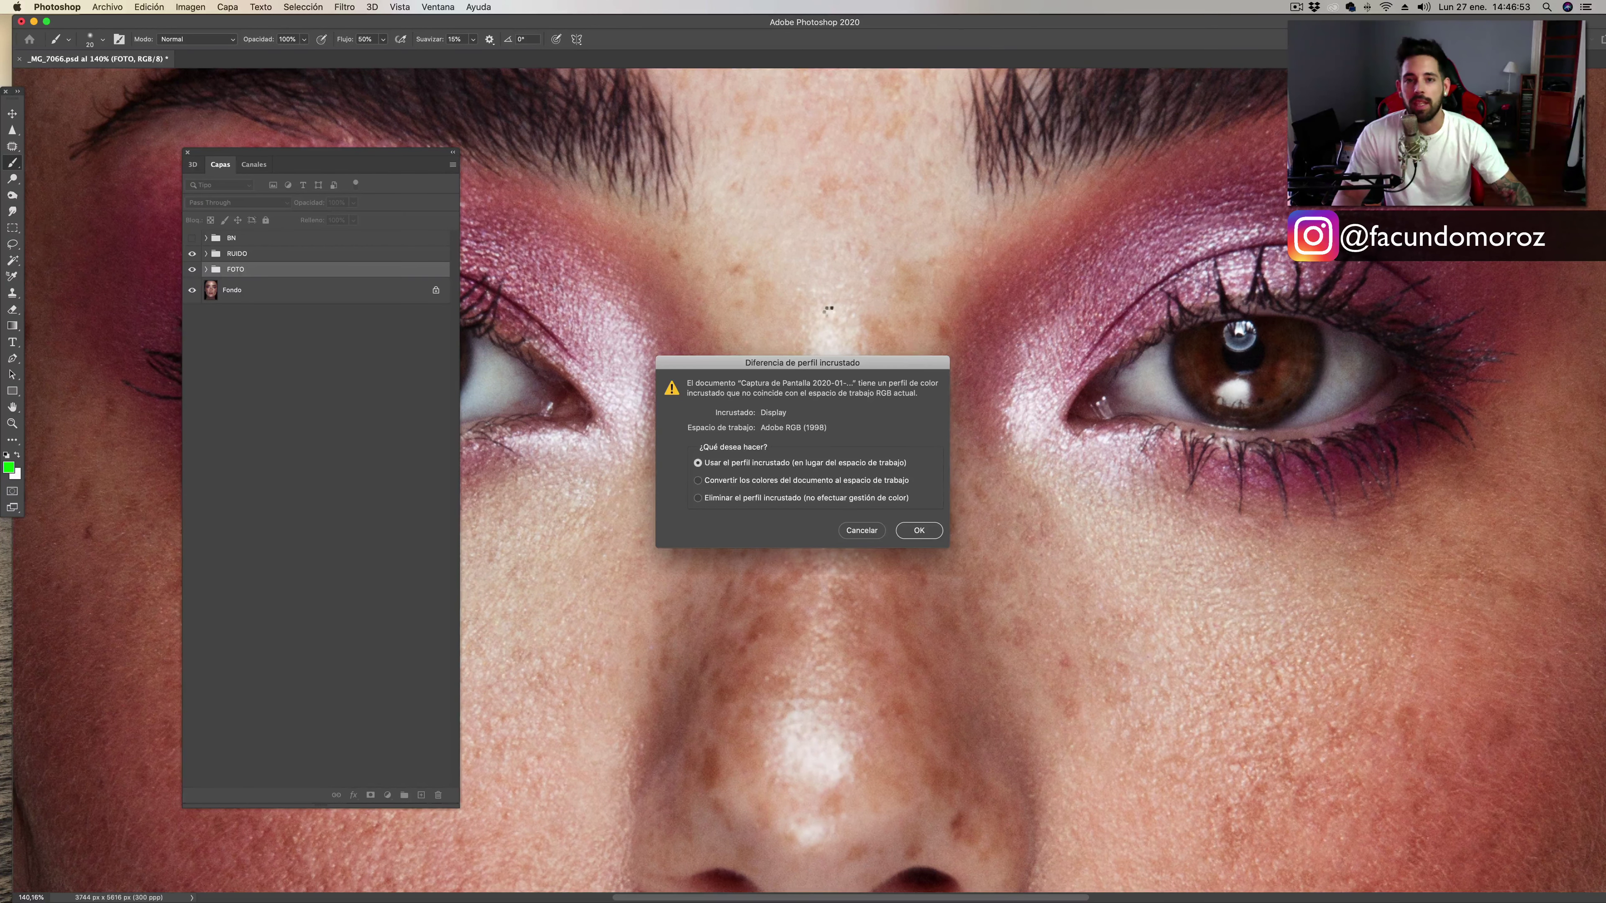
Keep the embedded profile for the pink-eyeshadow screenshot, fit it to view, and add a blank layer.
key(Return)
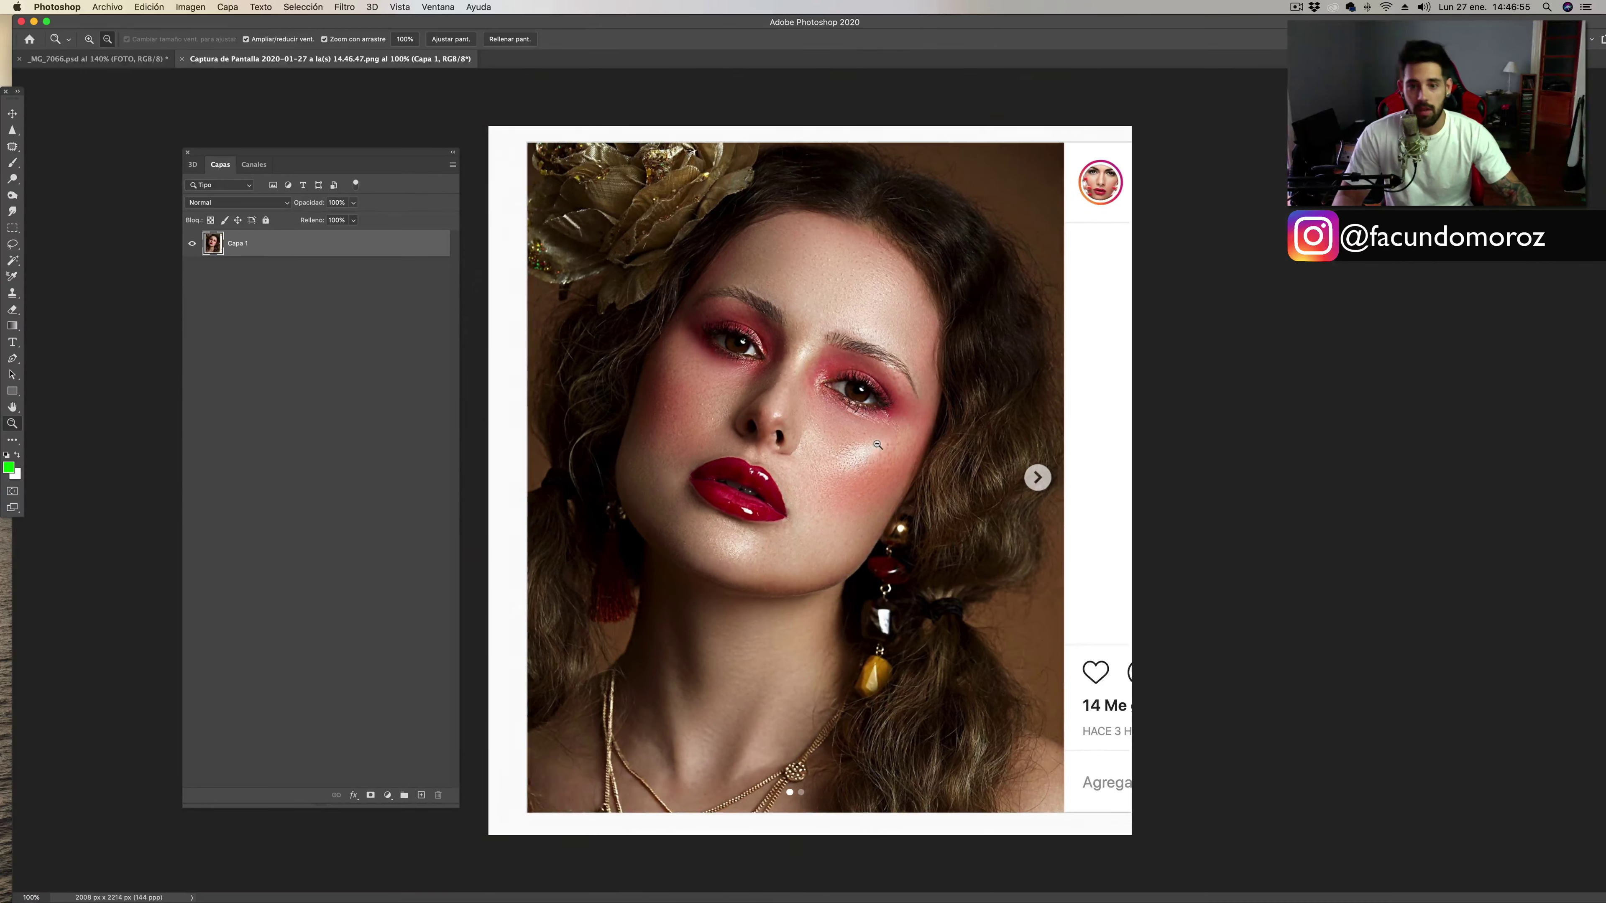
scroll(921, 466, up, 3)
scroll(921, 466, down, 1)
scroll(920, 466, down, 2)
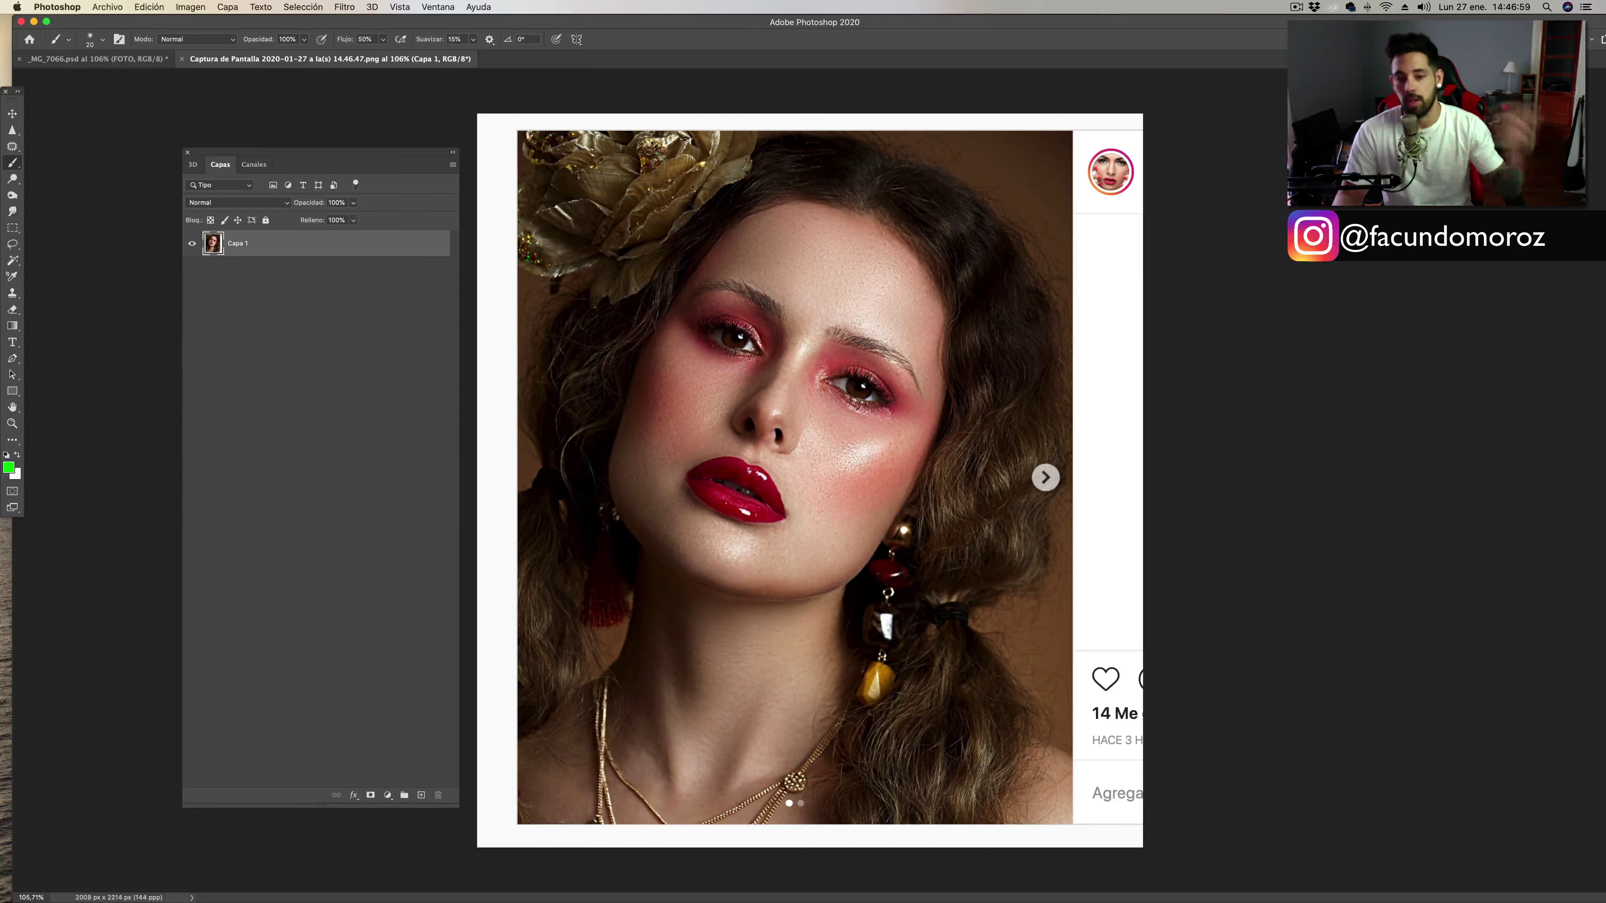
click(420, 796)
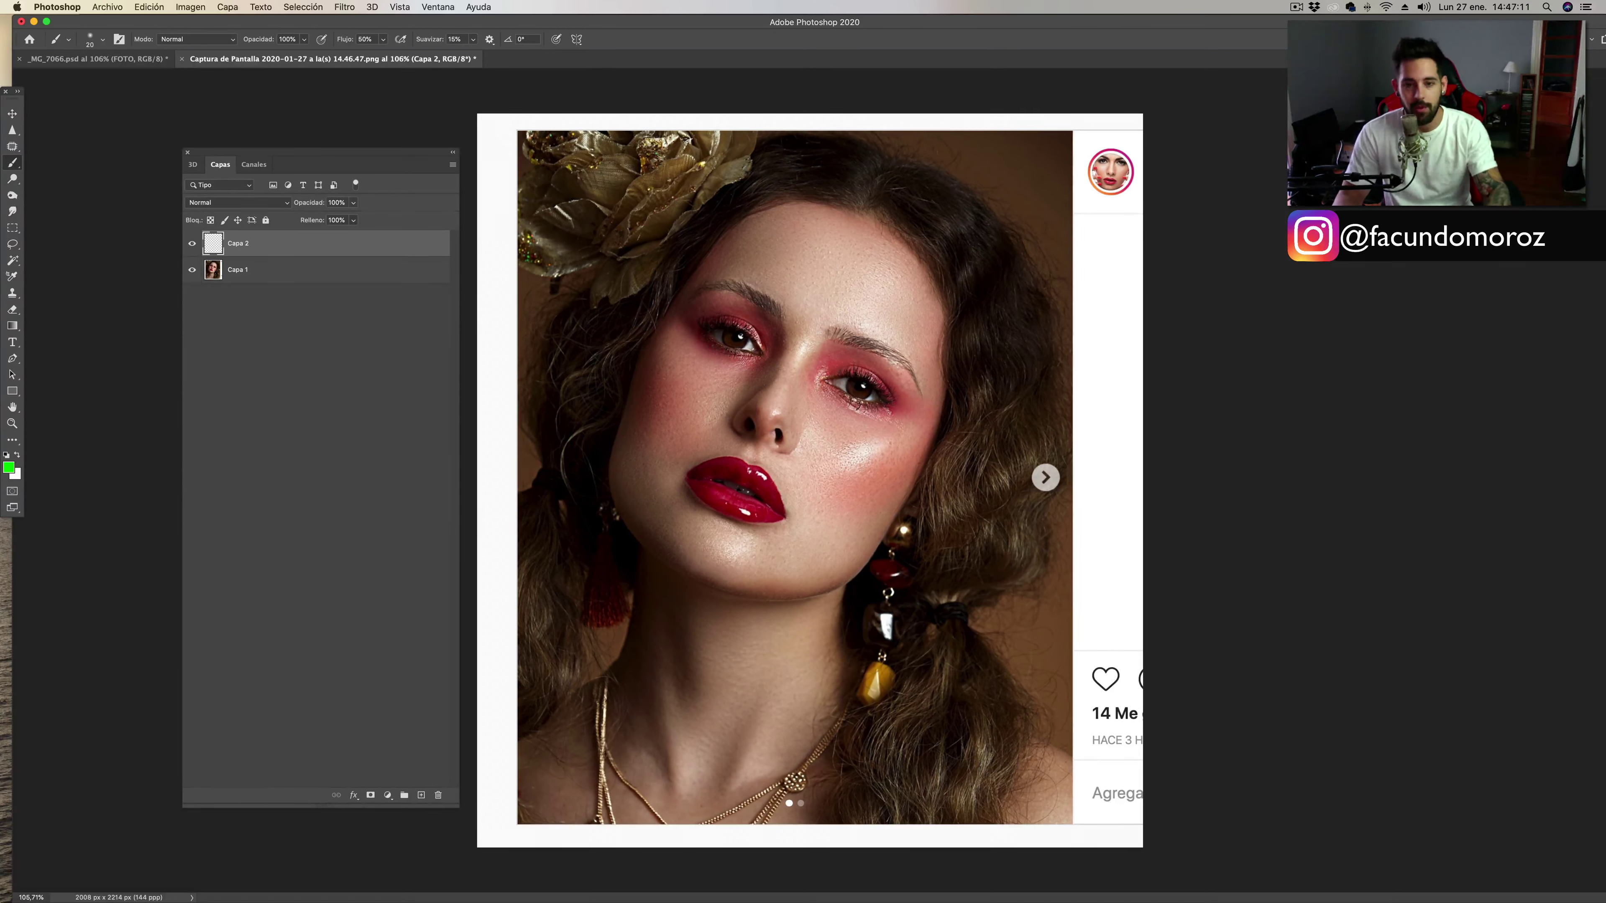
Outline the face along the hairline in green and draw arrows pointing up from the forehead.
key(XF86AudioRaiseVolume)
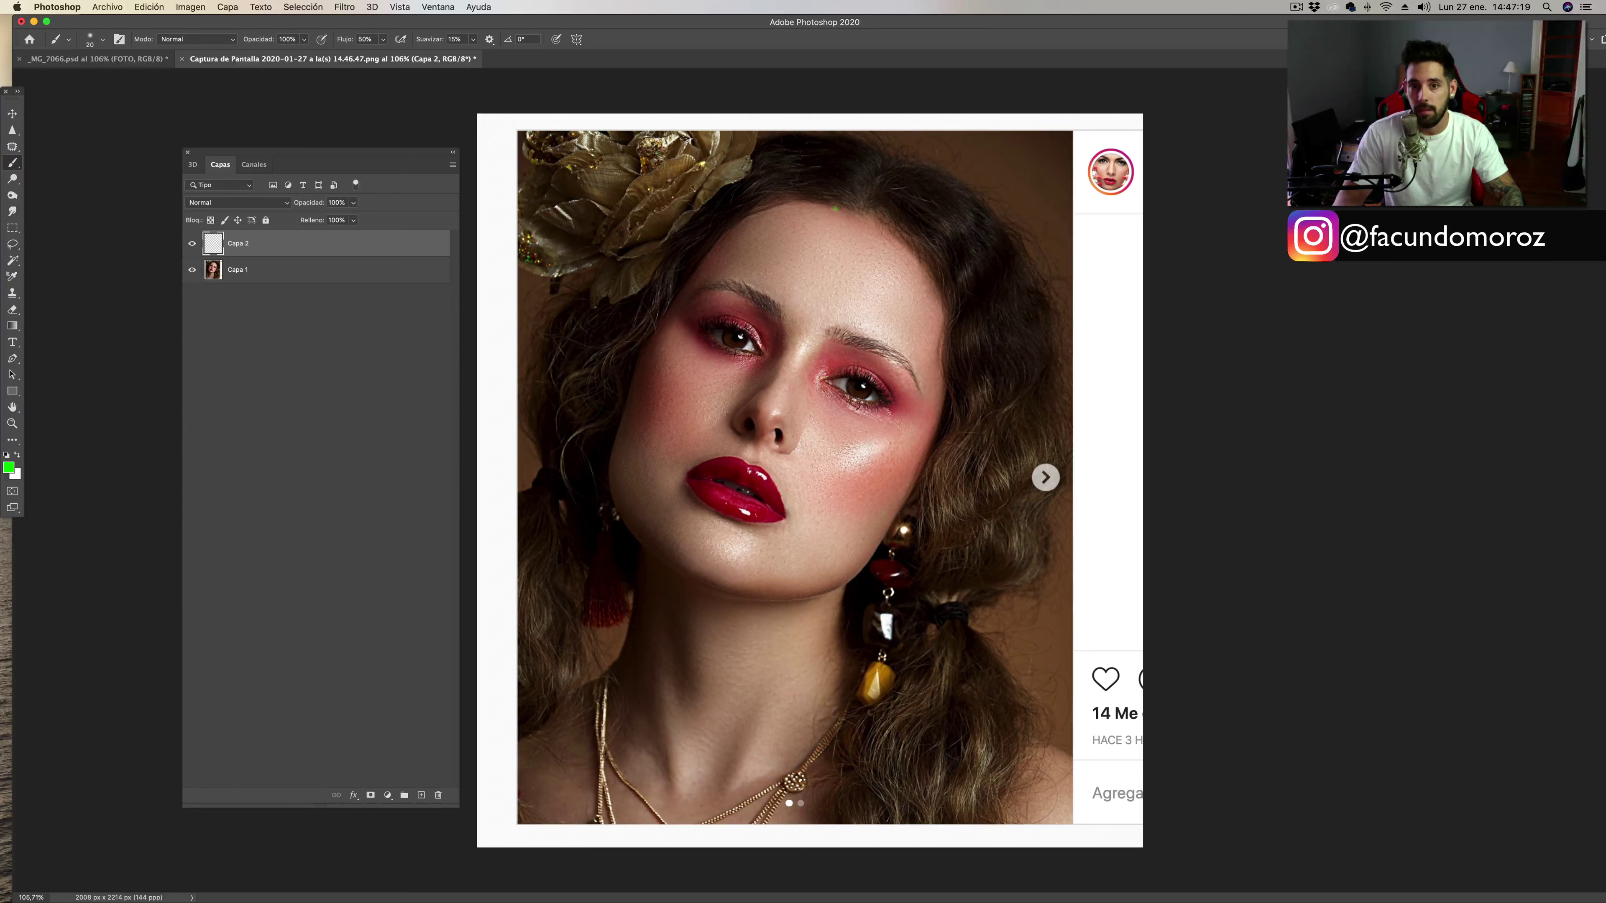
drag(799, 207, 739, 232)
mouse_move(688, 282)
mouse_down()
mouse_move(639, 366)
mouse_move(617, 459)
mouse_move(632, 528)
mouse_move(712, 572)
mouse_move(801, 593)
mouse_move(888, 549)
mouse_move(939, 459)
mouse_move(956, 356)
mouse_move(935, 290)
mouse_move(859, 231)
mouse_up()
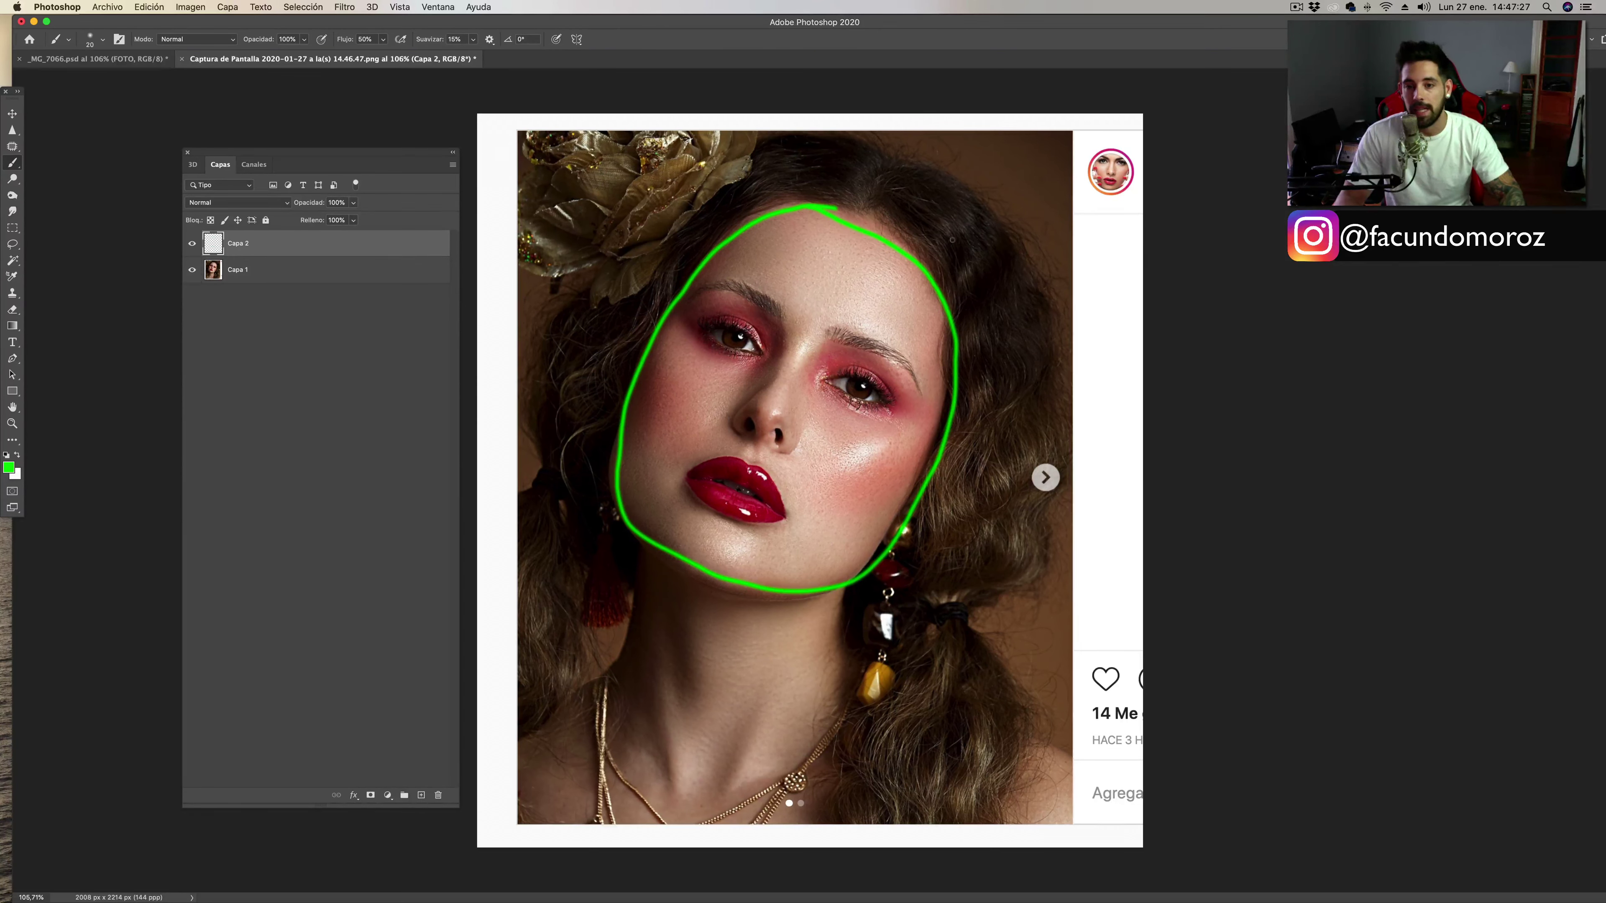
drag(943, 243, 994, 228)
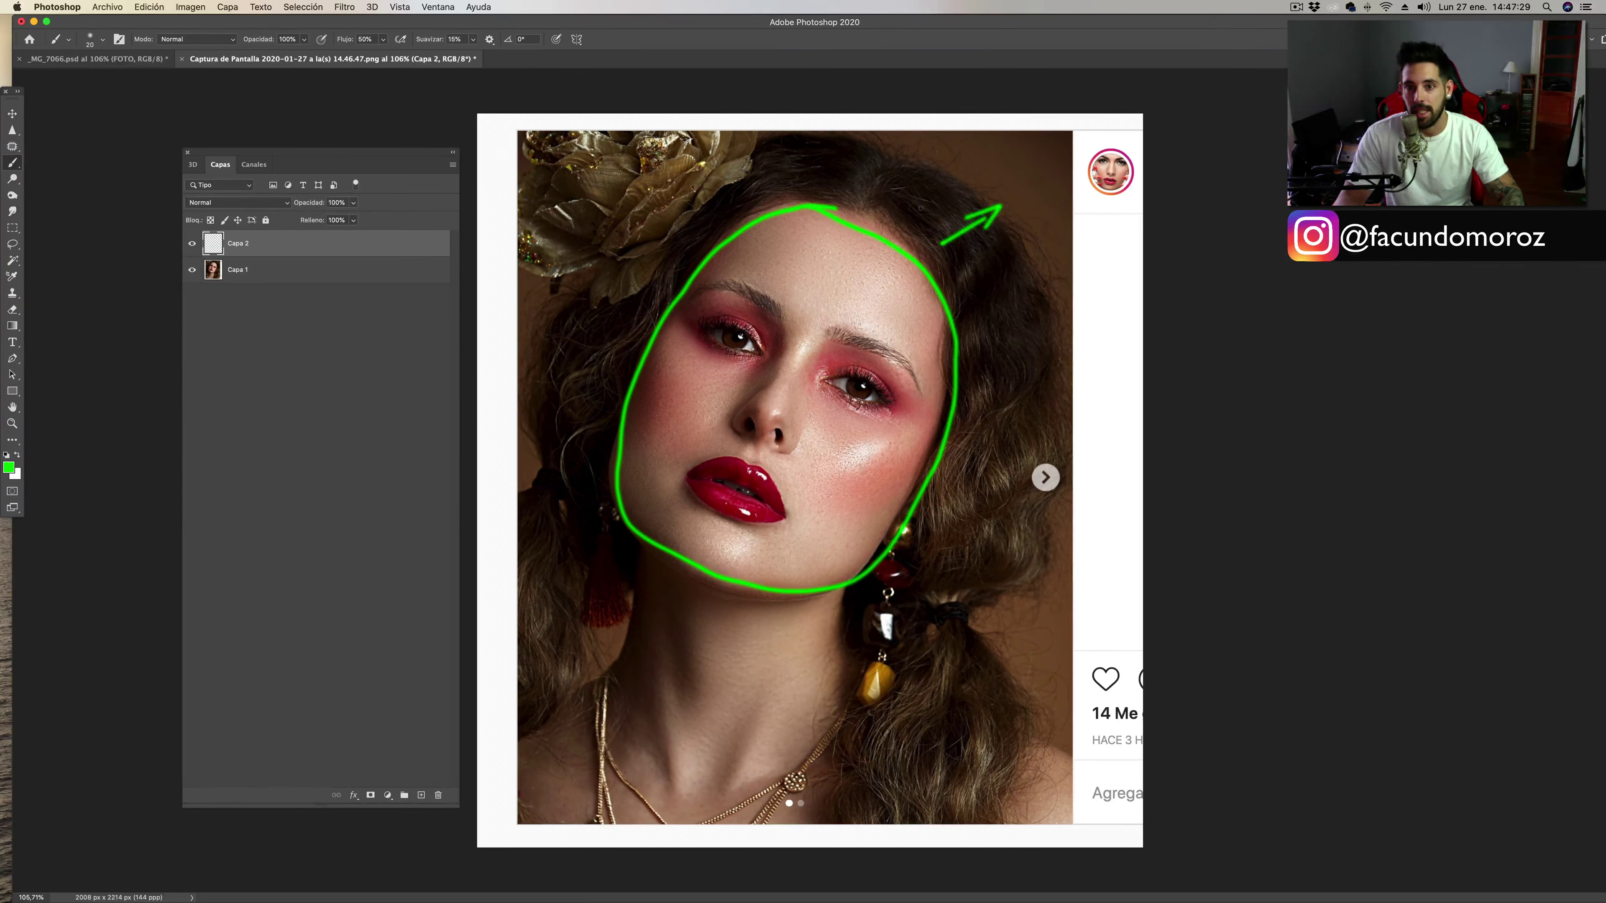
mouse_move(871, 163)
mouse_down()
mouse_move(863, 201)
mouse_move(889, 174)
mouse_up()
mouse_move(748, 194)
mouse_down()
mouse_move(735, 169)
mouse_move(766, 169)
mouse_up()
mouse_move(652, 249)
mouse_down()
mouse_move(640, 231)
mouse_move(669, 235)
mouse_up()
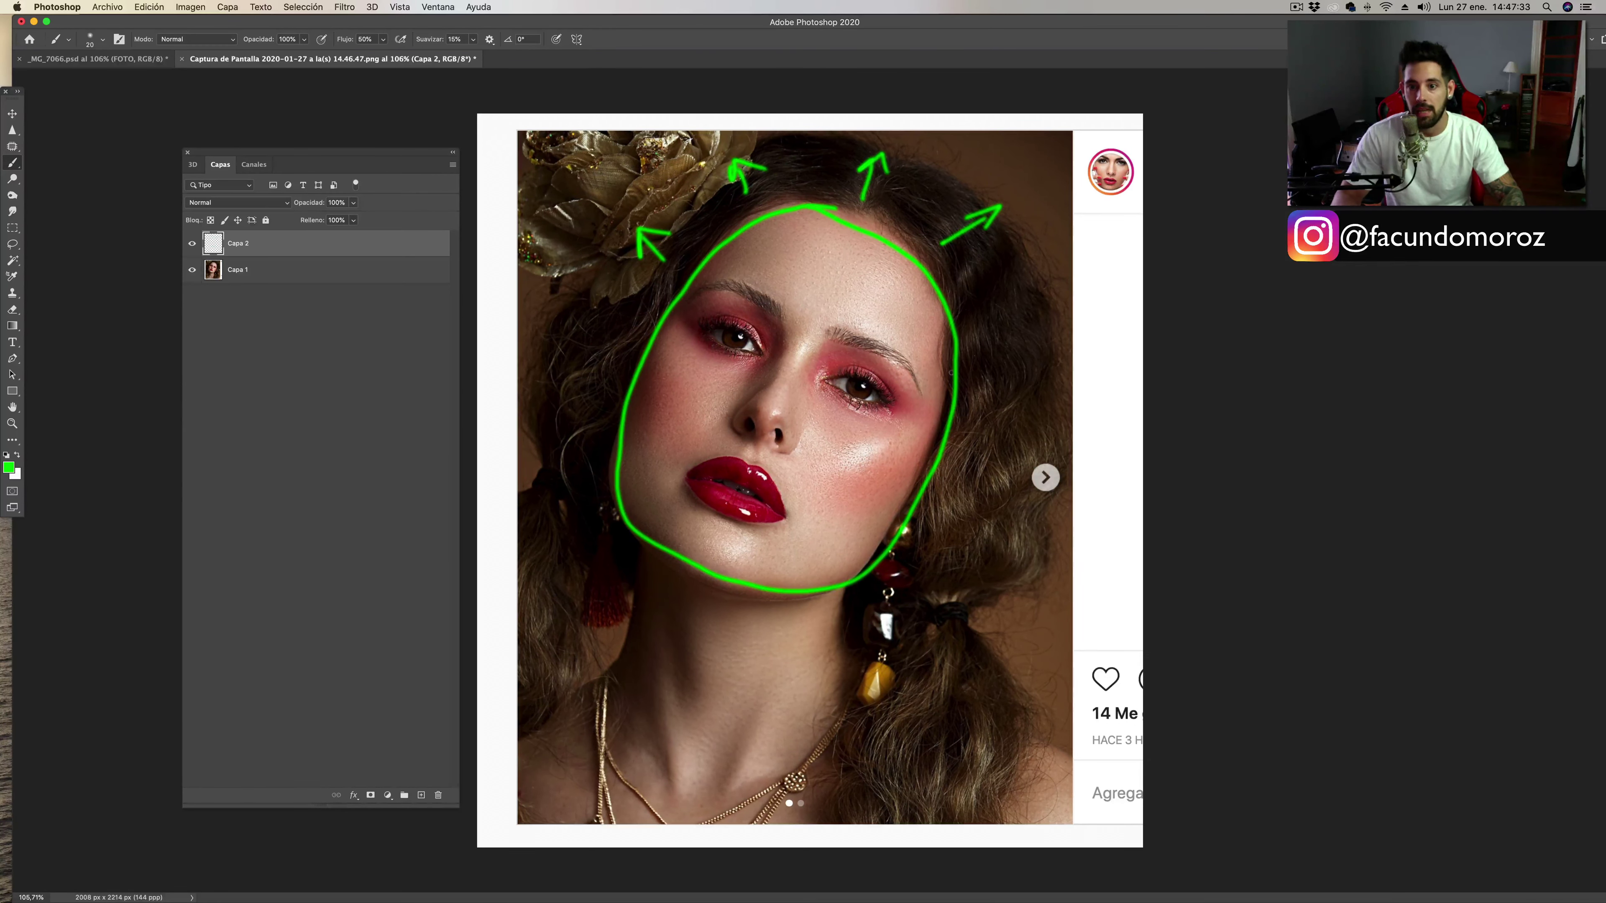
Add green arrows pointing right of the face, below and beside the jaw, and on the left cheek.
drag(962, 358, 1025, 347)
drag(1027, 348, 999, 364)
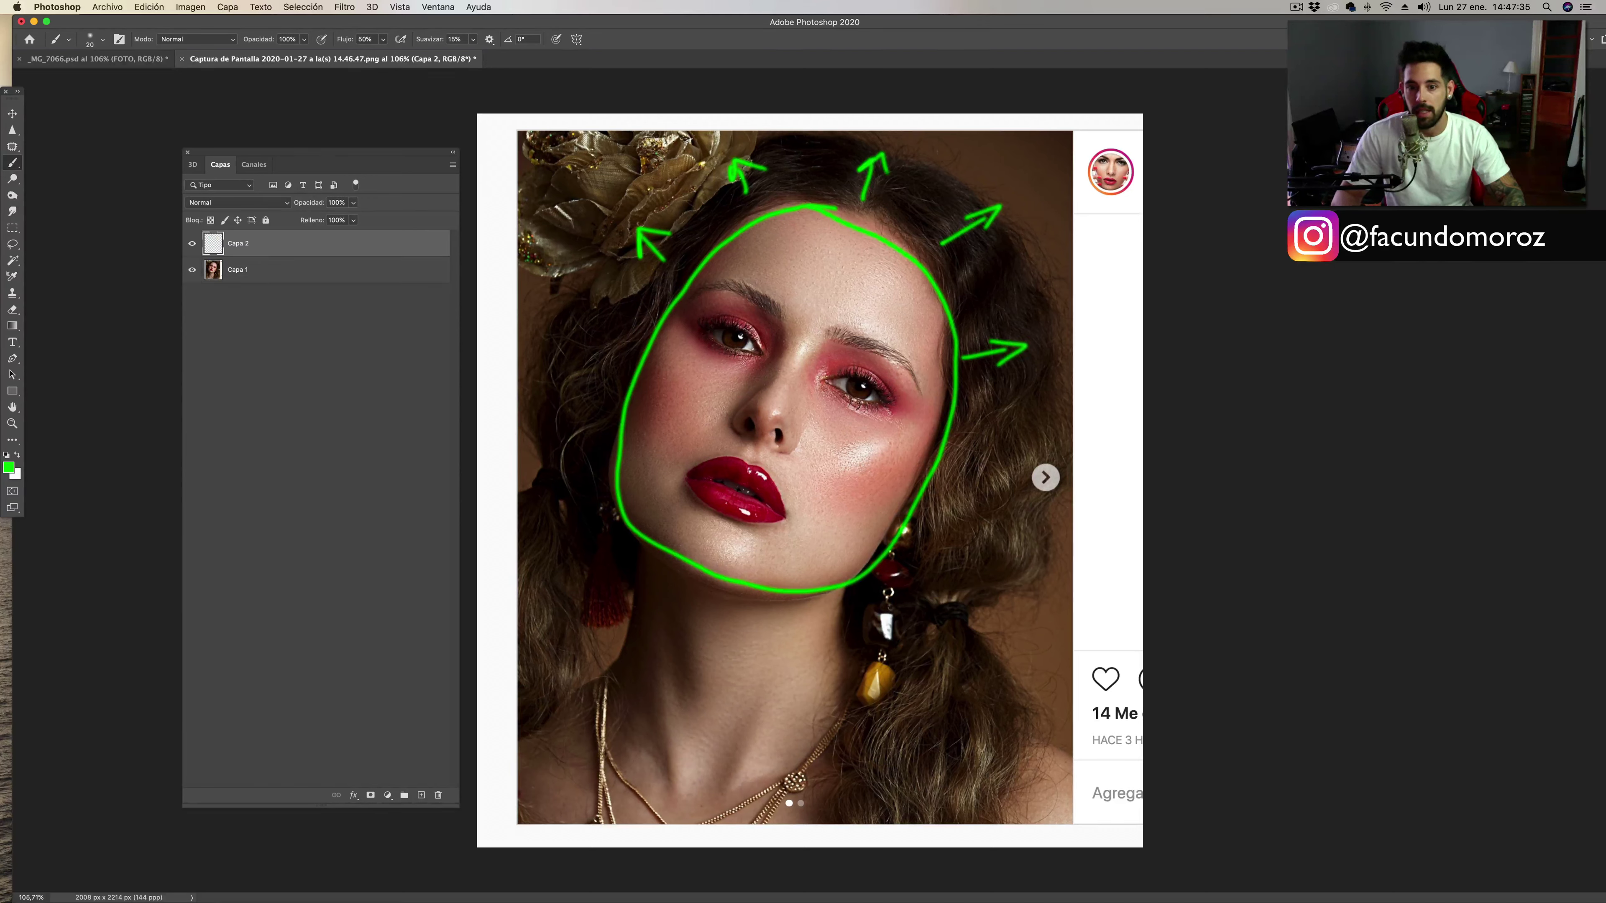
drag(884, 579, 930, 615)
drag(910, 587, 929, 613)
drag(944, 506, 987, 530)
drag(971, 511, 985, 529)
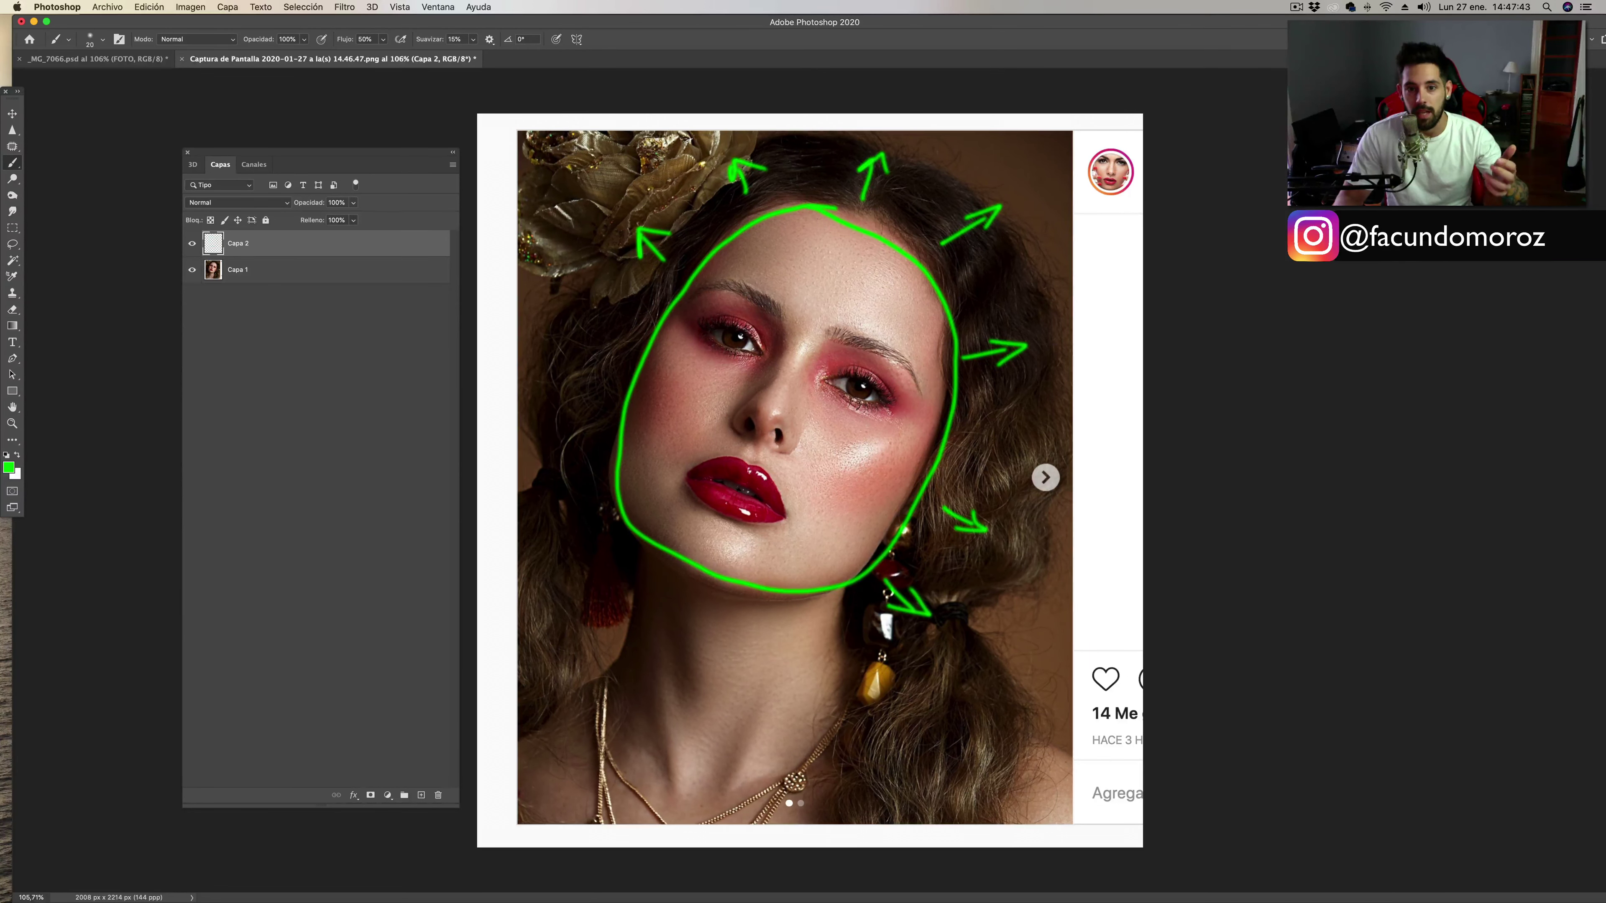
mouse_move(718, 367)
mouse_down()
mouse_move(689, 380)
mouse_move(704, 384)
mouse_up()
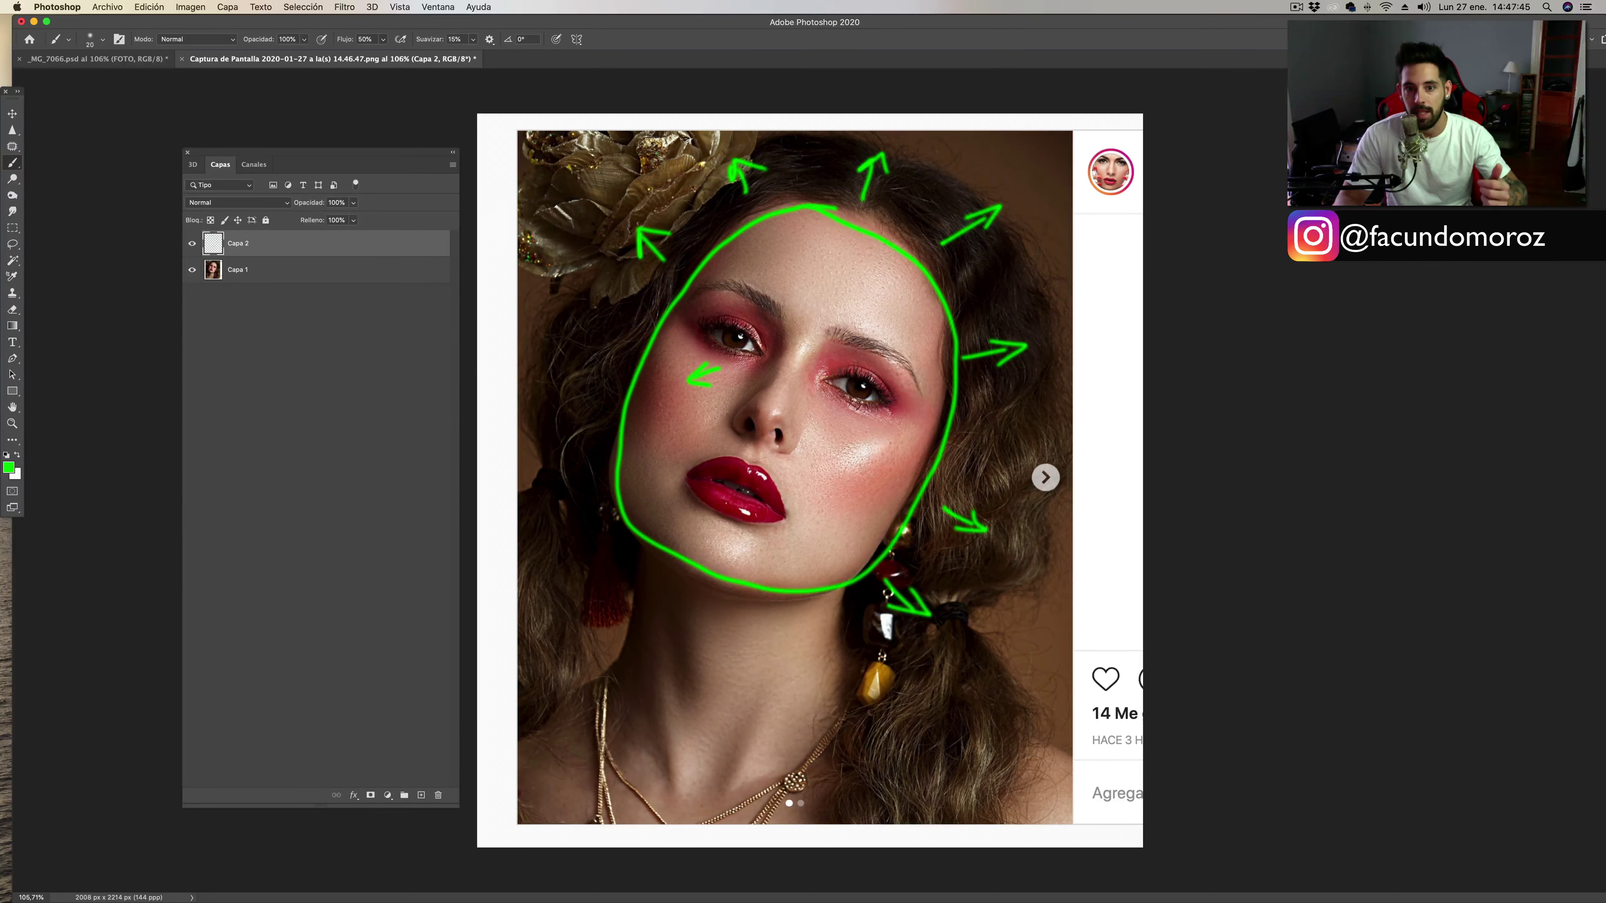
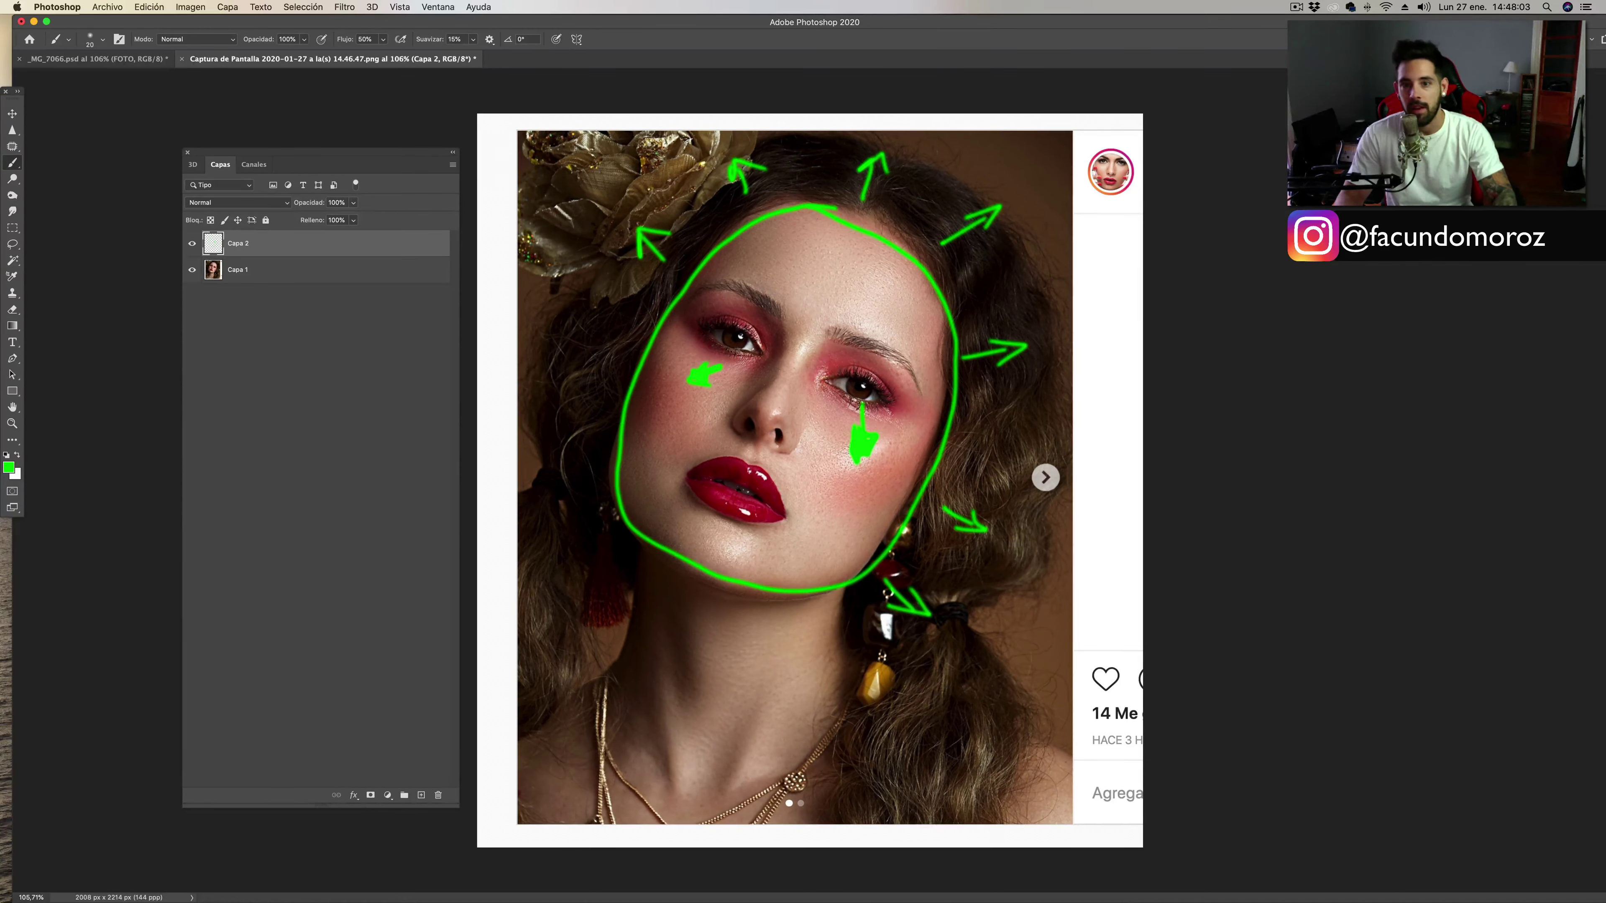
Delete the green-arrow layer Capa 2 and undo the stray green brush marks.
key(BackSpace)
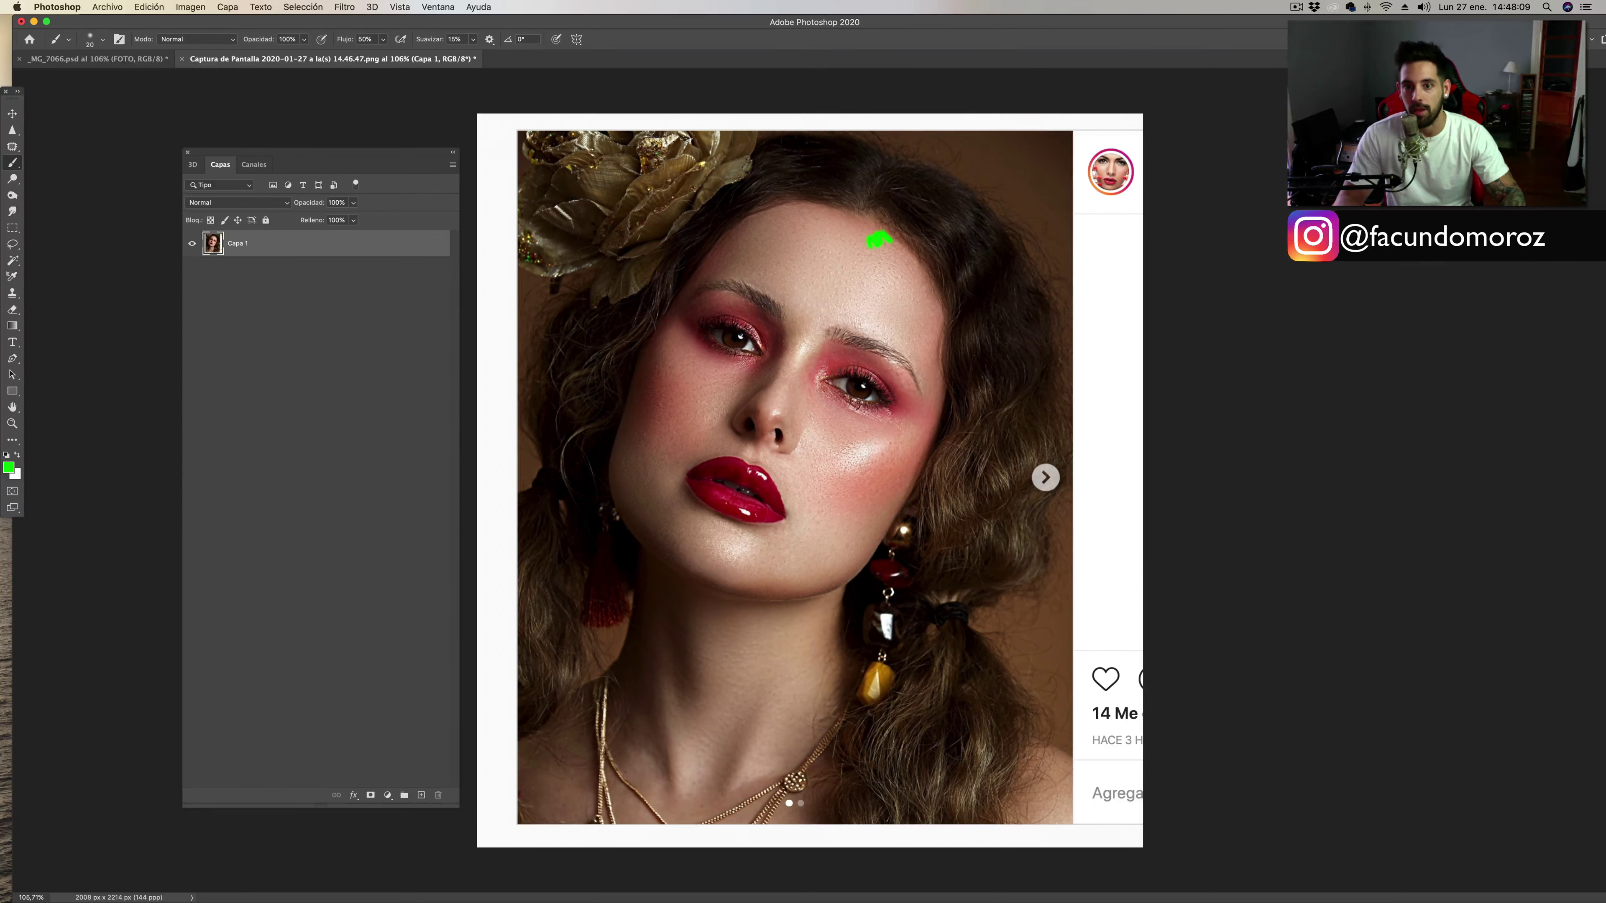
key(ctrl+z)
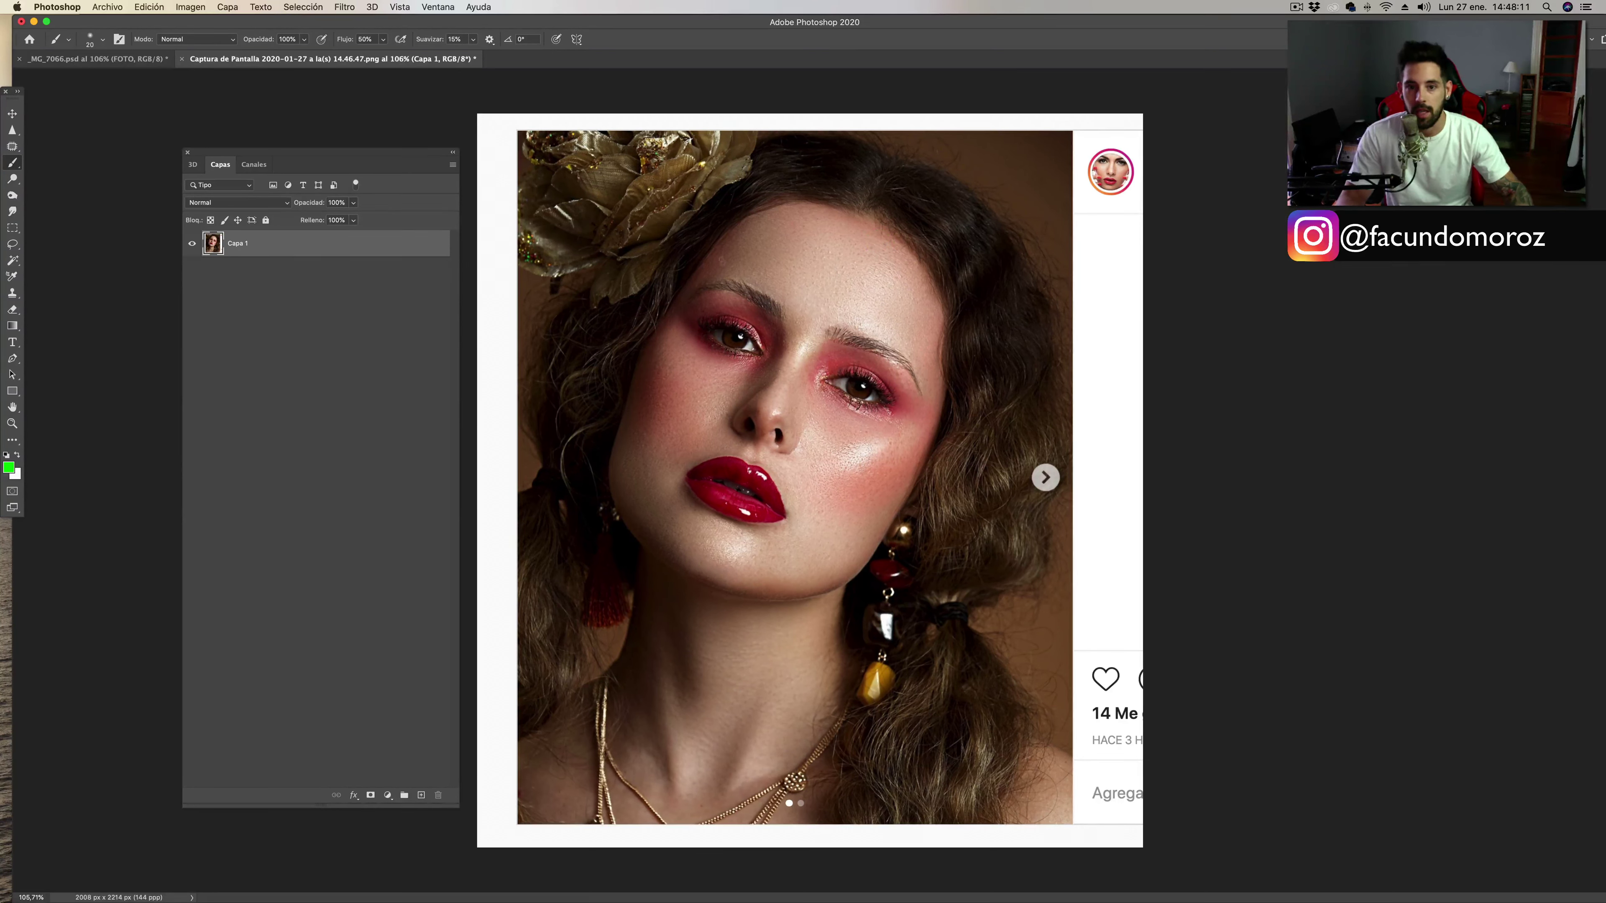
drag(718, 249, 623, 410)
key(ctrl+z)
key(ctrl+z)
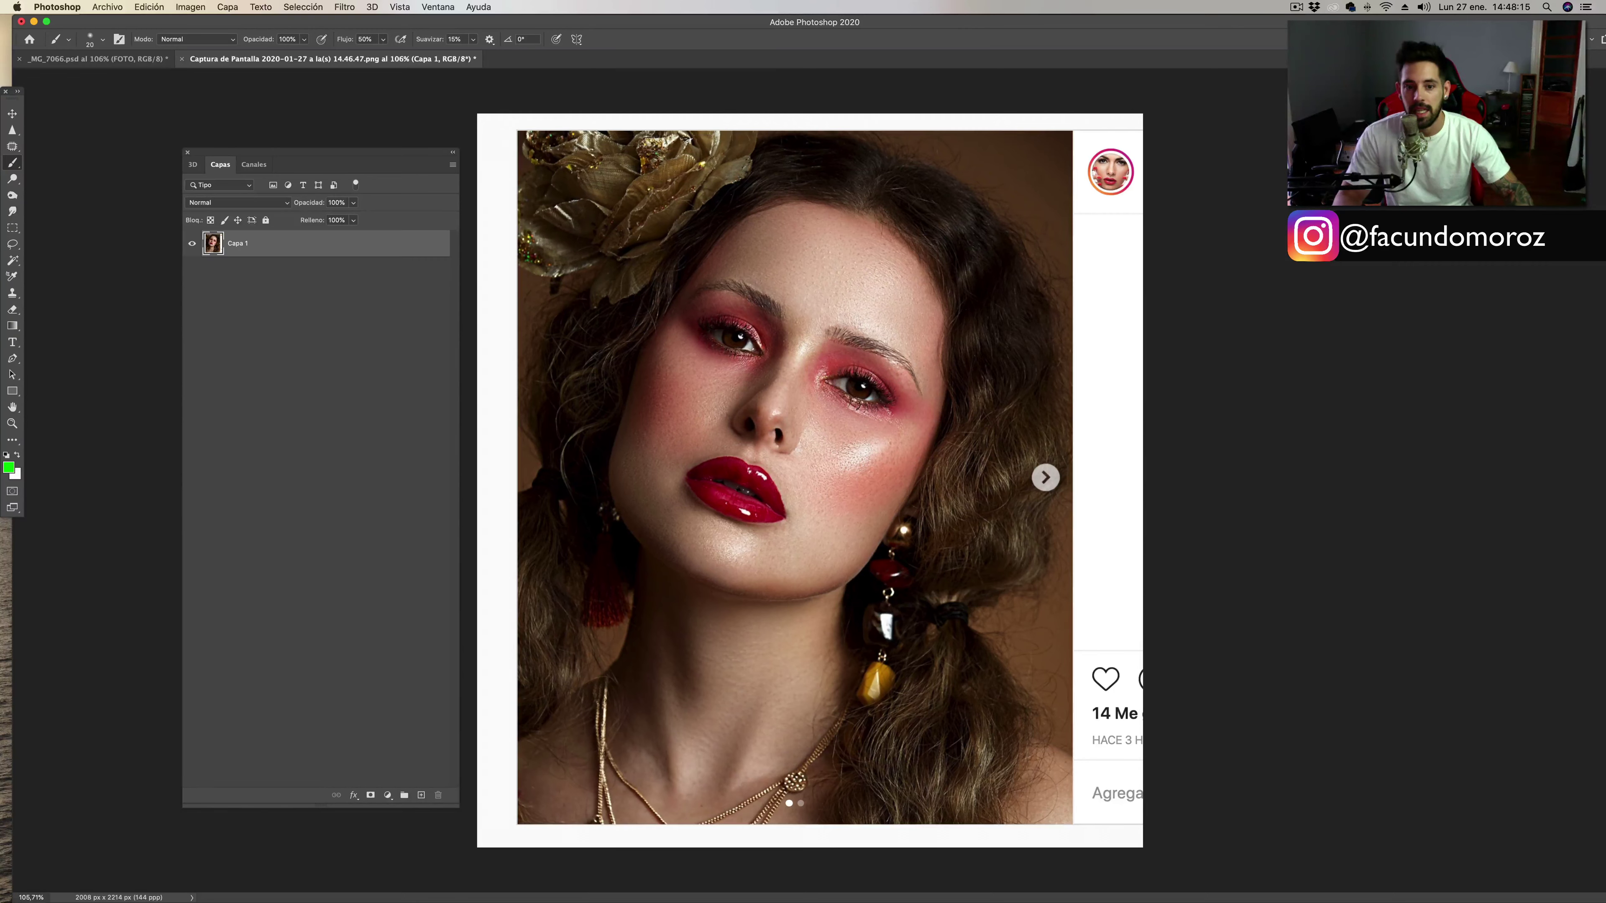
Zoom in on the lower face, then try and undo green jawline strokes.
key(z)
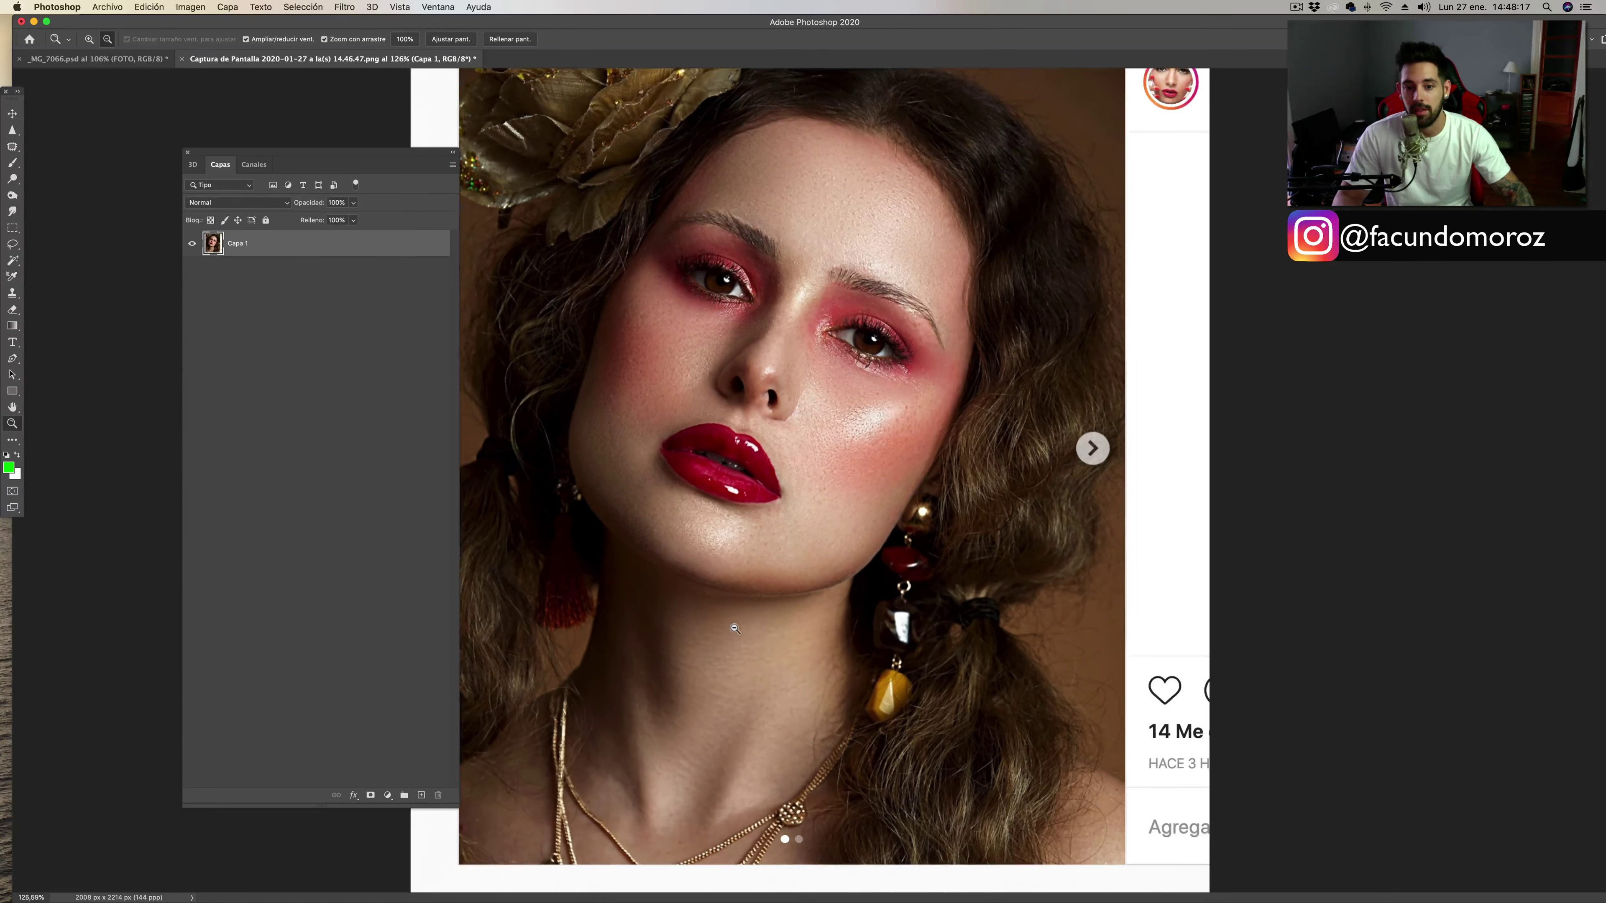
drag(713, 666, 728, 651)
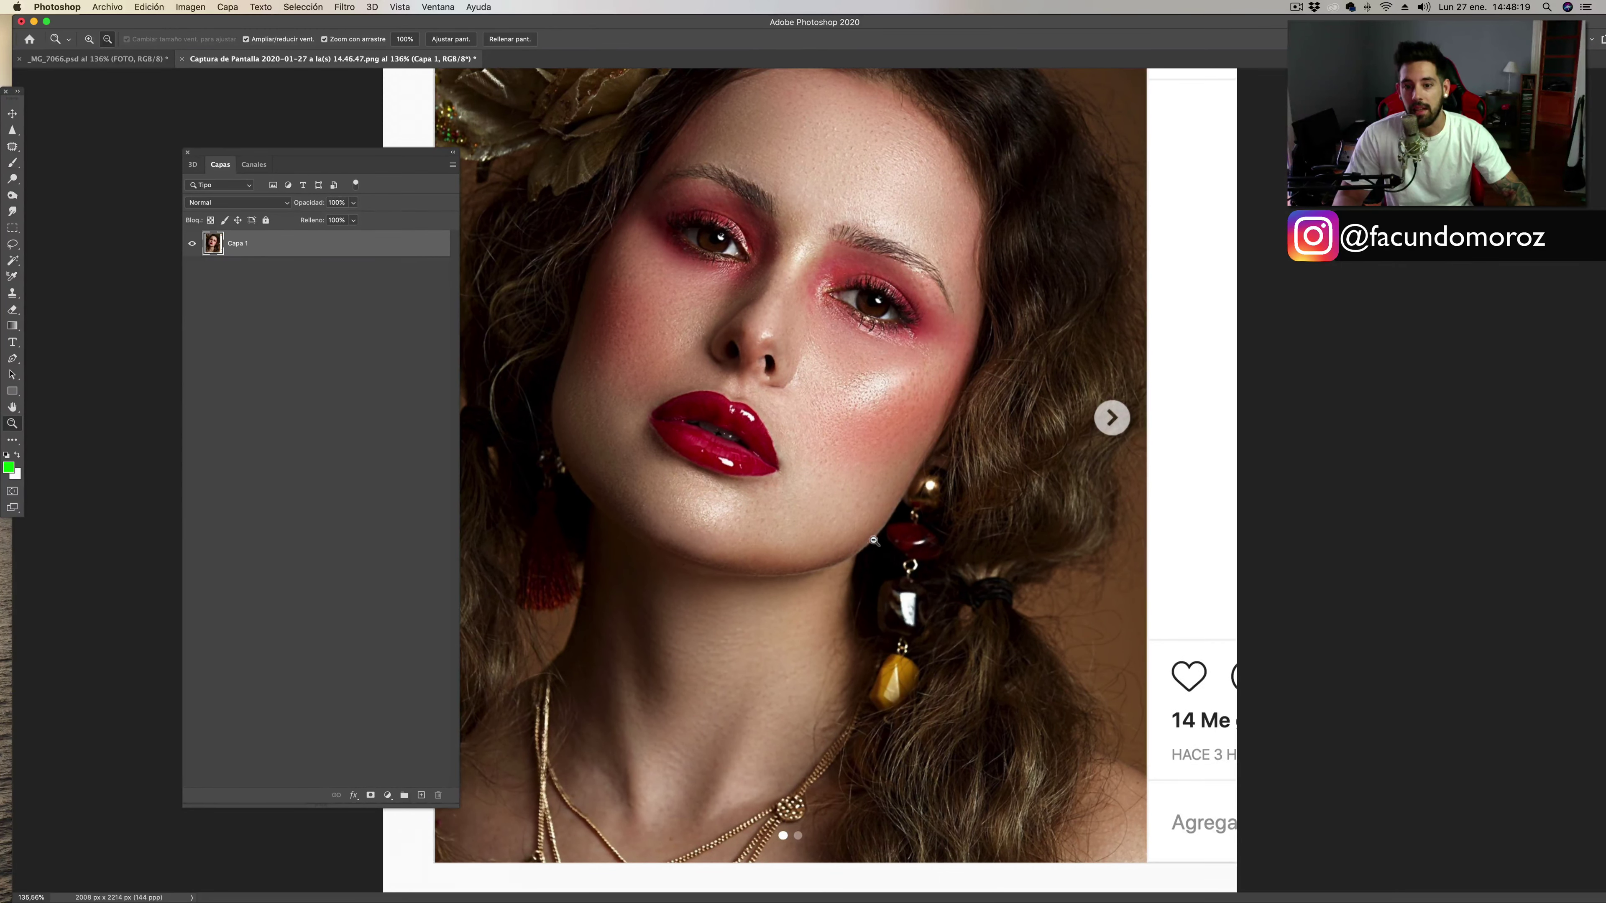
key(b)
drag(902, 481, 833, 549)
mouse_move(918, 473)
mouse_down()
mouse_move(836, 547)
mouse_move(923, 482)
mouse_move(885, 482)
mouse_move(927, 511)
mouse_move(927, 632)
mouse_up()
key(super+z)
key(super+z)
key(z)
Zoom back out to view the whole face and eyebrow area.
key(b)
key(z)
drag(940, 486, 902, 486)
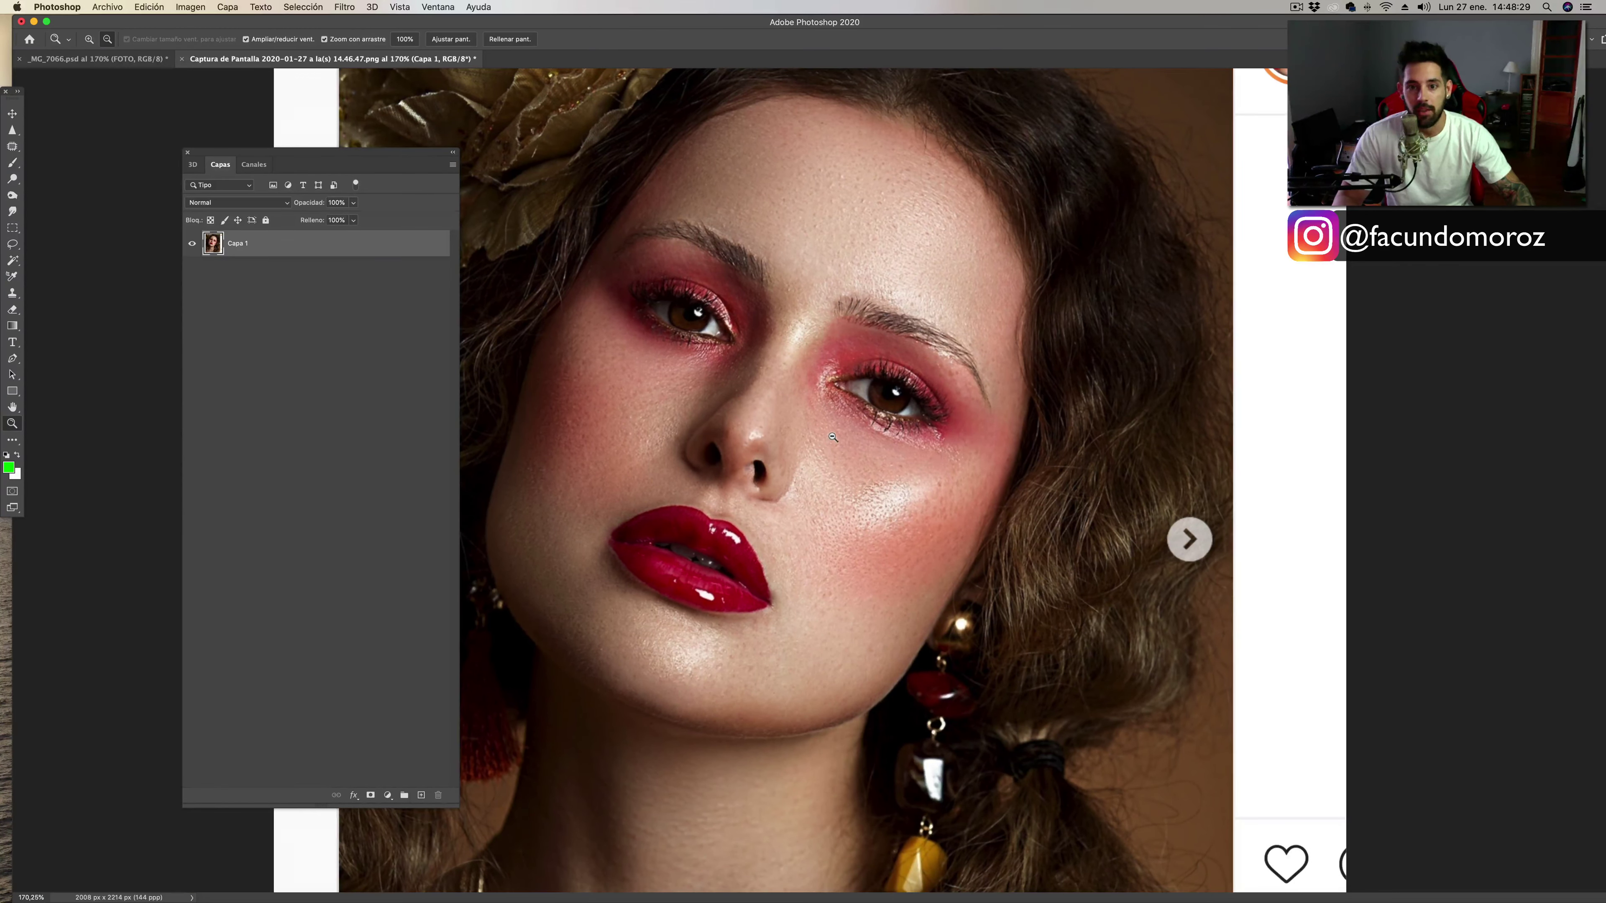
drag(843, 429, 825, 428)
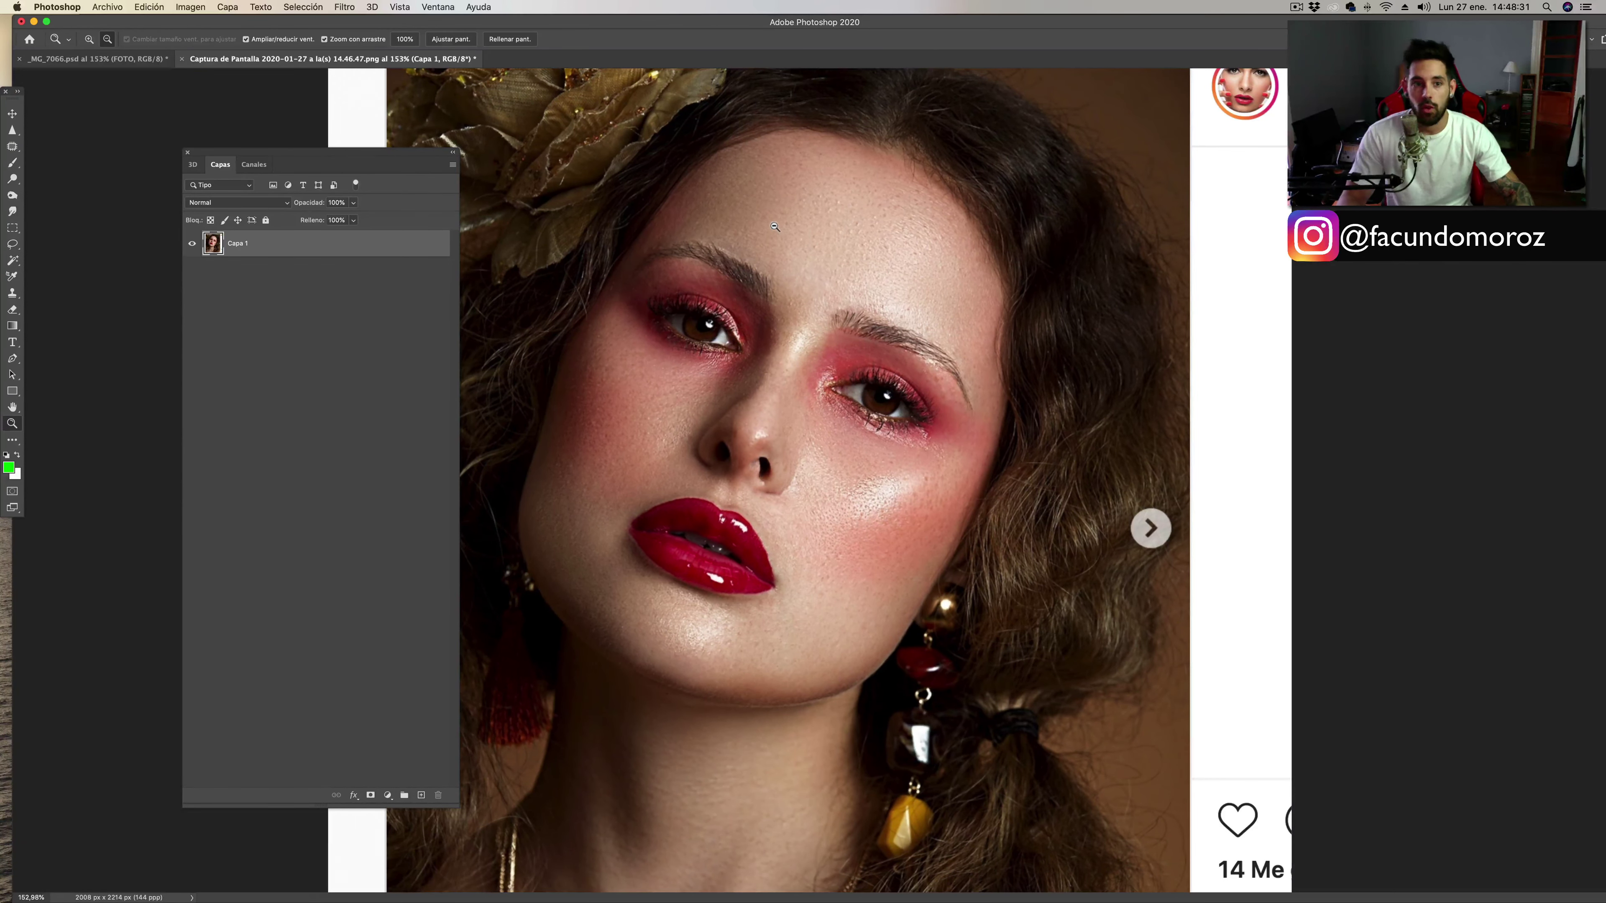
Add a new layer and outline the forehead with a green brush.
key(super+shift+alt+n)
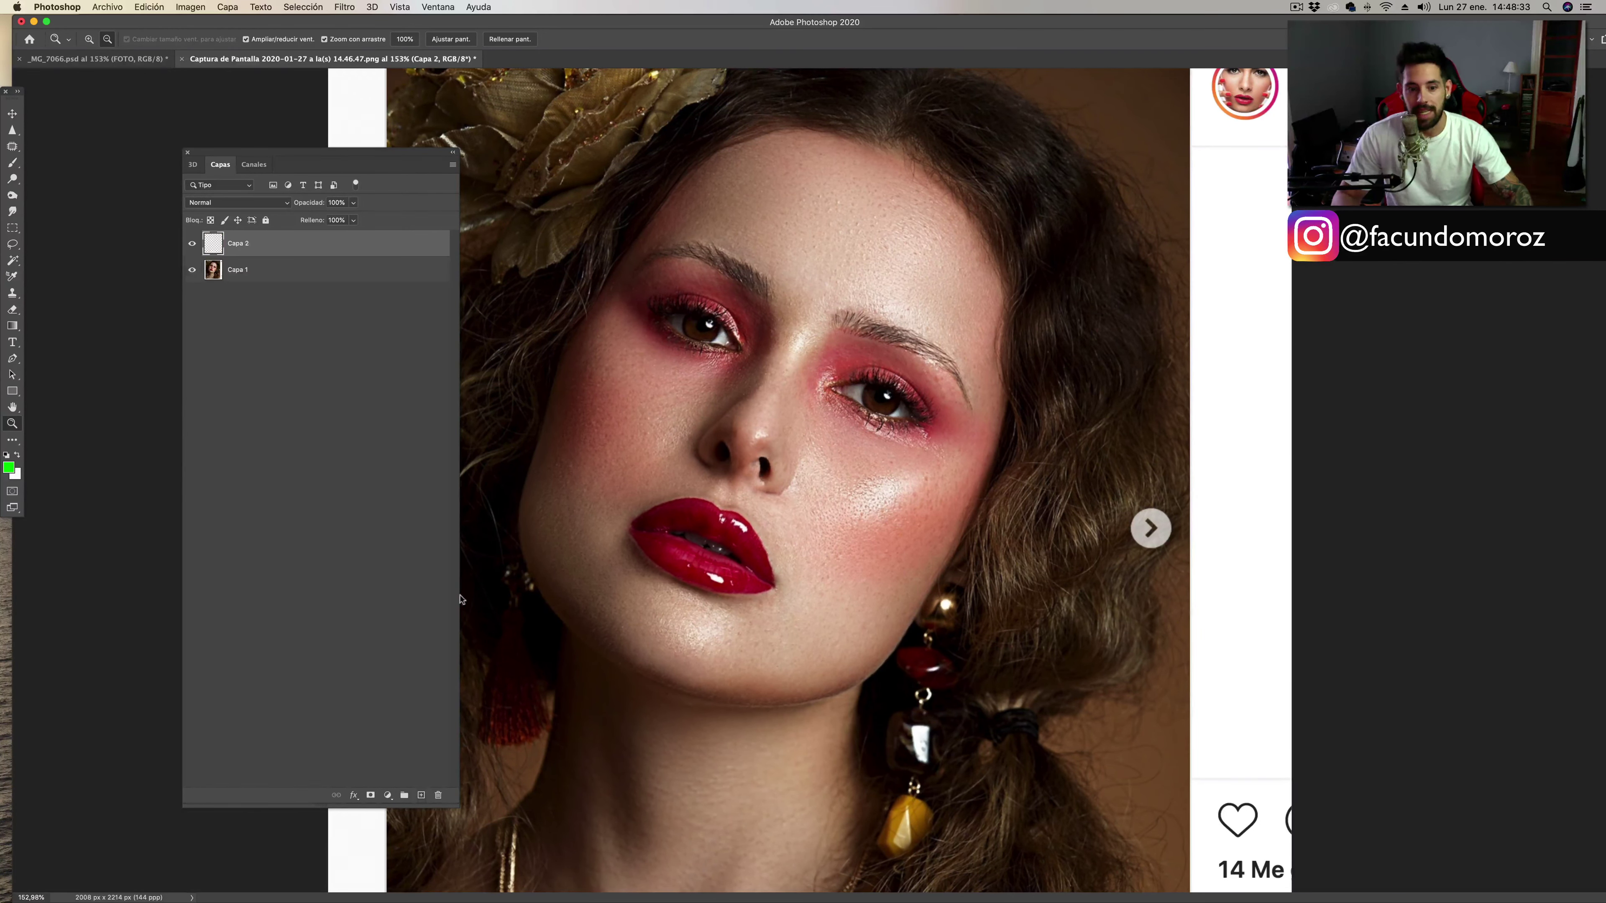
key(b)
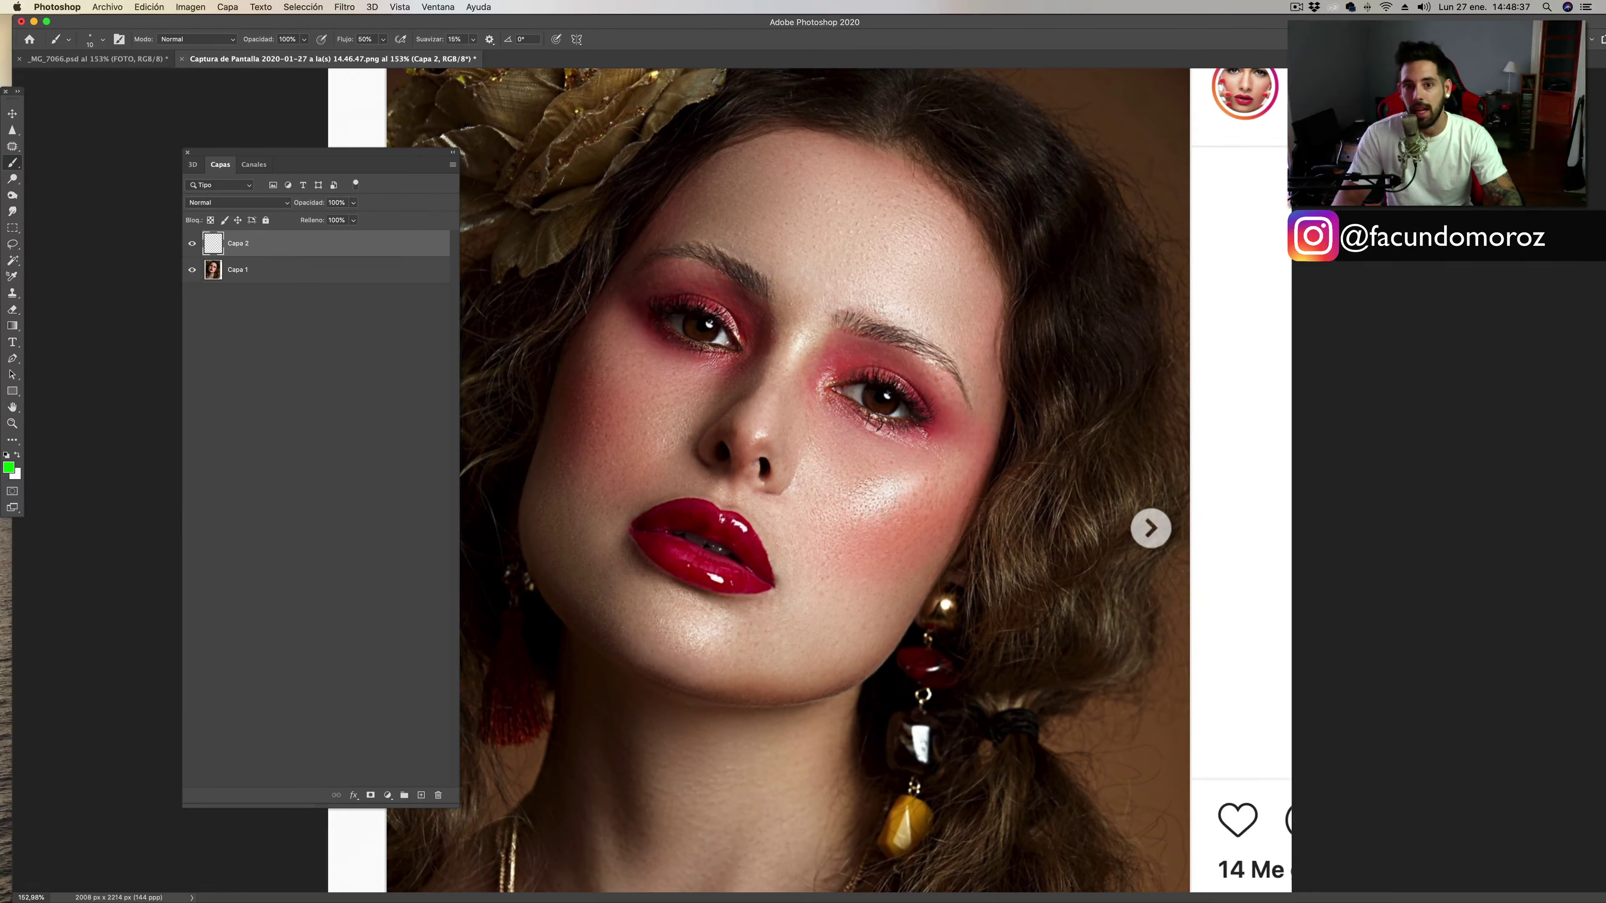
drag(741, 126, 675, 239)
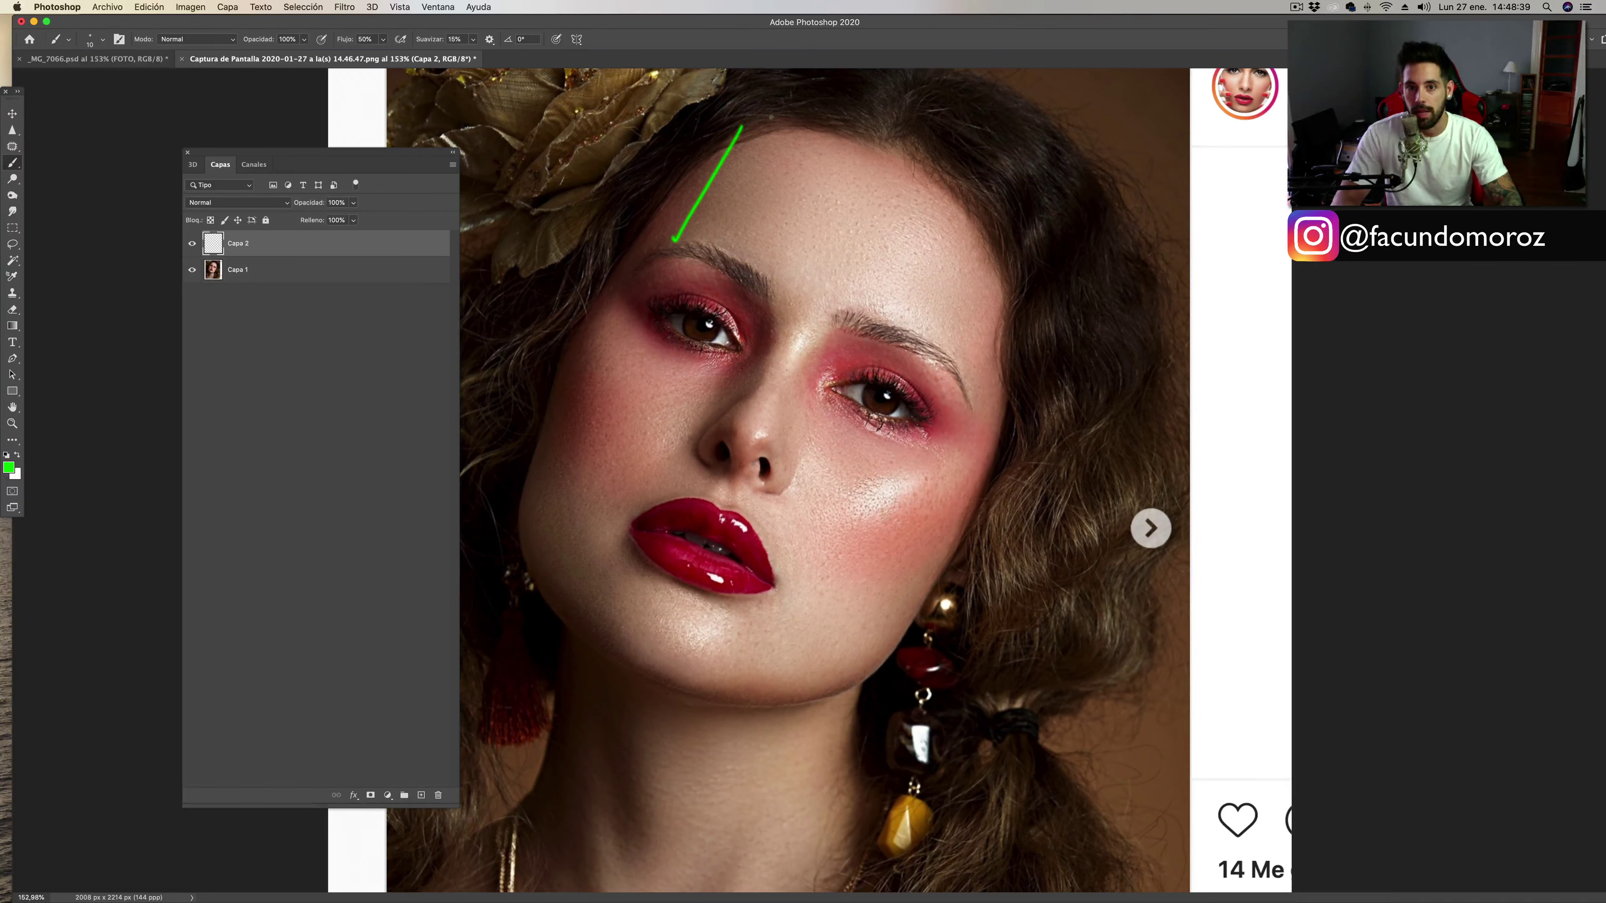
mouse_move(771, 117)
mouse_down()
mouse_move(1023, 223)
mouse_move(955, 338)
mouse_up()
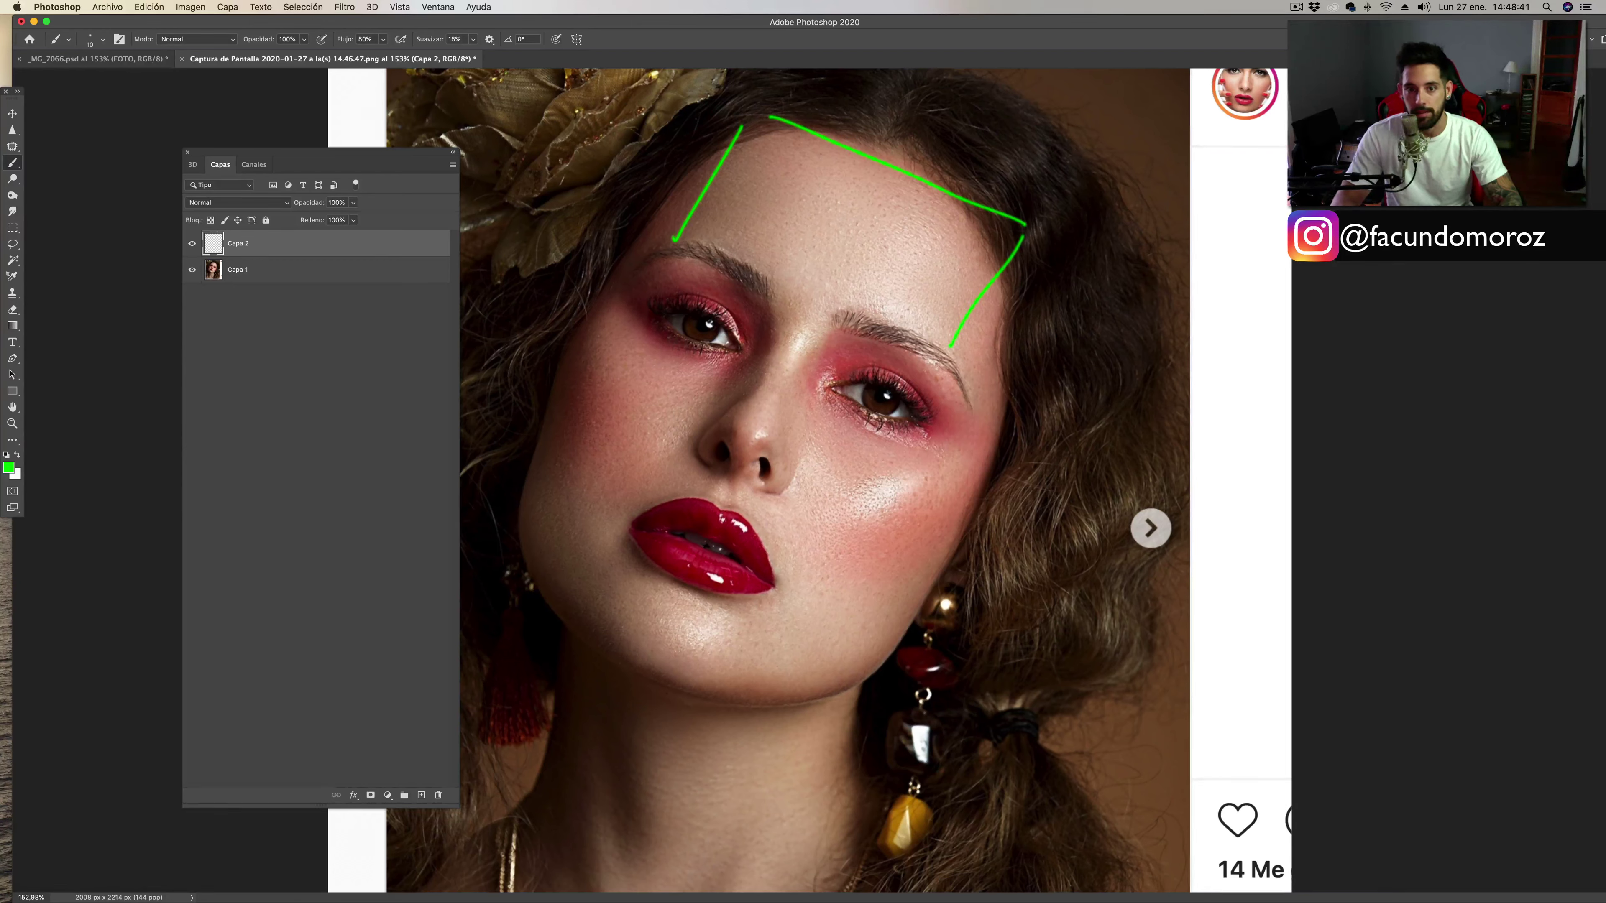
drag(676, 239, 952, 345)
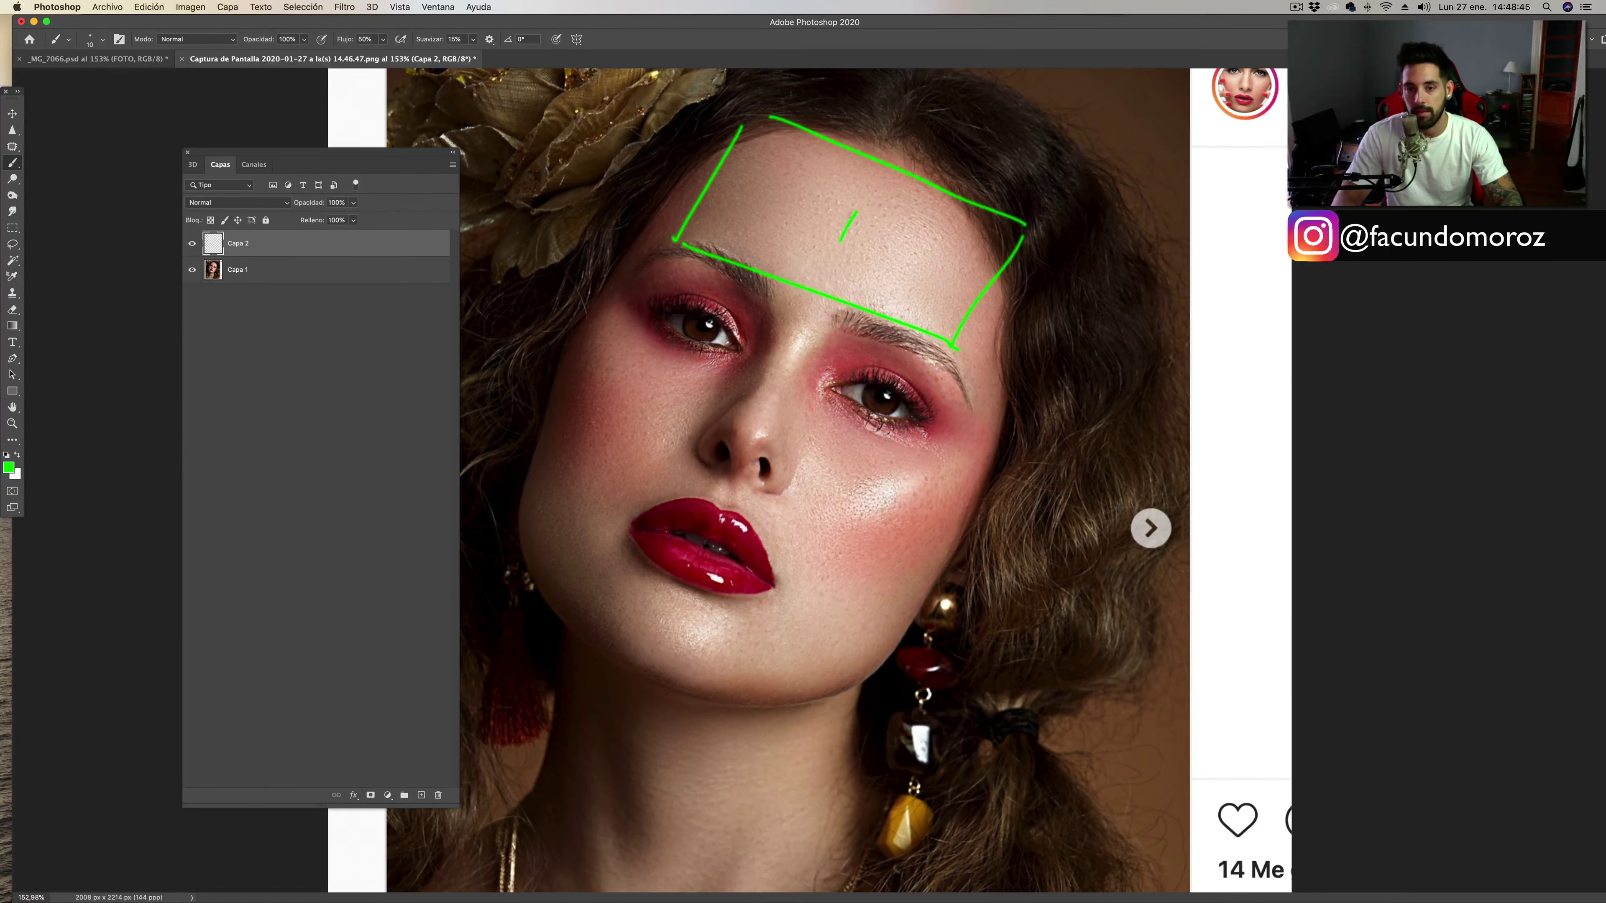
Mark the forehead zones 1 and 3, then delete the sketch layer.
drag(854, 209, 867, 219)
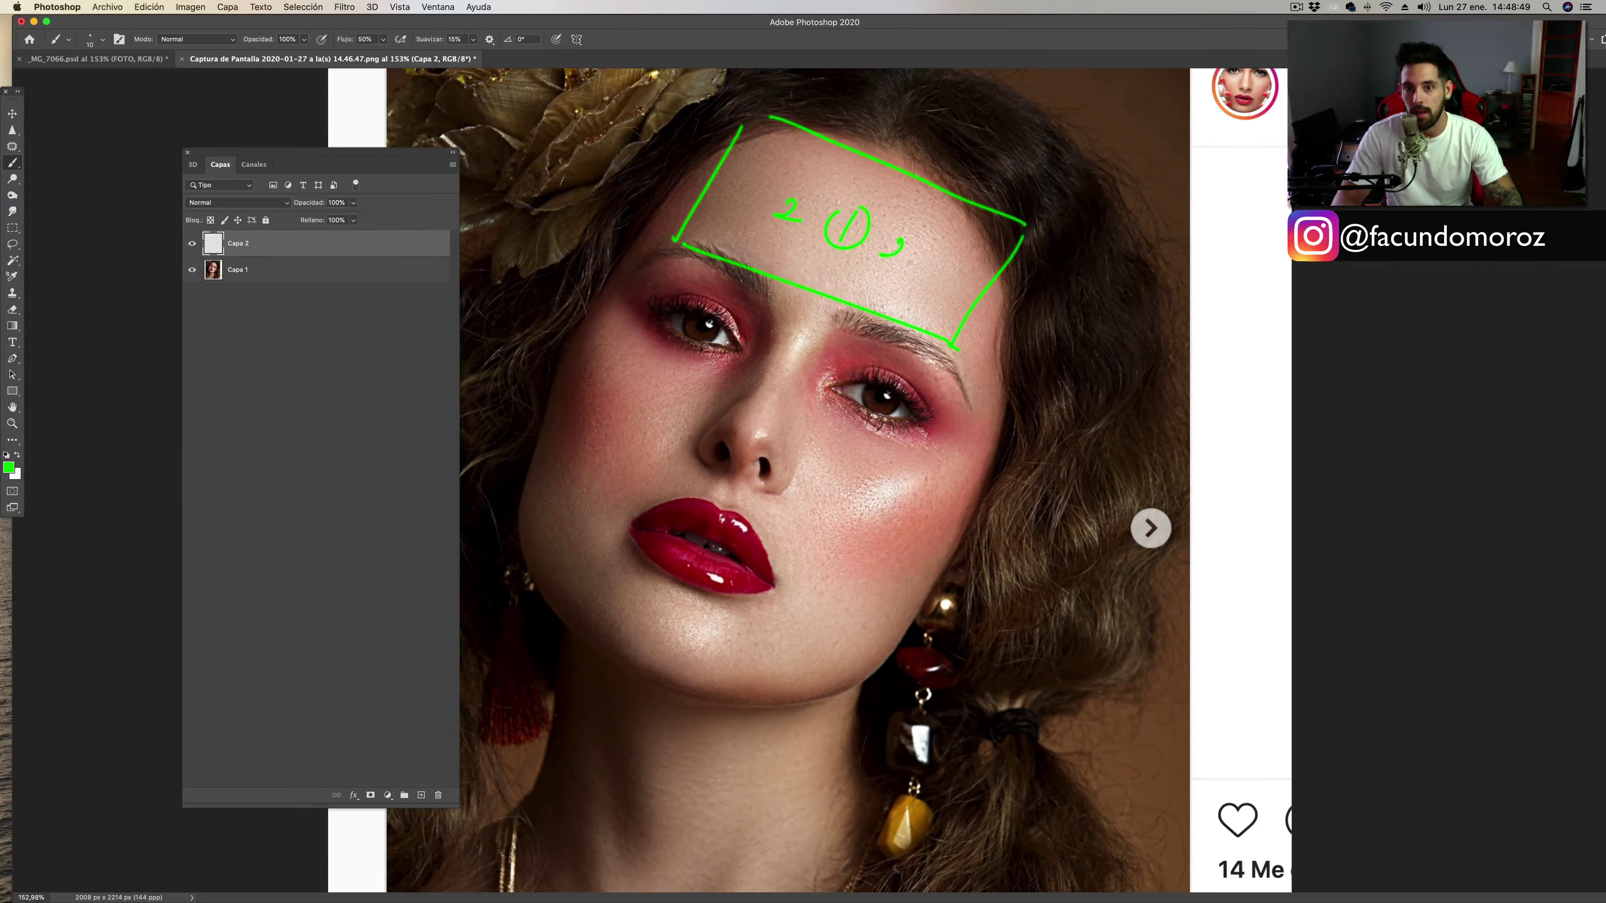
drag(960, 270, 948, 268)
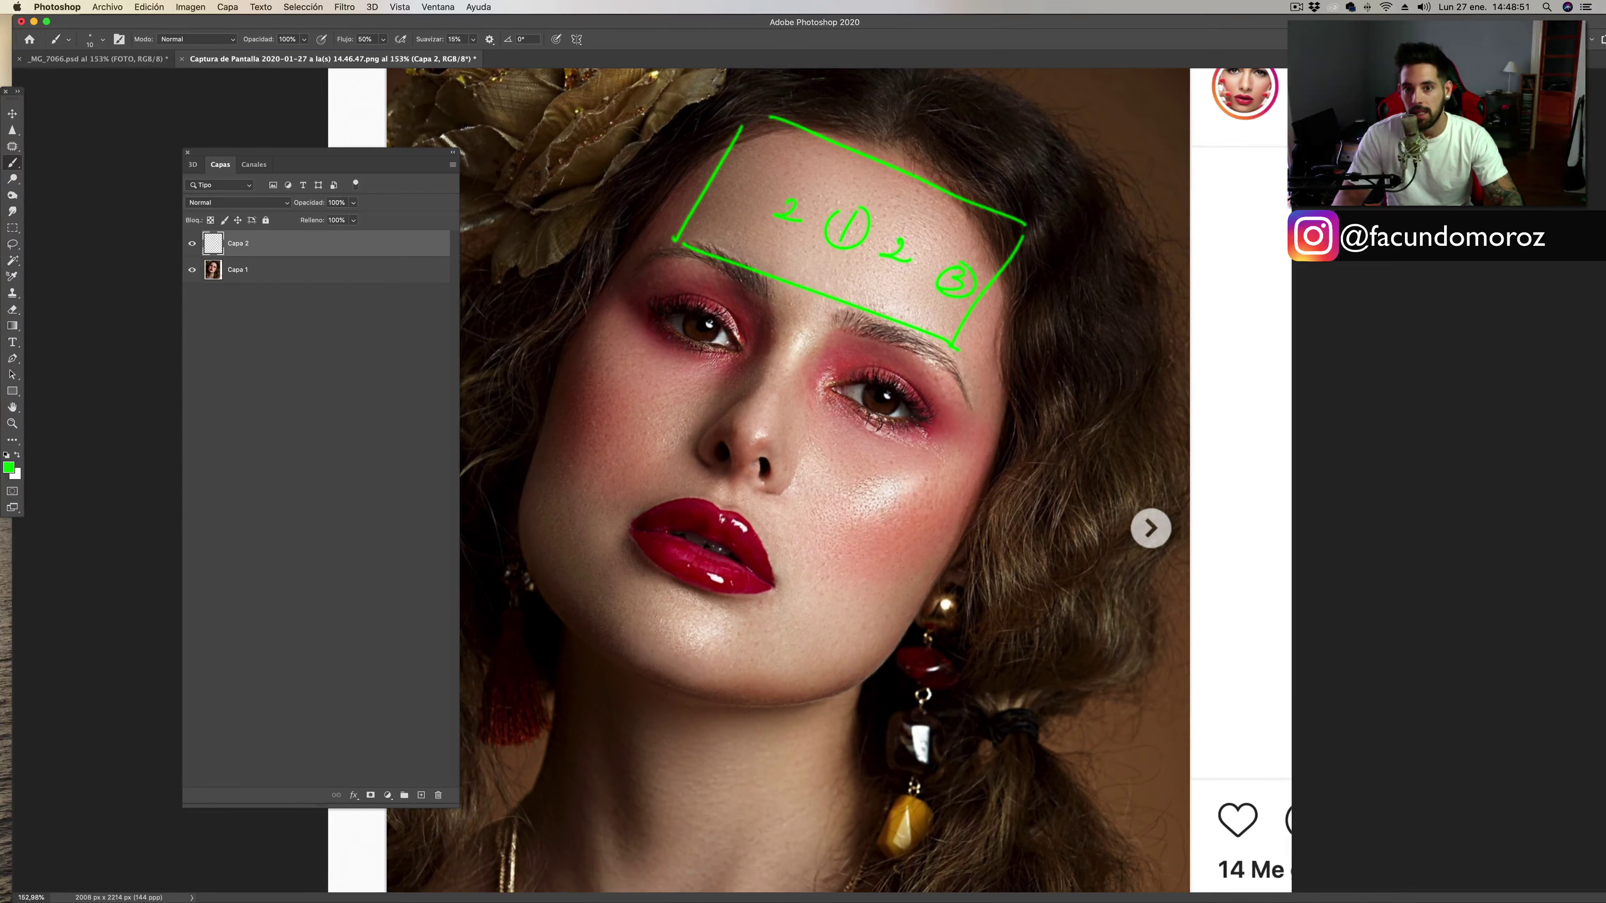
mouse_move(743, 181)
mouse_down()
mouse_move(727, 215)
mouse_move(772, 193)
mouse_up()
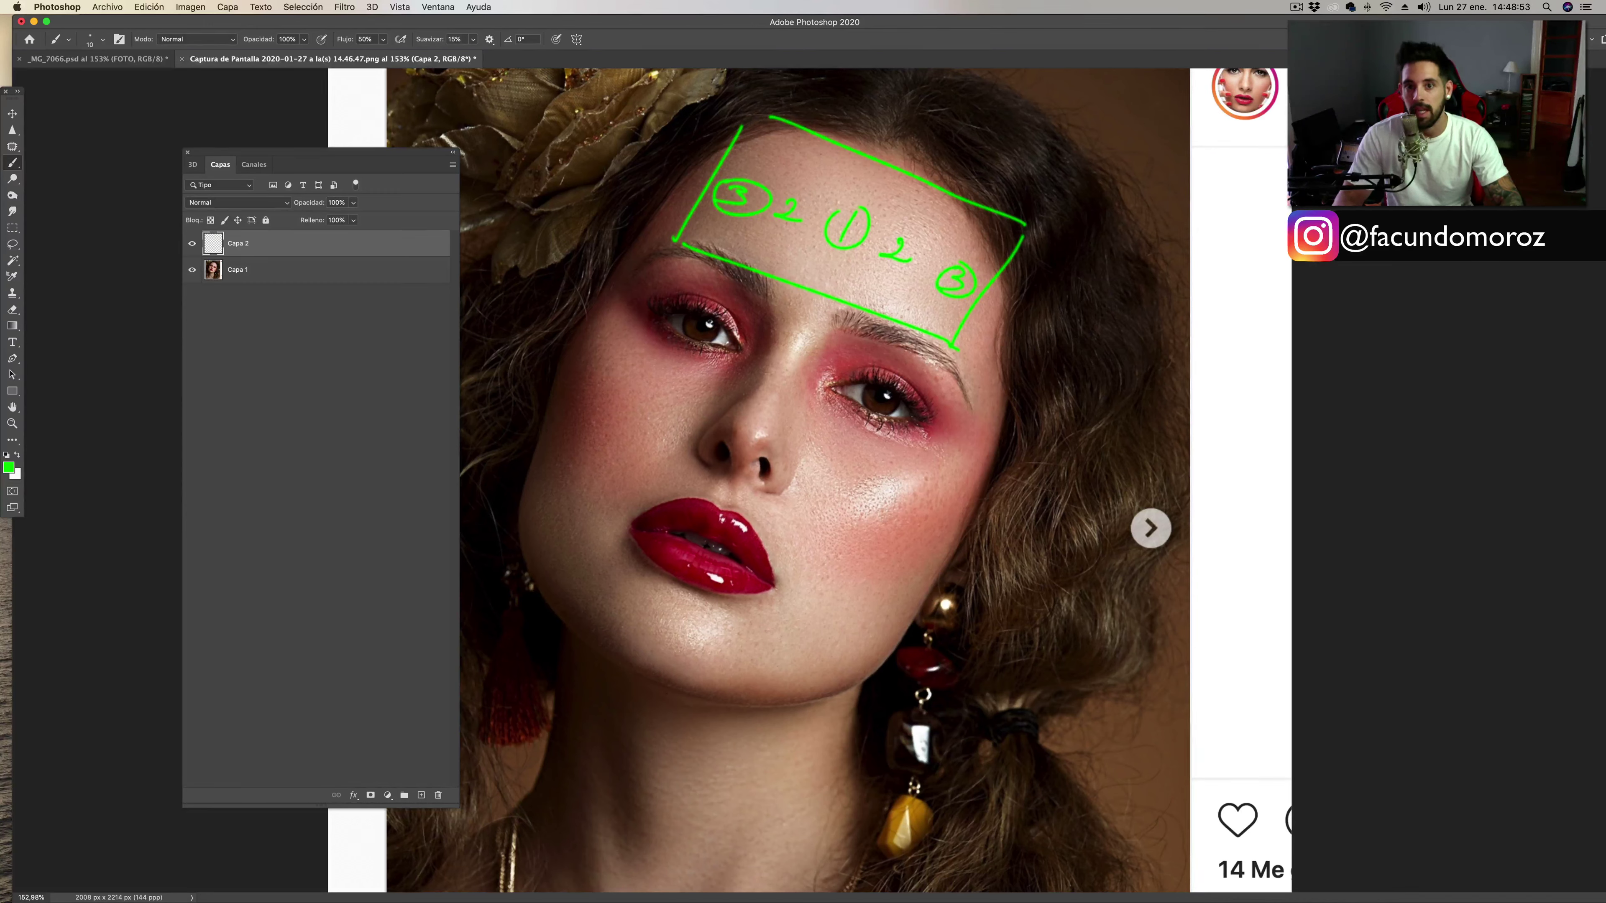
key(BackSpace)
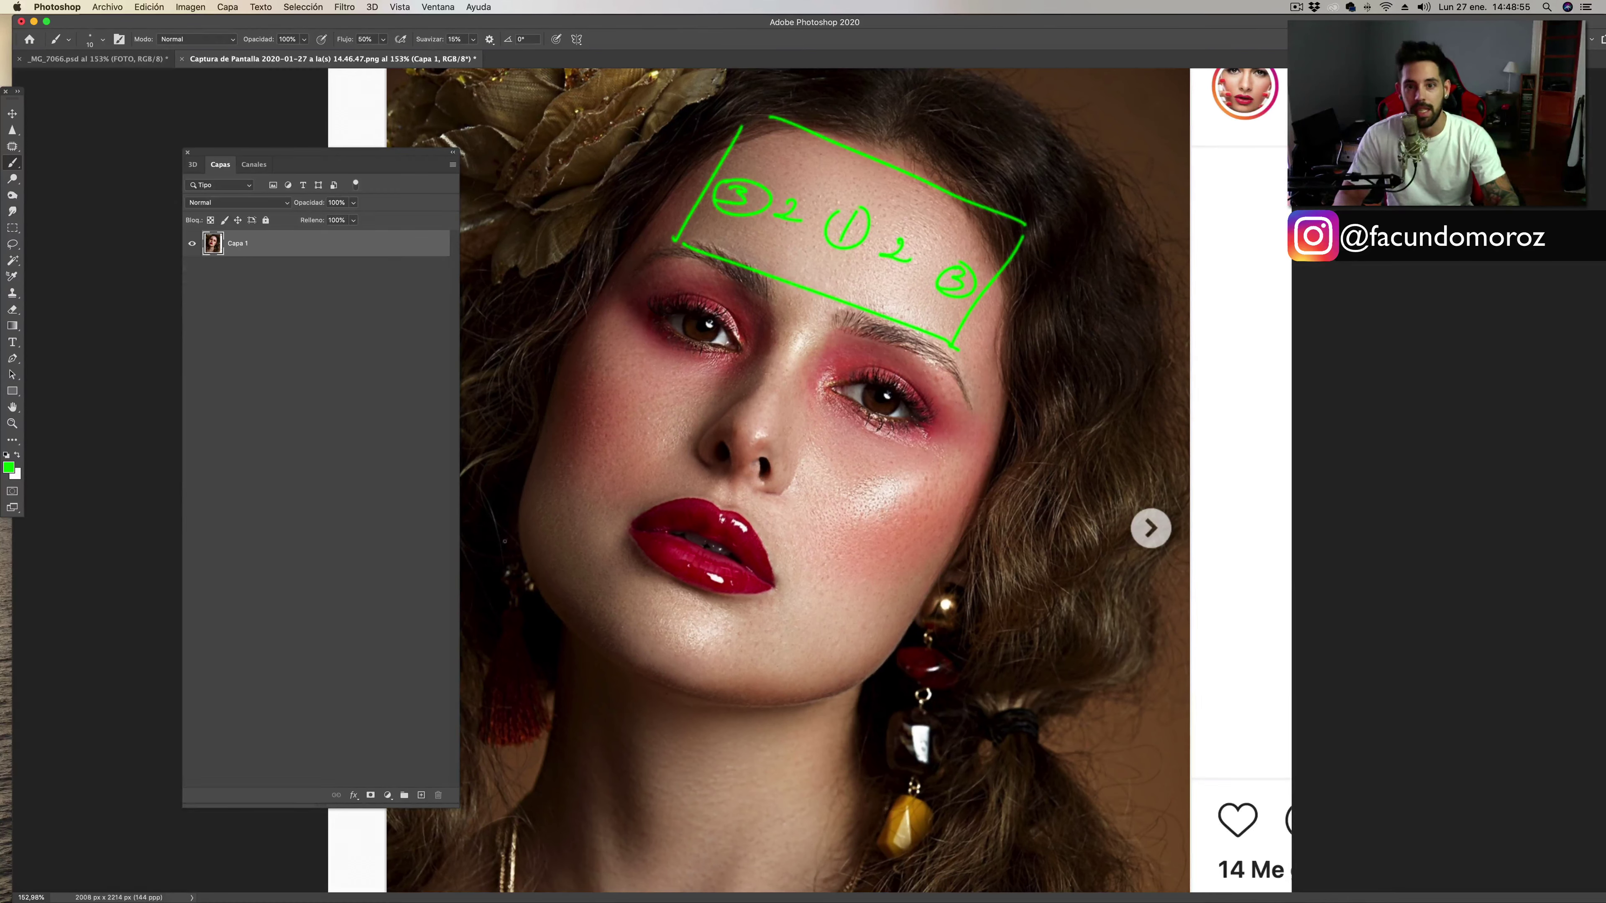
Add a new empty layer and set the foreground colour to black.
click(421, 795)
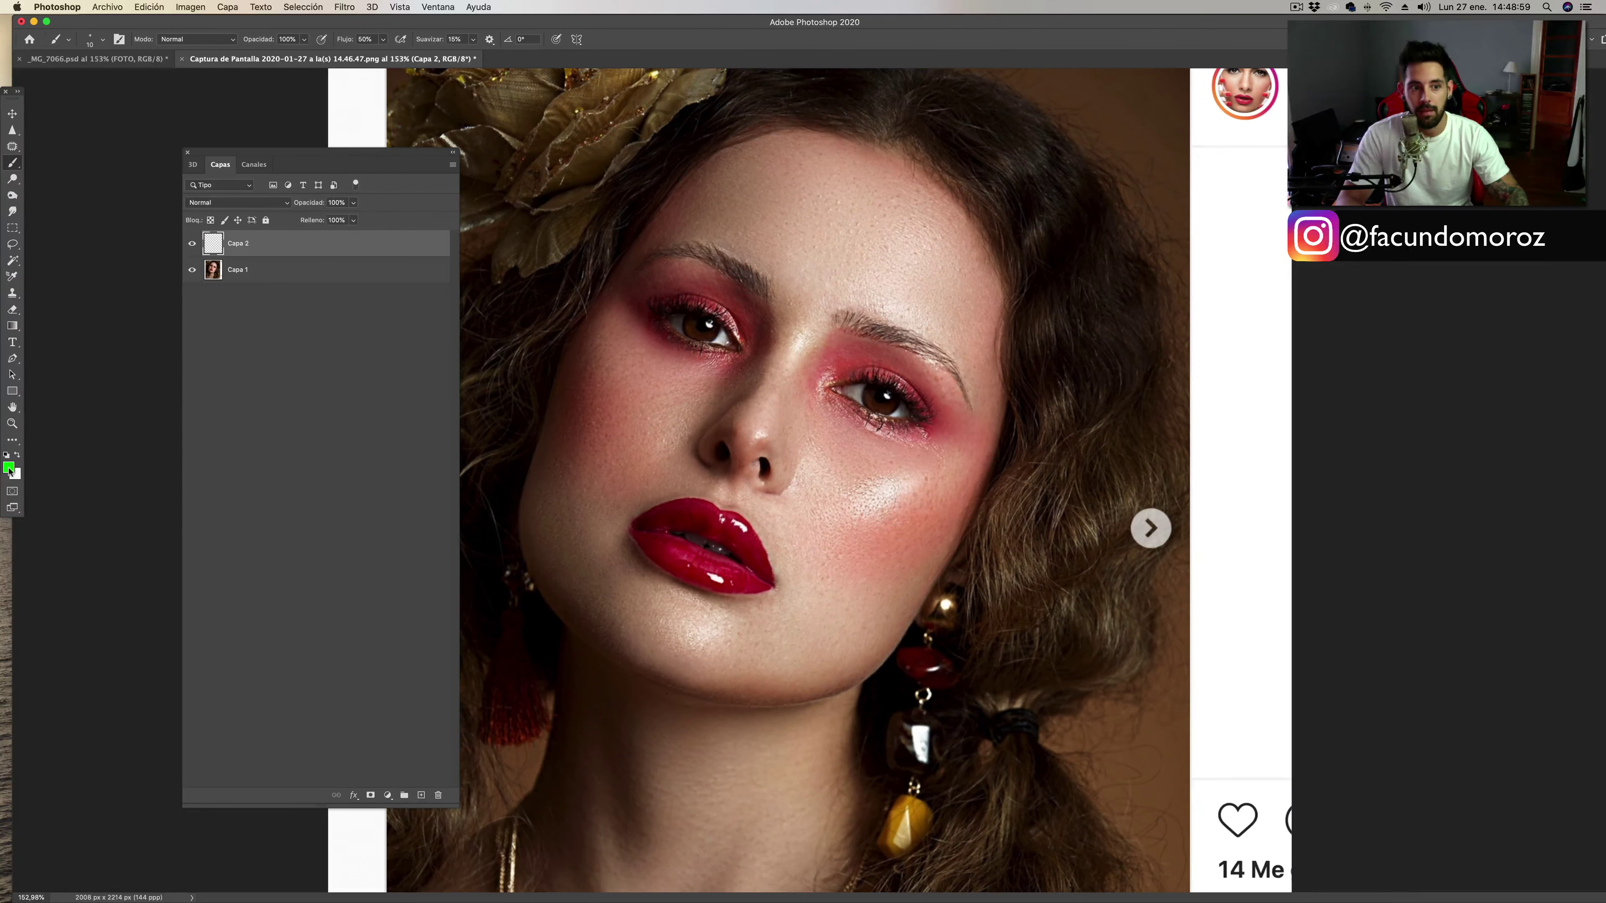
click(13, 468)
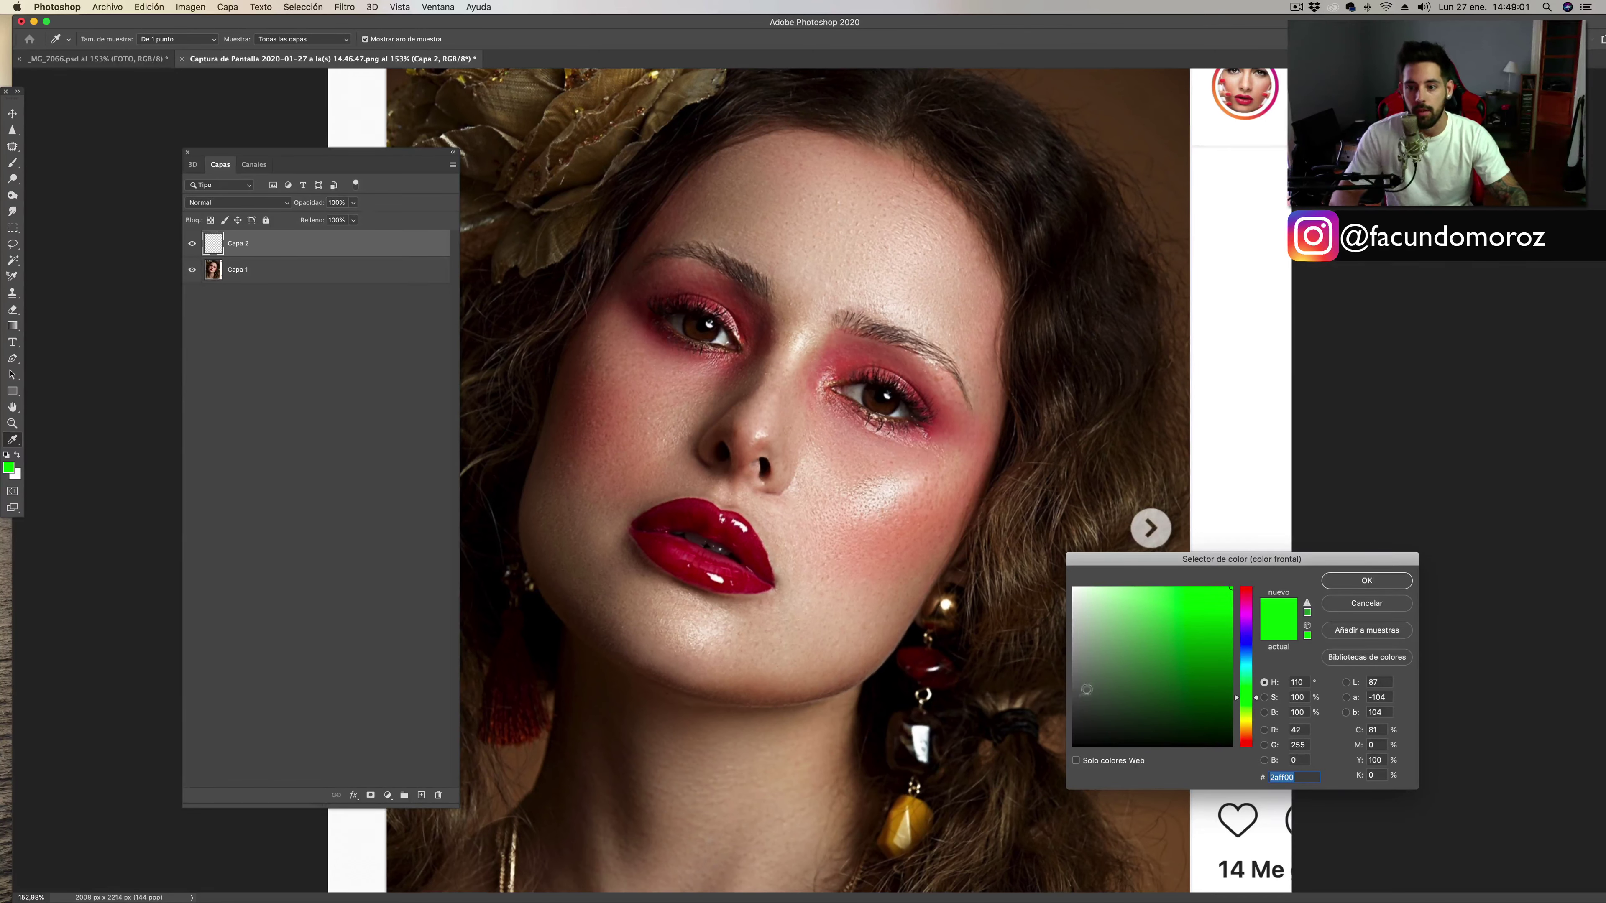
click(1082, 746)
click(1401, 576)
Set up a white brush at size 35 and 10% opacity.
key(b)
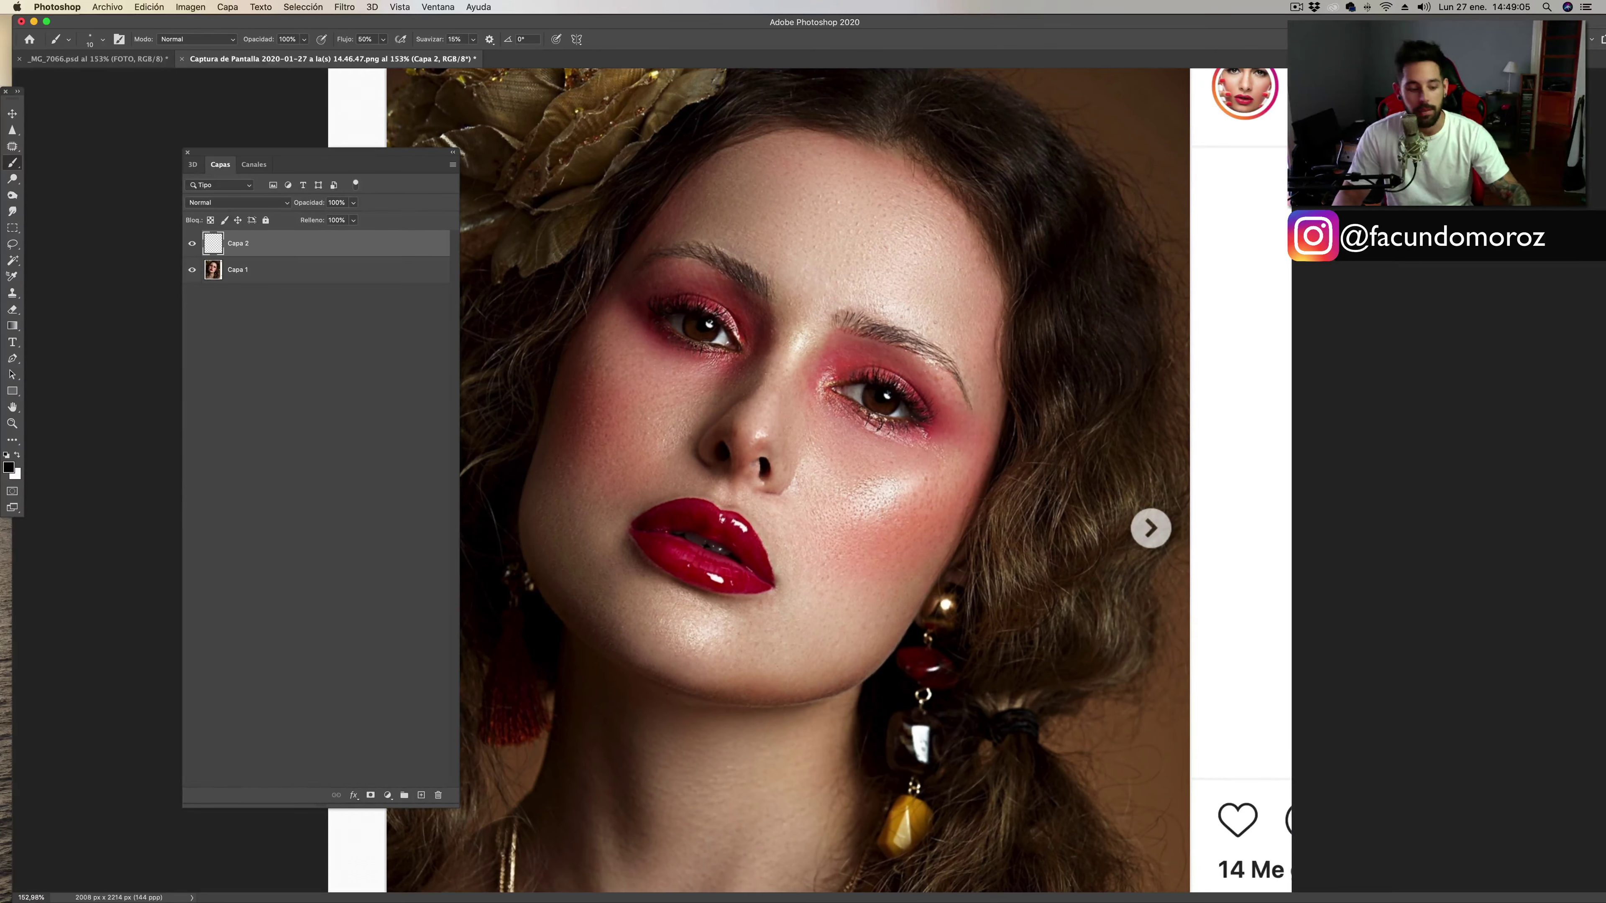
key(x)
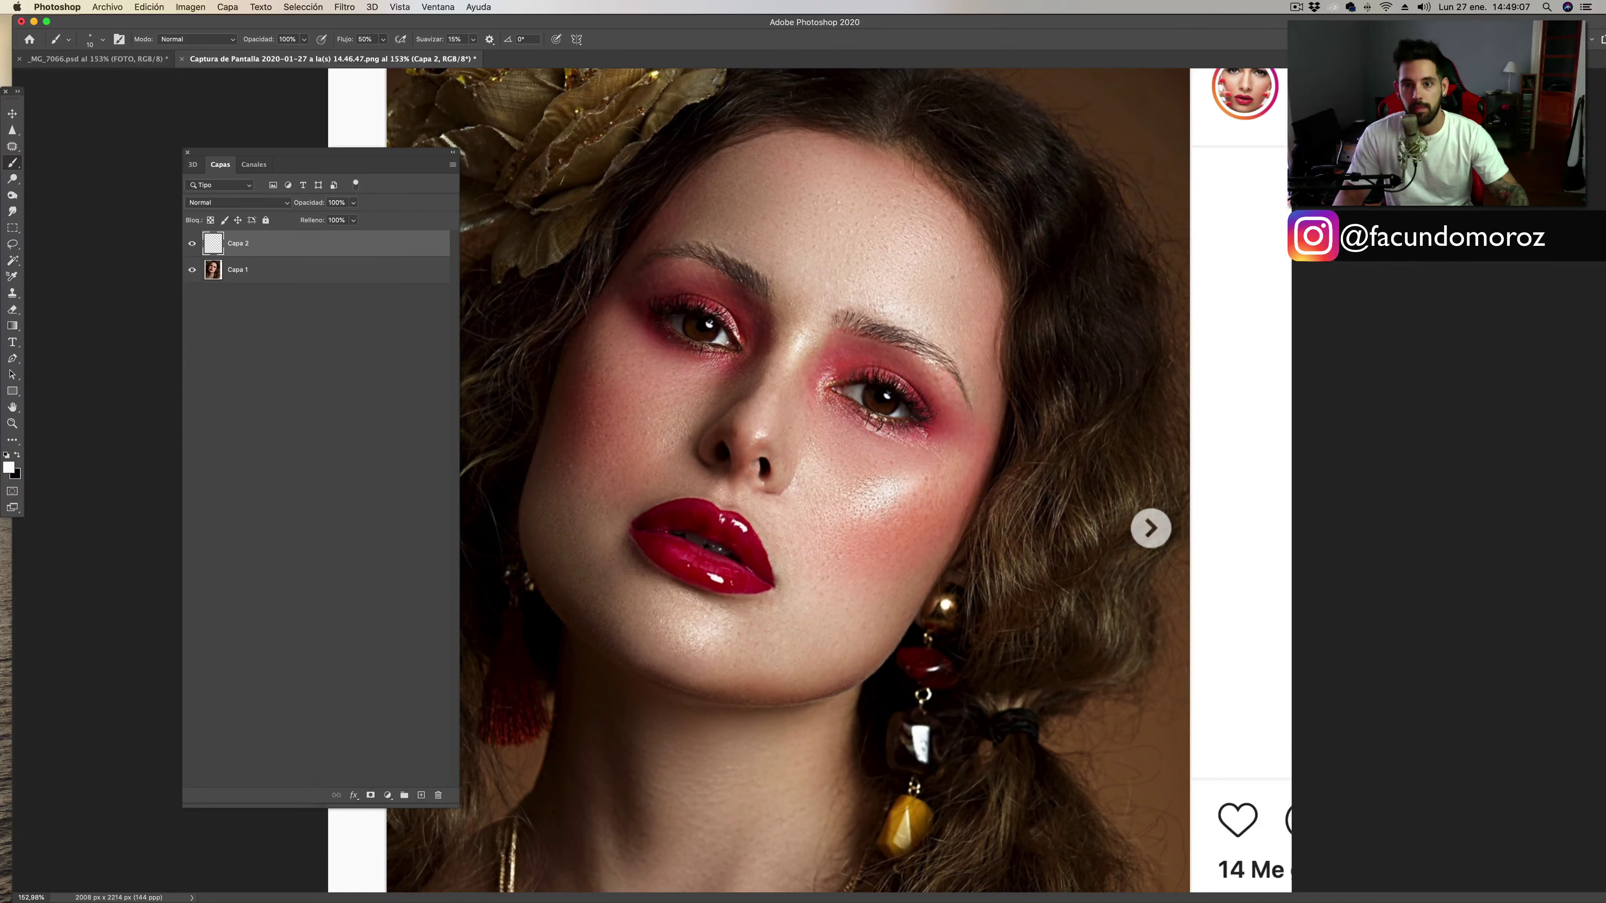
key(bracketright)
key(bracketright)
key(bracketright)
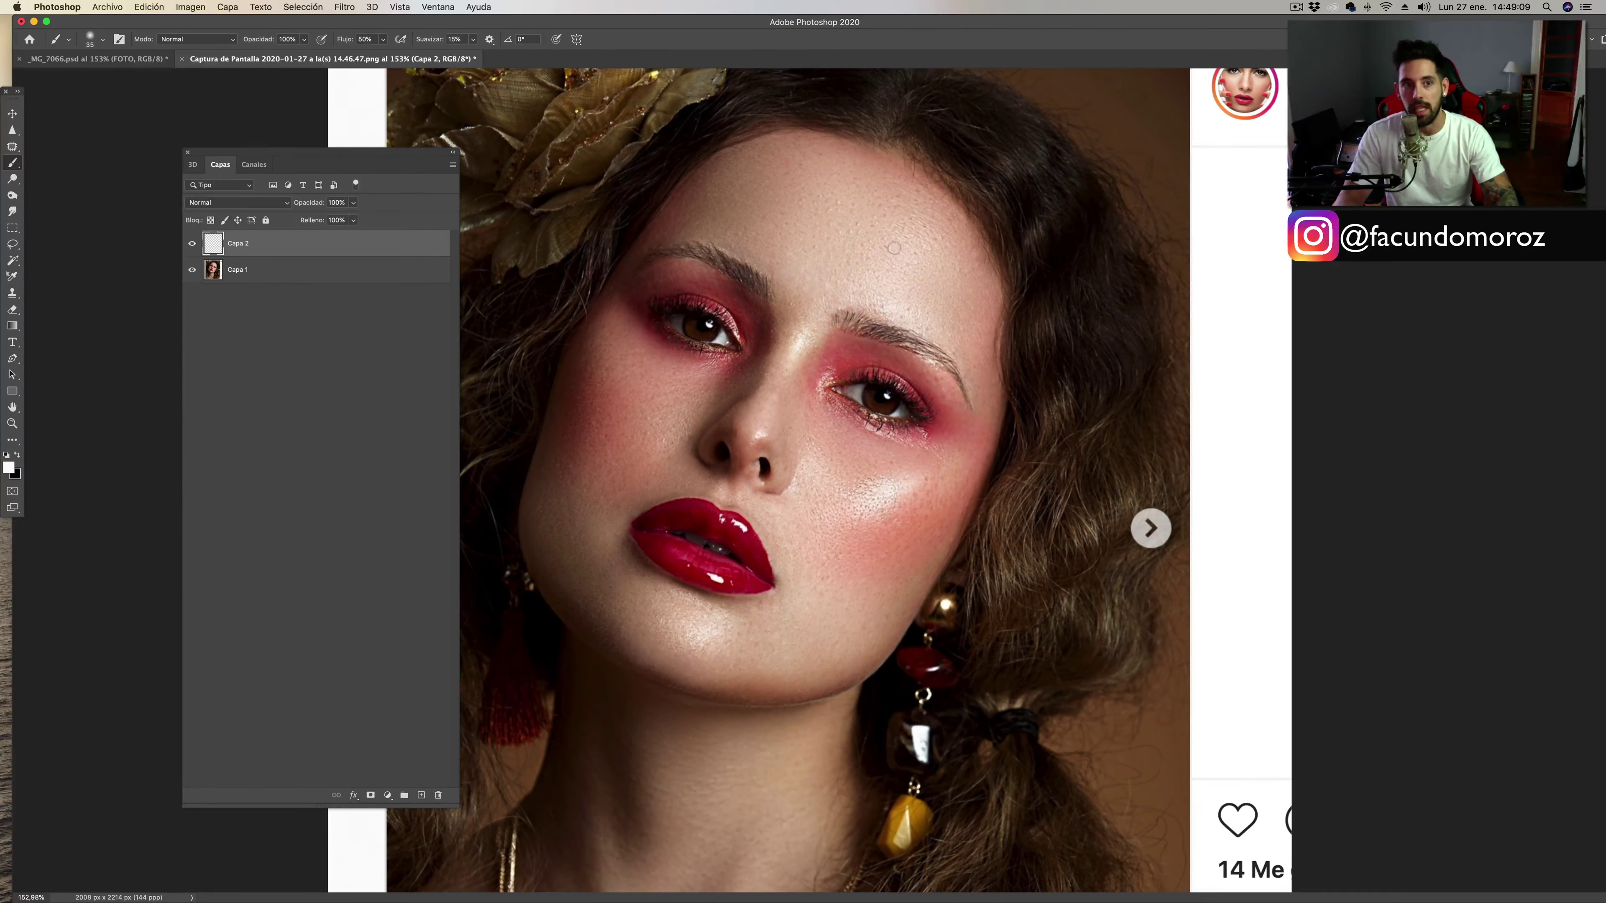
key(1)
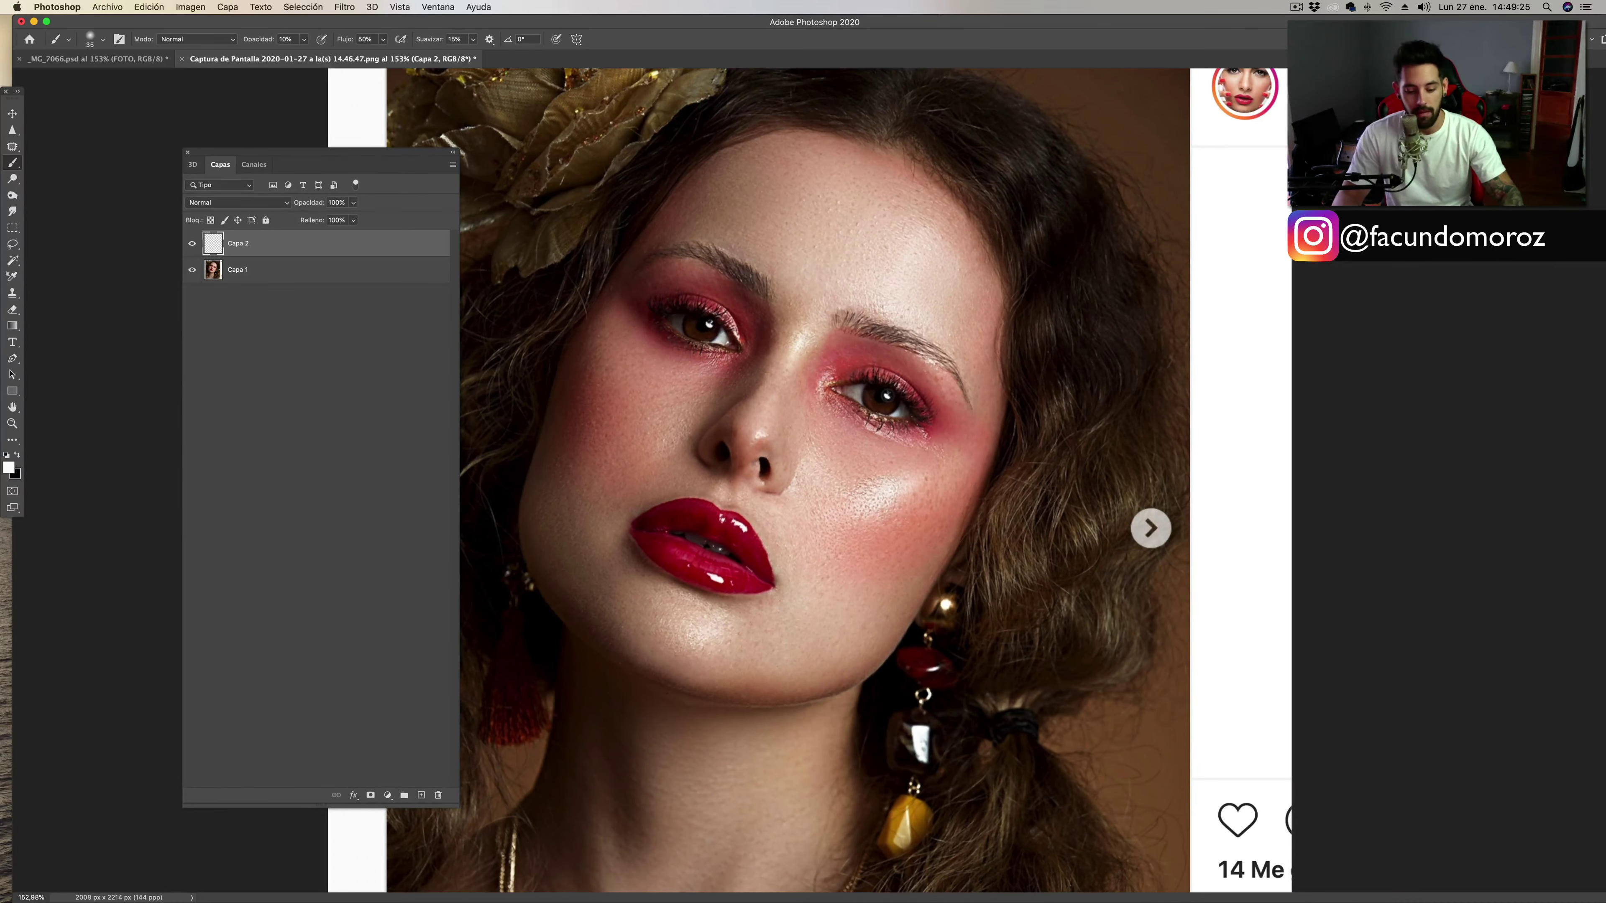
Paint white arrows pointing at the highlights of both eyes.
key(o)
key(b)
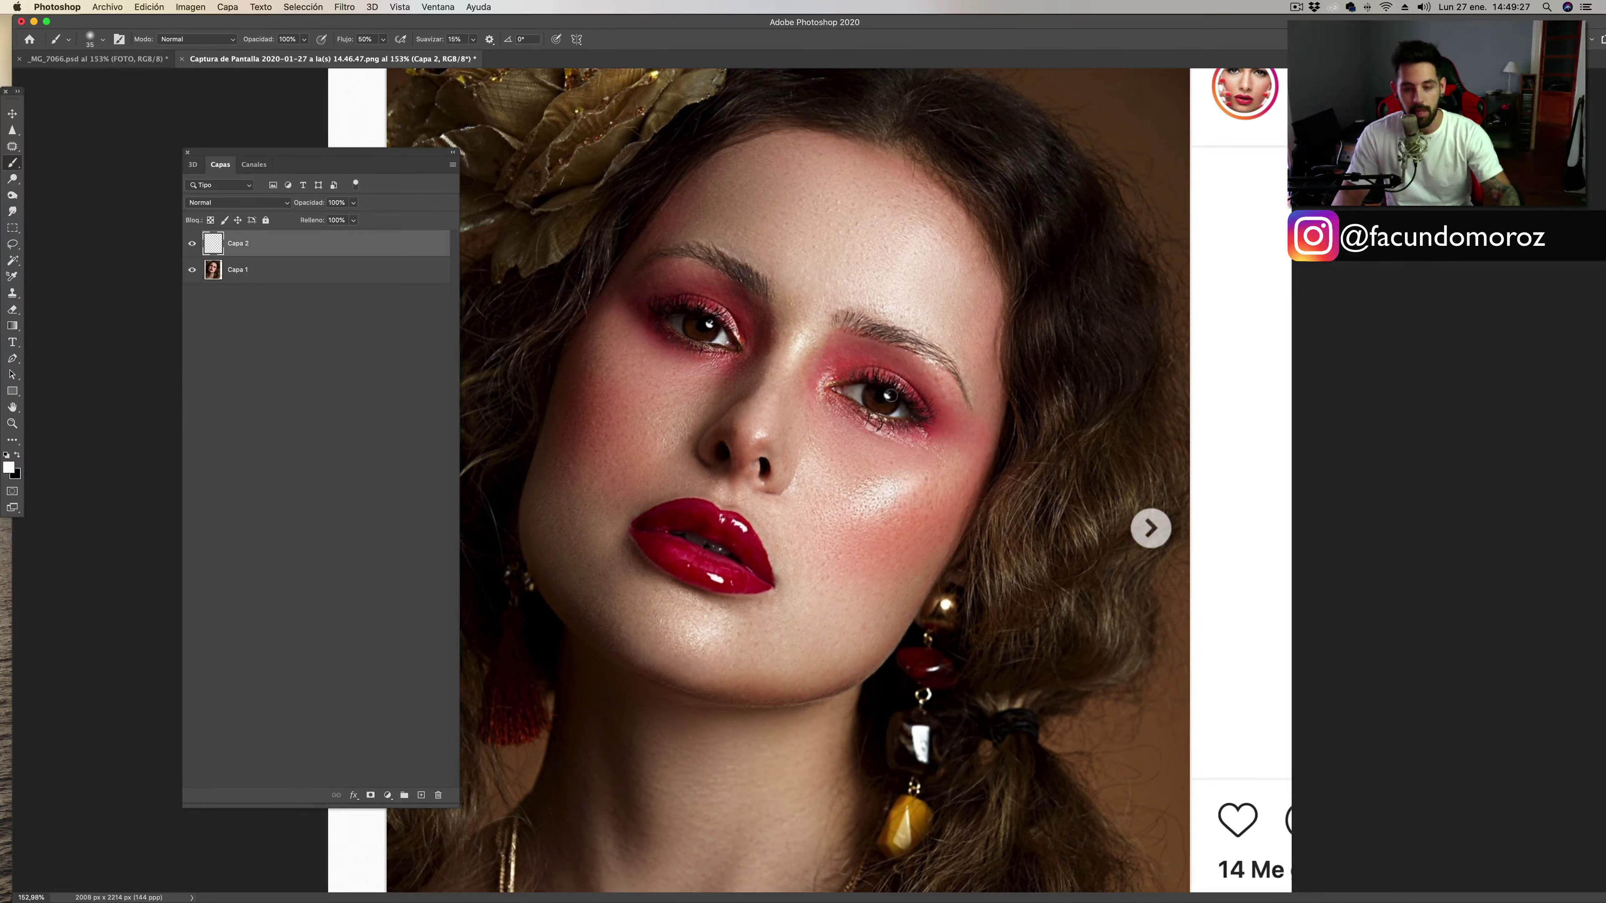
drag(891, 393, 894, 395)
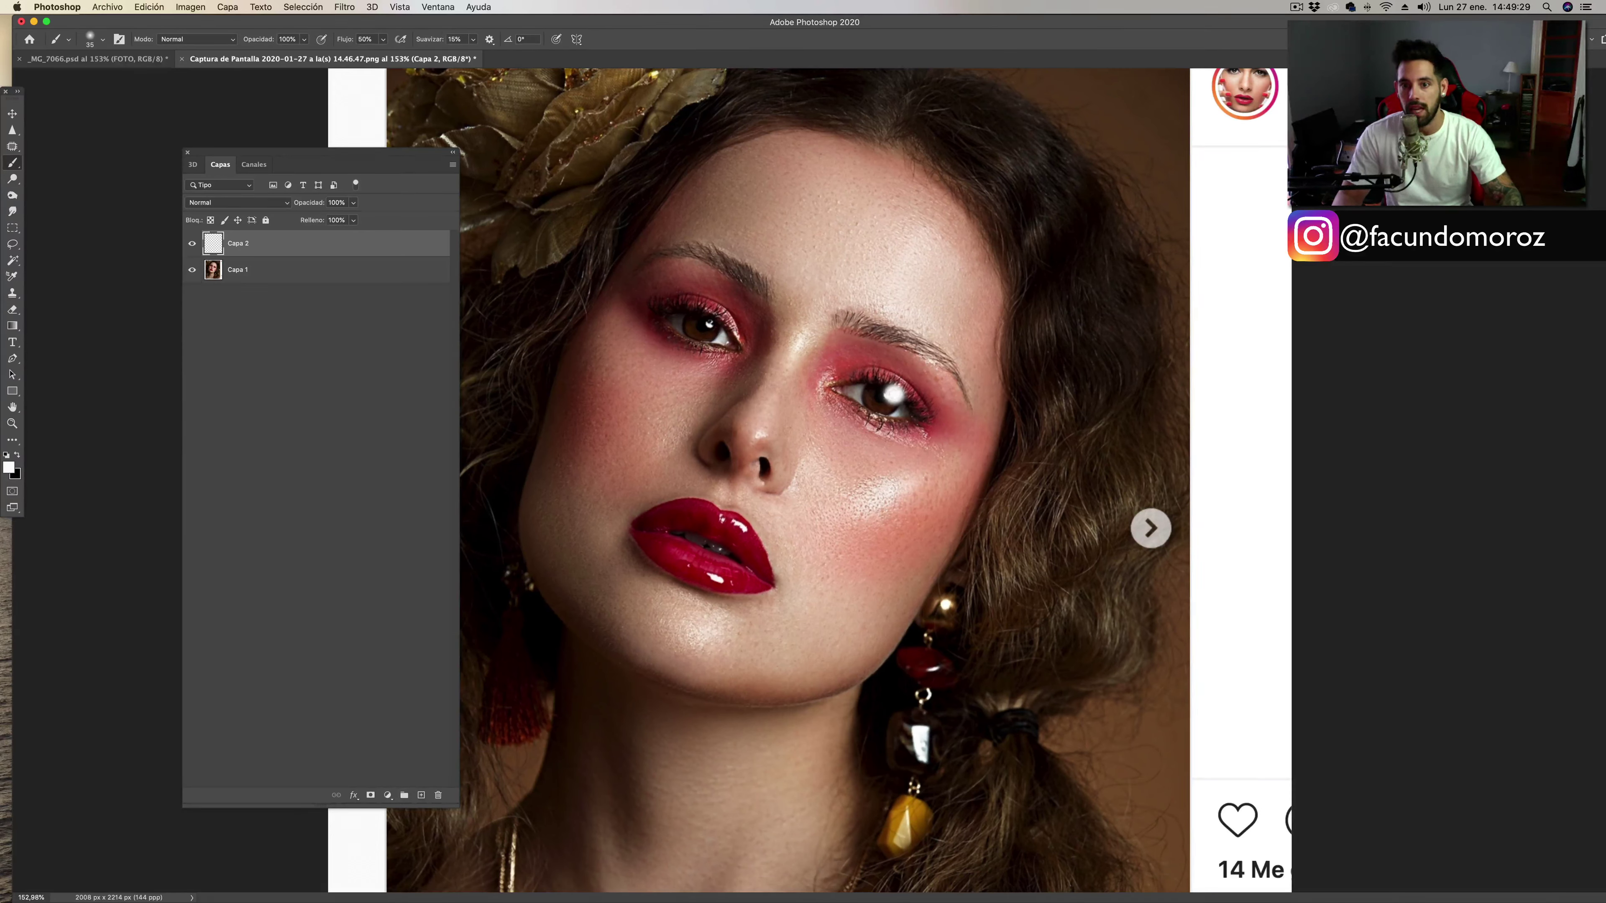
mouse_move(1140, 331)
mouse_down()
mouse_move(1018, 386)
mouse_move(1078, 394)
mouse_move(1024, 379)
mouse_move(1066, 373)
mouse_up()
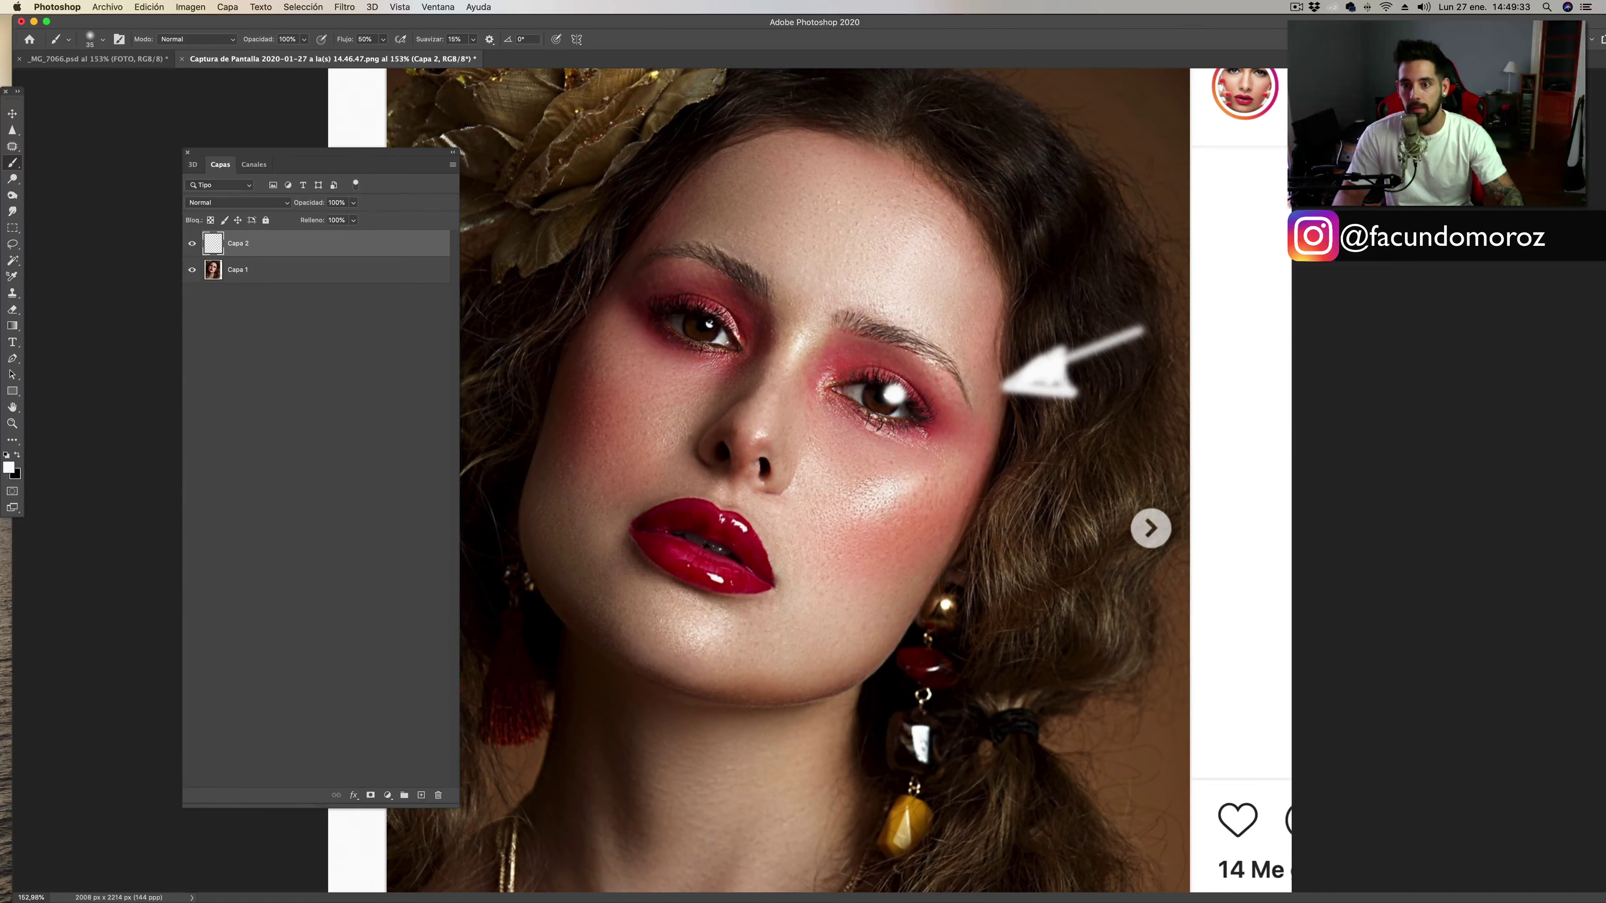
drag(708, 324, 911, 189)
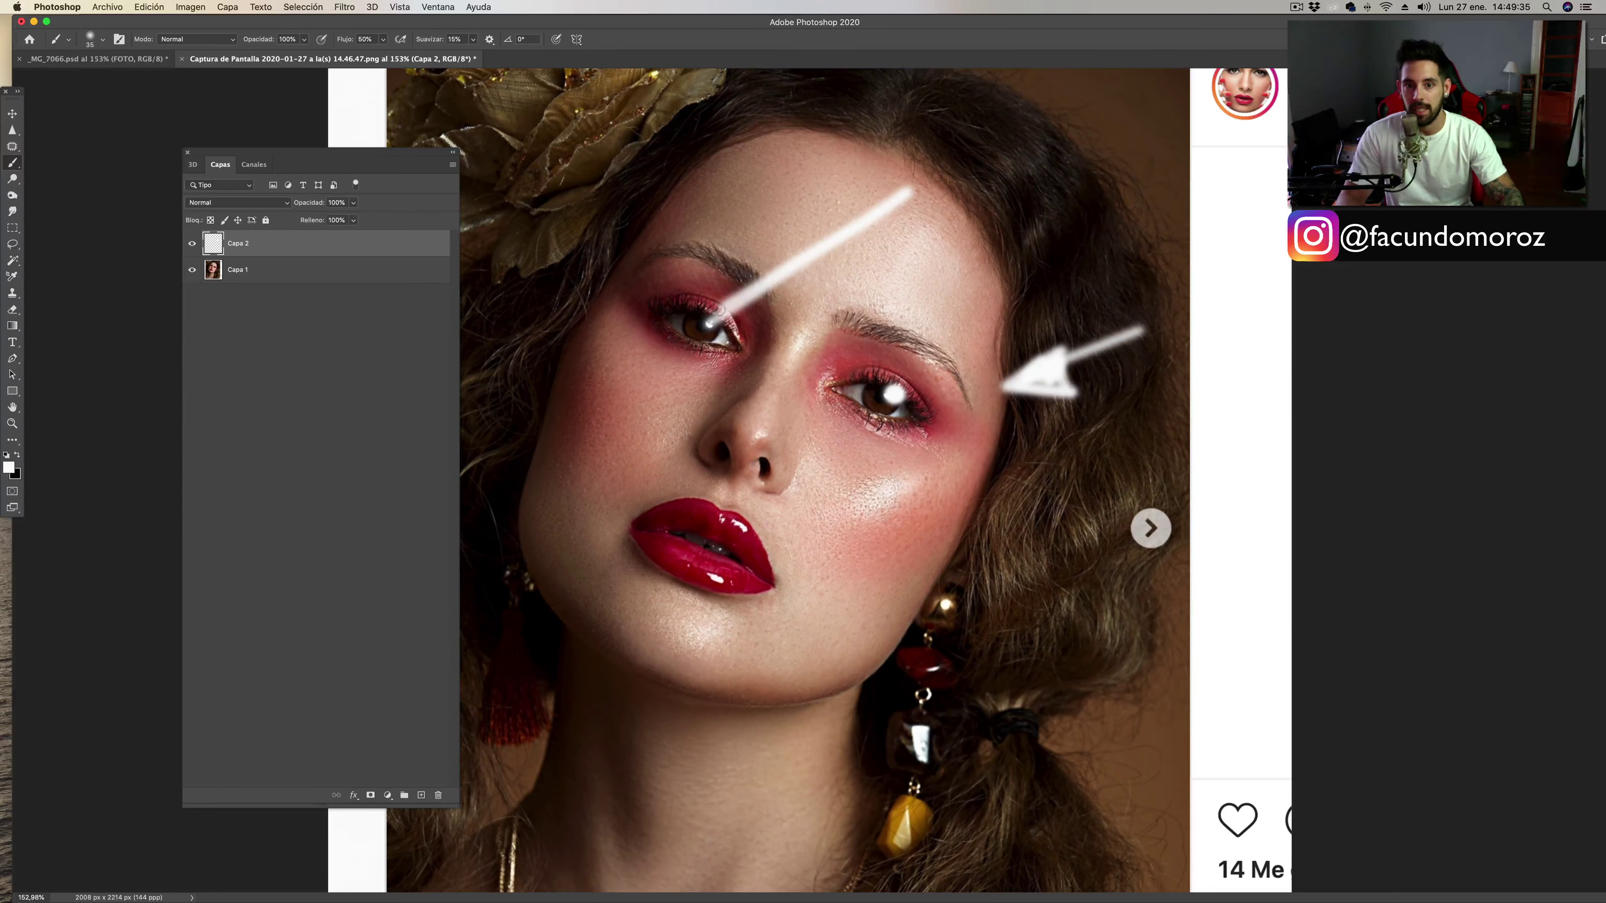
mouse_move(728, 298)
mouse_down()
mouse_move(711, 329)
mouse_move(734, 320)
mouse_up()
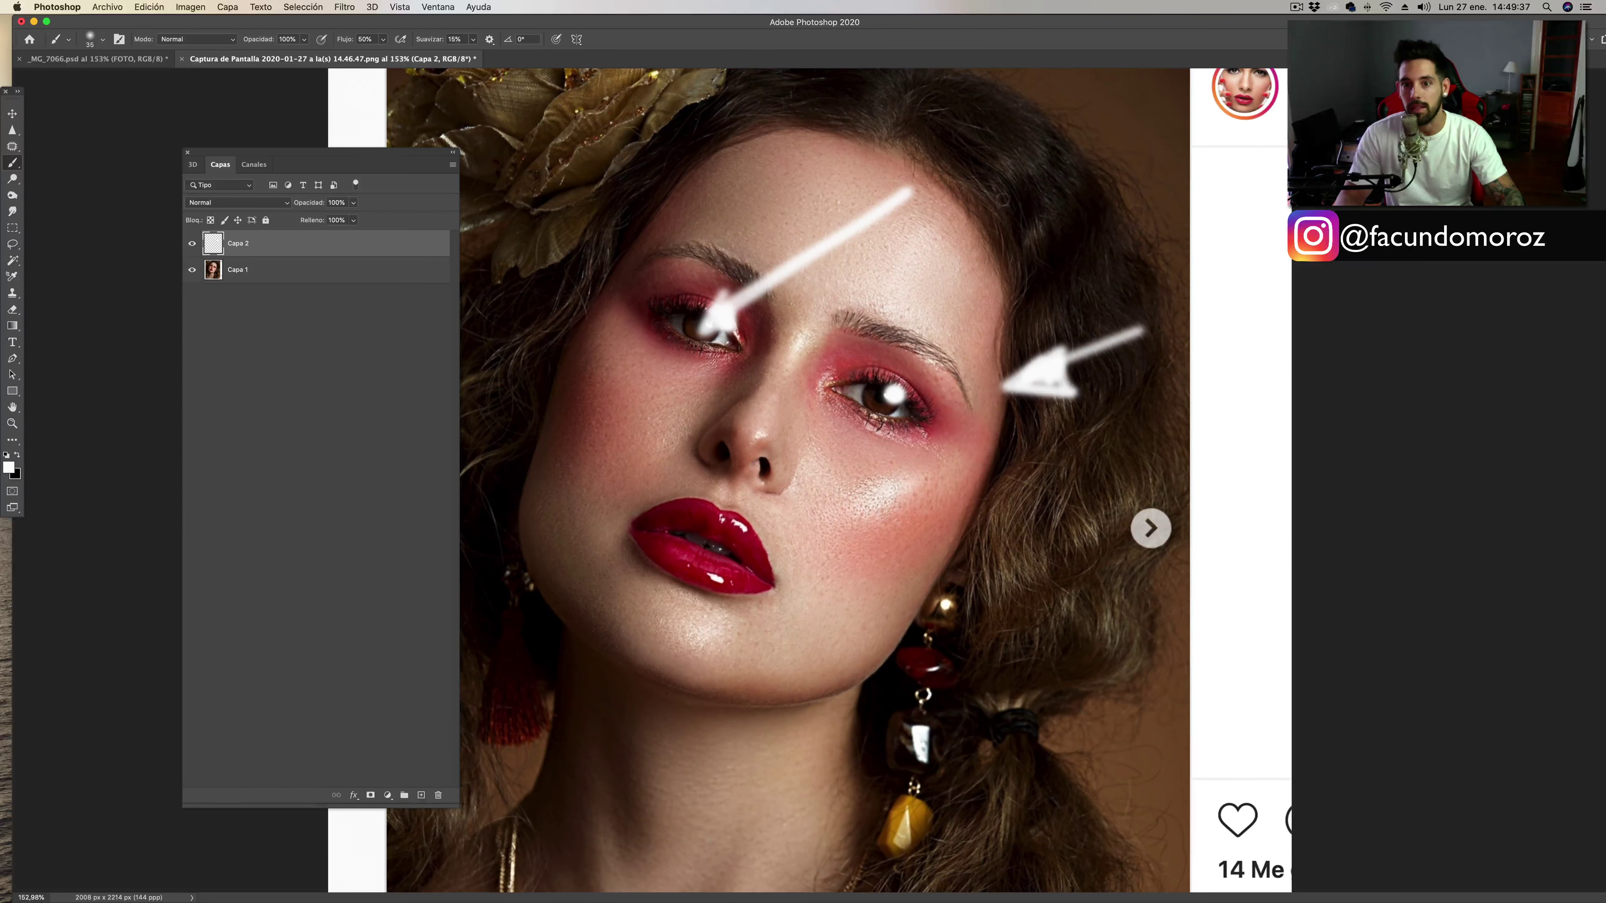
Raise the brush to 20% opacity and size 70, then faintly brighten the upper forehead.
key(2)
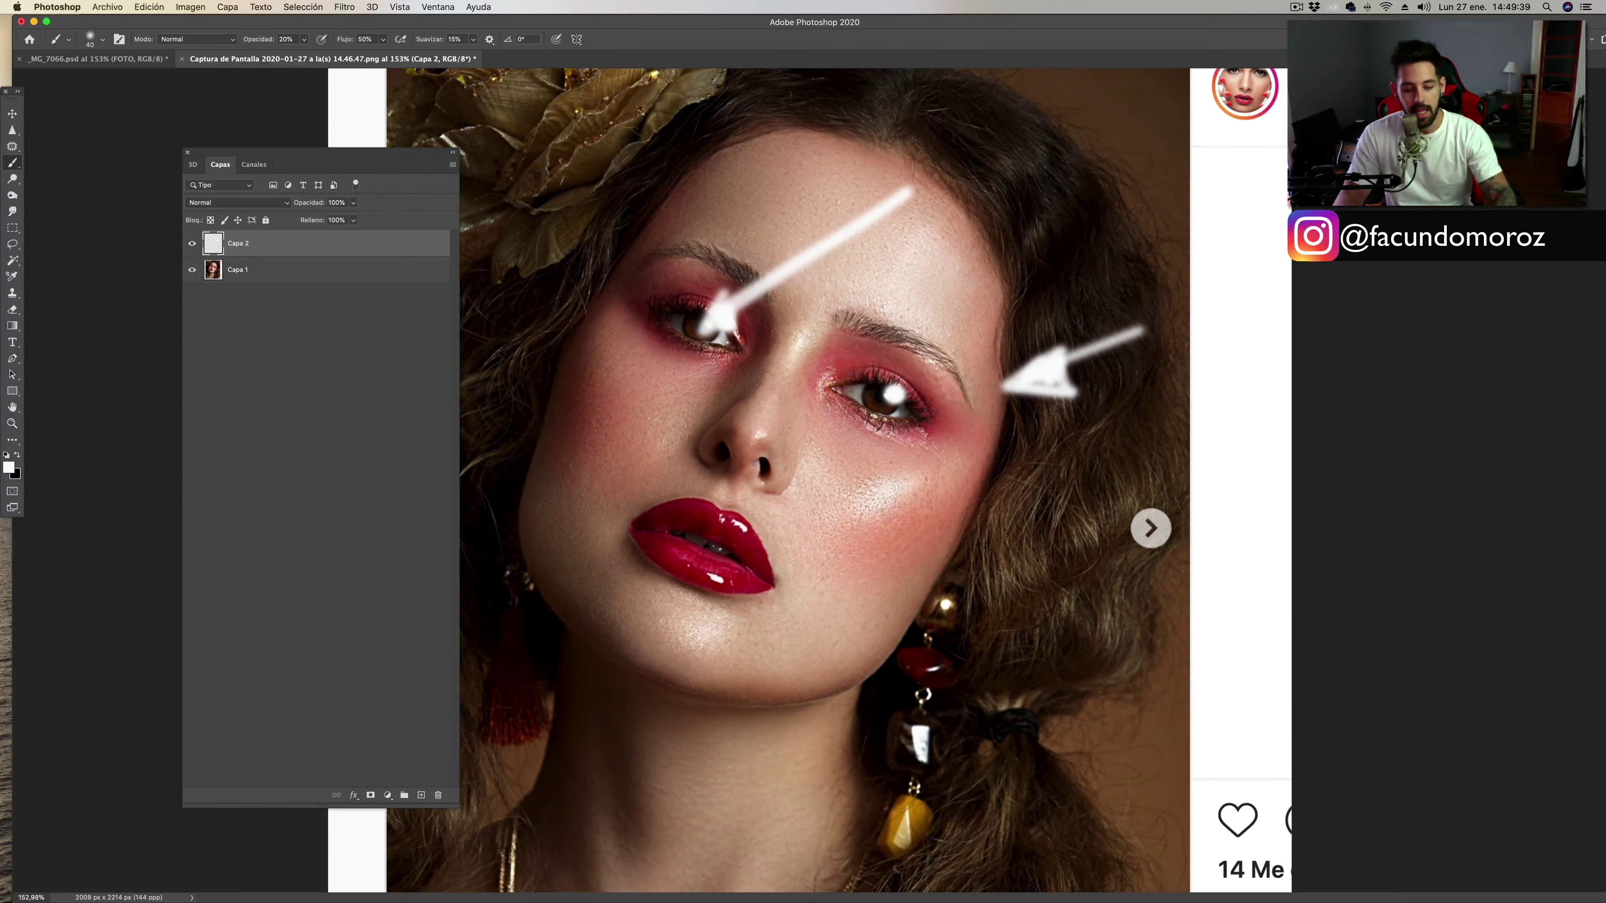
key(bracketright)
key(bracketright)
key(bracketright)
key(bracketright)
key(bracketright)
key(bracketright)
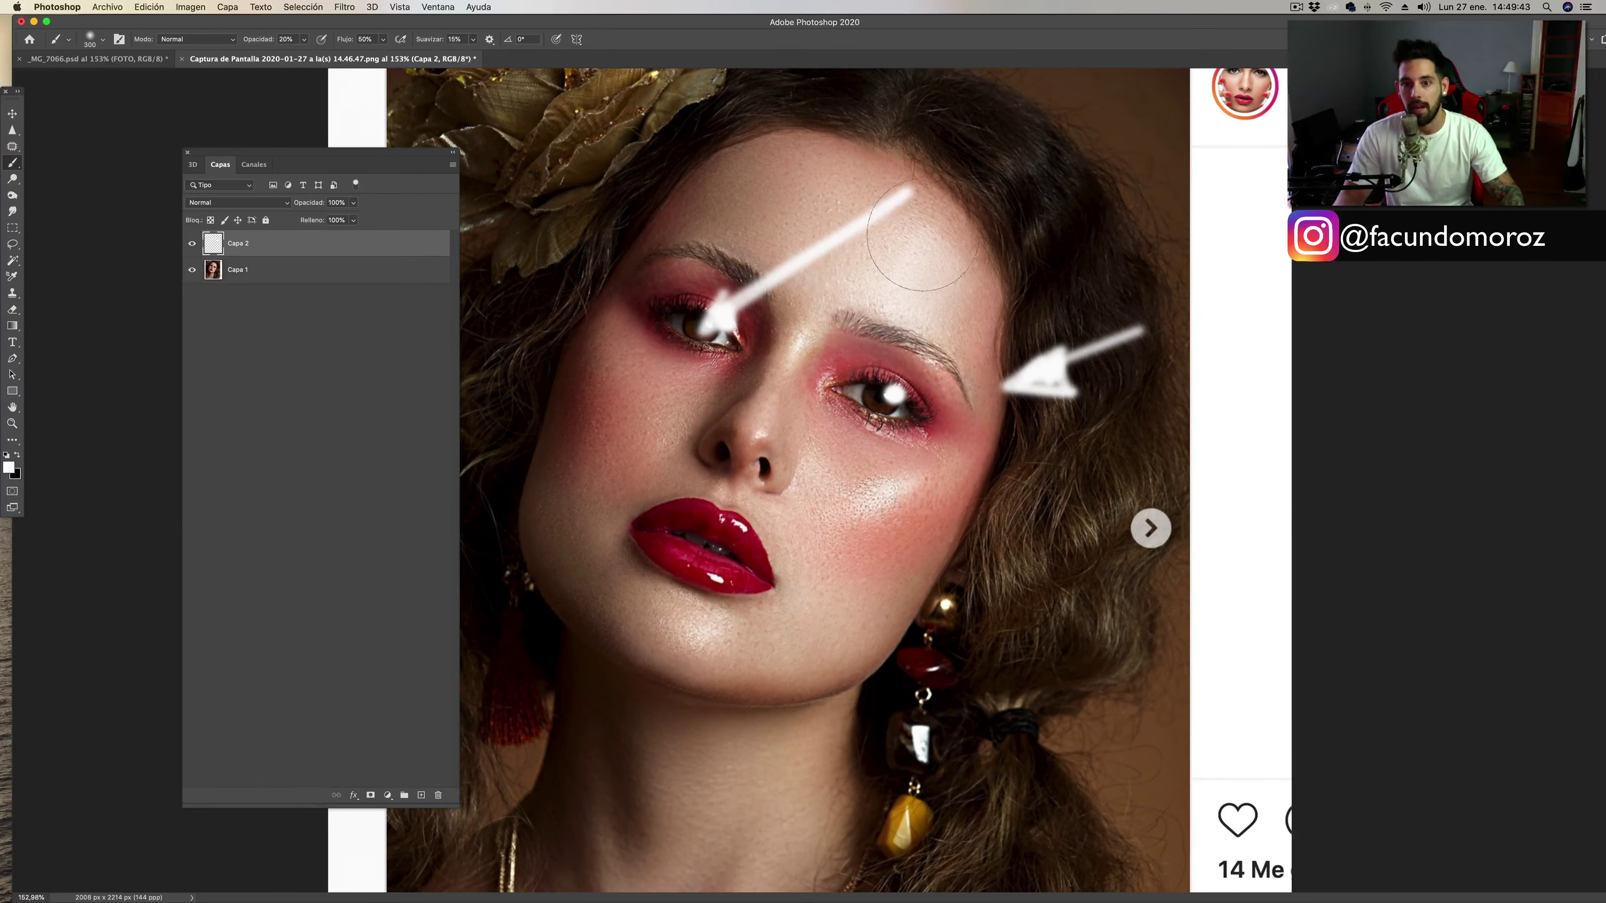
mouse_move(961, 215)
mouse_down()
mouse_move(882, 285)
mouse_move(728, 259)
mouse_up()
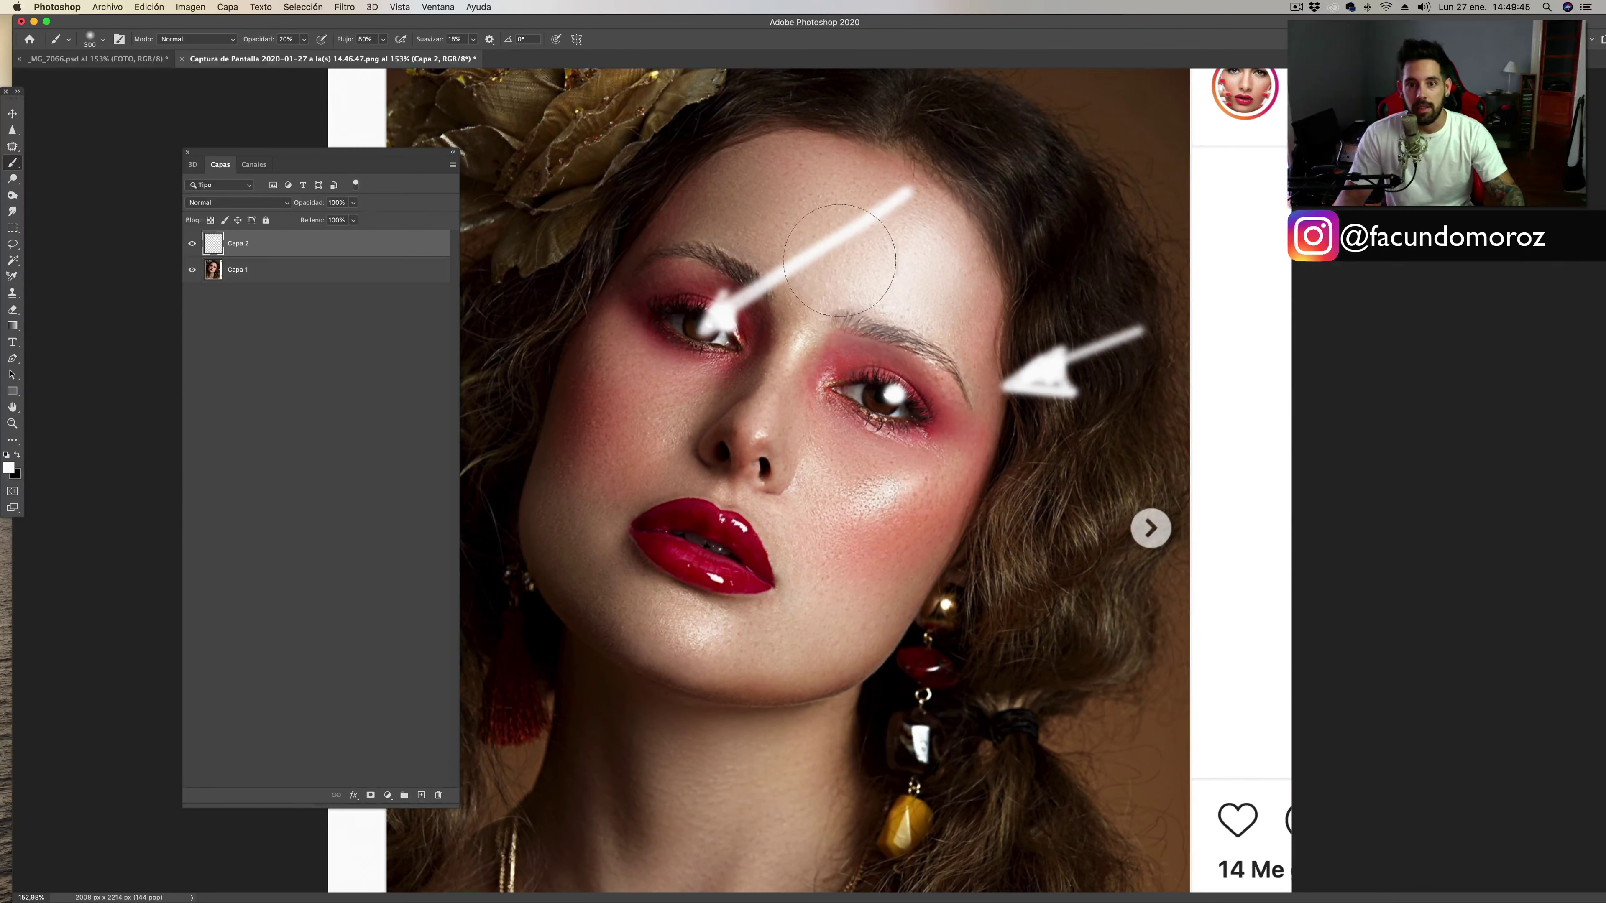
key(bracketleft)
key(bracketleft)
key(bracketleft)
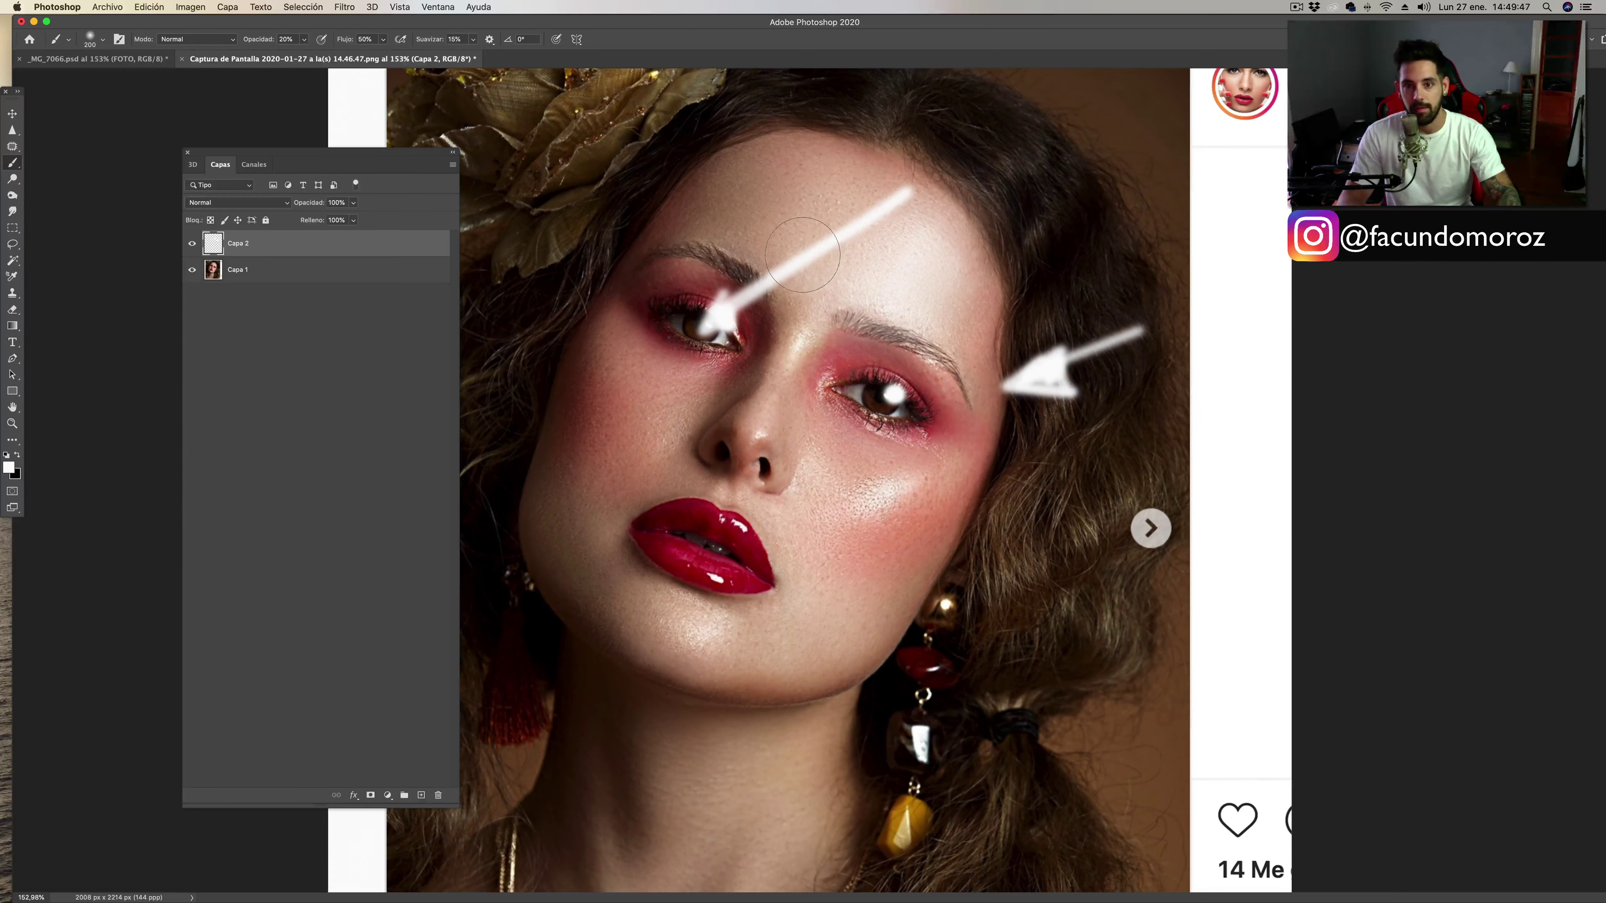
Set foreground to c0c0c0, swap to black at 10% opacity, and darken the forehead near the brow.
click(8, 467)
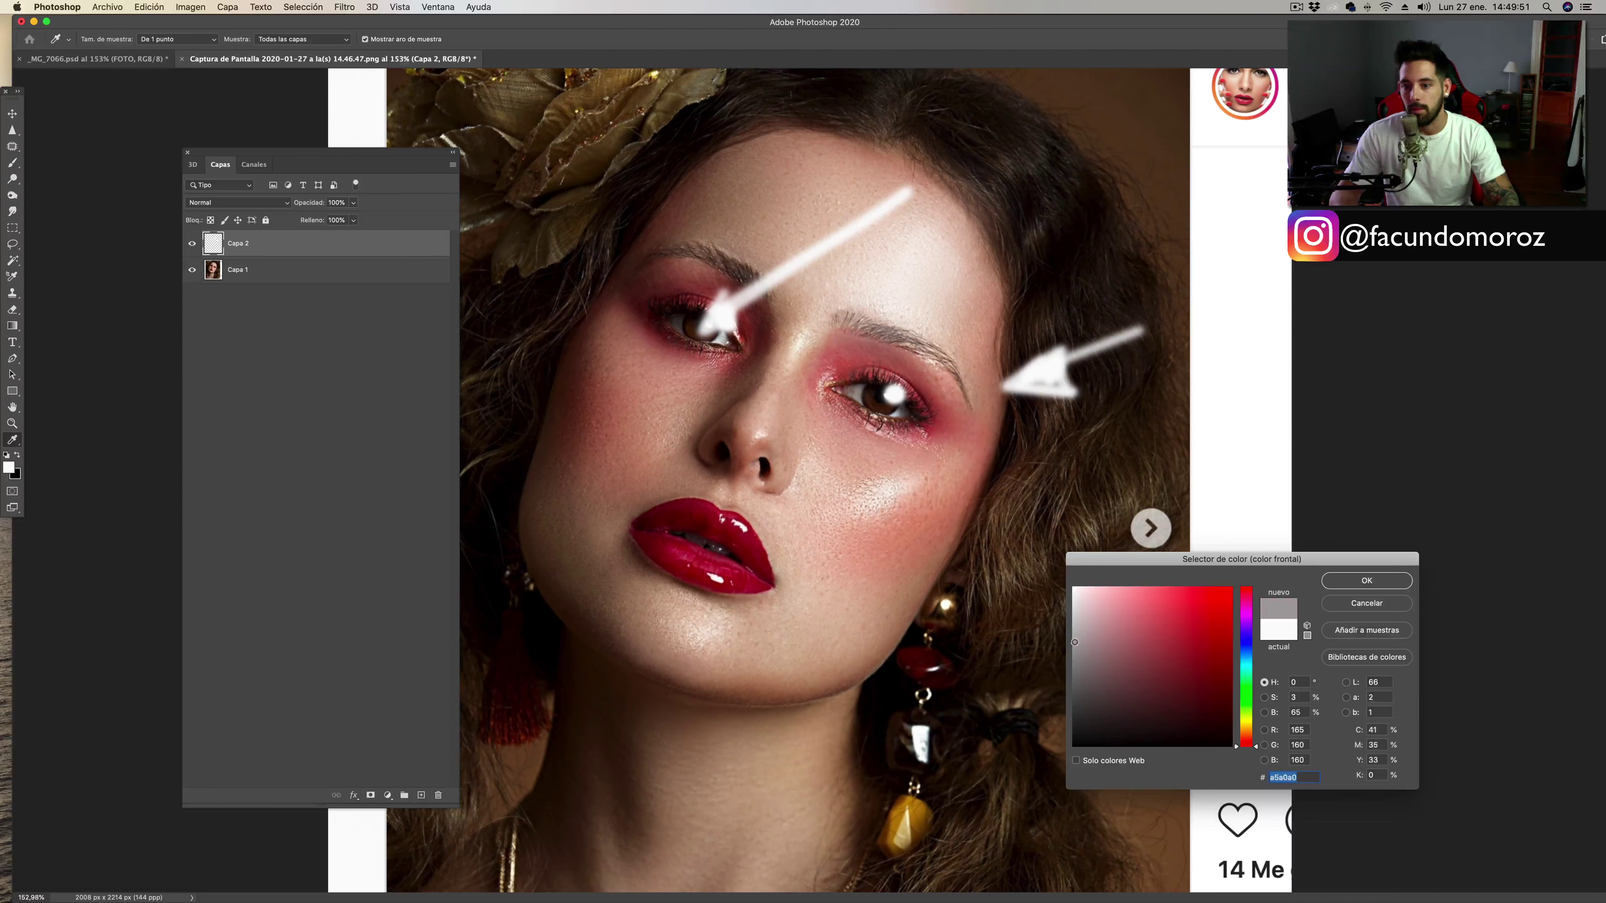
text(c0c0c0)
click(1330, 585)
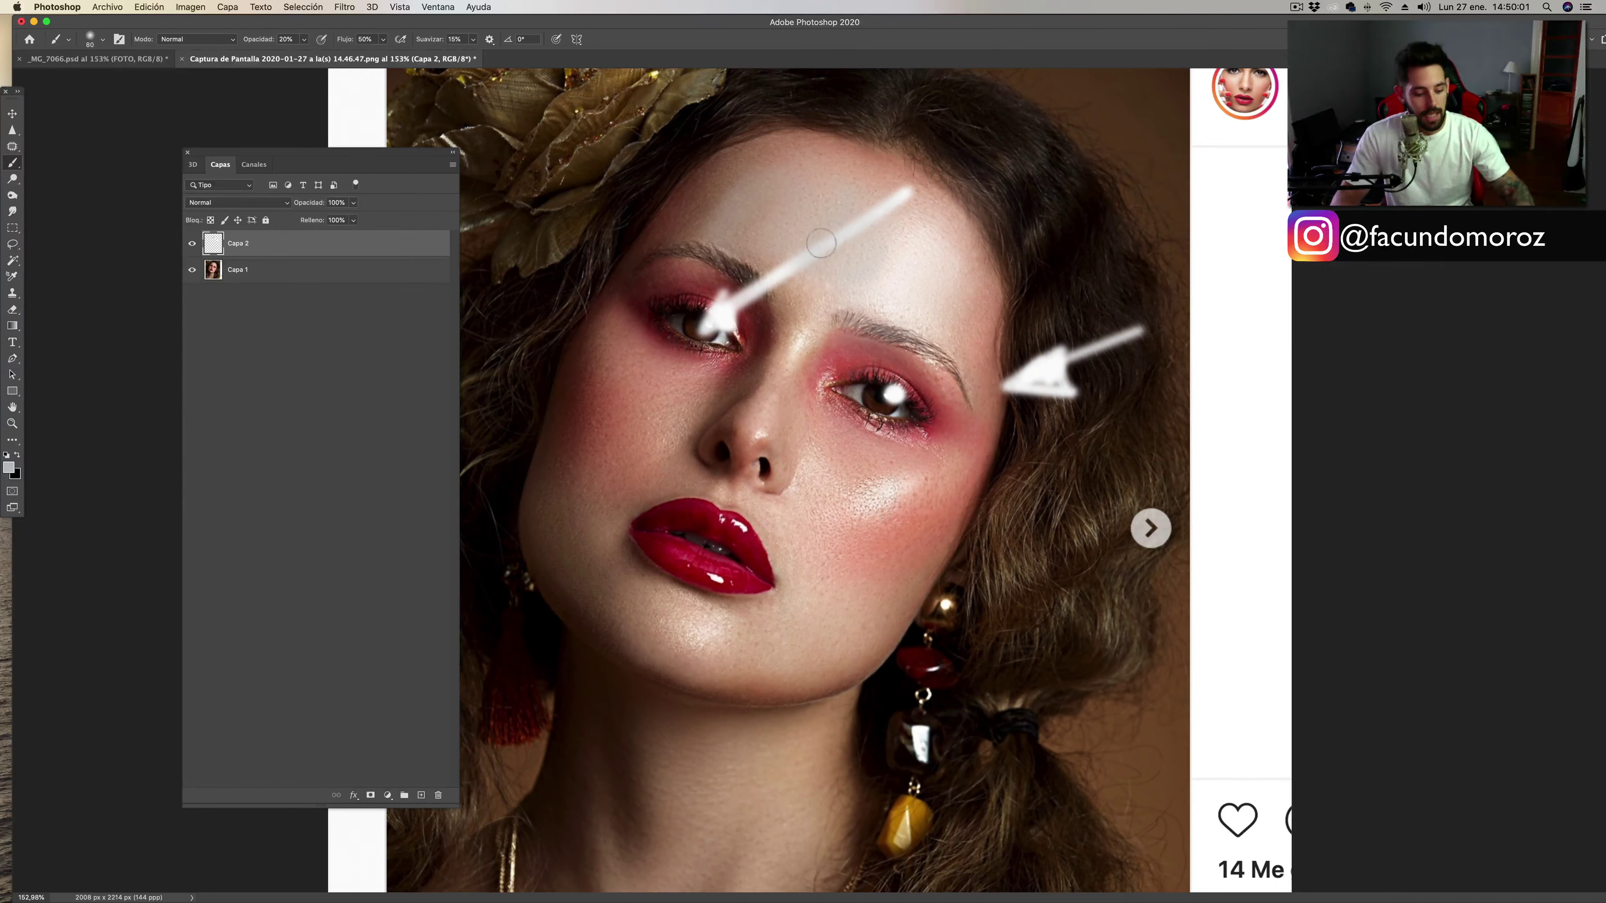
key(x)
key(1)
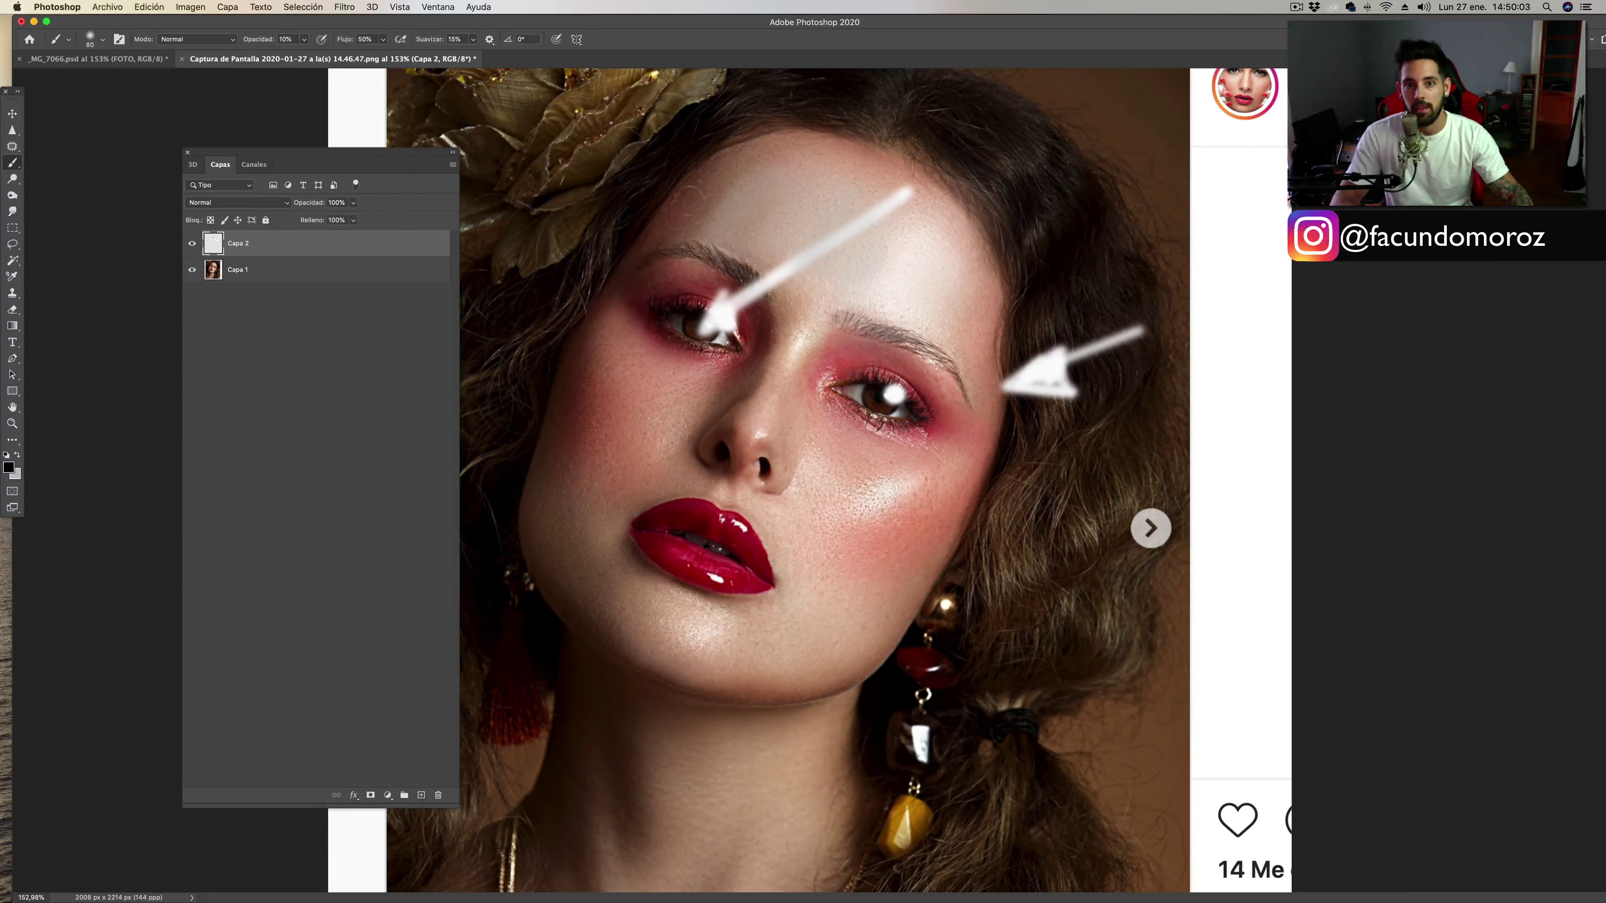
mouse_move(715, 178)
mouse_down()
mouse_move(797, 215)
mouse_move(836, 190)
mouse_up()
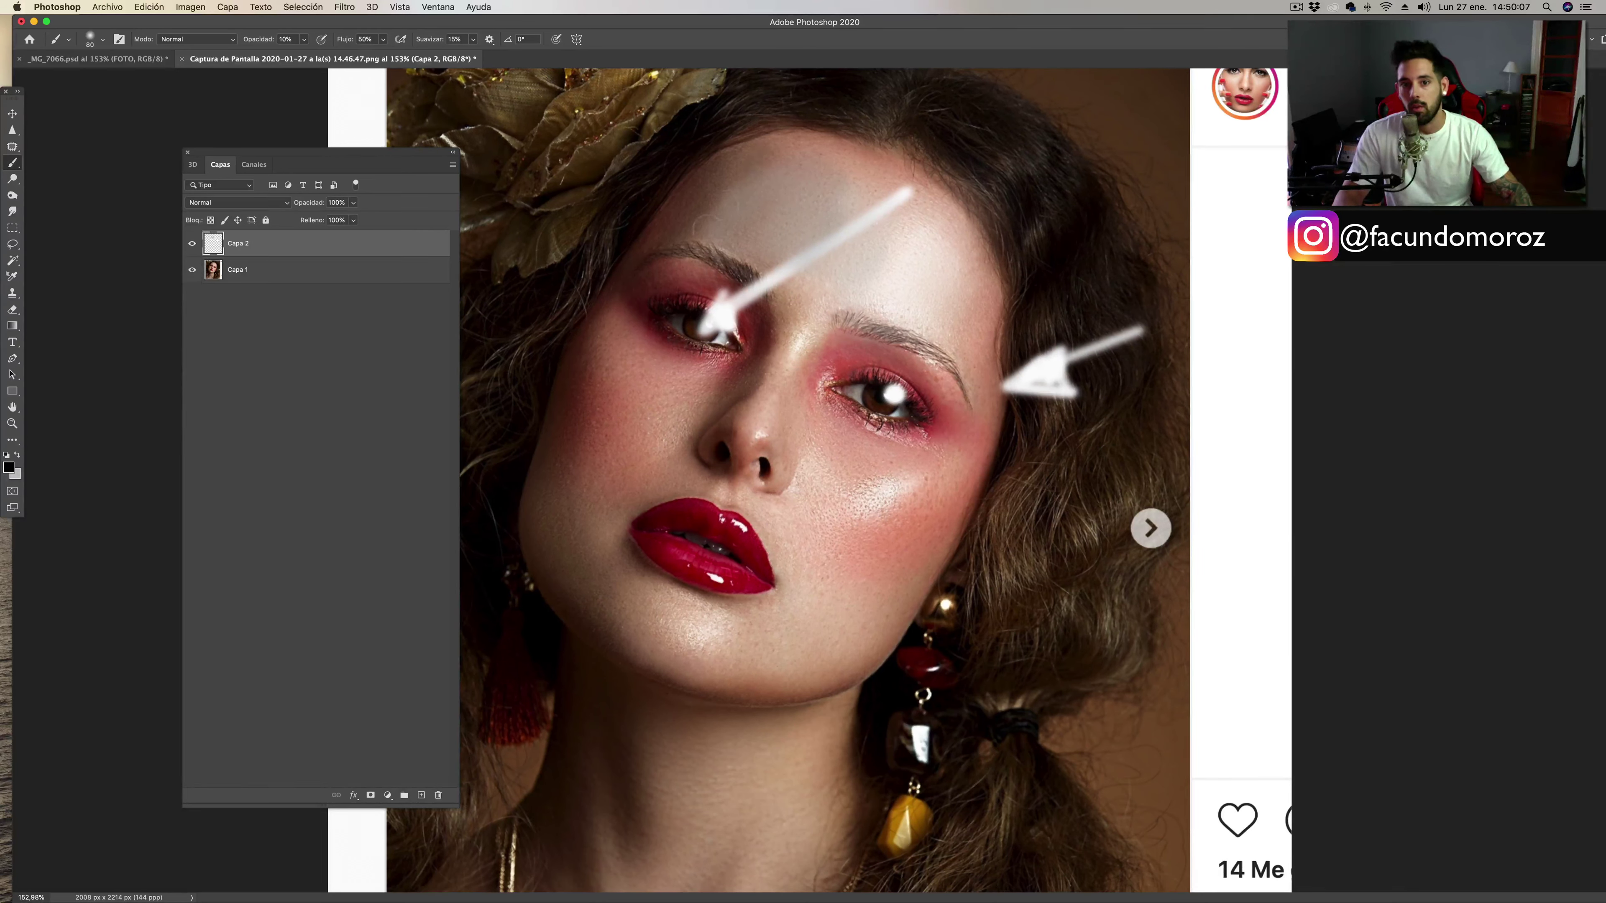
mouse_move(705, 223)
mouse_down()
mouse_move(688, 183)
mouse_move(794, 190)
mouse_up()
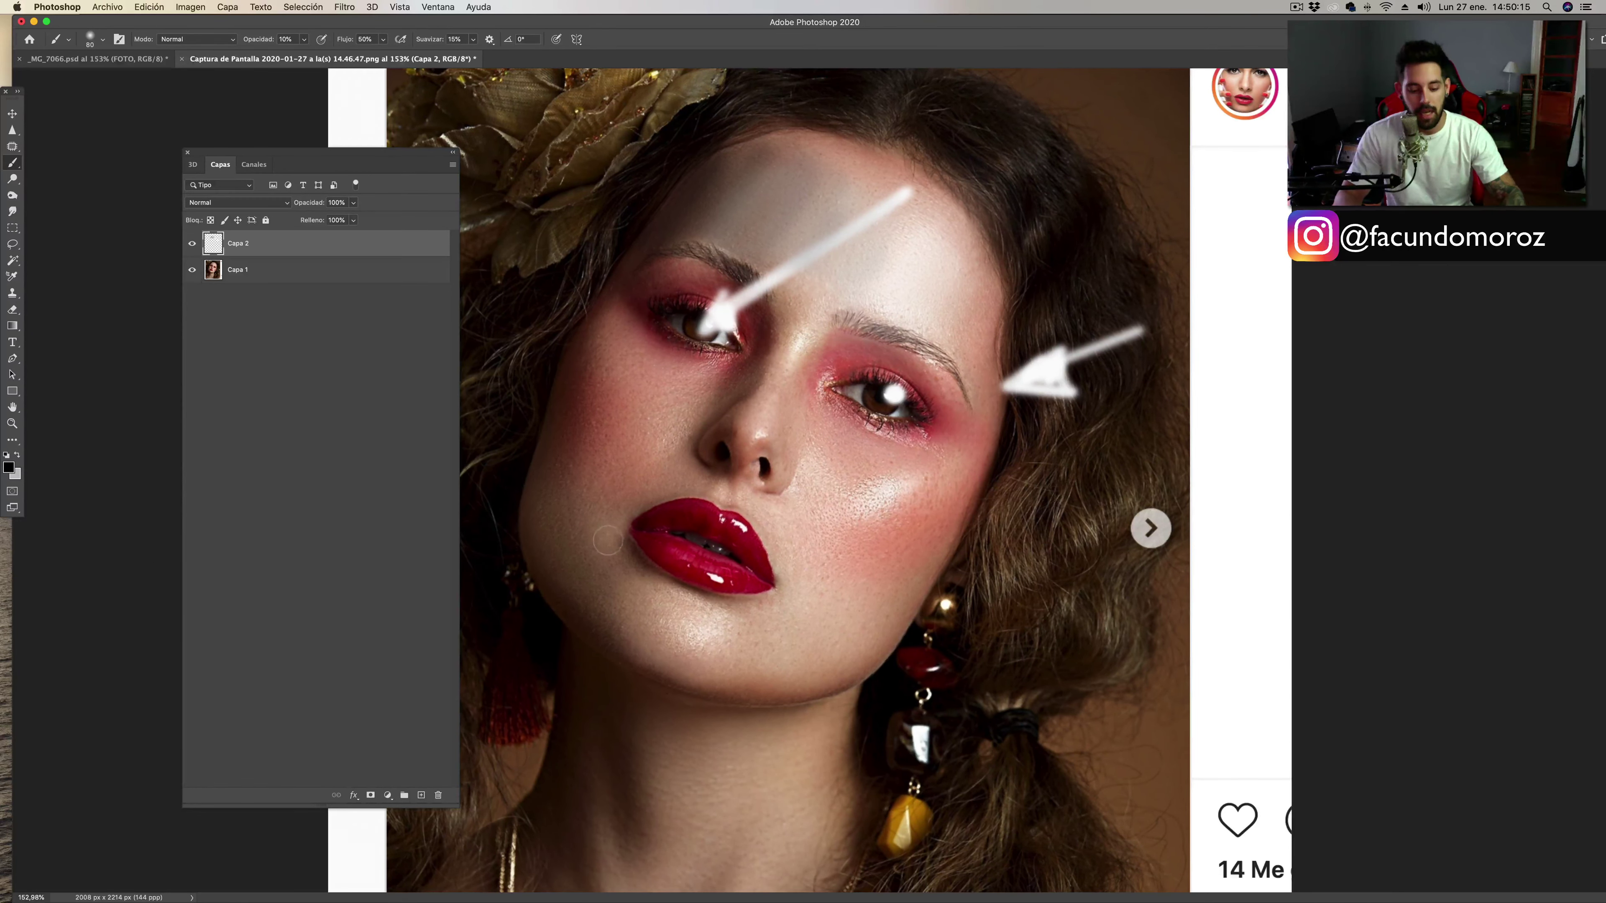
Sample the red of the lips and set the brush size to 25.
key(i)
click(688, 563)
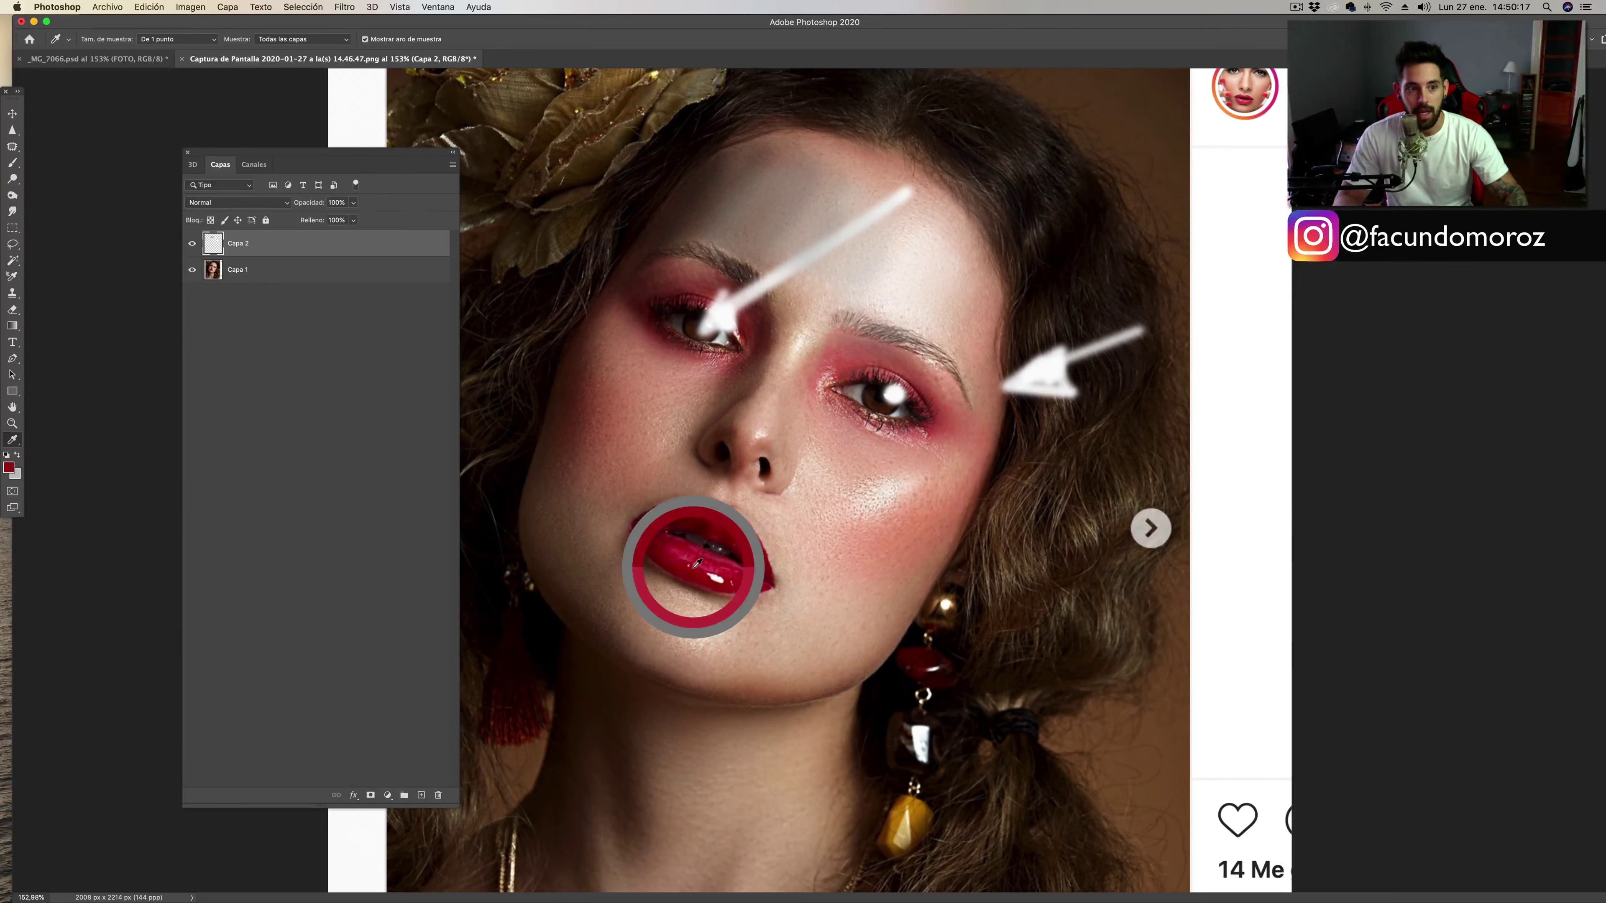
key(b)
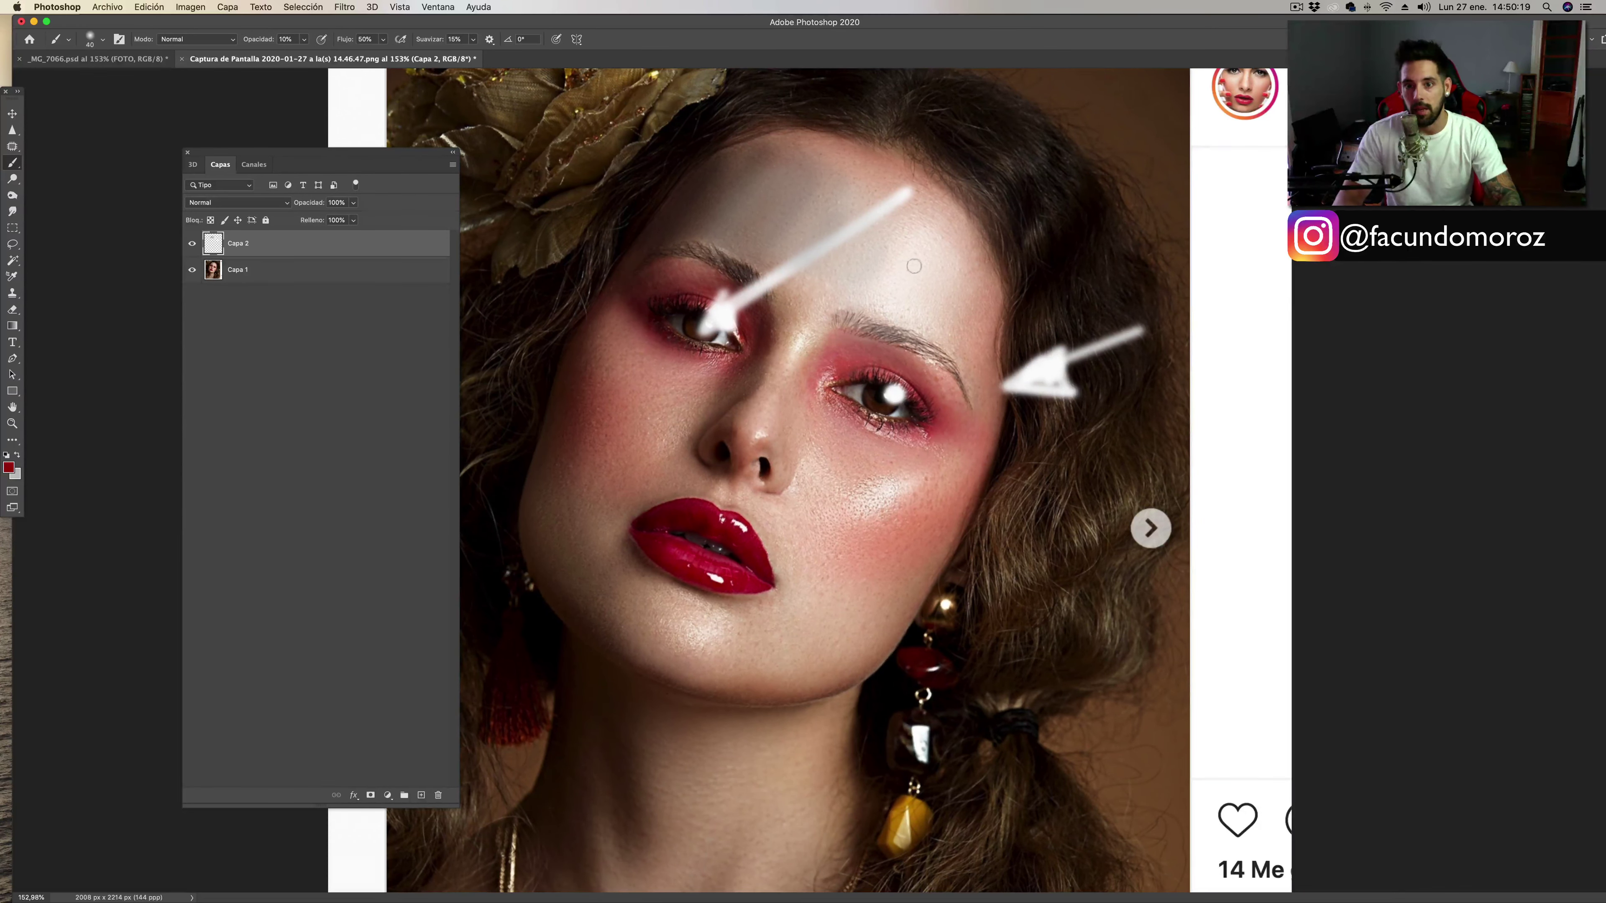
key(bracketleft)
key(bracketleft)
key(bracketleft)
Paint red strokes, a circle and an arrow on the forehead, then delete the annotation layer.
drag(912, 232, 922, 286)
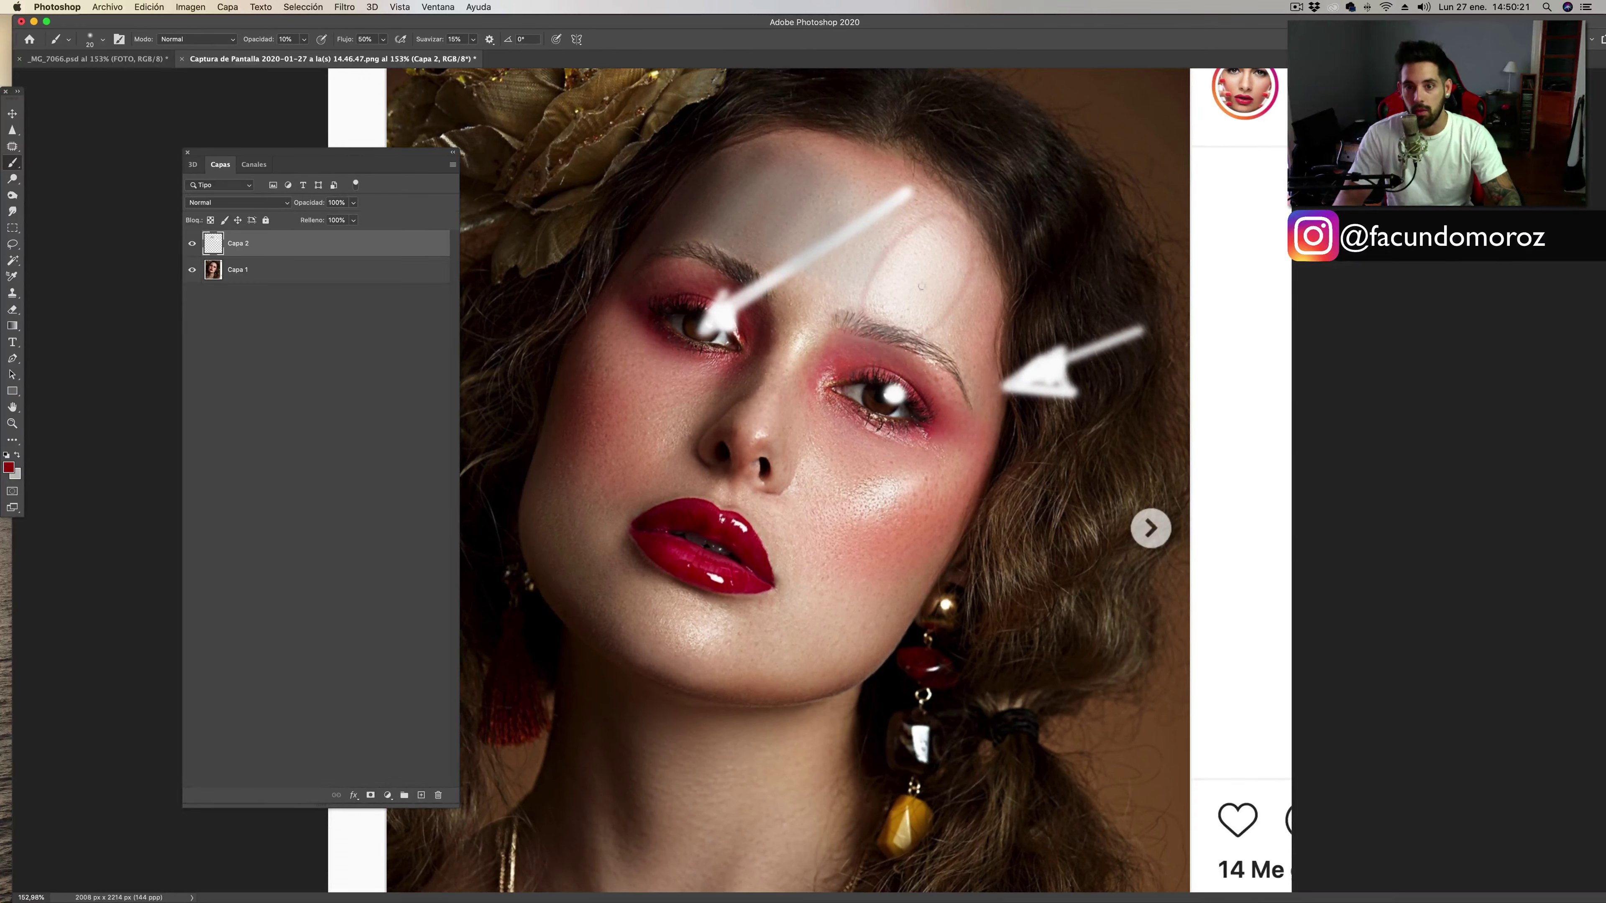
drag(908, 232, 913, 232)
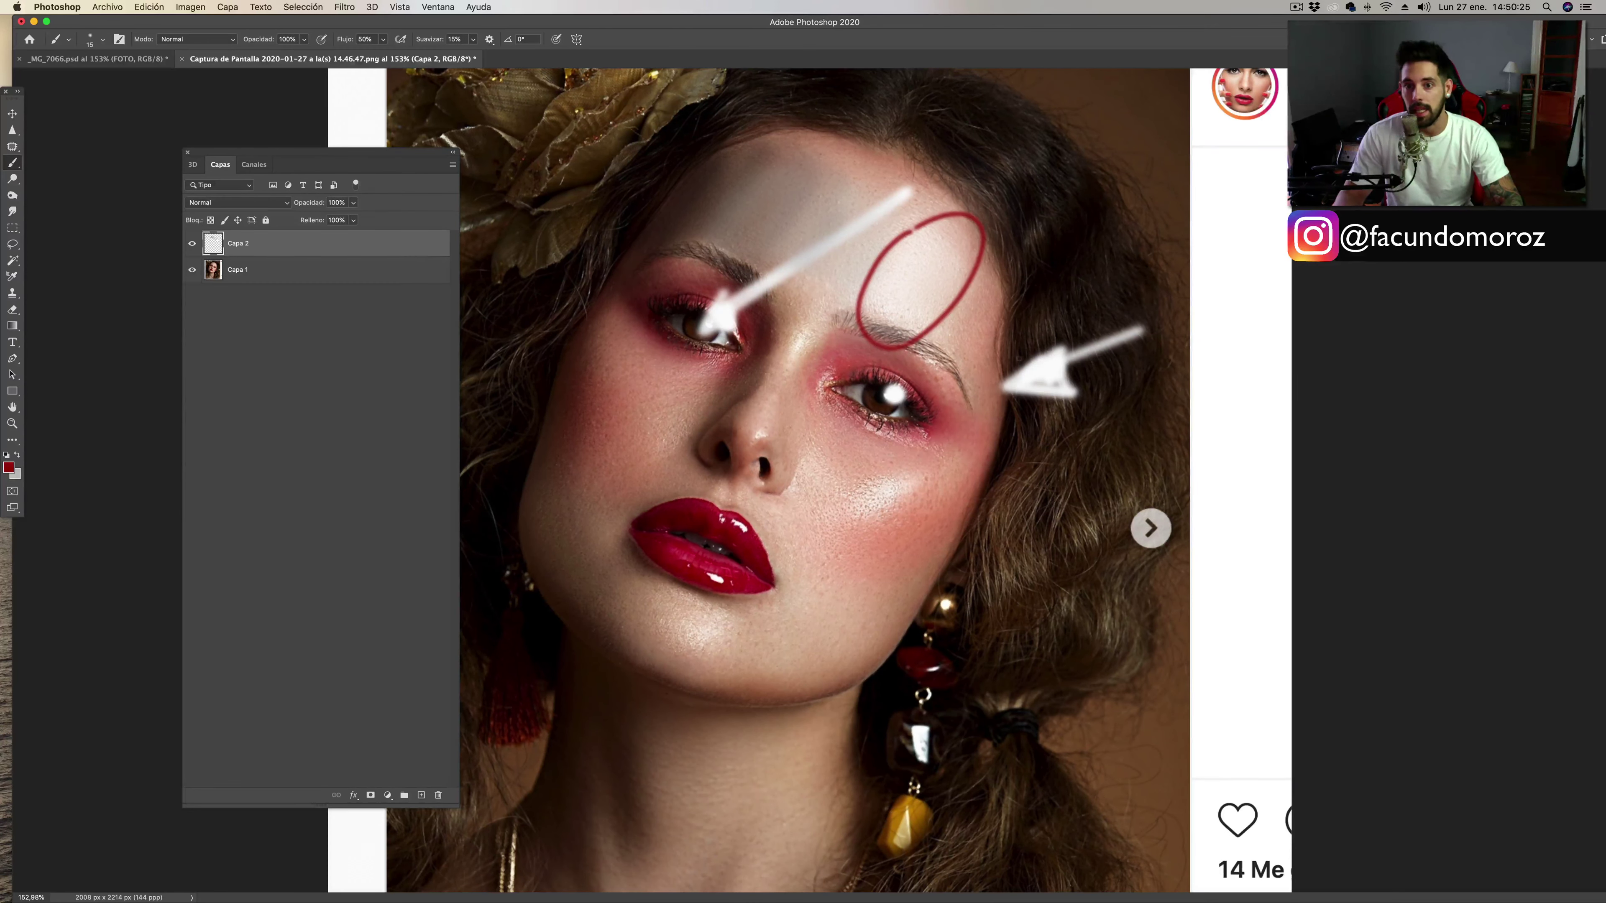
mouse_move(880, 254)
mouse_down()
mouse_move(733, 231)
mouse_move(743, 242)
mouse_up()
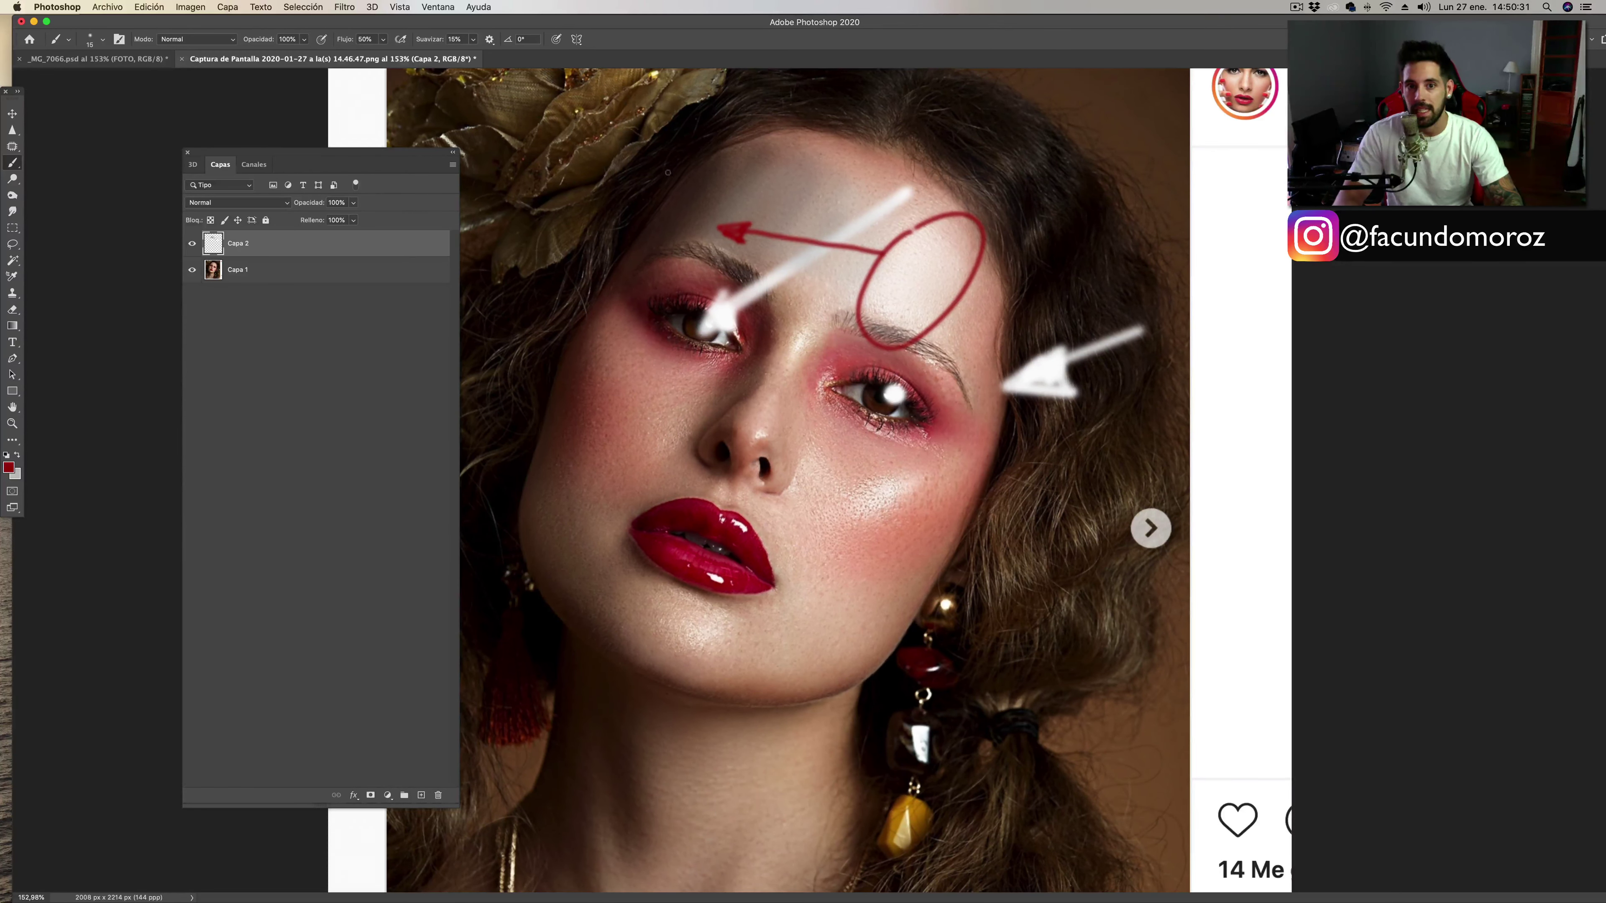
drag(658, 239, 720, 187)
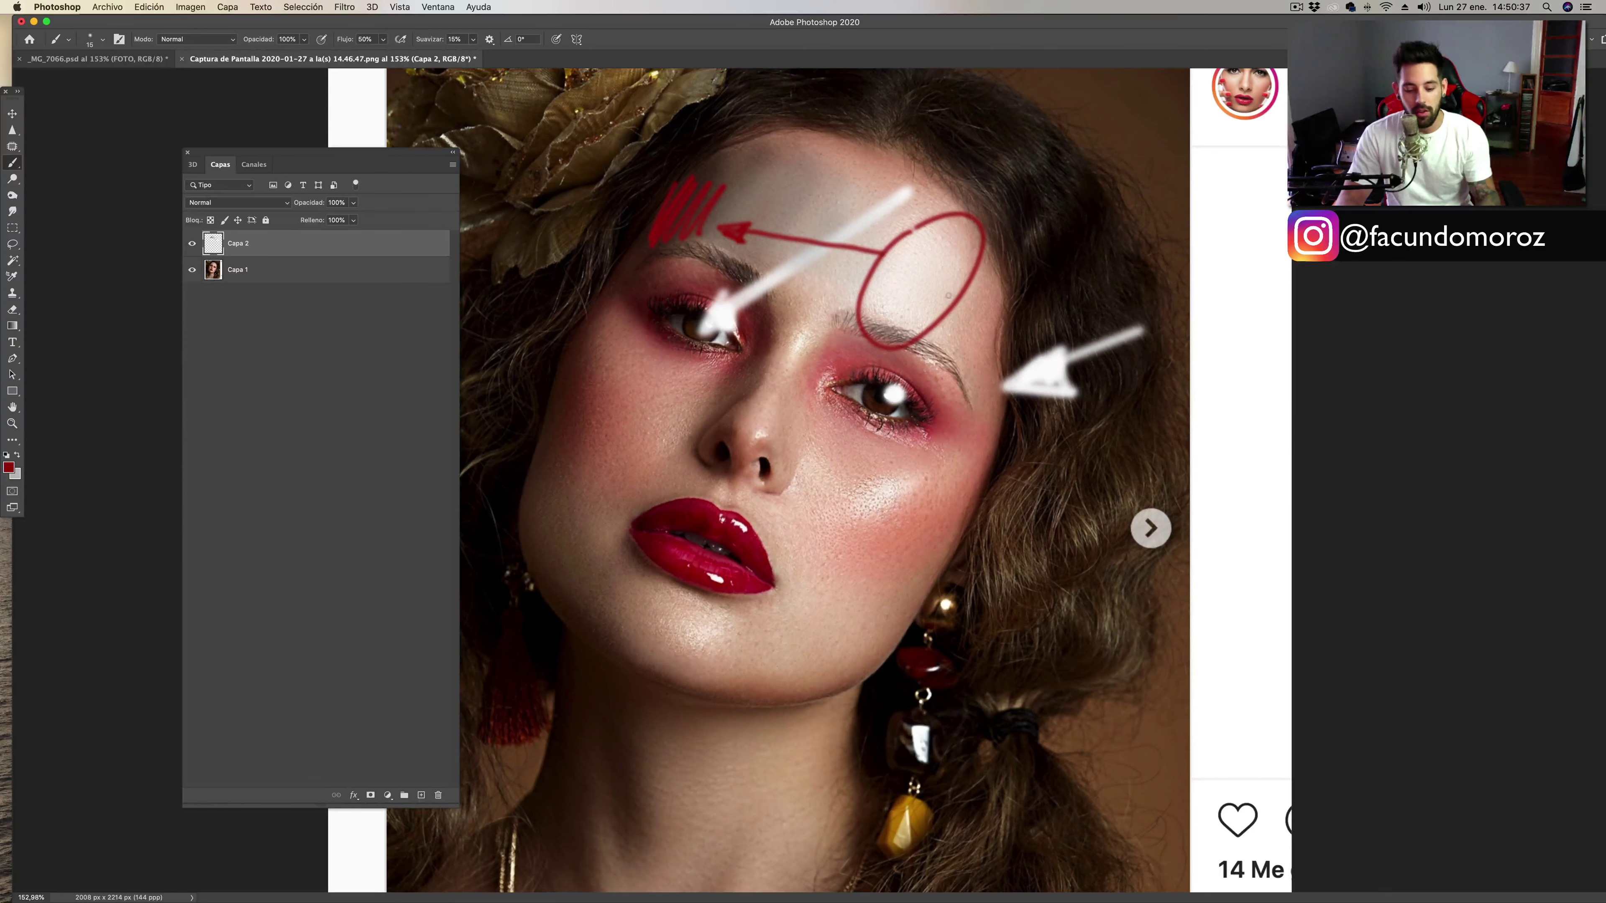
key(F12)
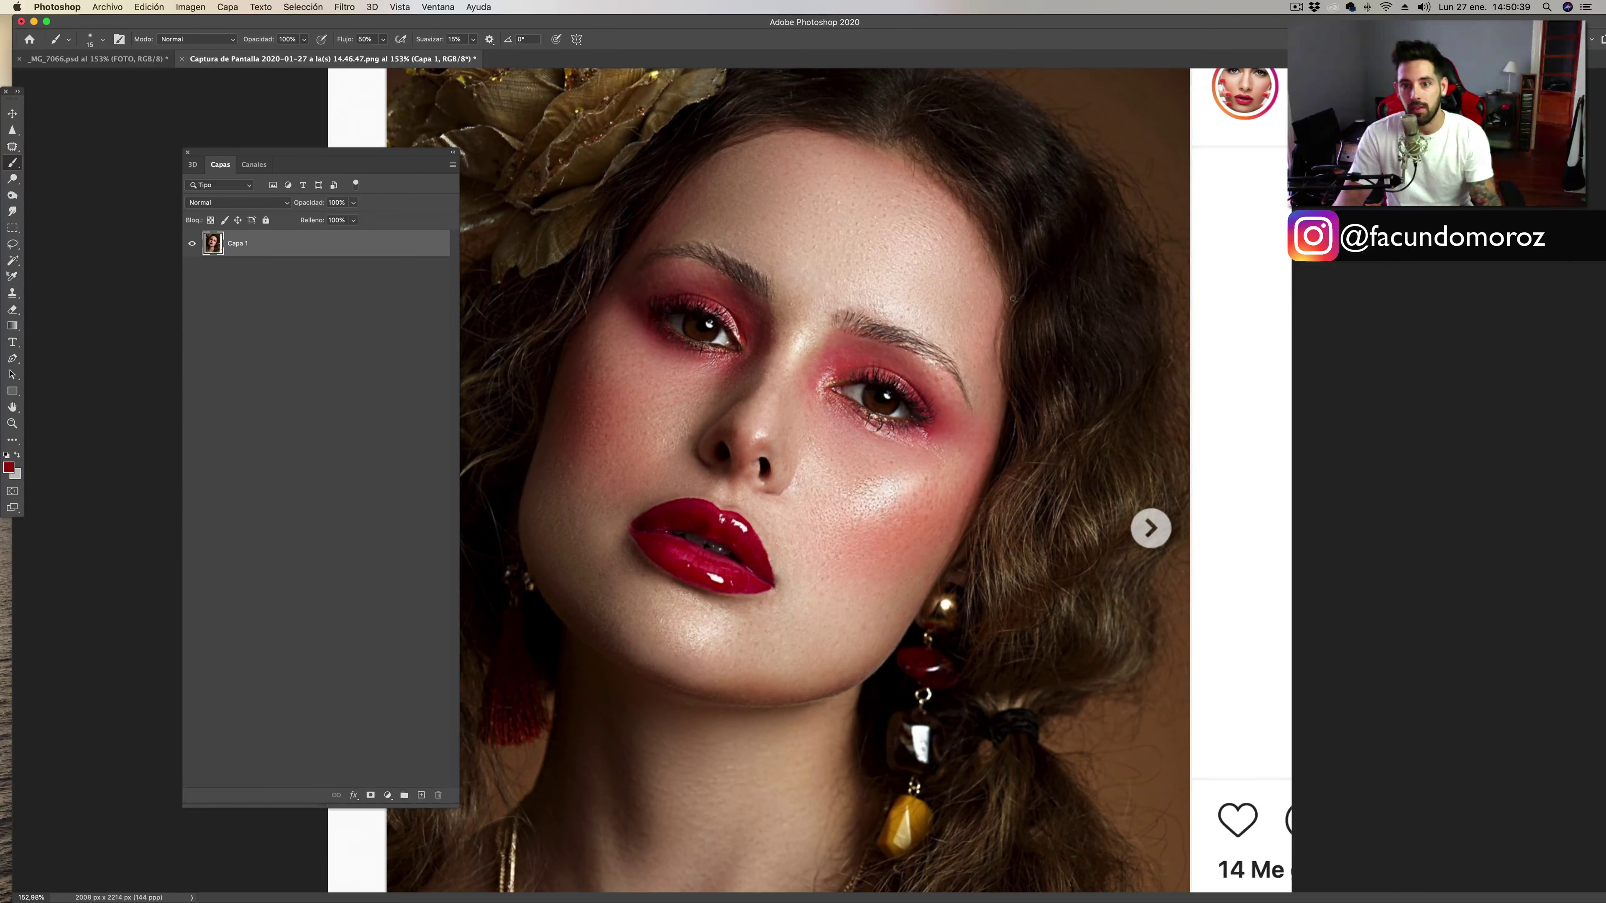
Undo trial red strokes, then draw a red outline spanning the forehead and eyes.
drag(913, 240, 889, 286)
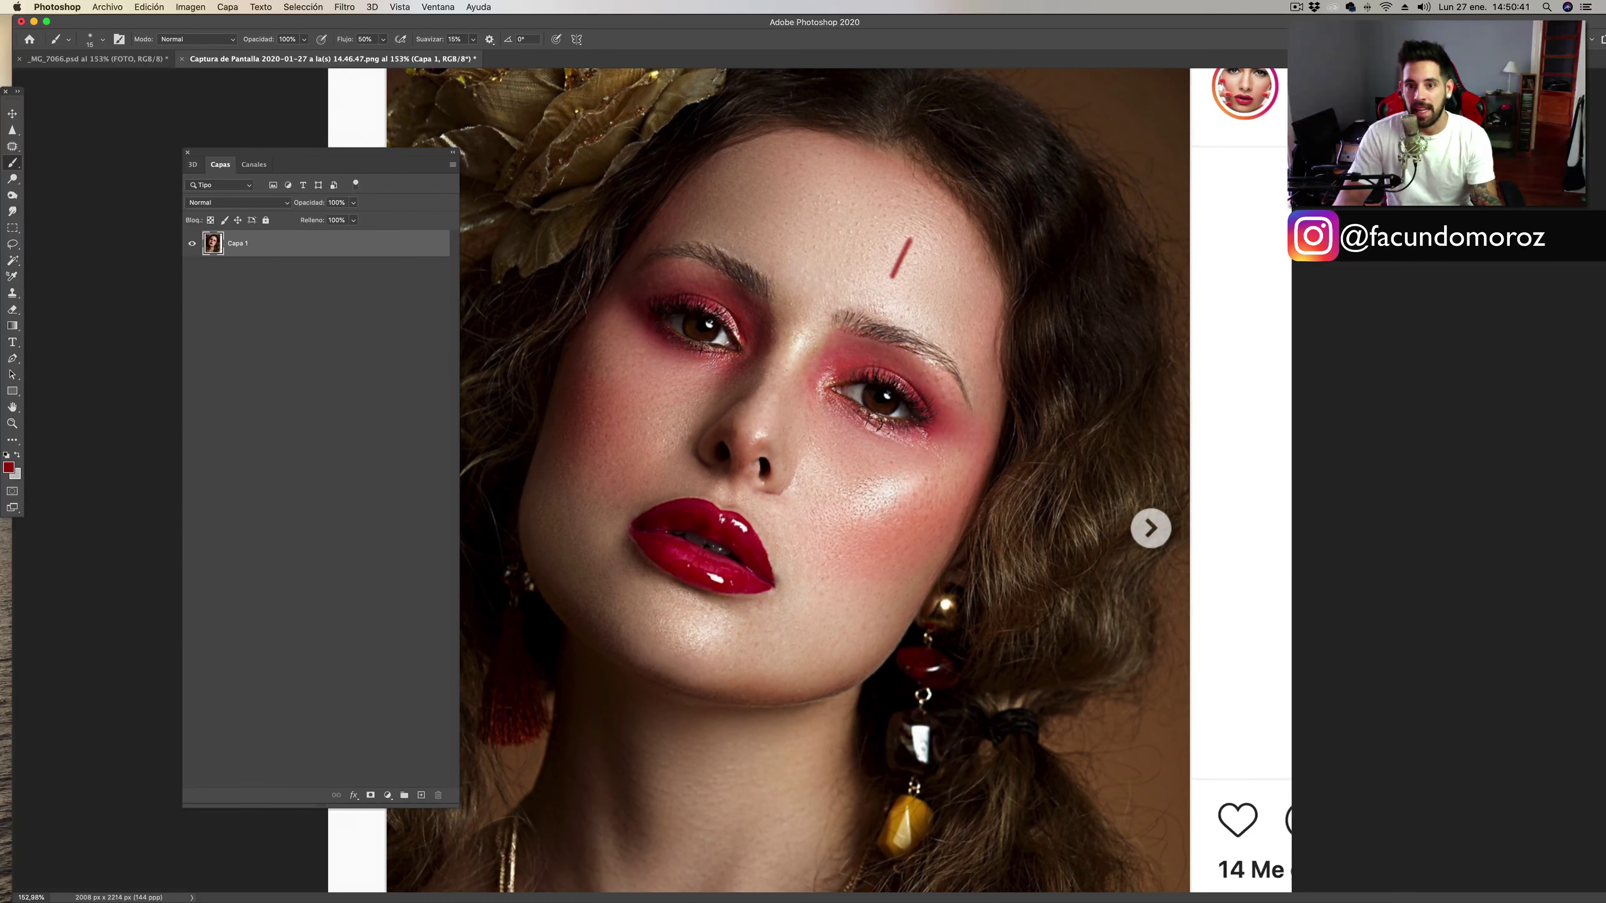
mouse_move(773, 184)
mouse_down()
mouse_move(754, 227)
mouse_move(848, 239)
mouse_move(842, 219)
mouse_up()
key(ctrl+z)
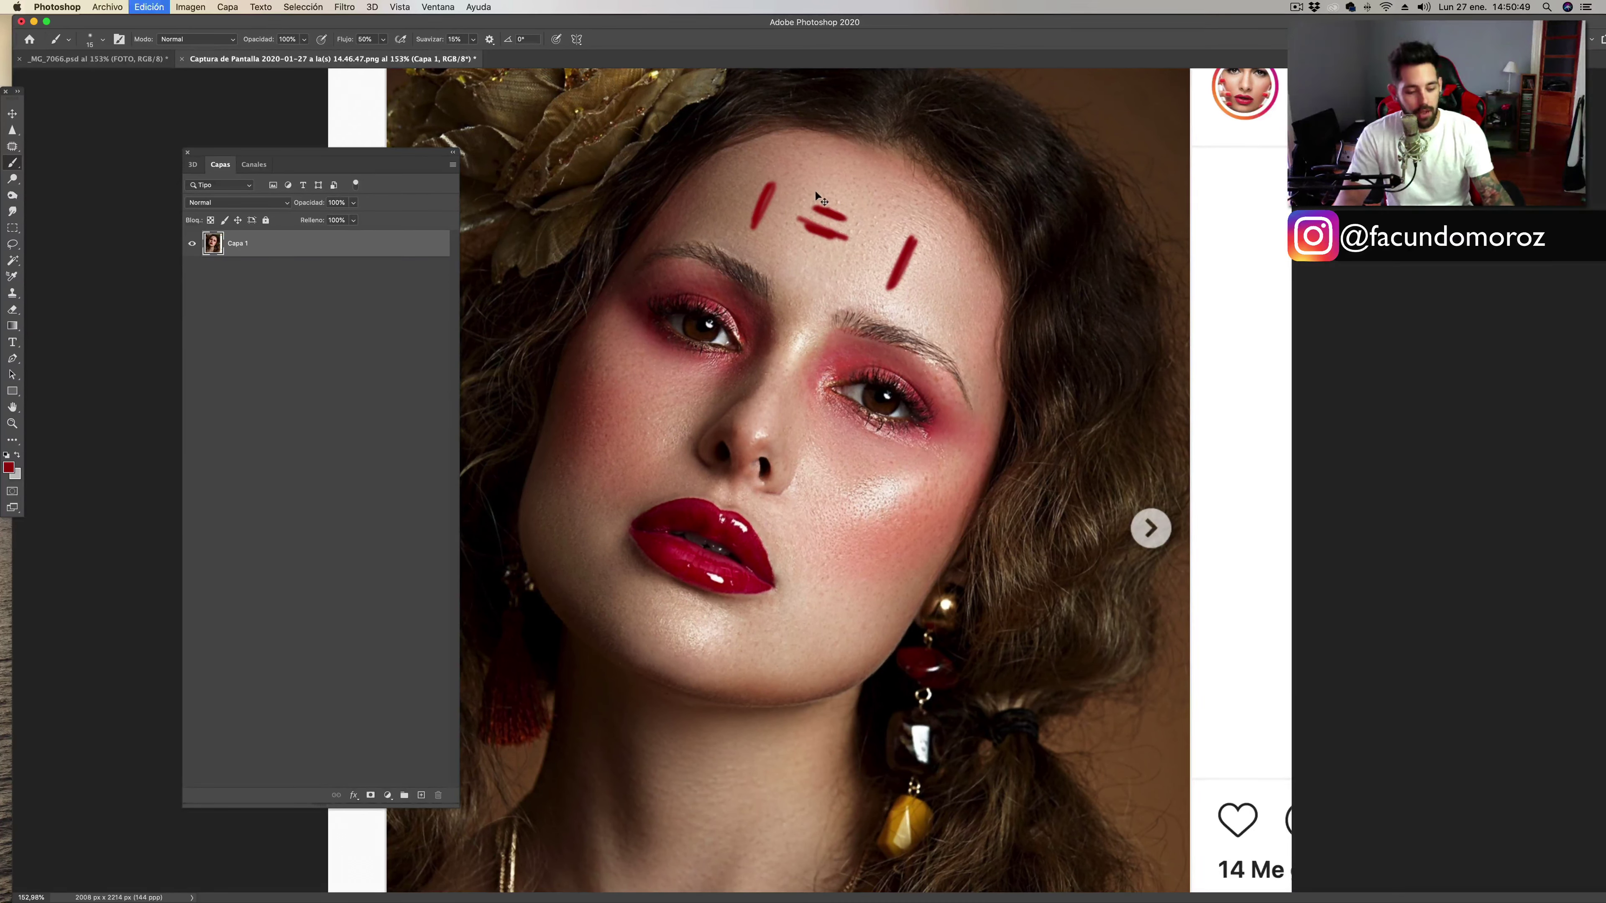
key(ctrl+z)
key(ctrl+z)
key(ctrl+z)
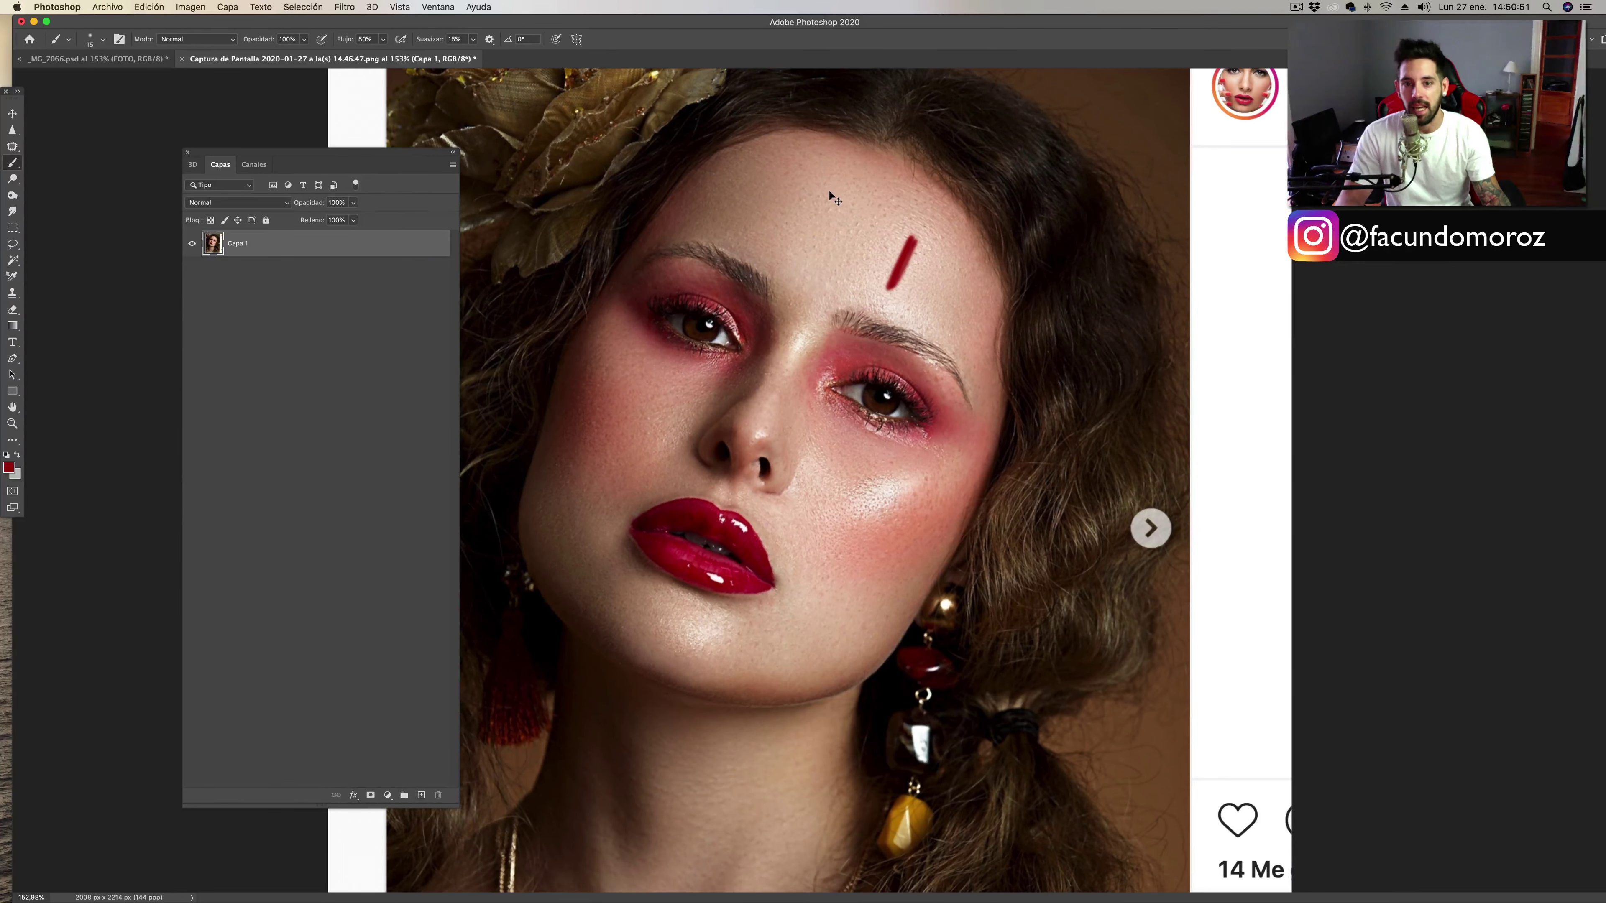
key(ctrl+z)
drag(729, 129, 662, 254)
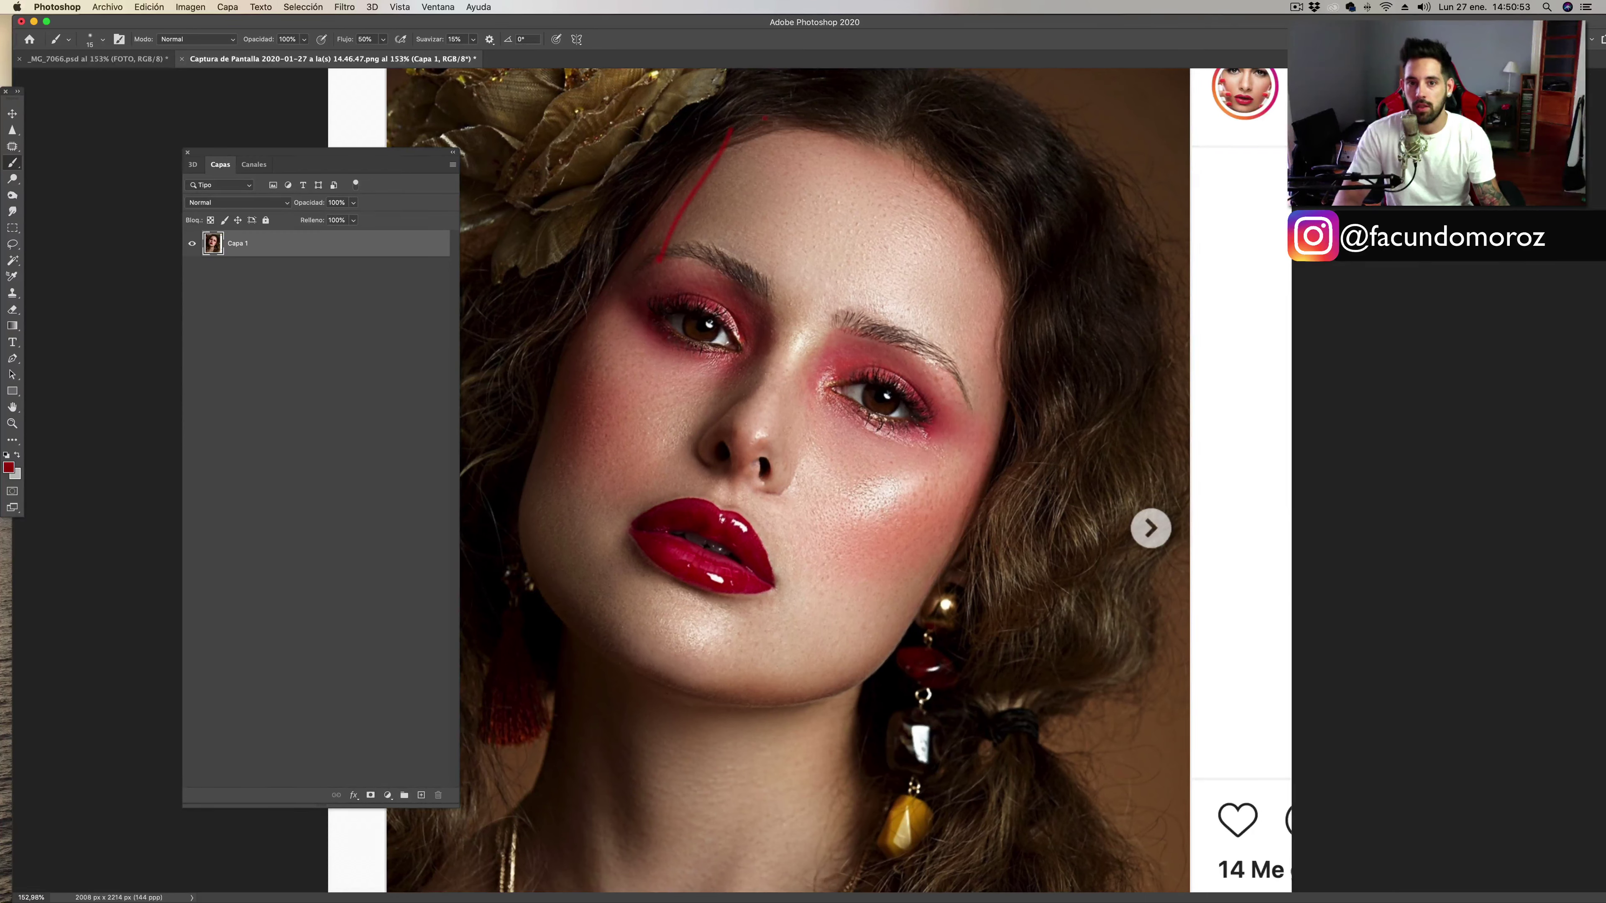
drag(763, 118, 929, 415)
drag(658, 281, 951, 388)
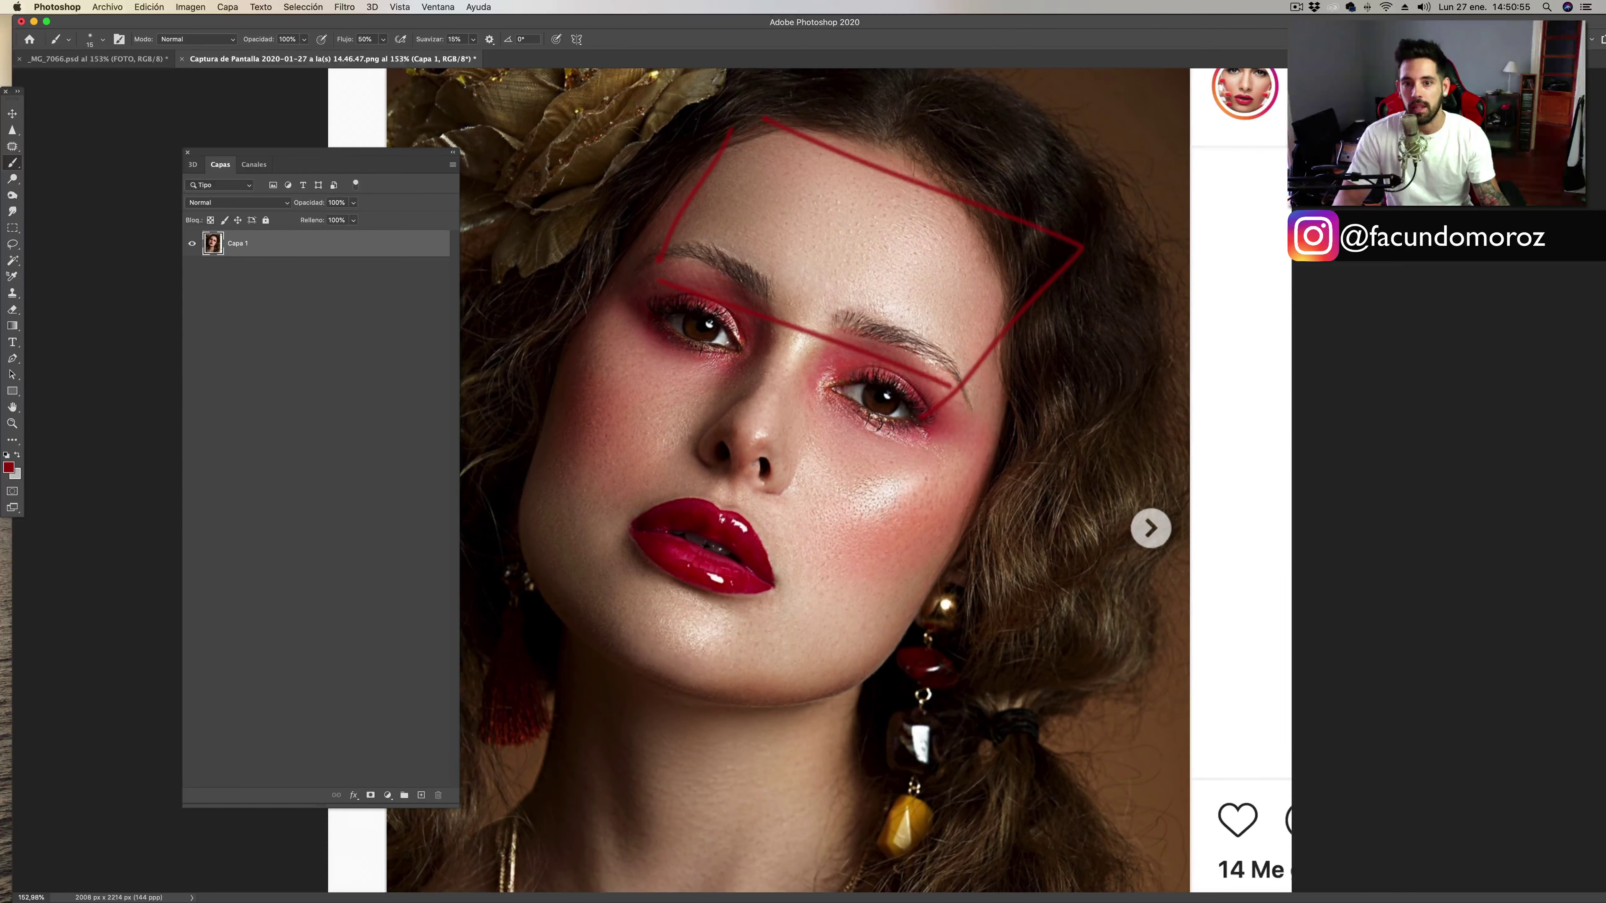
Write and underline PIANO on the forehead, then close the reference screenshot.
mouse_move(740, 182)
mouse_down()
mouse_move(765, 237)
mouse_move(805, 242)
mouse_move(802, 223)
mouse_up()
mouse_move(813, 240)
mouse_down()
mouse_move(818, 209)
mouse_move(850, 256)
mouse_move(854, 210)
mouse_up()
mouse_move(867, 250)
mouse_down()
mouse_move(893, 215)
mouse_move(910, 219)
mouse_up()
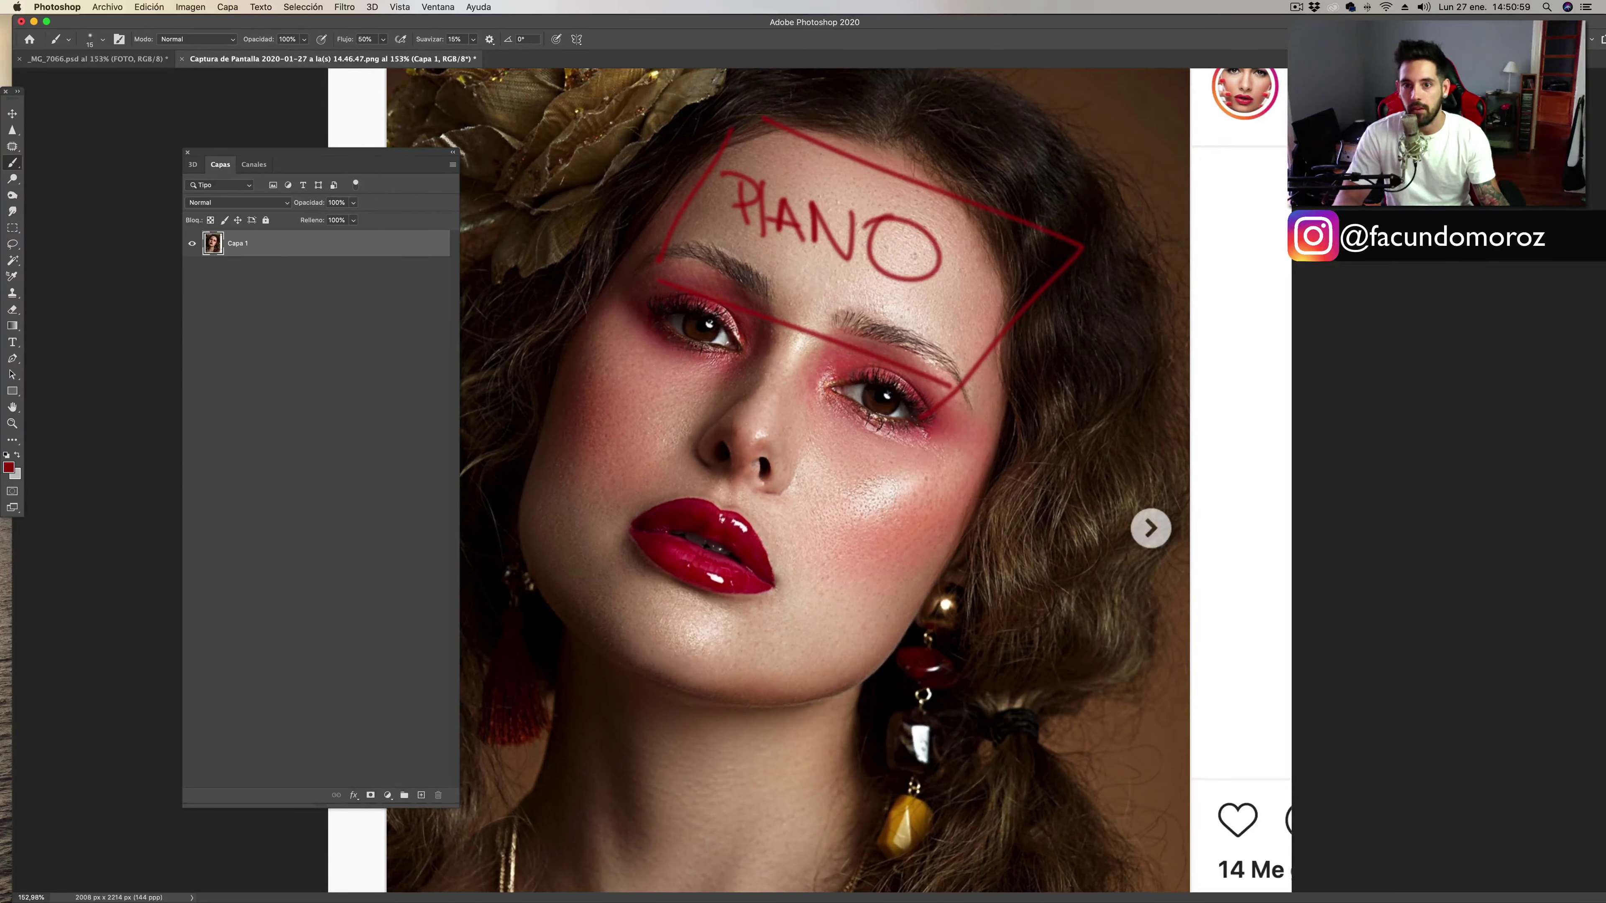
drag(765, 262, 892, 286)
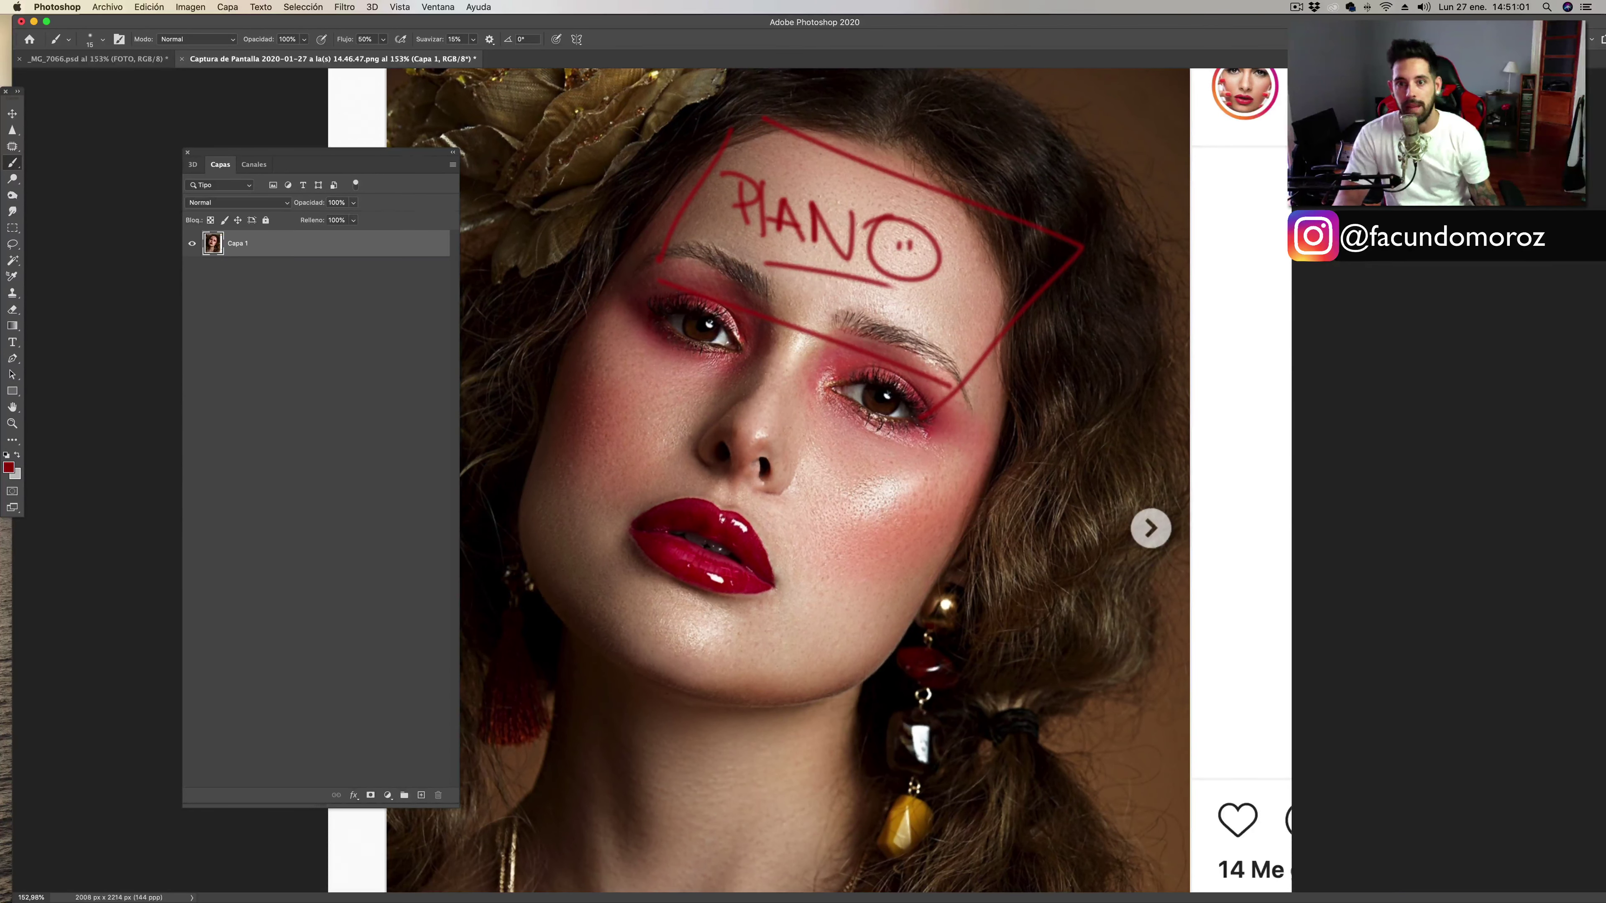
drag(986, 249, 971, 276)
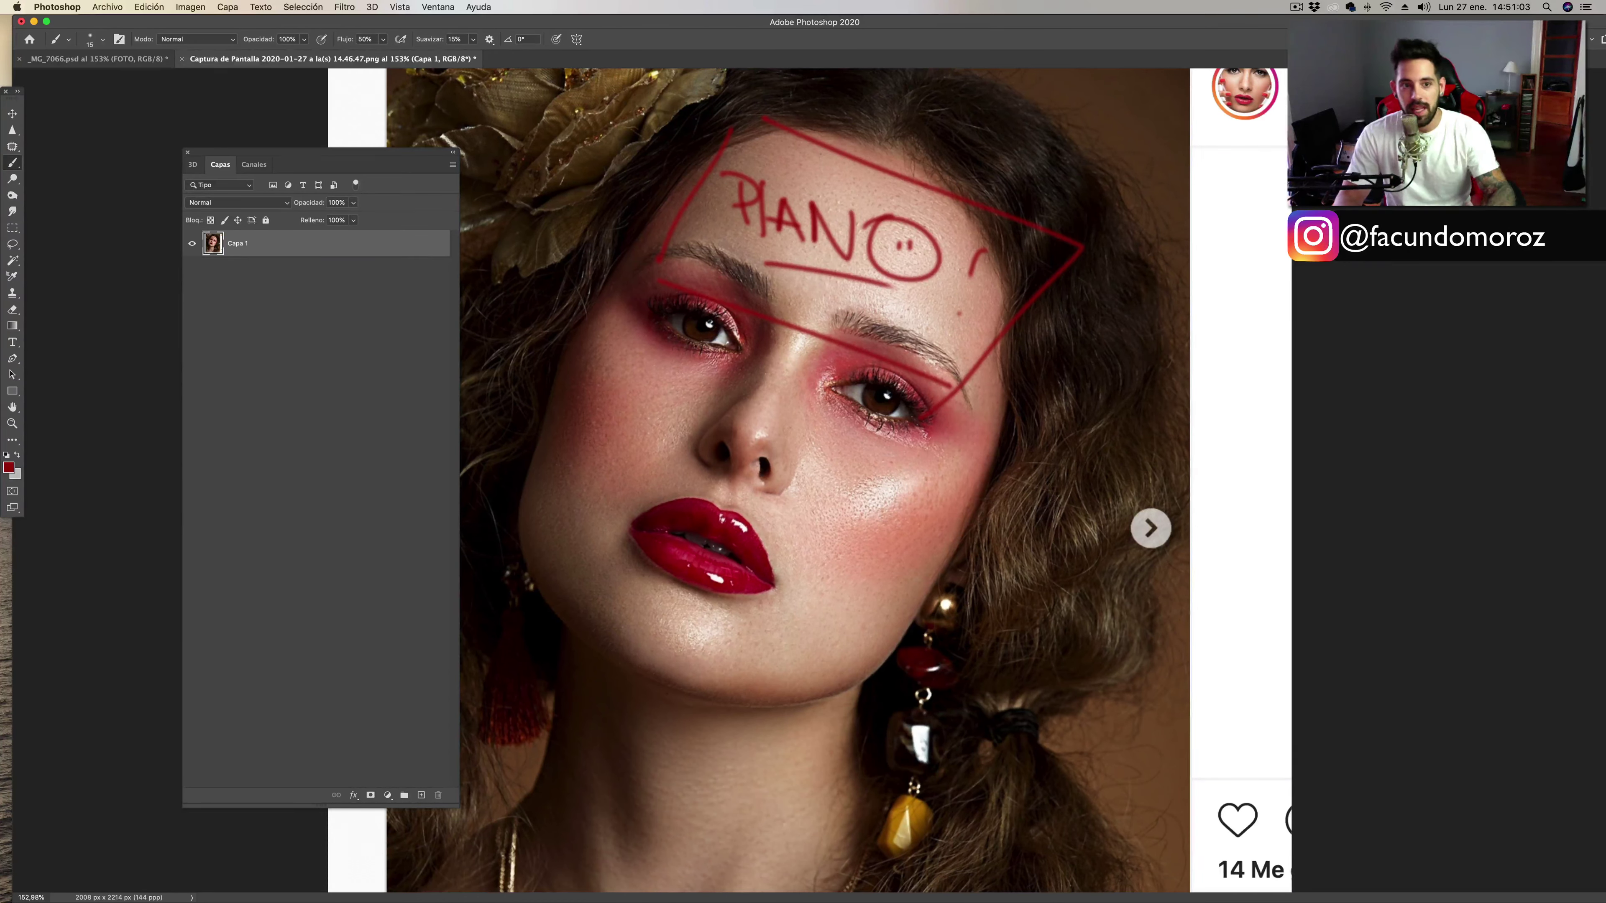
click(181, 59)
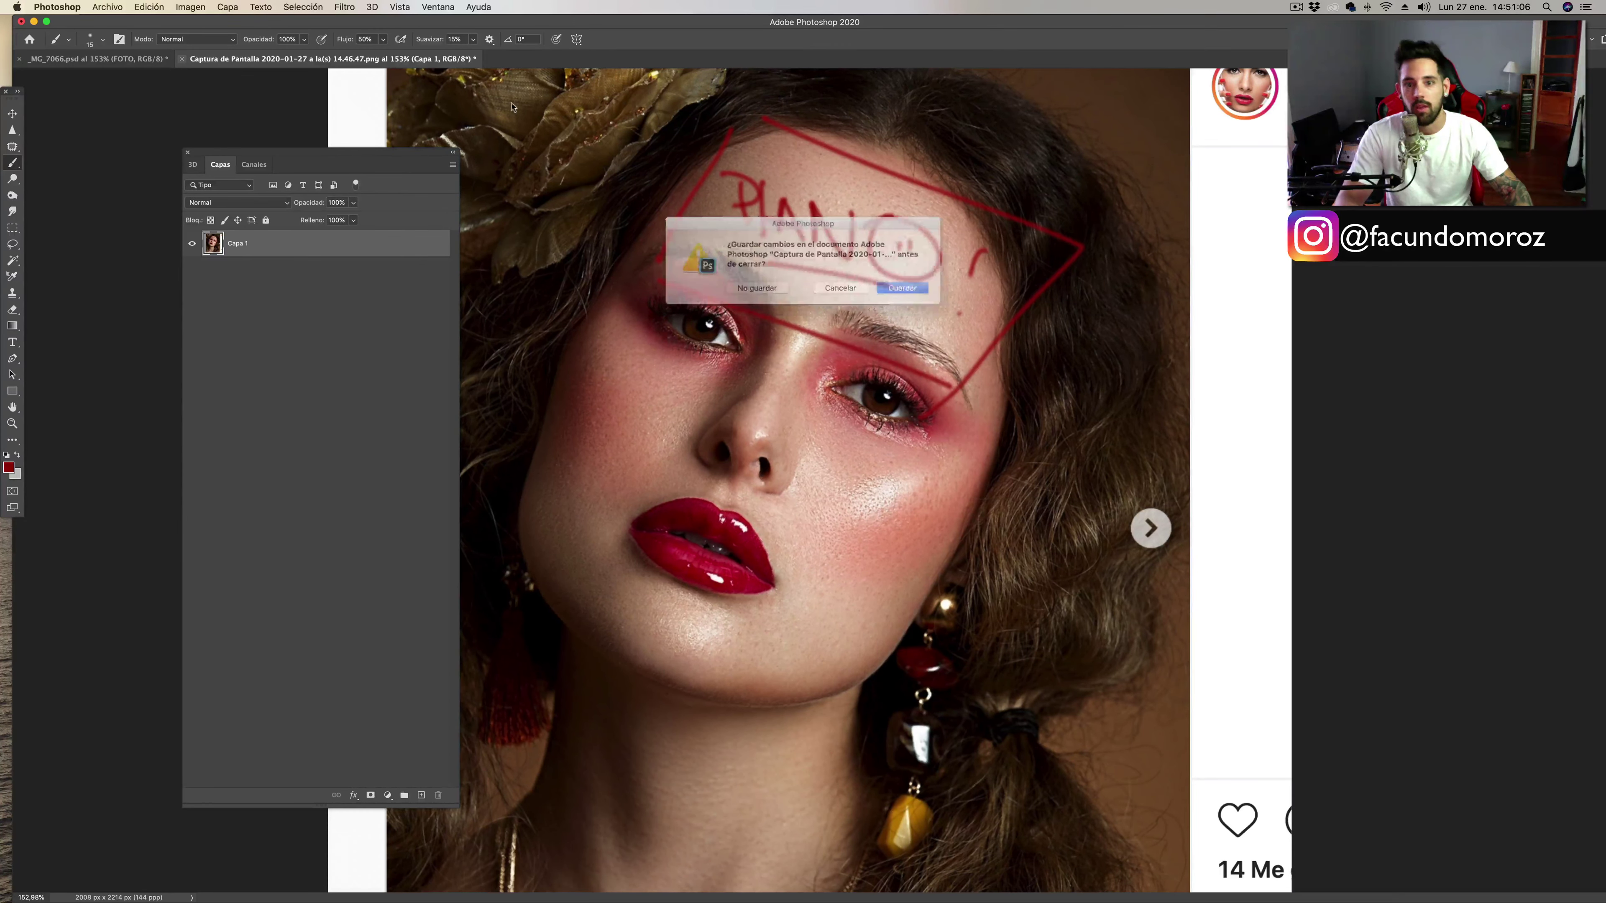
Close the screenshot without saving and add a new layer above the RUIDO group.
click(767, 290)
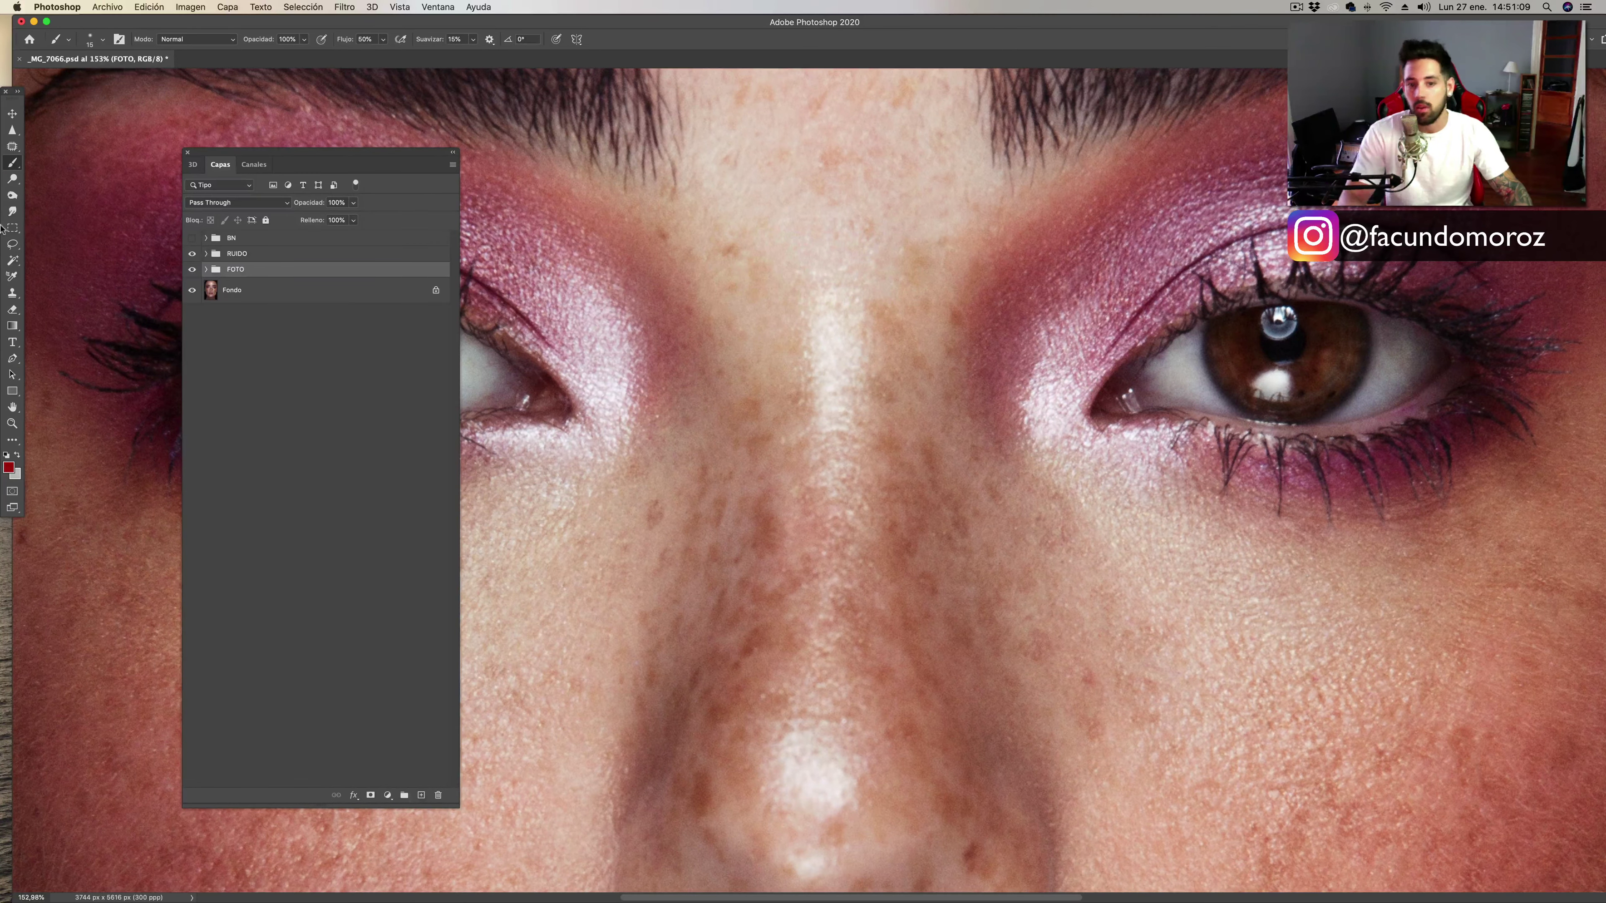
scroll(892, 374, down, 5)
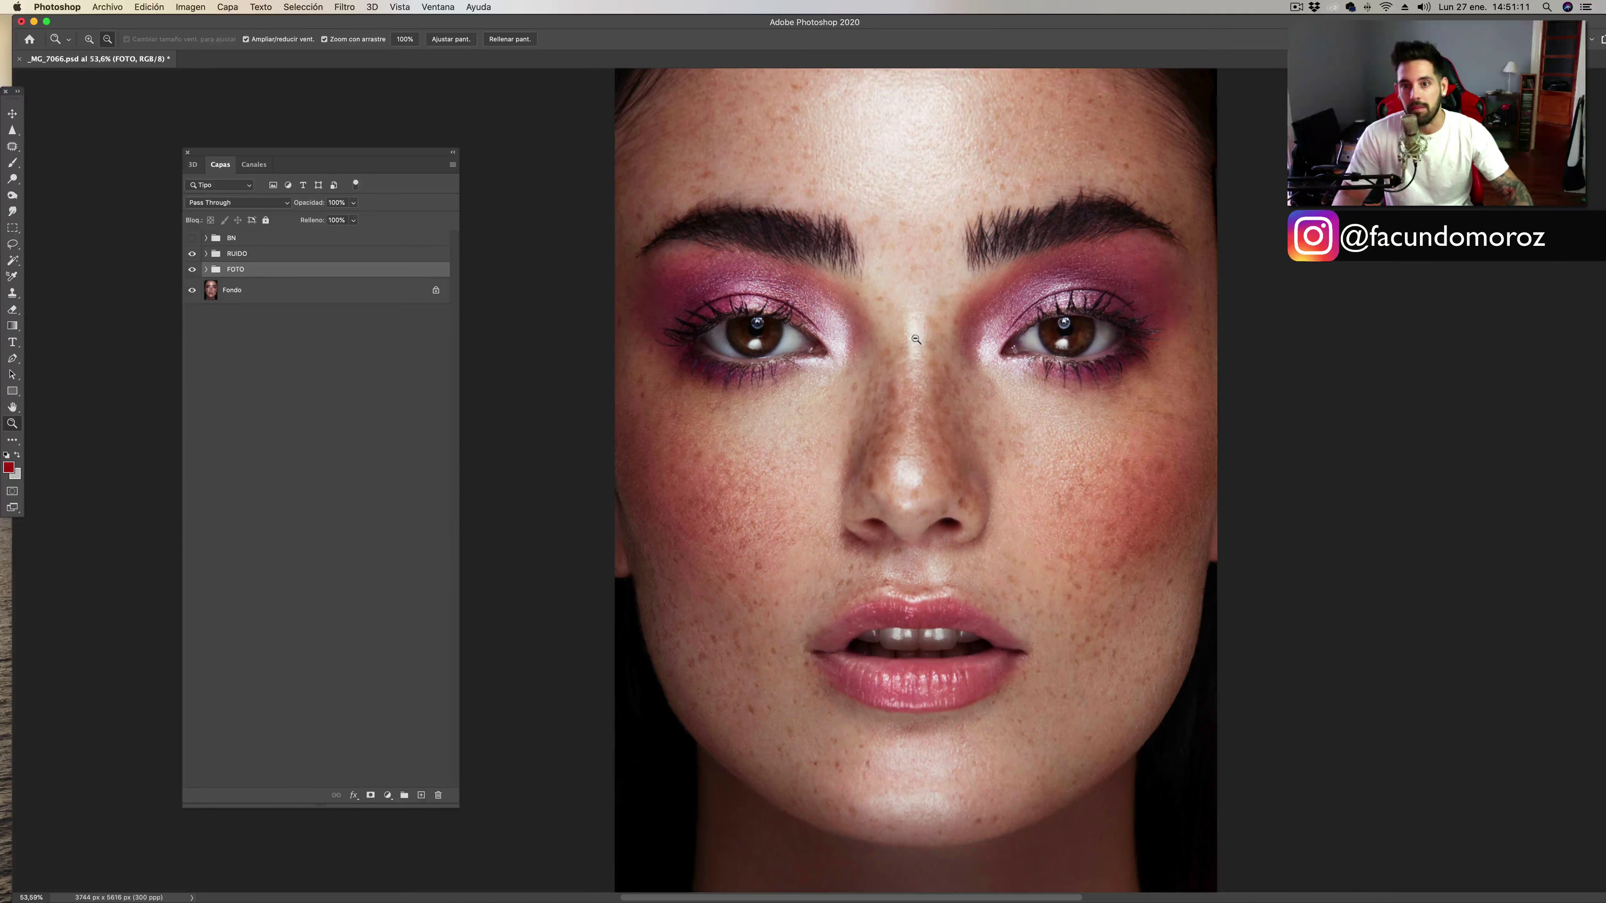
scroll(892, 374, up, 3)
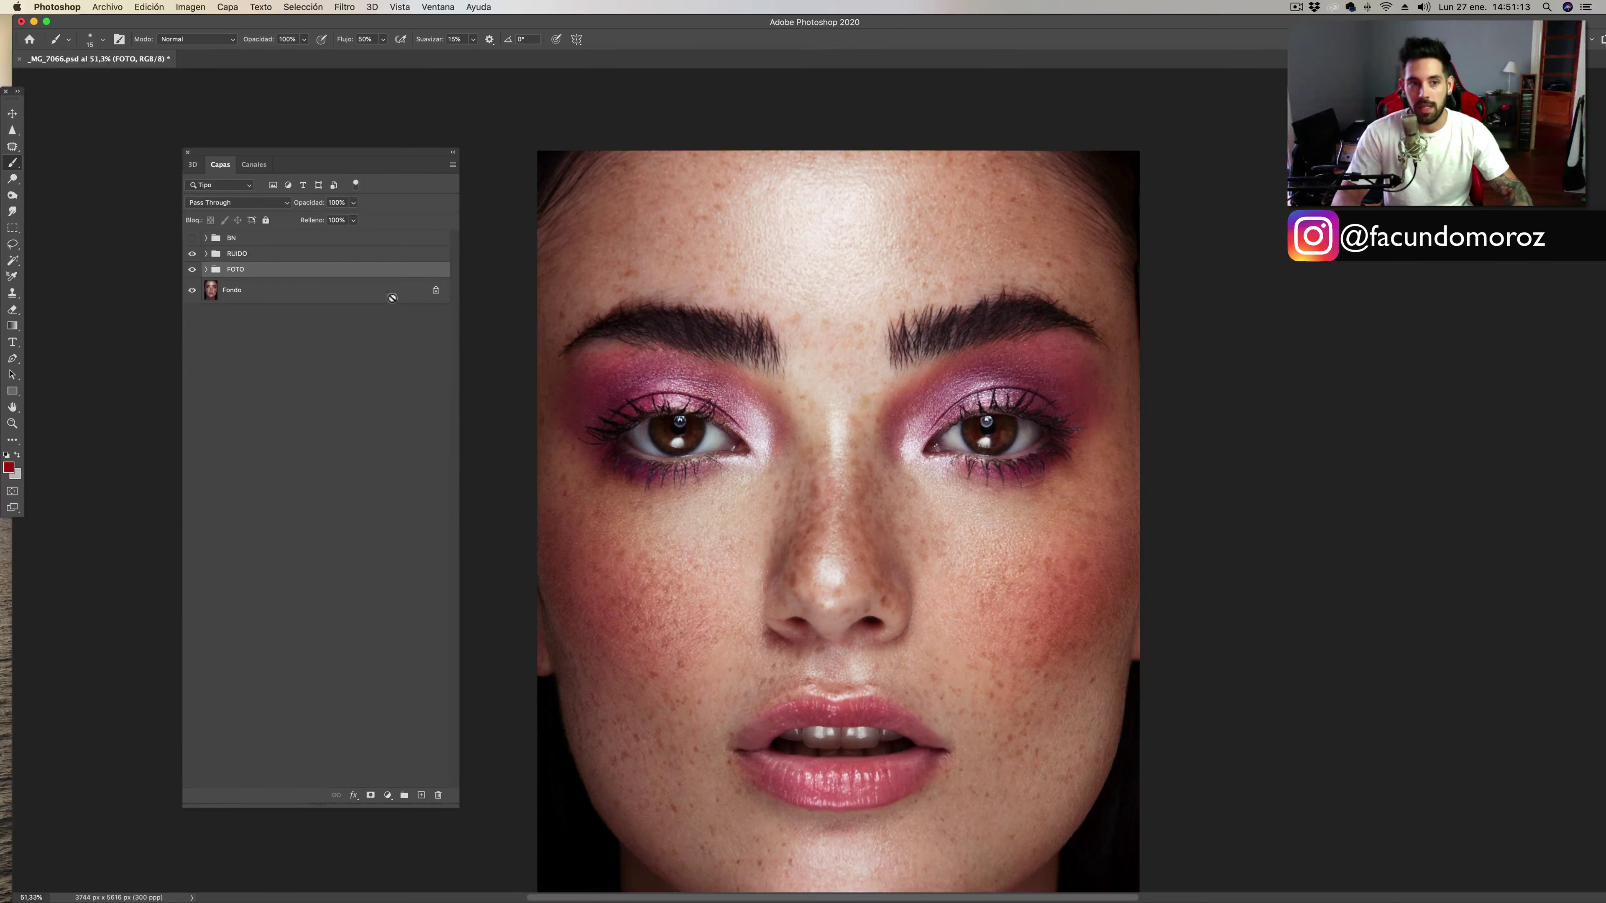
click(294, 255)
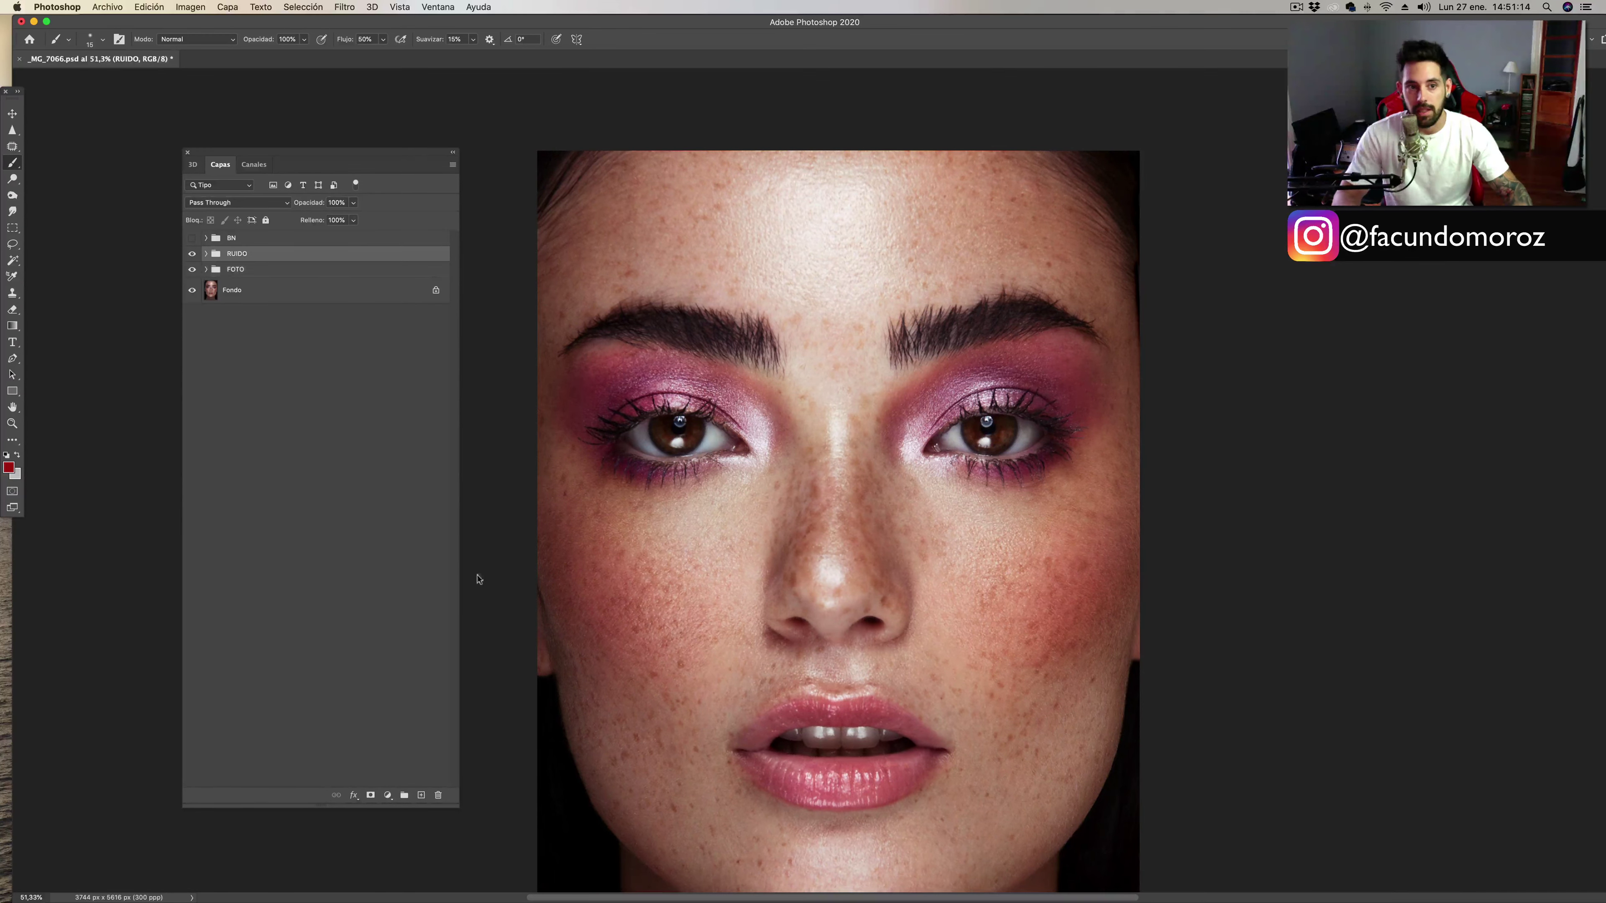
click(421, 795)
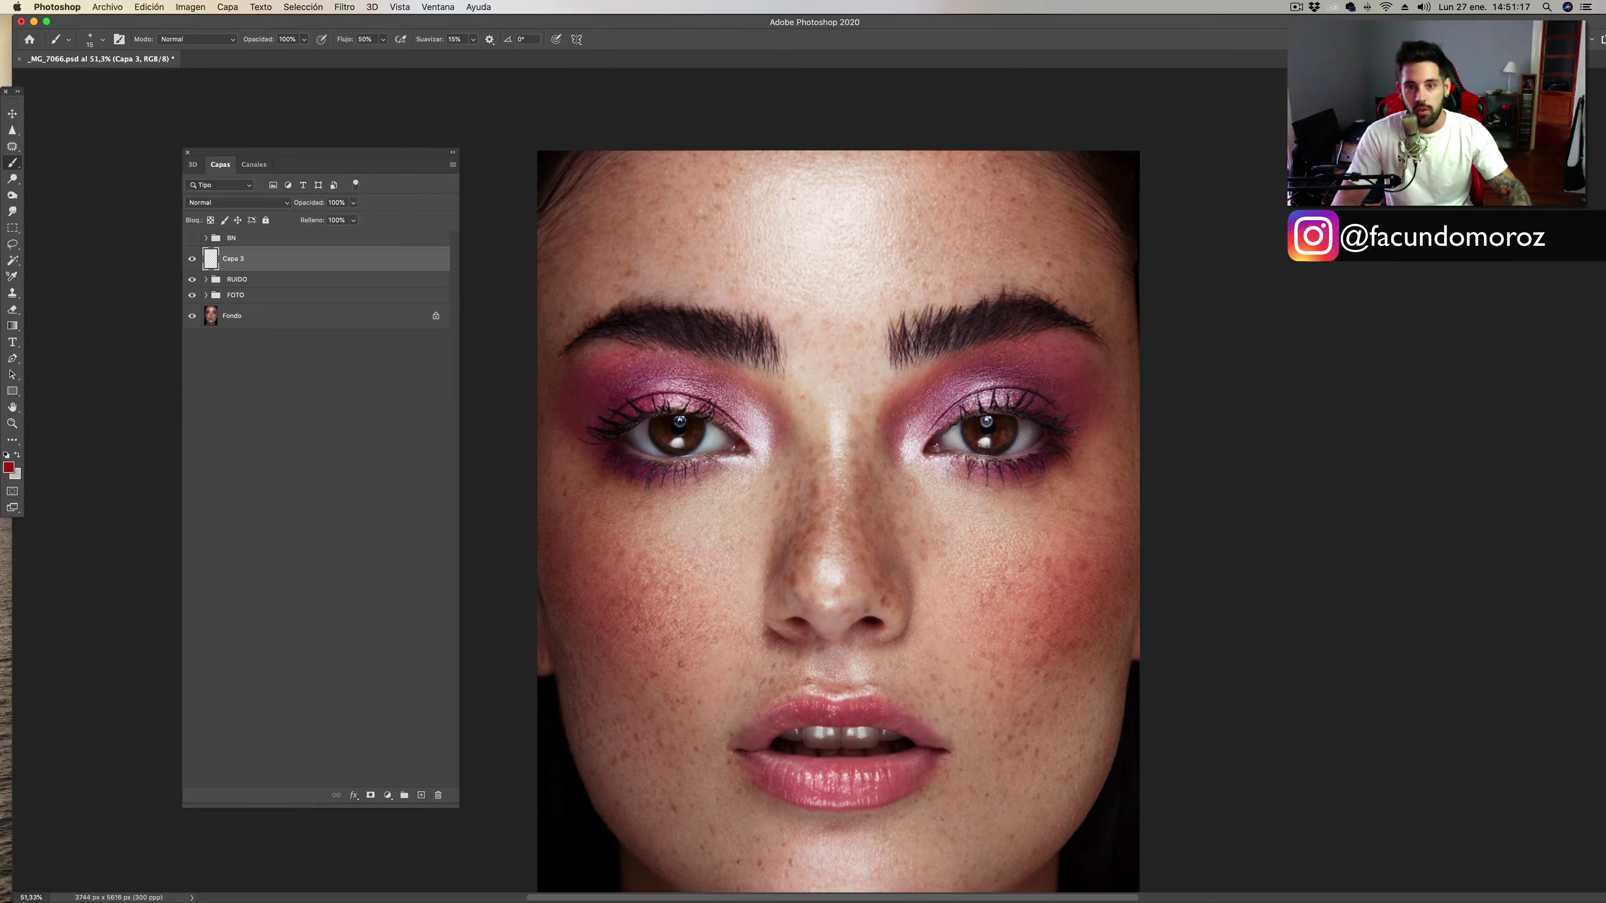
Circle the forehead centre in red, add tick marks to its left, and write B inside.
mouse_move(787, 152)
mouse_down()
mouse_move(742, 191)
mouse_move(895, 152)
mouse_up()
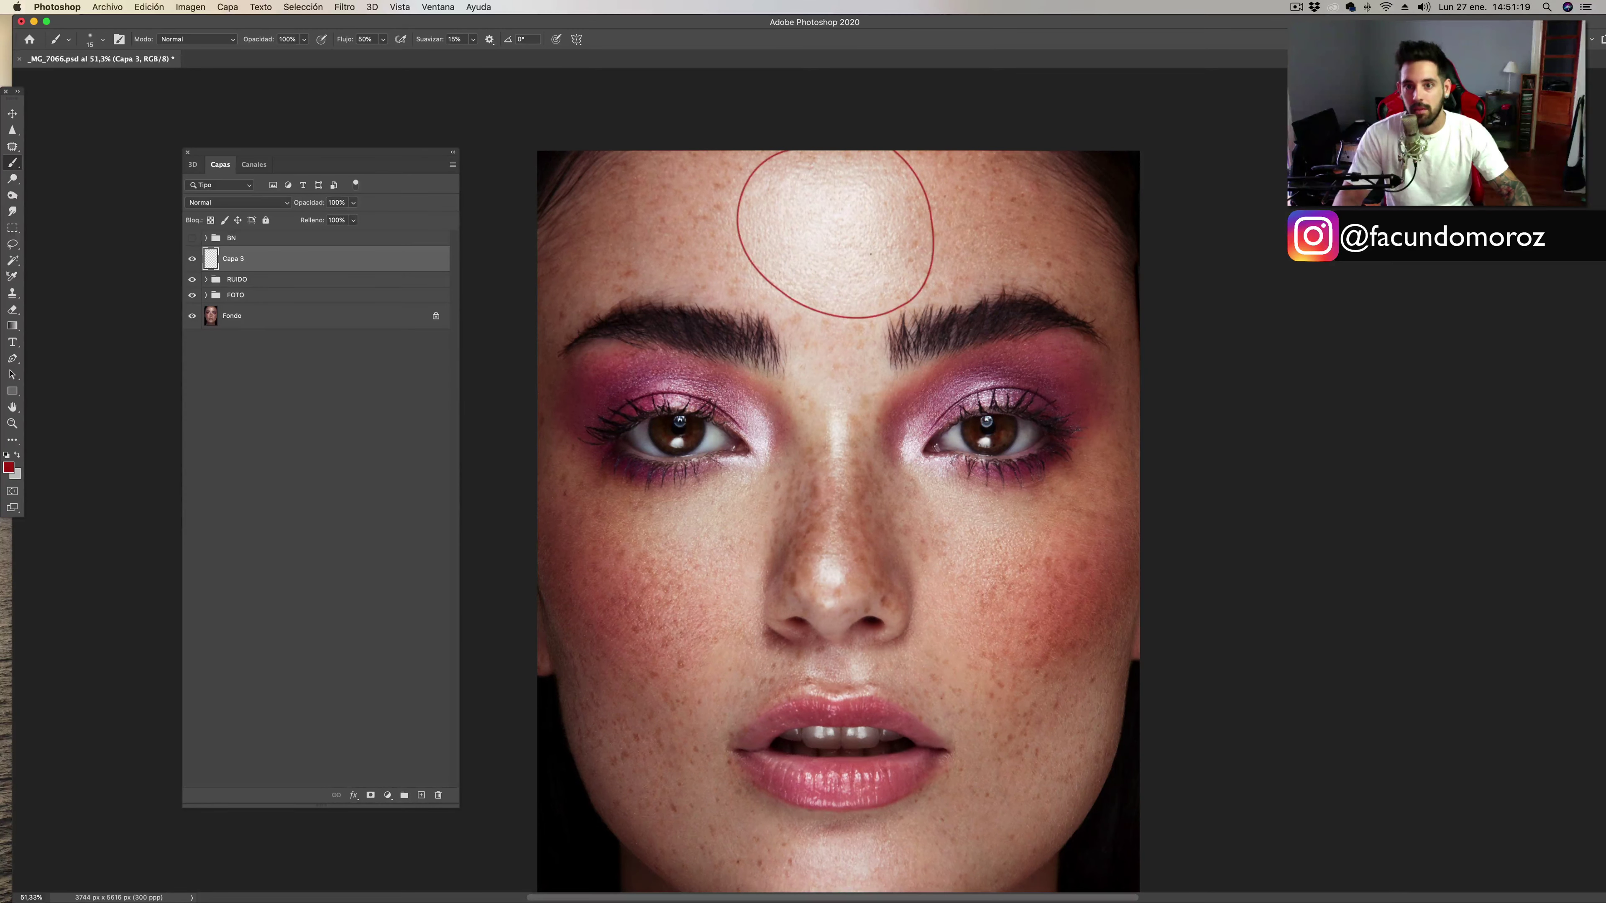
mouse_move(722, 195)
mouse_down()
mouse_move(718, 232)
mouse_move(676, 243)
mouse_up()
drag(660, 217, 656, 243)
drag(645, 218, 640, 244)
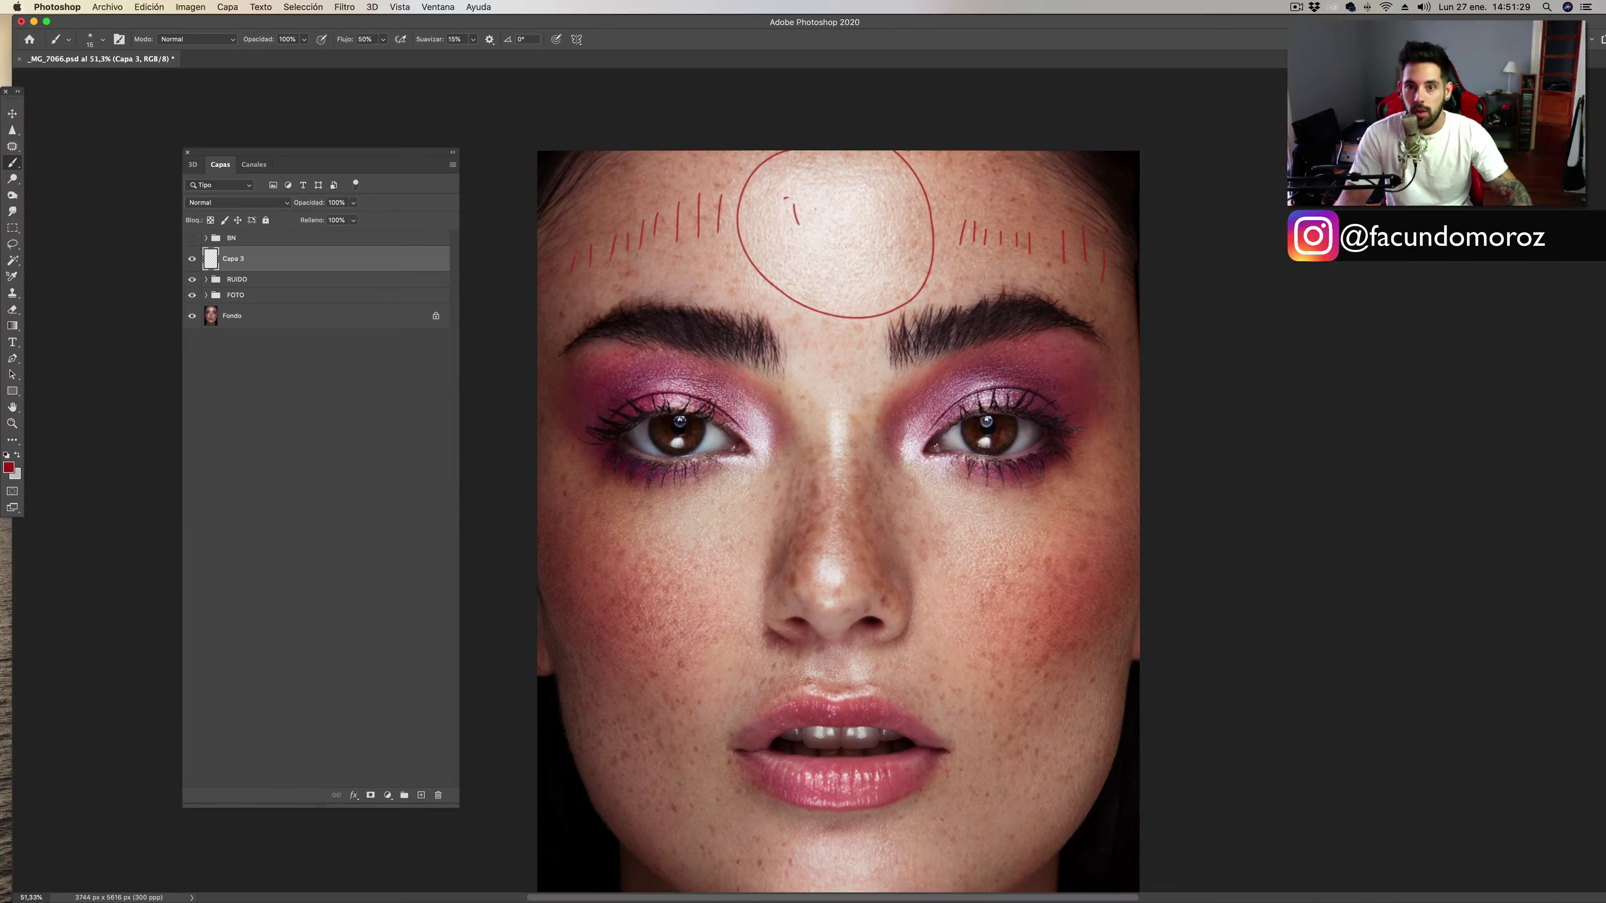
mouse_move(815, 209)
mouse_down()
mouse_move(797, 225)
mouse_move(868, 211)
mouse_move(919, 235)
mouse_up()
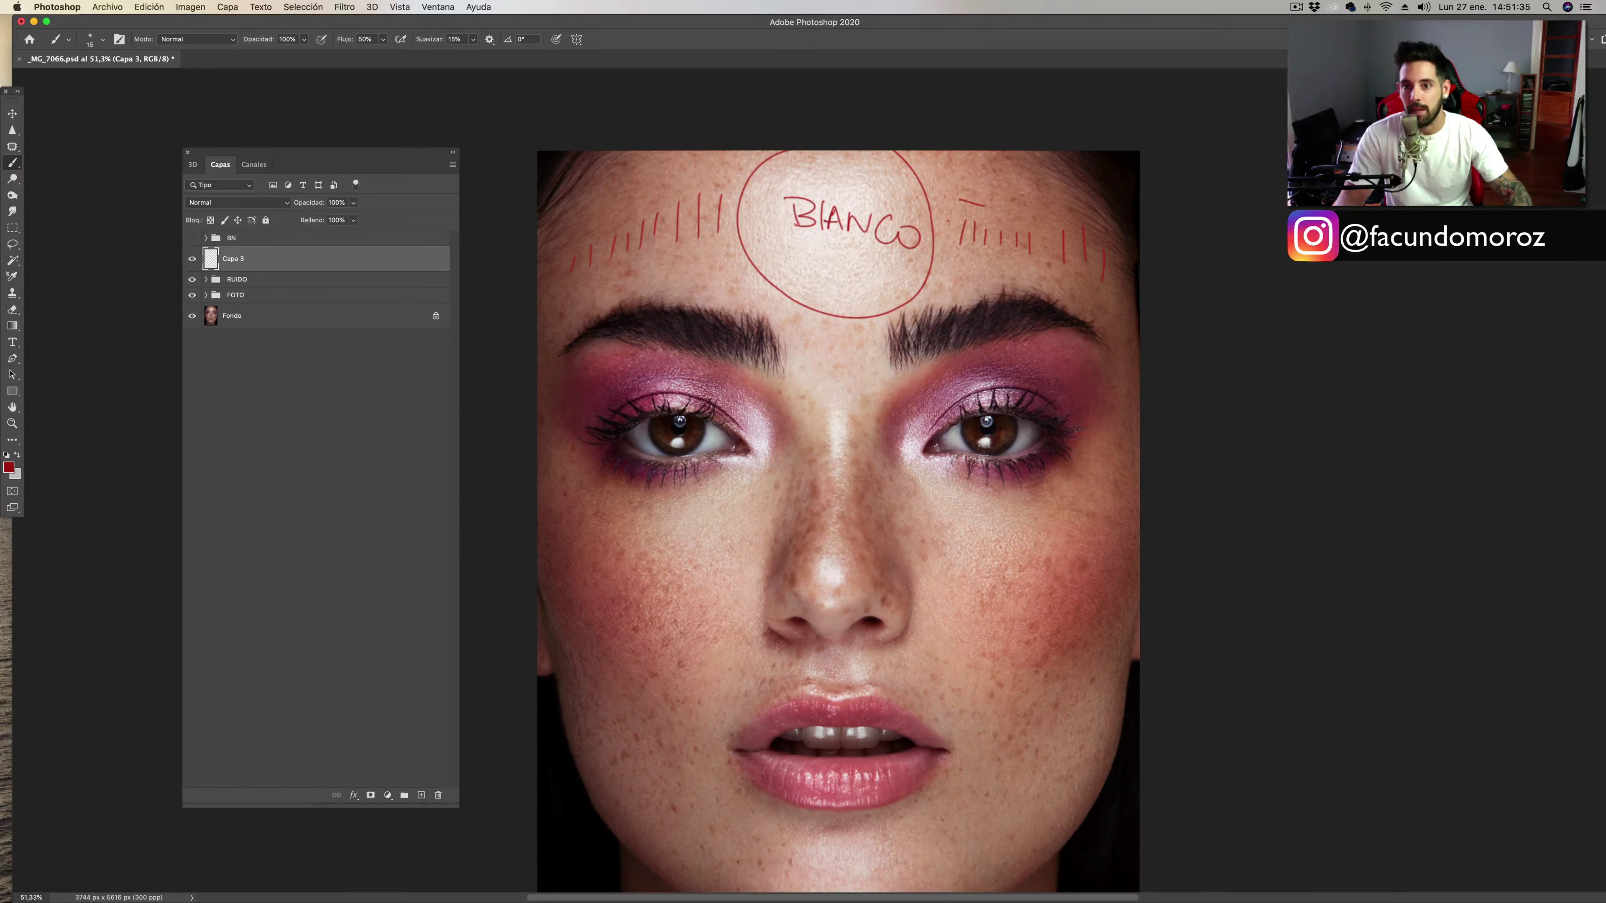
Scribble red marks at the right and upper-left face edges, then bring up the Color Picker.
drag(974, 190, 1068, 216)
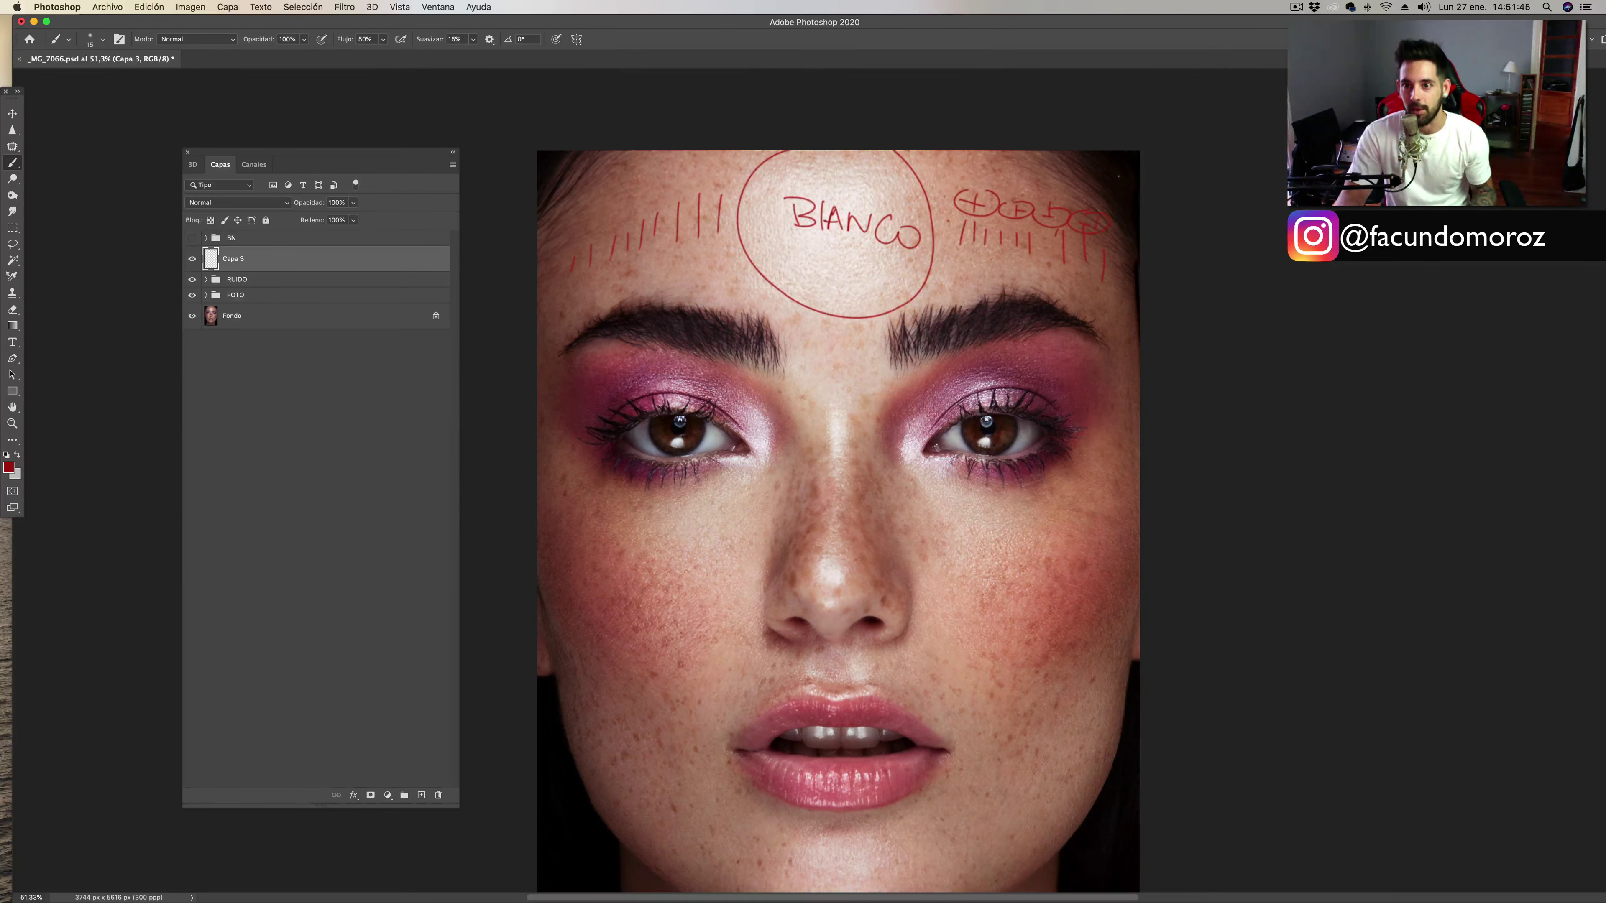
mouse_move(1123, 190)
mouse_down()
mouse_move(1133, 209)
mouse_move(1129, 172)
mouse_up()
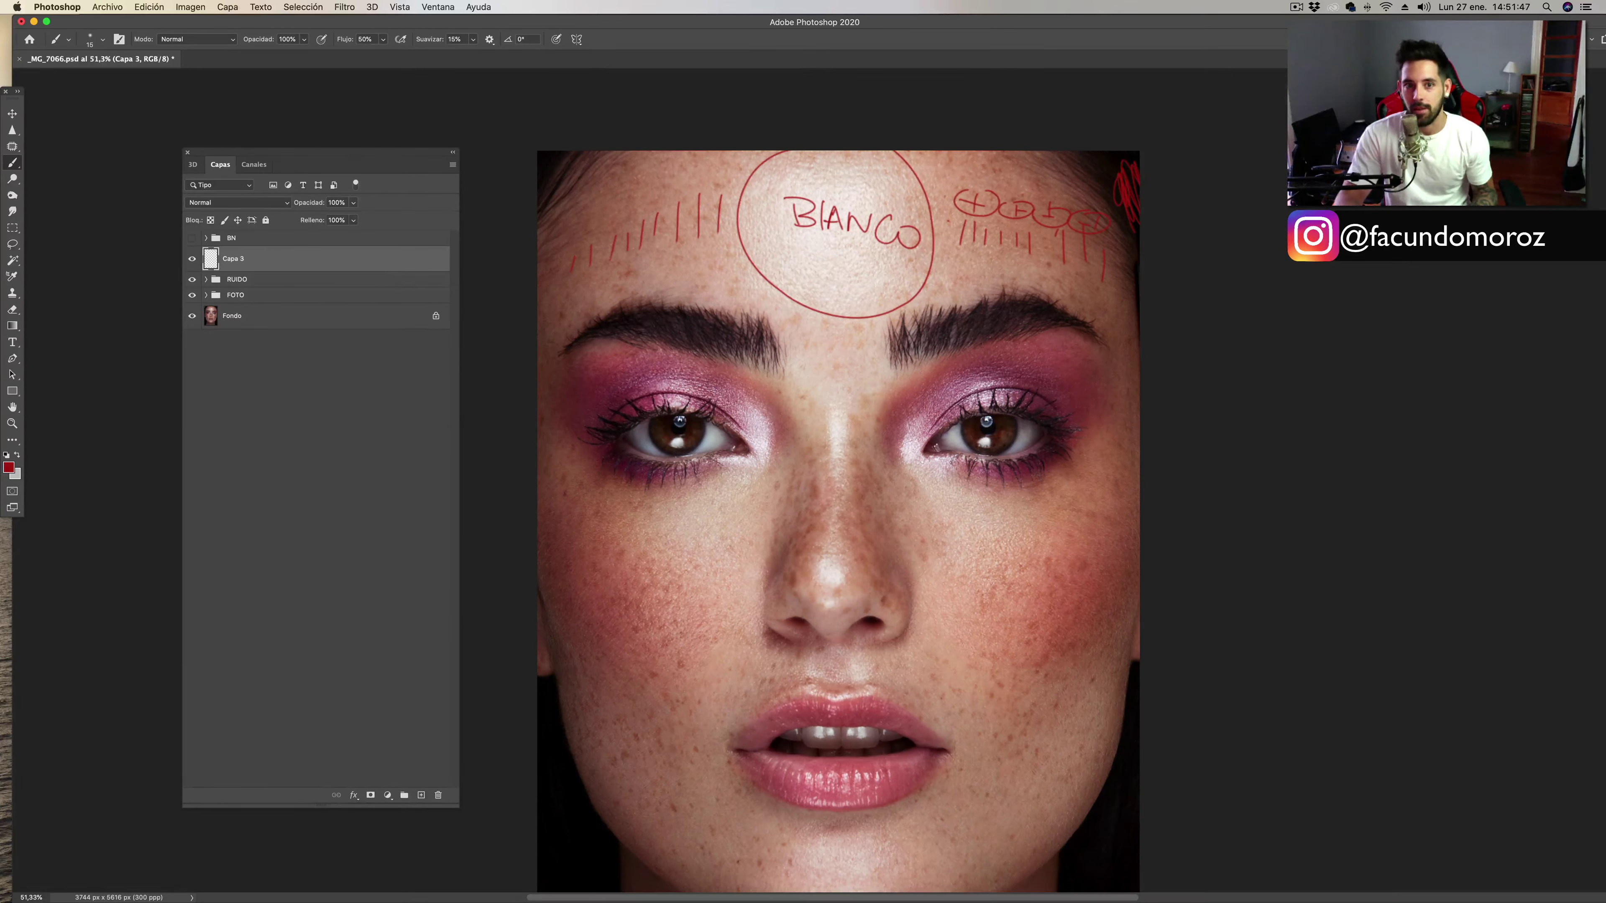
mouse_move(569, 228)
mouse_down()
mouse_move(581, 297)
mouse_move(588, 234)
mouse_up()
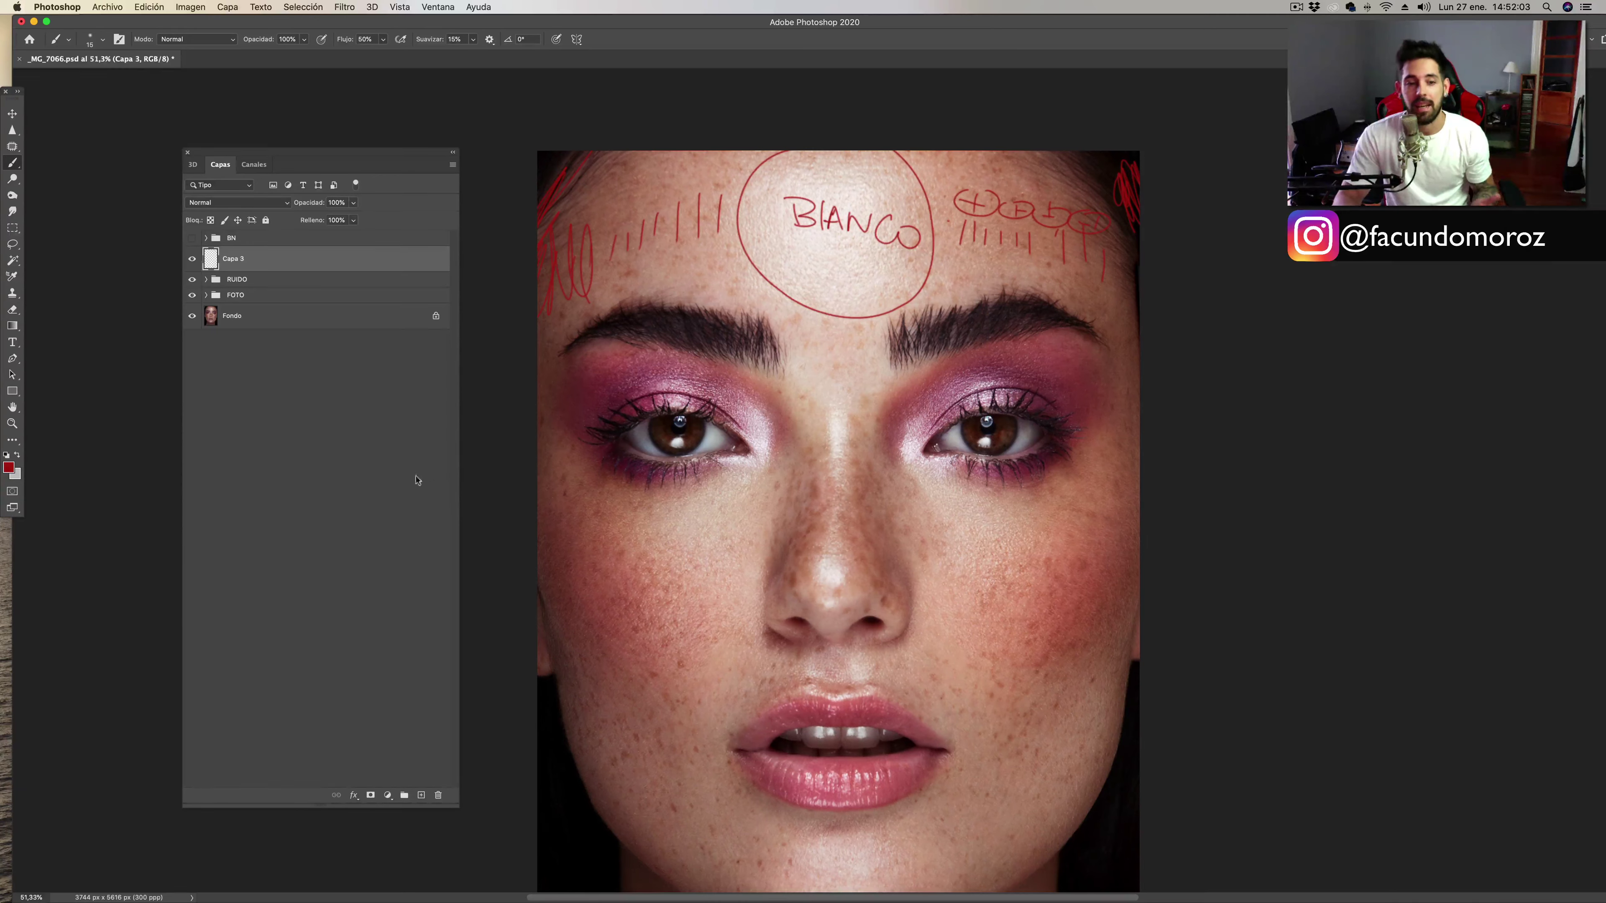
click(4, 471)
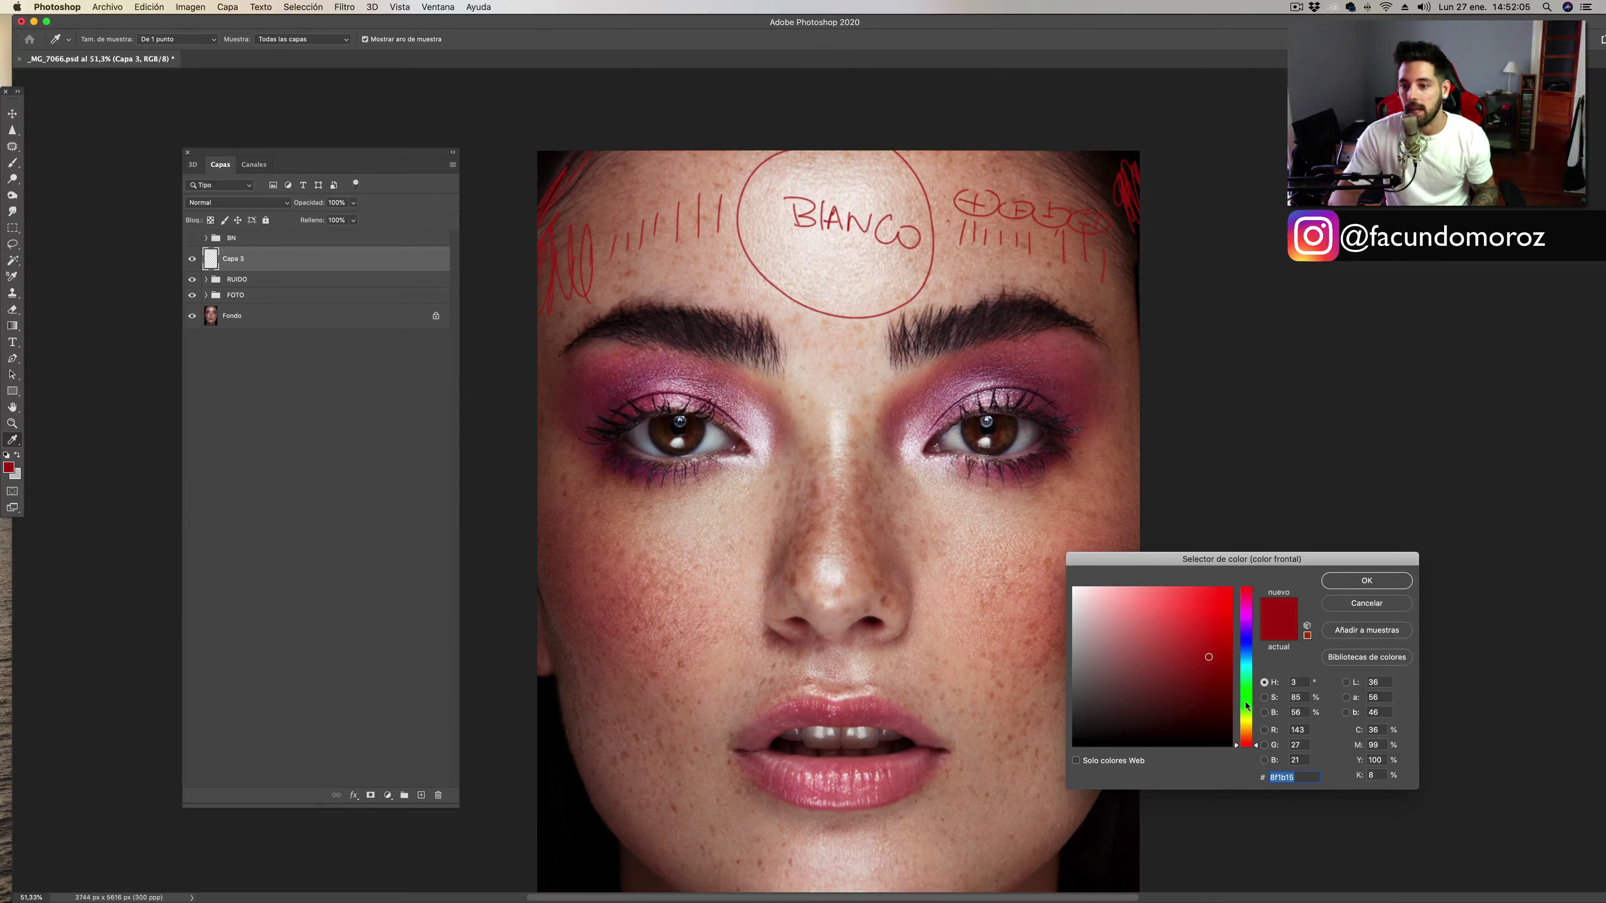
Switch to green and hatch both cheeks plus a line down the nose.
click(1246, 706)
click(1366, 580)
key(b)
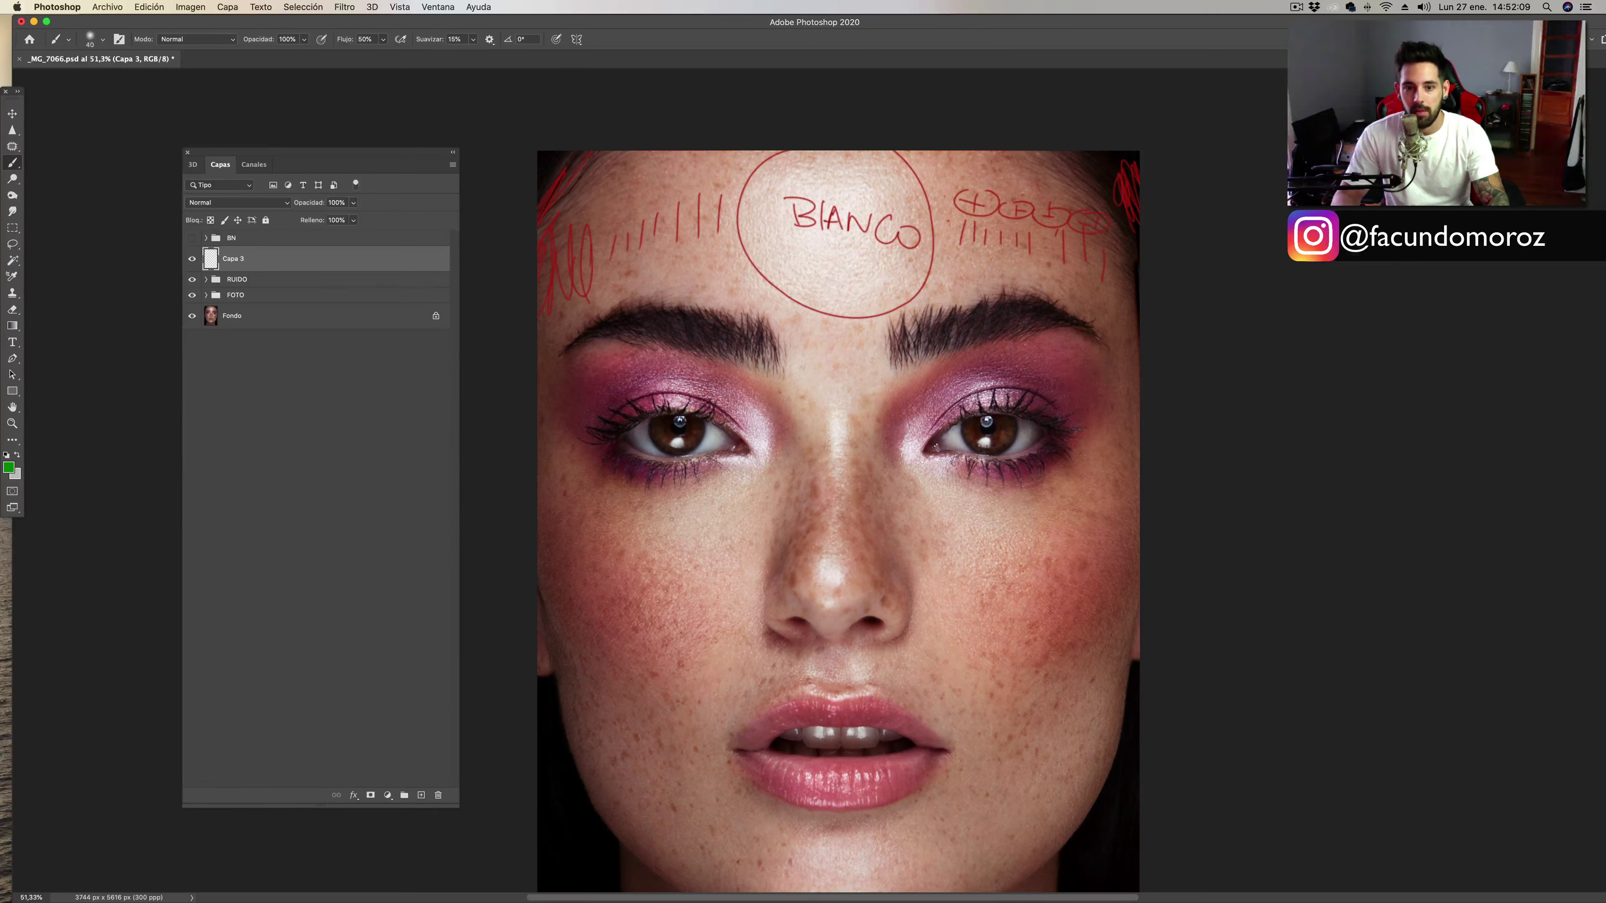
mouse_move(675, 506)
mouse_down()
mouse_move(661, 538)
mouse_move(694, 532)
mouse_up()
mouse_move(719, 500)
mouse_down()
mouse_move(707, 535)
mouse_move(721, 533)
mouse_up()
drag(842, 412, 840, 553)
drag(922, 484, 951, 514)
drag(946, 496, 976, 540)
drag(962, 519, 980, 556)
drag(1007, 532, 989, 555)
Mark the eyelids, left inner eye corner, between the brows and the forehead circle in green.
drag(960, 406, 983, 399)
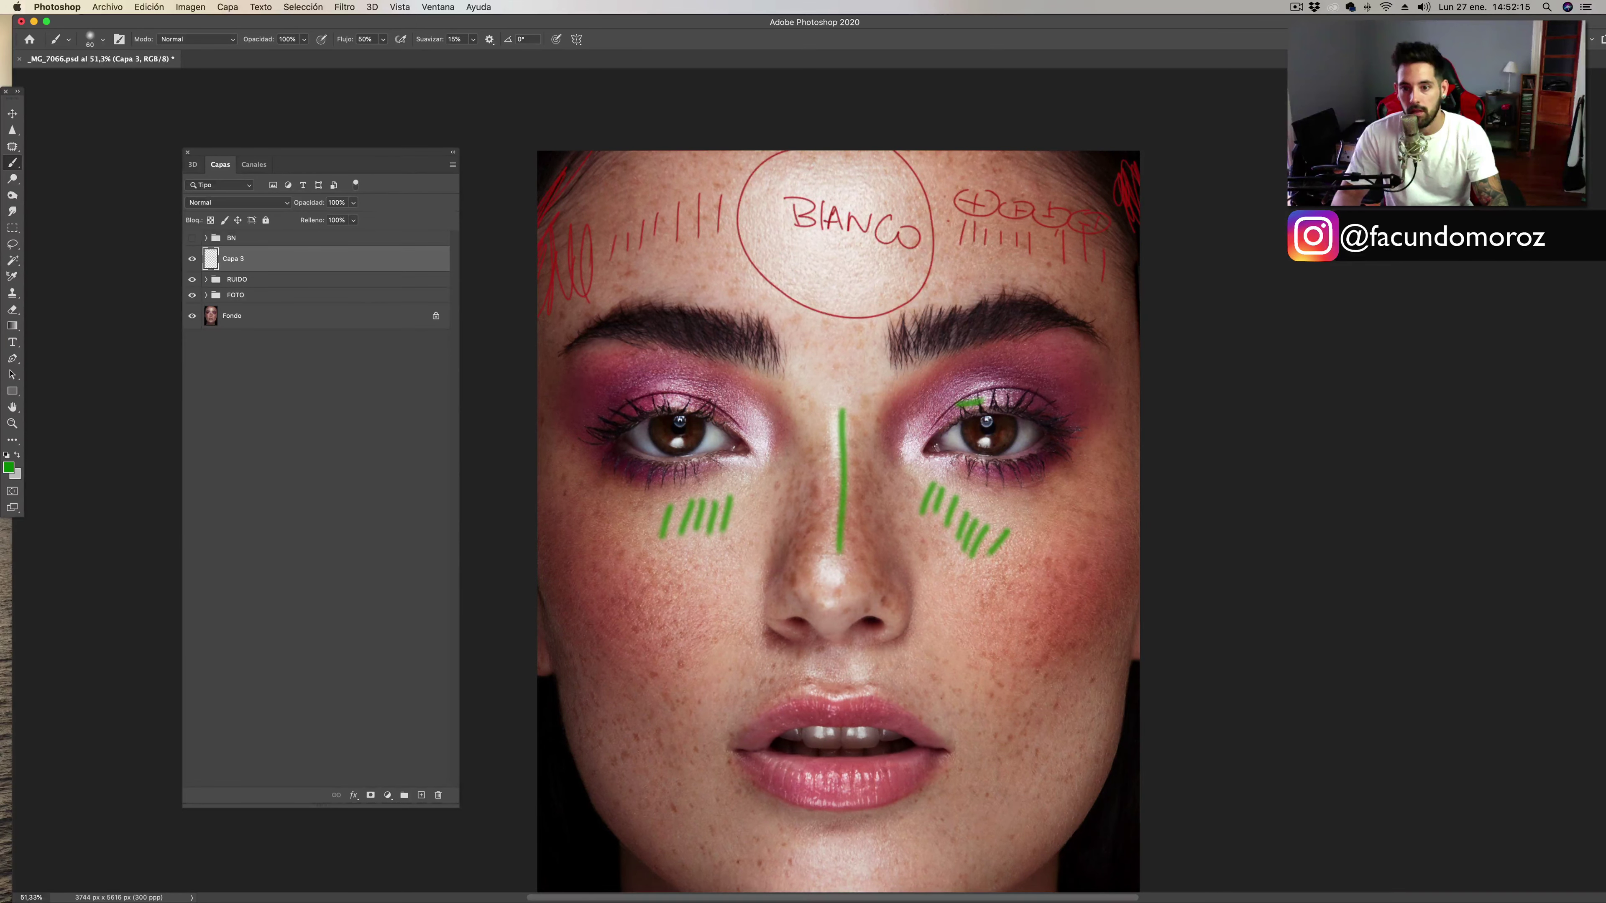
drag(677, 405, 689, 382)
drag(662, 399, 667, 377)
drag(775, 419, 746, 448)
drag(835, 355, 838, 395)
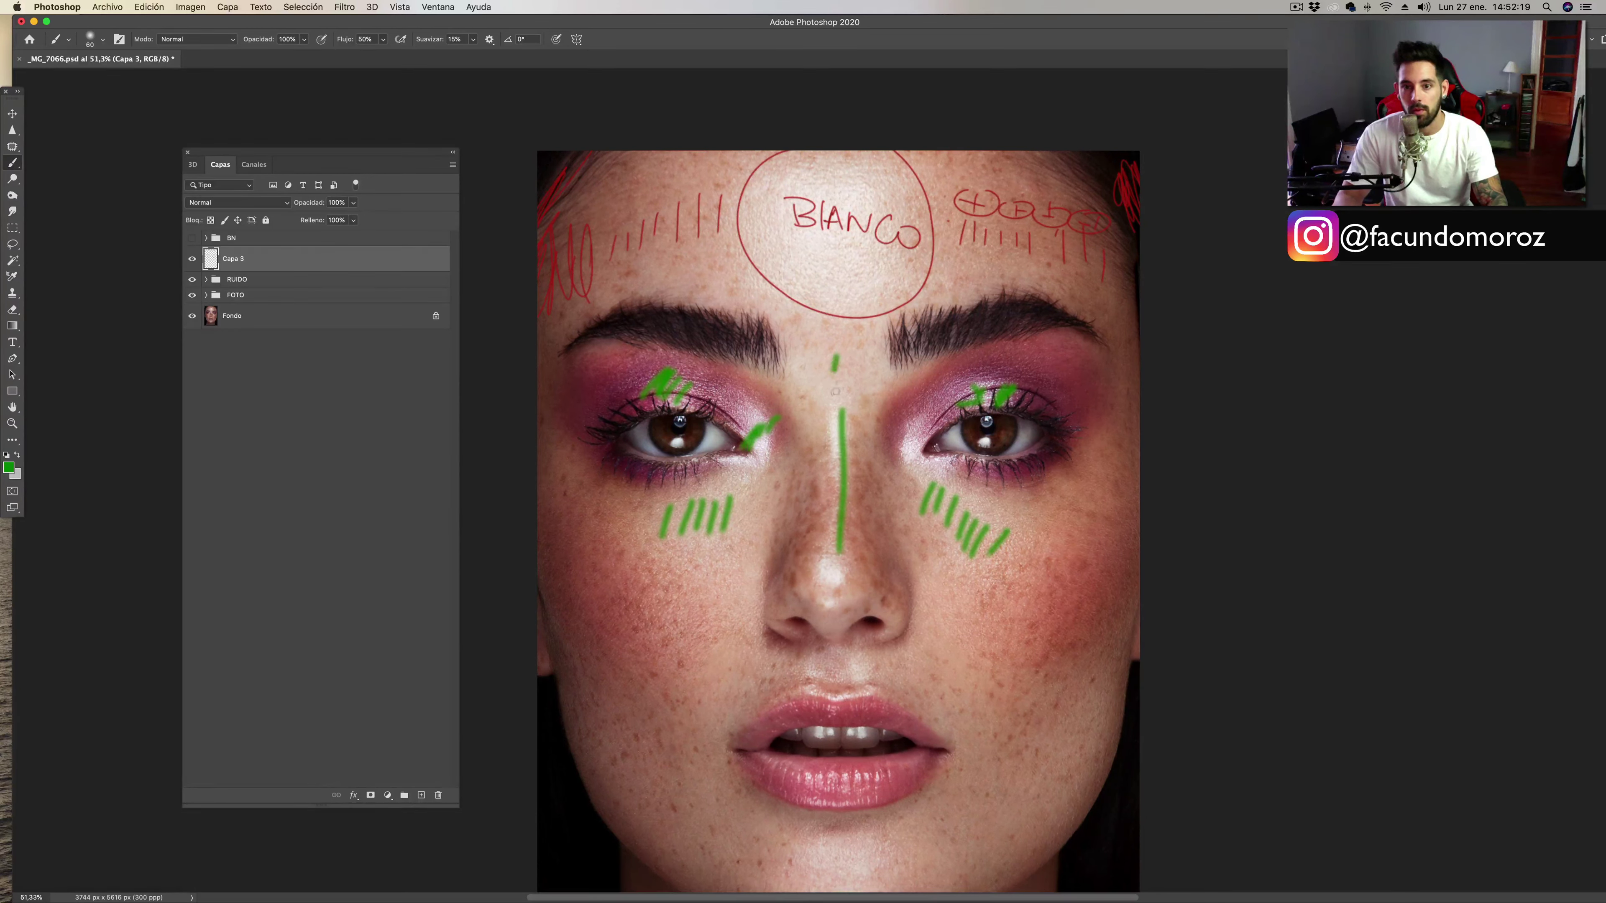
mouse_move(756, 247)
mouse_down()
mouse_move(816, 158)
mouse_move(847, 171)
mouse_up()
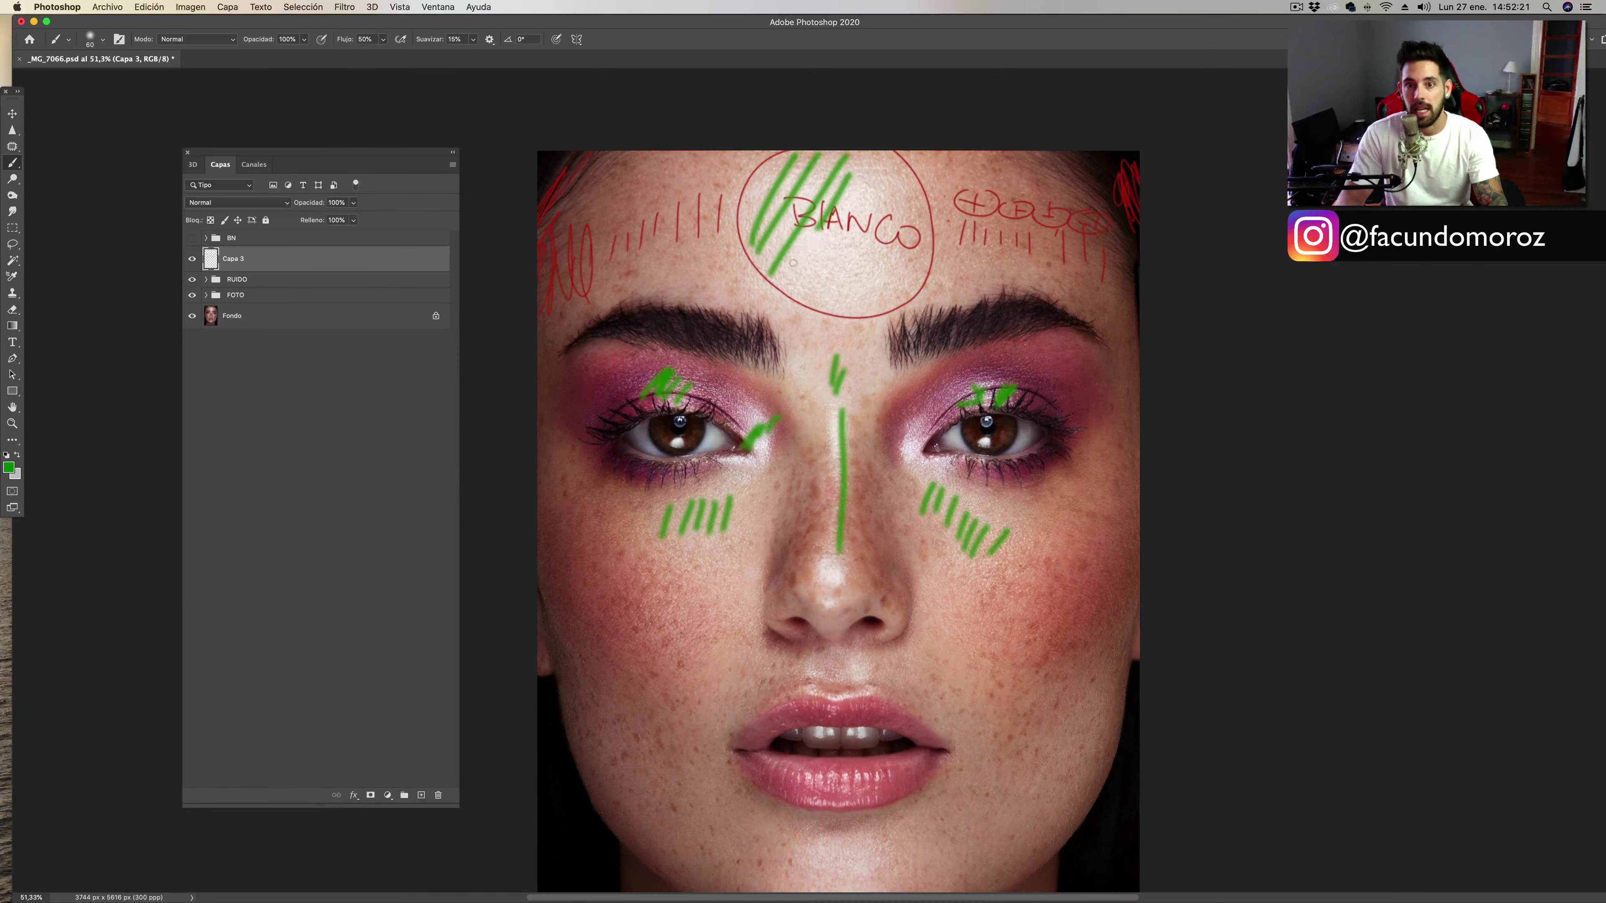
mouse_move(788, 285)
mouse_down()
mouse_move(882, 187)
mouse_move(892, 206)
mouse_up()
mouse_move(841, 313)
mouse_down()
mouse_move(911, 221)
mouse_move(911, 248)
mouse_up()
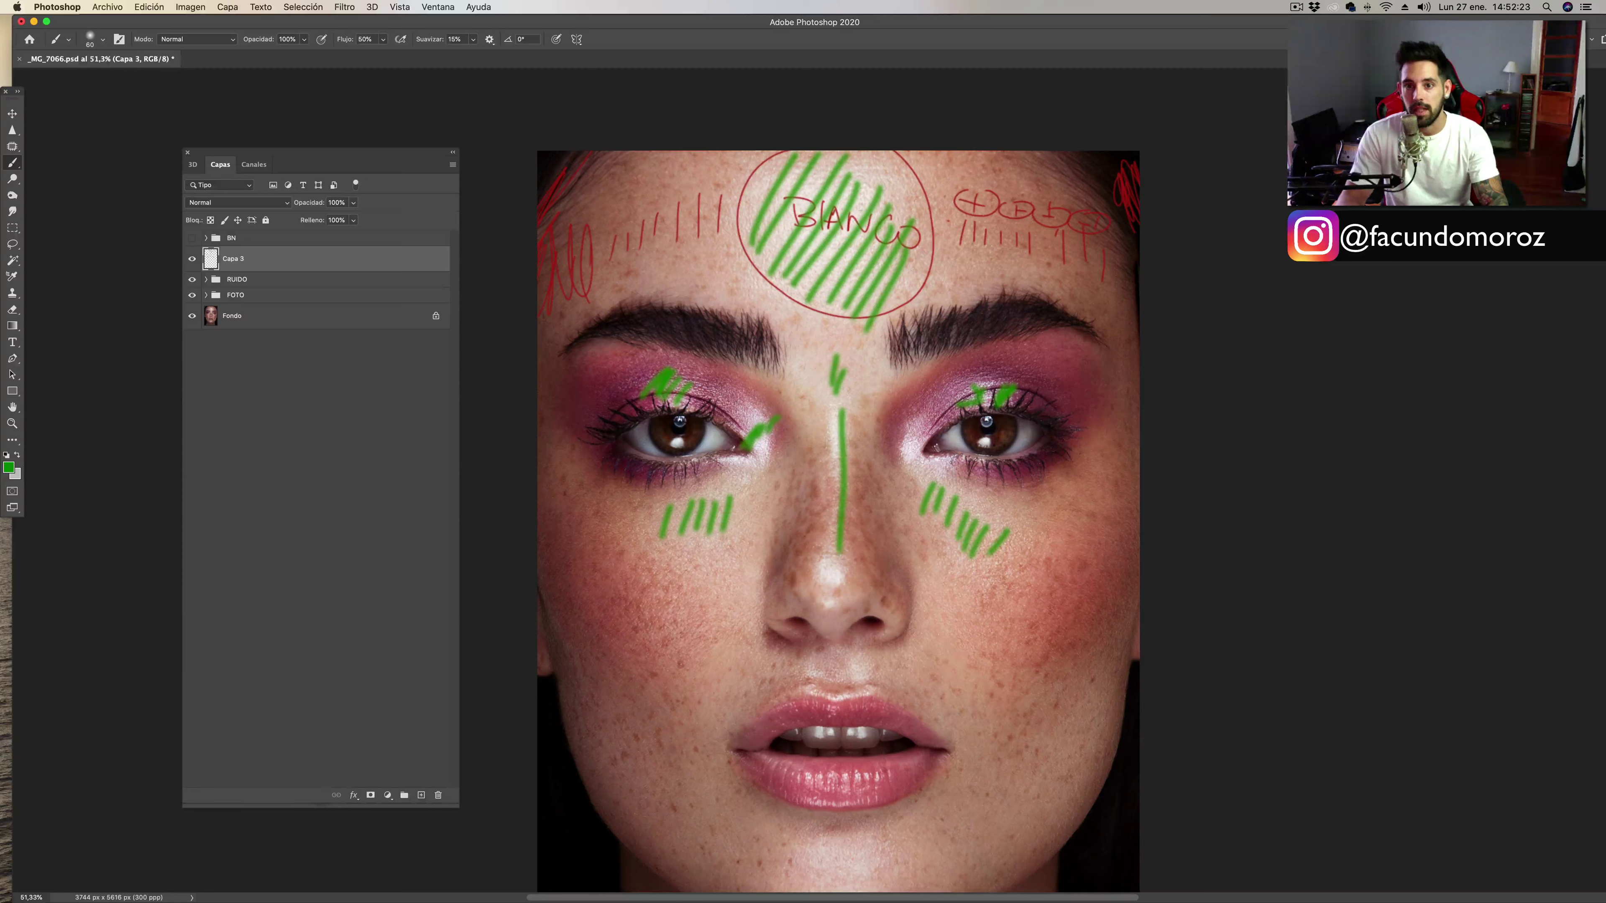
Hatch green over the lower lip, chin, upper lip area, nose tip and right inner eye corner.
mouse_move(813, 773)
mouse_down()
mouse_move(812, 792)
mouse_move(833, 766)
mouse_up()
drag(837, 788, 875, 773)
drag(789, 869, 810, 847)
drag(839, 842, 836, 855)
drag(838, 880, 863, 865)
drag(861, 880, 873, 865)
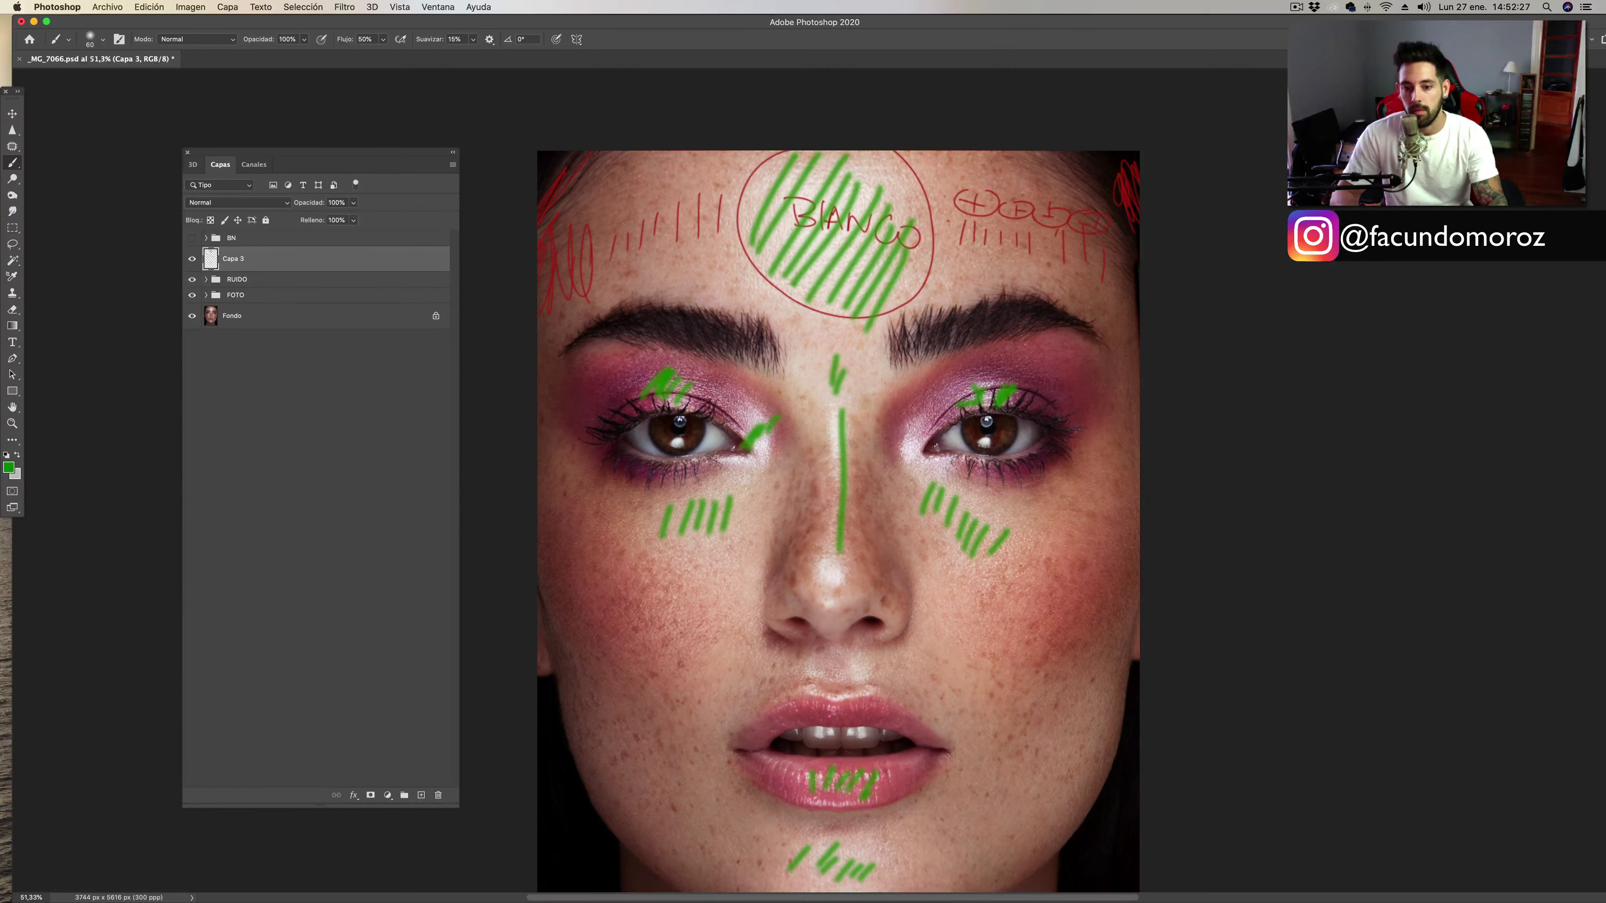
mouse_move(822, 668)
mouse_down()
mouse_move(803, 684)
mouse_move(848, 681)
mouse_up()
mouse_move(821, 601)
mouse_down()
mouse_move(831, 569)
mouse_move(851, 574)
mouse_up()
drag(860, 588, 863, 573)
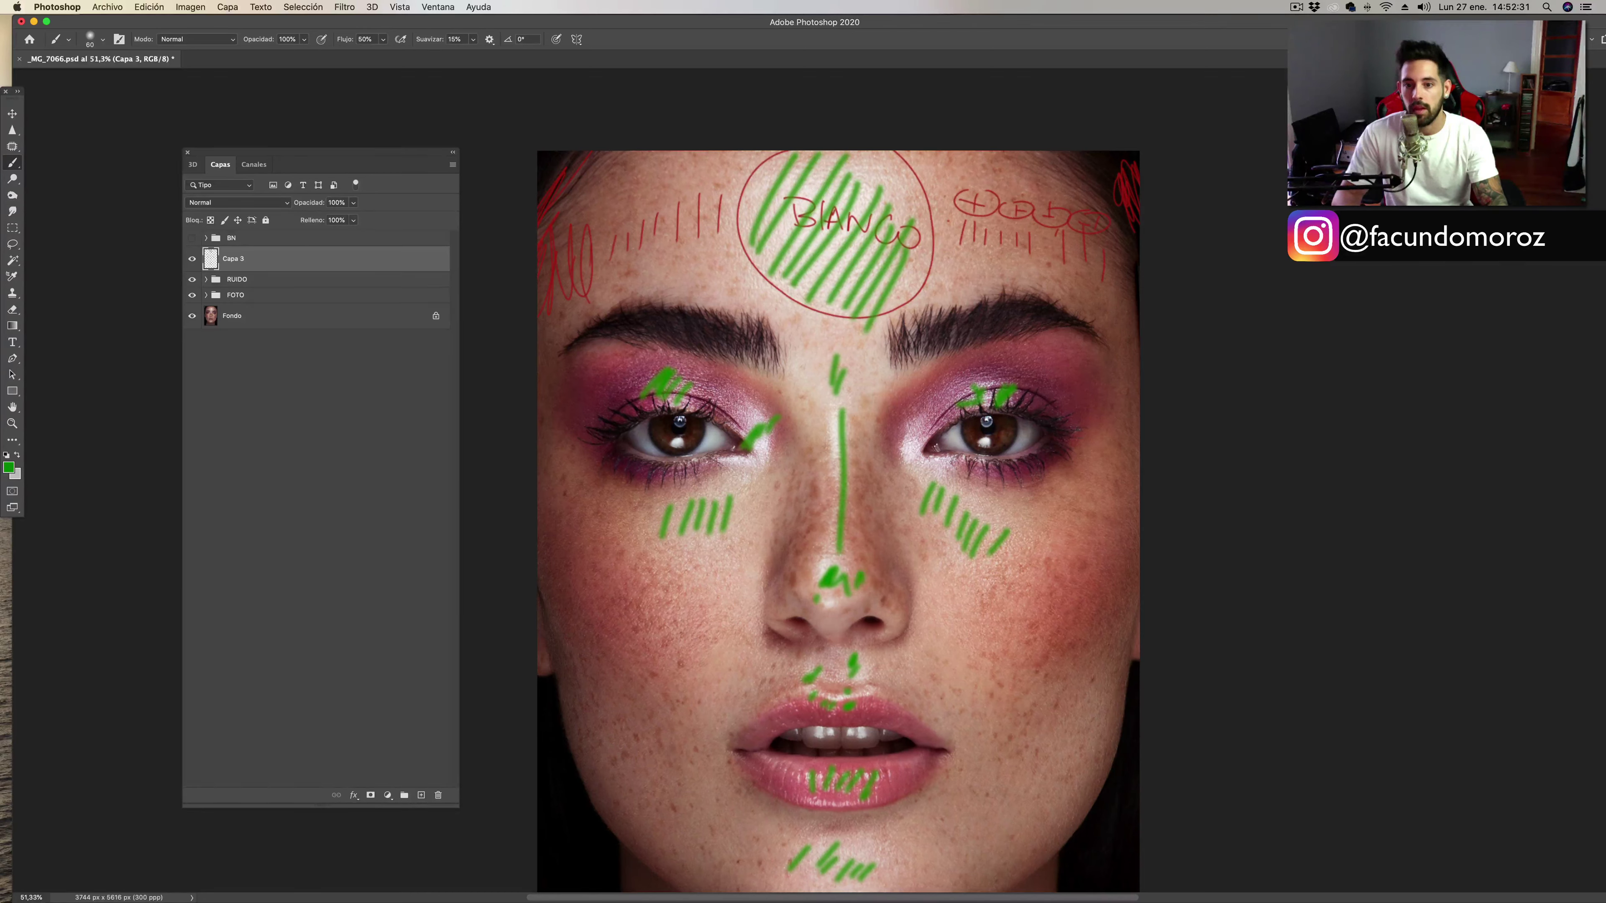
drag(909, 454, 936, 433)
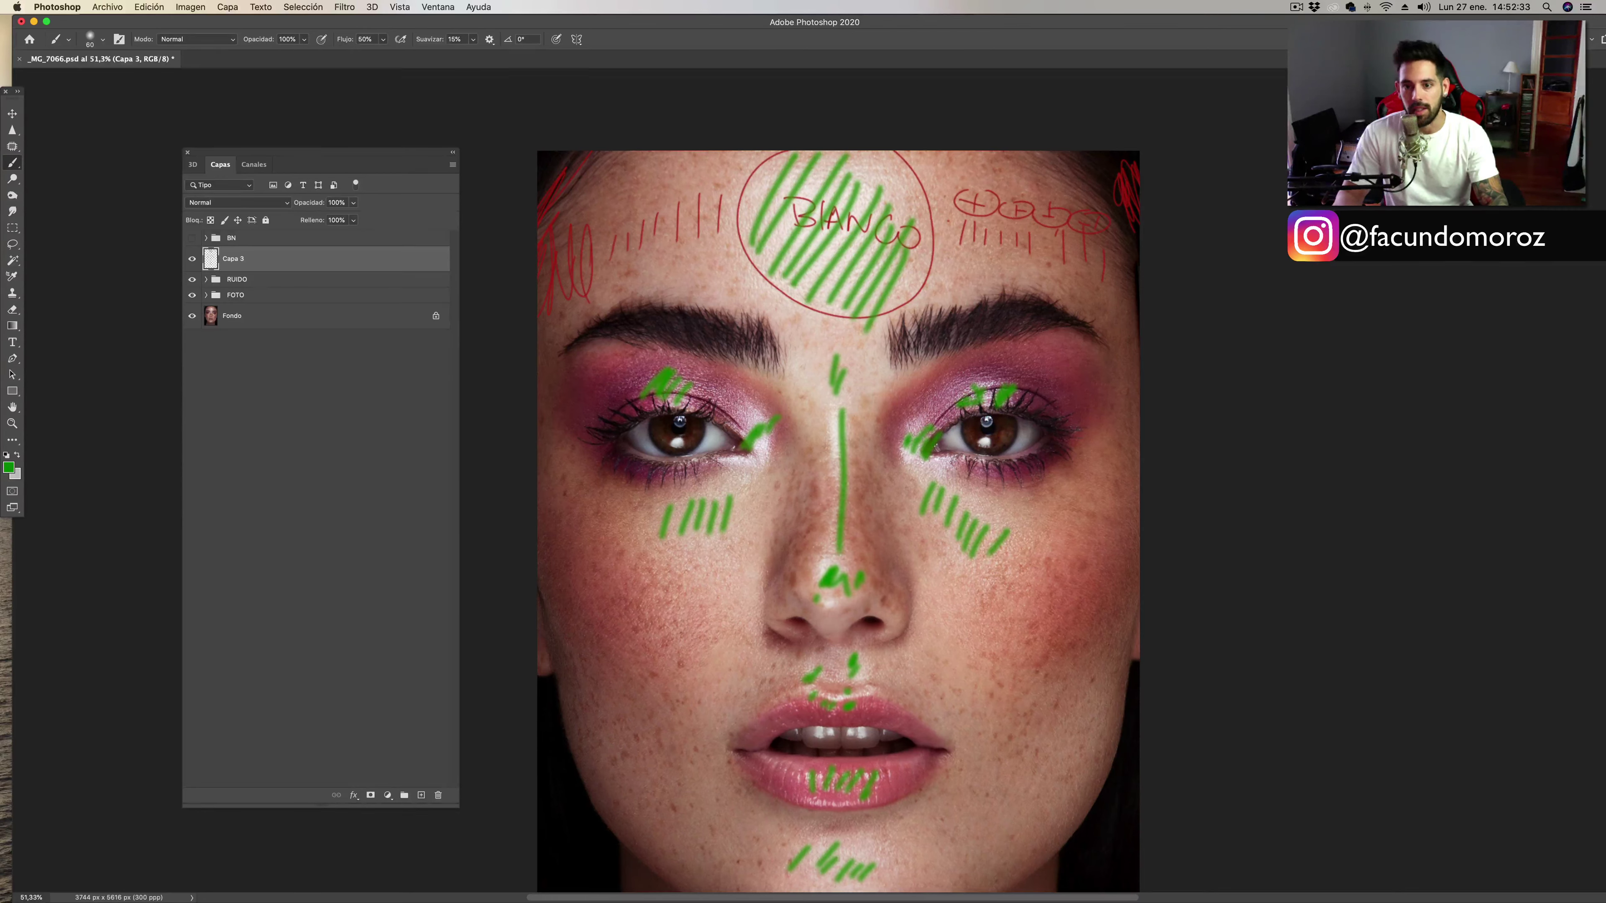
click(9, 468)
Pick a darker green and hatch it above the outer right eye and the right cheek.
click(1188, 622)
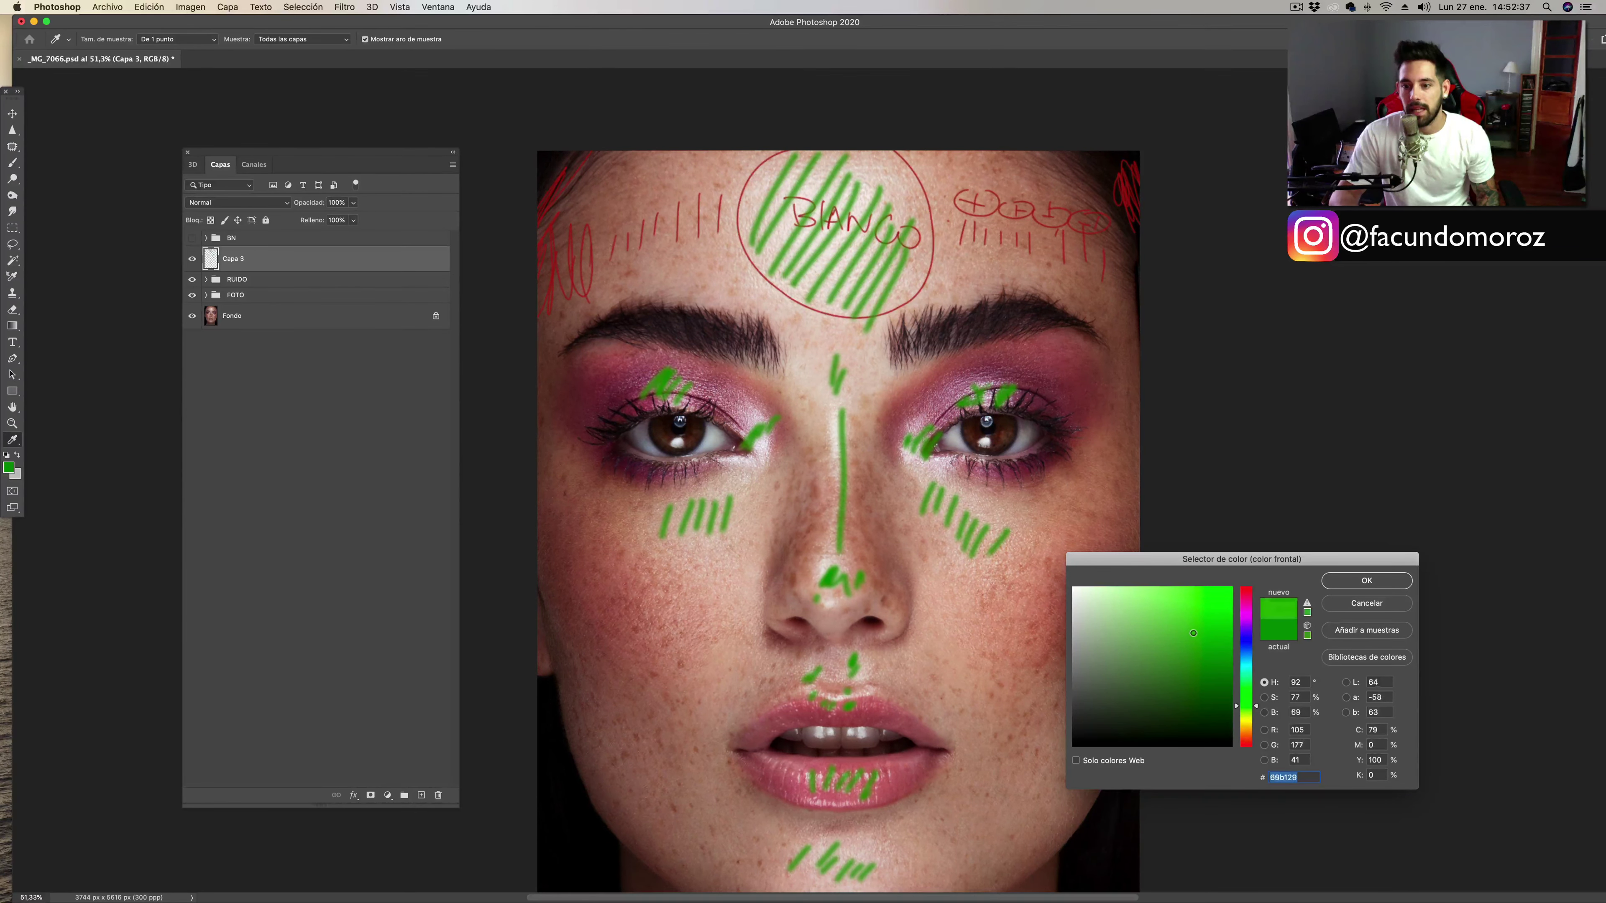
drag(1189, 622, 1189, 671)
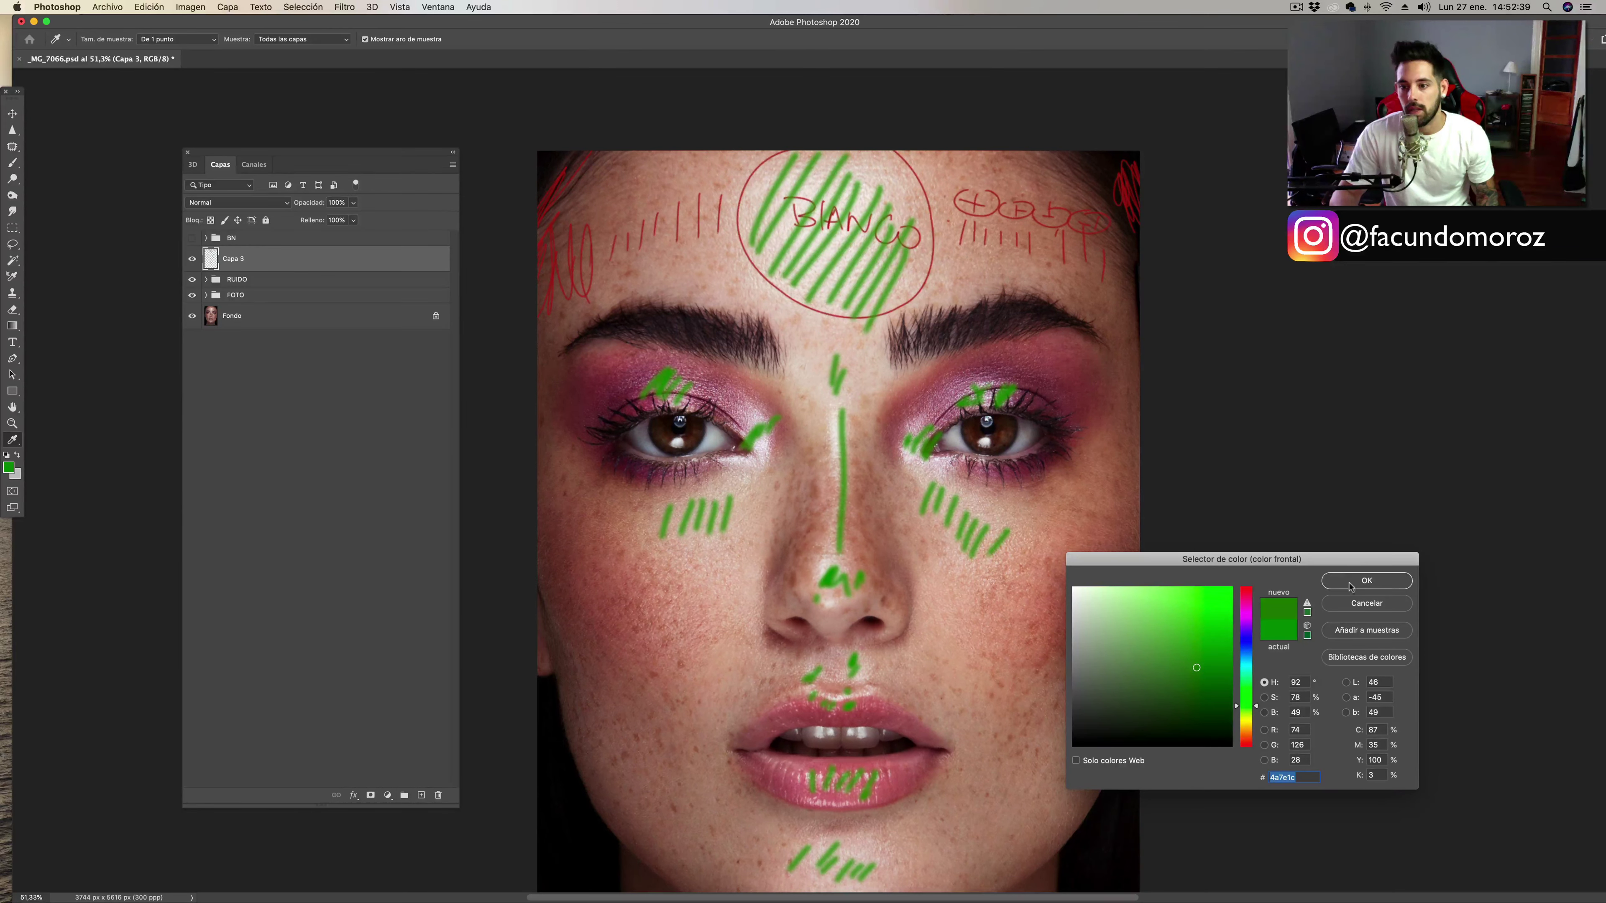
click(1366, 581)
drag(1066, 380, 1095, 415)
drag(1091, 484, 1078, 505)
drag(1104, 495, 1079, 585)
Hatch green over the left cheek, the outer left eye corner and both forehead sides.
drag(637, 525, 626, 556)
drag(645, 550, 636, 567)
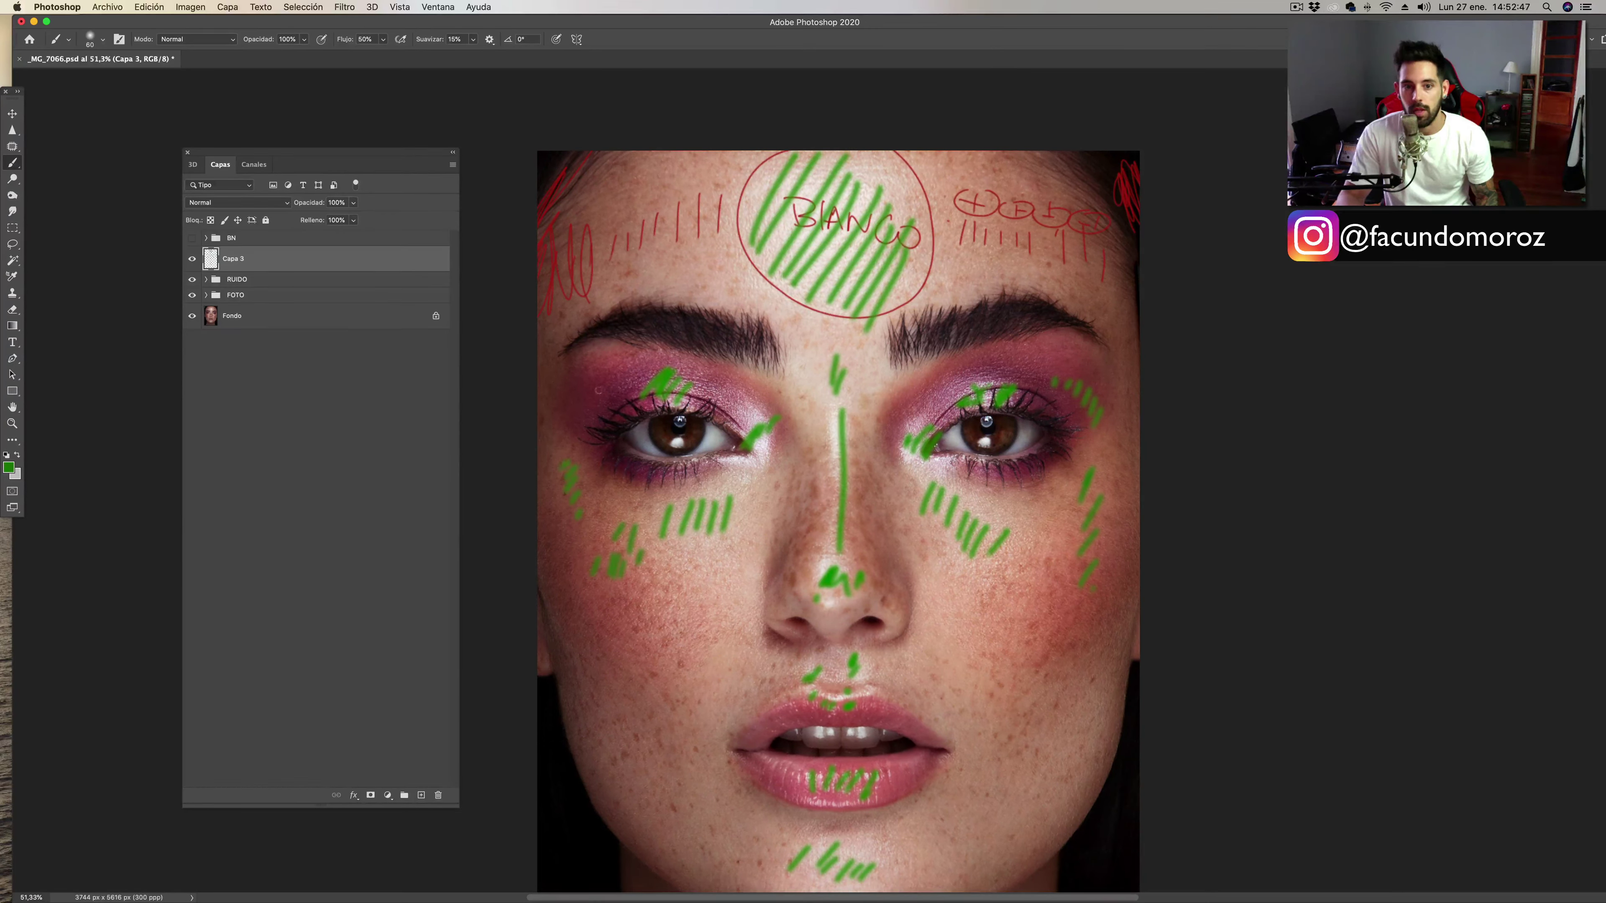
drag(601, 378, 578, 391)
mouse_move(706, 166)
mouse_down()
mouse_move(683, 259)
mouse_move(674, 249)
mouse_up()
drag(681, 191, 658, 256)
mouse_move(653, 206)
mouse_down()
mouse_move(633, 254)
mouse_move(617, 251)
mouse_up()
mouse_move(967, 193)
mouse_down()
mouse_move(951, 254)
mouse_move(977, 256)
mouse_up()
mouse_move(1037, 212)
mouse_down()
mouse_move(1006, 262)
mouse_move(1037, 269)
mouse_up()
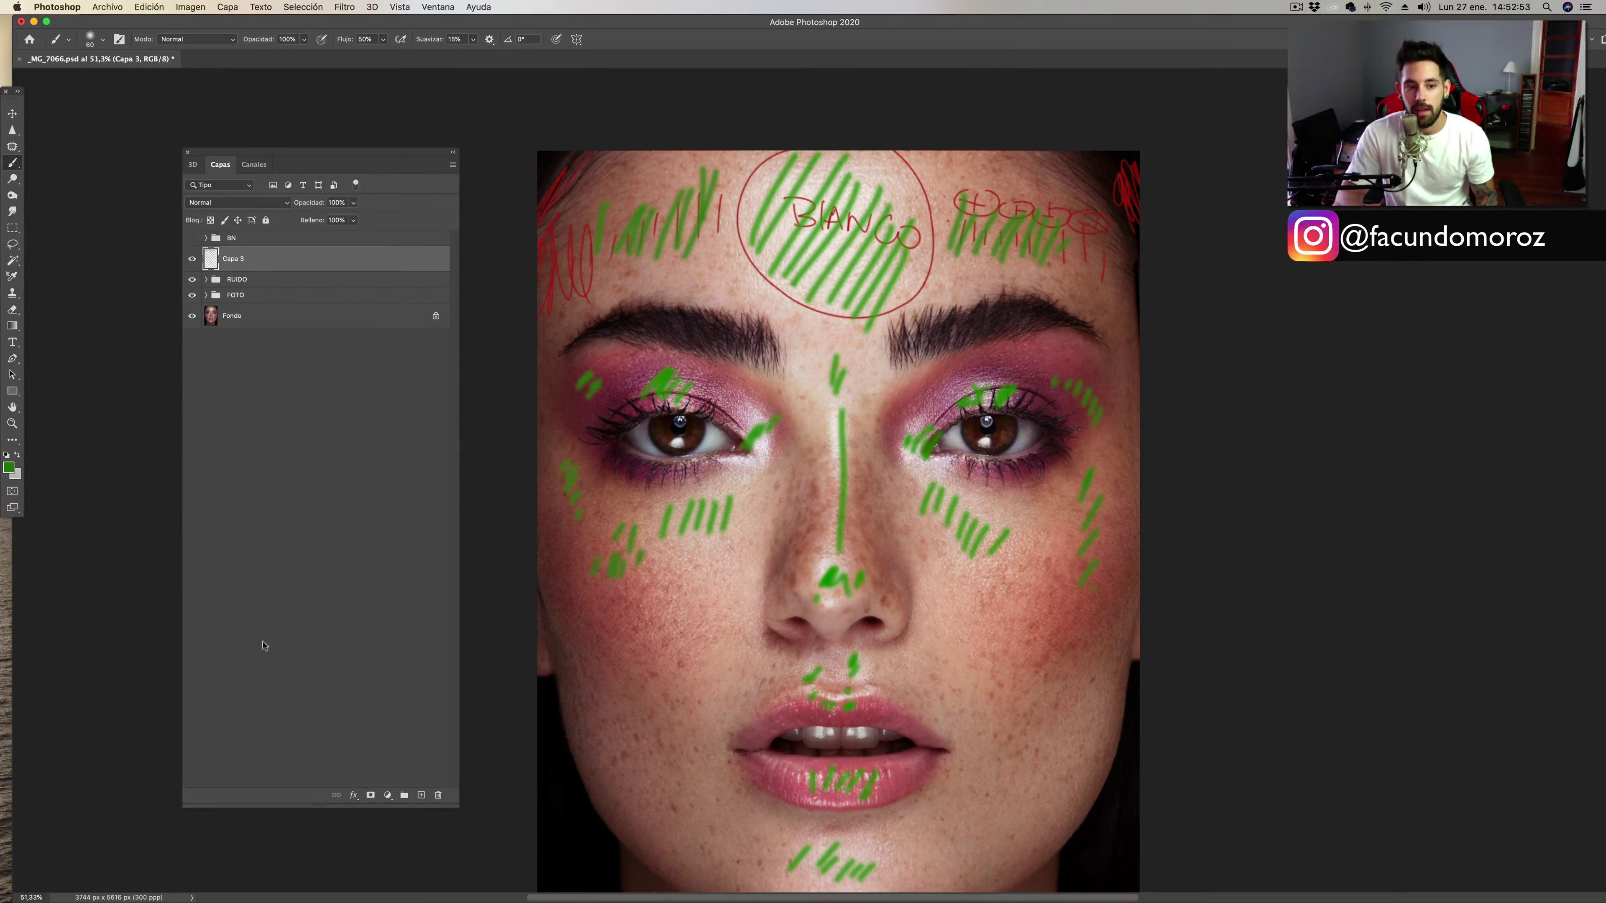
Switch to a very dark green and paint along the left and right cheek edges.
click(8, 468)
click(1188, 719)
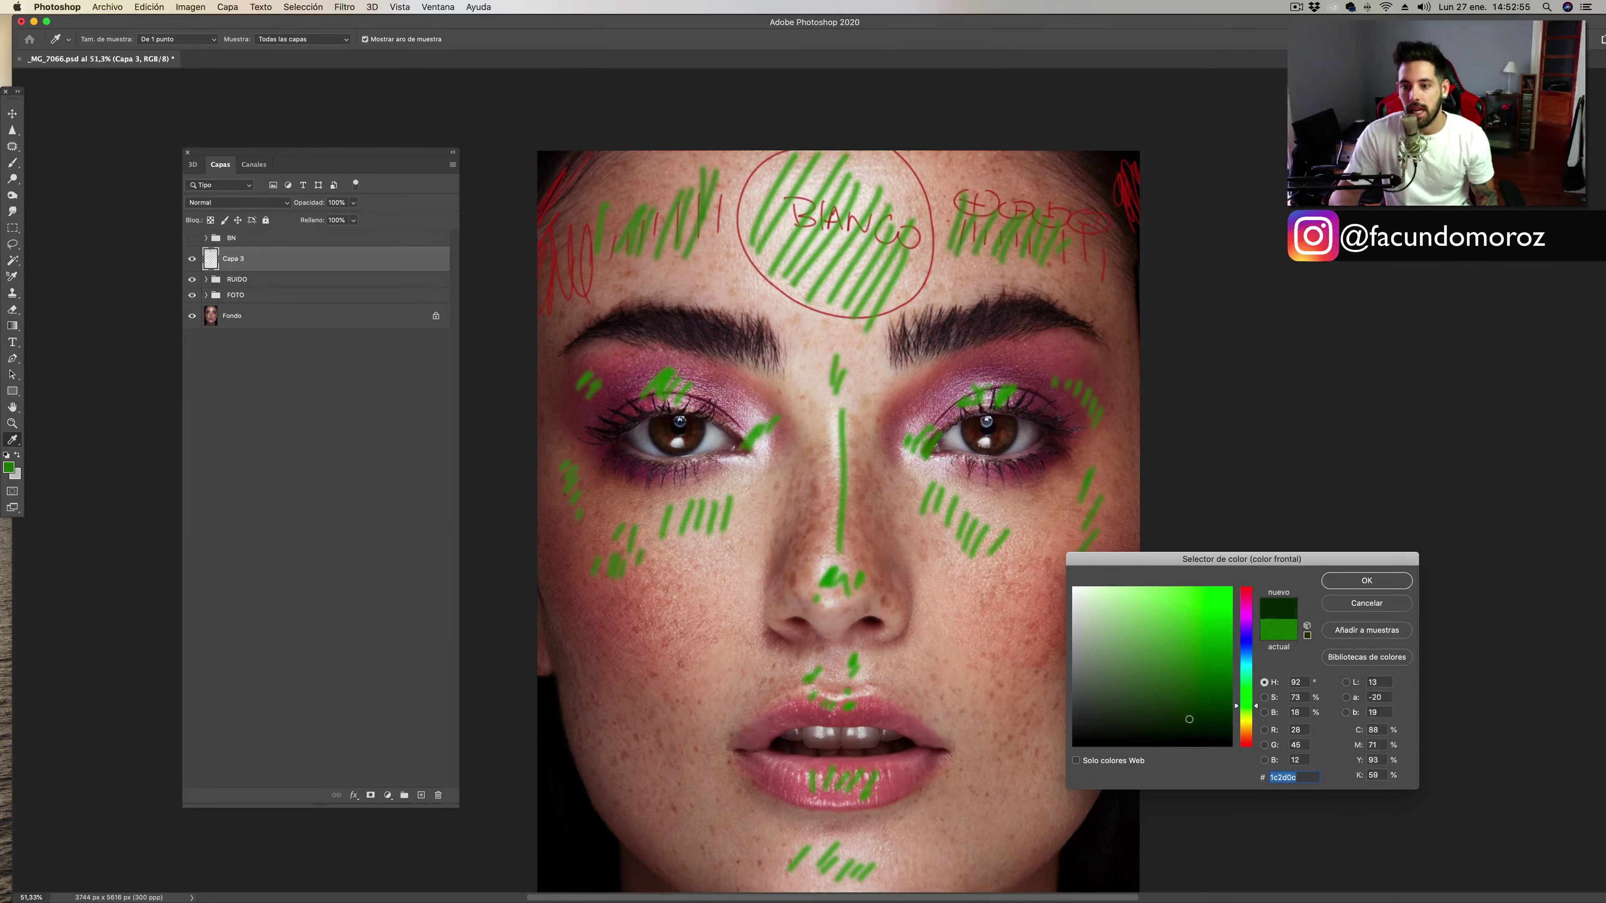
click(1366, 580)
mouse_move(550, 535)
mouse_down()
mouse_move(544, 578)
mouse_move(568, 587)
mouse_up()
mouse_move(565, 568)
mouse_down()
mouse_move(575, 624)
mouse_move(589, 616)
mouse_up()
drag(594, 606, 603, 639)
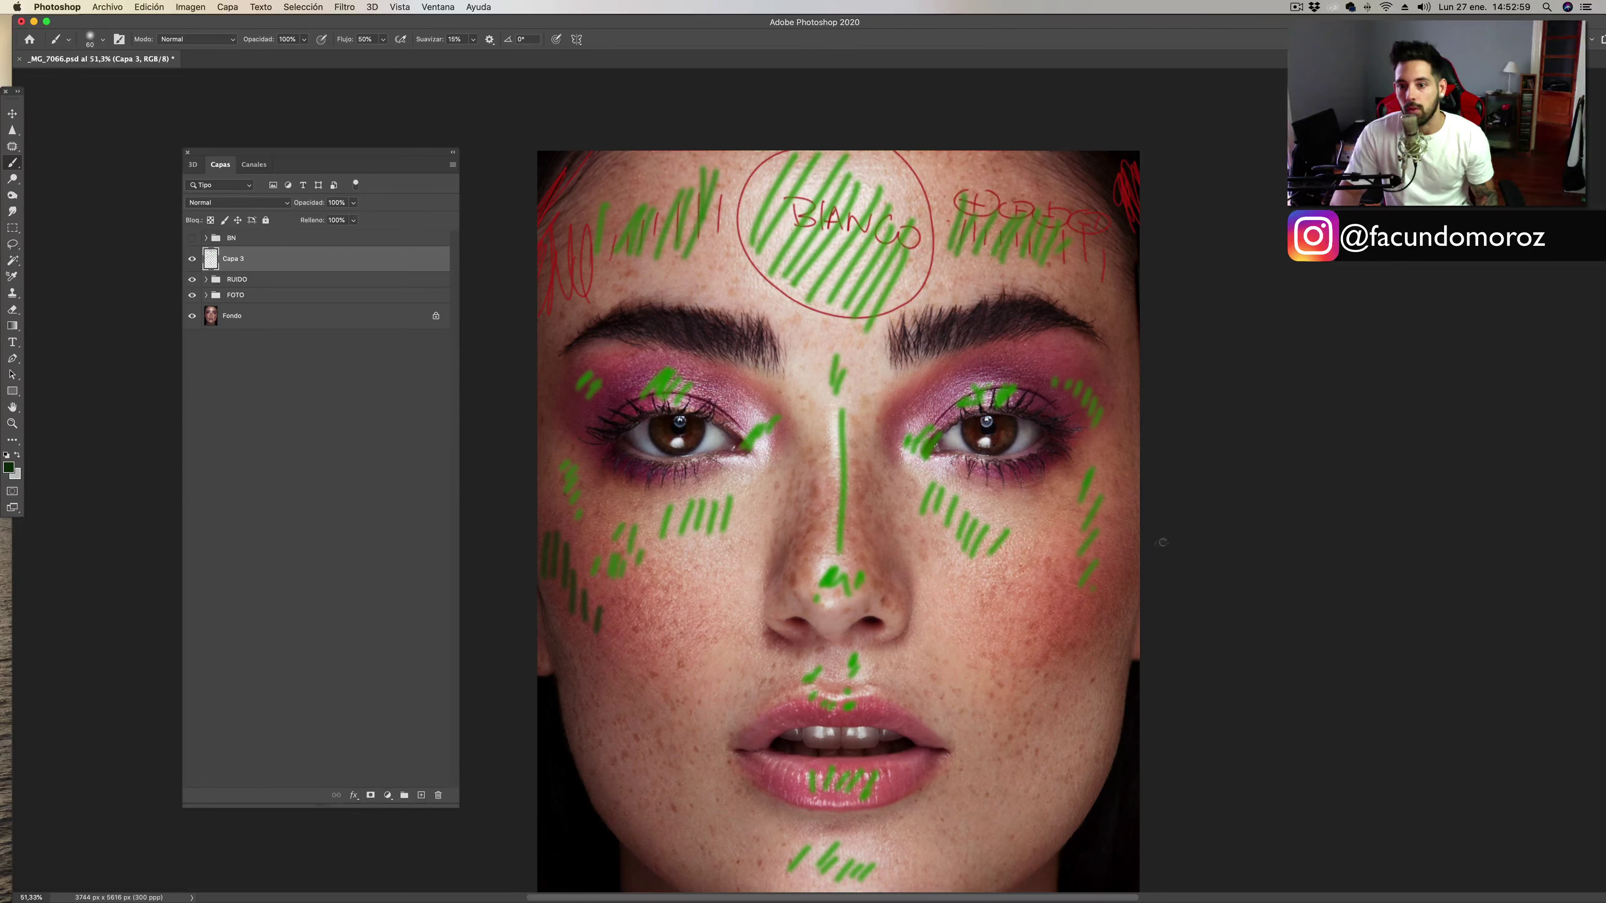
mouse_move(1134, 555)
mouse_down()
mouse_move(1112, 605)
mouse_move(1044, 665)
mouse_up()
drag(1139, 514, 1131, 537)
drag(1132, 479, 1119, 510)
drag(544, 481, 557, 535)
Paint dark green along the face's left edge and both forehead edges.
drag(555, 336, 545, 380)
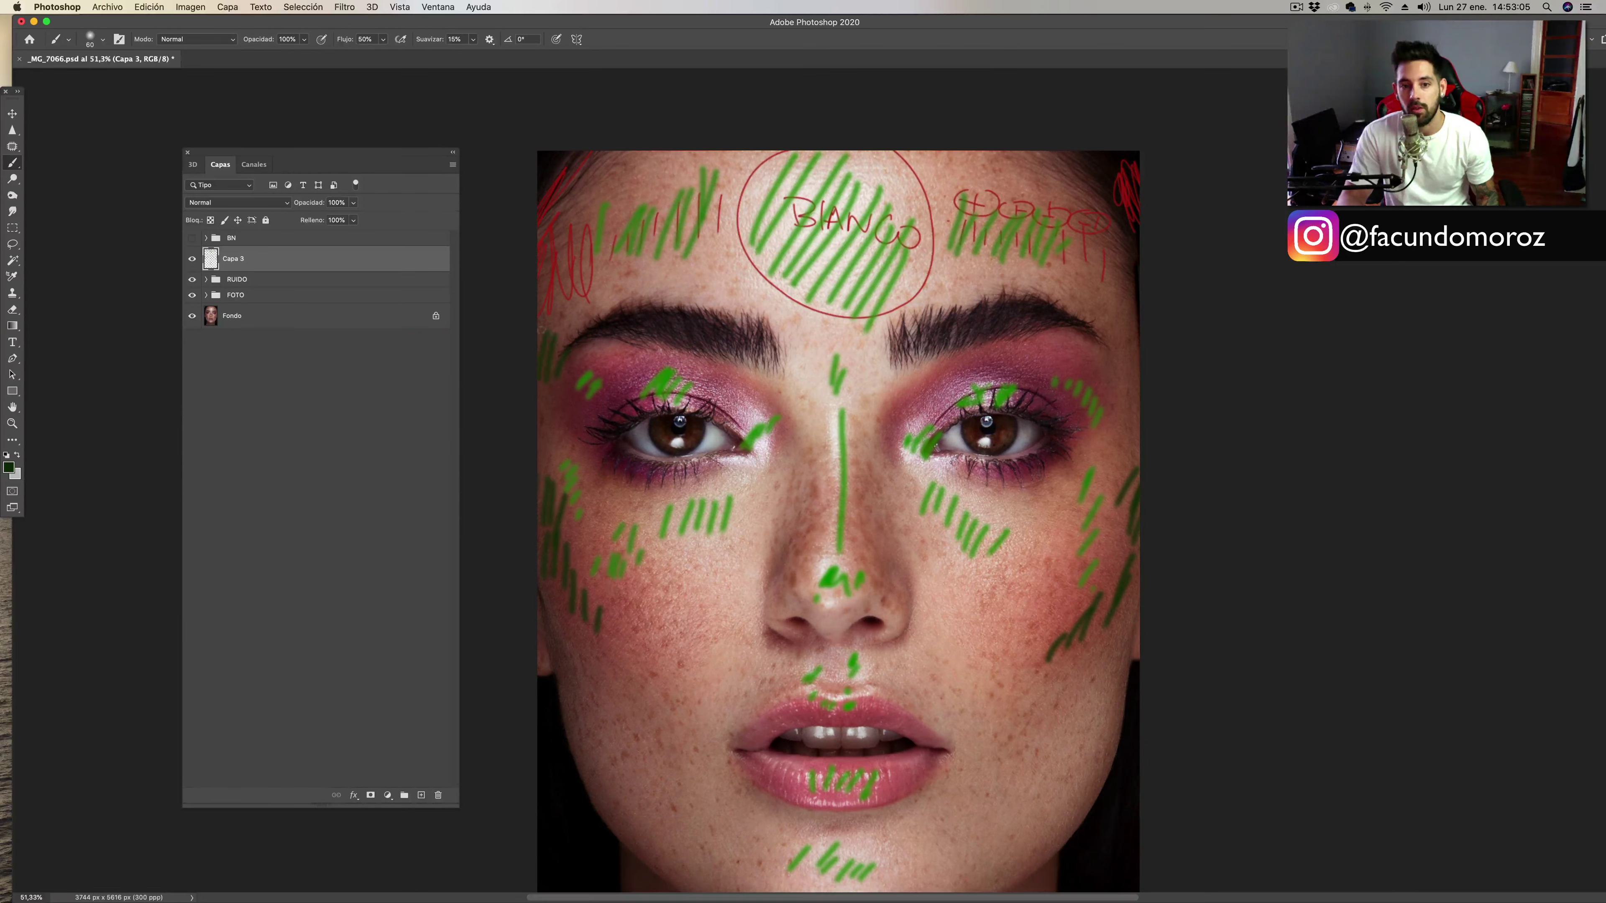
drag(543, 259, 539, 300)
drag(557, 218, 554, 263)
mouse_move(572, 177)
mouse_down()
mouse_move(563, 263)
mouse_move(597, 287)
mouse_up()
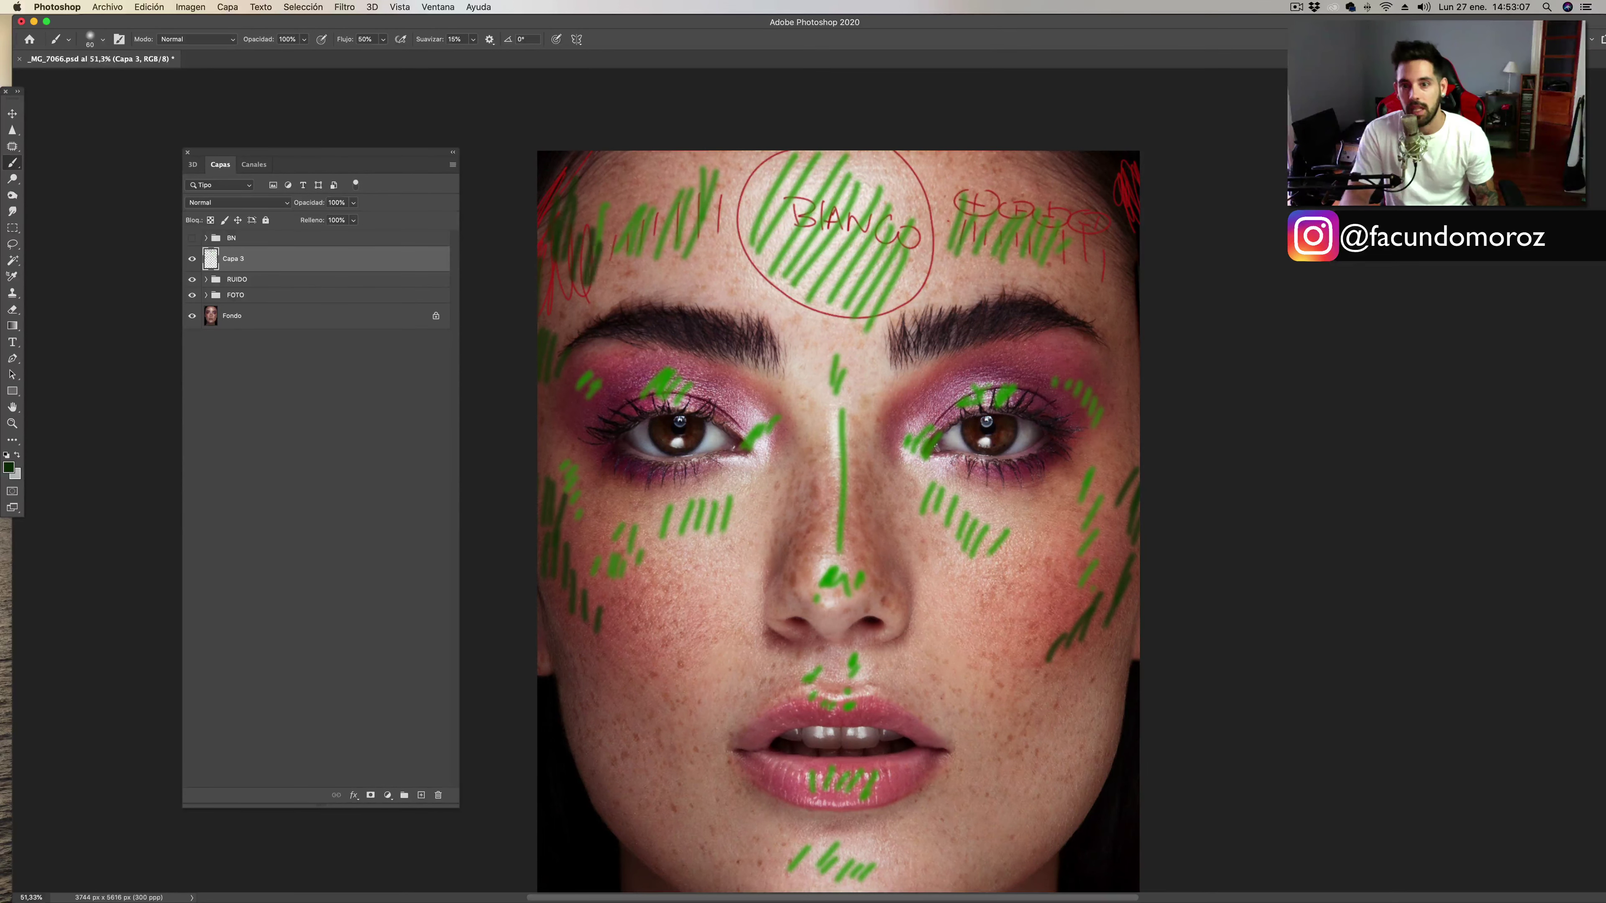
mouse_move(1118, 233)
mouse_down()
mouse_move(1104, 305)
mouse_move(1082, 292)
mouse_up()
drag(1080, 212, 1077, 278)
drag(1104, 170, 1106, 233)
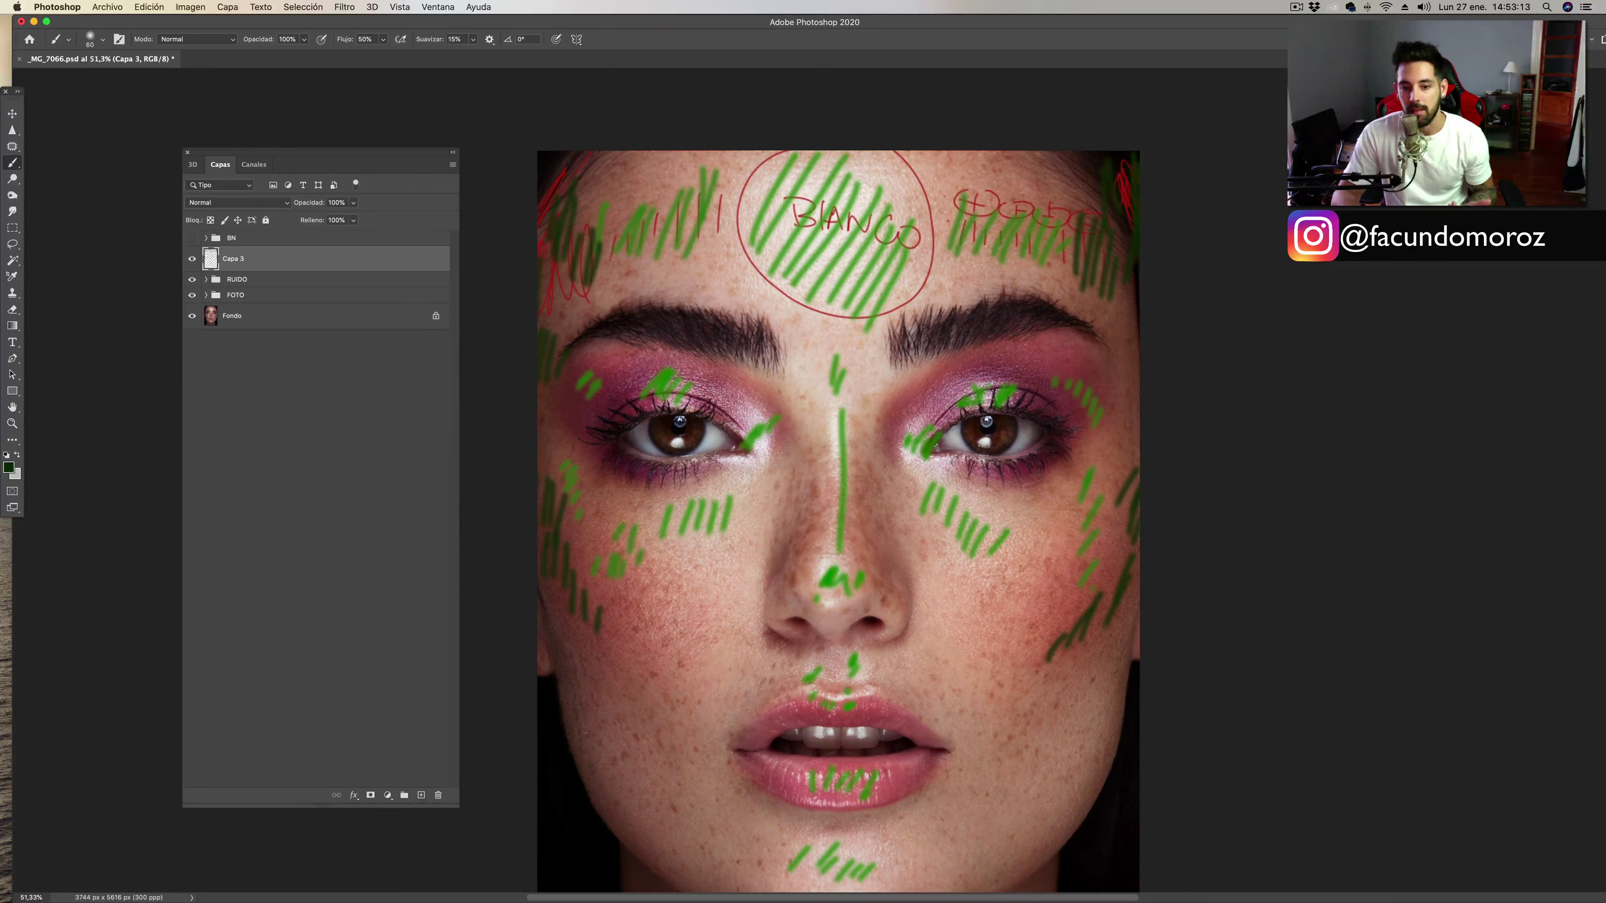
Hatch dark green over both sides of the lower jaw, then delete the sketch layer.
drag(577, 713, 681, 866)
drag(646, 727, 705, 878)
drag(675, 760, 731, 869)
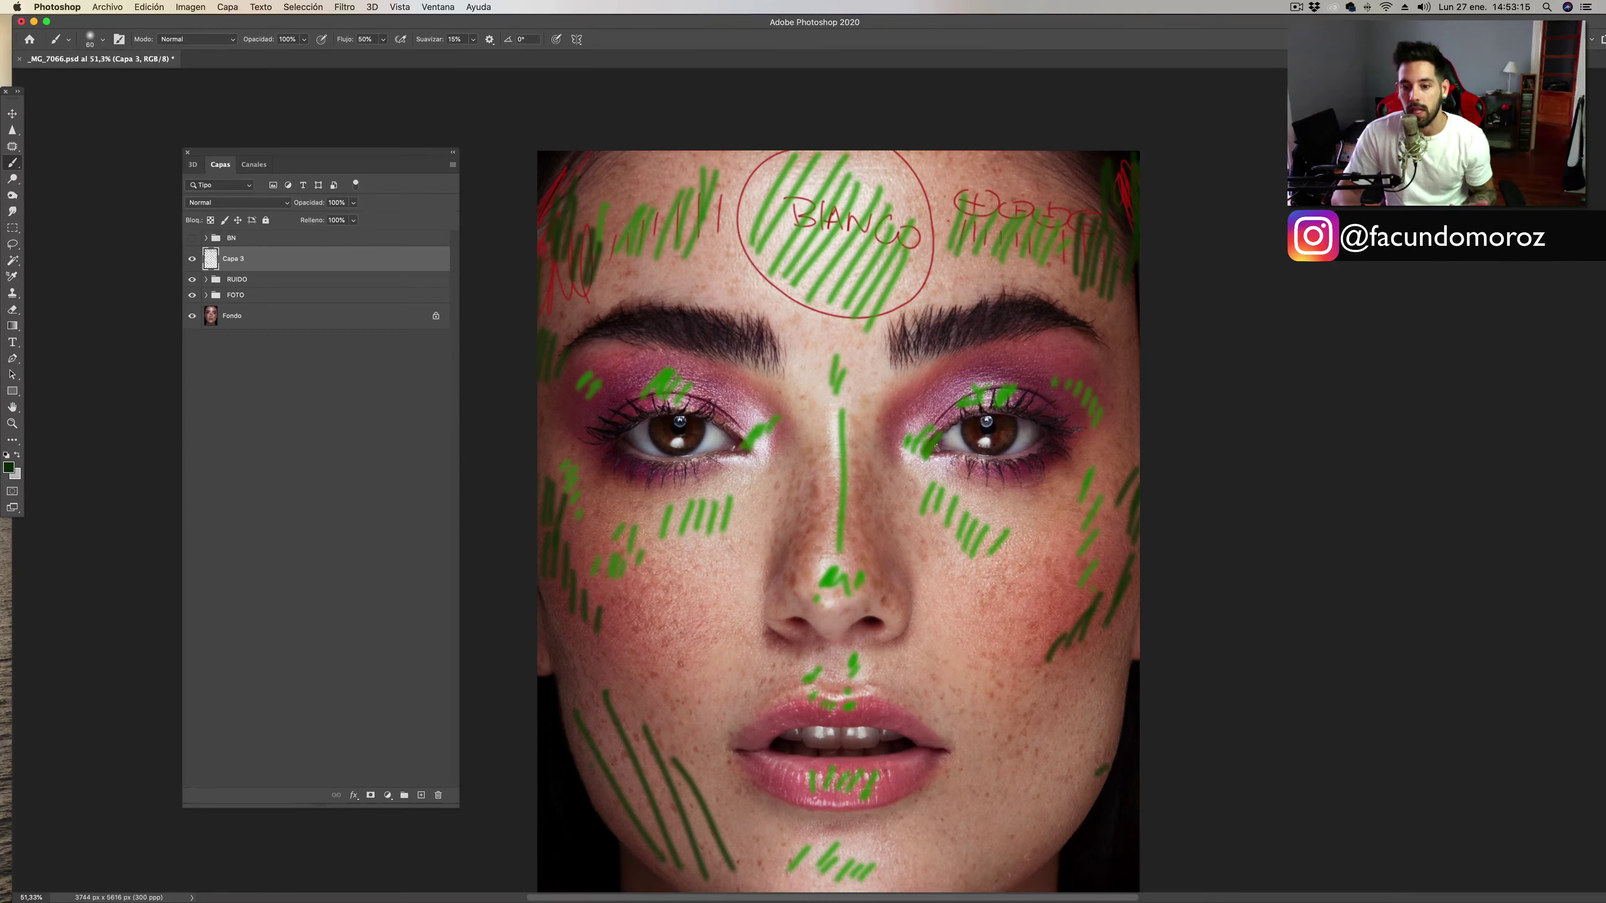
drag(1107, 767, 1006, 885)
mouse_move(1098, 736)
mouse_down()
mouse_move(985, 883)
mouse_move(958, 876)
mouse_up()
drag(1138, 769, 1062, 876)
drag(1138, 803, 1059, 881)
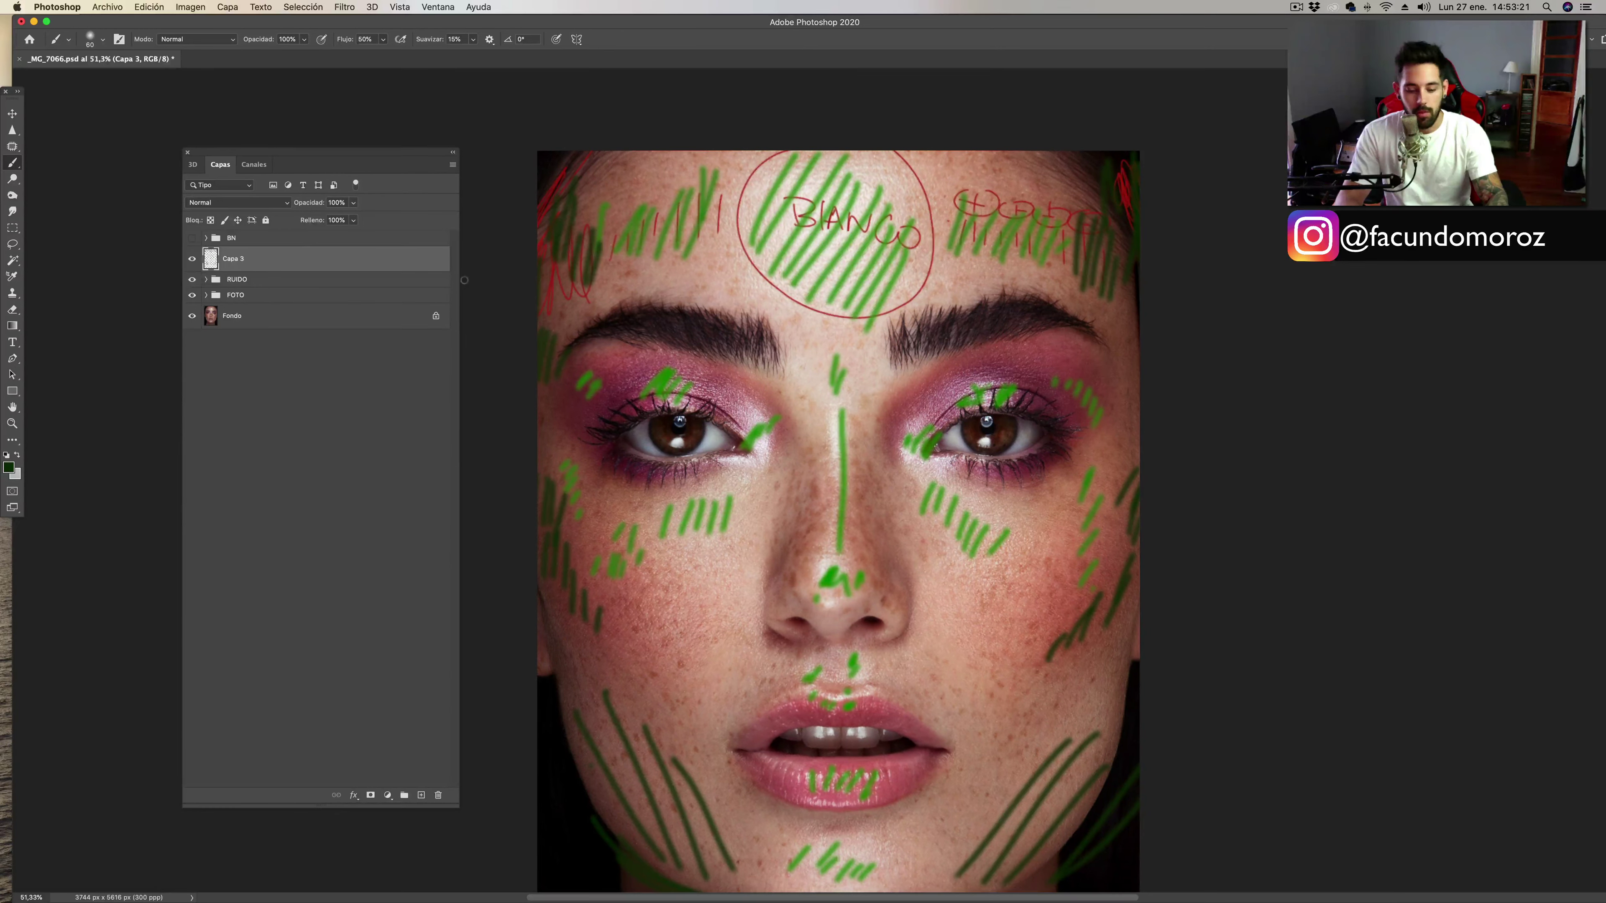
key(BackSpace)
Hide the panels, browse Instagram retouching posts in Opera, then restore the minimised Photoshop portrait.
key(F7)
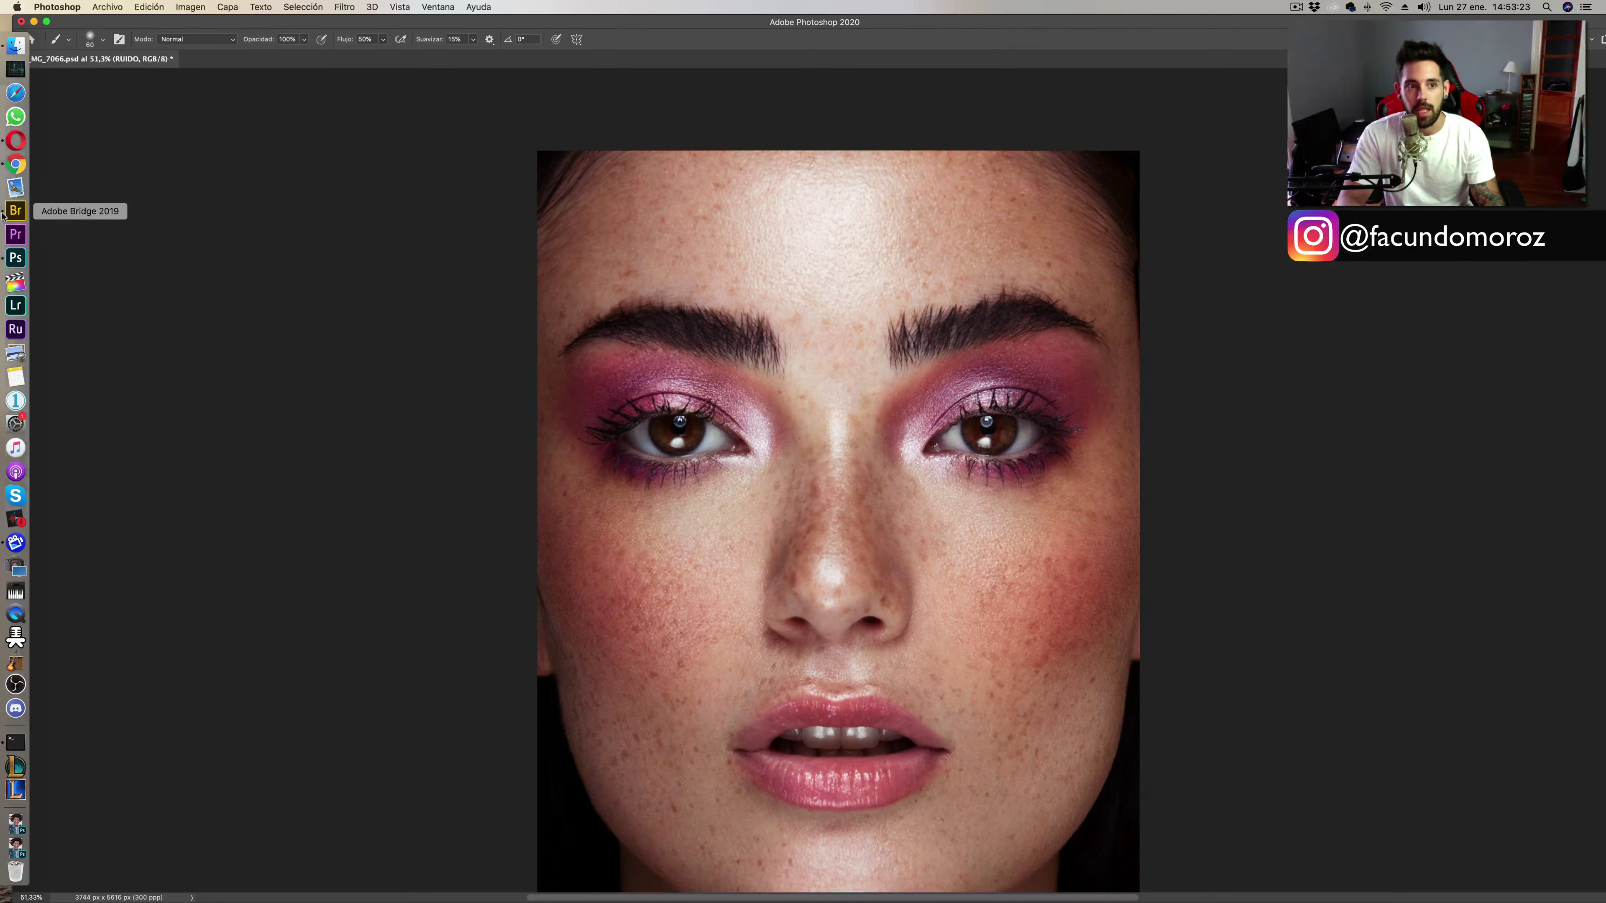
click(16, 142)
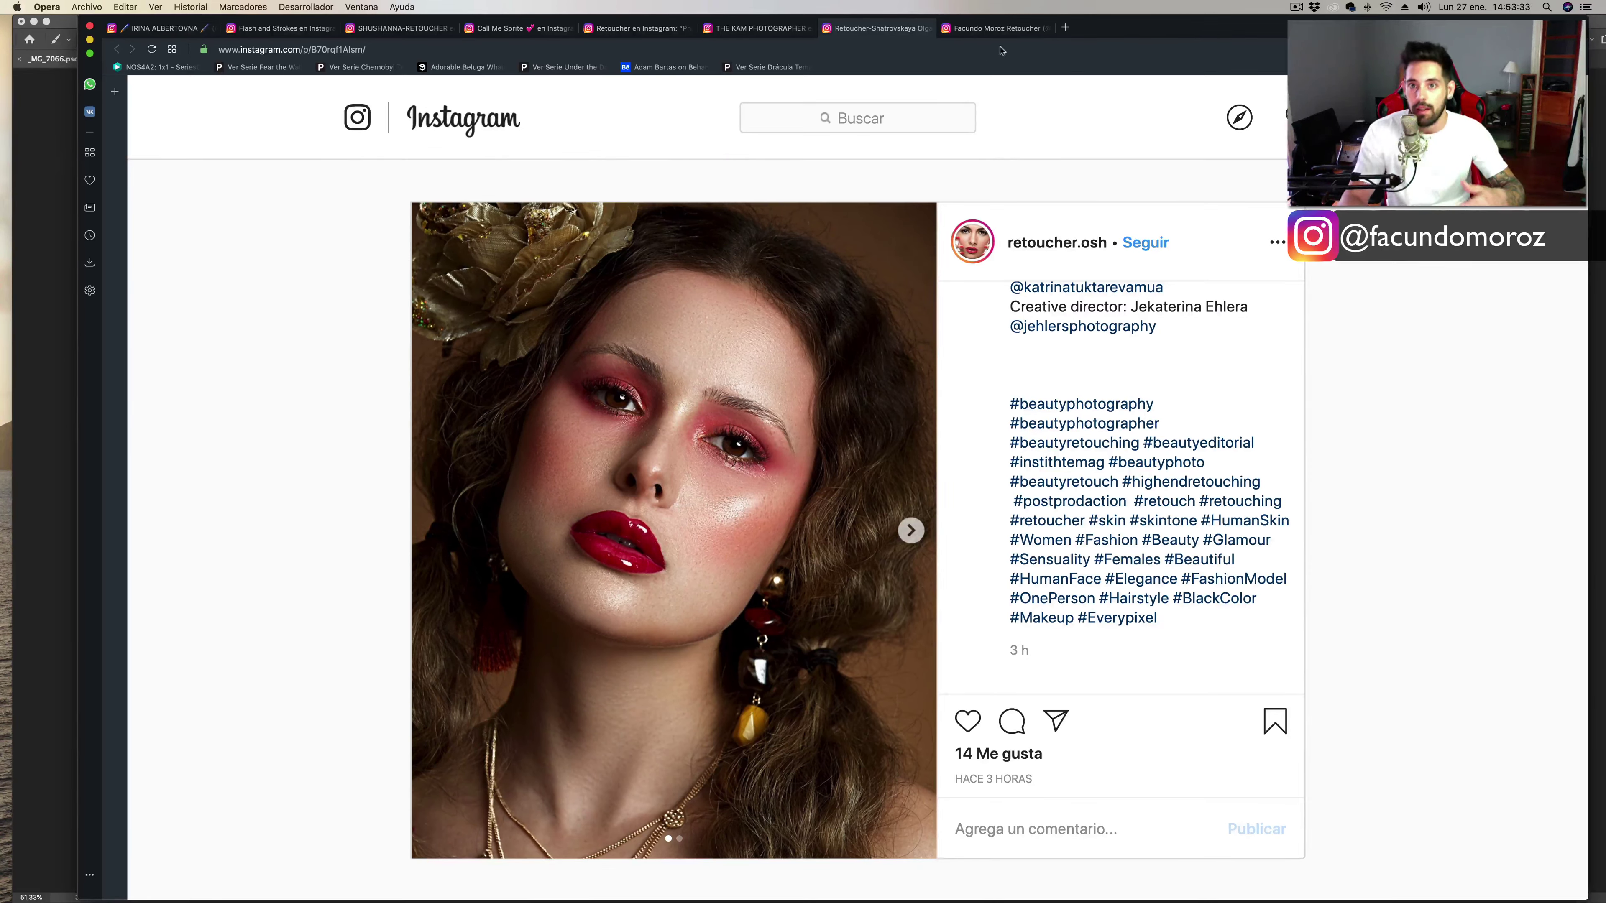
click(990, 28)
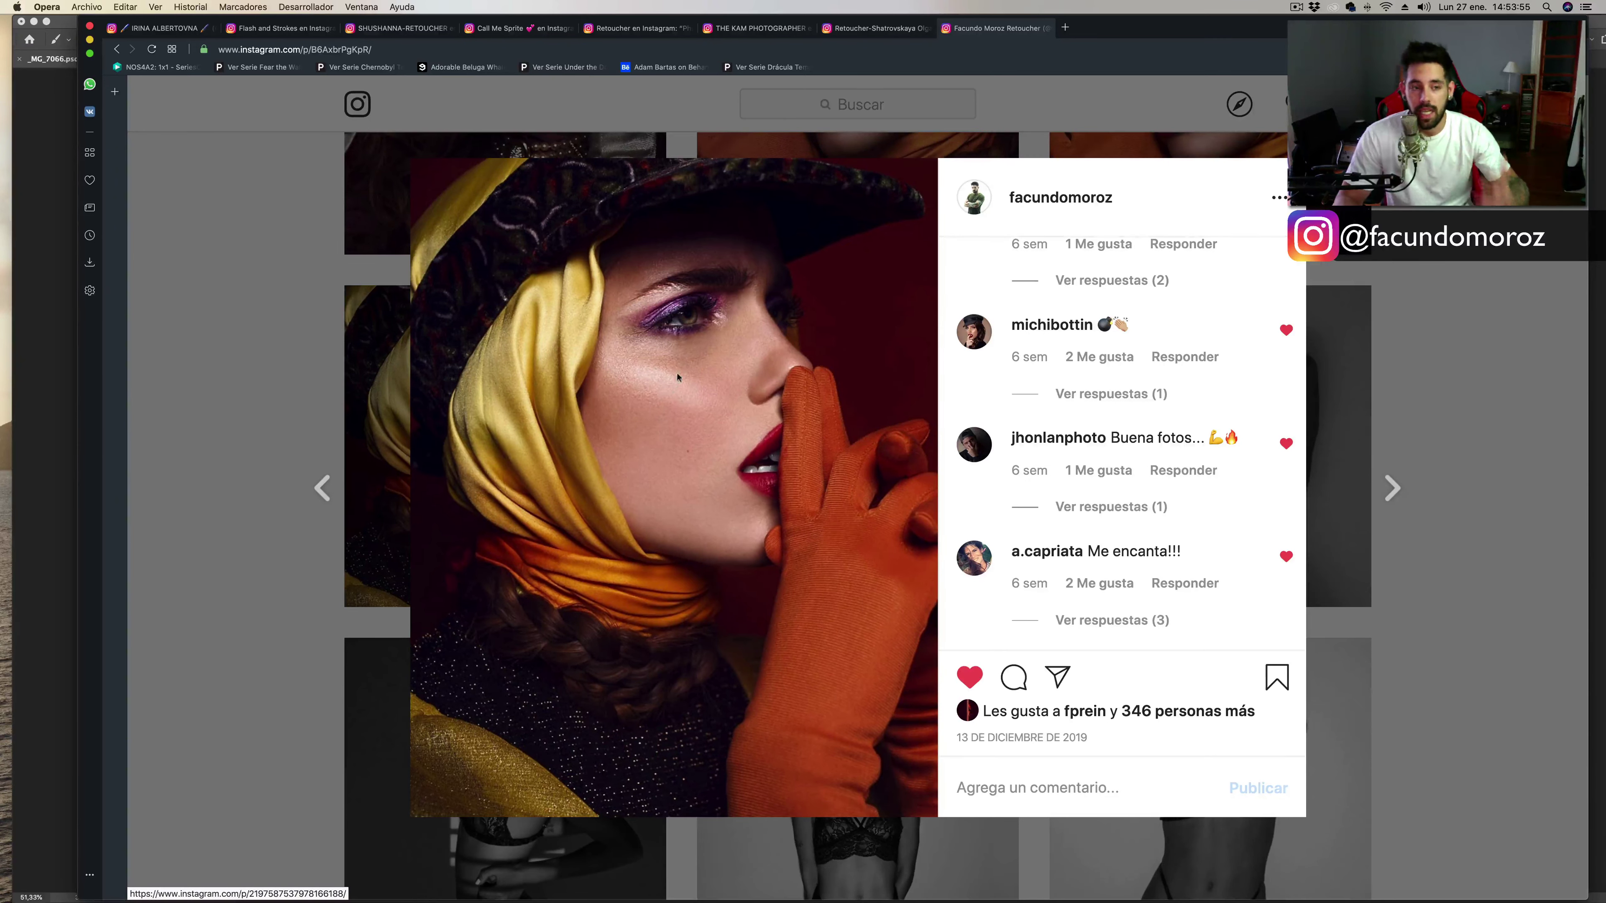
click(183, 28)
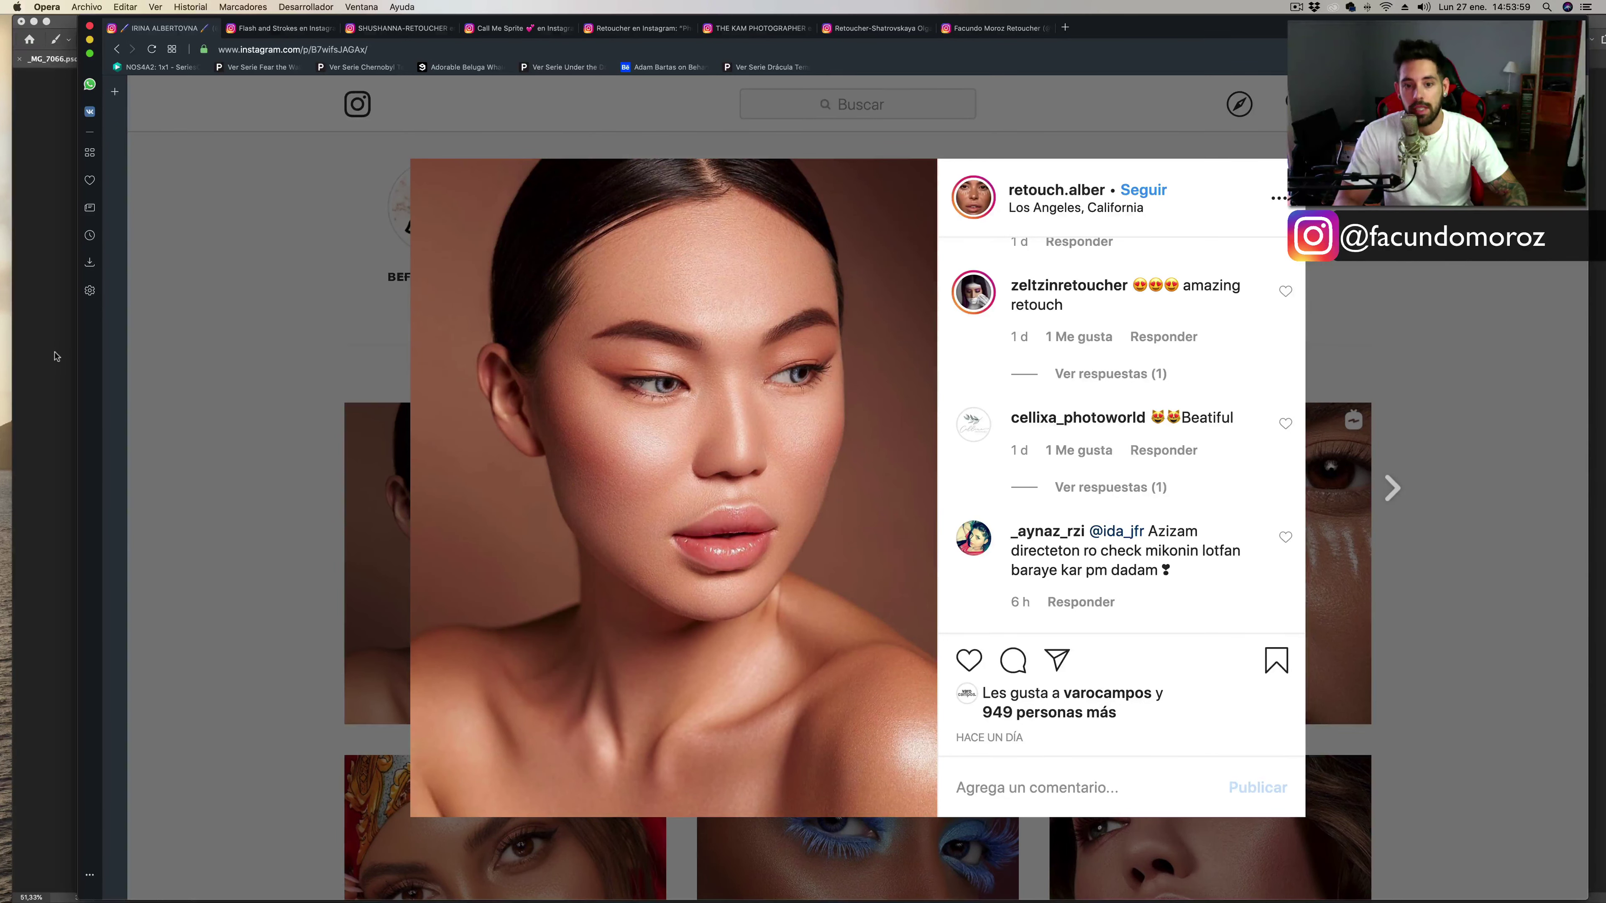
click(55, 356)
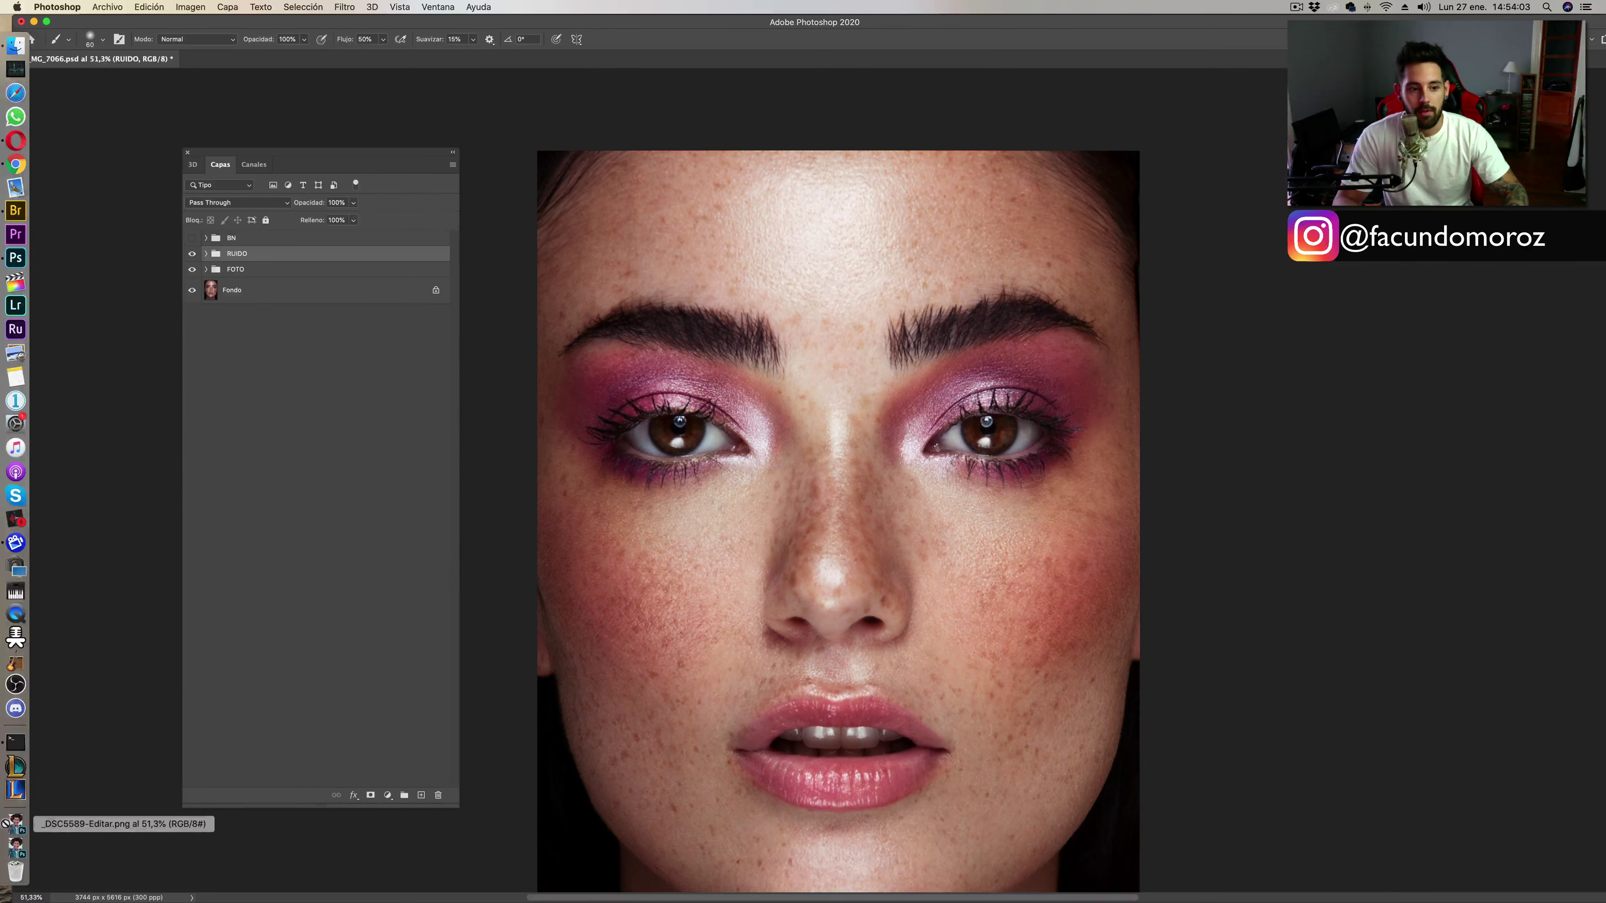
click(18, 835)
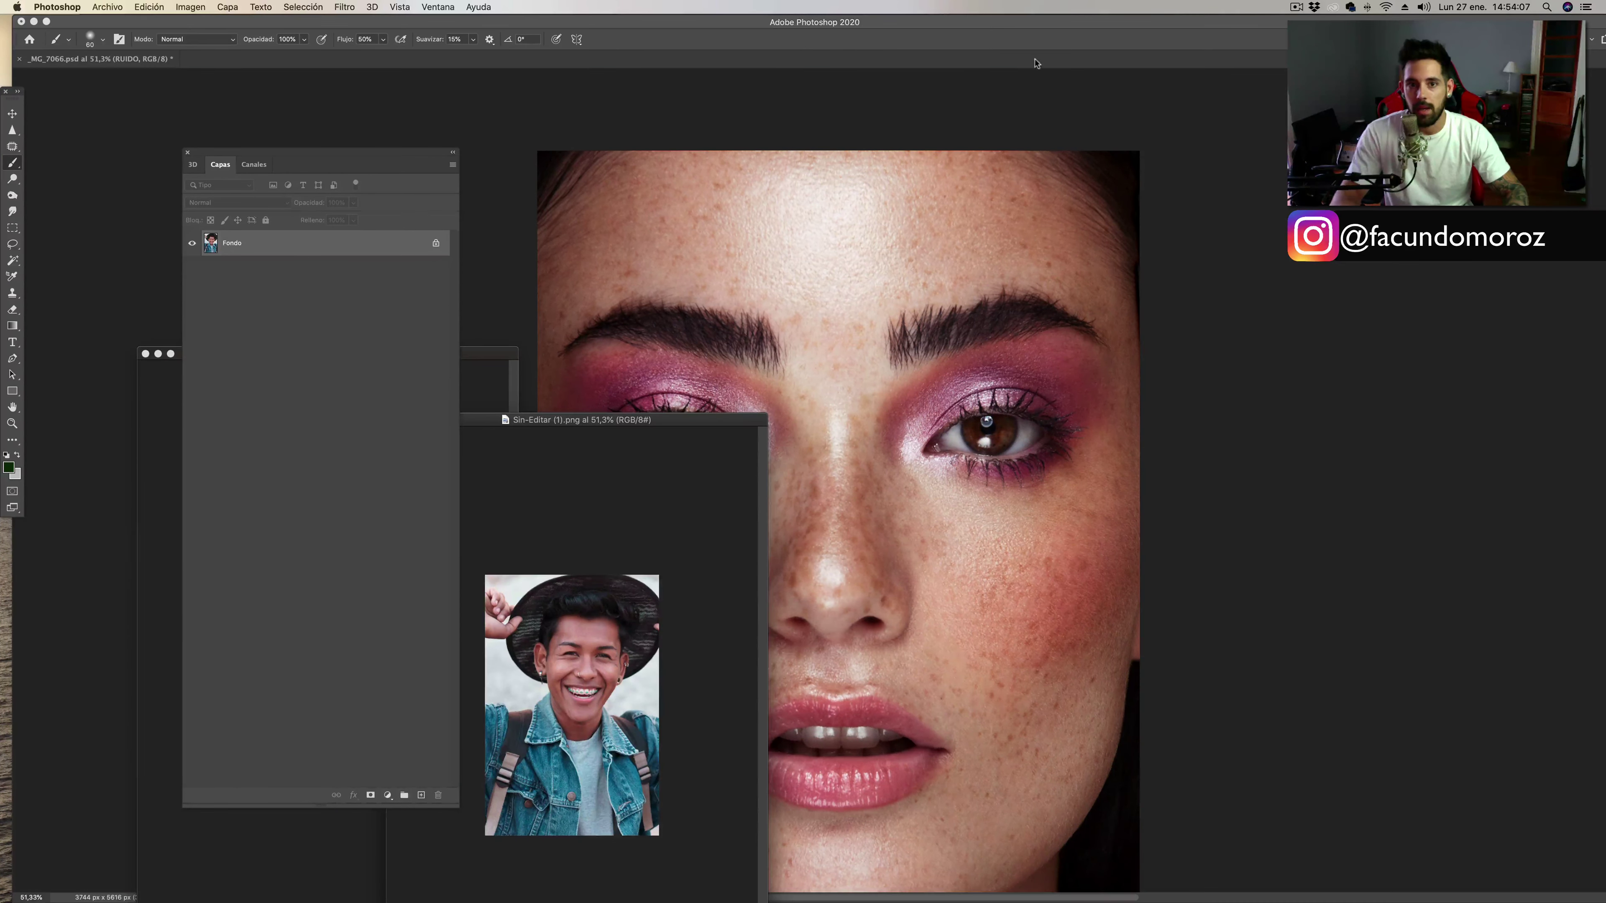
Dock the restored image and tile all open documents side by side.
drag(545, 415, 982, 58)
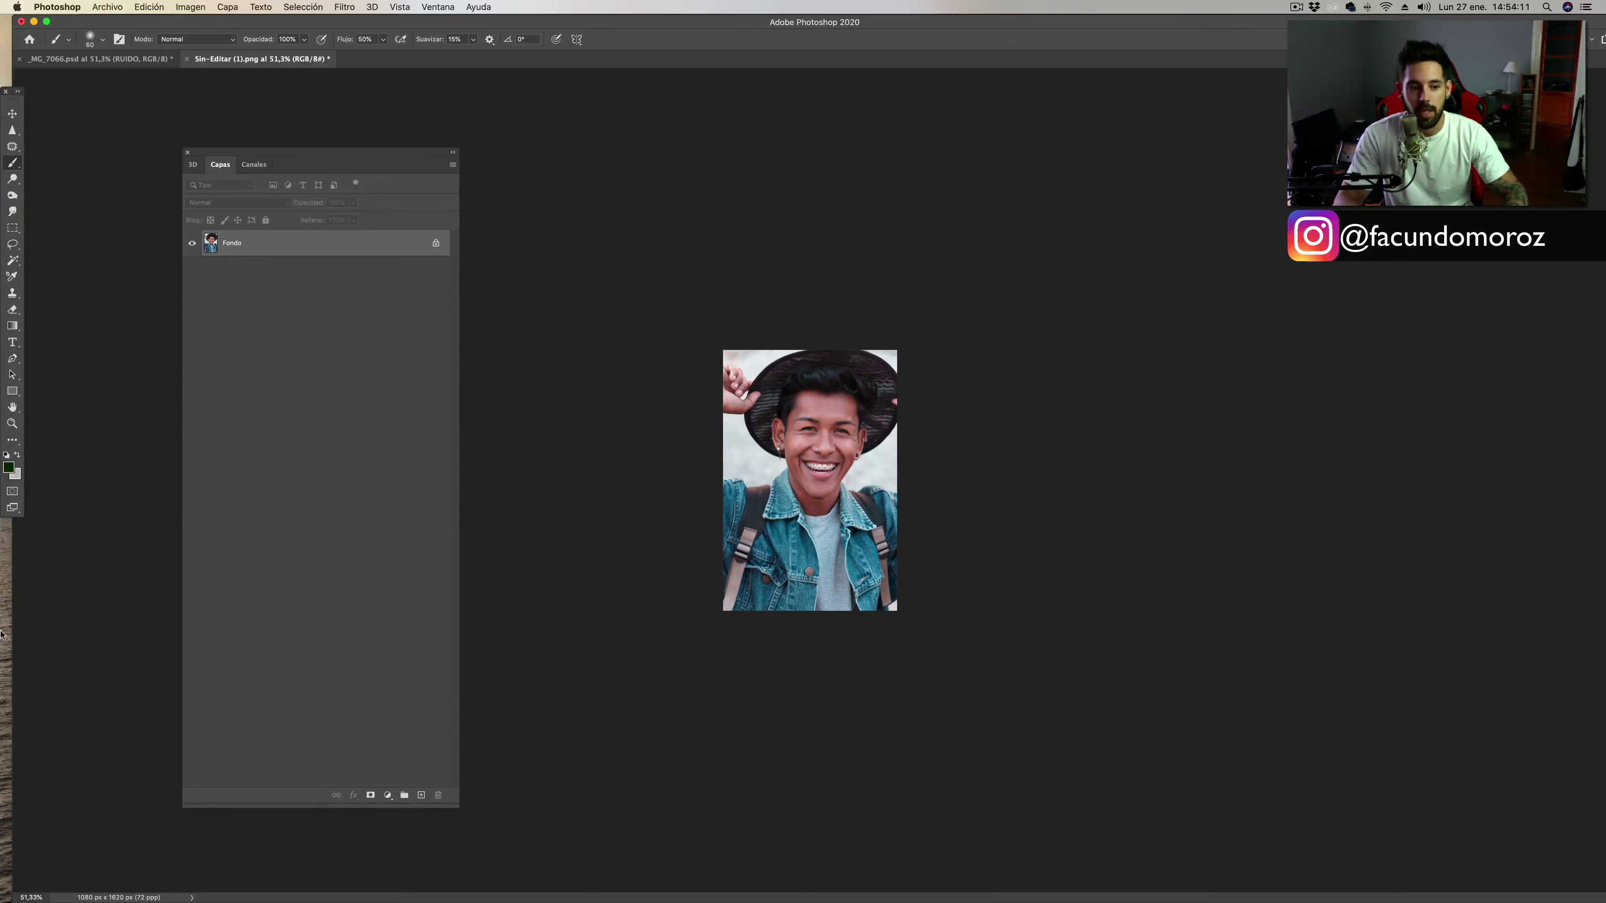
click(437, 8)
mouse_move(449, 21)
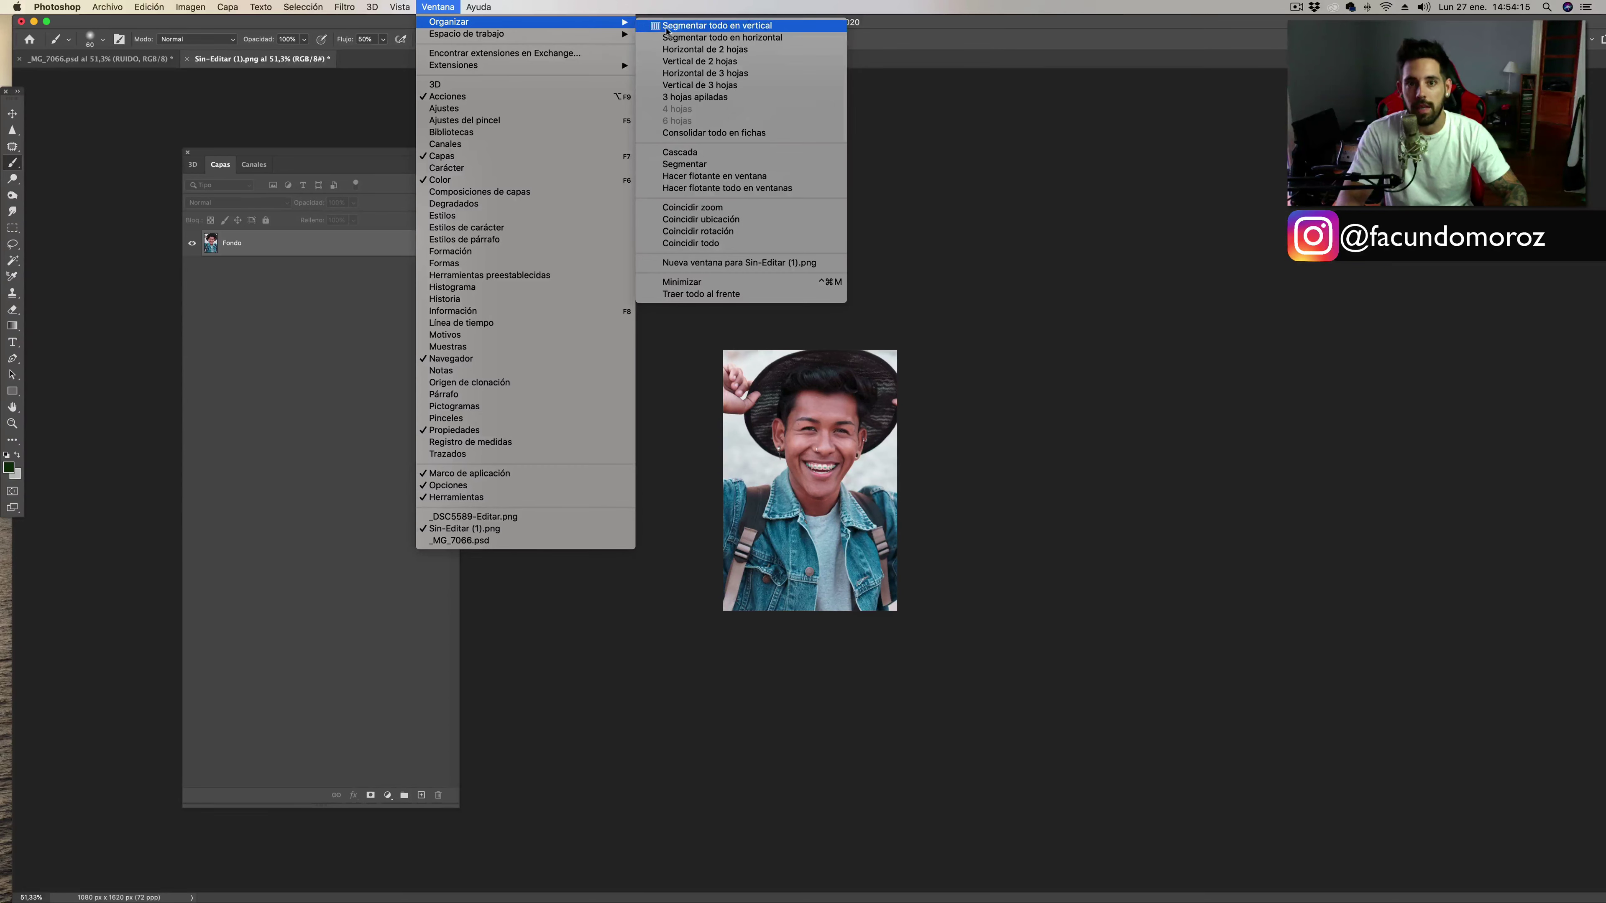
click(696, 26)
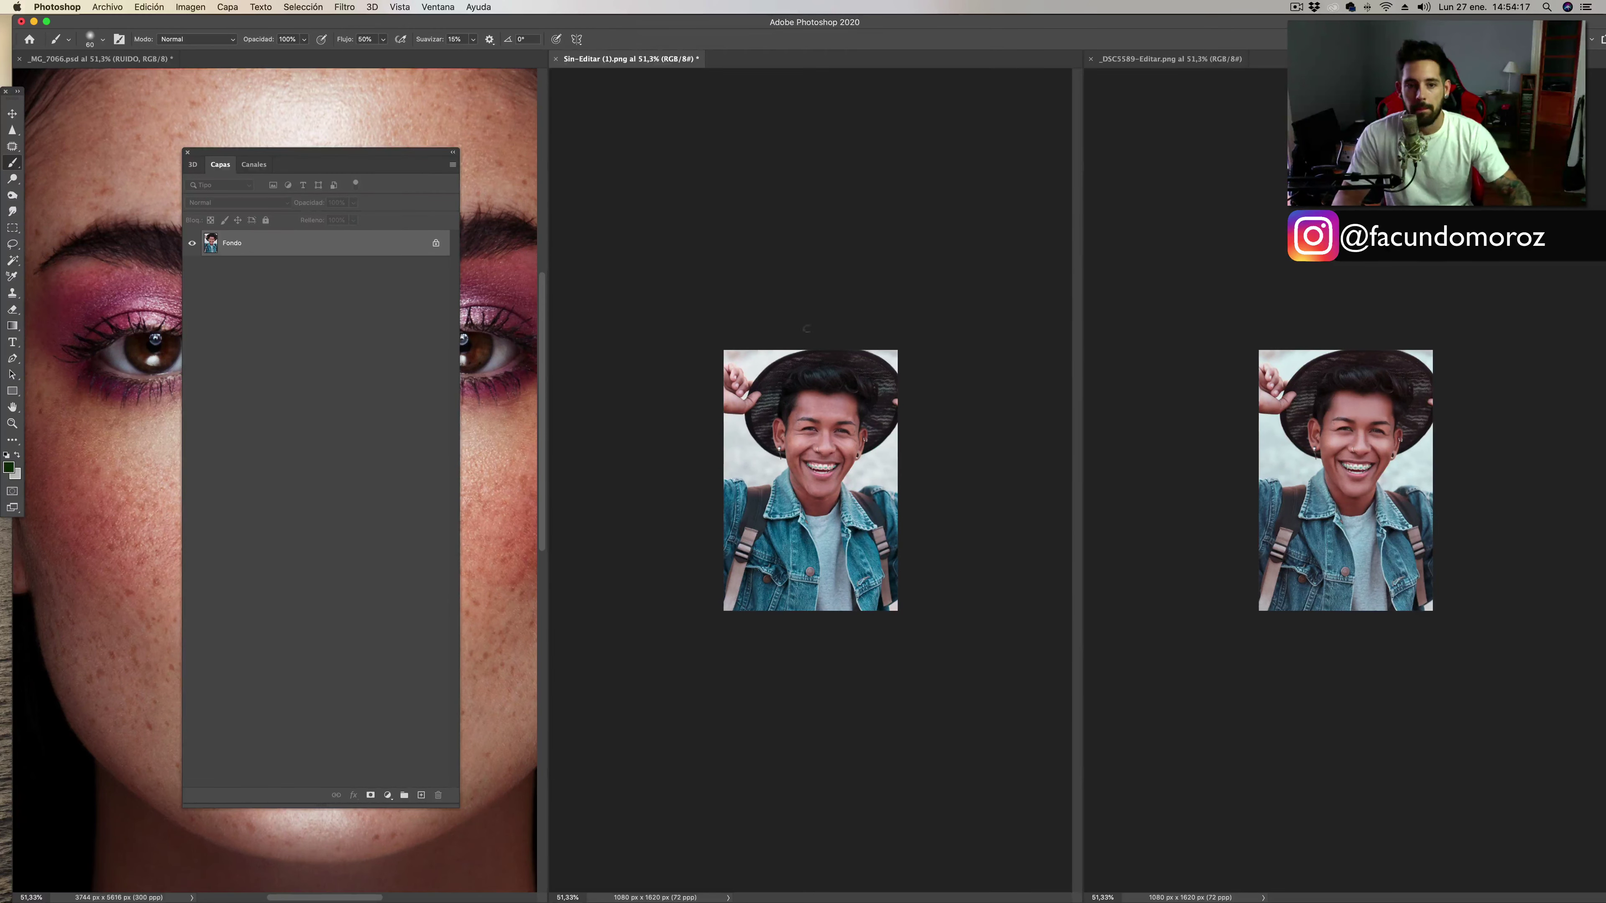
Close _MG_7066.psd without saving and make the left portrait active.
click(21, 59)
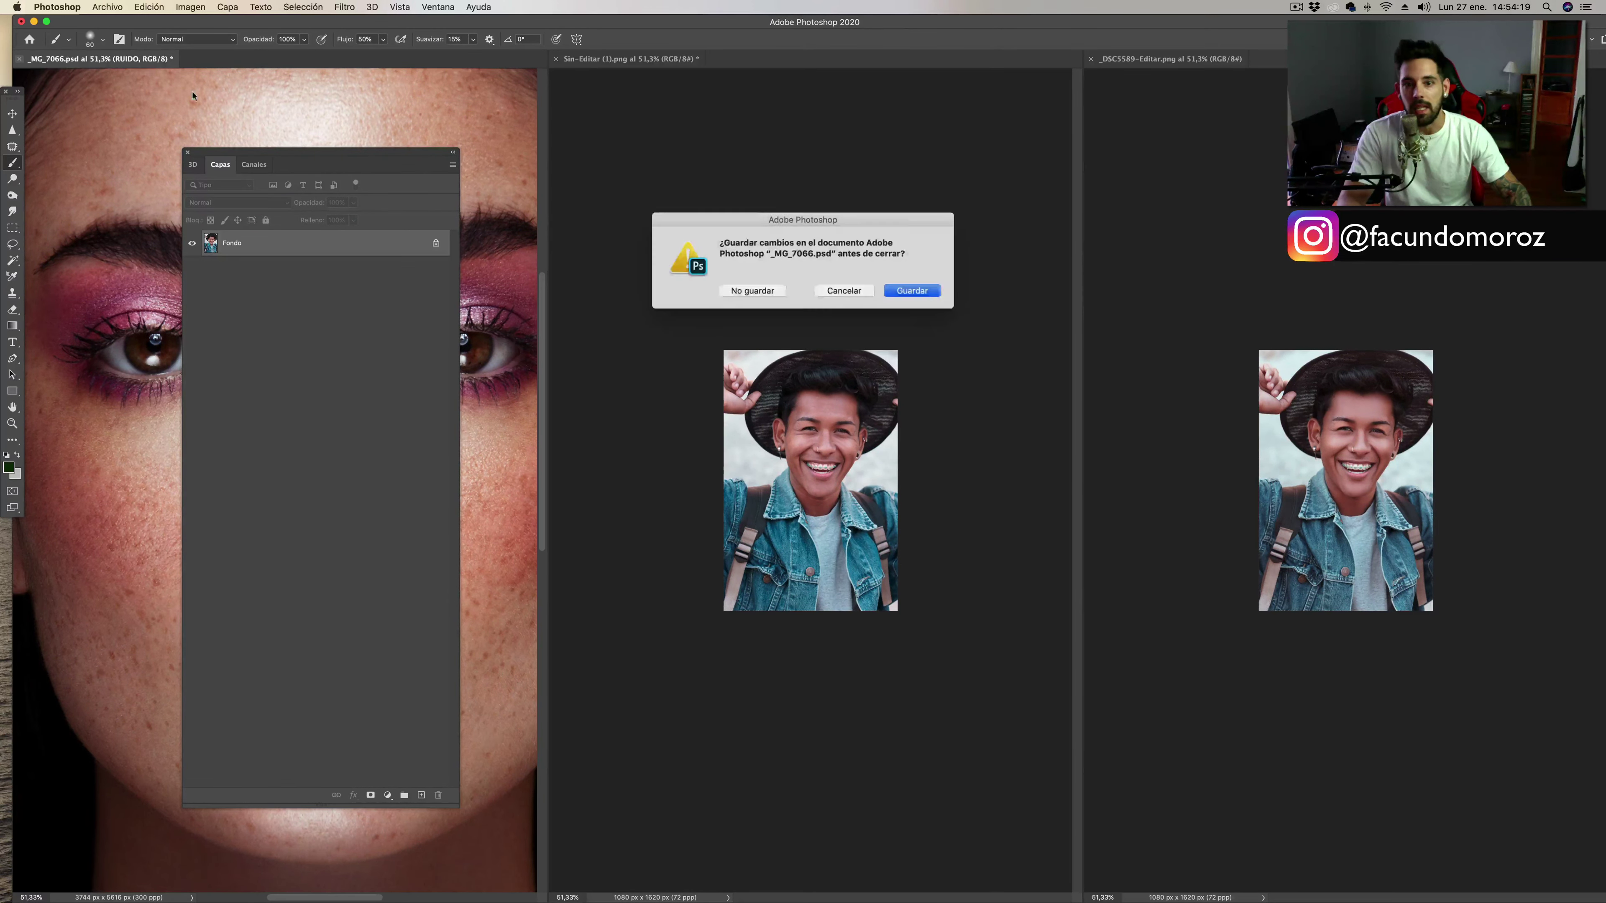
key(super+d)
key(z)
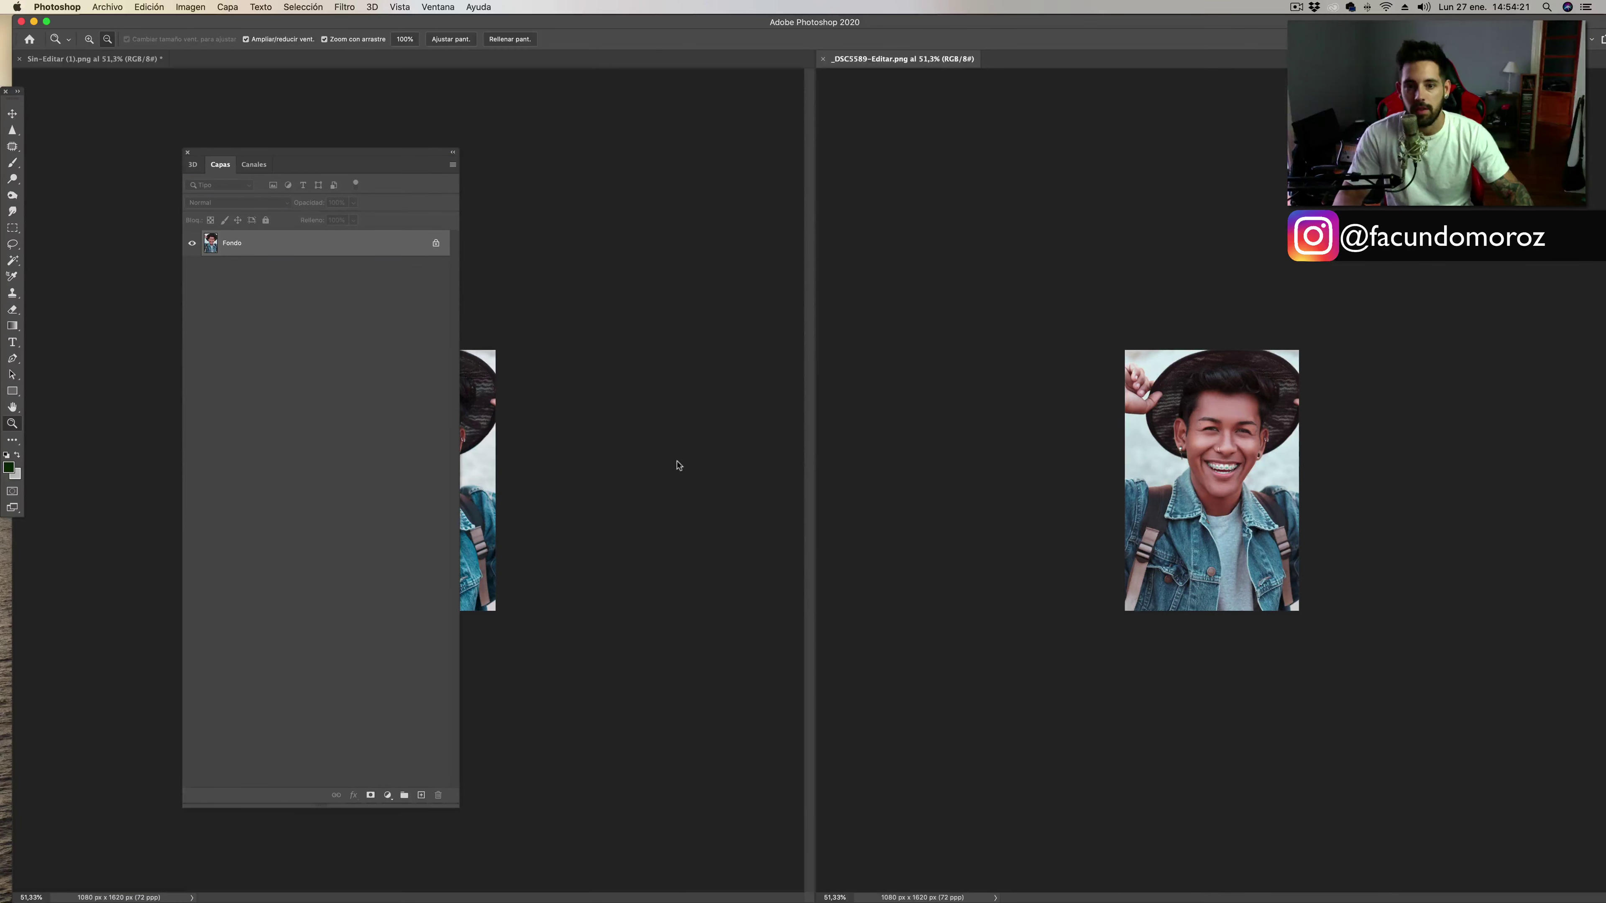
click(672, 426)
Zoom into both portraits and pan them so they line up side by side.
drag(318, 154, 829, 192)
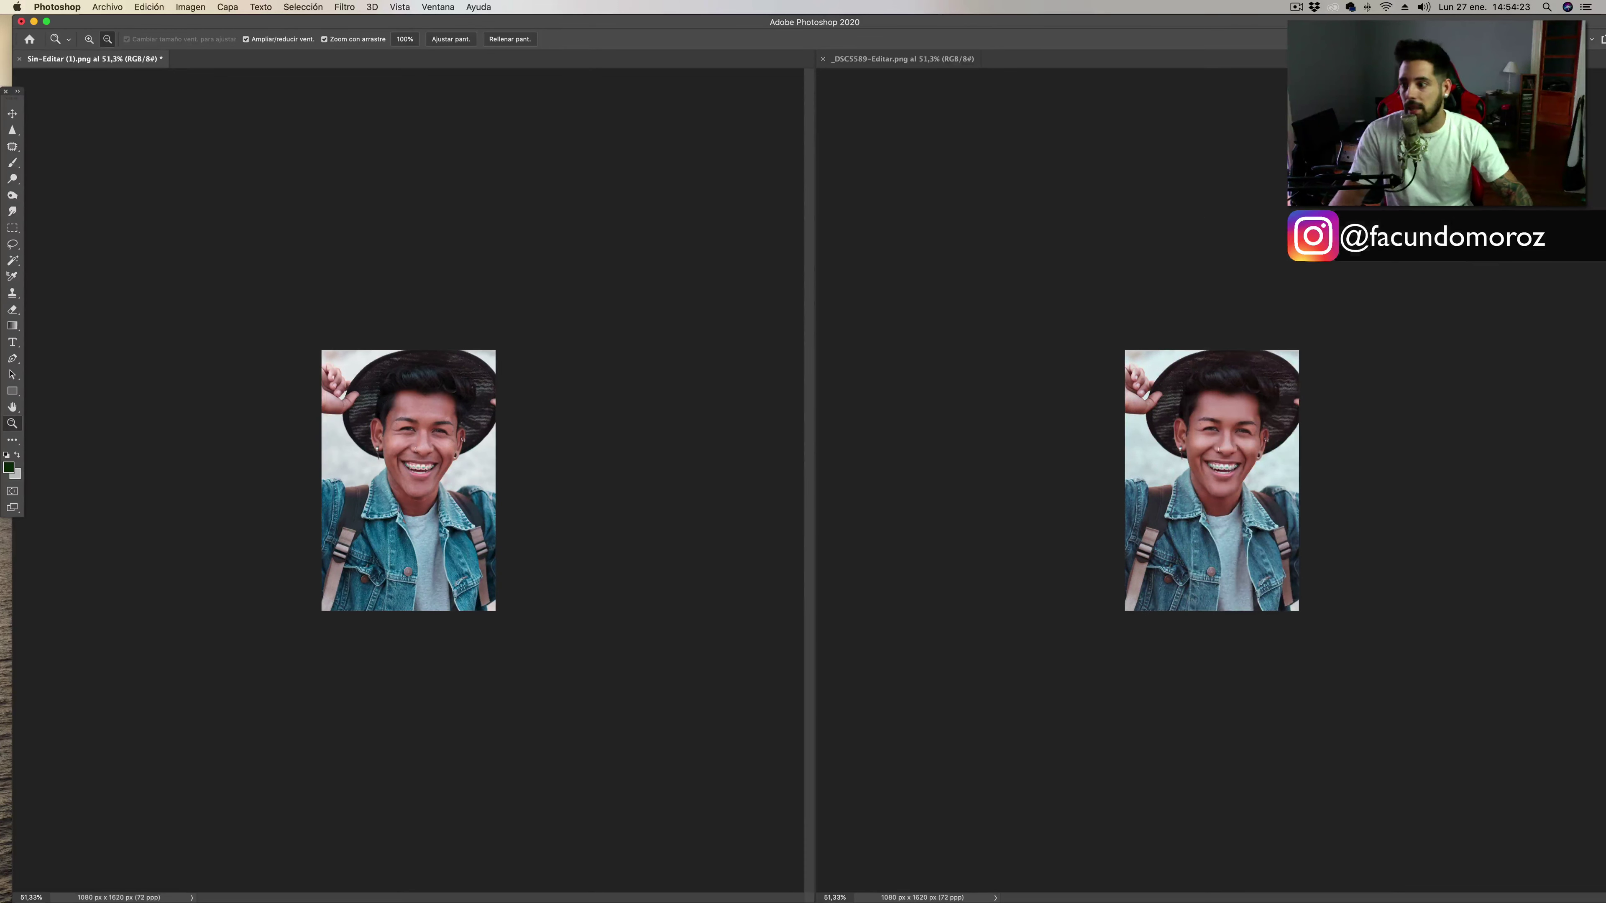
mouse_move(465, 476)
mouse_down()
mouse_move(531, 409)
mouse_move(850, 384)
mouse_up()
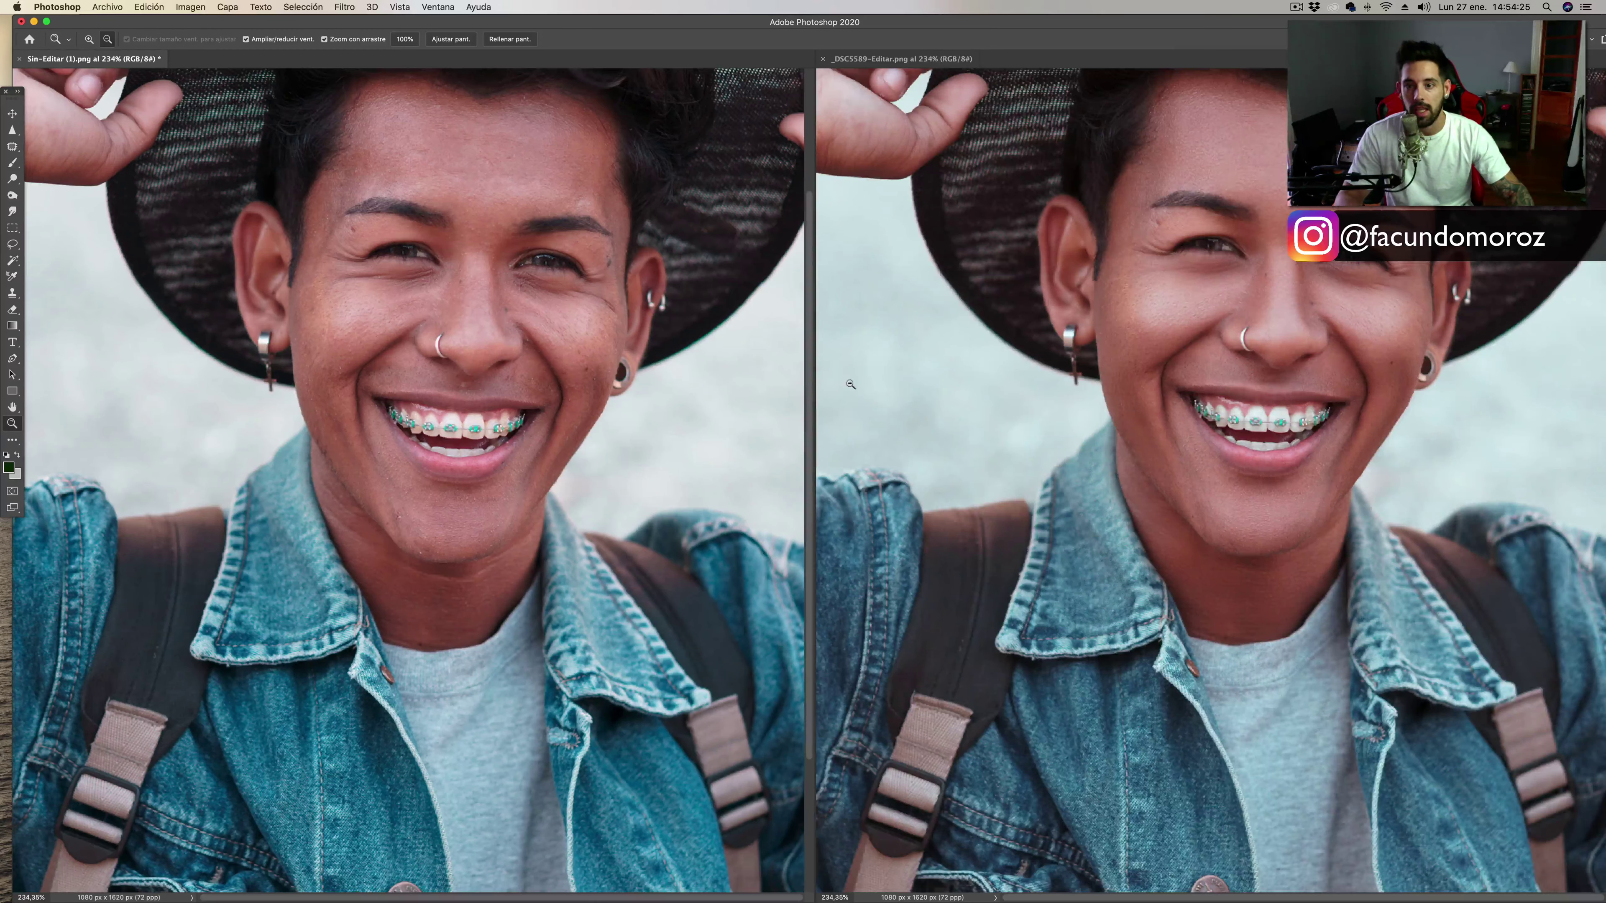
click(999, 406)
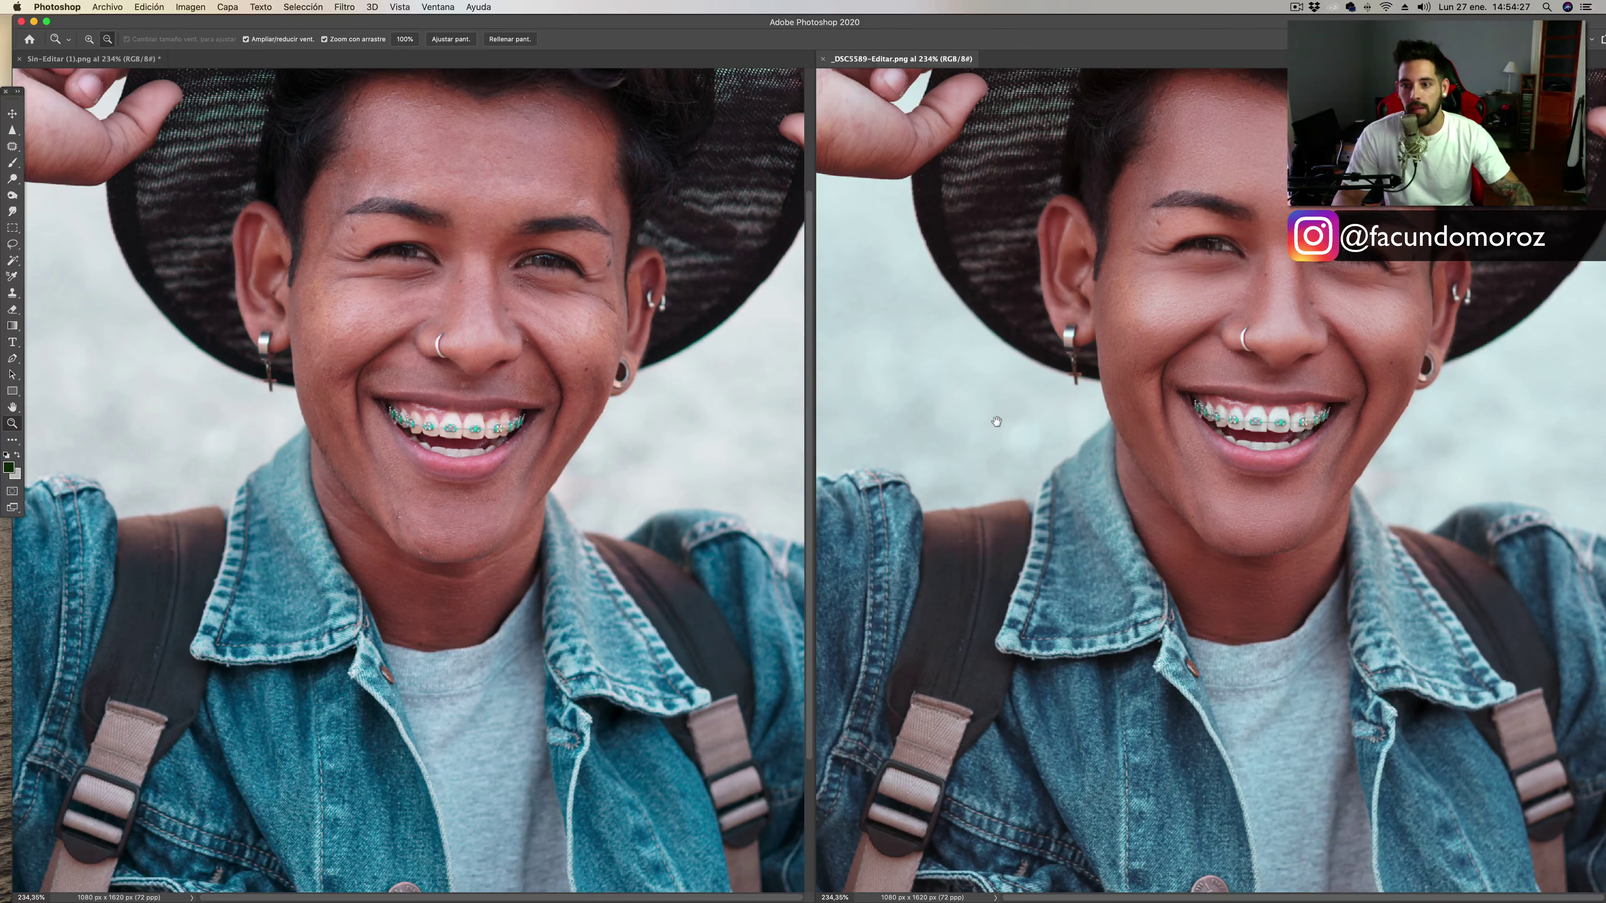
drag(1054, 347, 1051, 400)
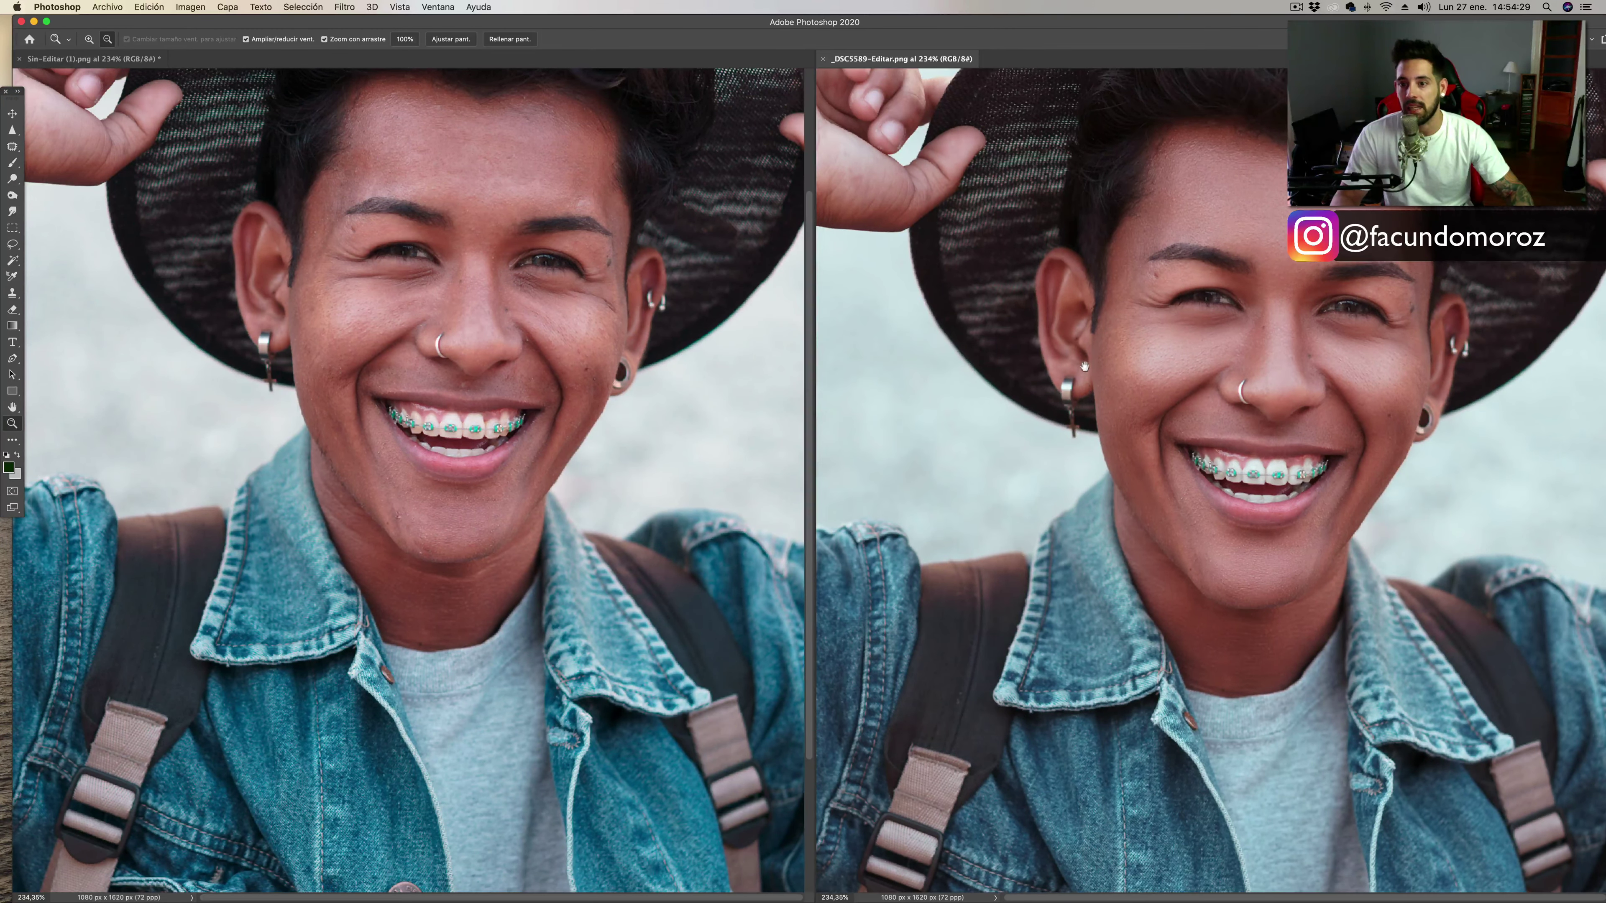
click(629, 408)
drag(620, 405, 617, 447)
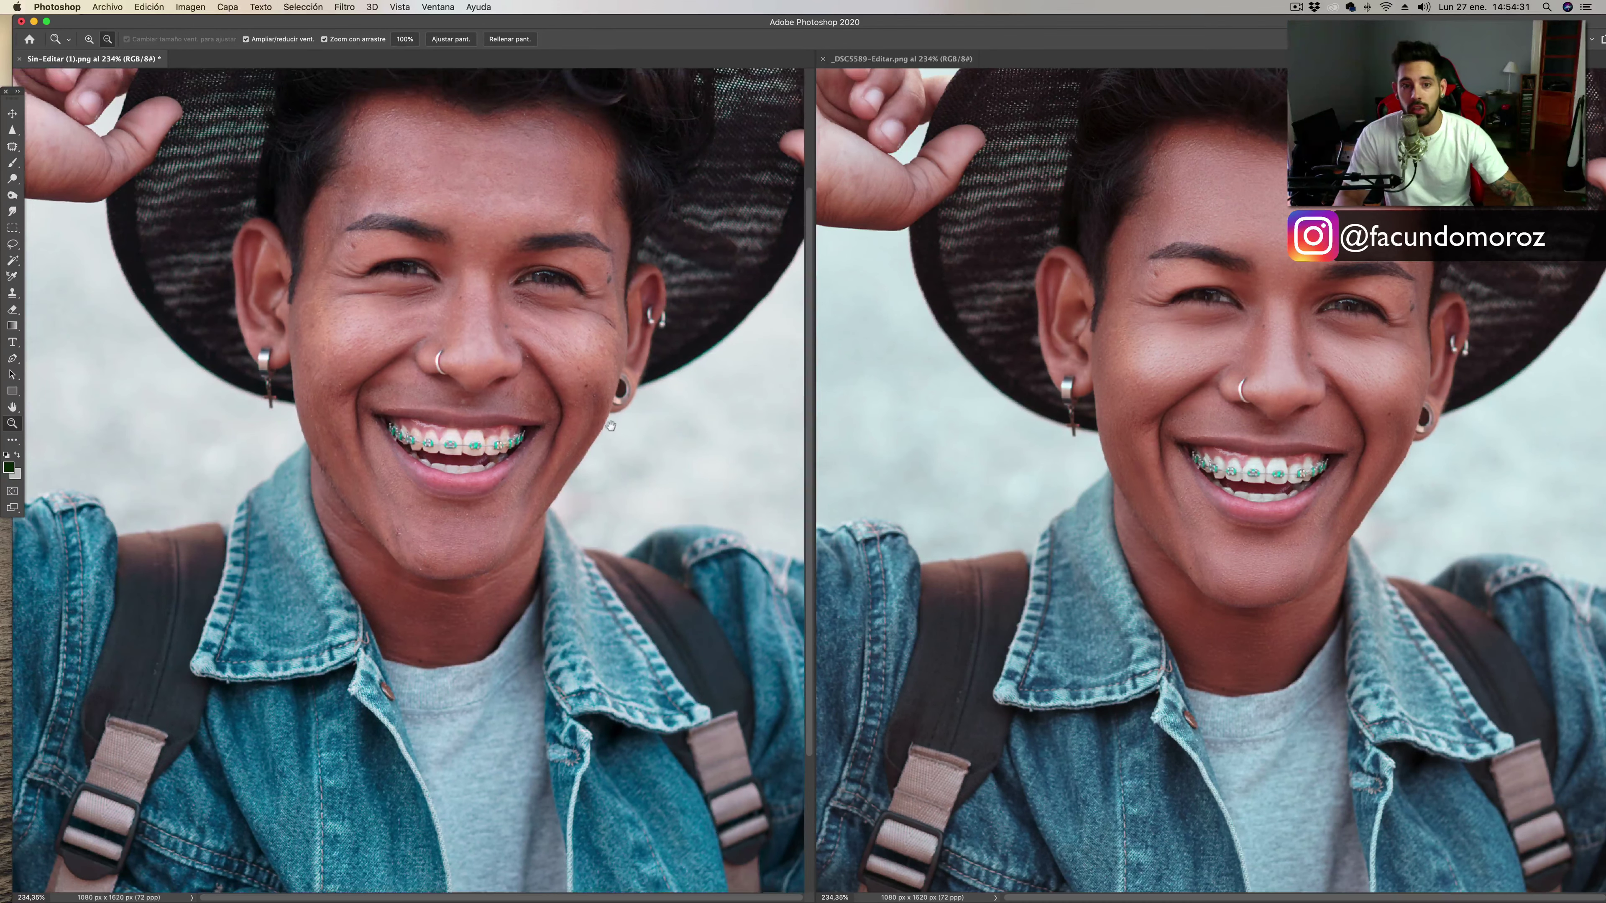
drag(569, 305, 570, 338)
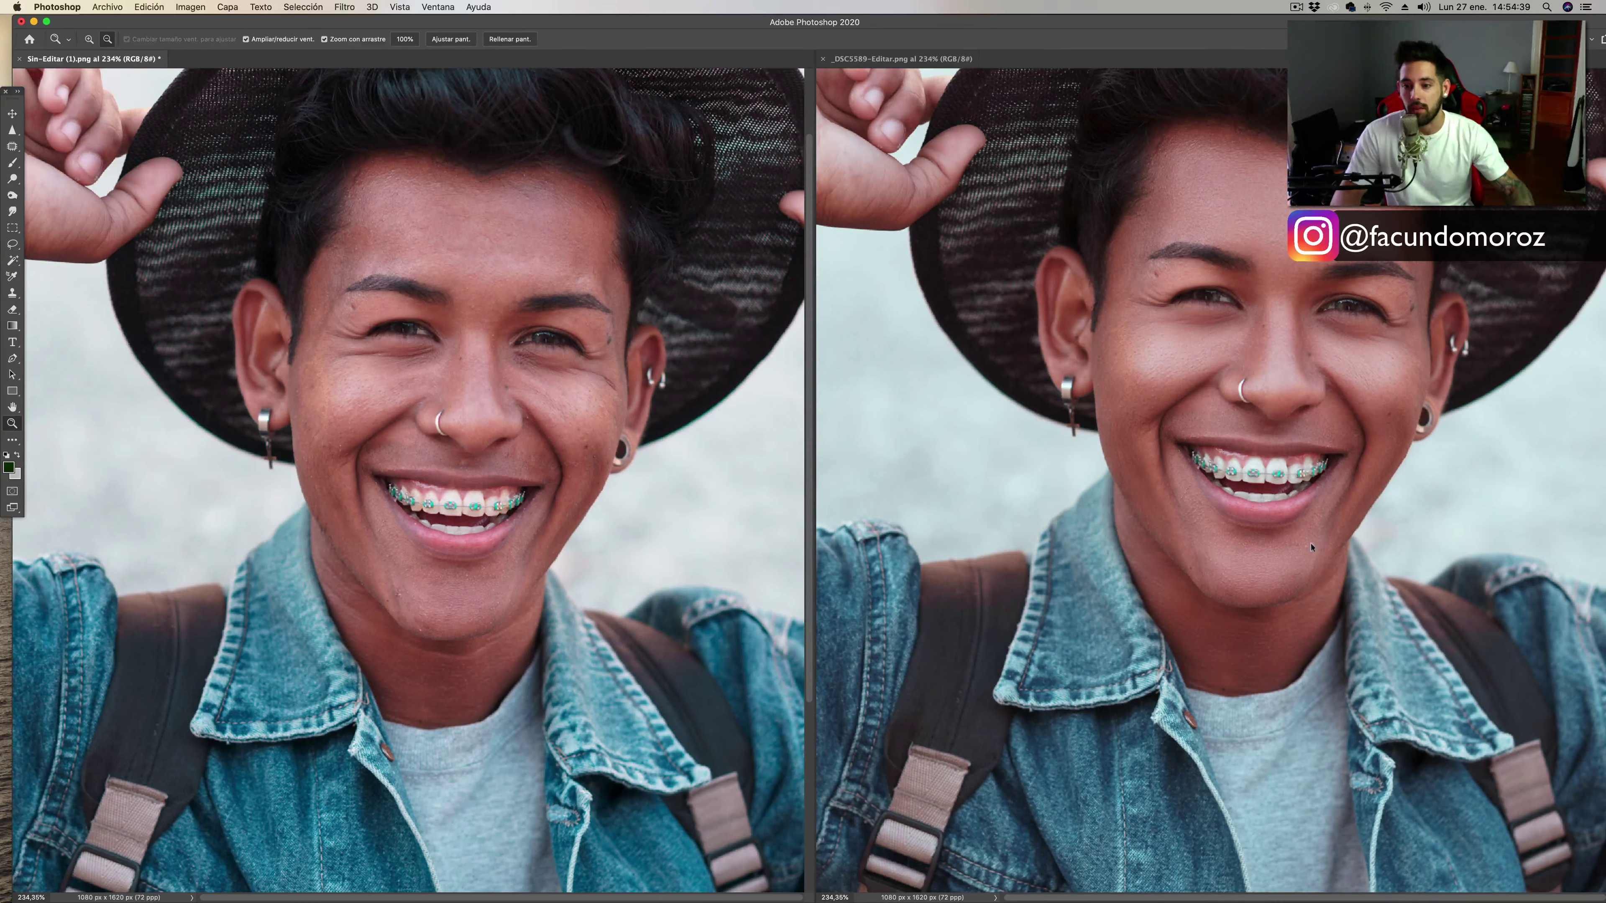
Magnify both portraits around the mouth and chin.
mouse_move(1230, 655)
mouse_down()
mouse_move(1263, 613)
mouse_move(1256, 625)
mouse_up()
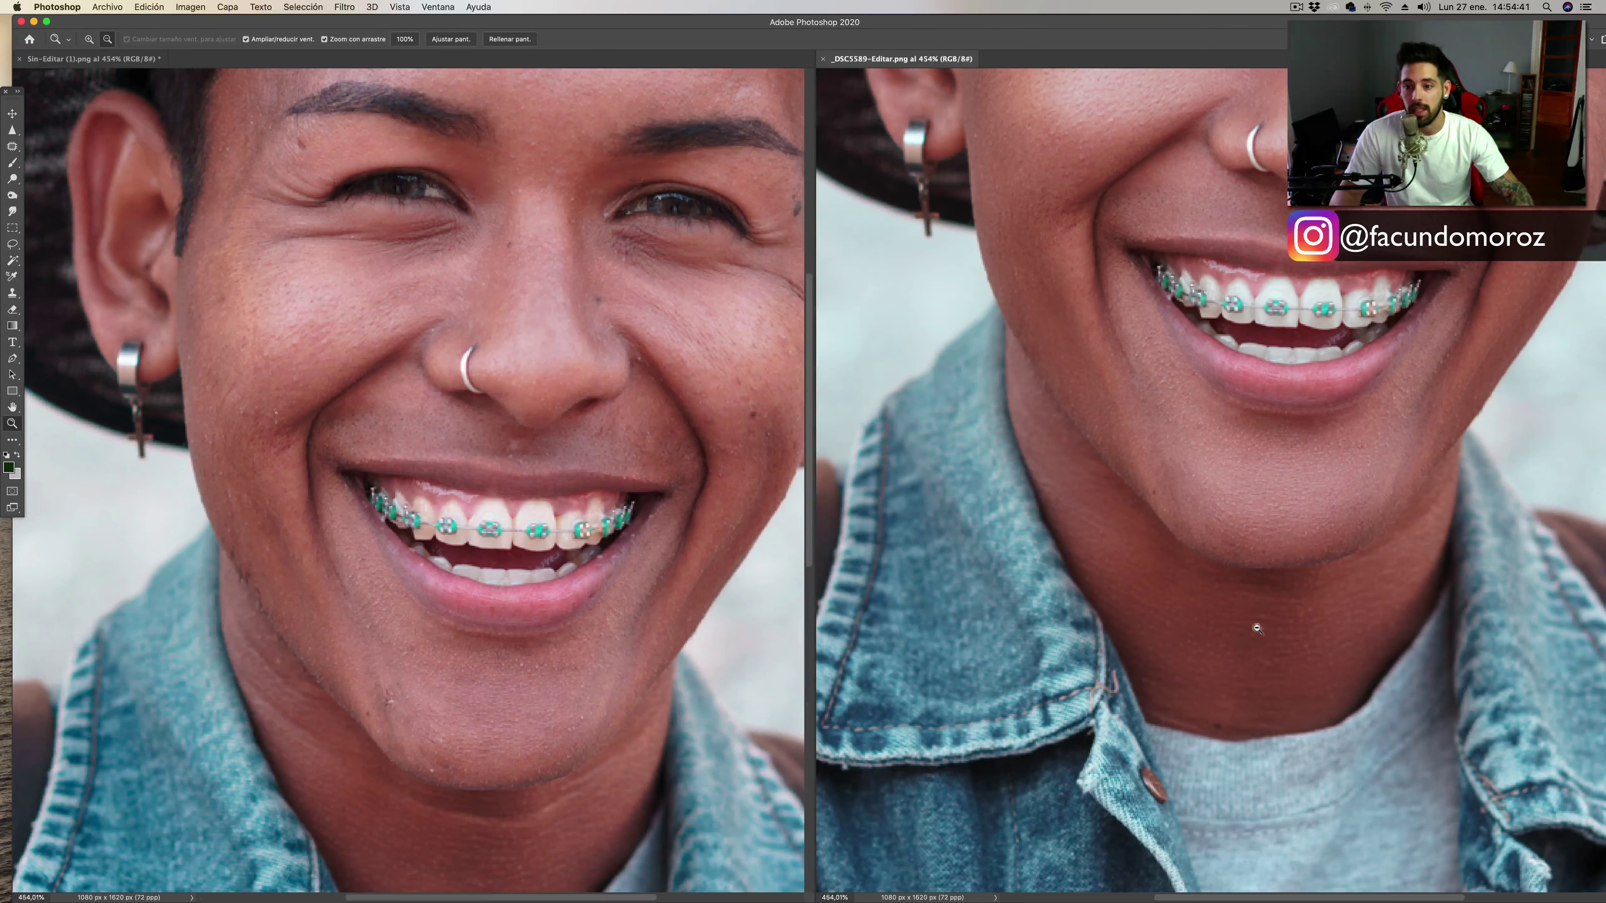
click(529, 747)
scroll(528, 698, down, 3)
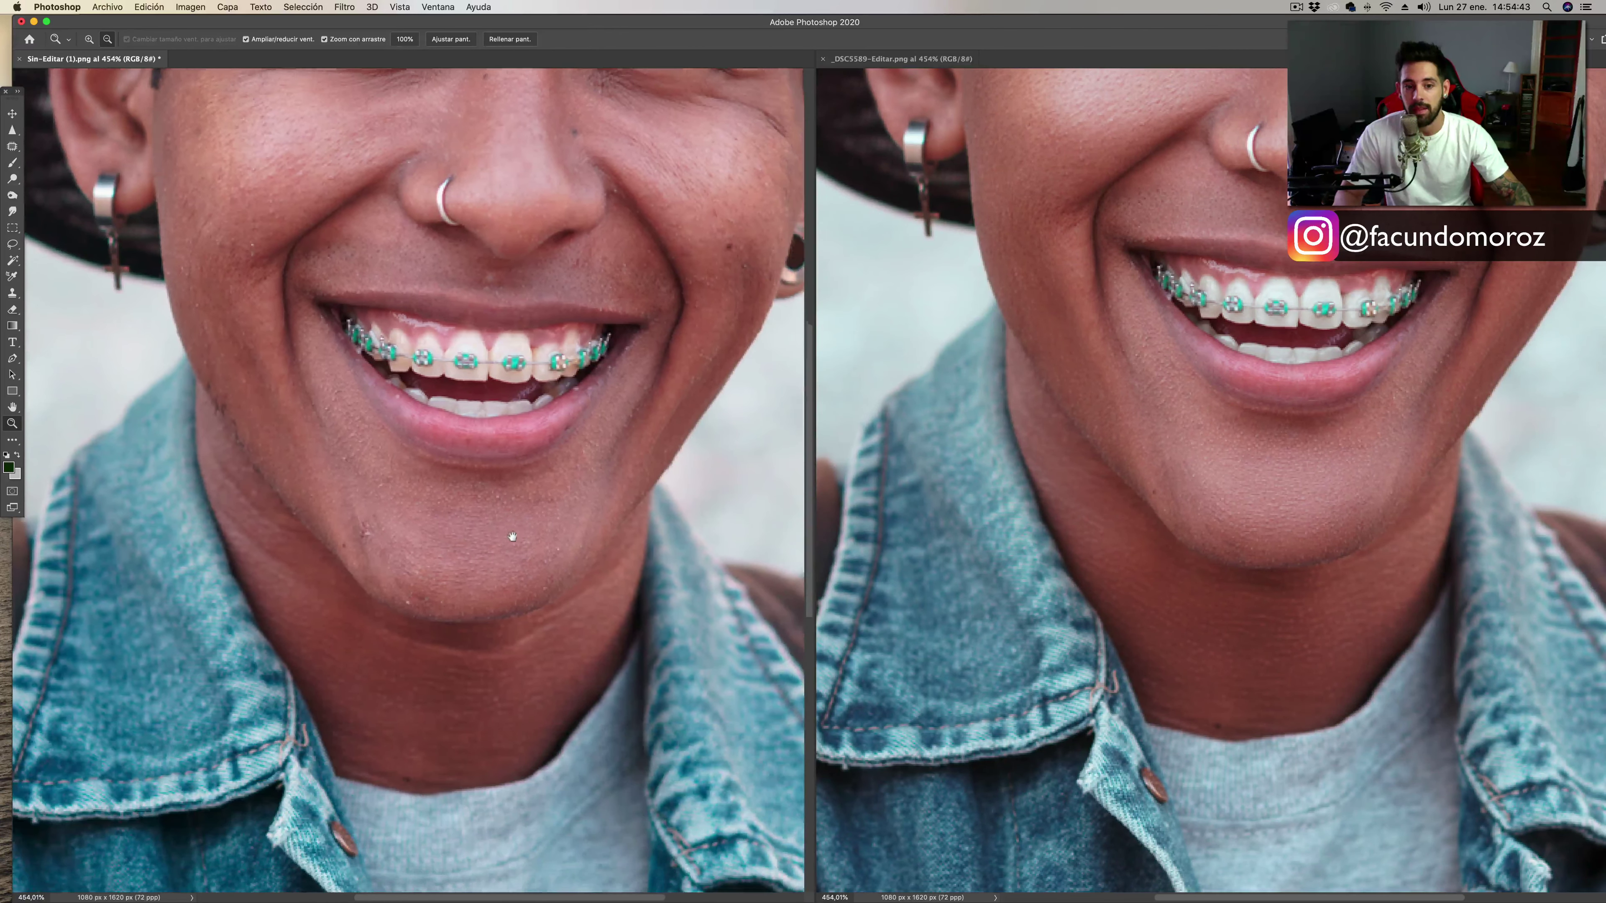
scroll(512, 538, down, 2)
scroll(548, 613, down, 2)
scroll(563, 523, down, 2)
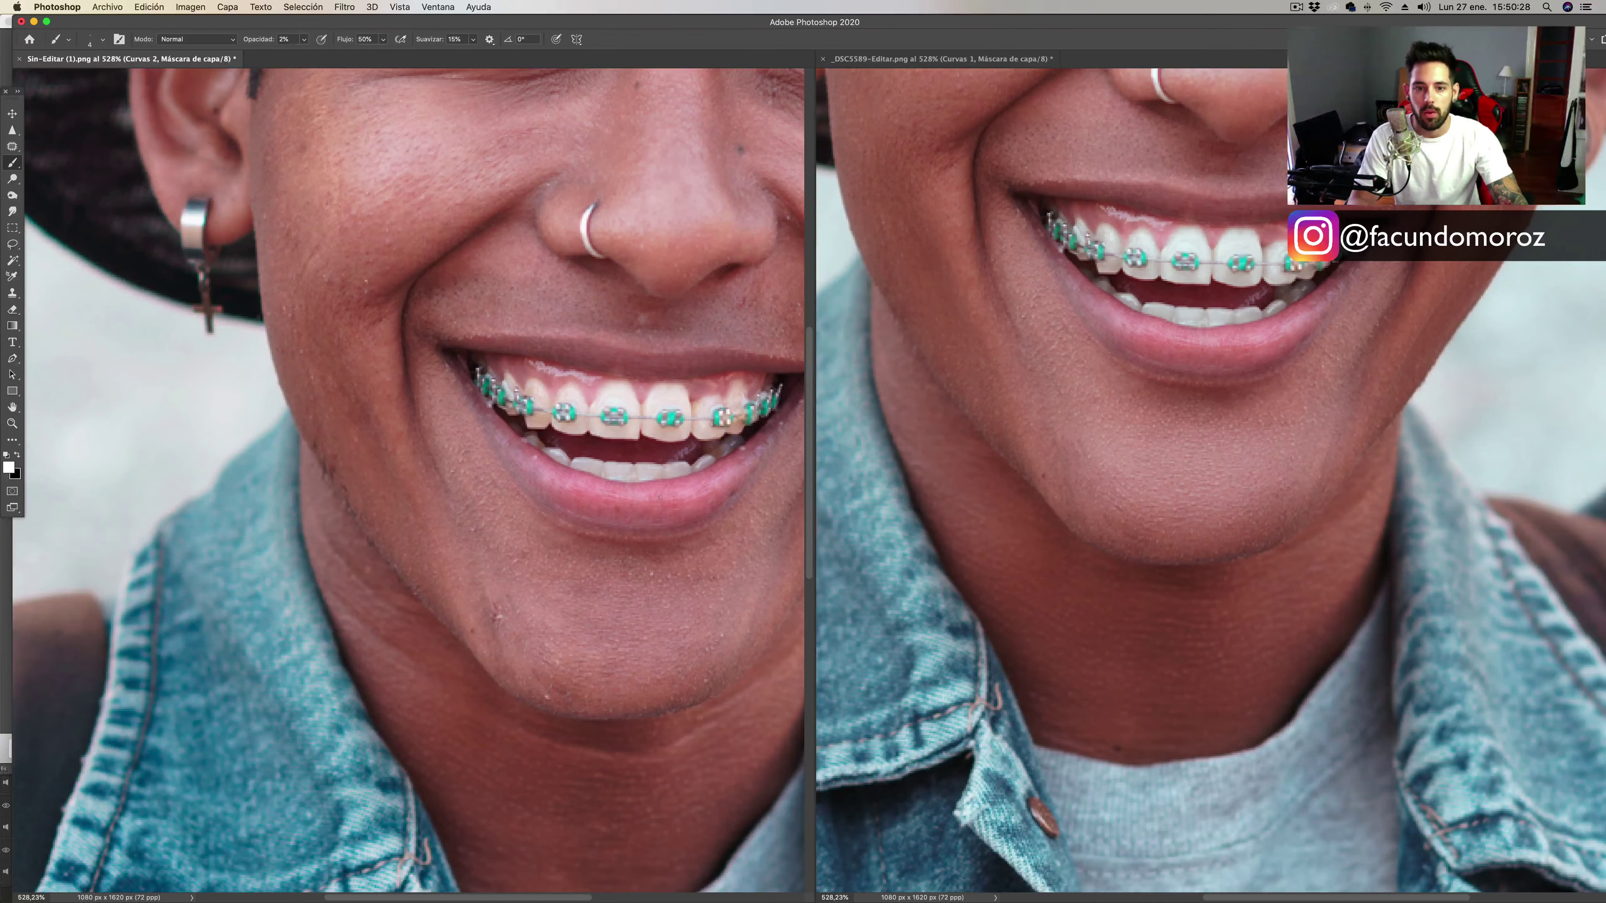
Show the edited portrait alone in full screen, zoomed closely on the chin, with the Brush selected.
scroll(645, 531, down, 3)
key(f)
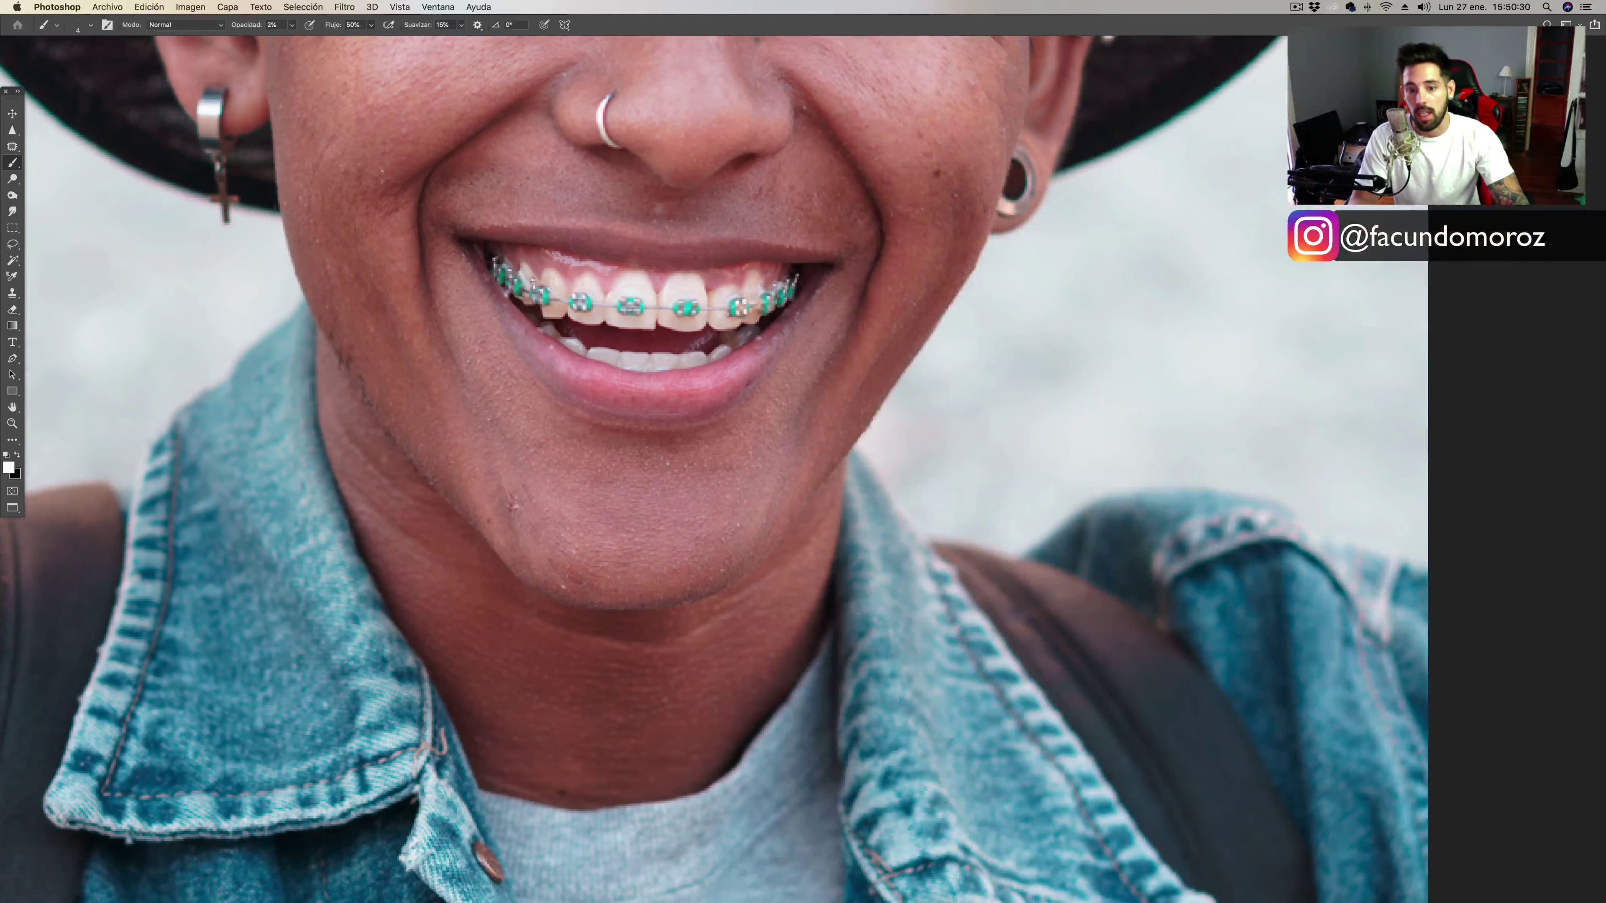
key(z)
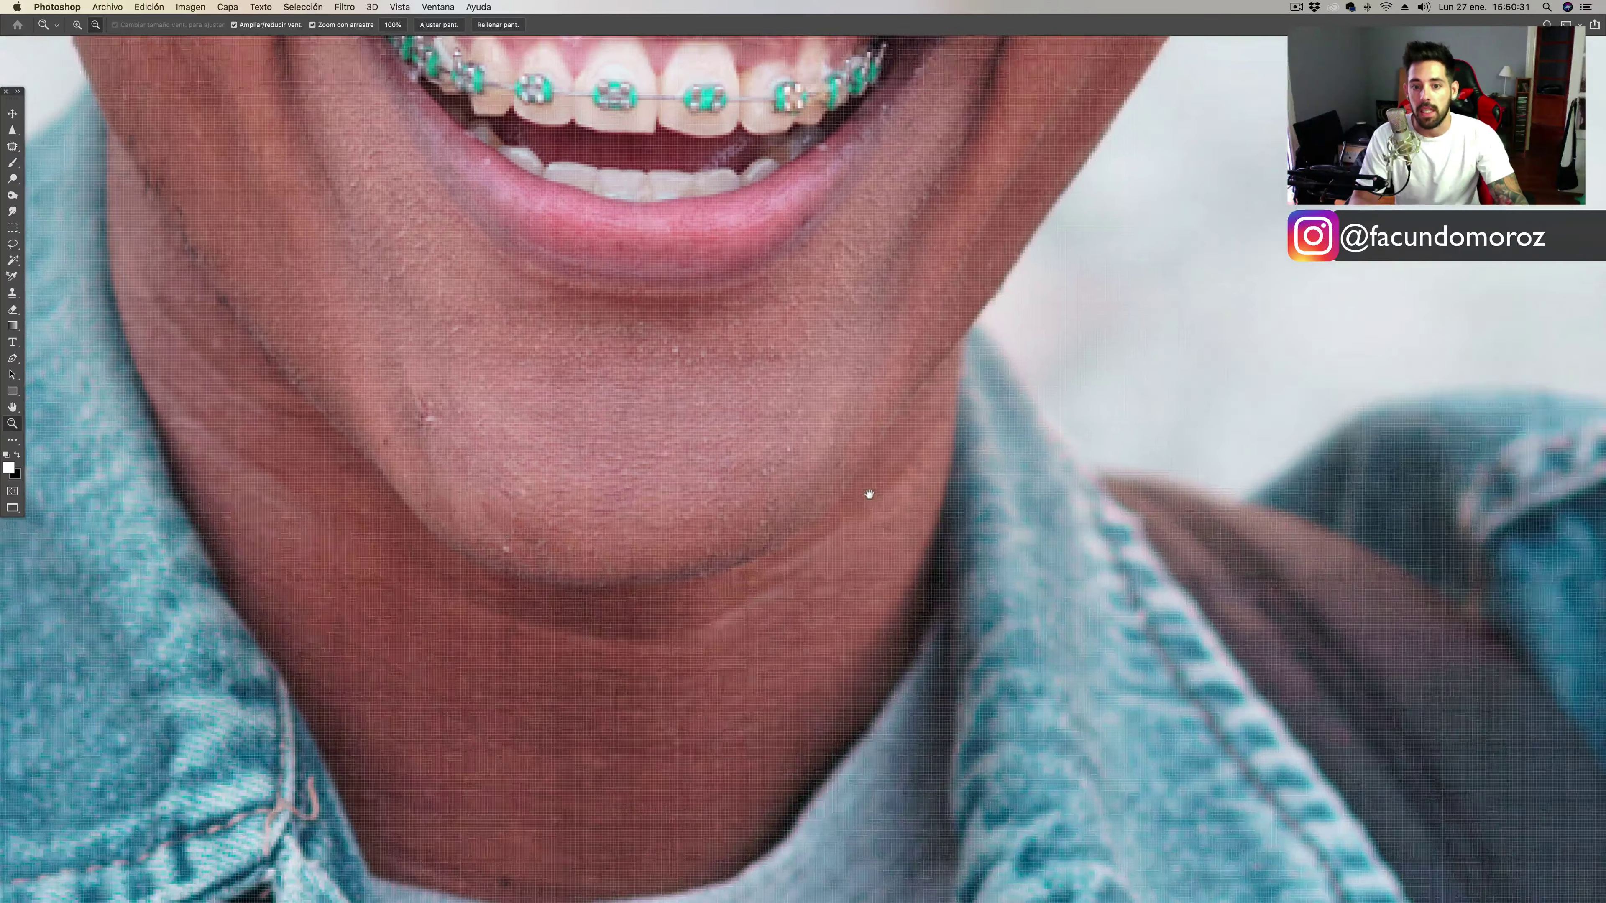
mouse_move(864, 492)
mouse_down()
mouse_move(942, 485)
mouse_move(676, 424)
mouse_up()
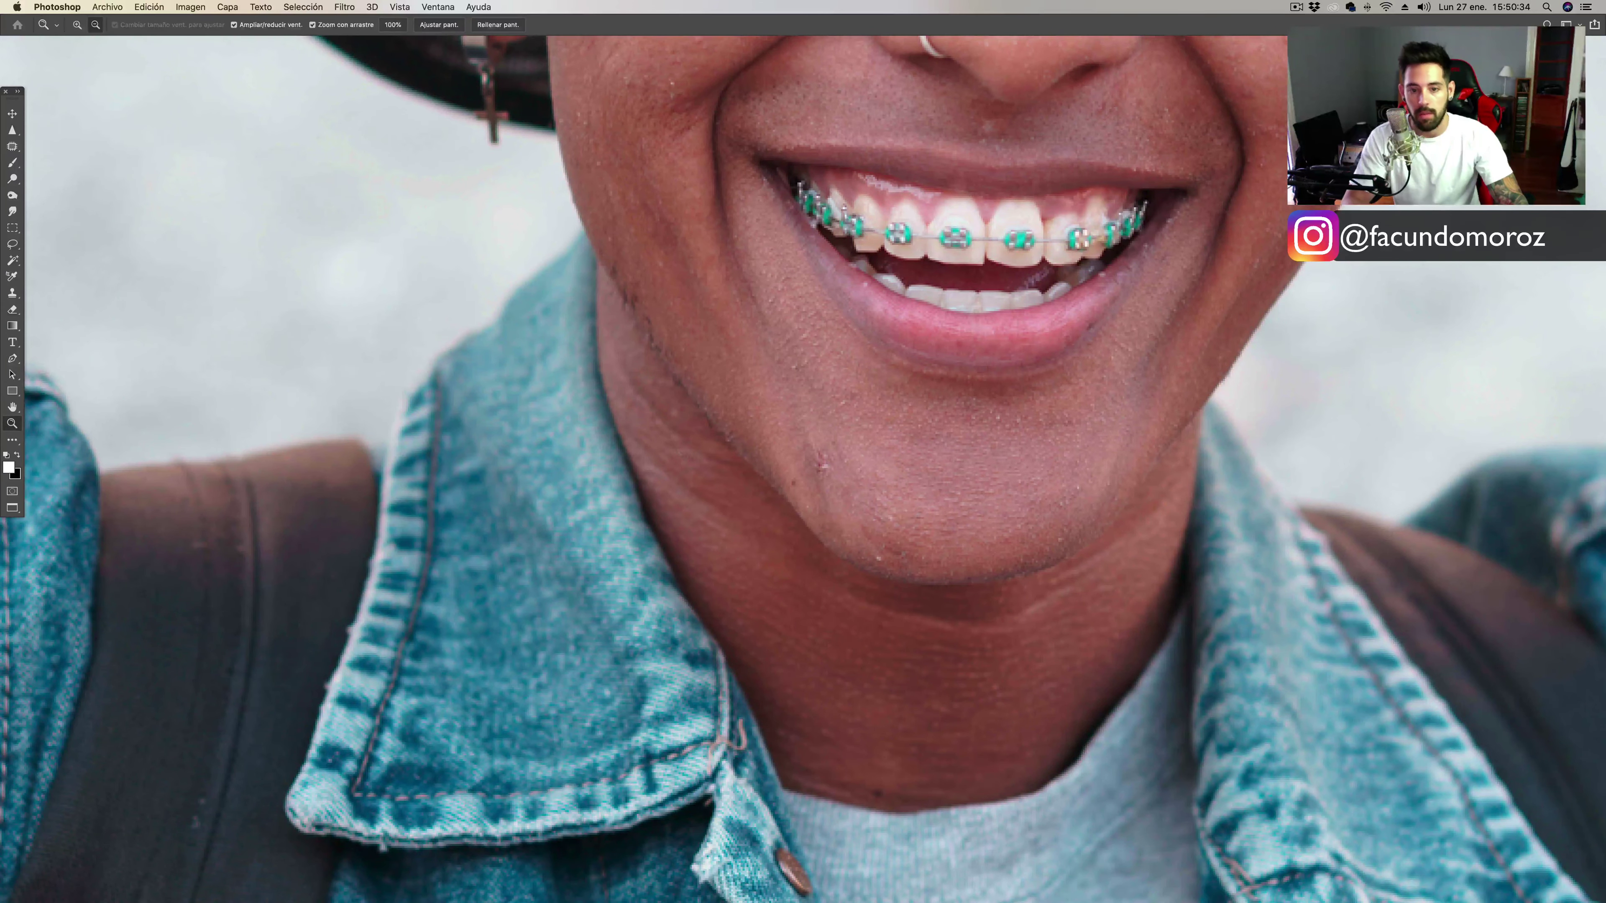
key(b)
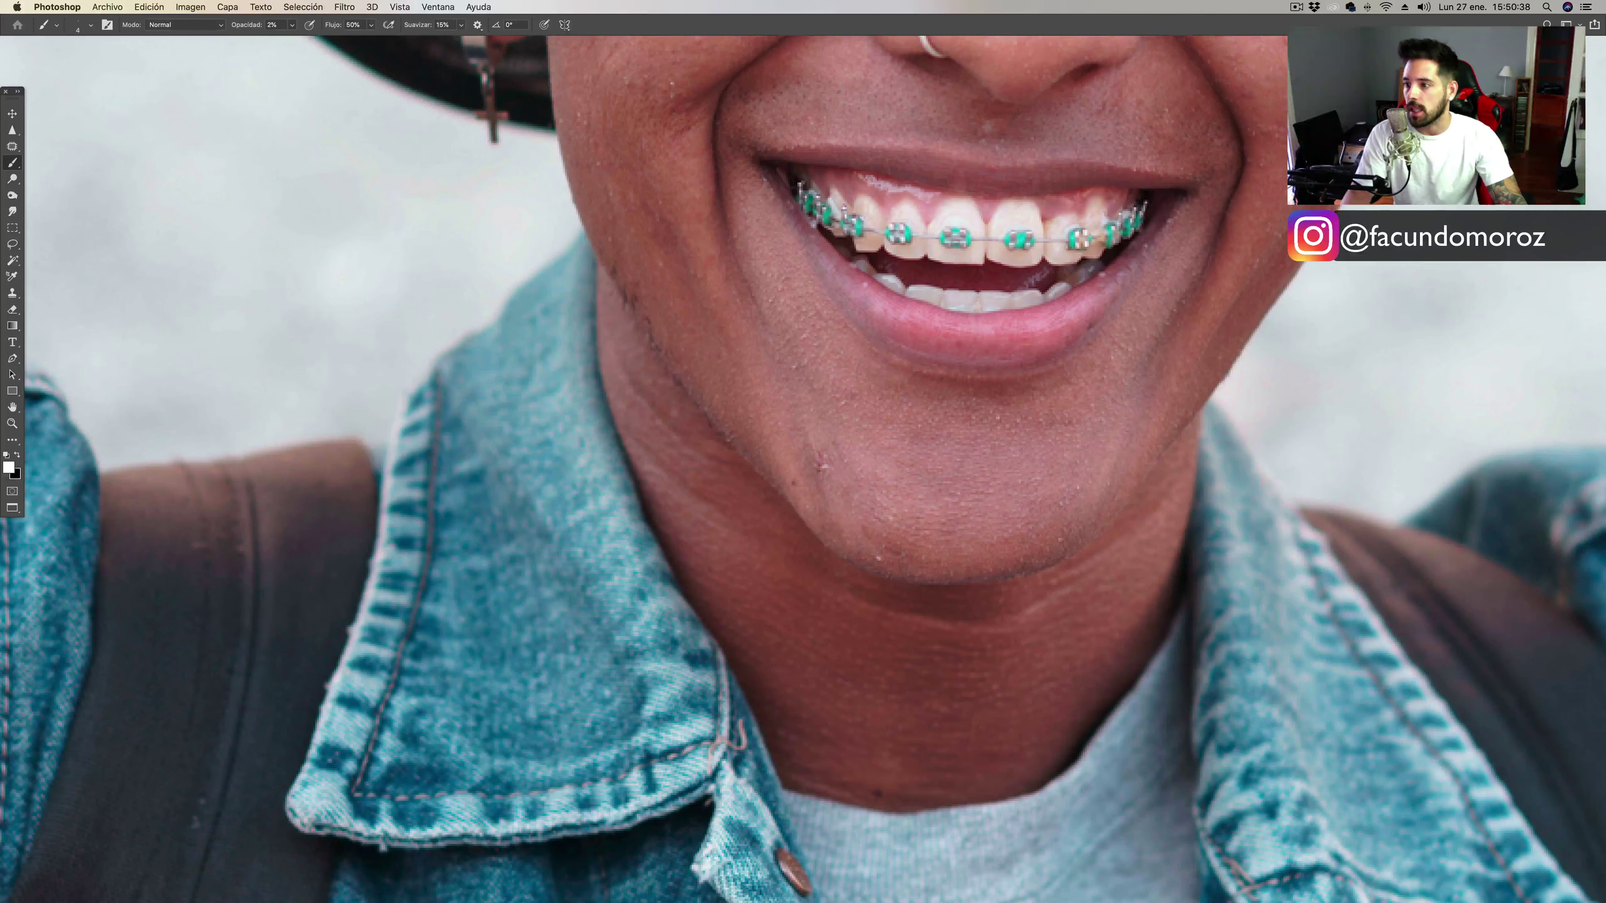
Rename Curvas 2 to BURN and Curvas 1 to DODGE in the Layers panel.
key(F7)
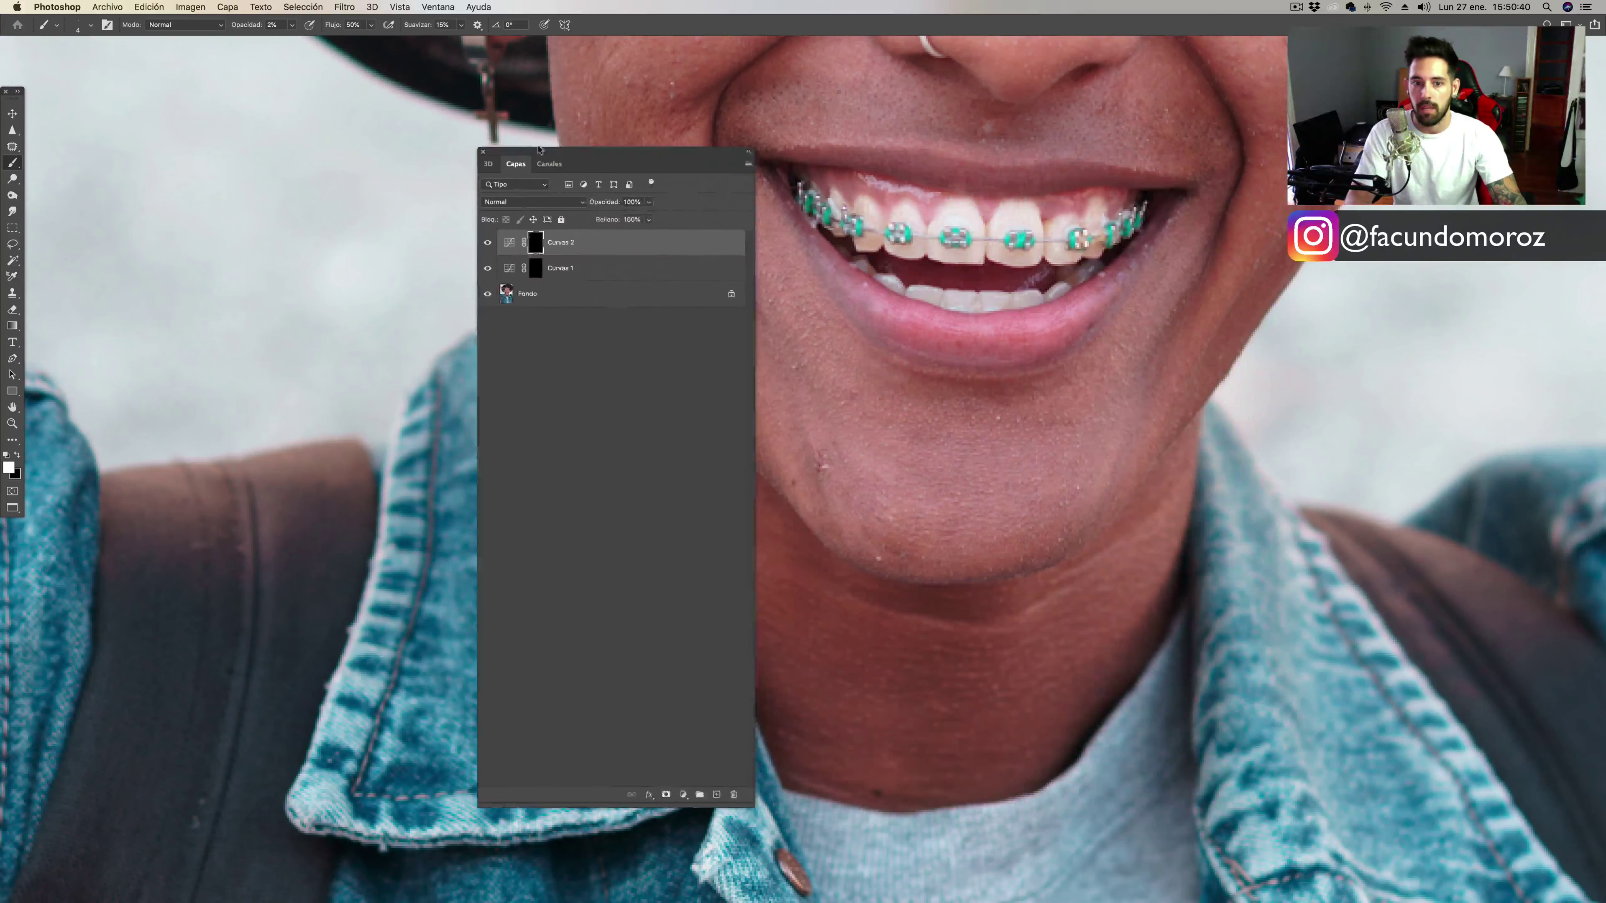
drag(525, 146, 321, 146)
double_click(353, 237)
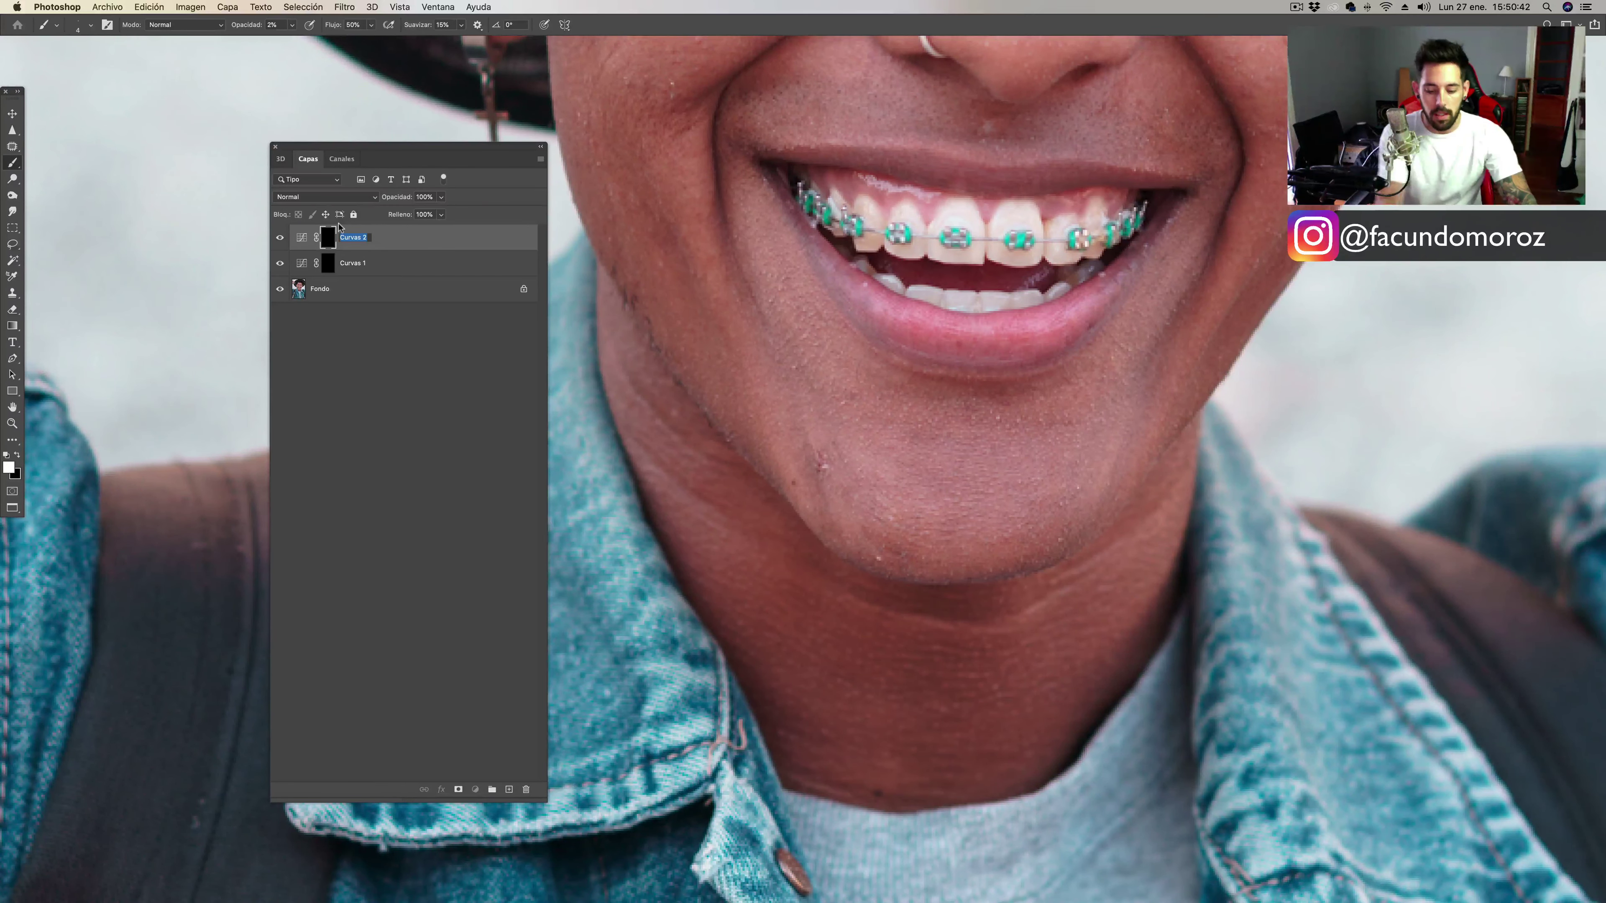
text(BURN)
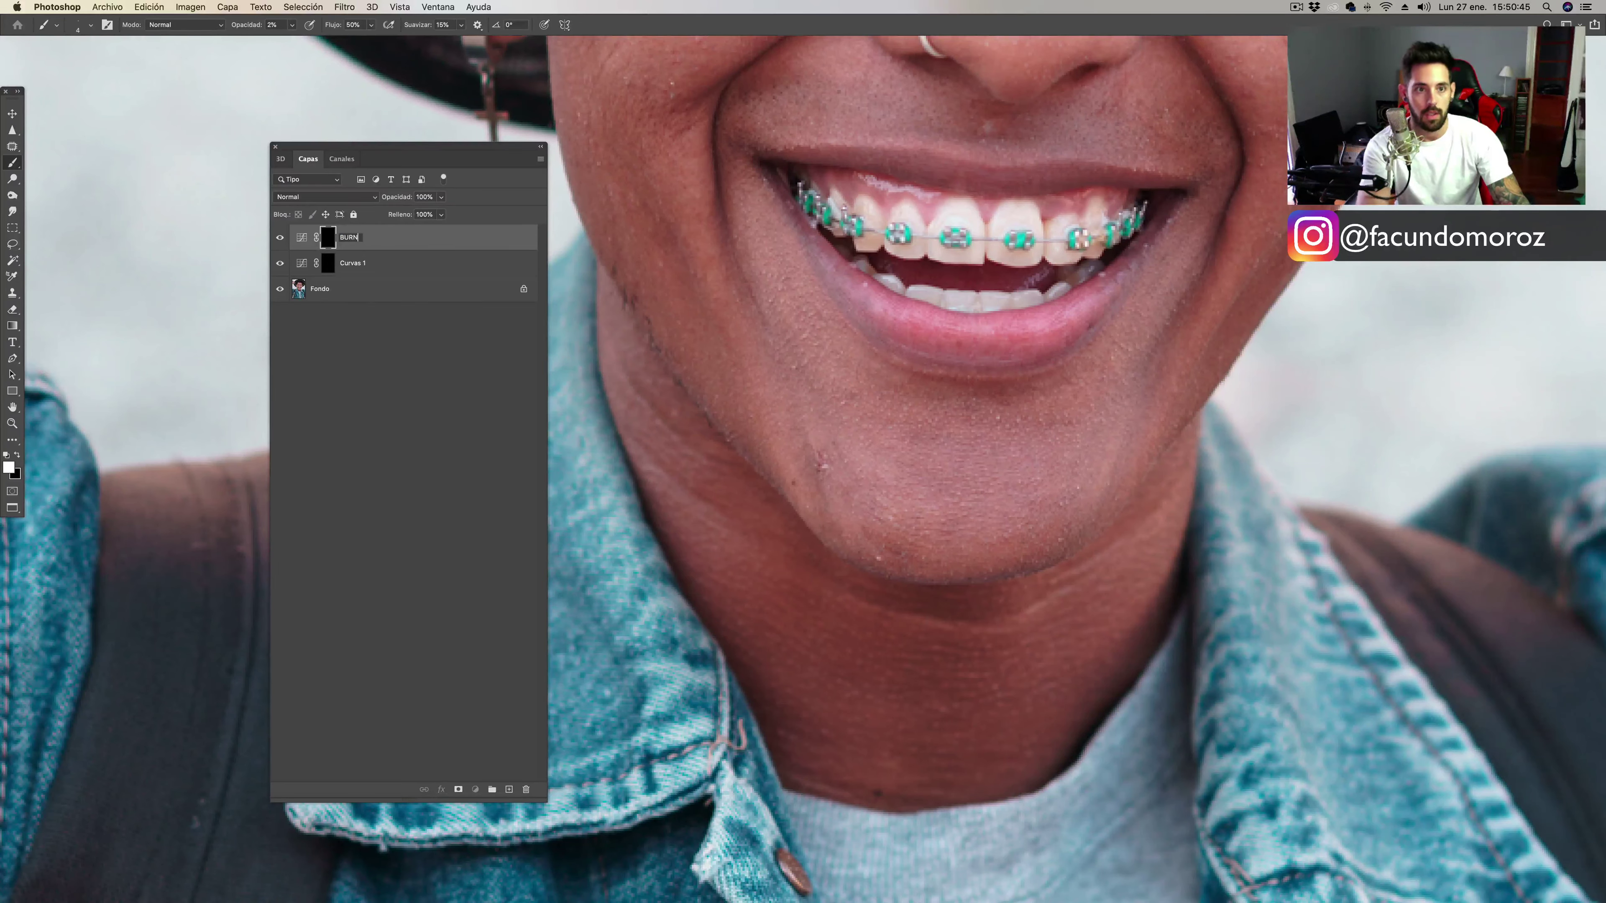
key(Return)
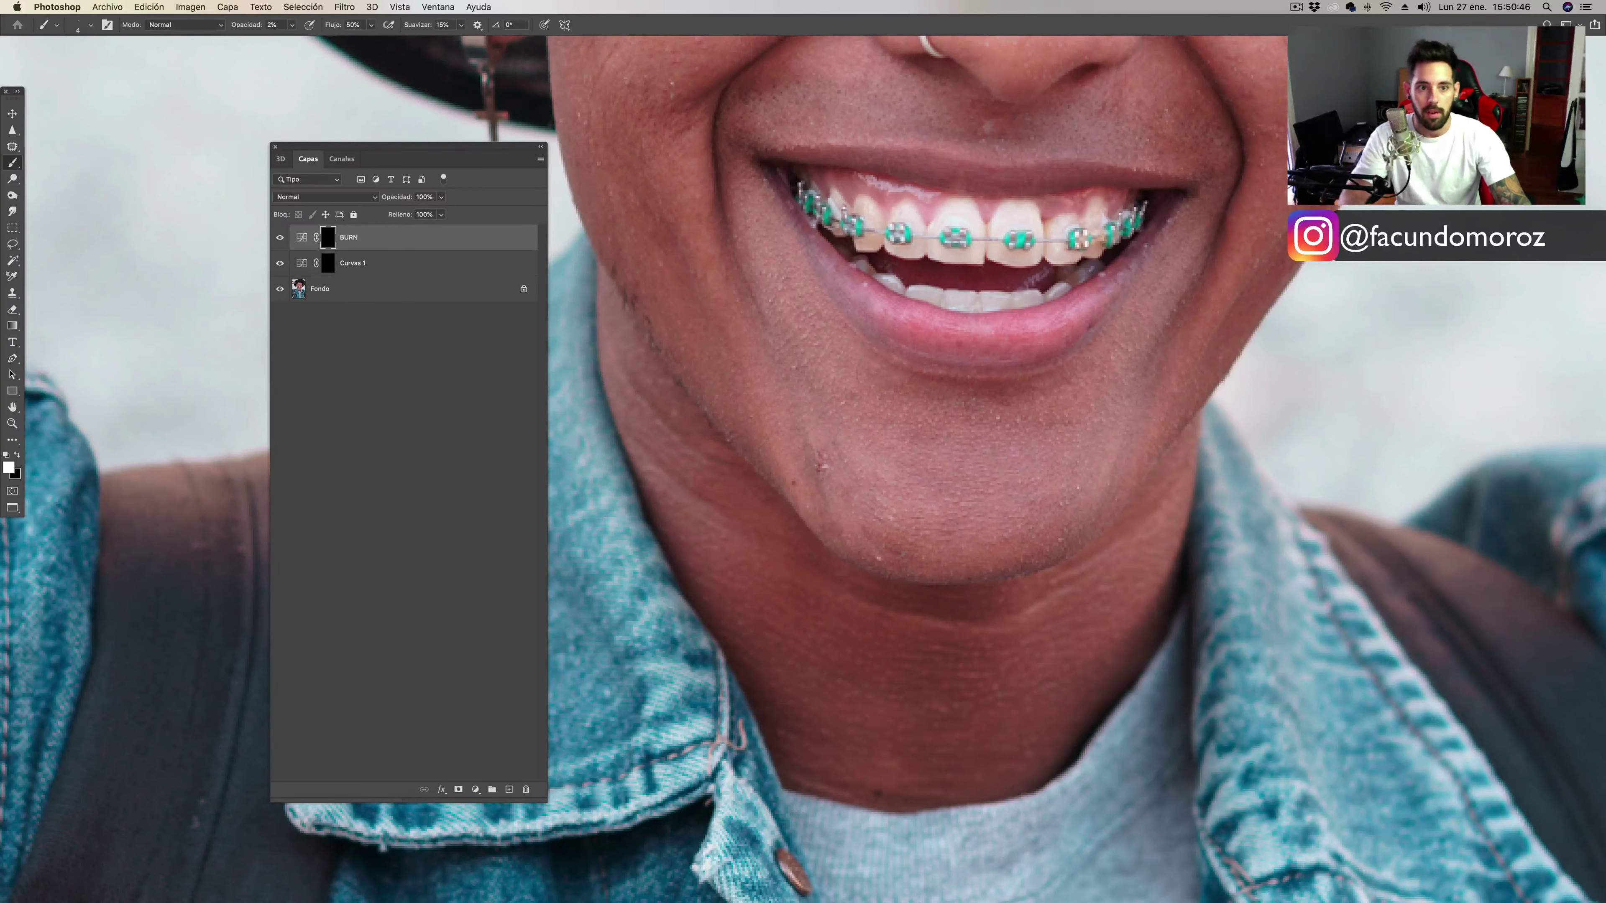
double_click(352, 263)
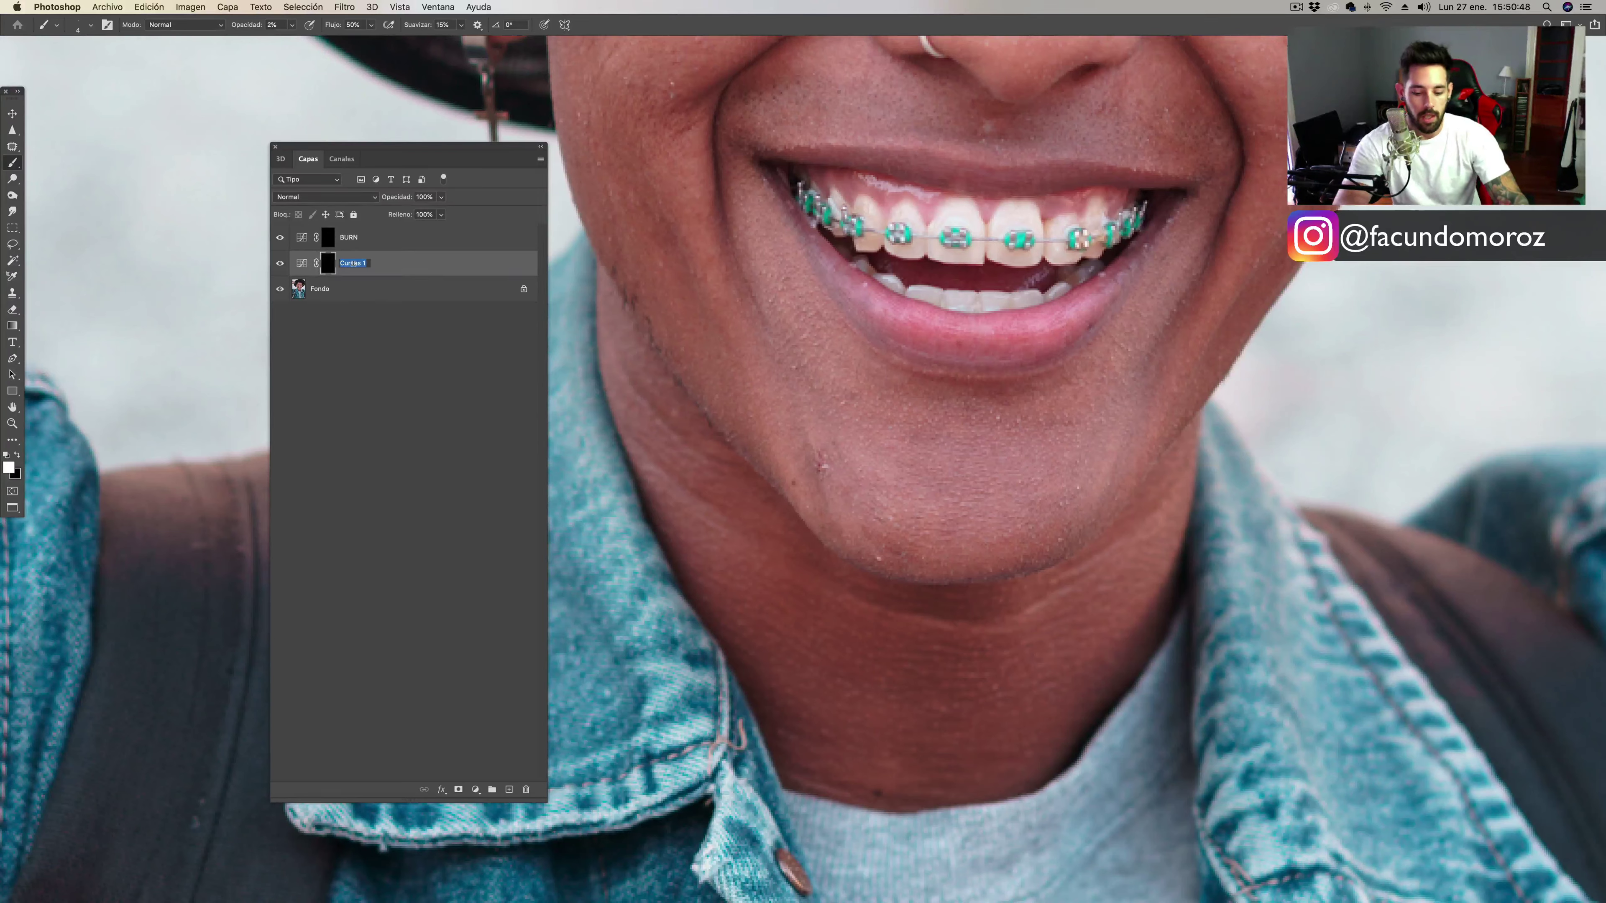
text(DOD)
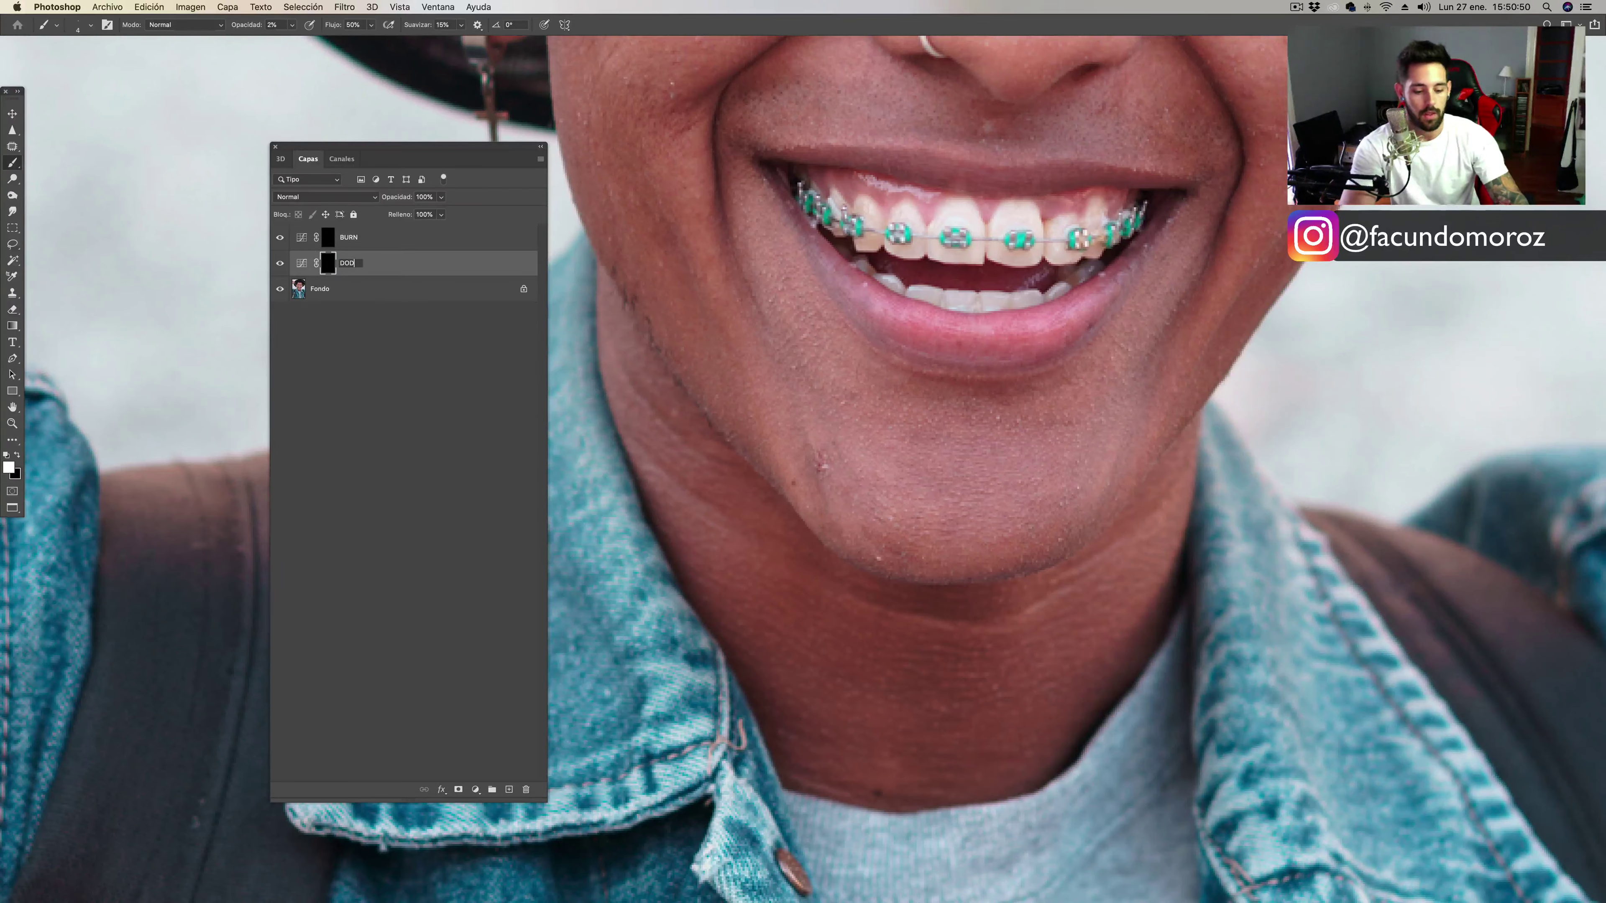
text(GE)
key(Return)
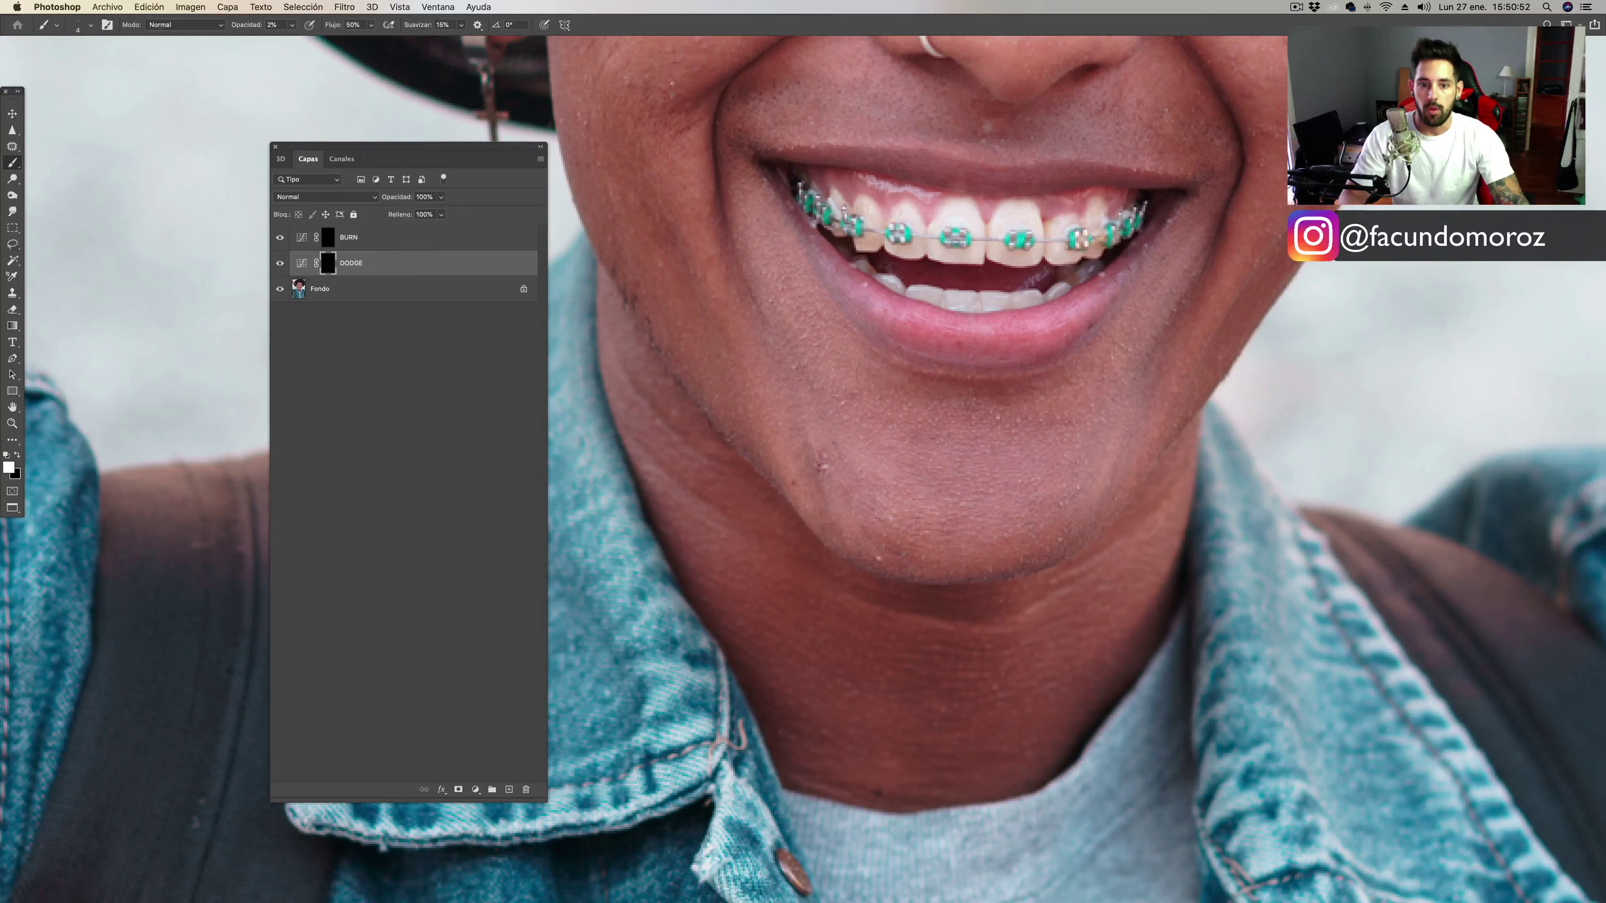
click(353, 239)
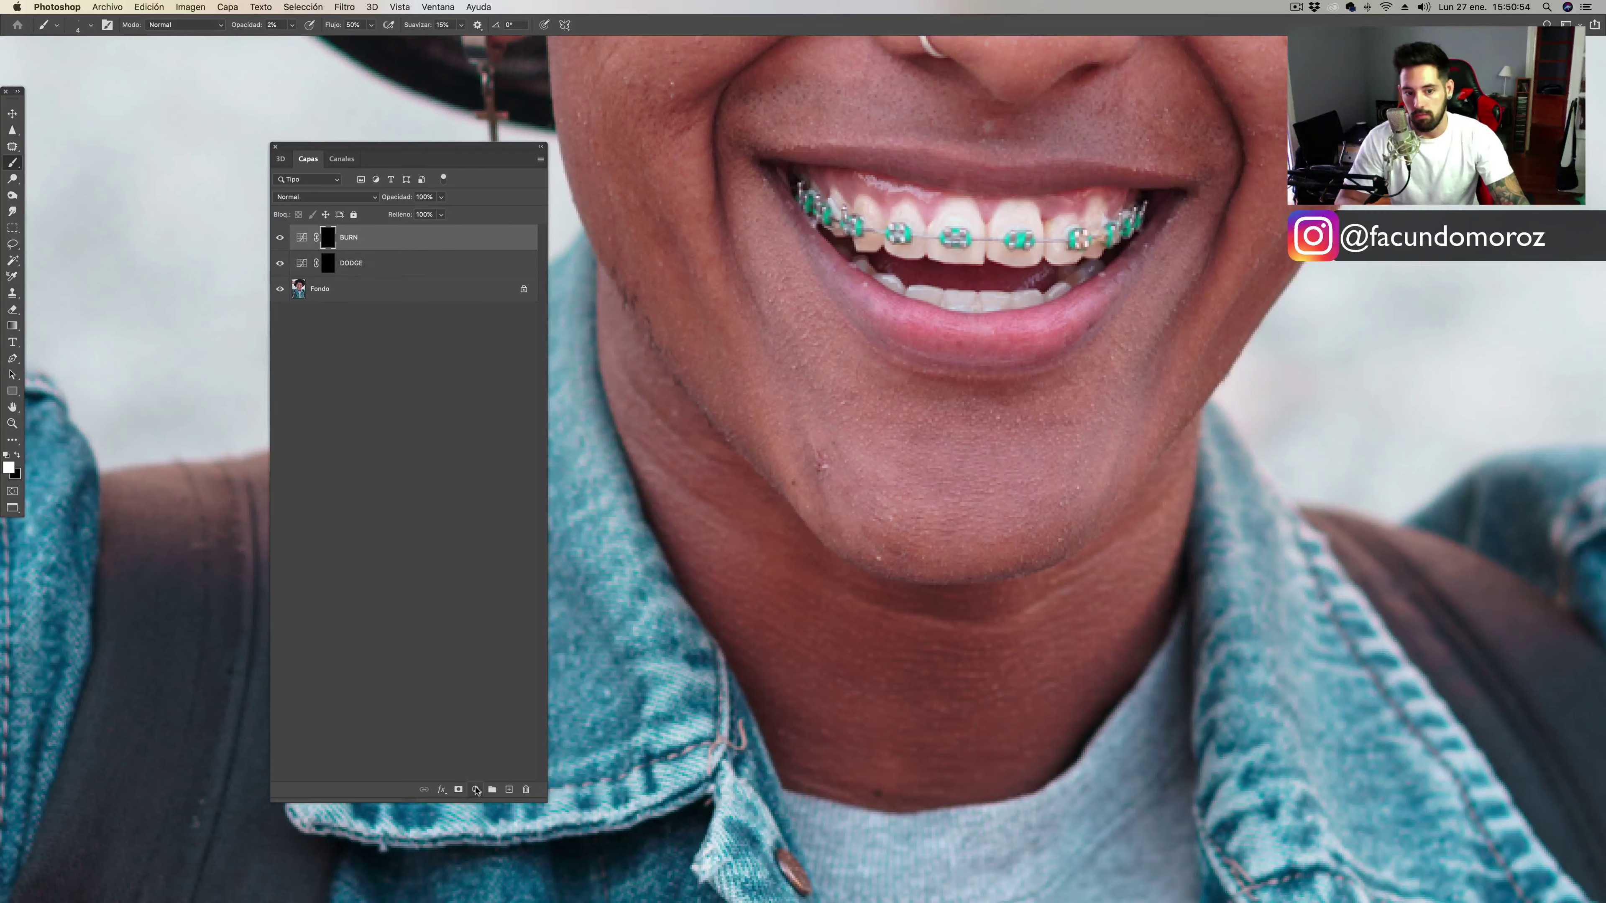
click(476, 790)
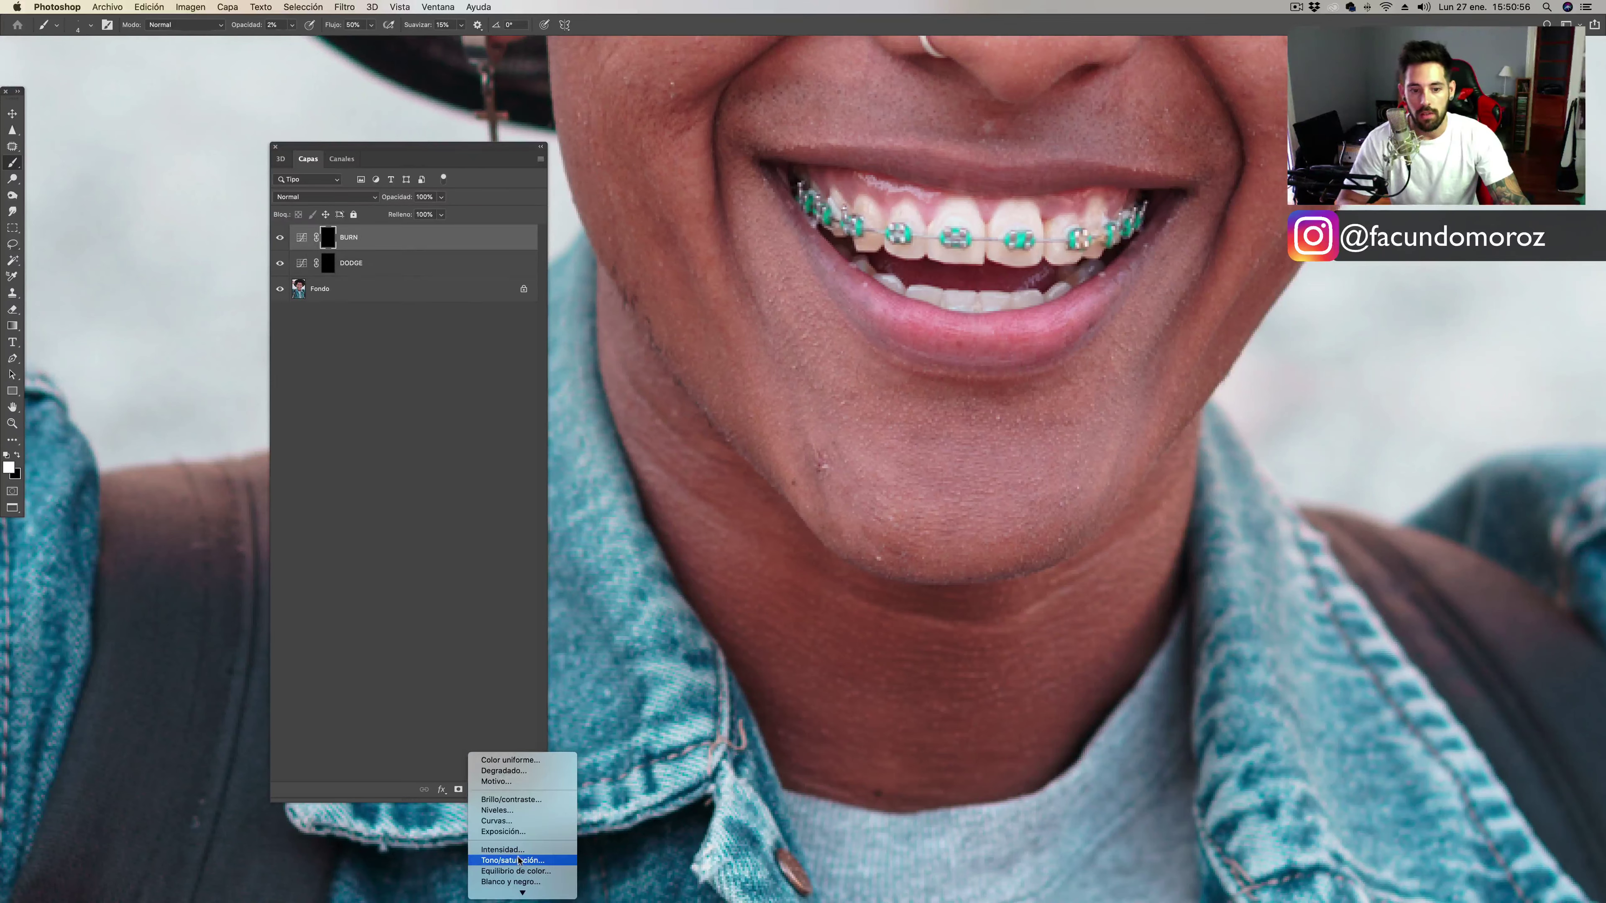
Add a desaturating Tono/saturación adjustment layer, then reselect the BURN layer.
click(518, 860)
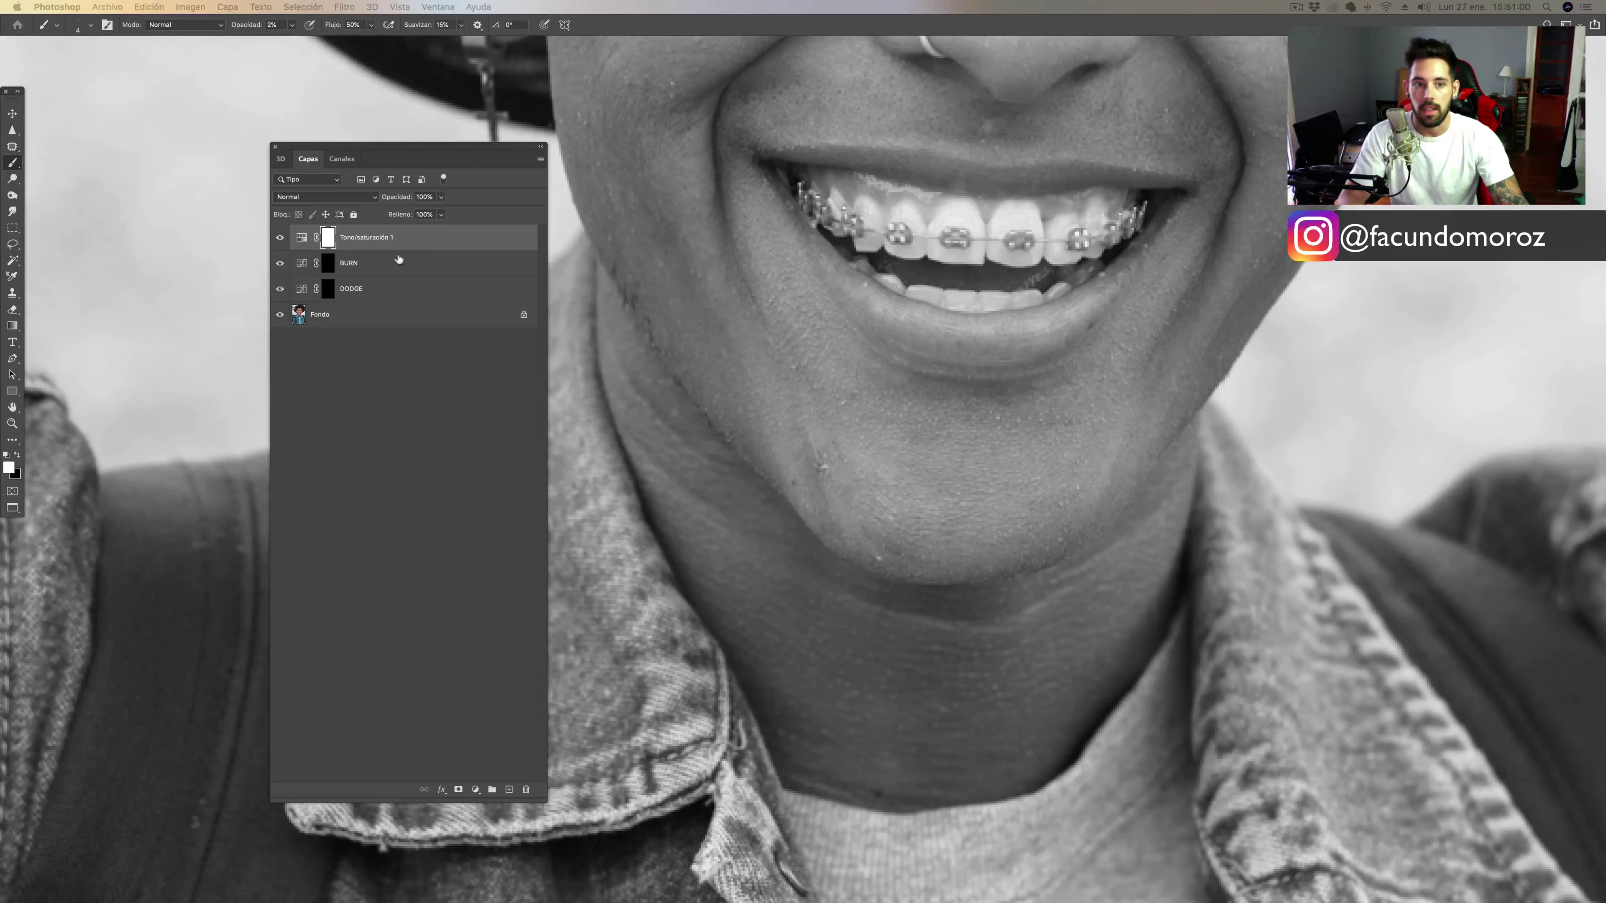
click(328, 266)
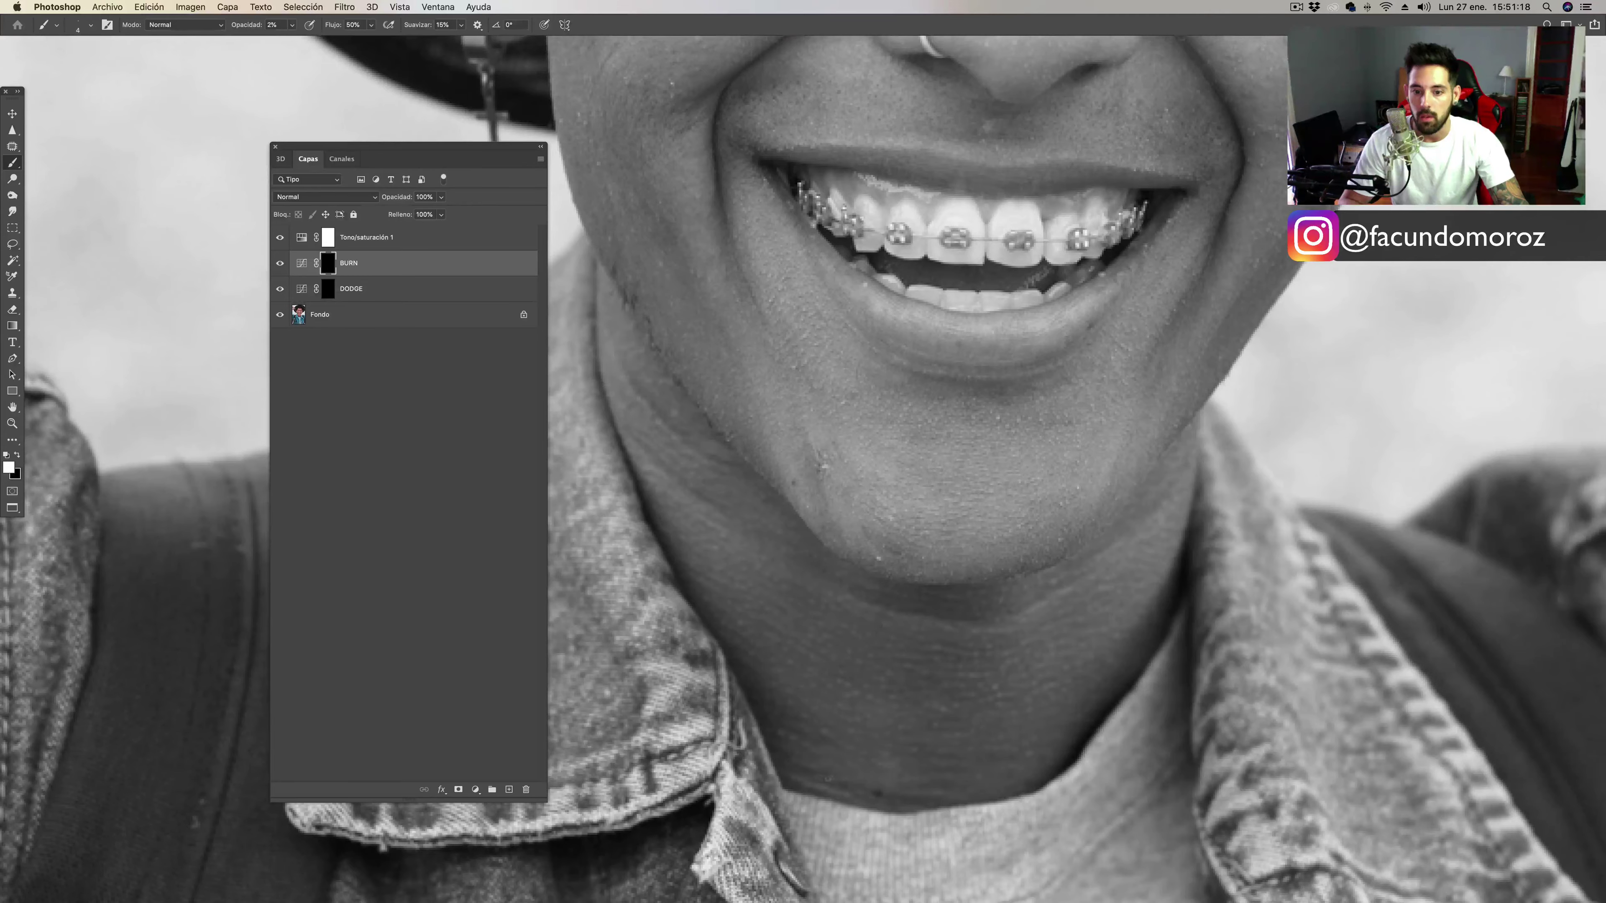
Set painting opacity to 4% and pan the zoomed view over the neck and chin.
scroll(835, 589, down, 3)
scroll(863, 671, up, 3)
scroll(921, 513, up, 3)
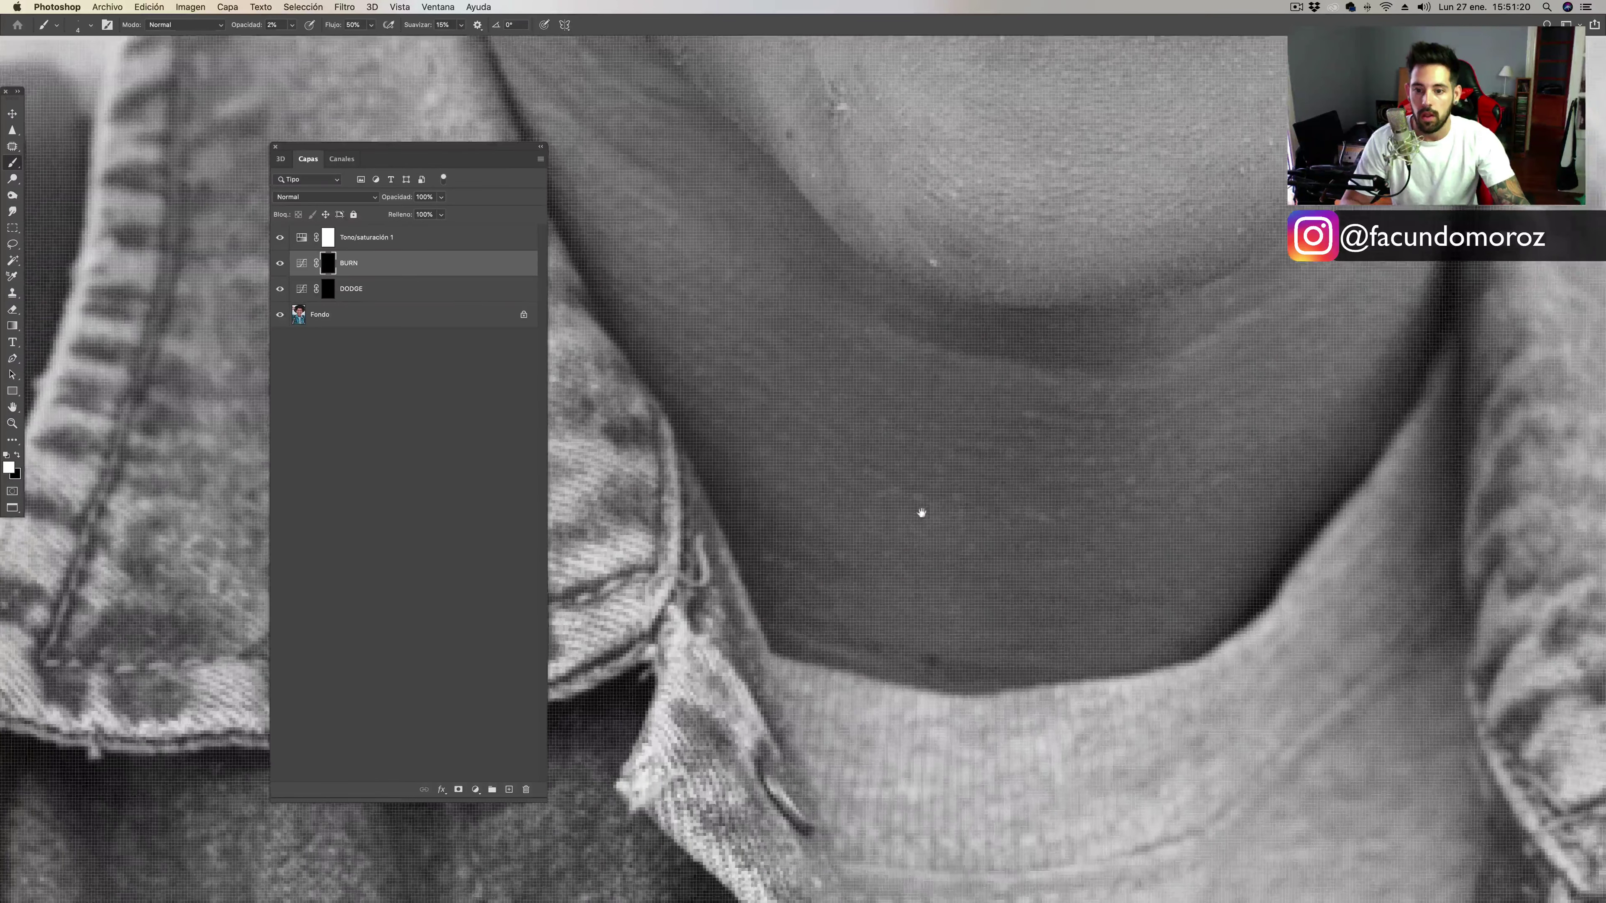
scroll(923, 500, up, 3)
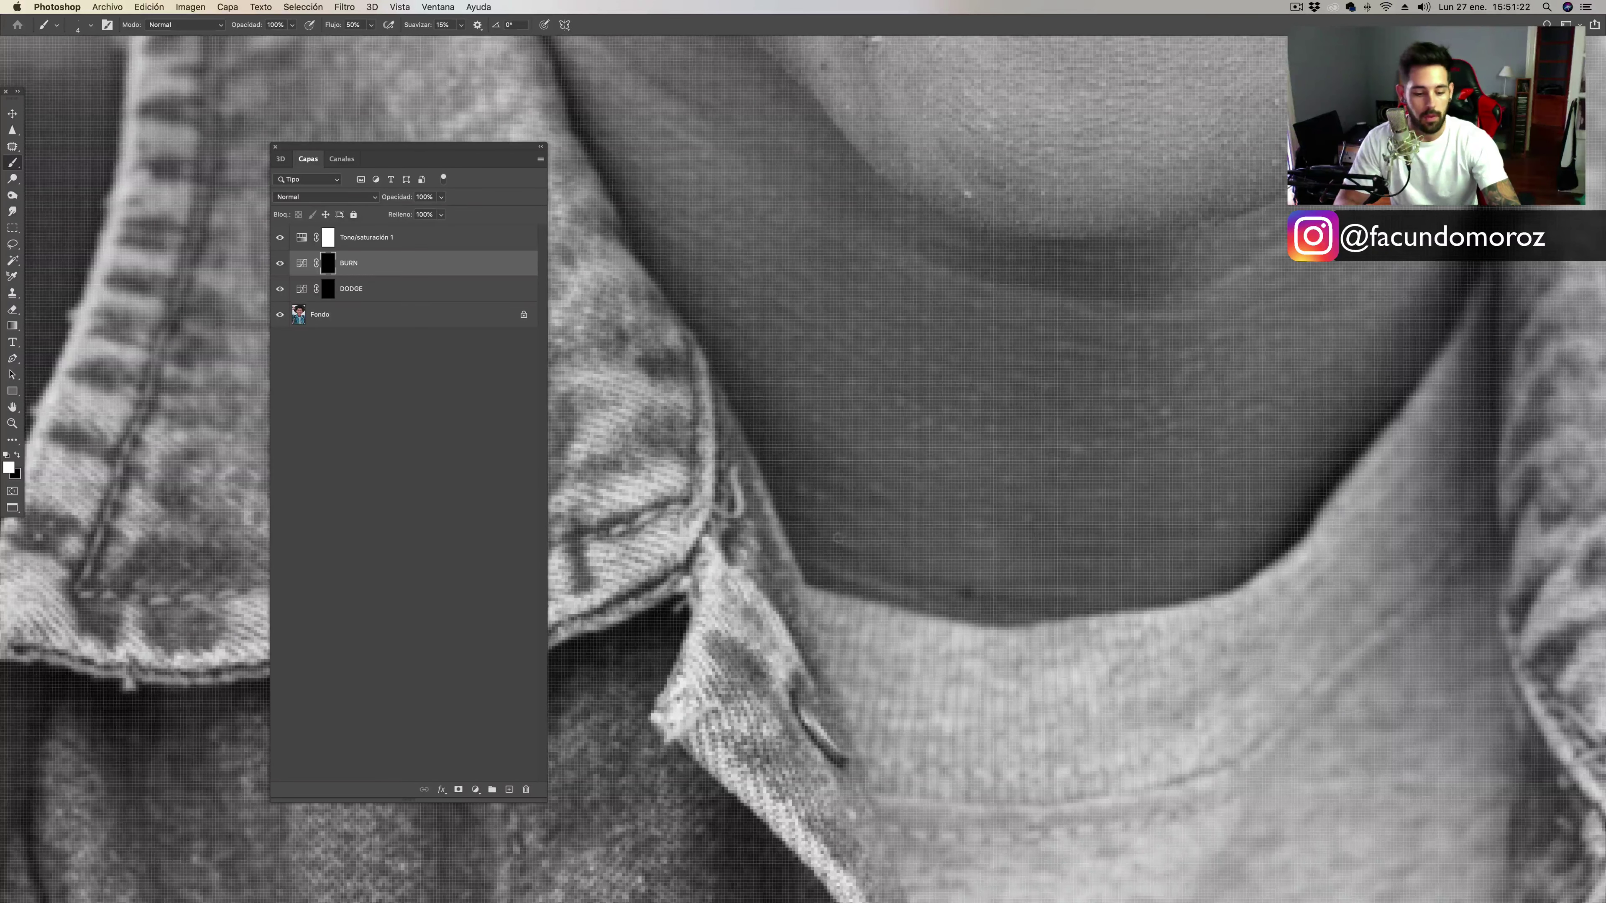
key(0)
key(4)
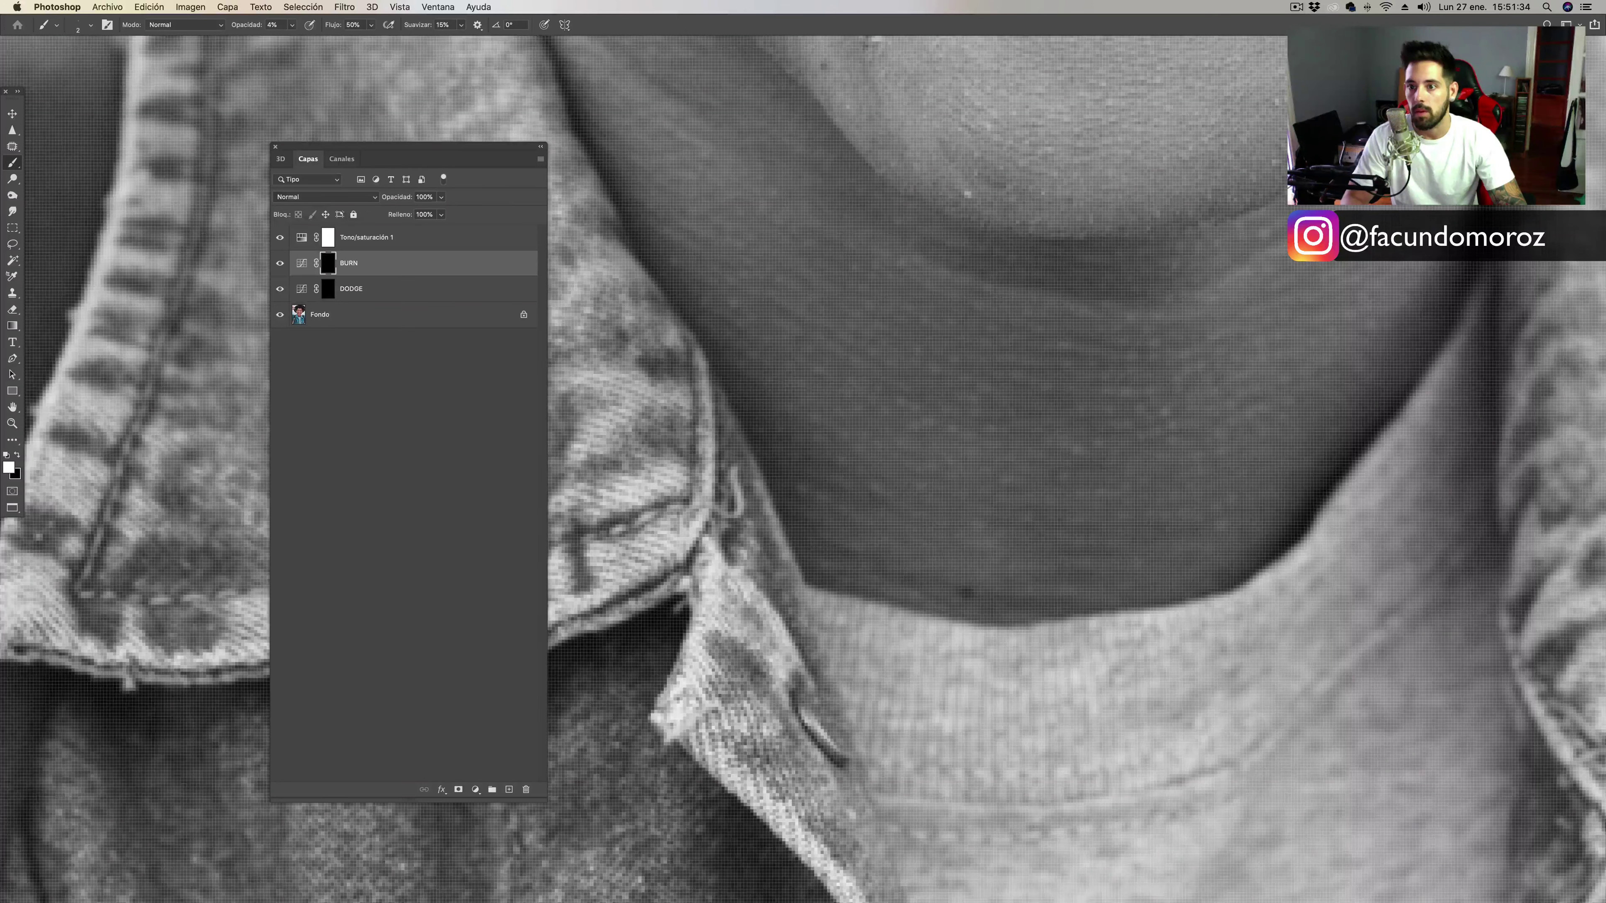
drag(1244, 253, 1155, 333)
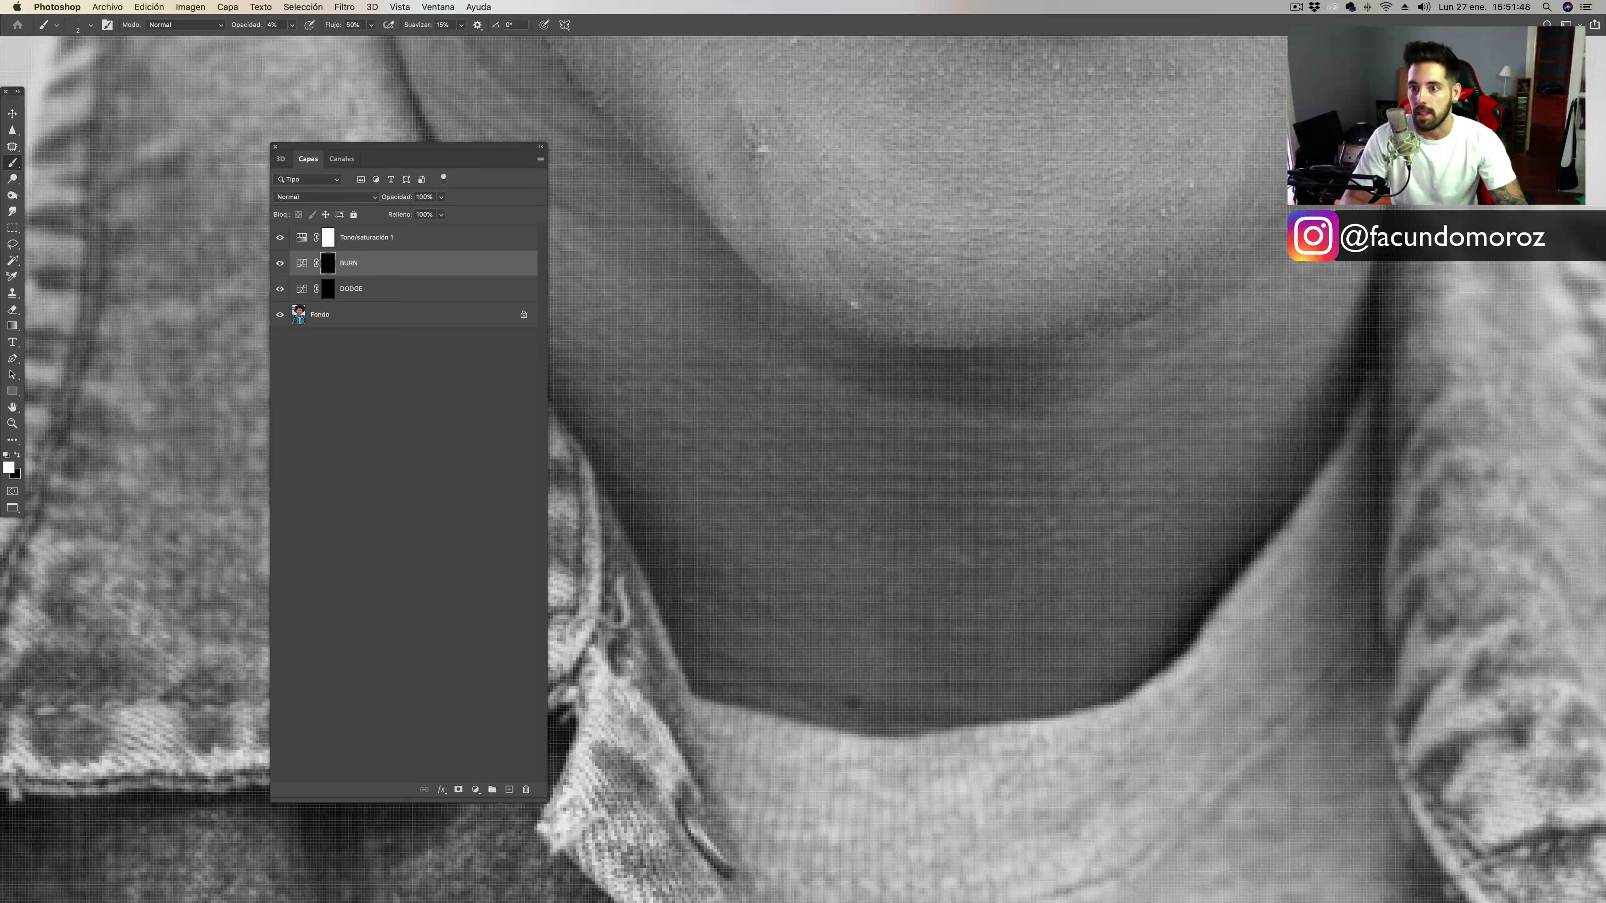
scroll(753, 373, up, 3)
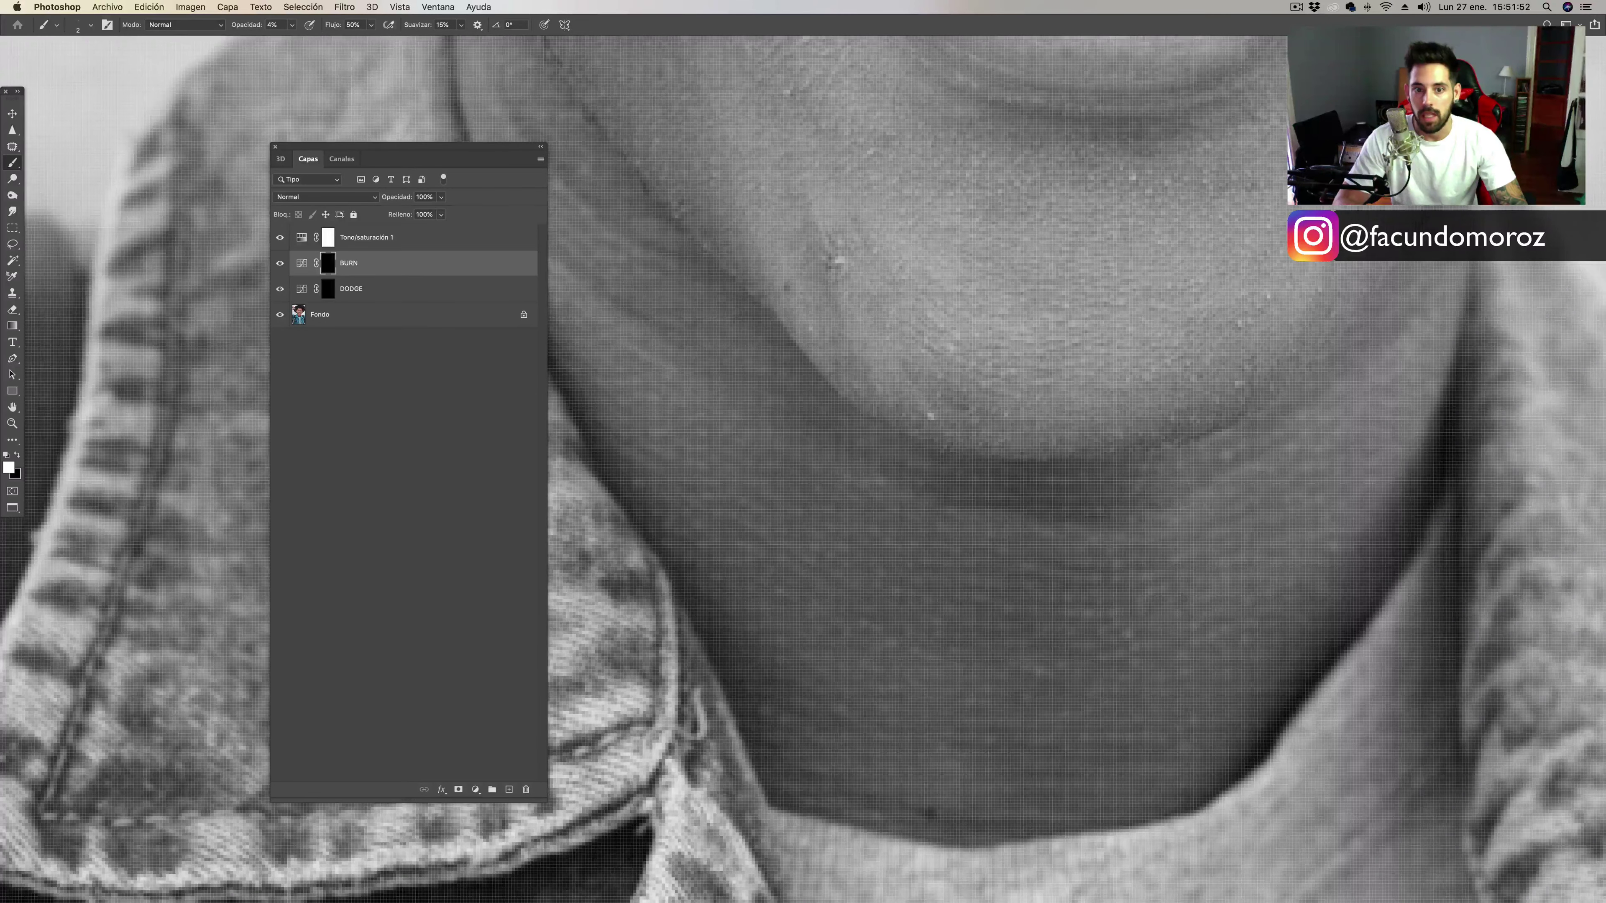
scroll(717, 377, up, 3)
scroll(756, 305, up, 2)
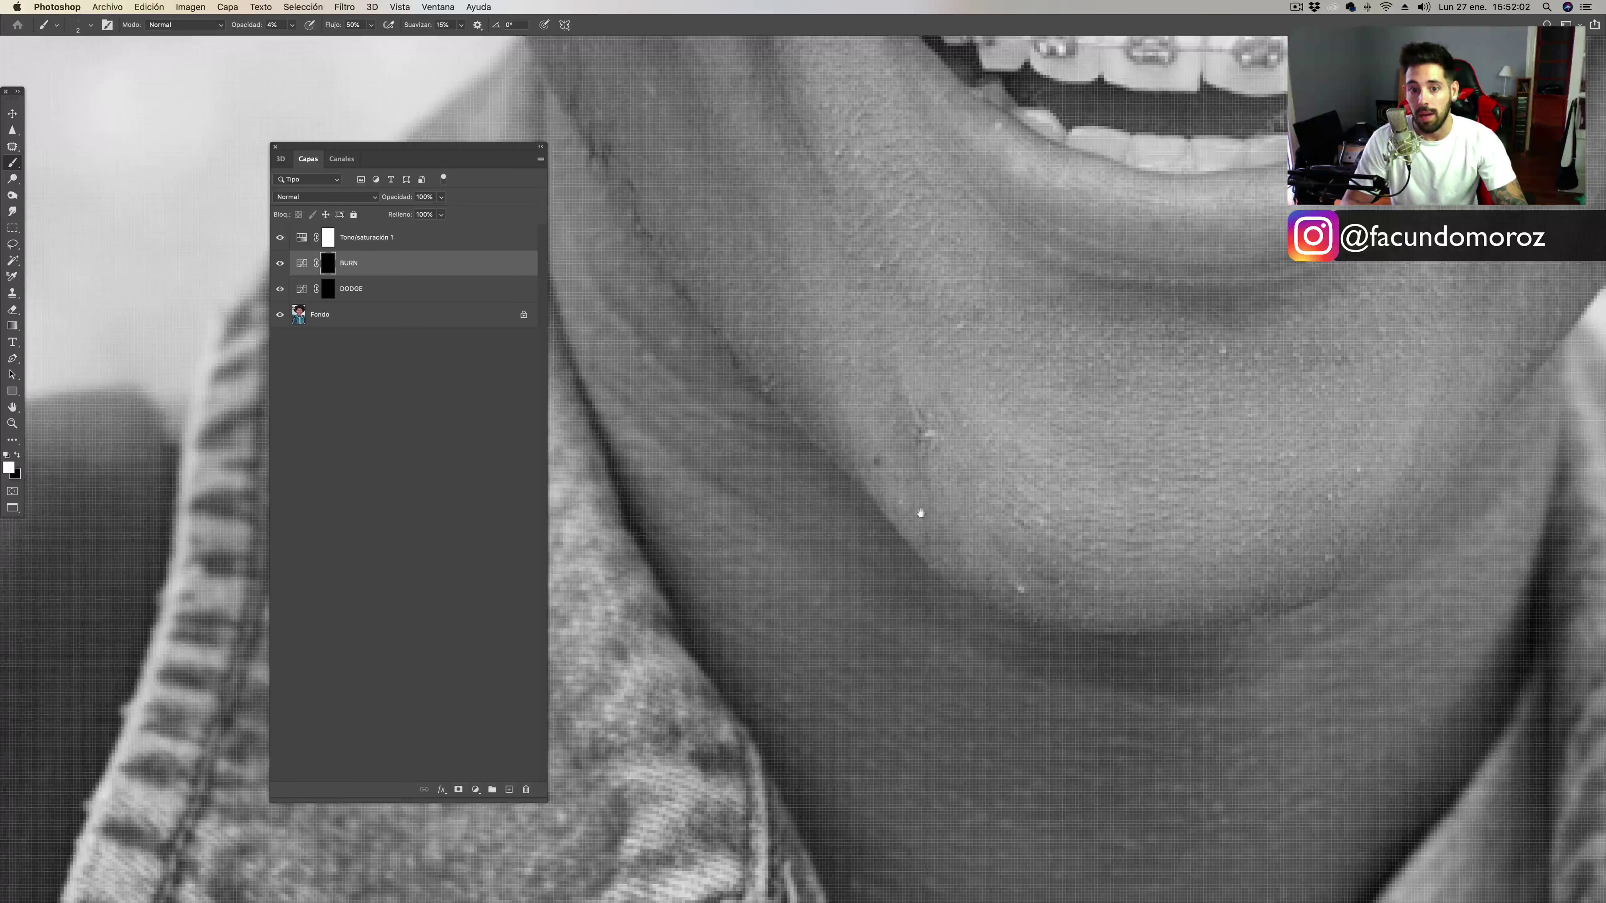
drag(920, 513, 952, 583)
Dodge and burn the chin at 4%, alternating DODGE and BURN layers and resizing the brush.
key(alt+bracketleft)
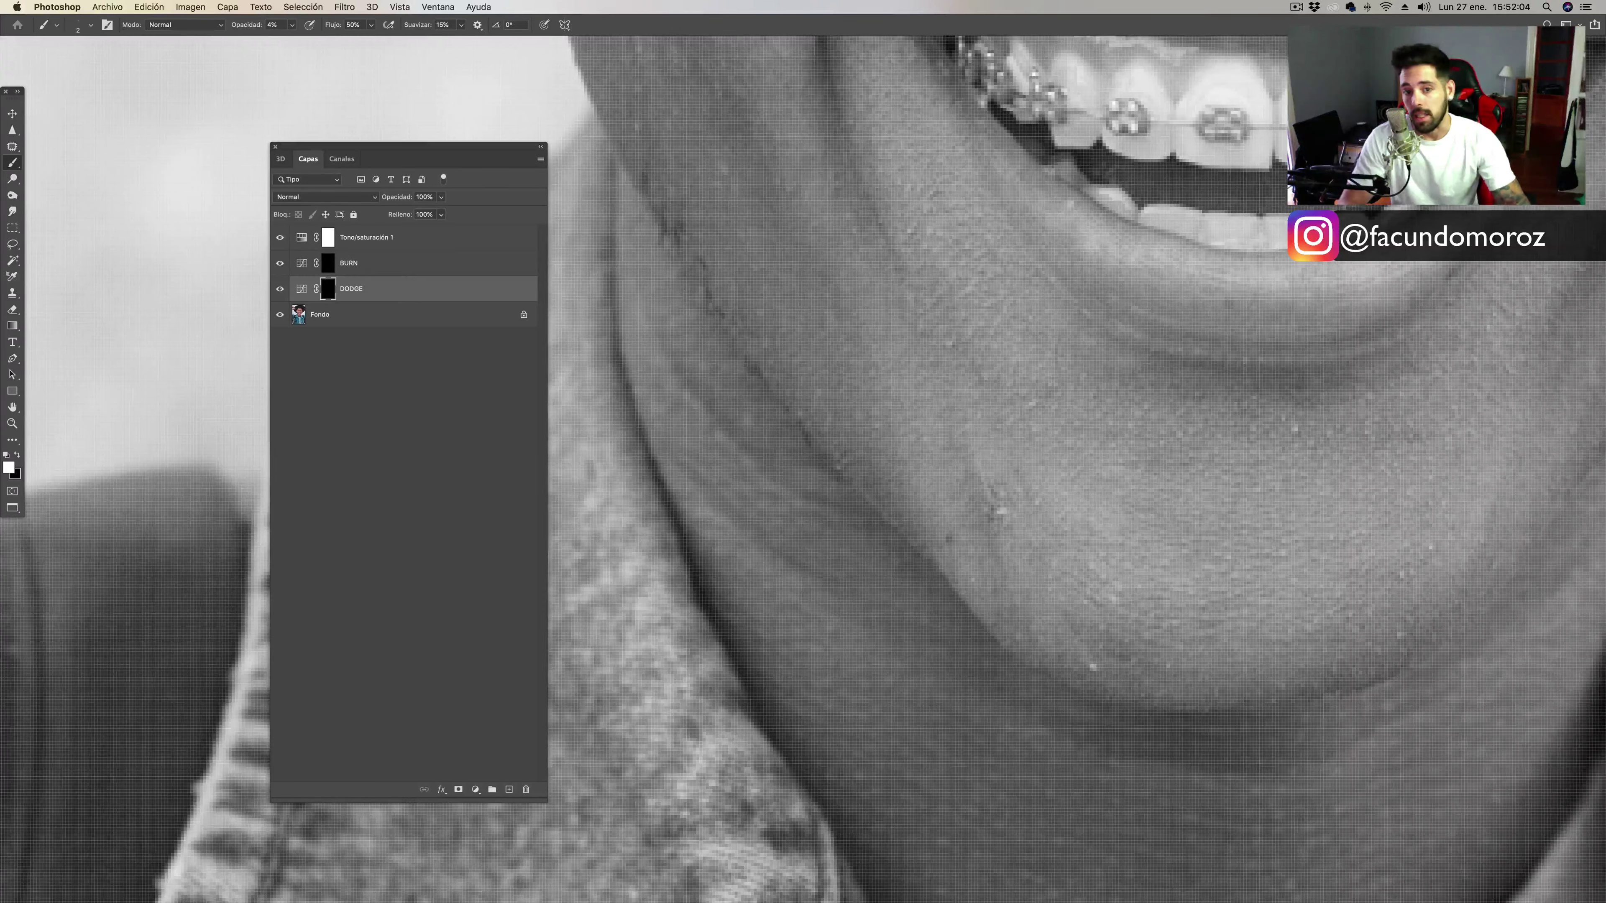
key(bracketright)
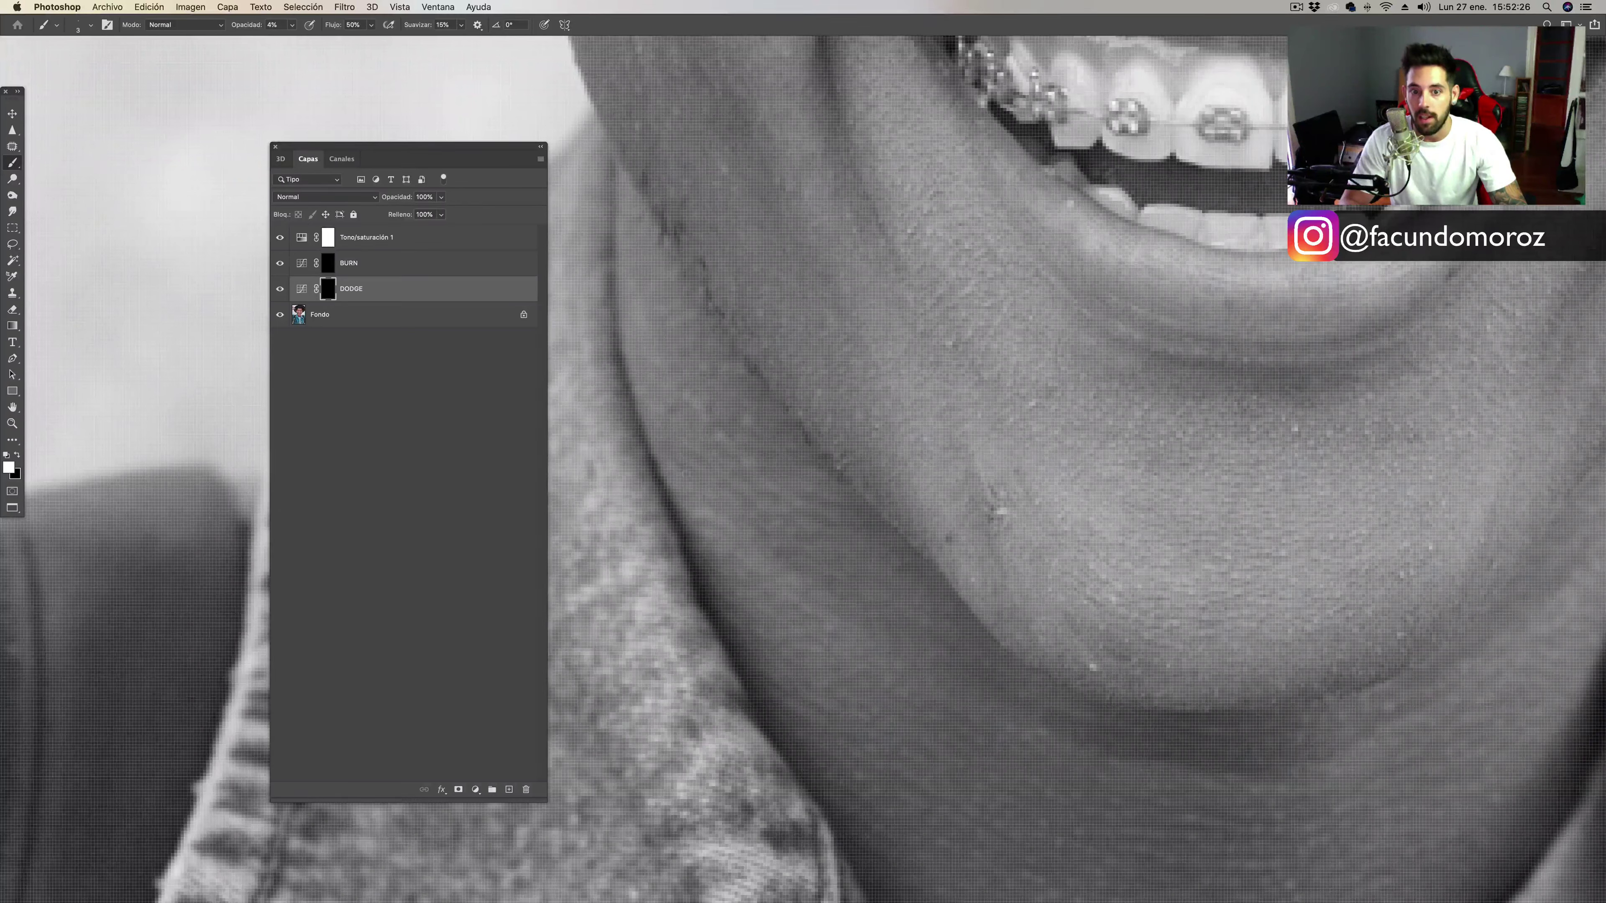
key(bracketleft)
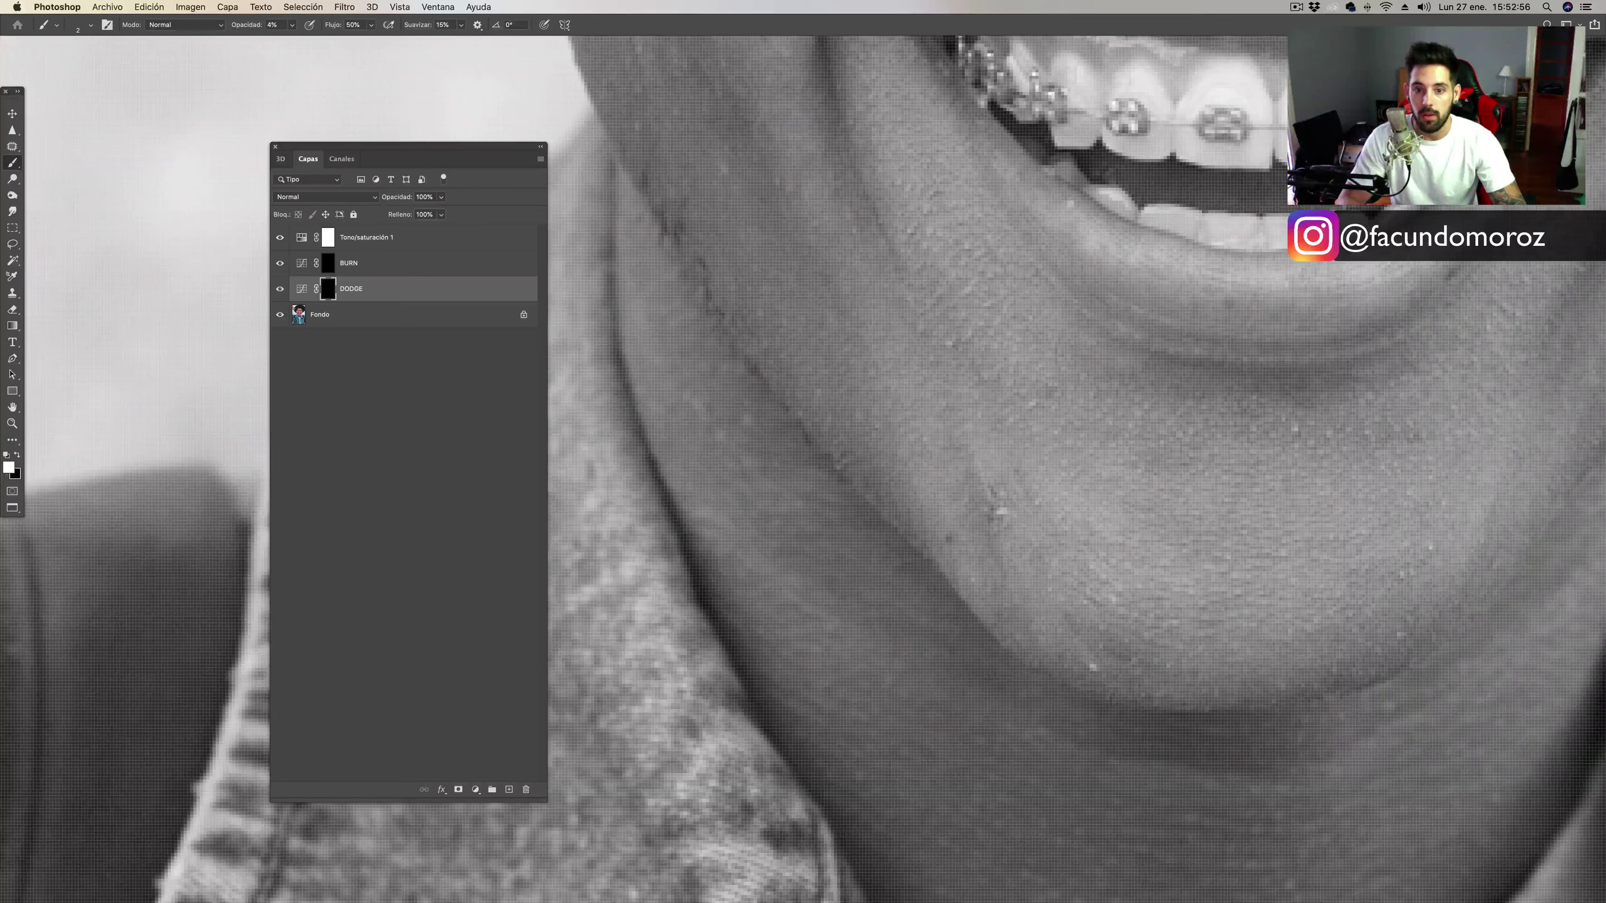
click(367, 269)
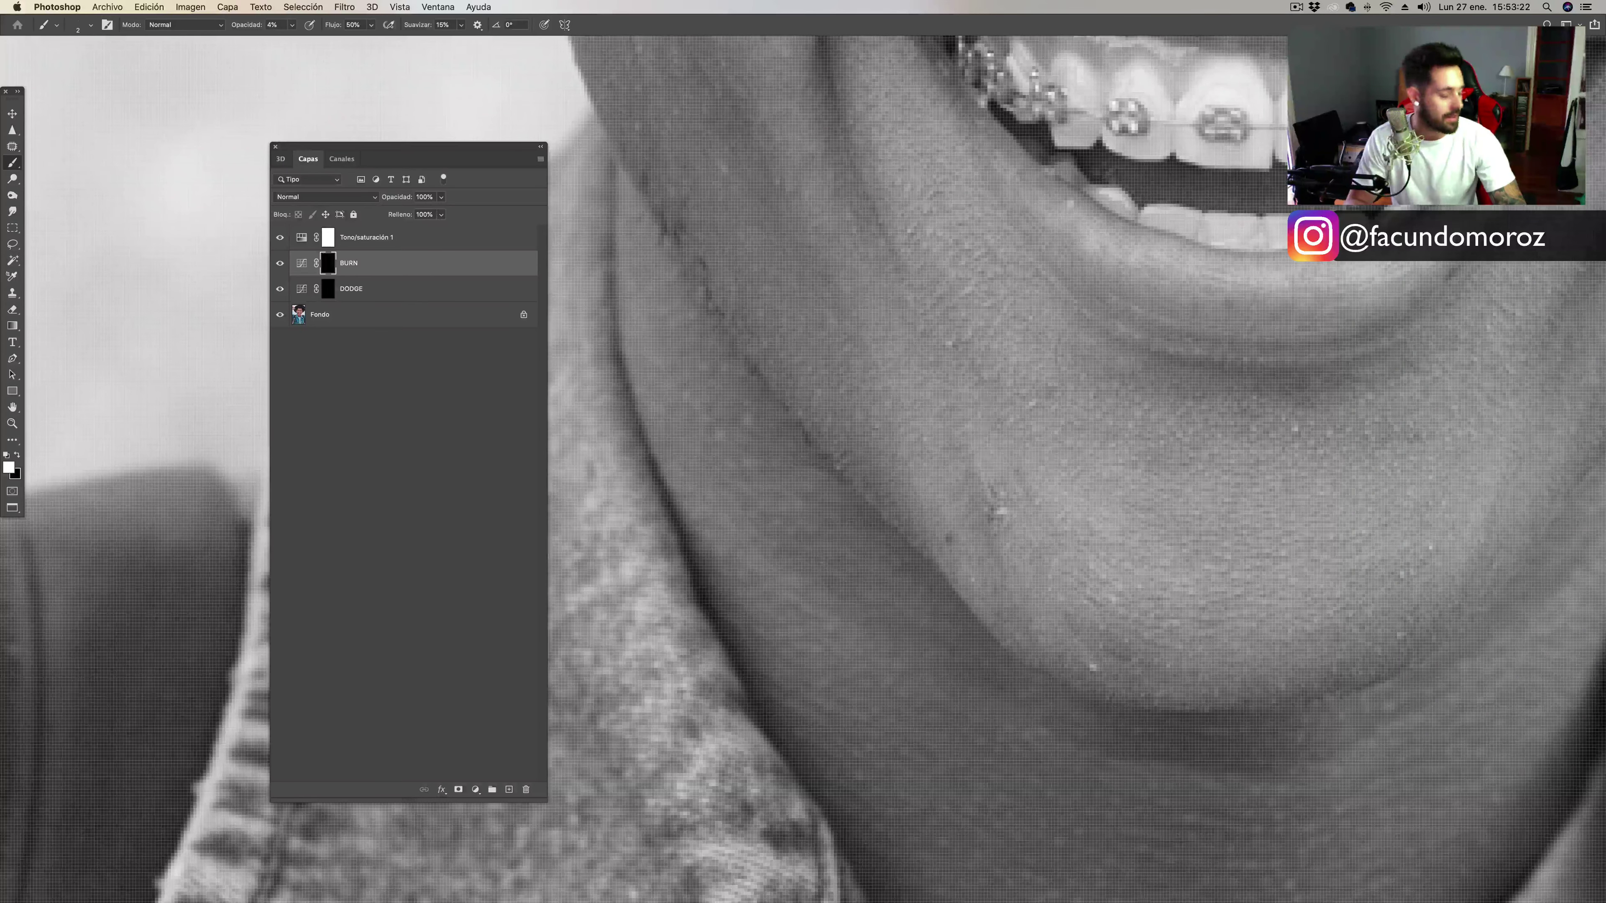
scroll(824, 592, down, 5)
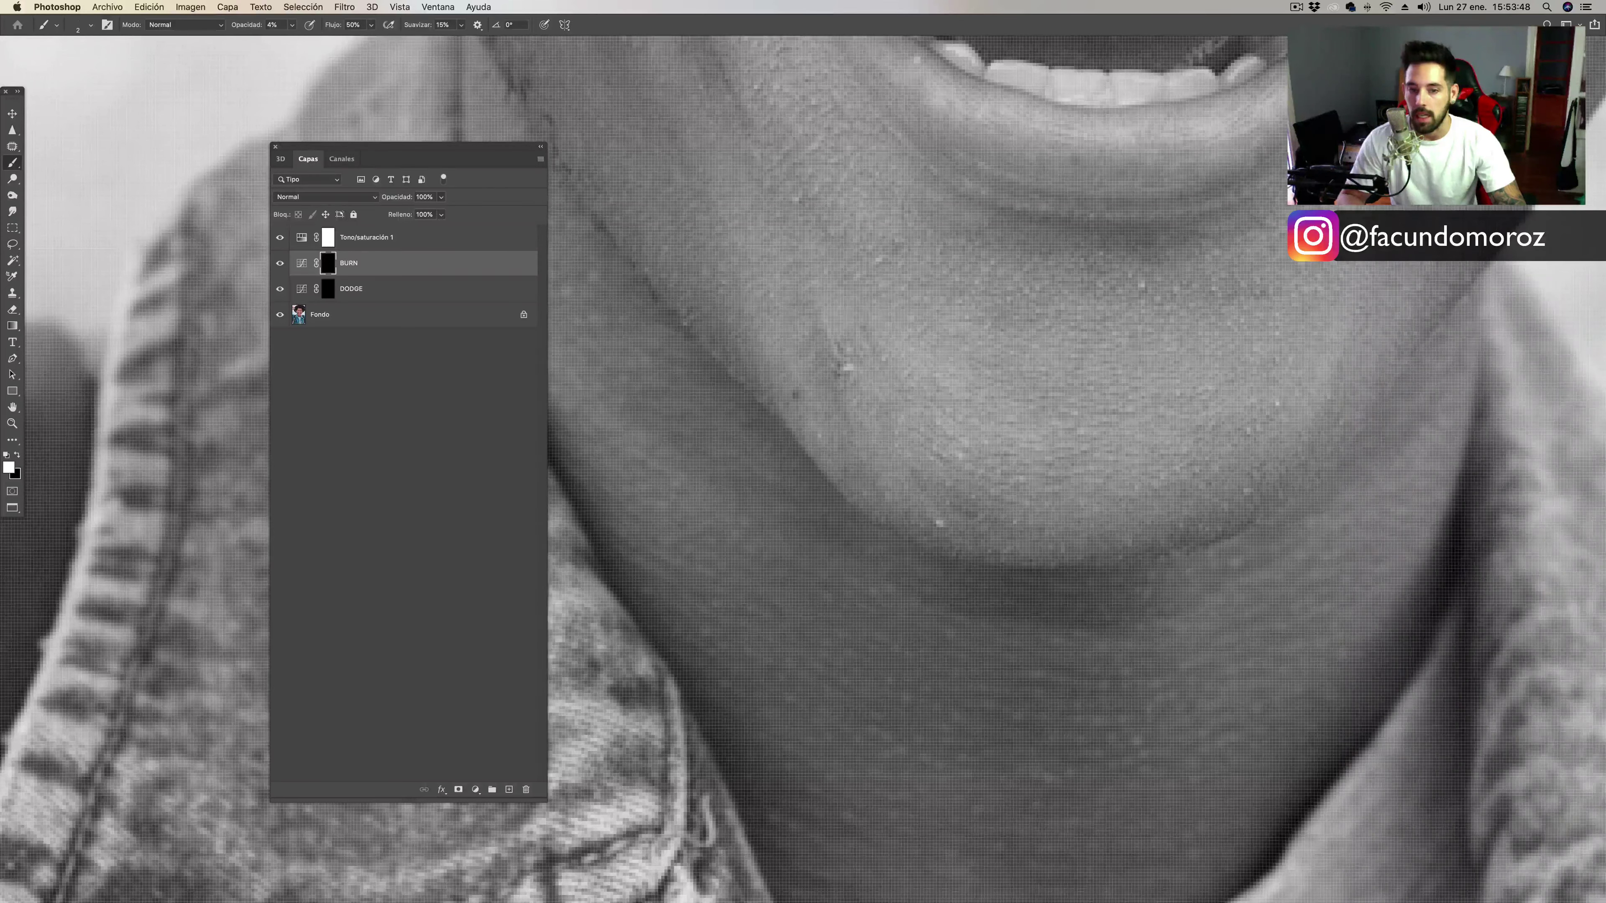
key(alt+bracketleft)
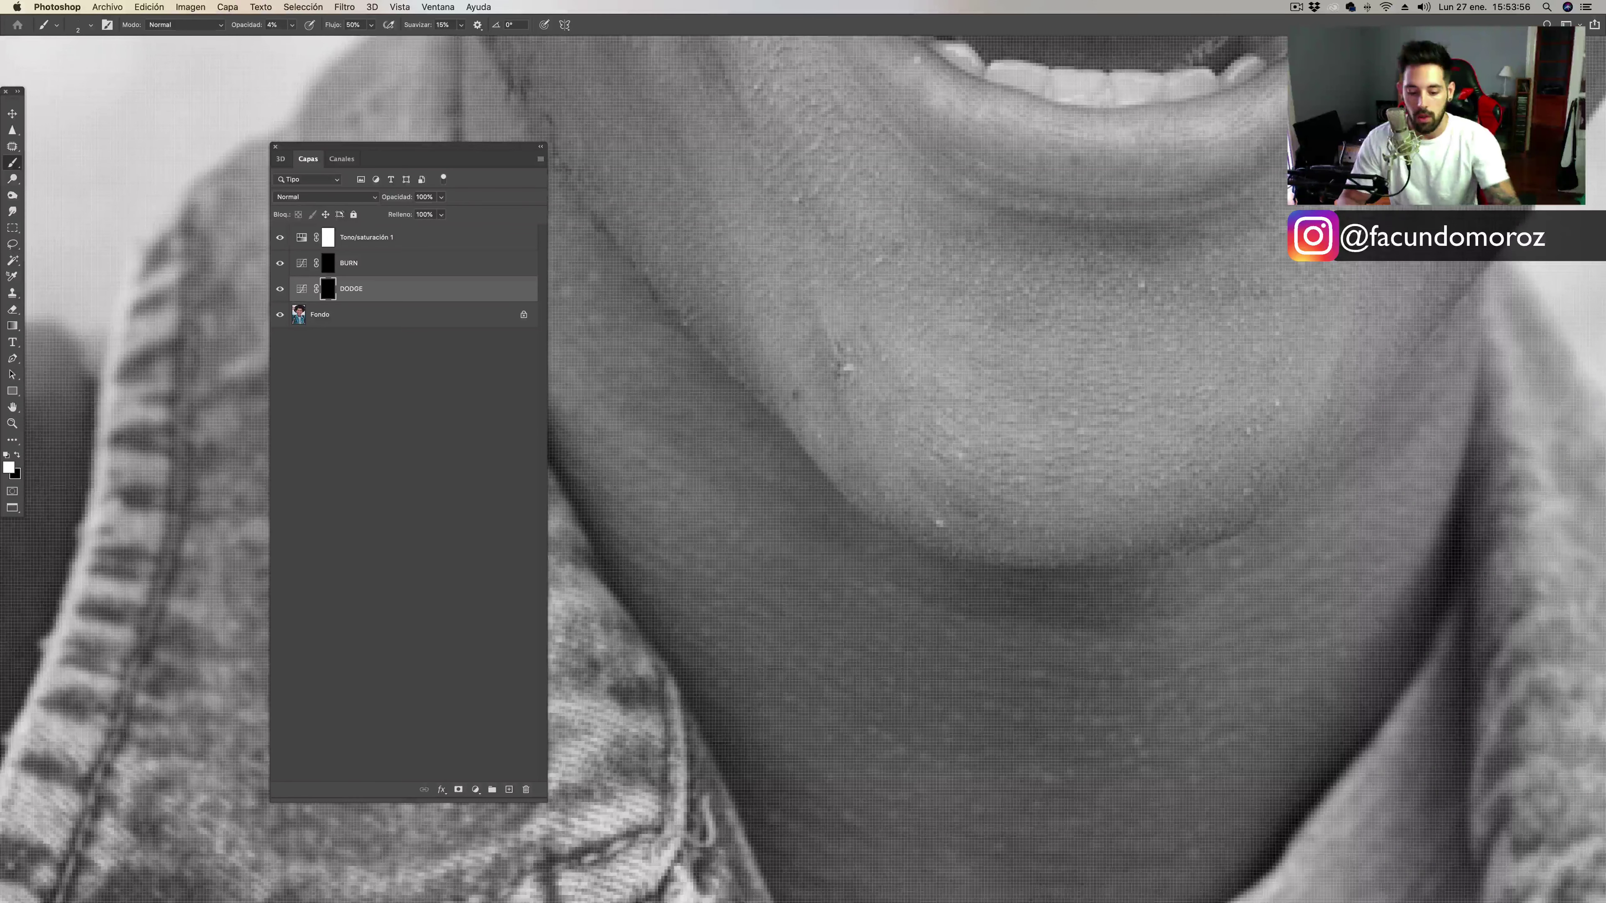
key(bracketright)
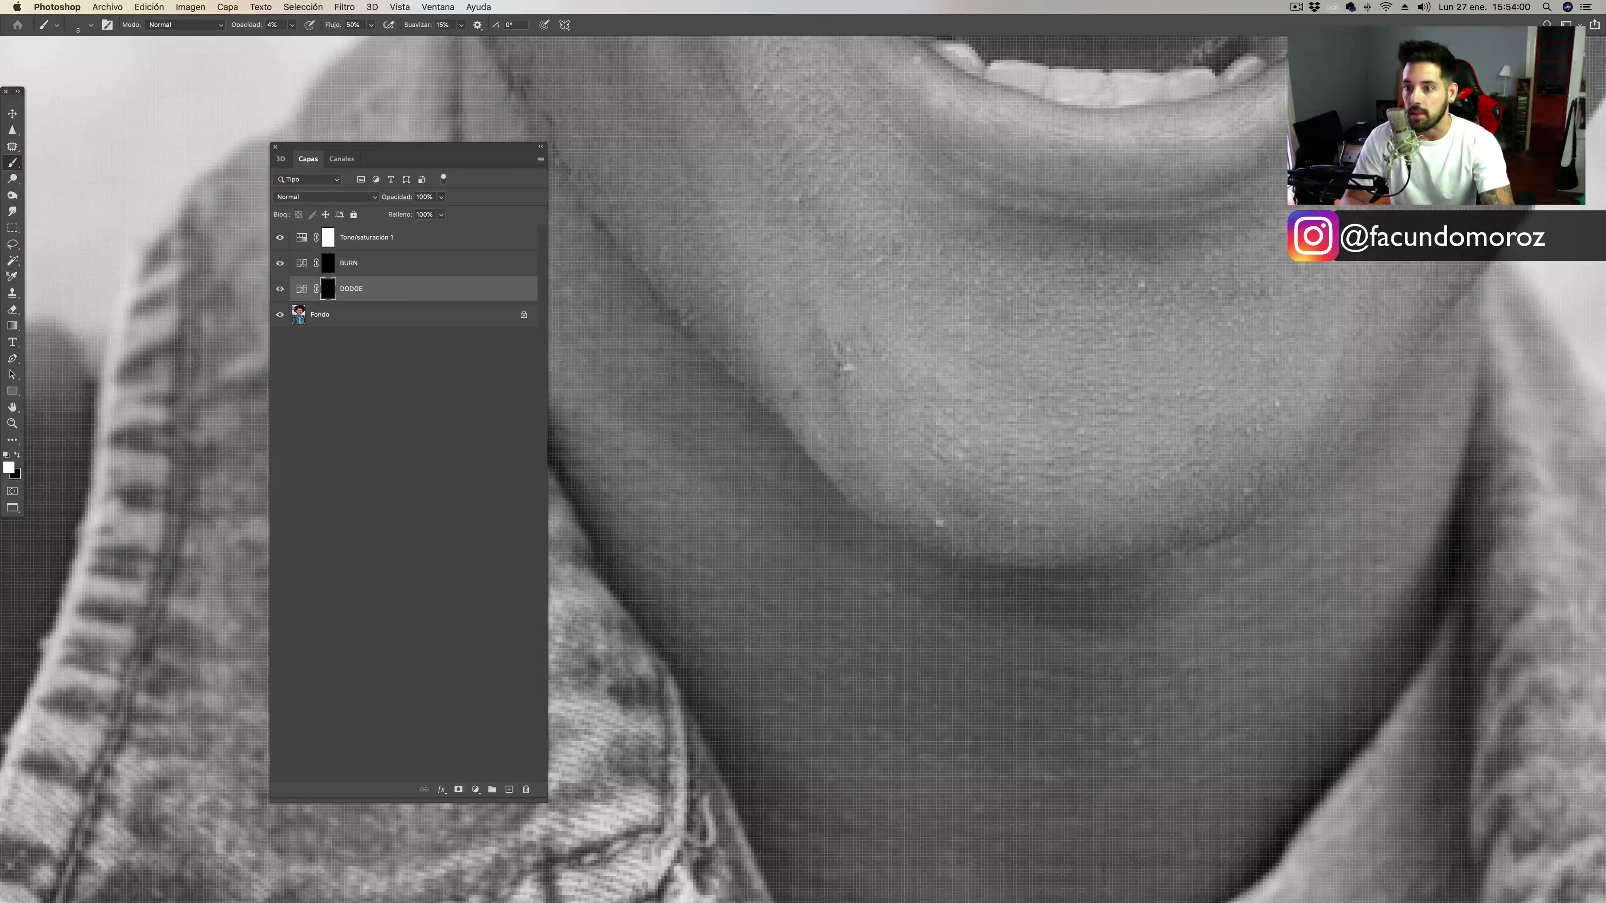
key(bracketleft)
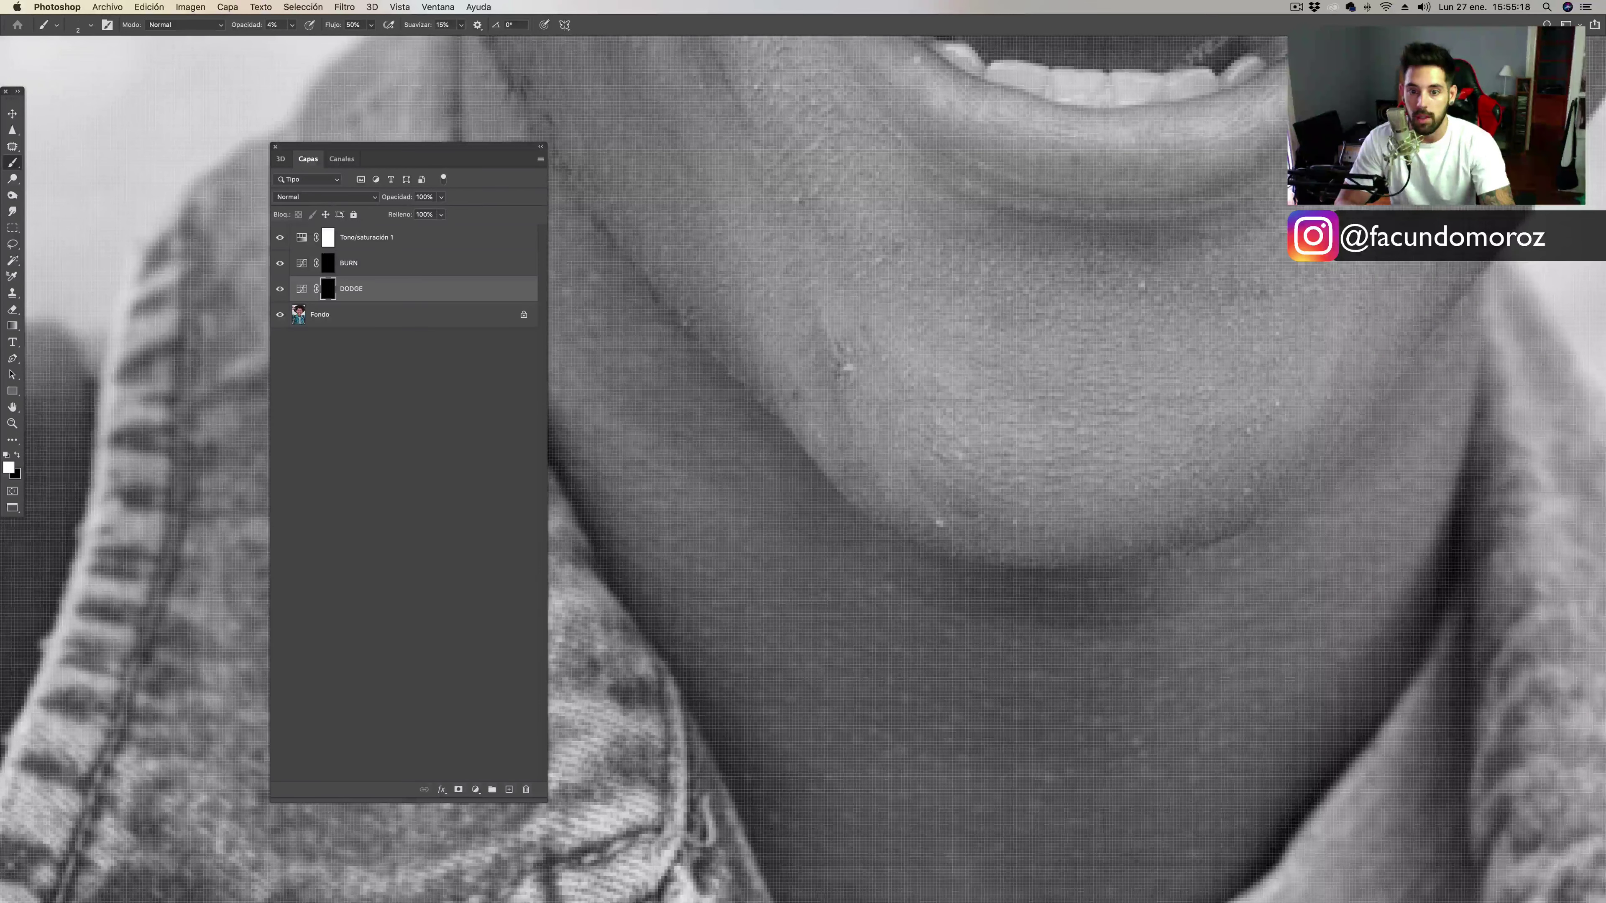
Reframe the view on the chin, mouth and collar and select the BURN layer.
key(super+plus)
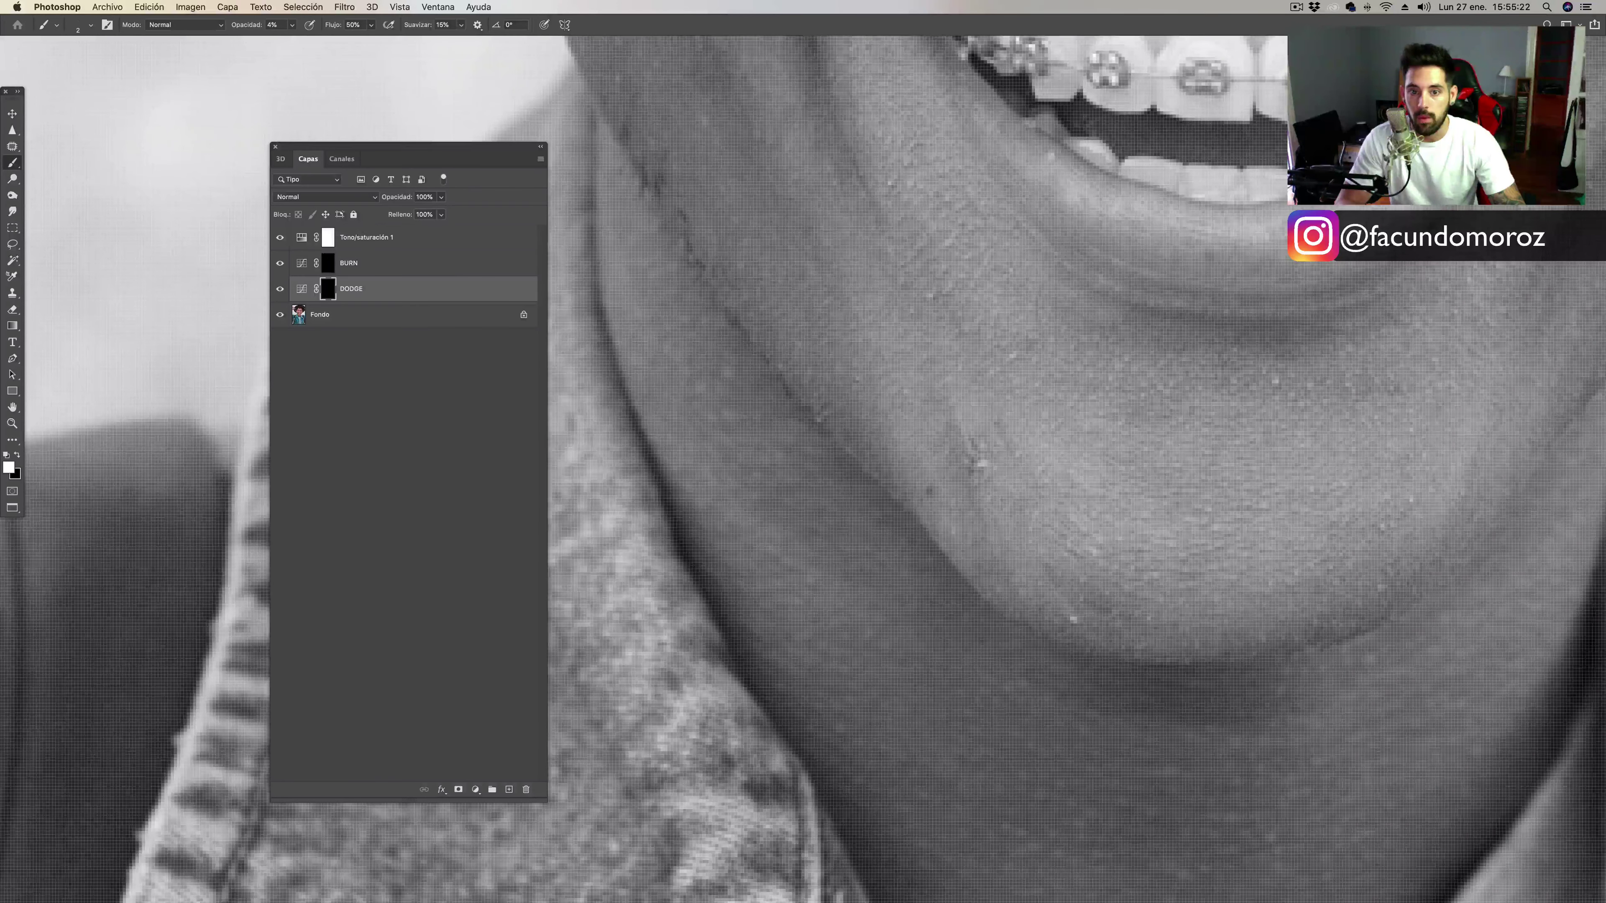
drag(865, 553, 582, 344)
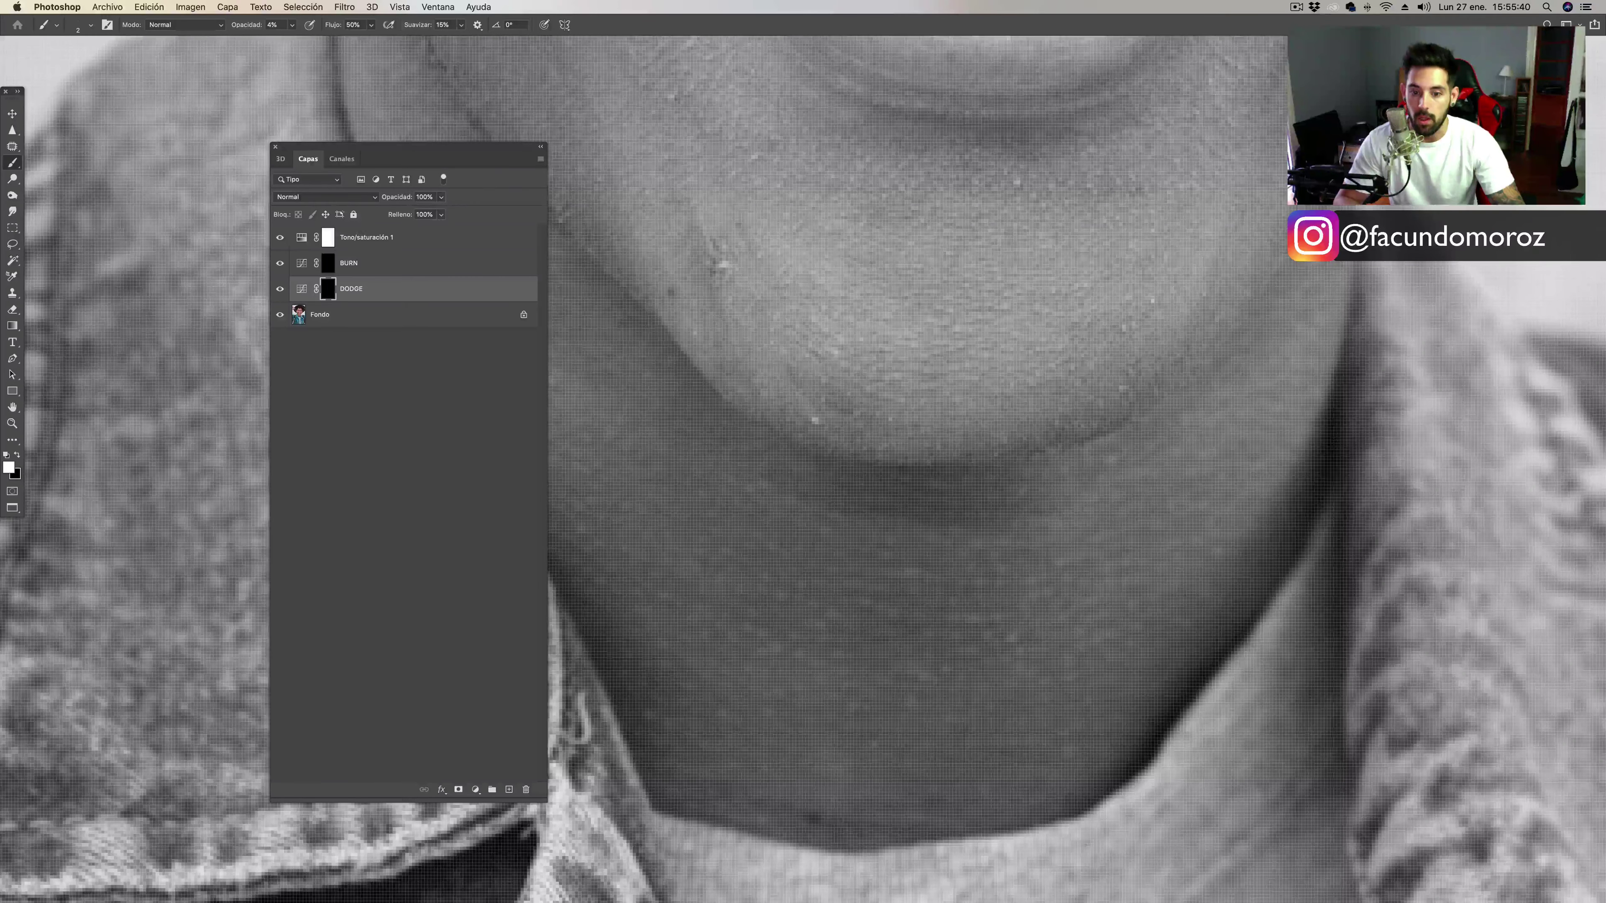
key(super+minus)
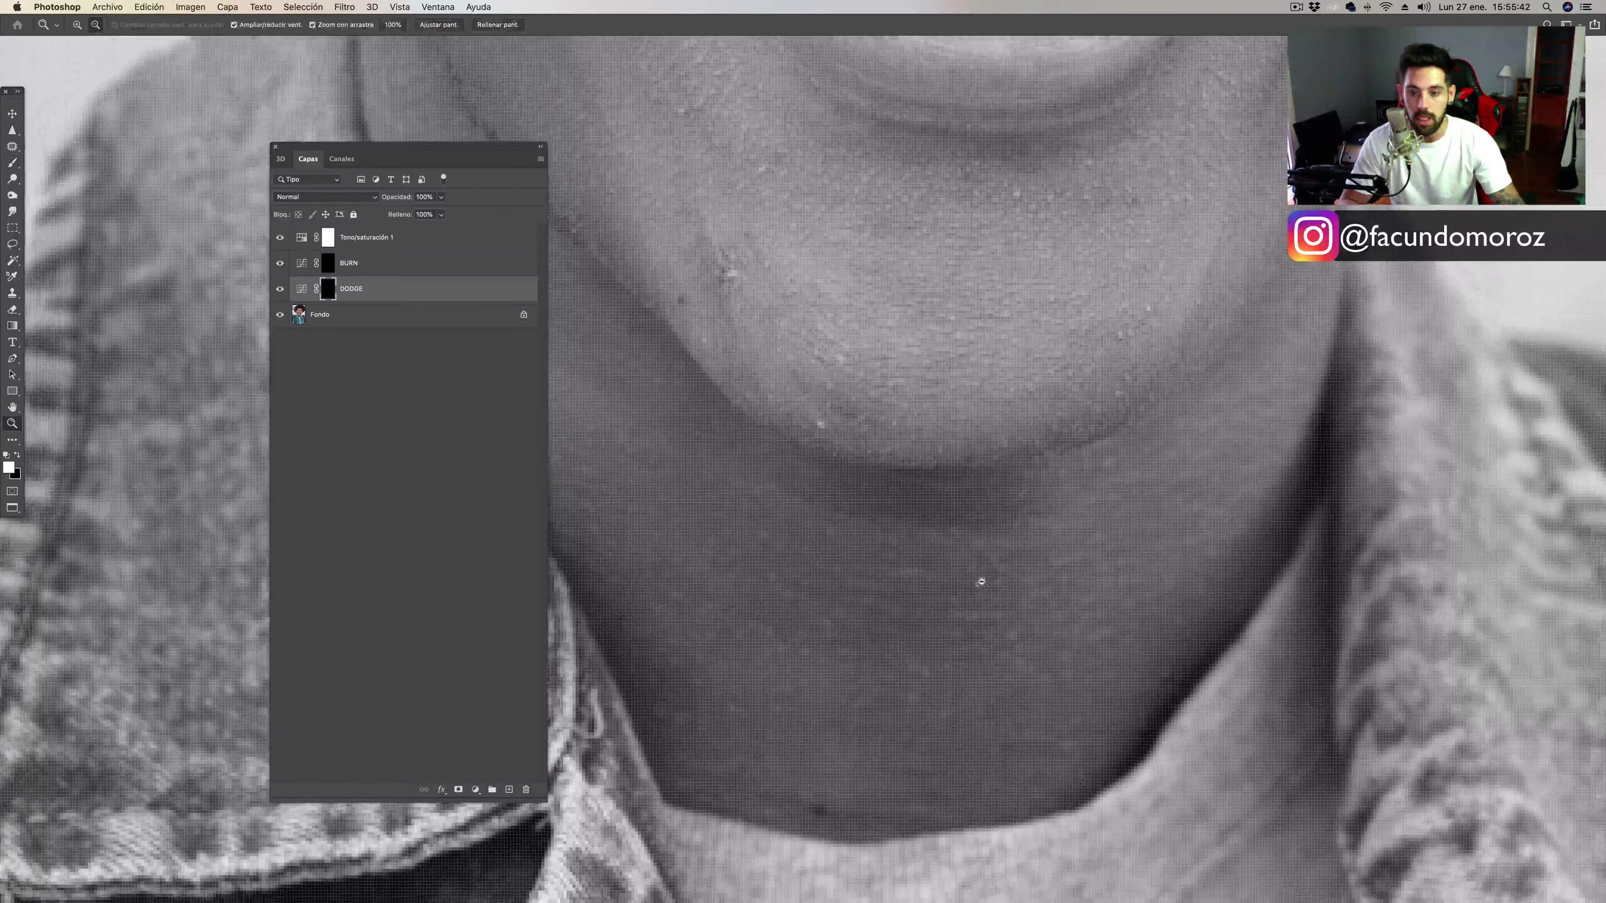
key(super+minus)
drag(1012, 550, 999, 577)
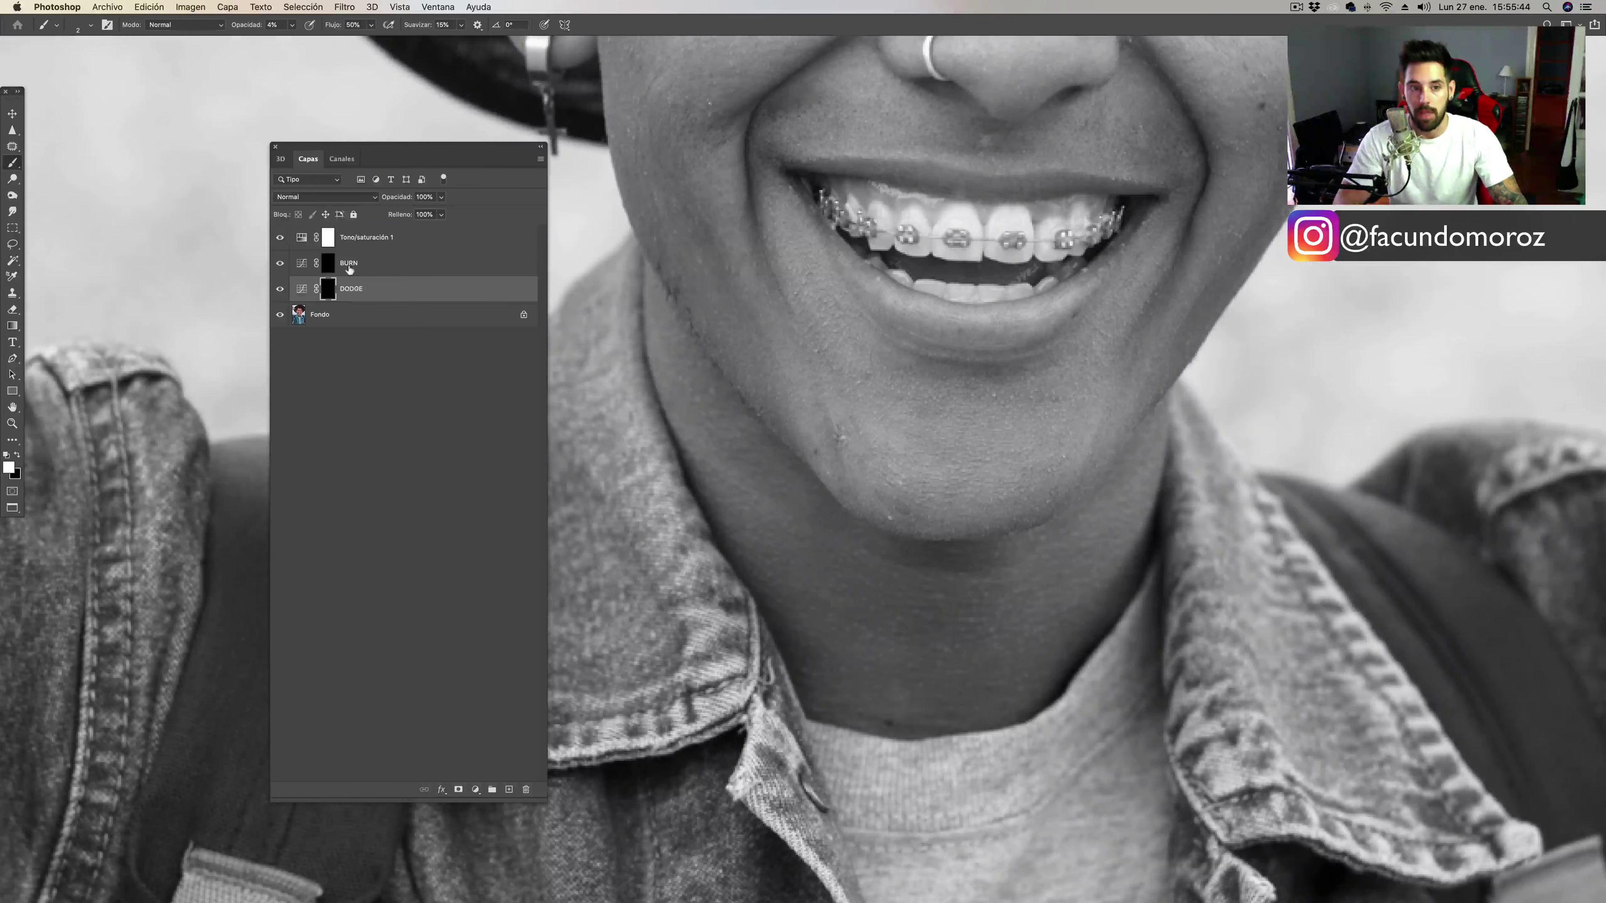
click(332, 260)
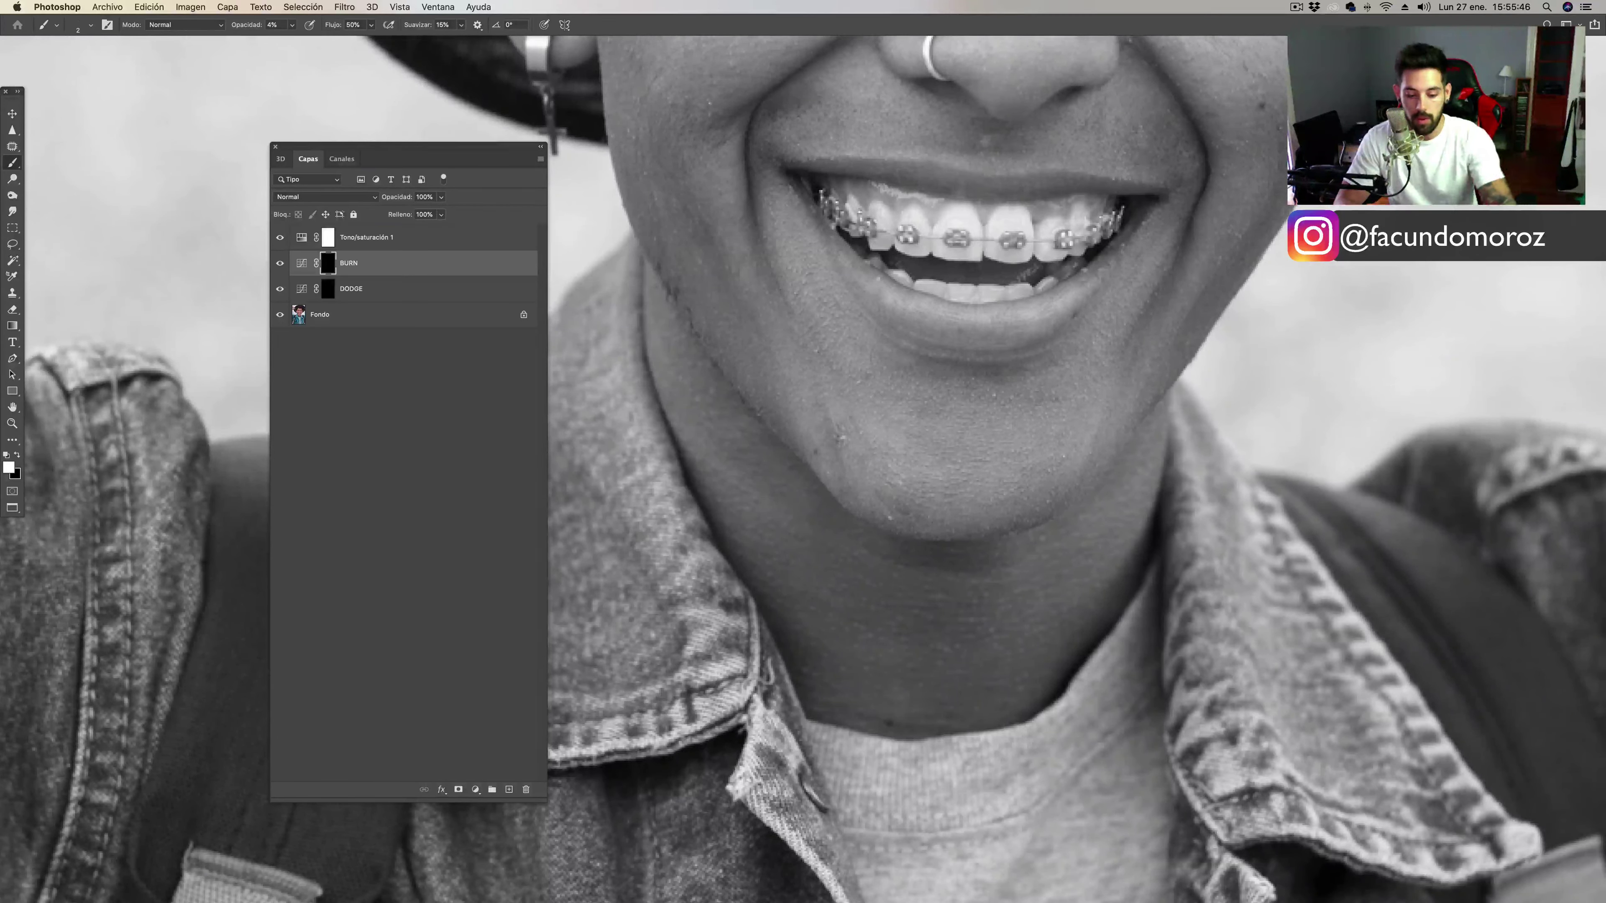
key(super+minus)
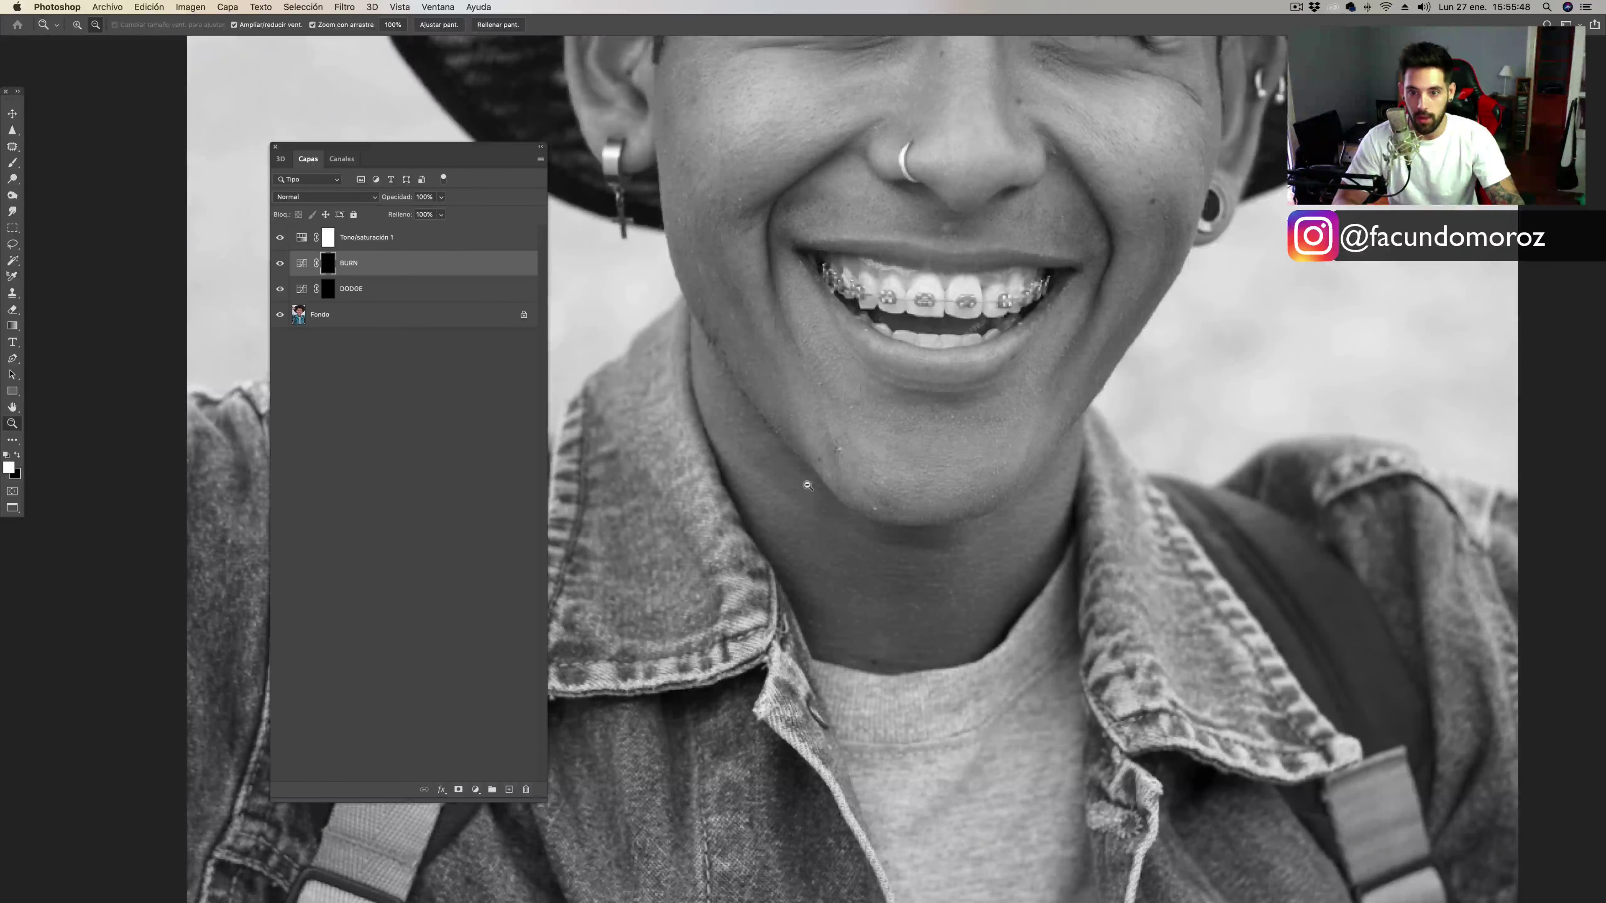
Burn at 1% opacity with a larger brush, then move to the DODGE layer.
key(bracketleft)
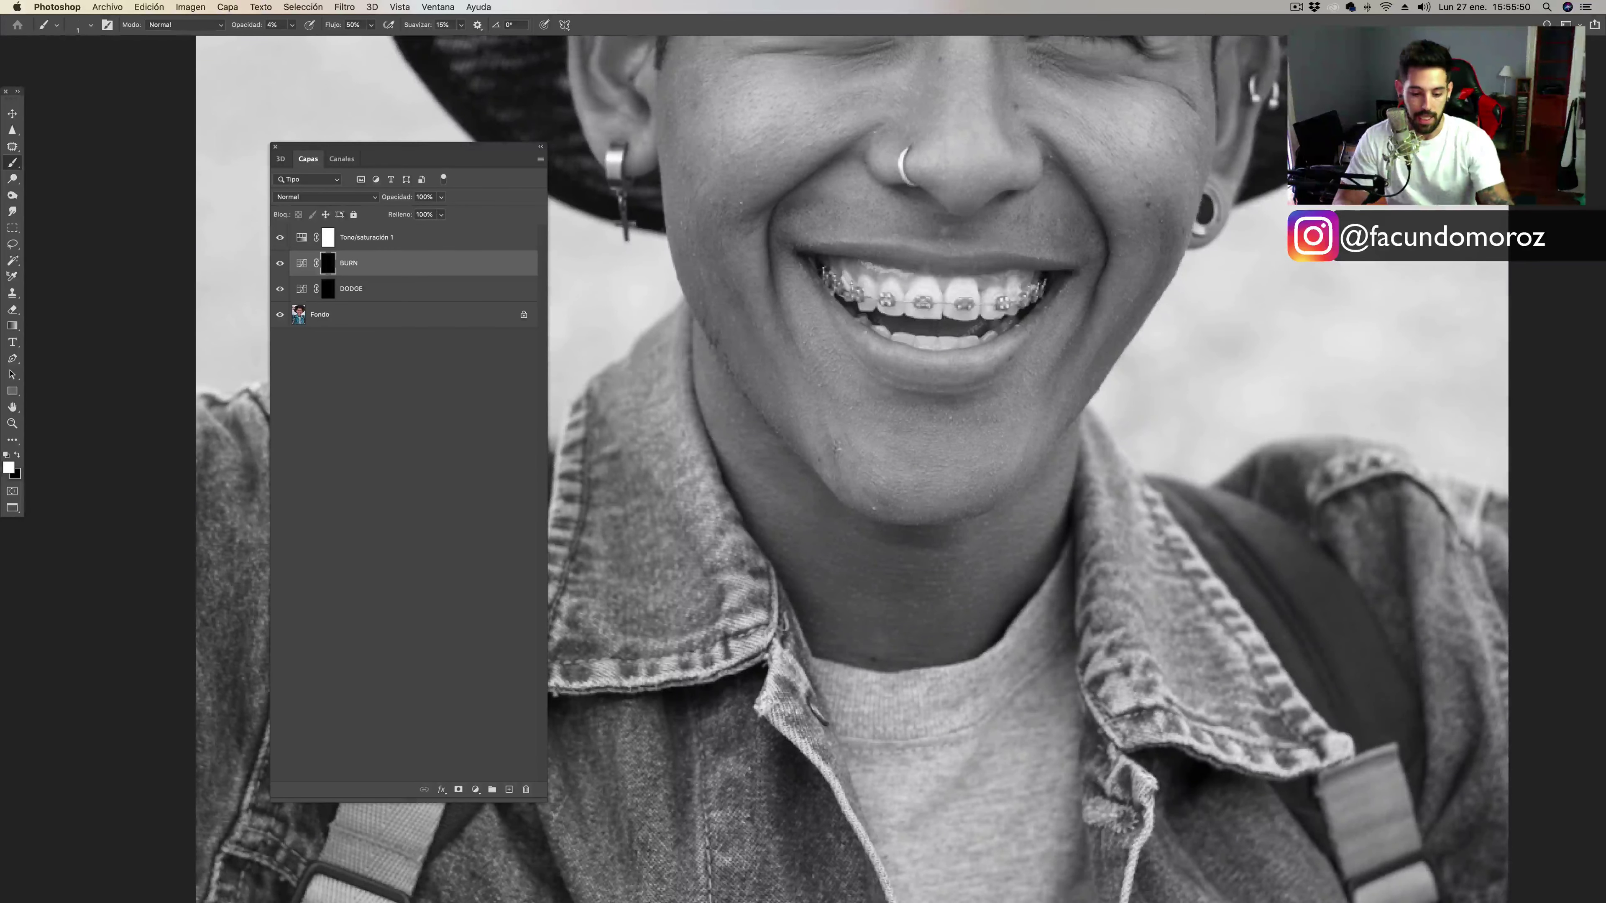
key(0)
key(1)
key(bracketright)
key(bracketright)
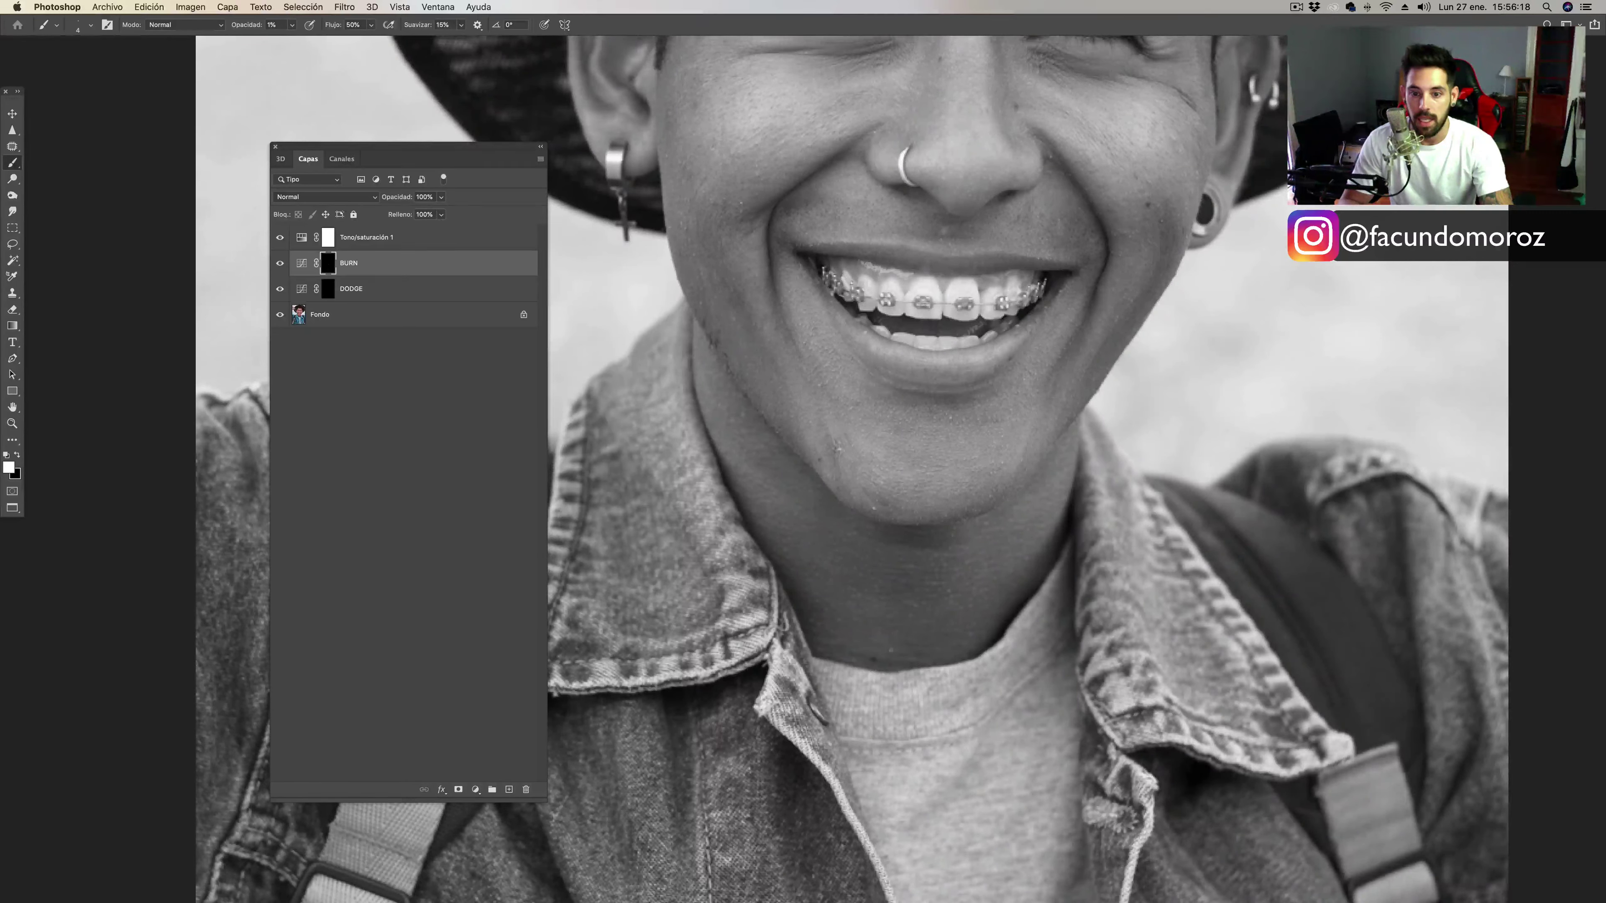
key(bracketright)
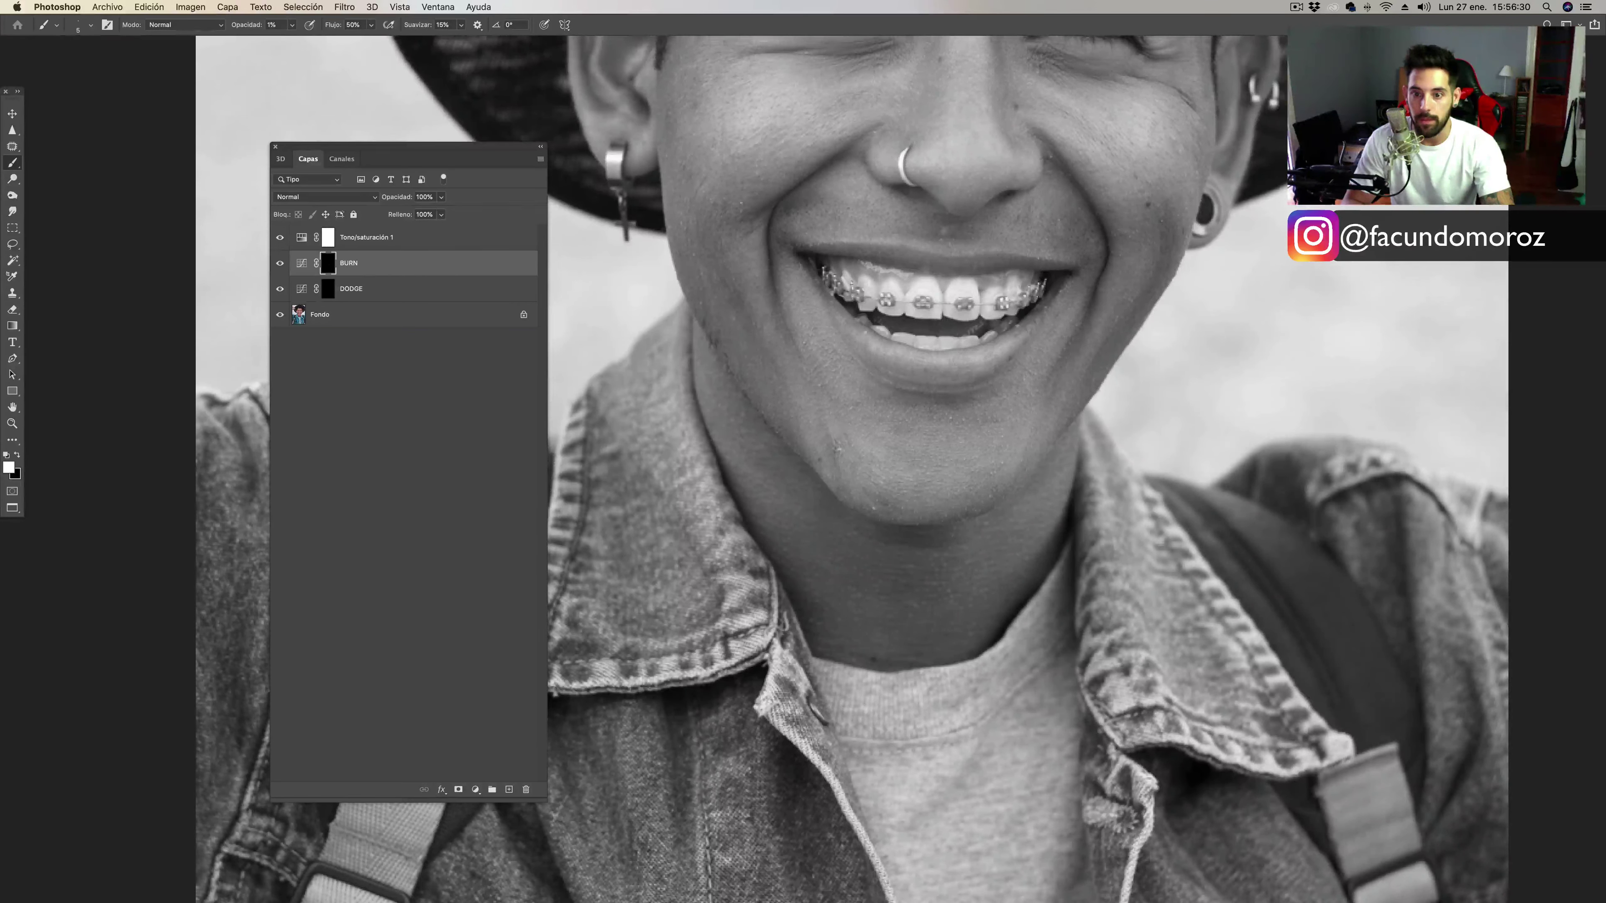
click(355, 289)
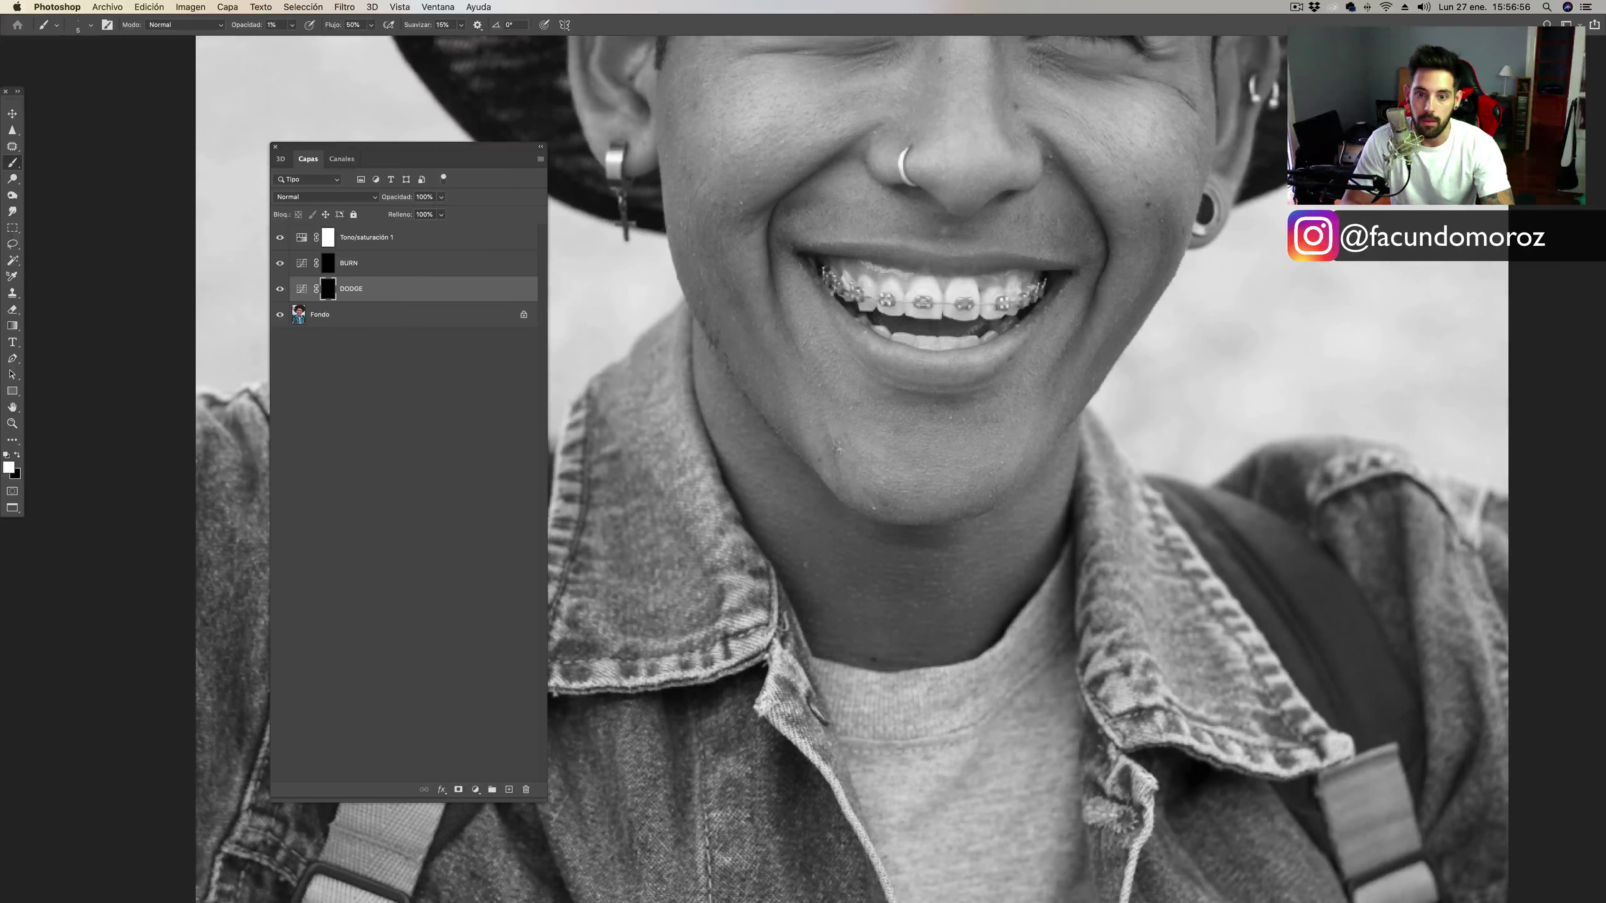
Group the BURN and DODGE layers into a group named DB.
click(373, 268)
shift+click(367, 283)
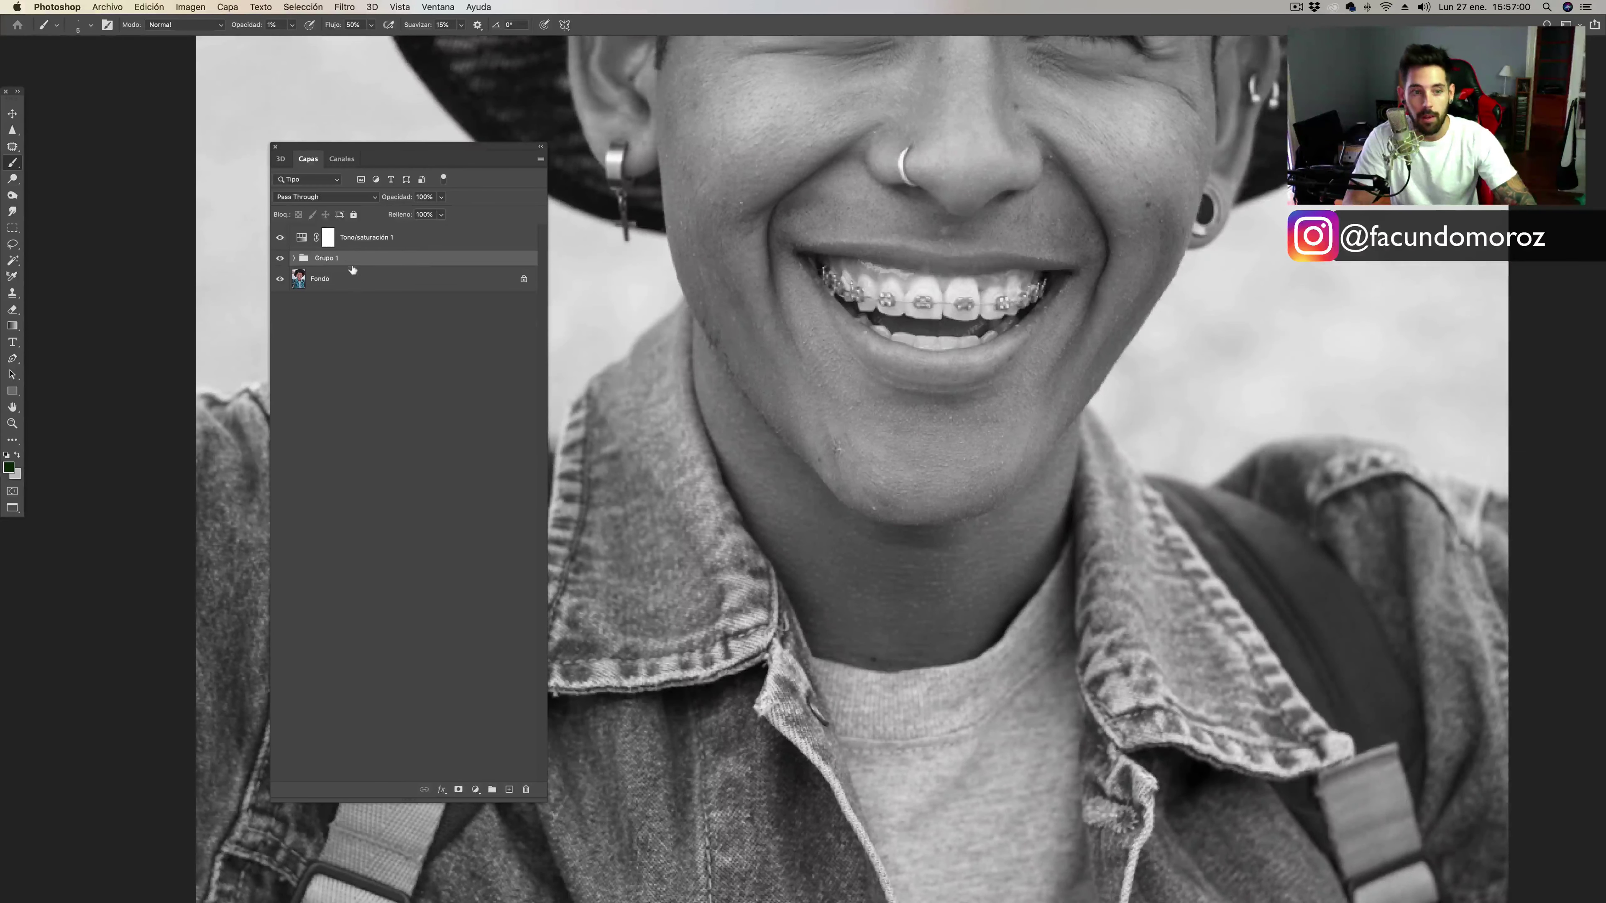
key(ctrl+g)
double_click(327, 258)
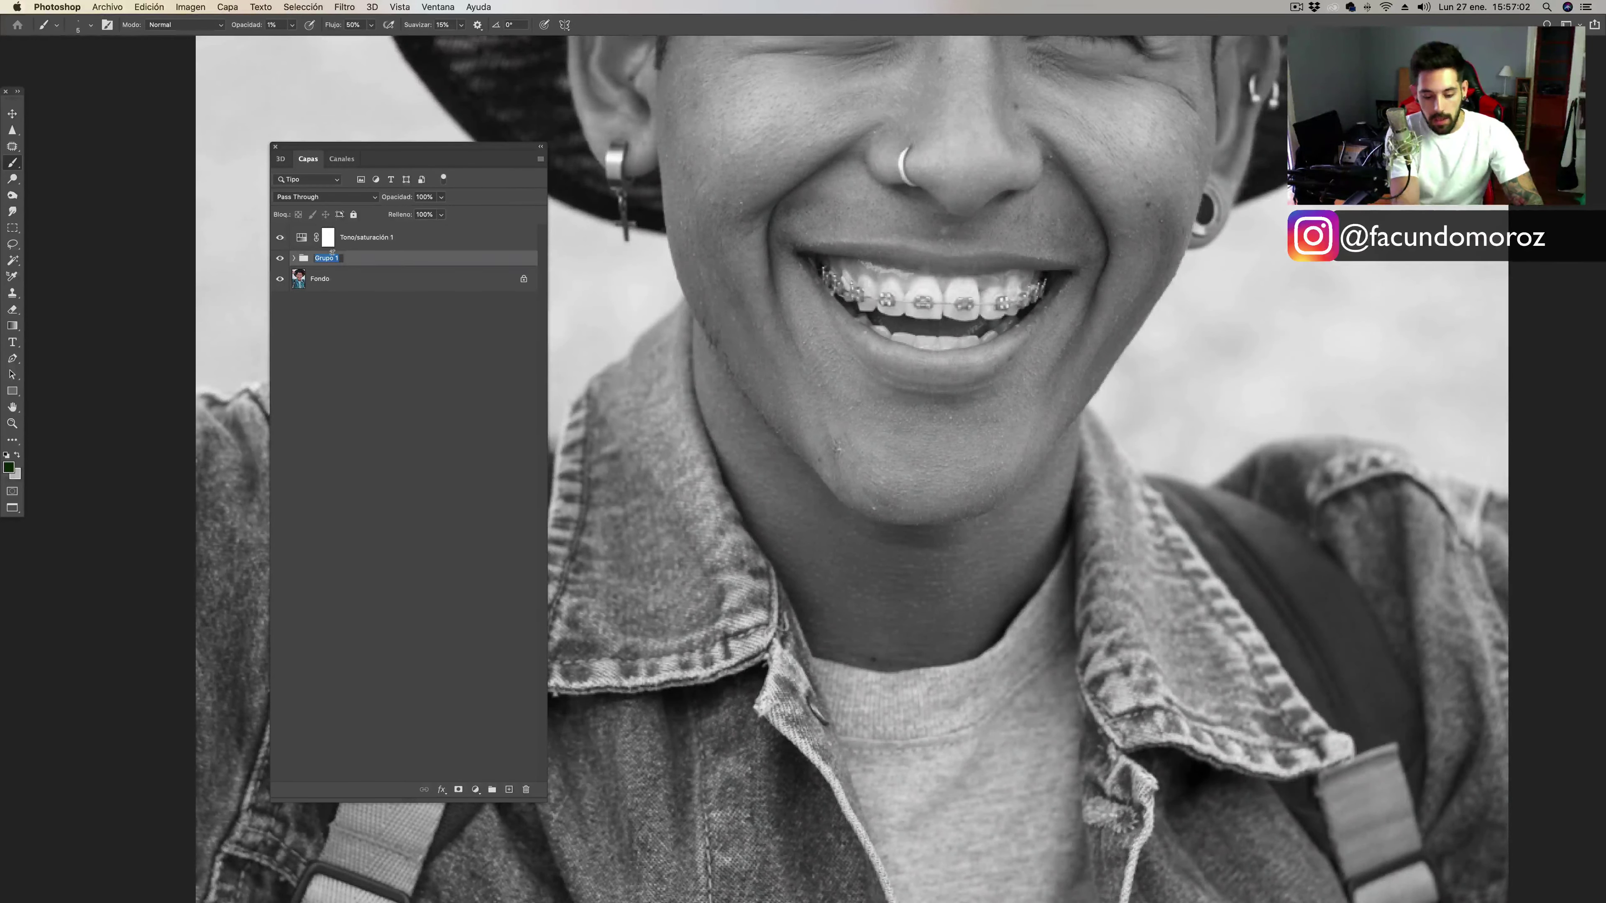
text(DB)
key(Return)
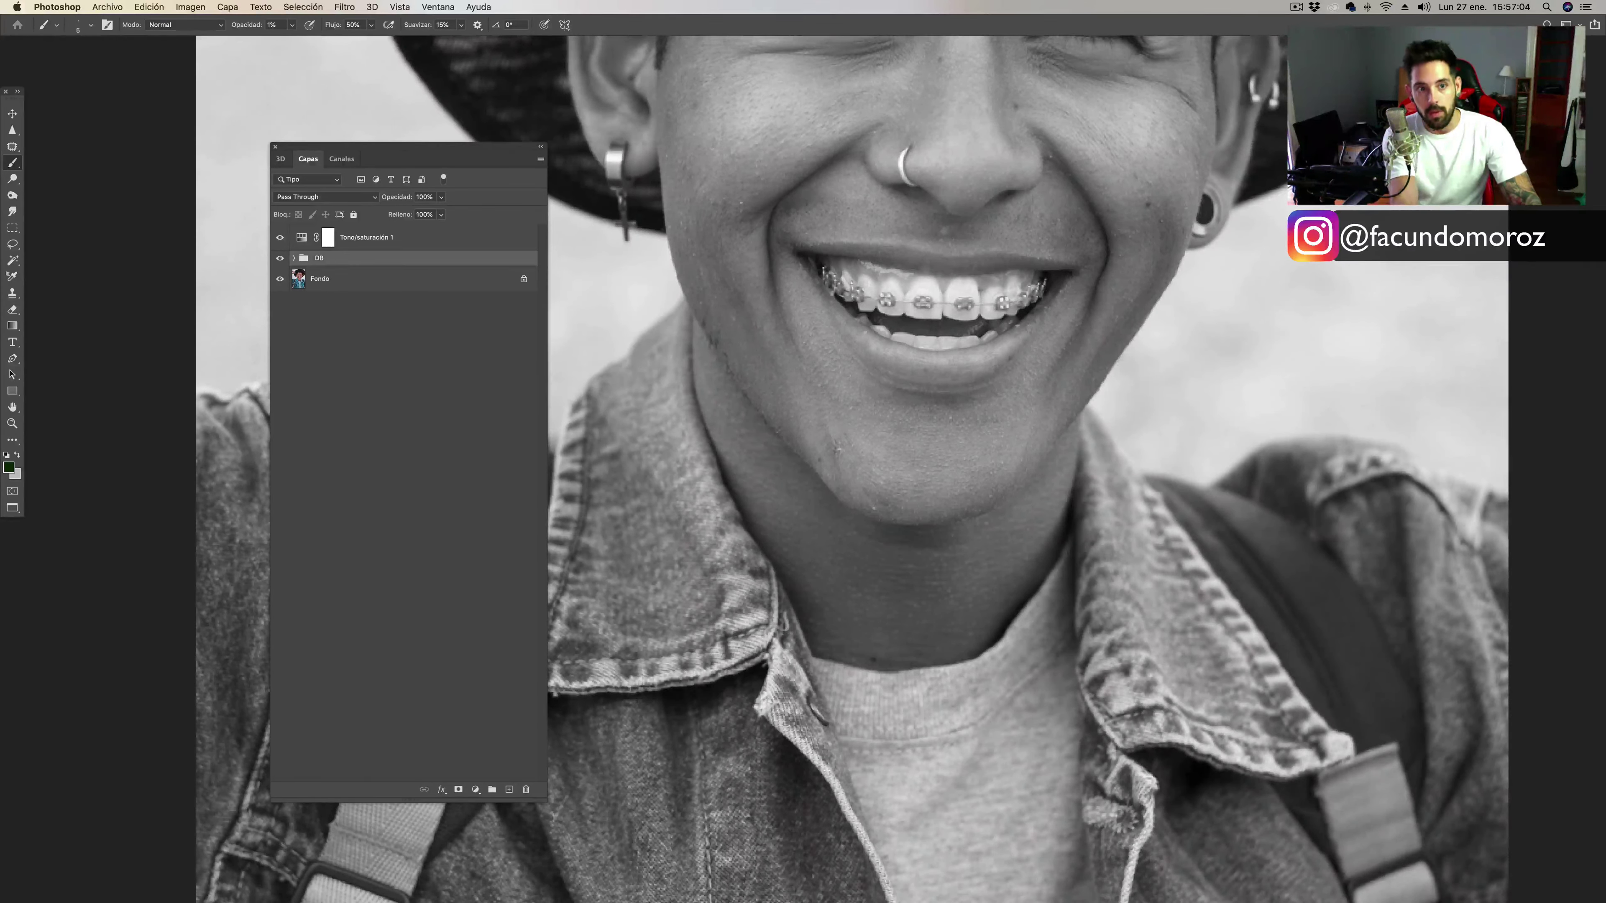
Put the Tono/saturación 1 adjustment layer in its own group named BN.
click(362, 239)
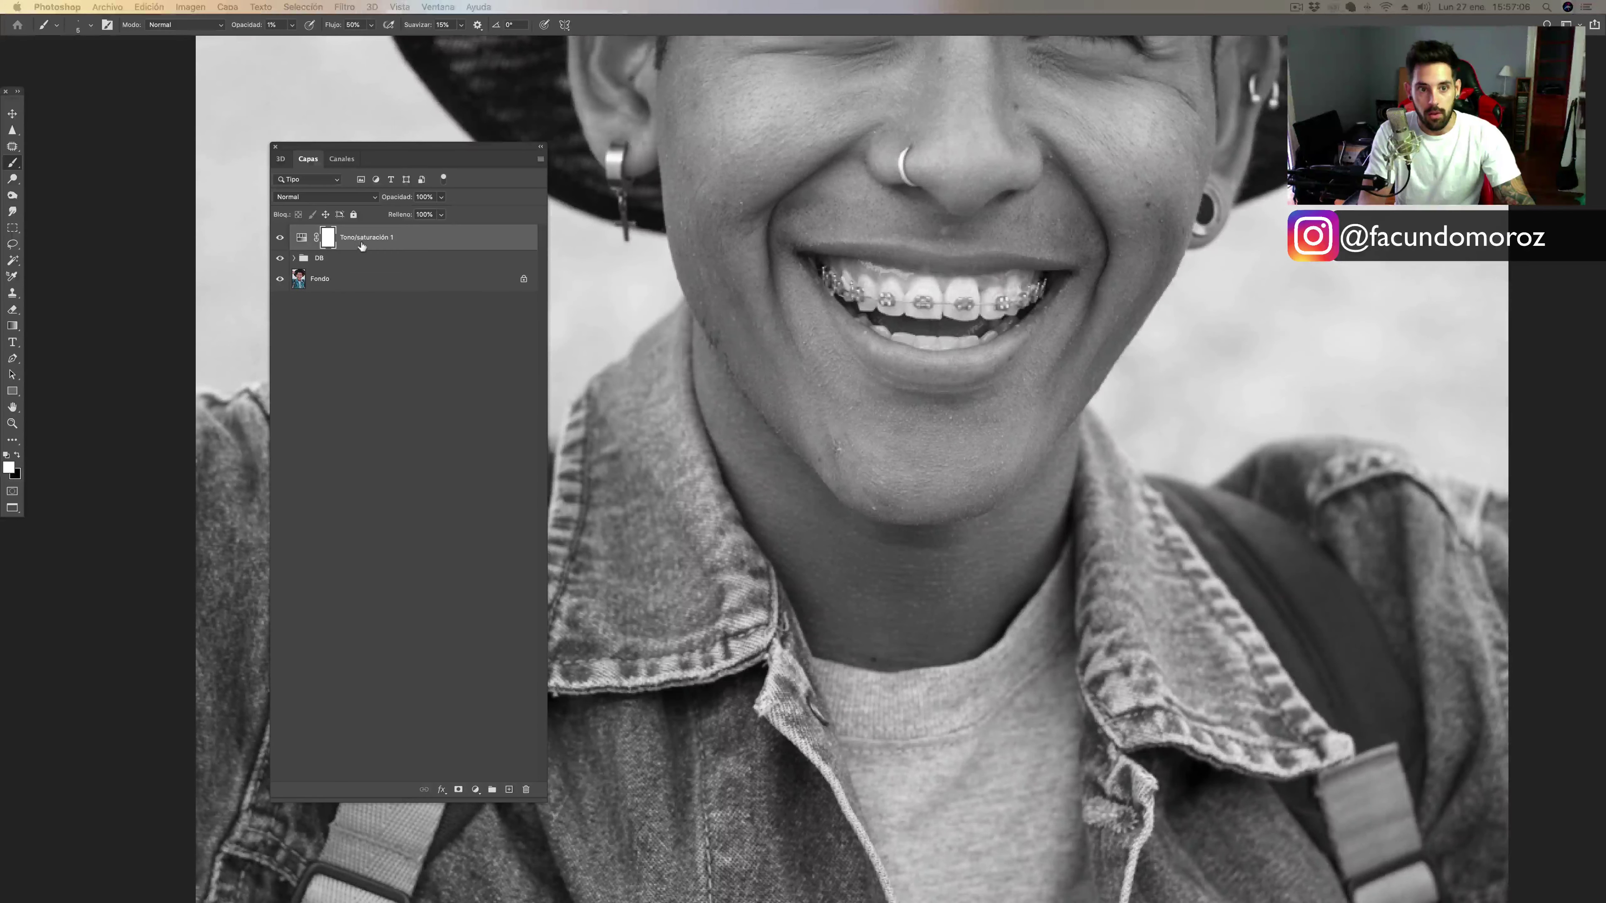
key(ctrl+g)
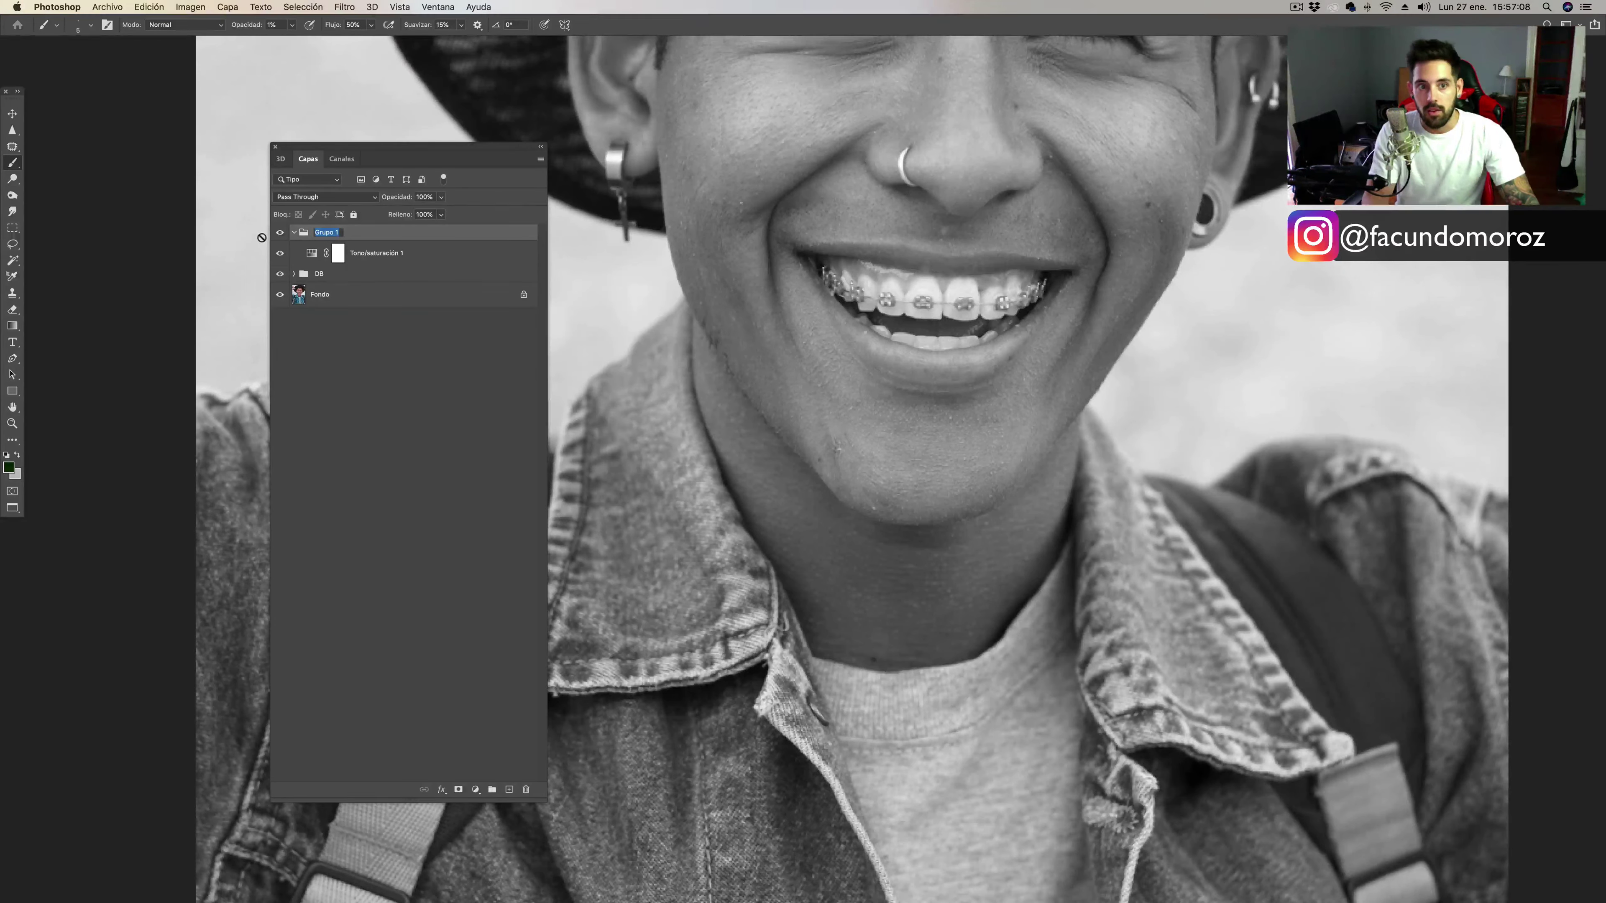
text(BN)
key(Return)
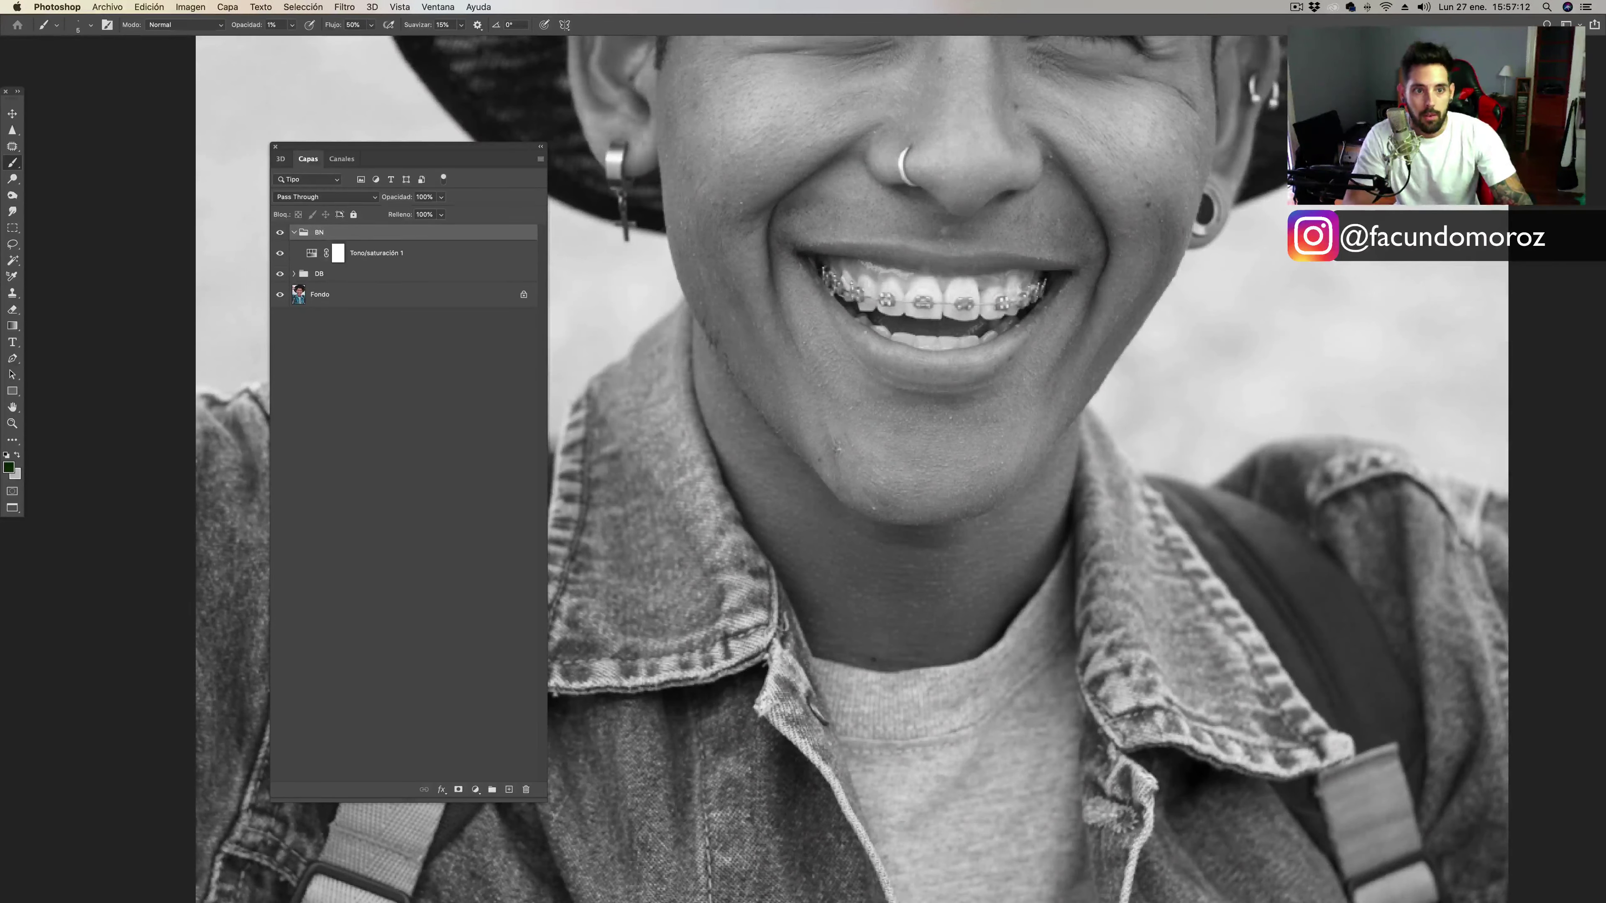
Collapse and hide the BN group to reveal the colour portrait, keeping DB visible.
click(294, 232)
key(ctrl+minus)
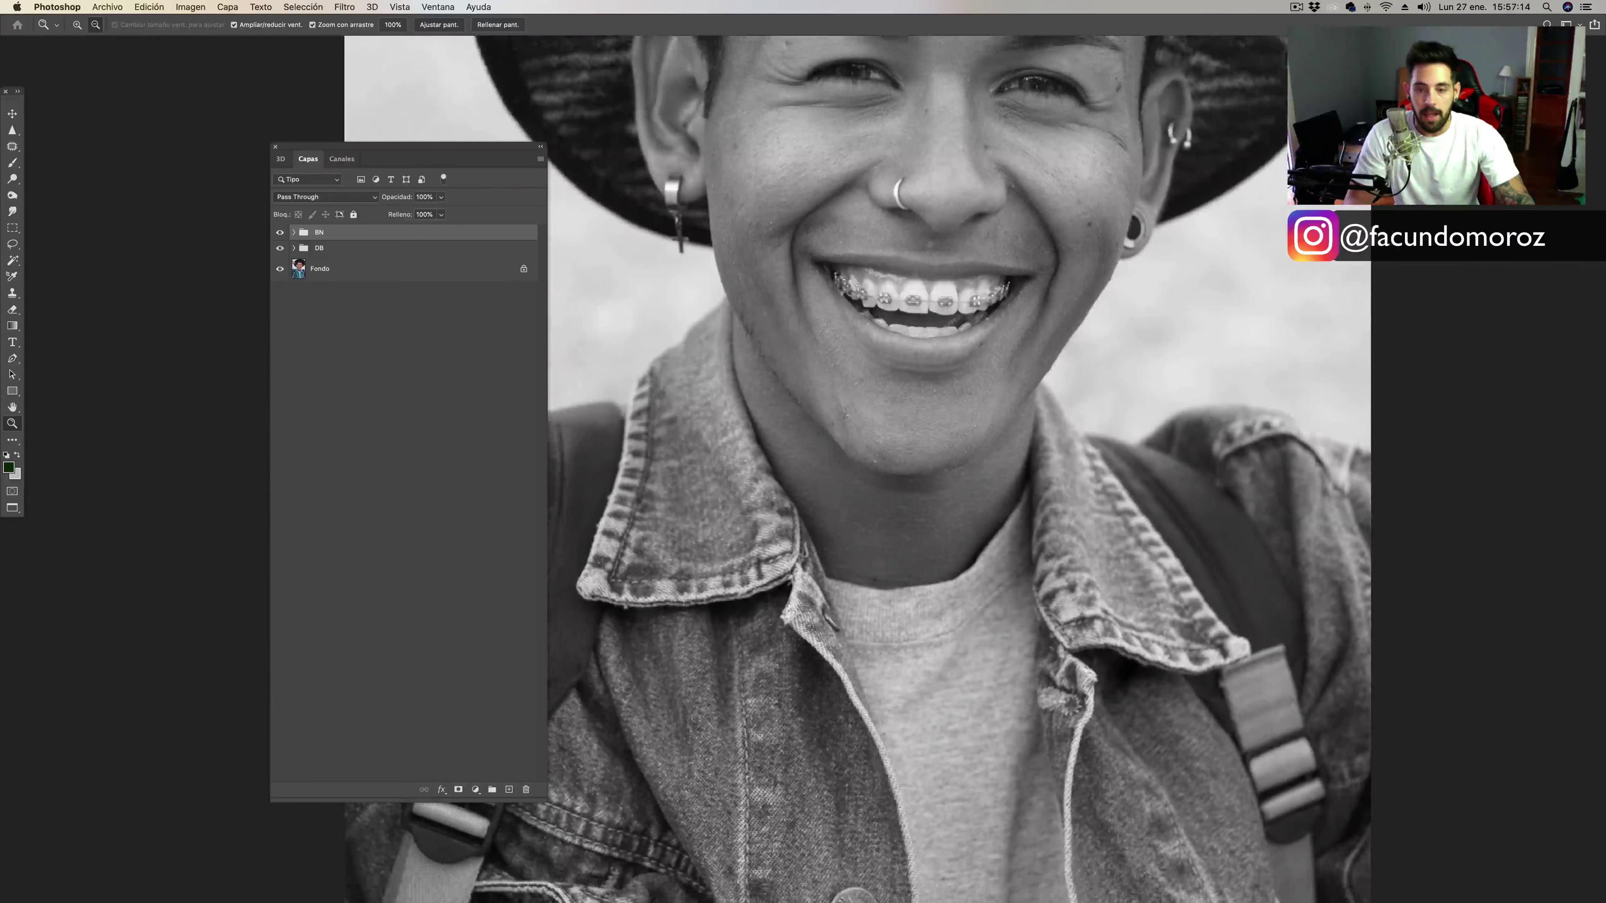
scroll(885, 443, up, 2)
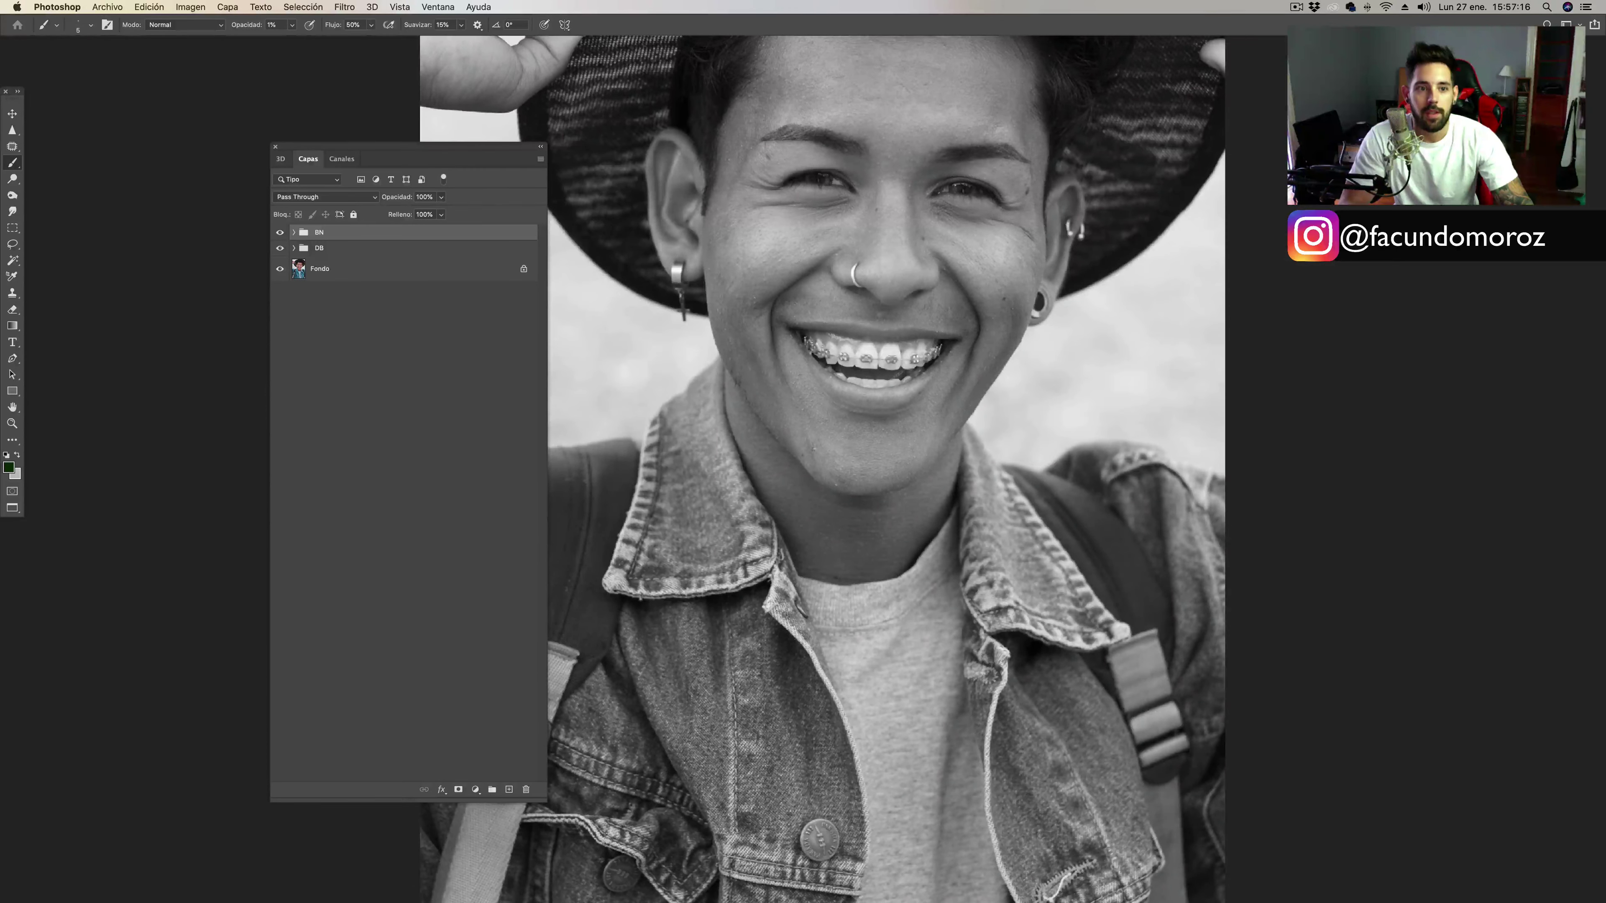
click(279, 232)
key(ctrl+plus)
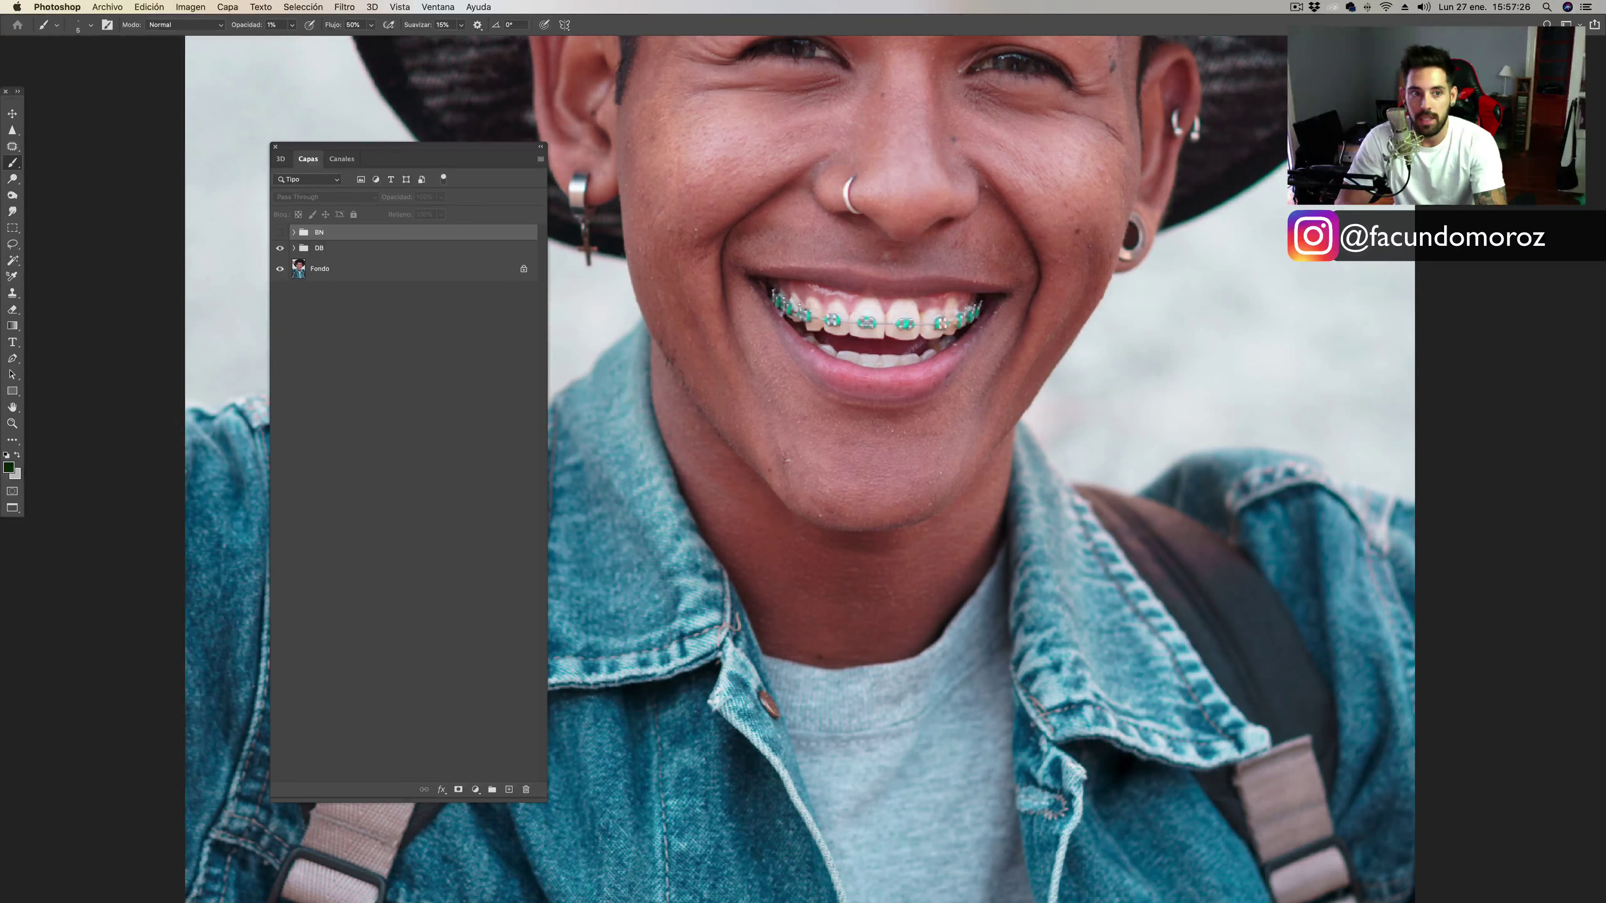
click(279, 247)
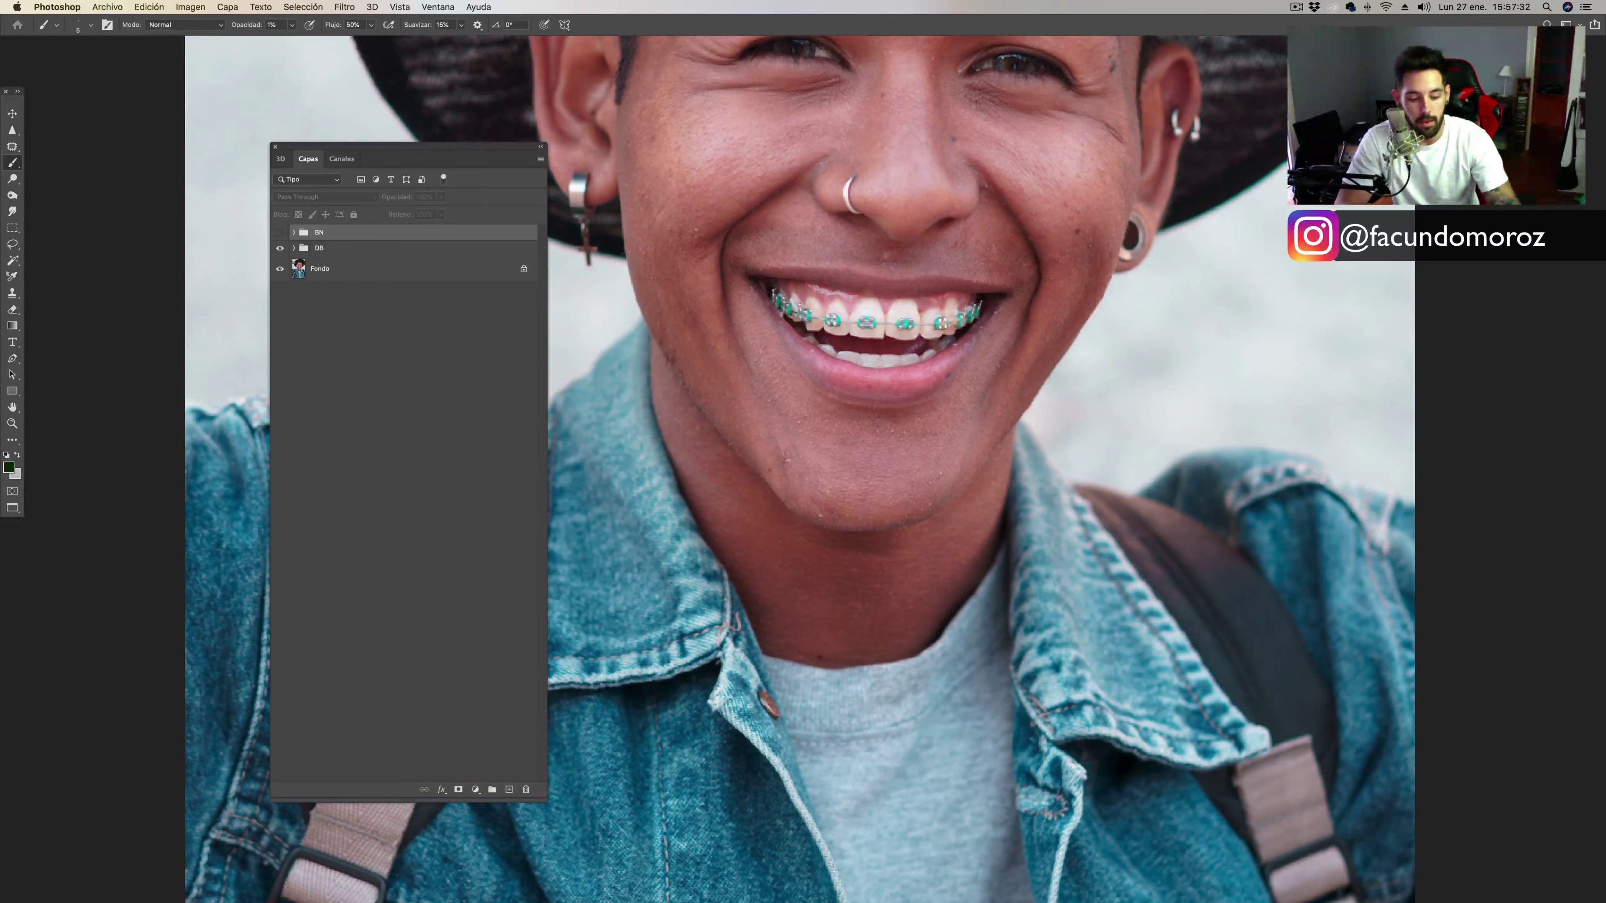
key(f)
key(f)
key(f)
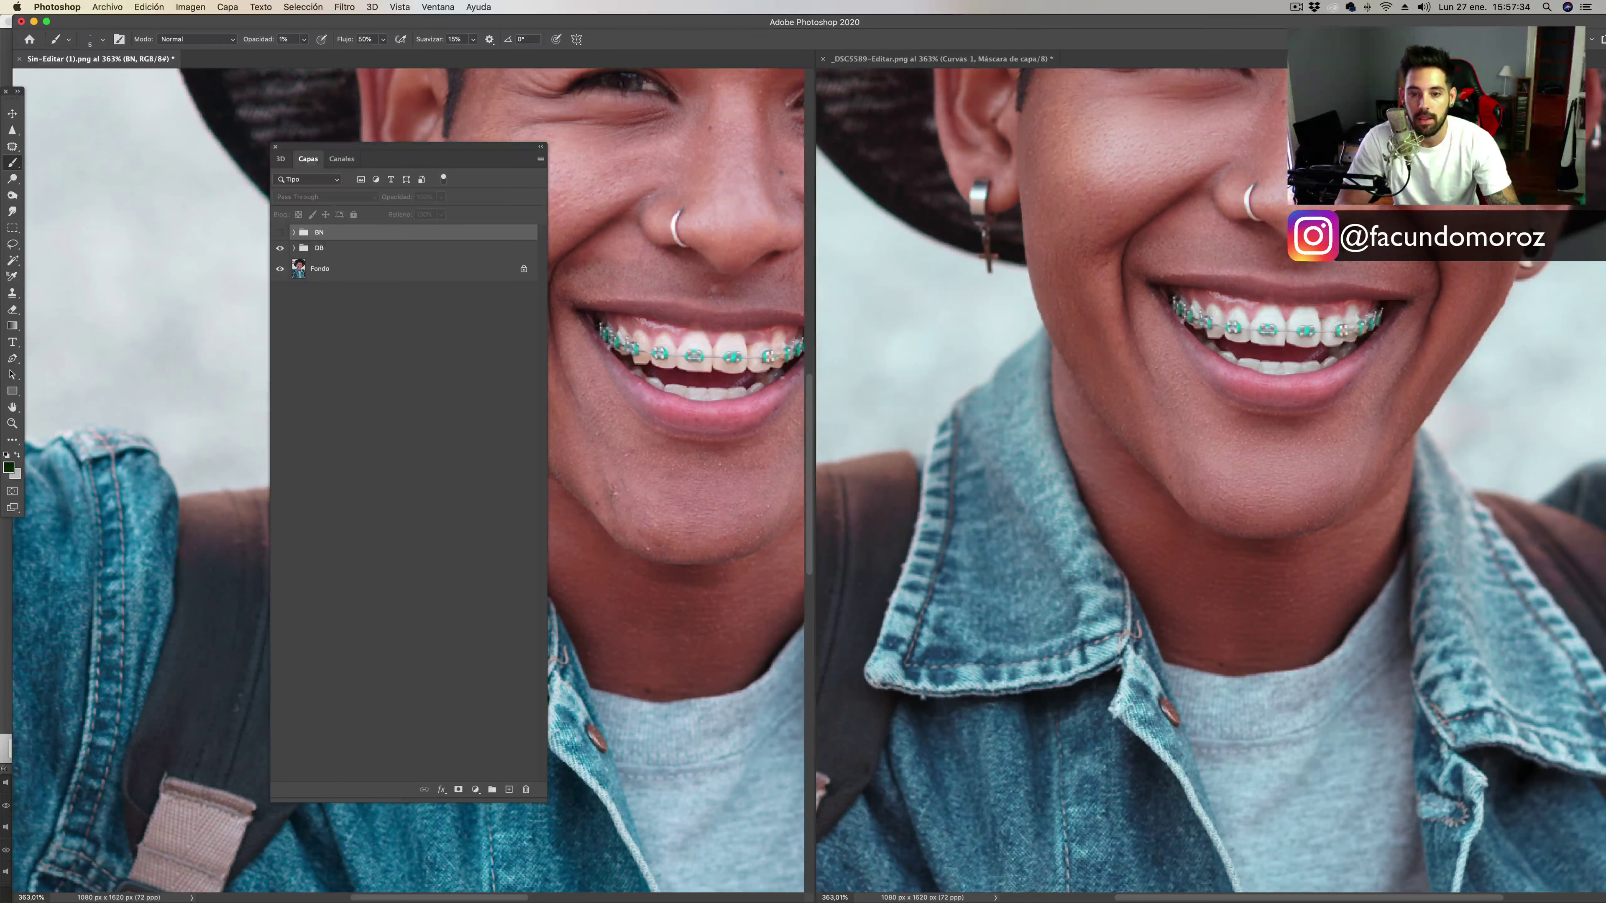
Hide the Layers panel and compare chin skin closely on the original and edited photos.
scroll(411, 481, down, 5)
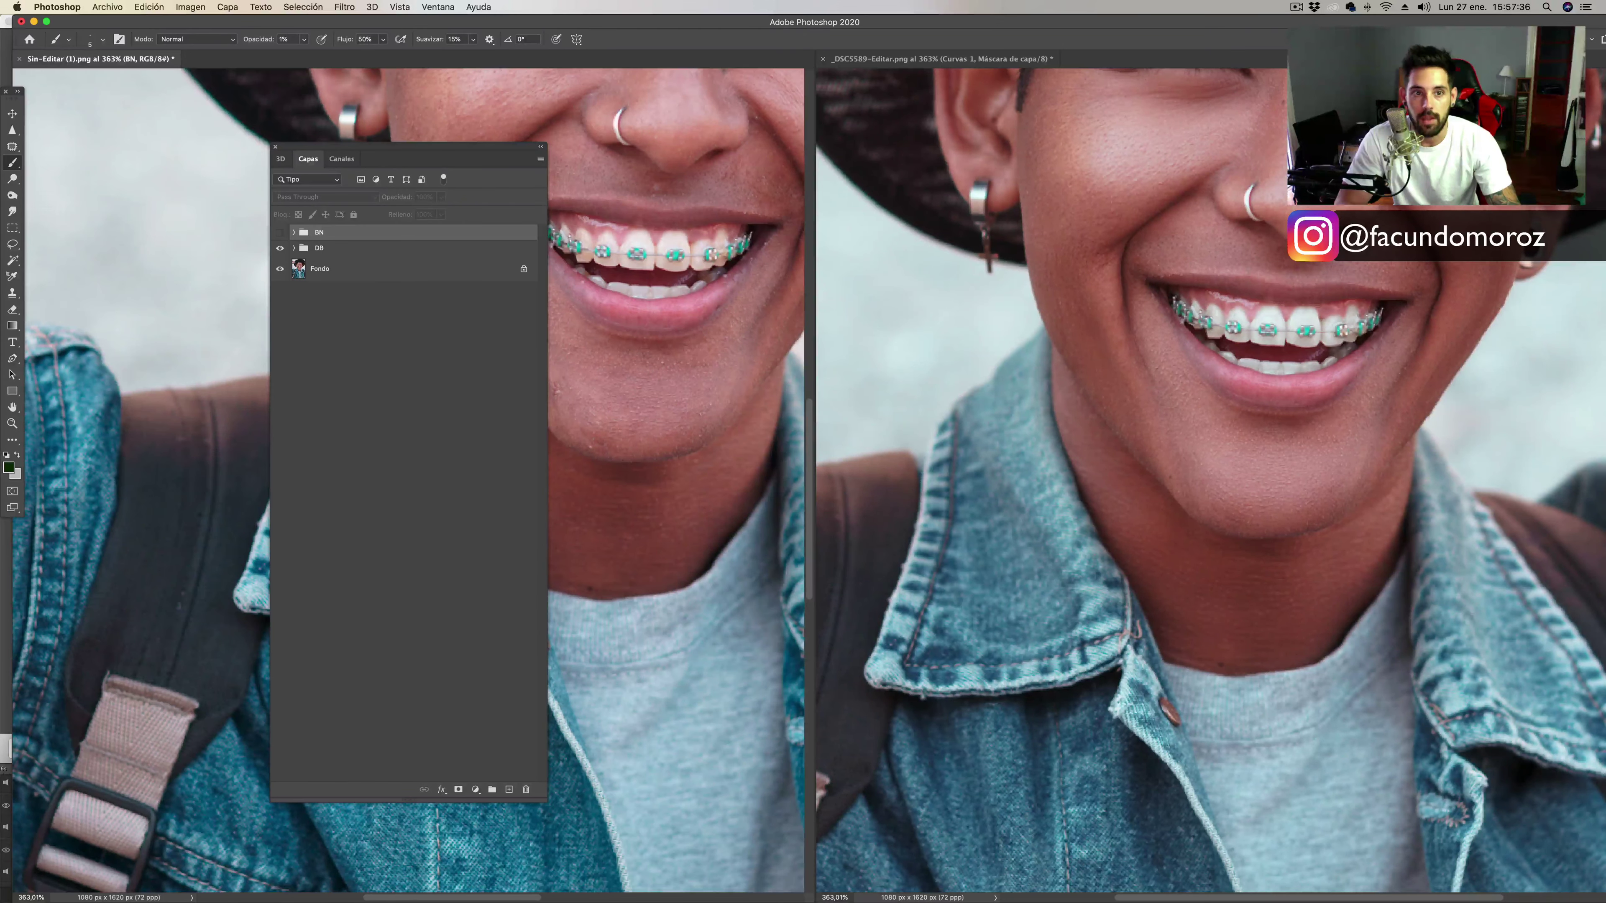
drag(411, 147, 1189, 169)
key(F7)
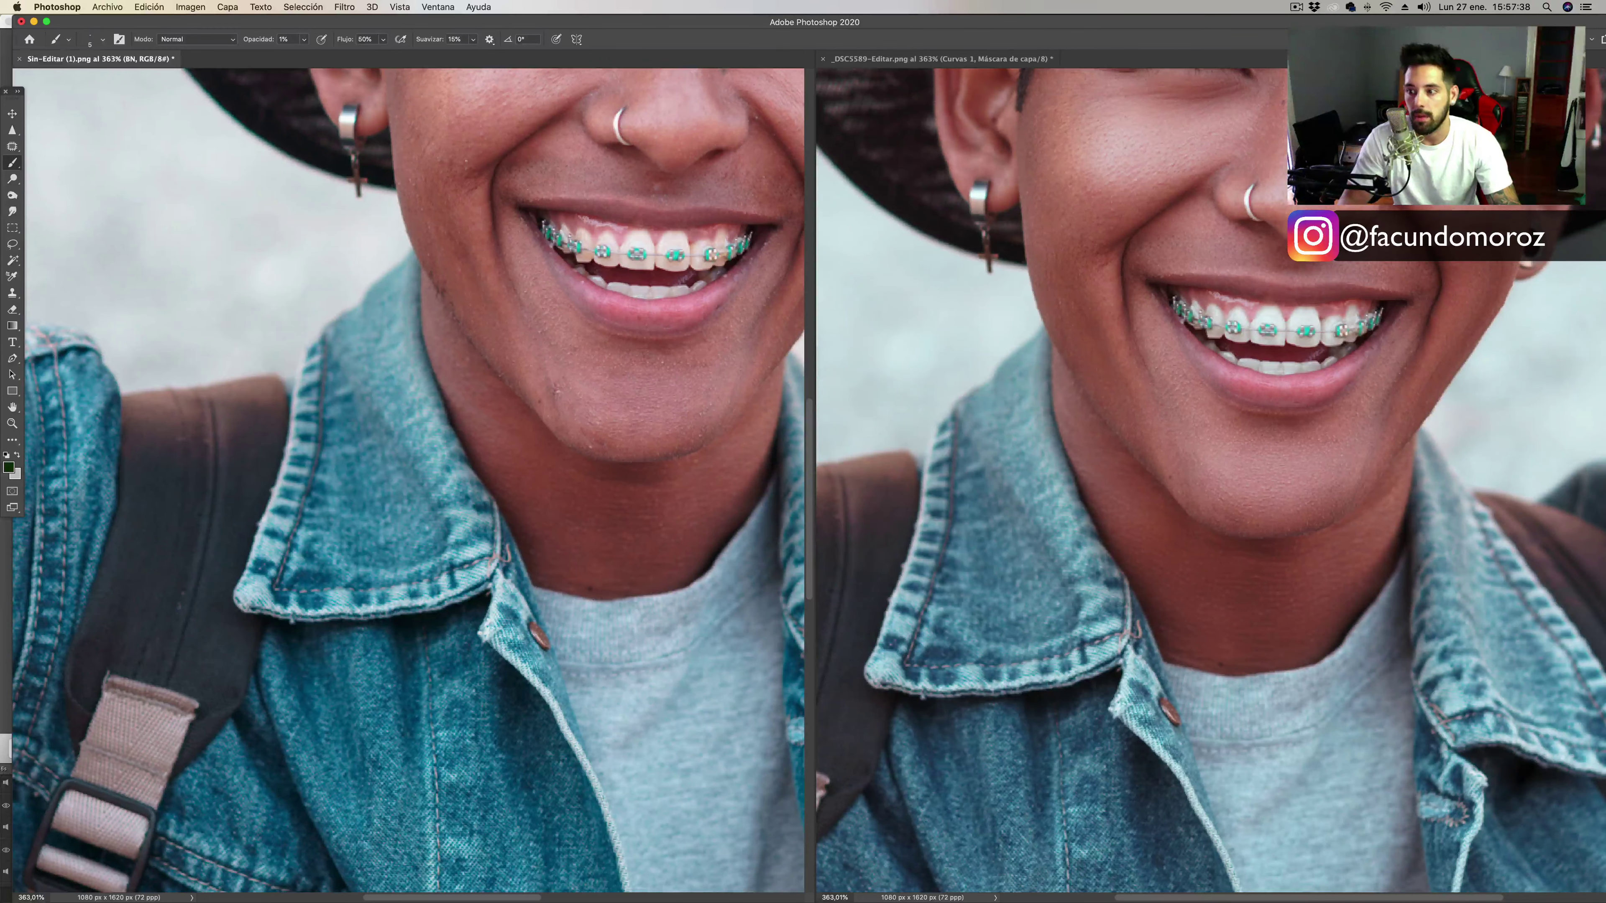
scroll(411, 481, right, 5)
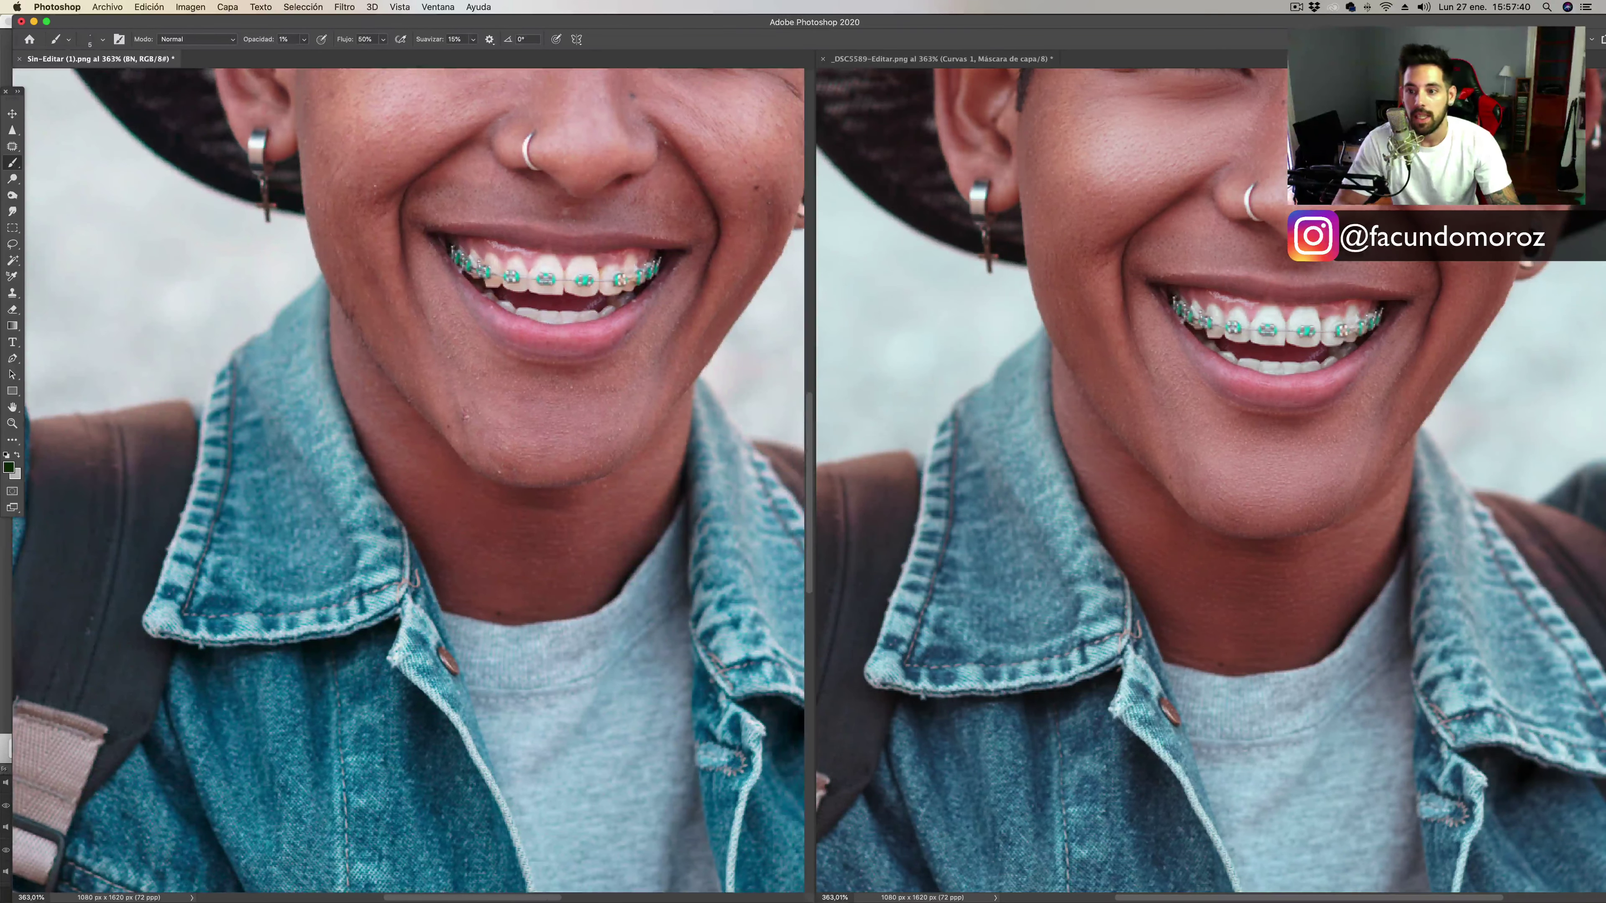
key(ctrl+Tab)
key(x)
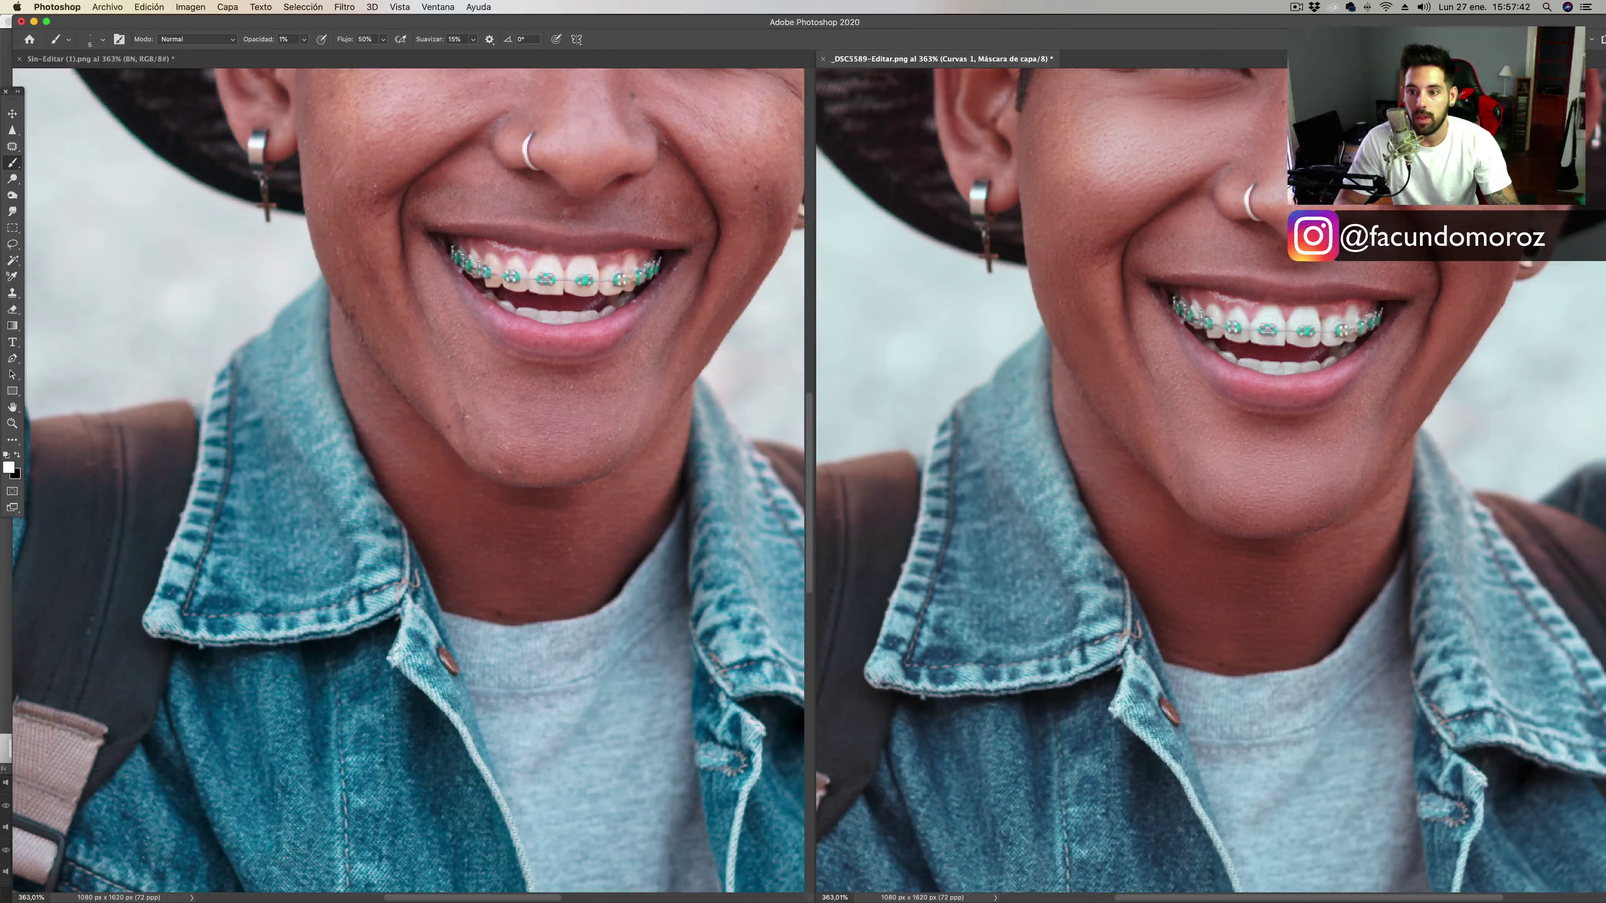
scroll(1050, 481, down, 3)
scroll(1049, 481, down, 2)
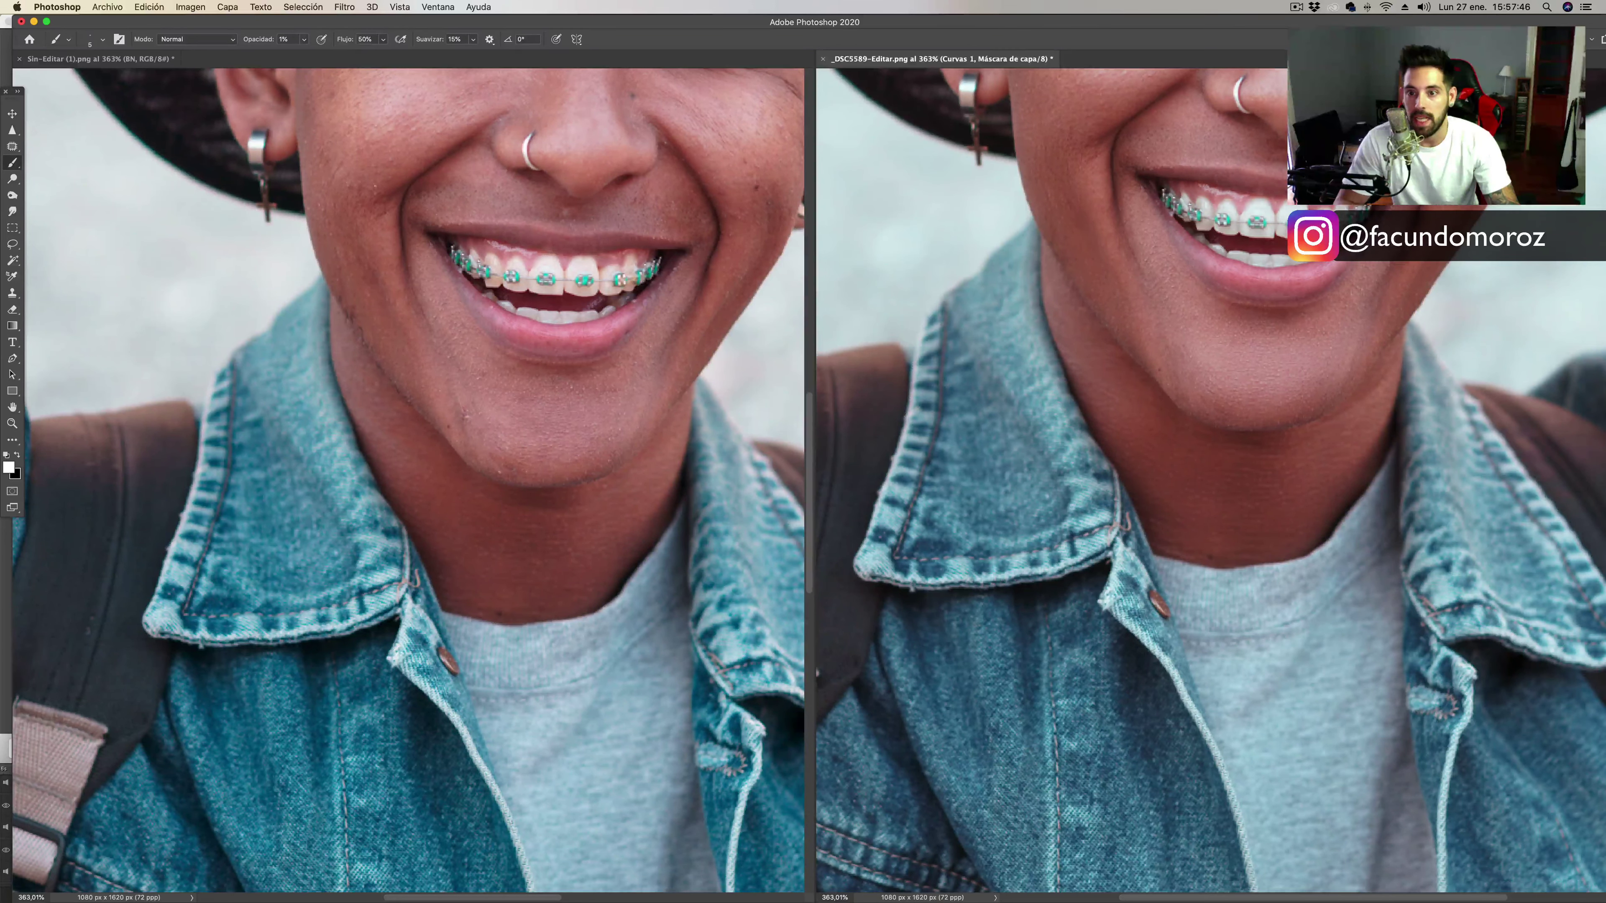
scroll(1050, 481, down, 2)
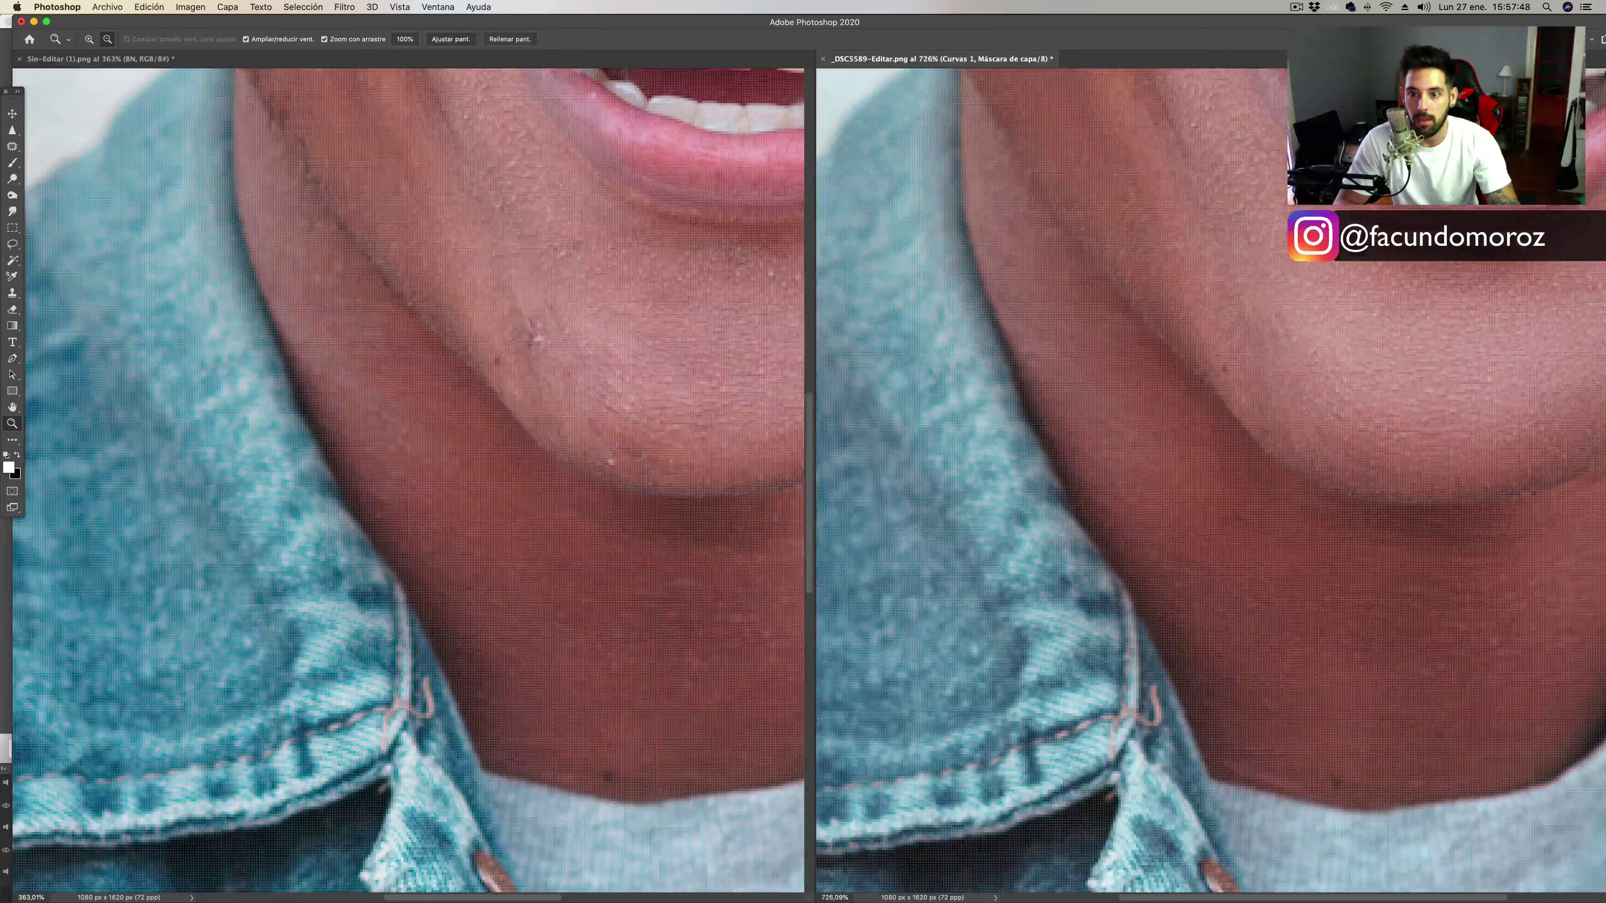
scroll(411, 468, up, 4)
key(ctrl+Tab)
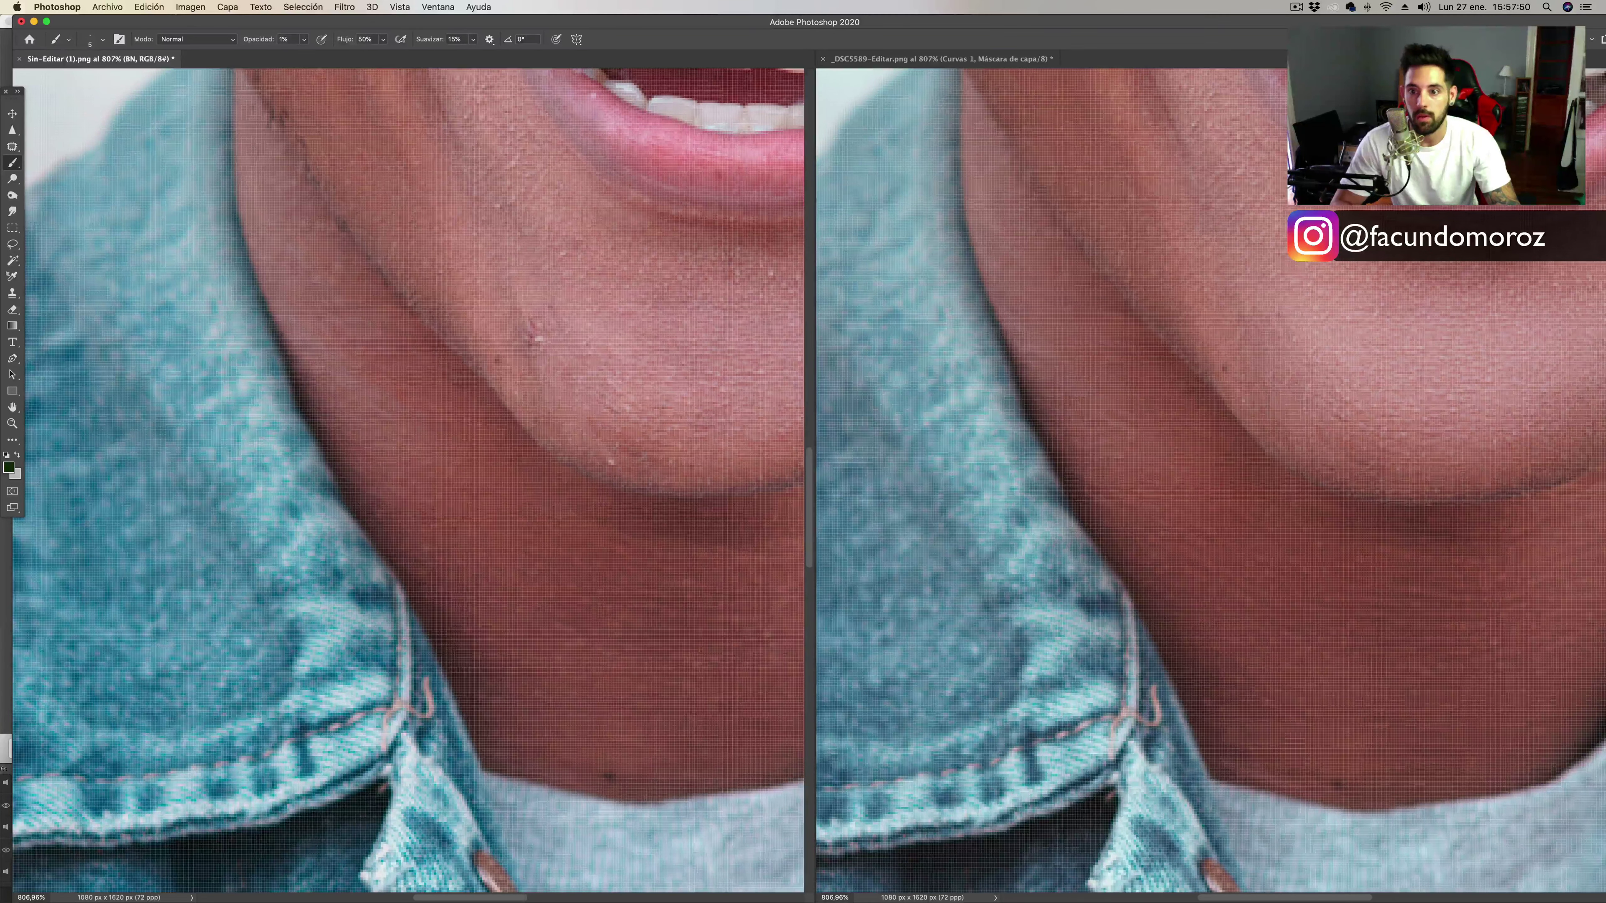
Compare chin and neck skin again across both photos, then bring back the Layers panel.
scroll(408, 481, right, 3)
scroll(408, 481, right, 3)
scroll(409, 481, down, 3)
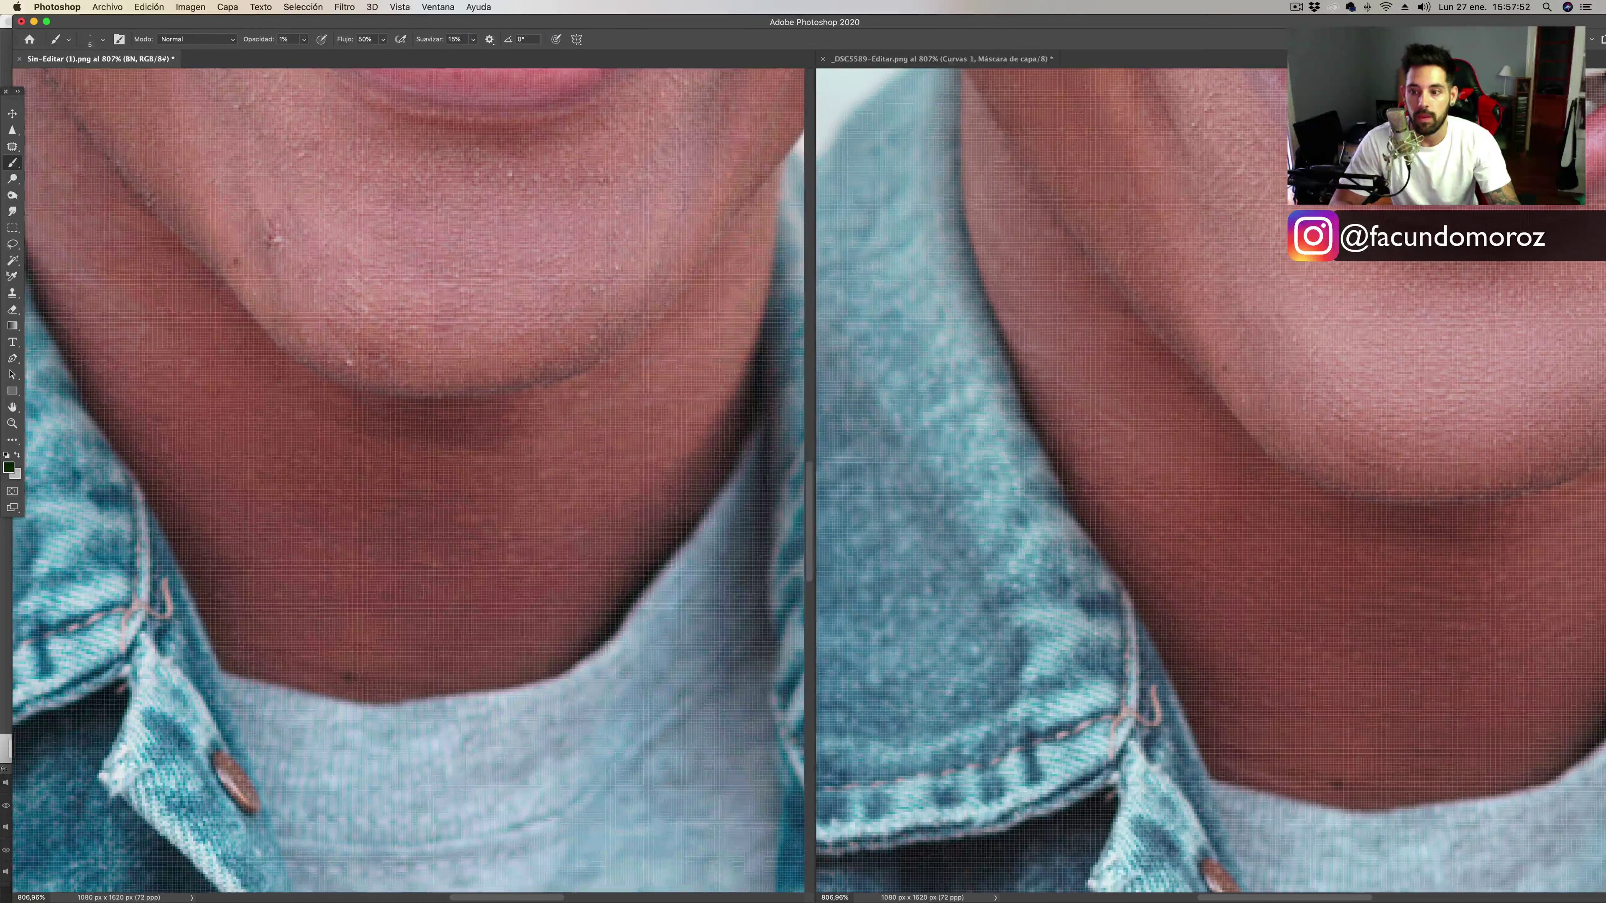
scroll(408, 481, down, 1)
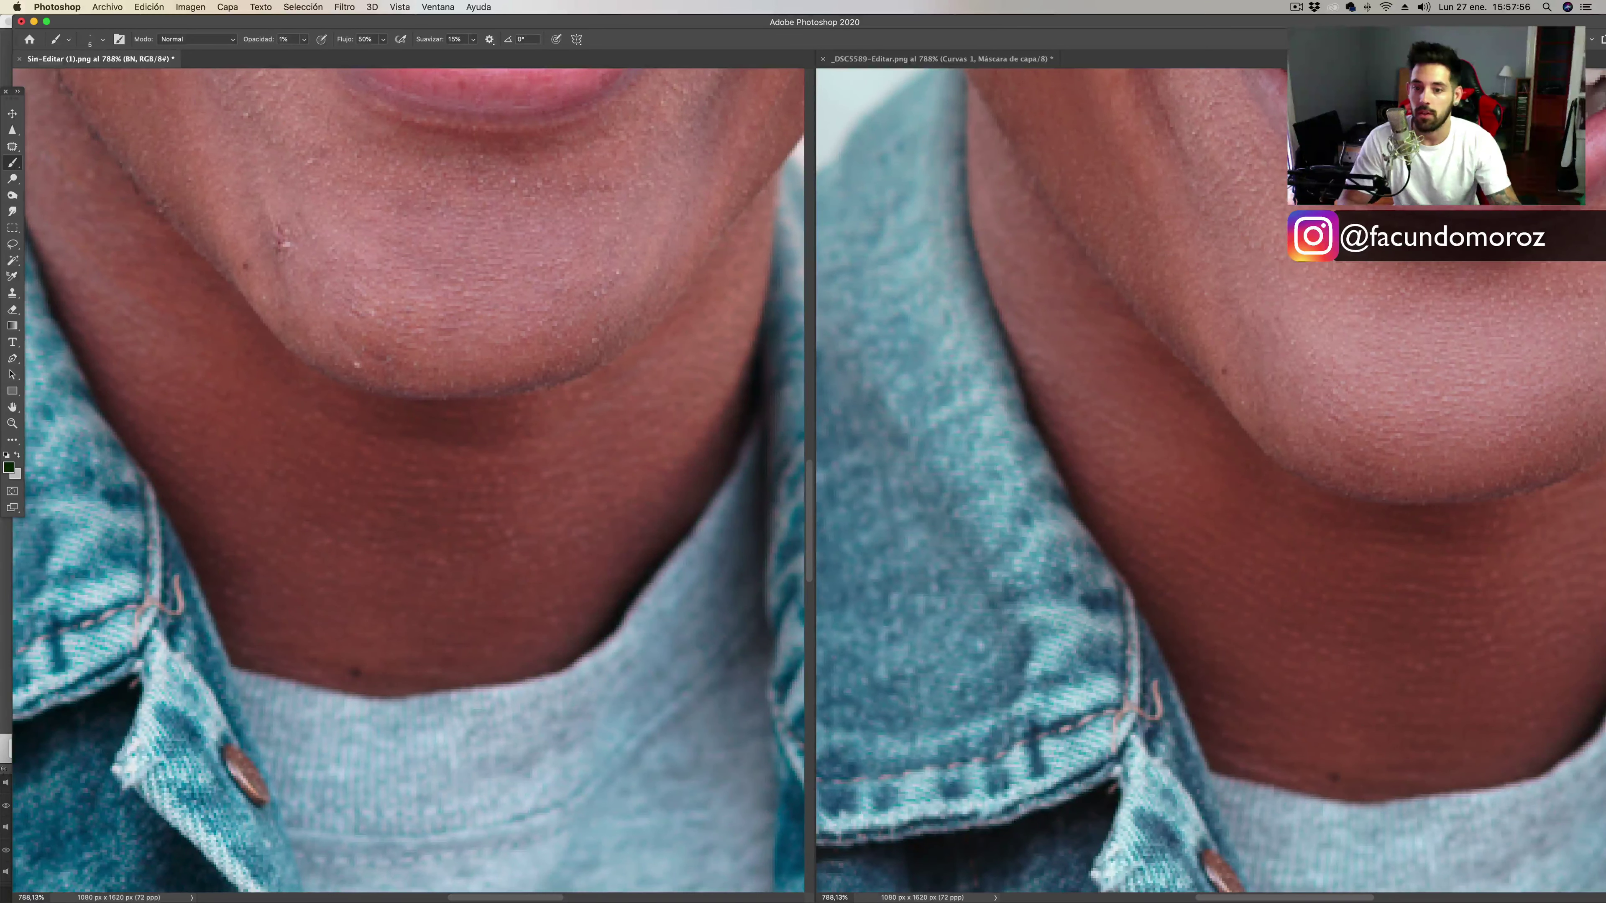
key(ctrl+Tab)
key(x)
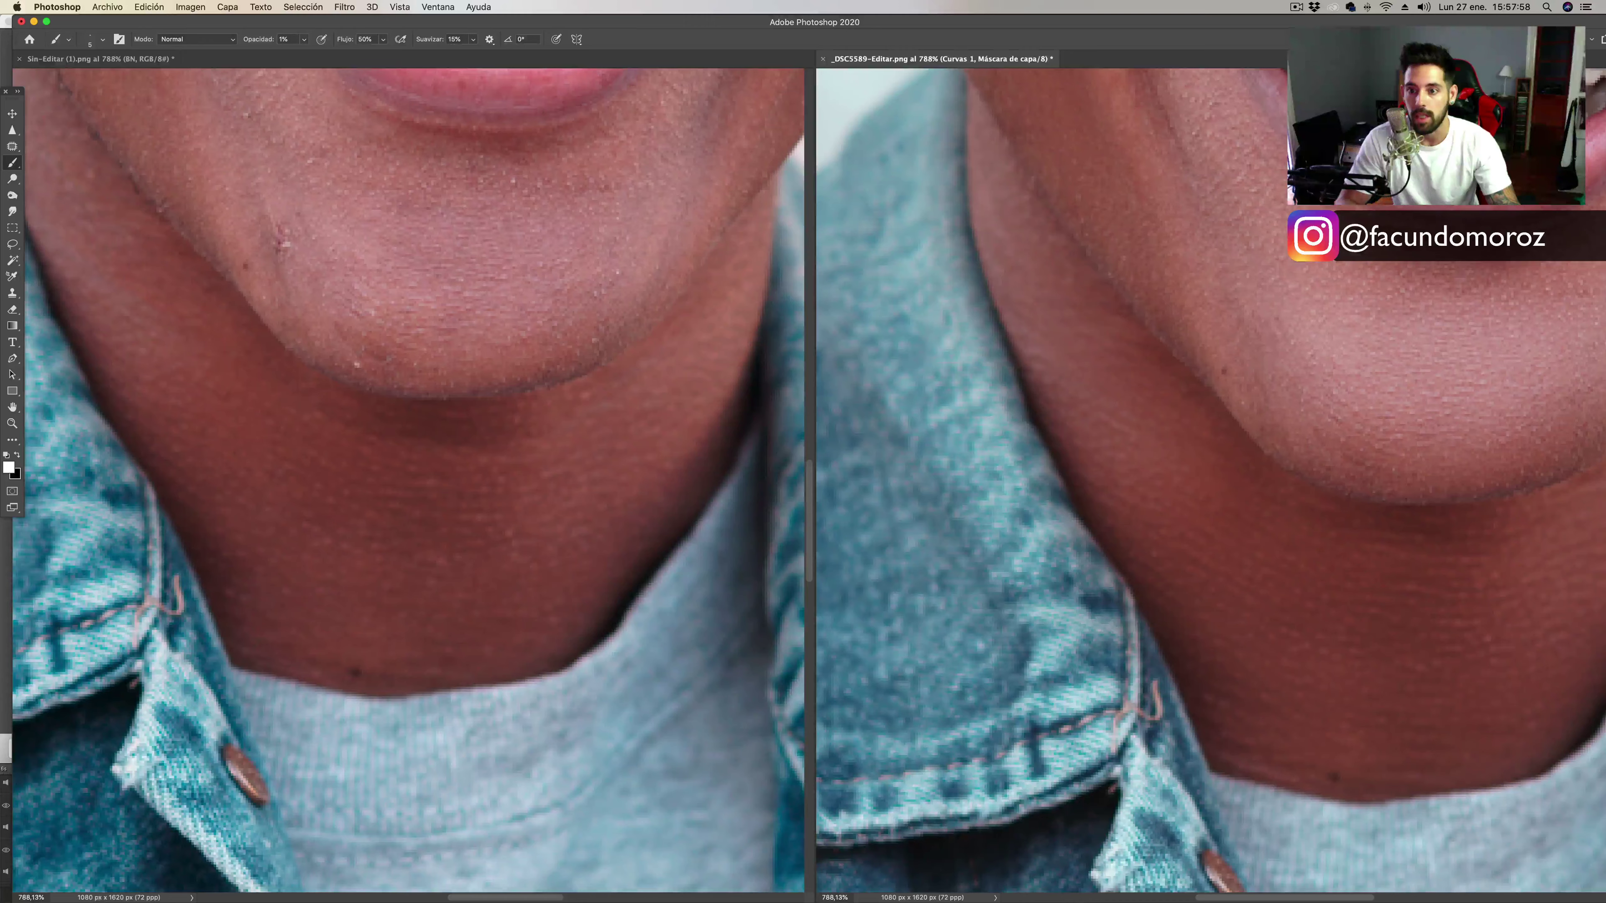
scroll(1211, 485, right, 3)
scroll(1211, 485, down, 1)
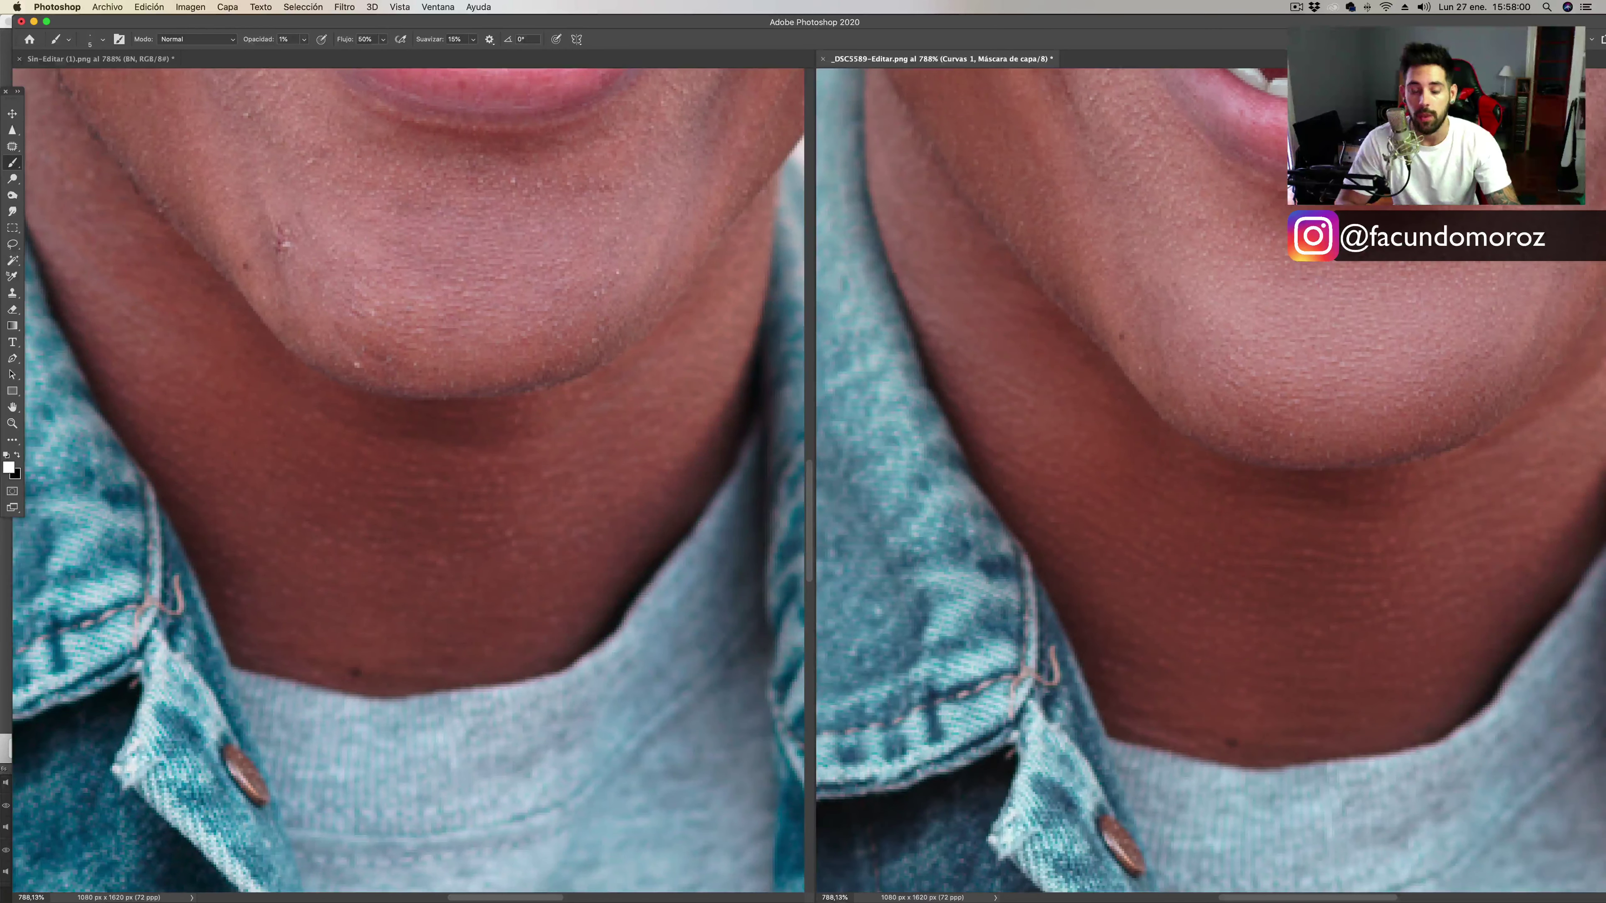
key(ctrl+Tab)
scroll(409, 483, up, 2)
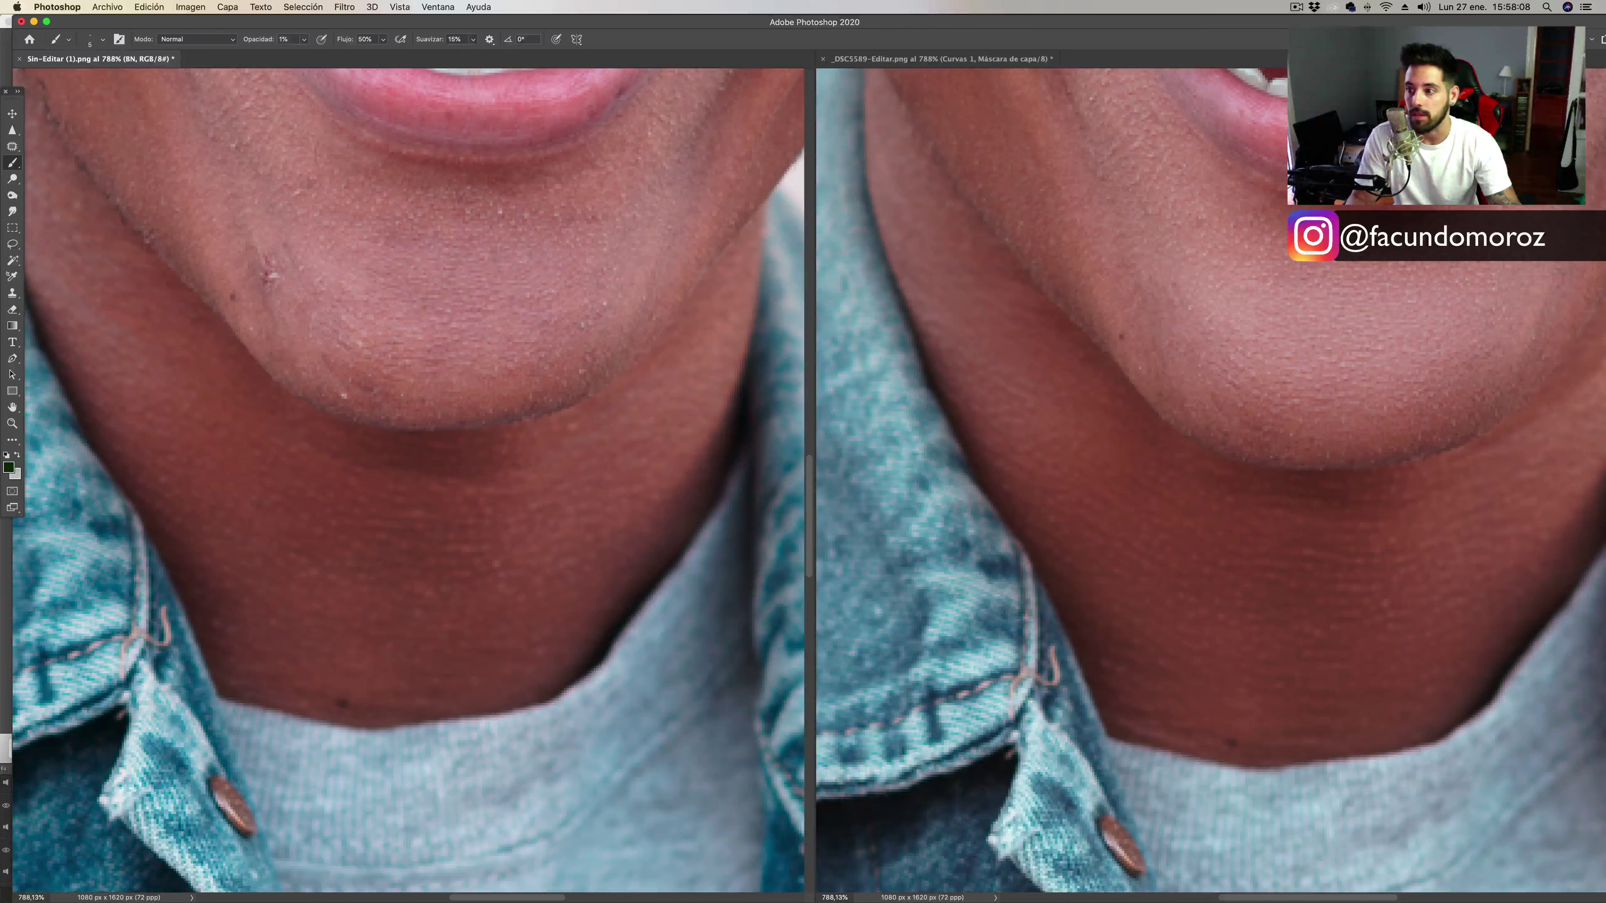
key(F7)
Toggle the DB group to compare, then select the Fondo layer and the Patch tool.
drag(822, 158, 738, 612)
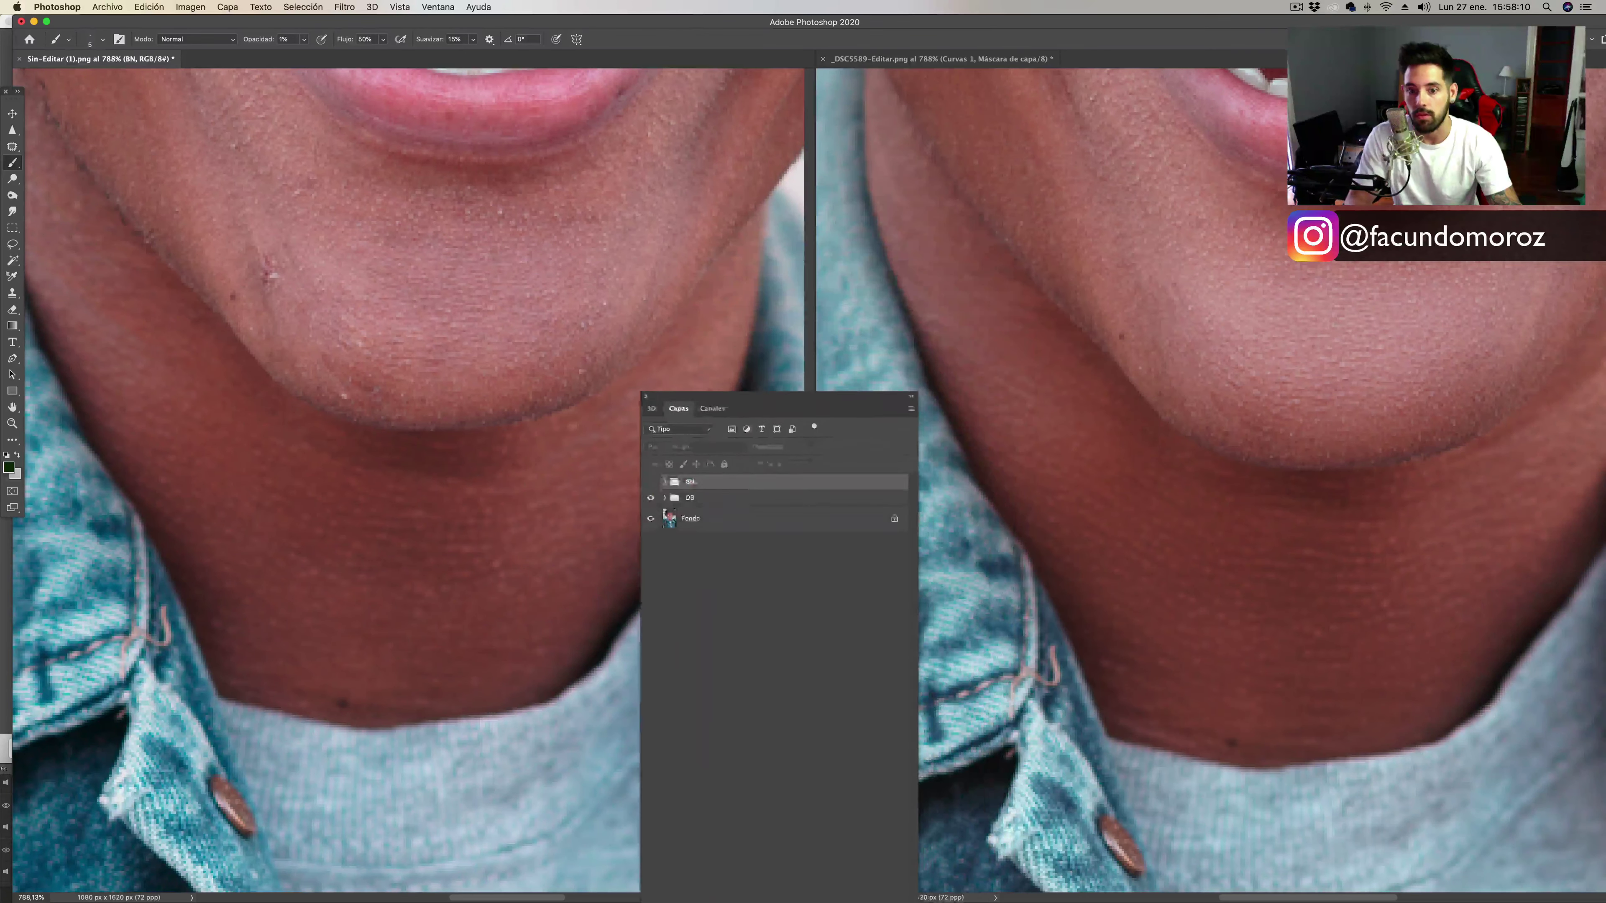
click(677, 709)
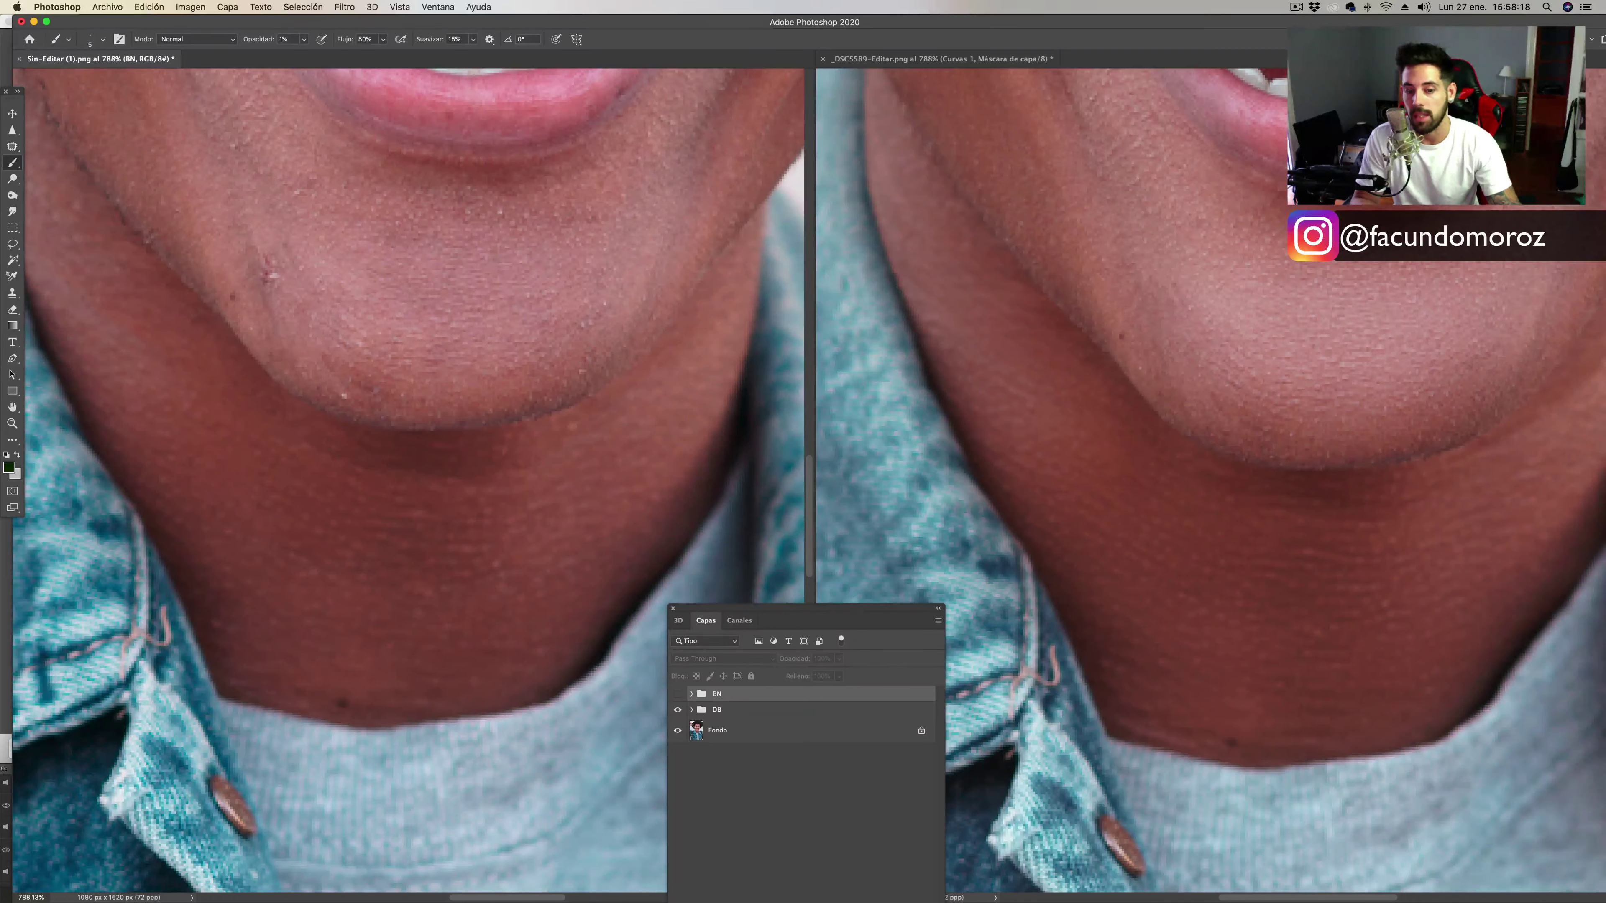
click(677, 709)
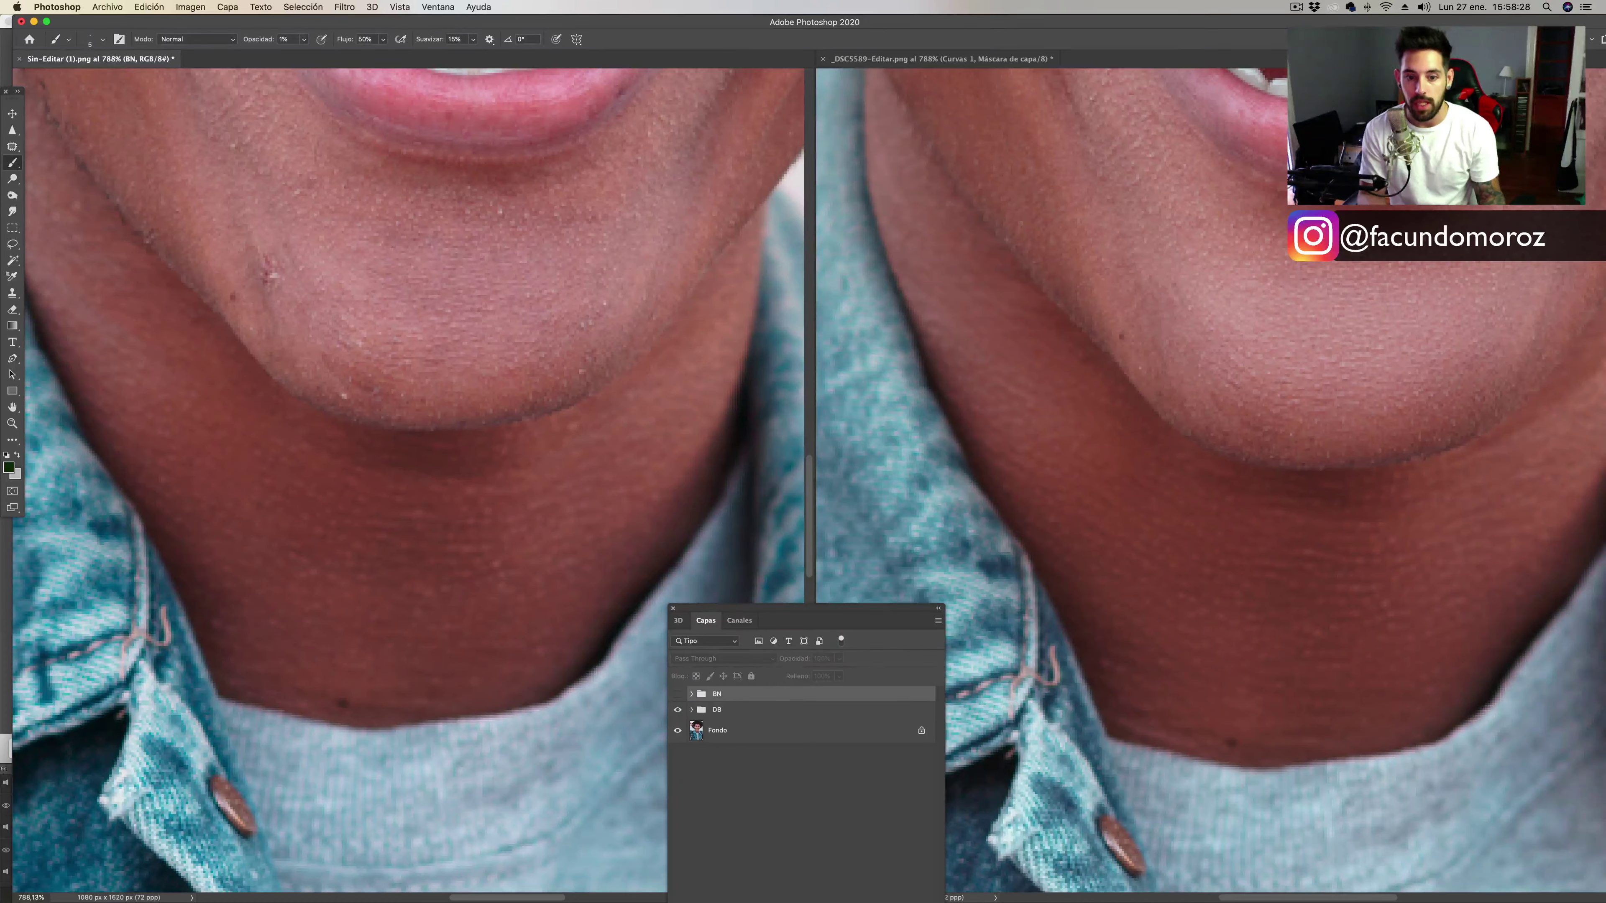
click(758, 730)
key(j)
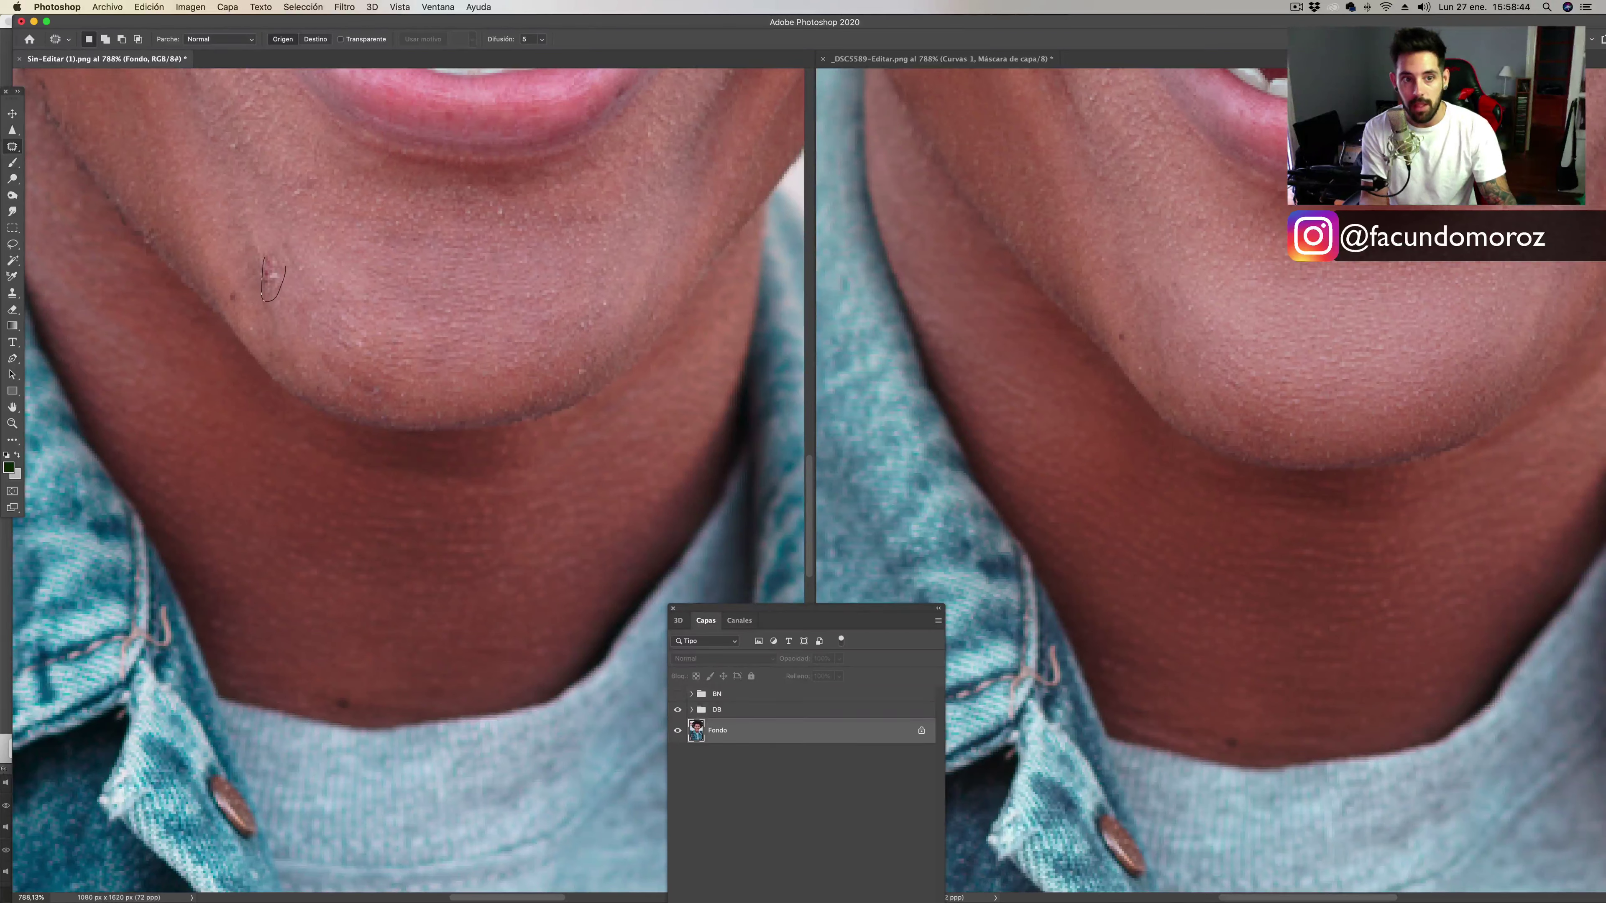
Patch the chin blemish with clean skin, then try patch selections on the reference's neck.
drag(265, 269, 284, 303)
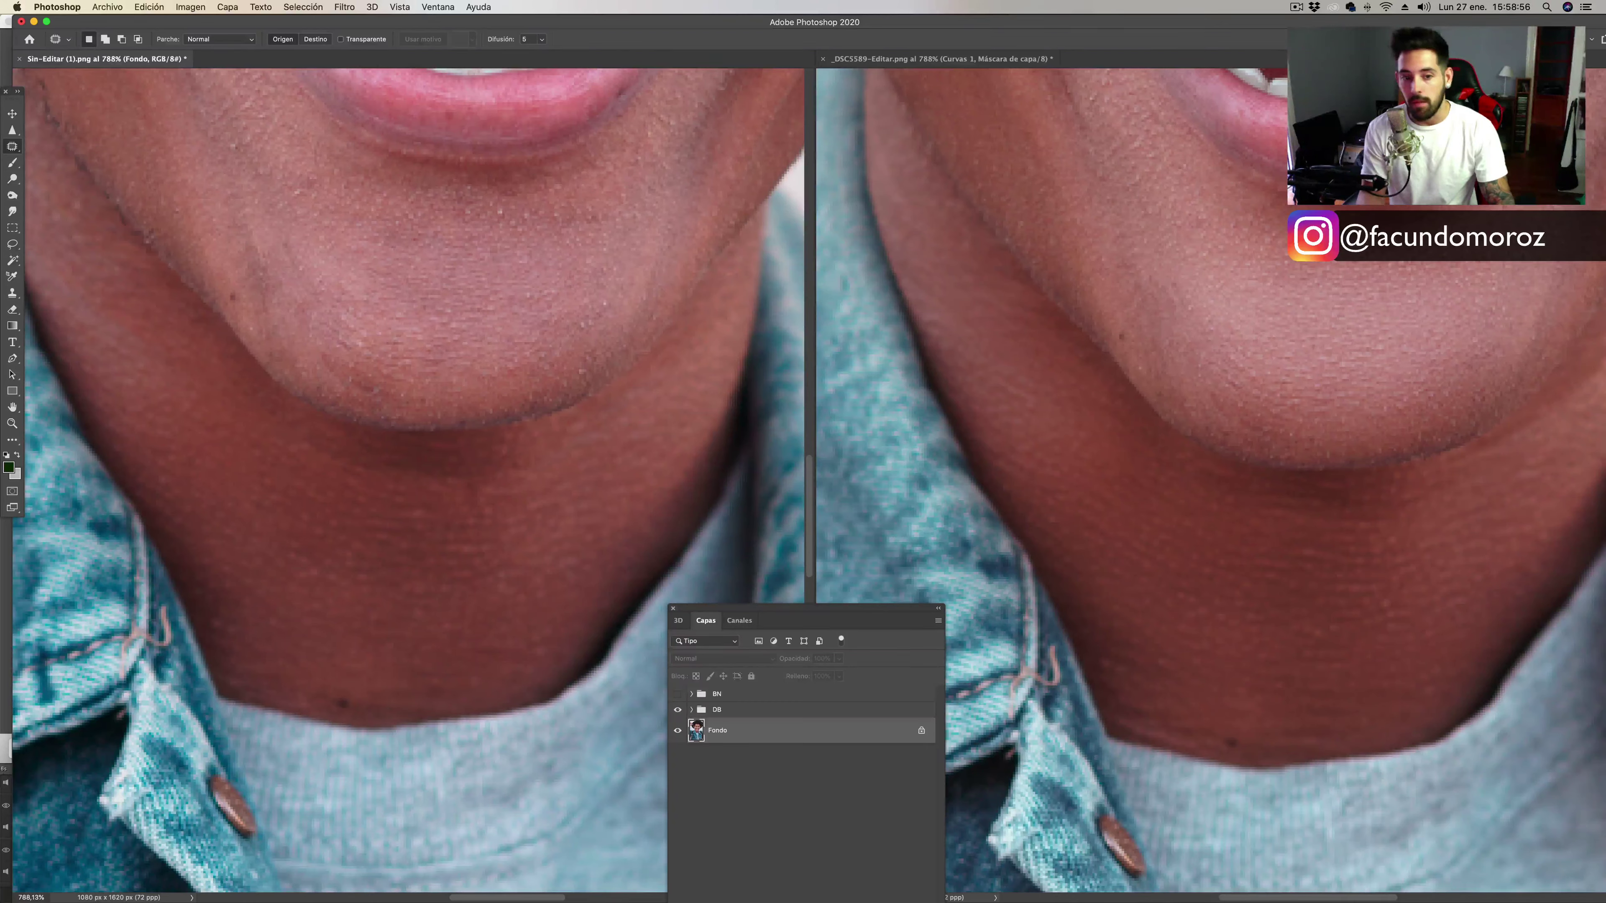
drag(803, 608, 798, 578)
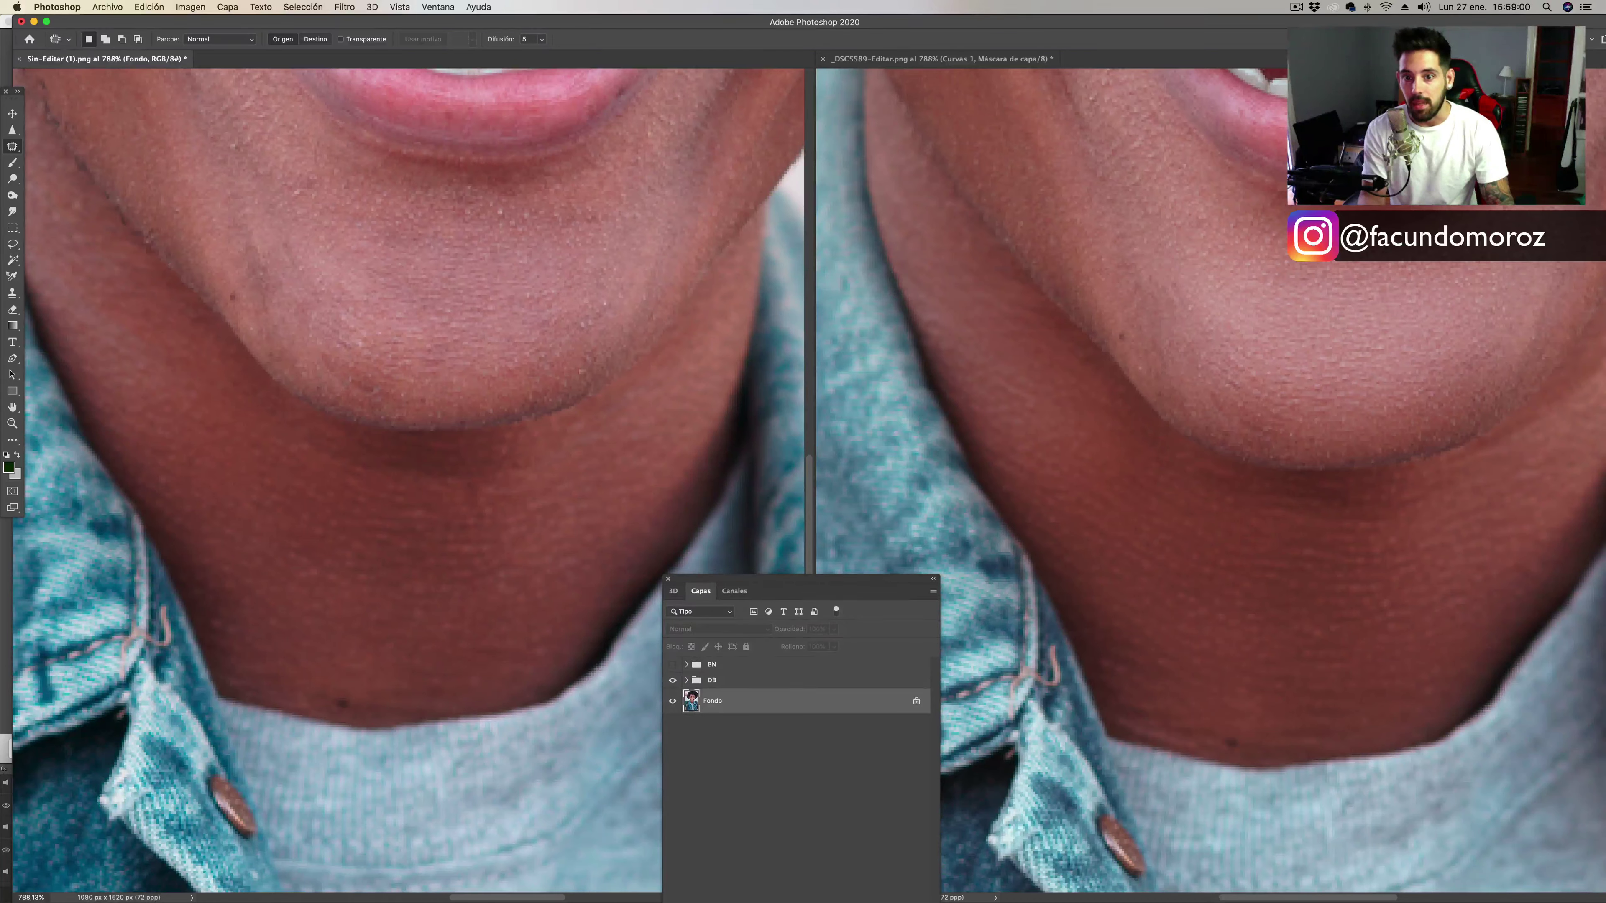
key(ctrl+Tab)
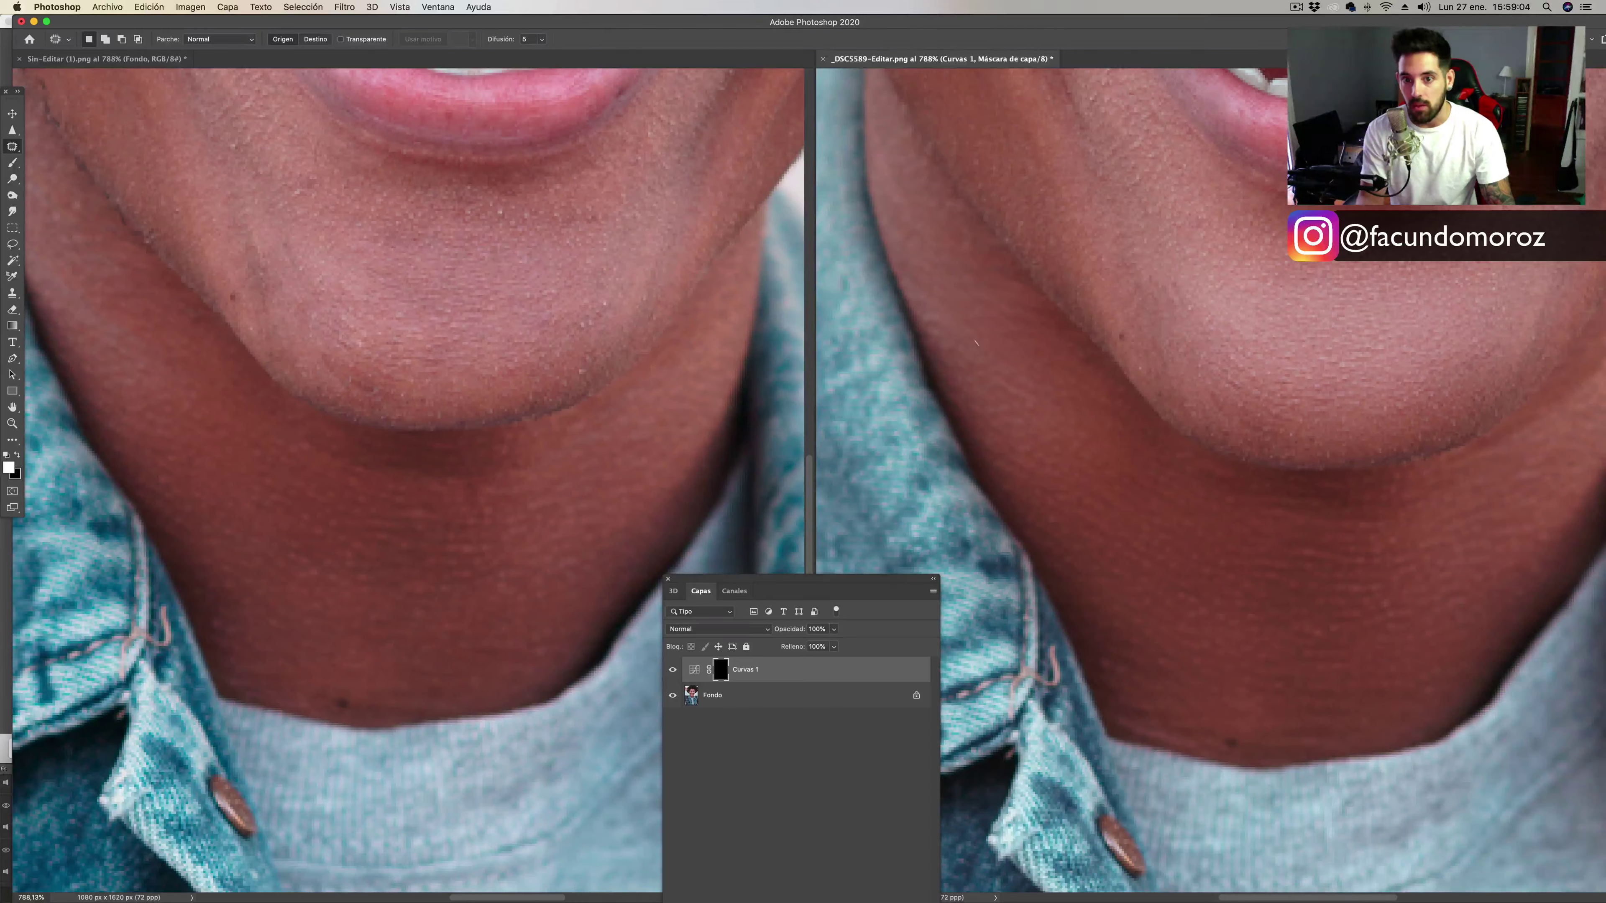
drag(920, 270, 925, 268)
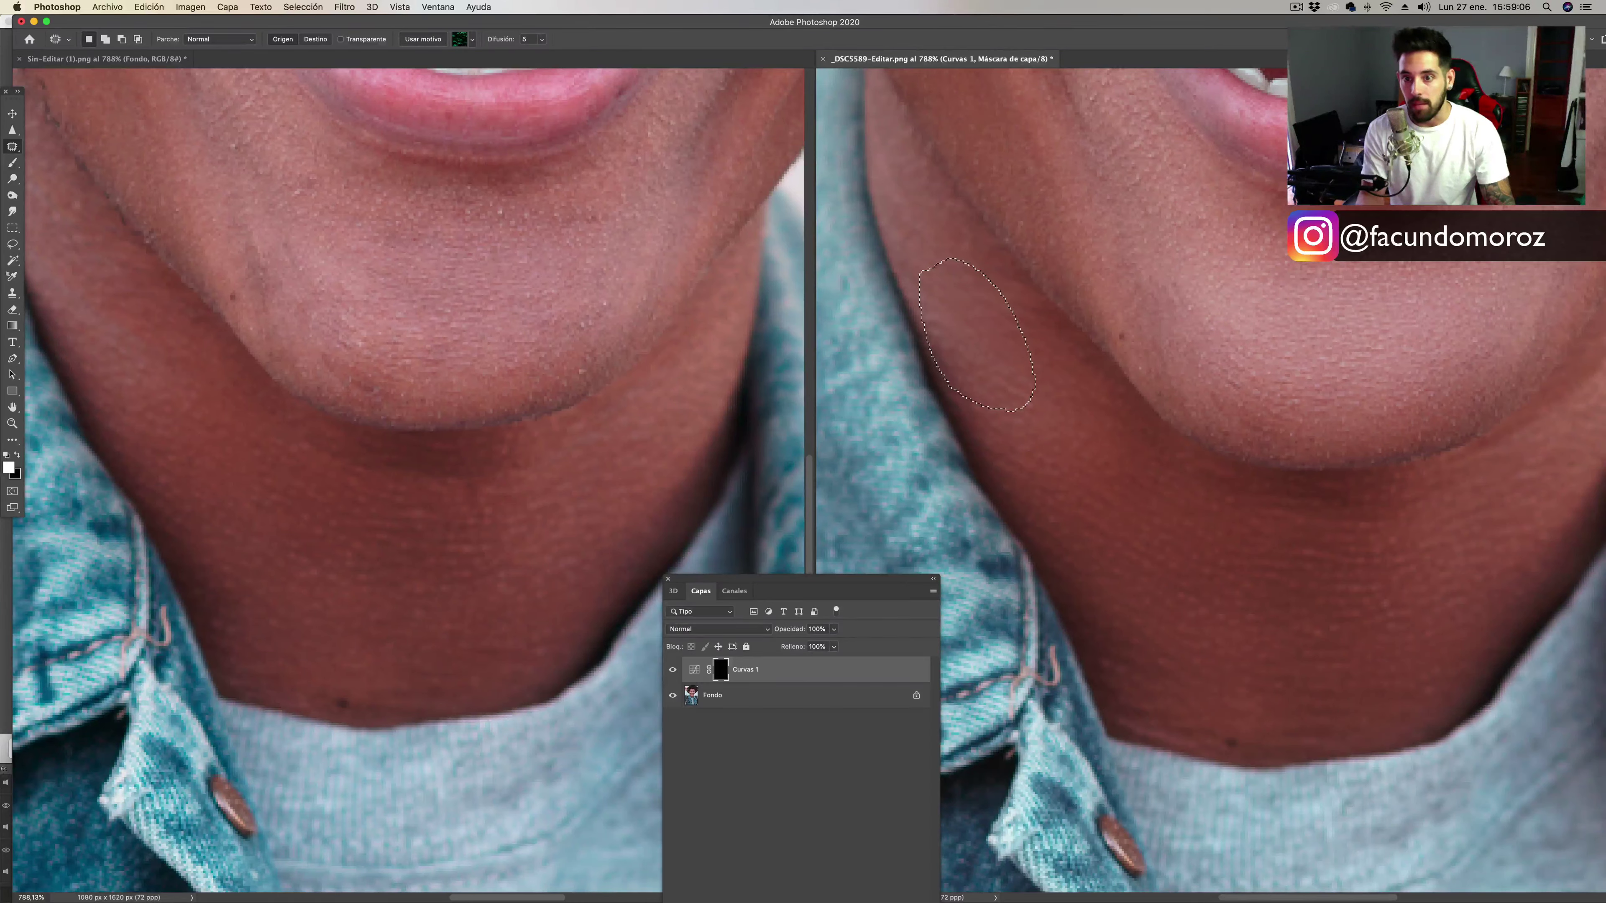
drag(1132, 699, 1120, 709)
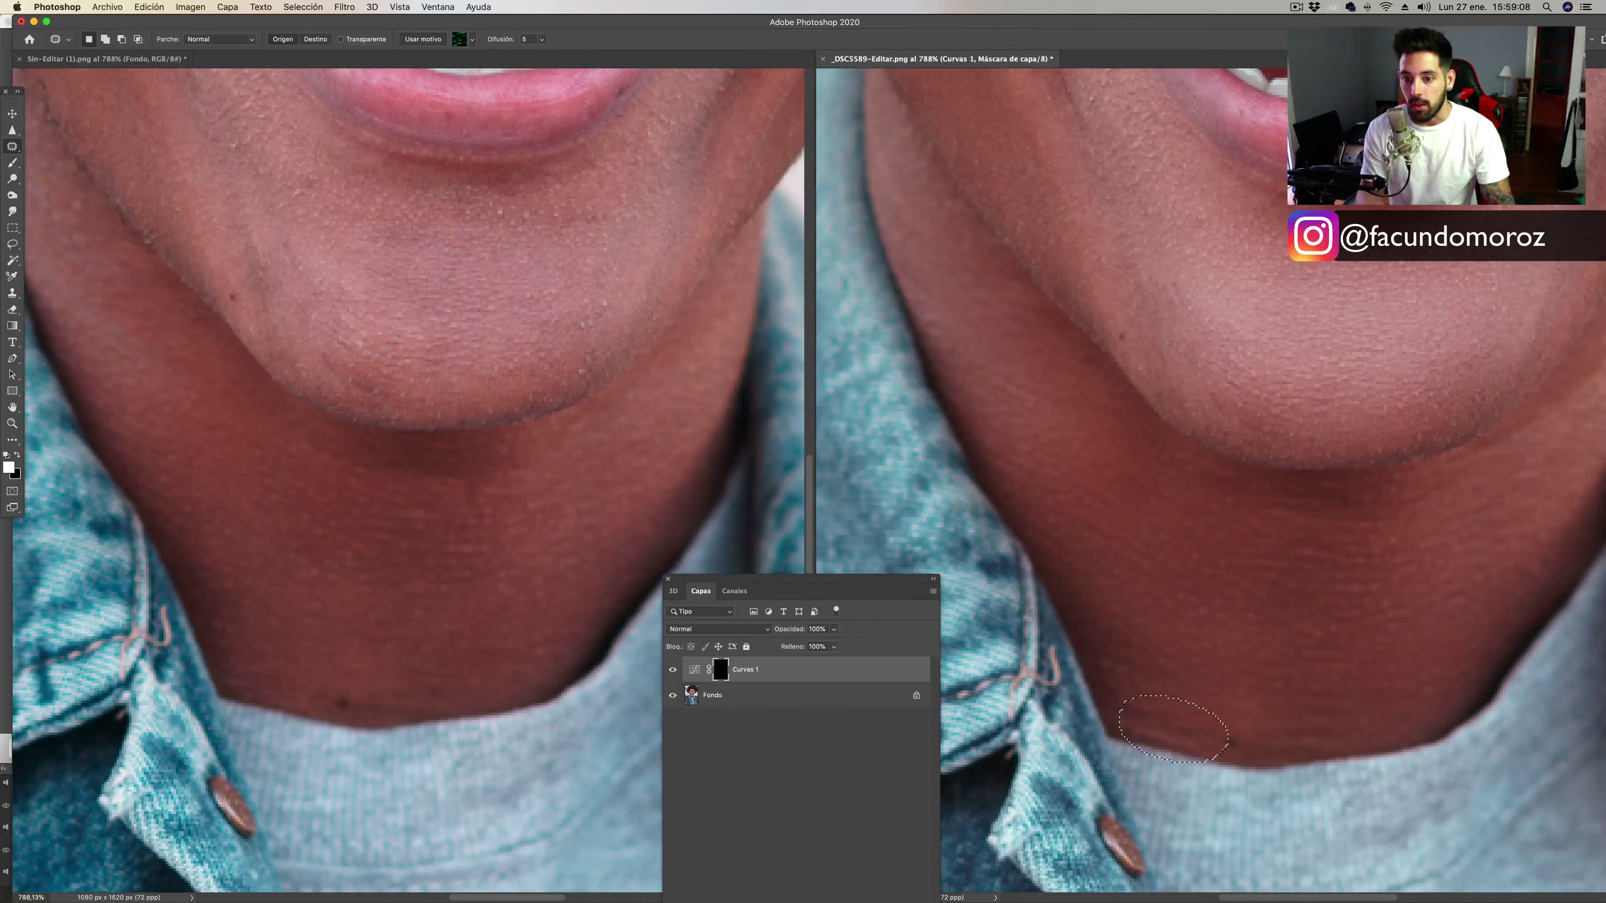
Clear the patch selection on the reference photo and zoom out.
key(ctrl+Tab)
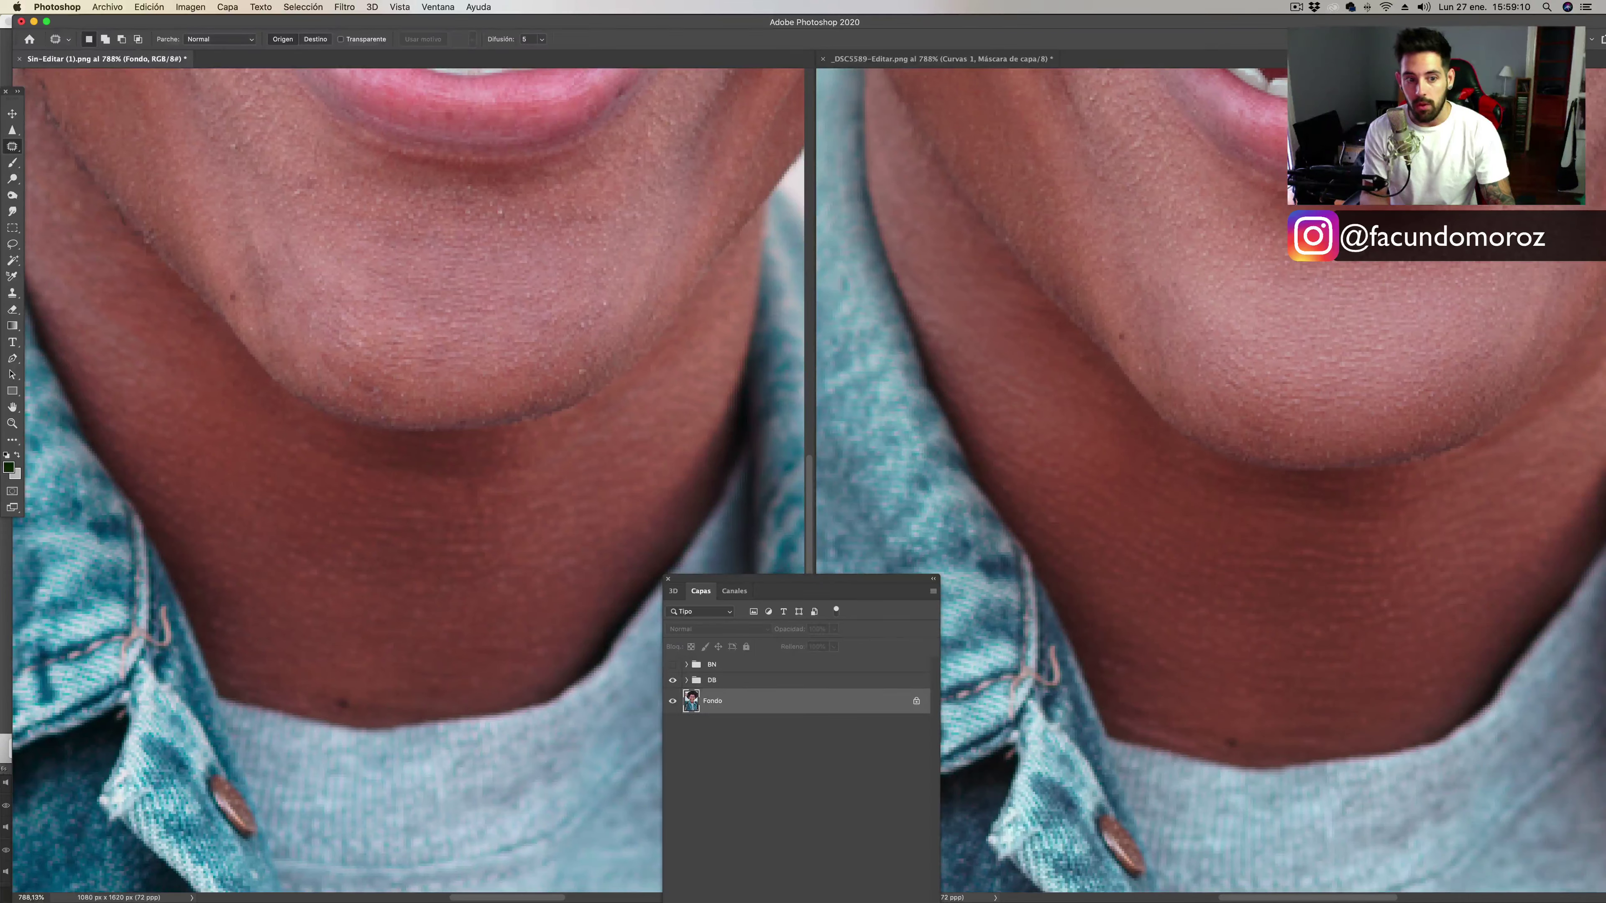
key(ctrl+Tab)
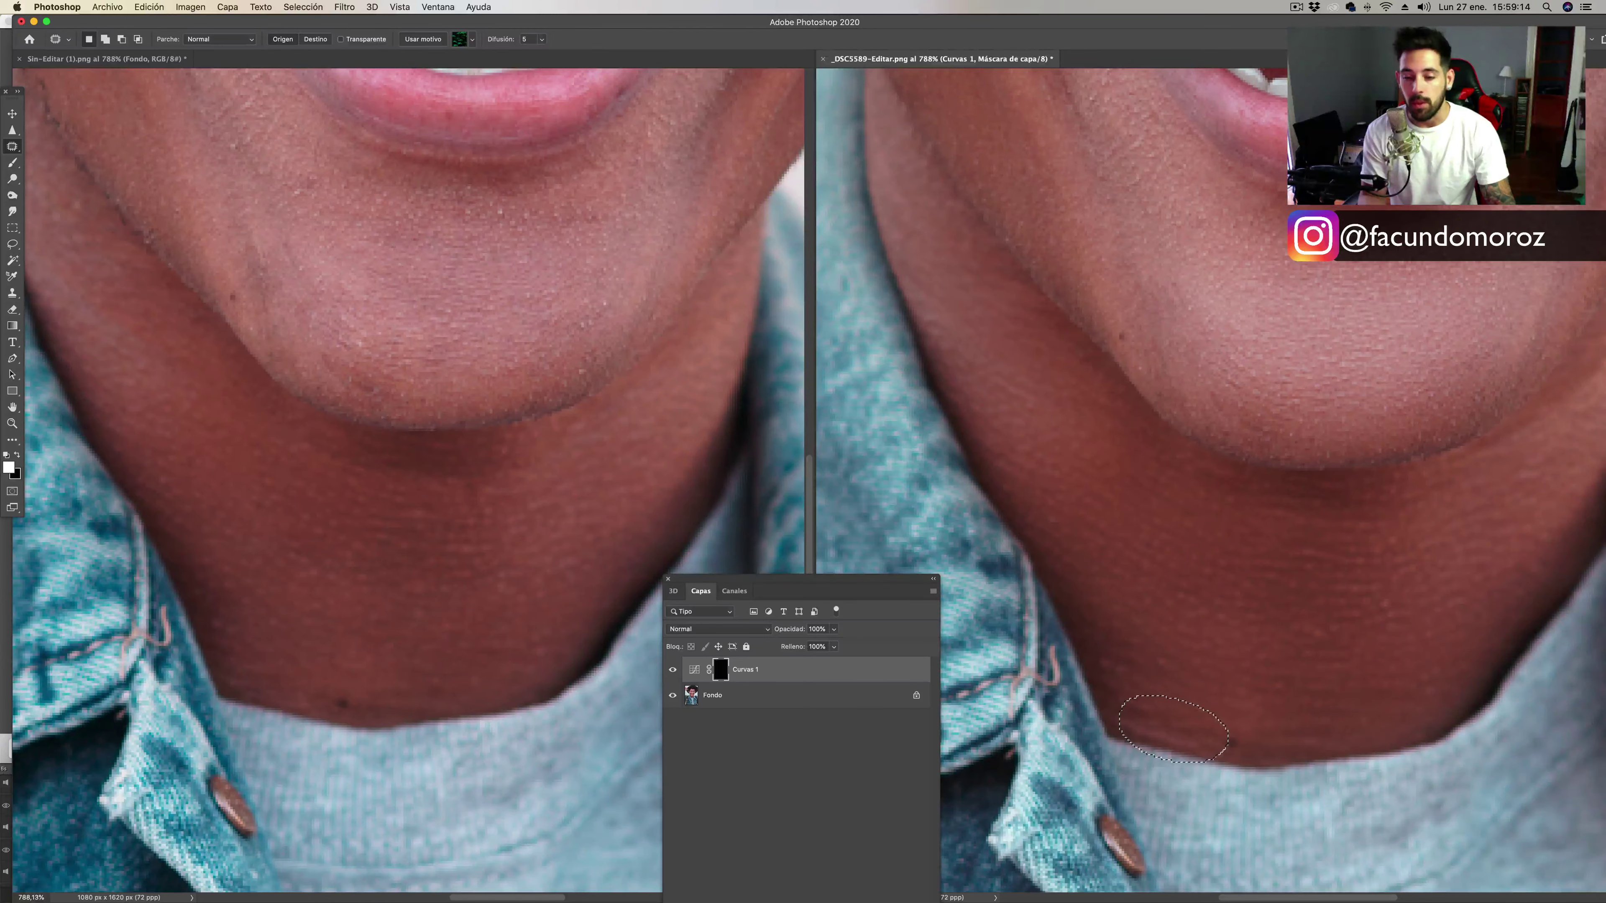
key(ctrl+d)
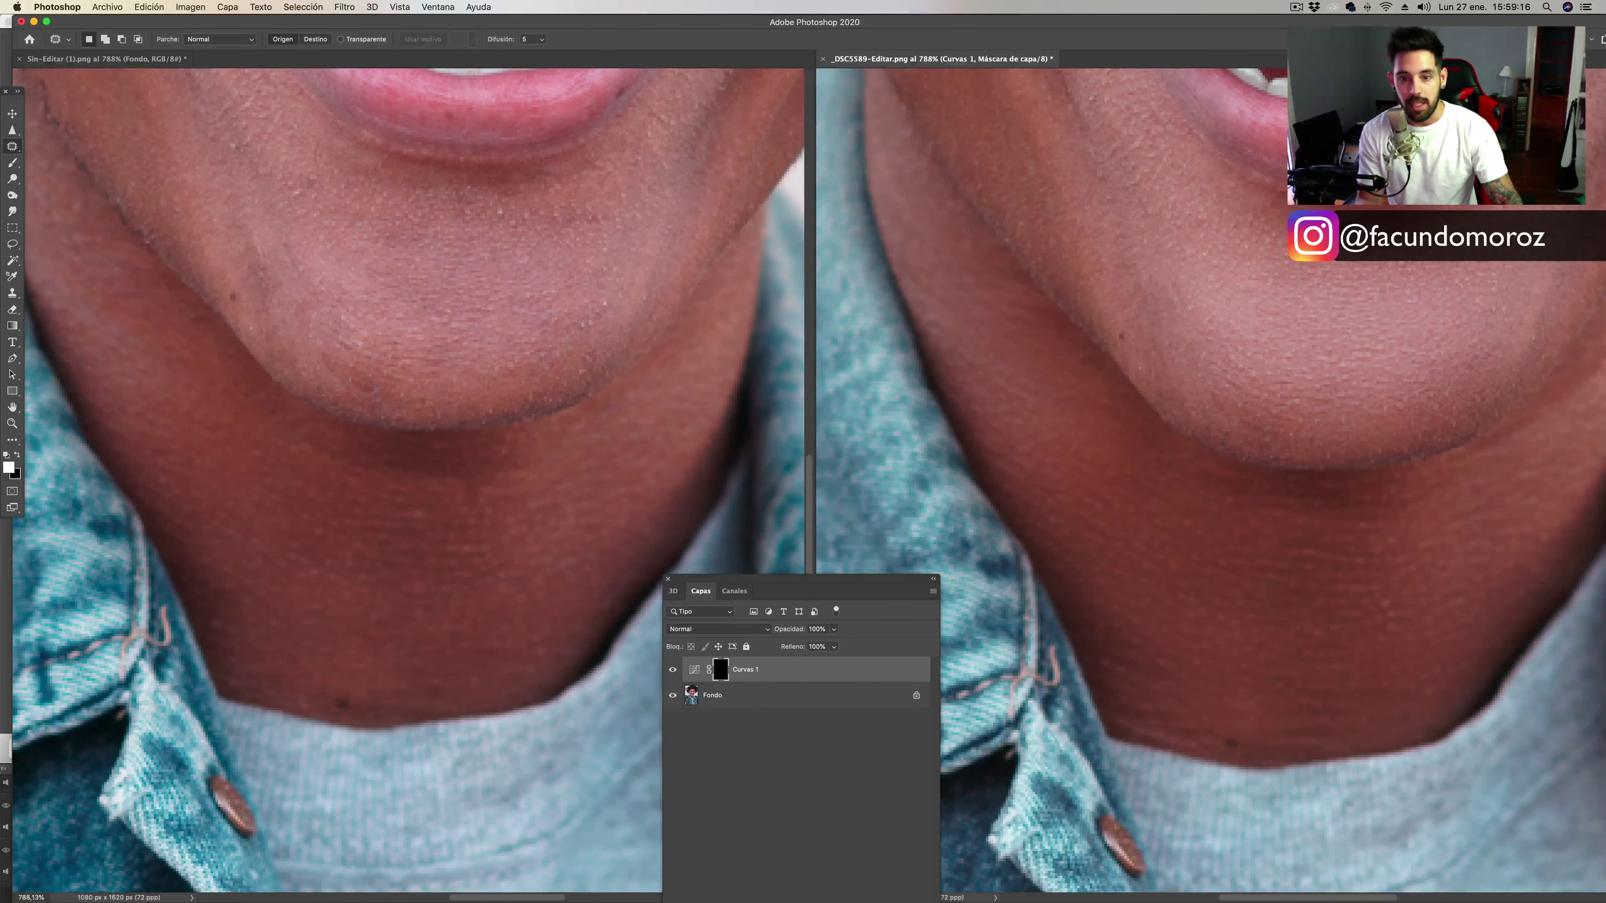
key(z)
key(ctrl+minus)
Fit both portraits side by side, clear the selection, and raise the Layers panel fully.
key(ctrl+minus)
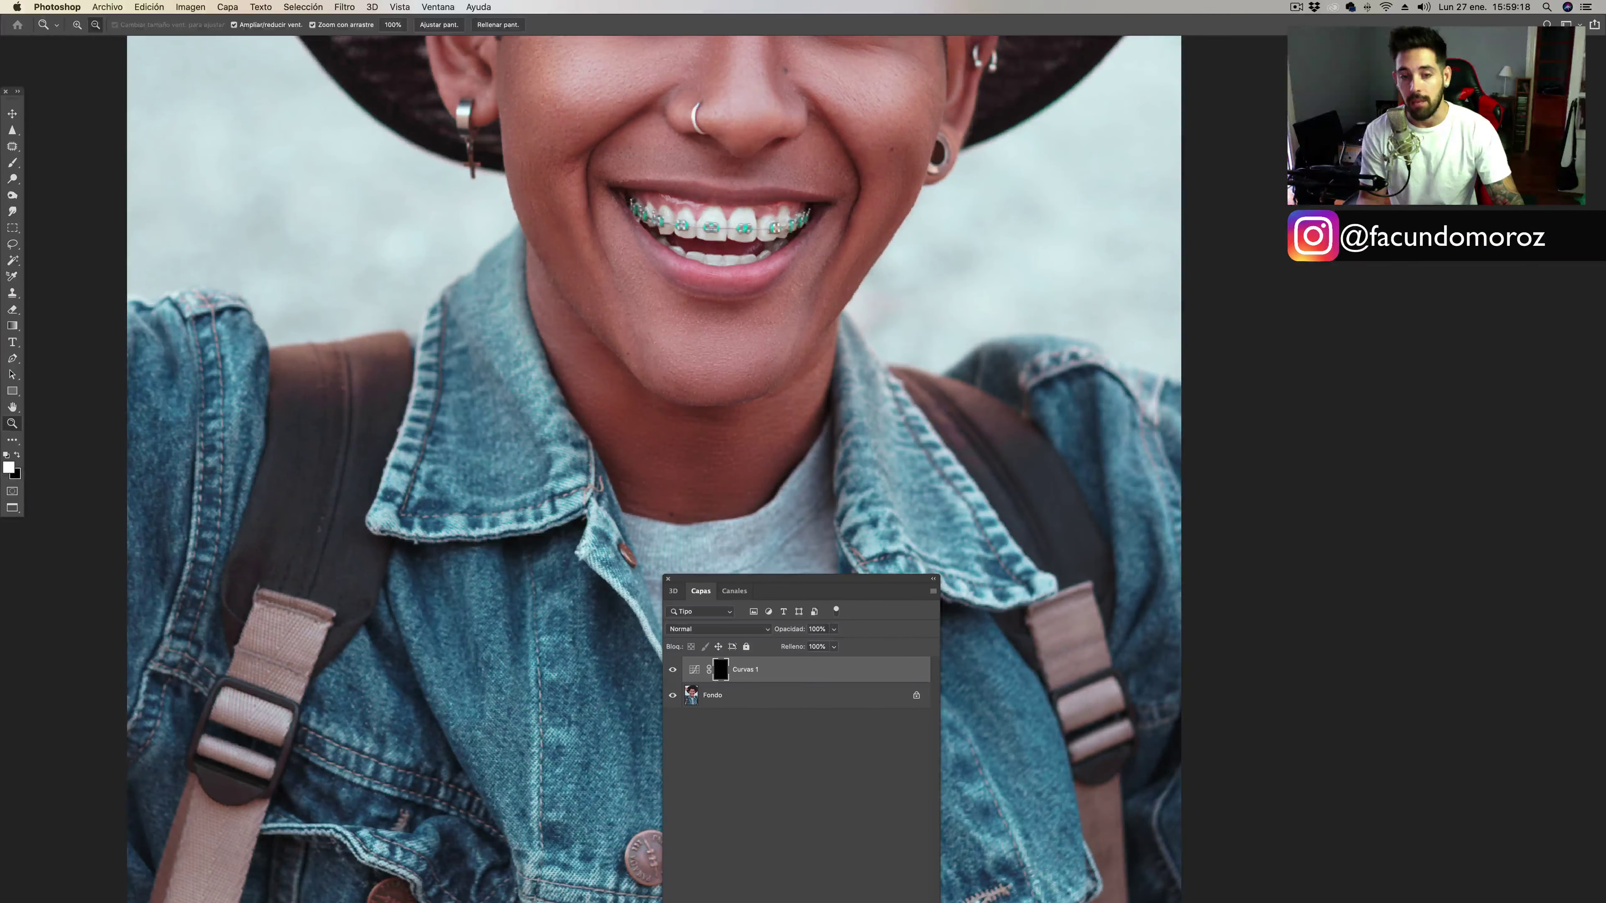
key(ctrl+minus)
key(ctrl+minus)
key(ctrl+minus)
key(ctrl+minus)
key(j)
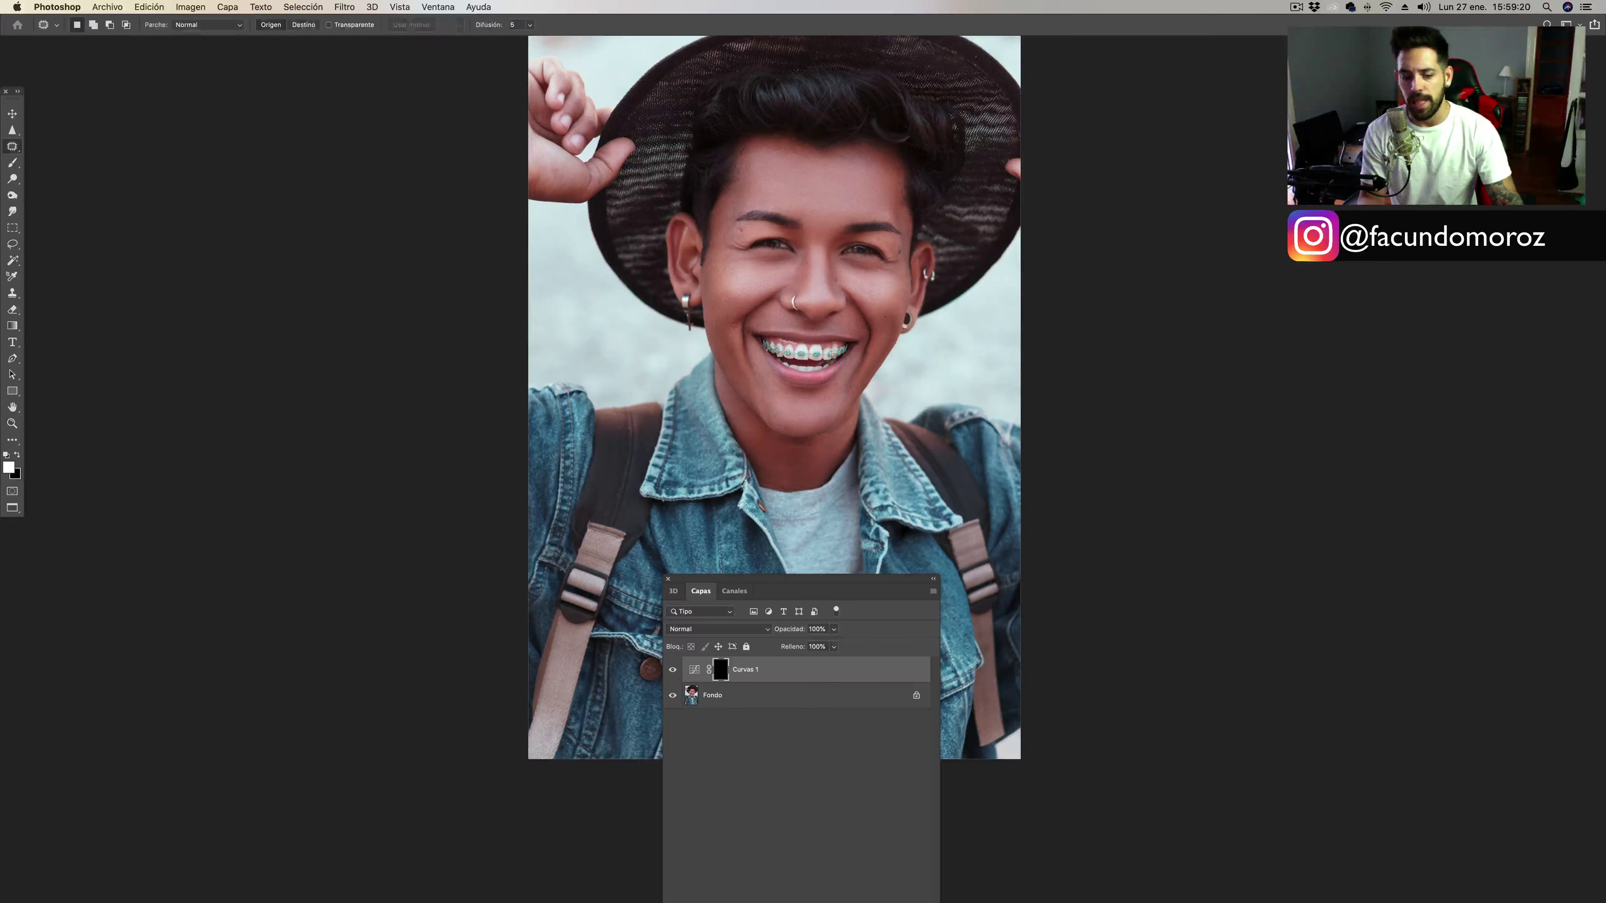
key(f)
key(f)
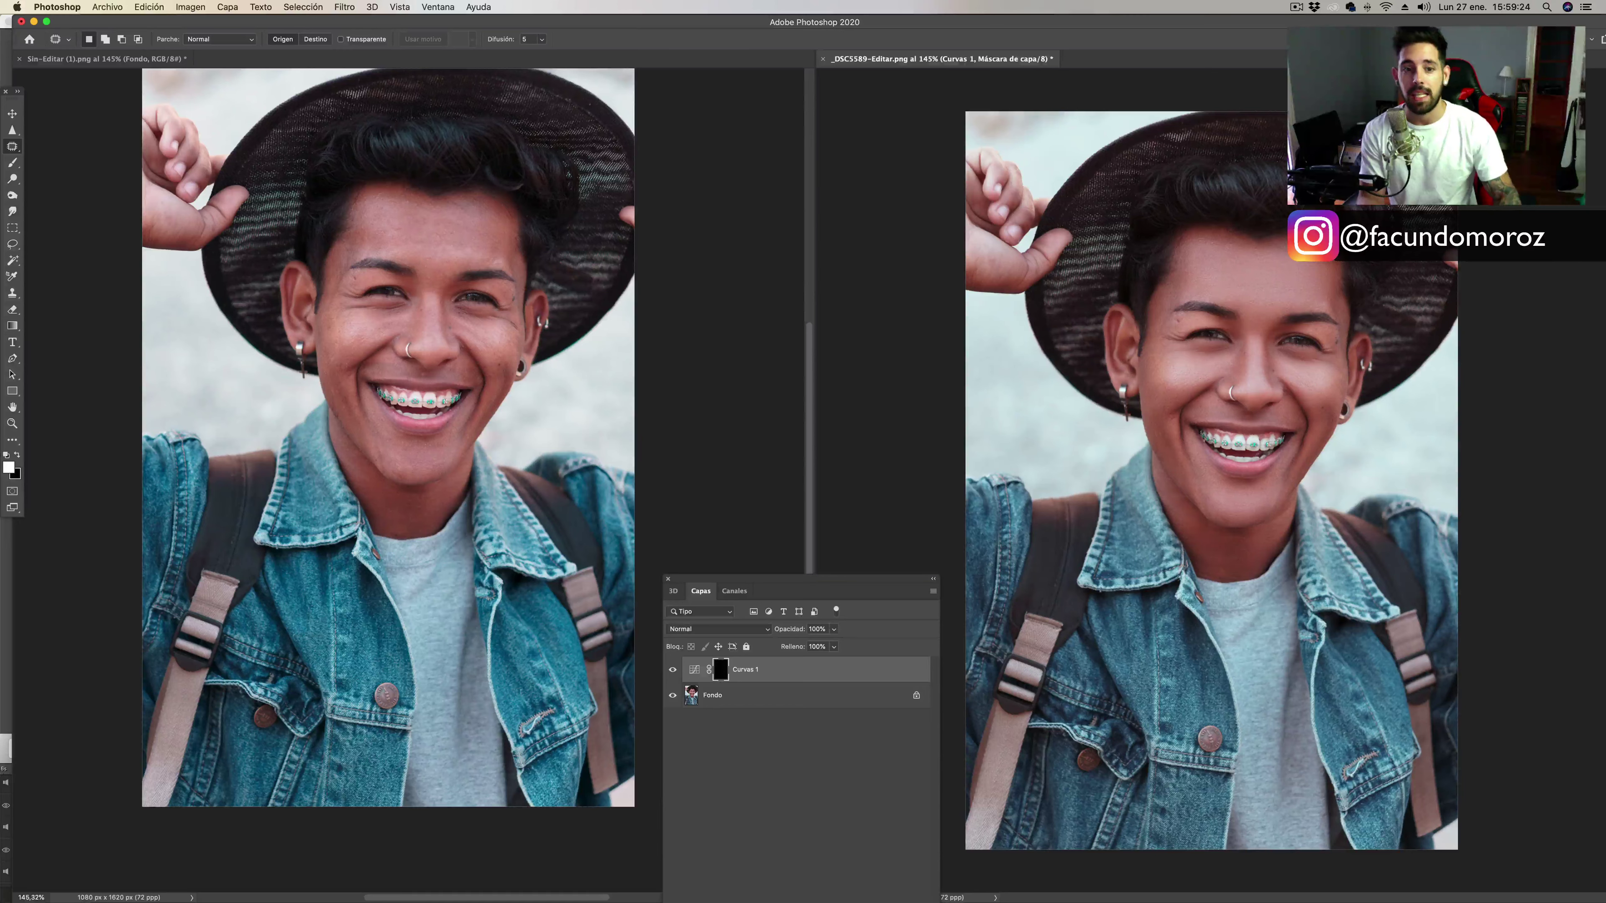
key(ctrl+Tab)
scroll(390, 457, up, 3)
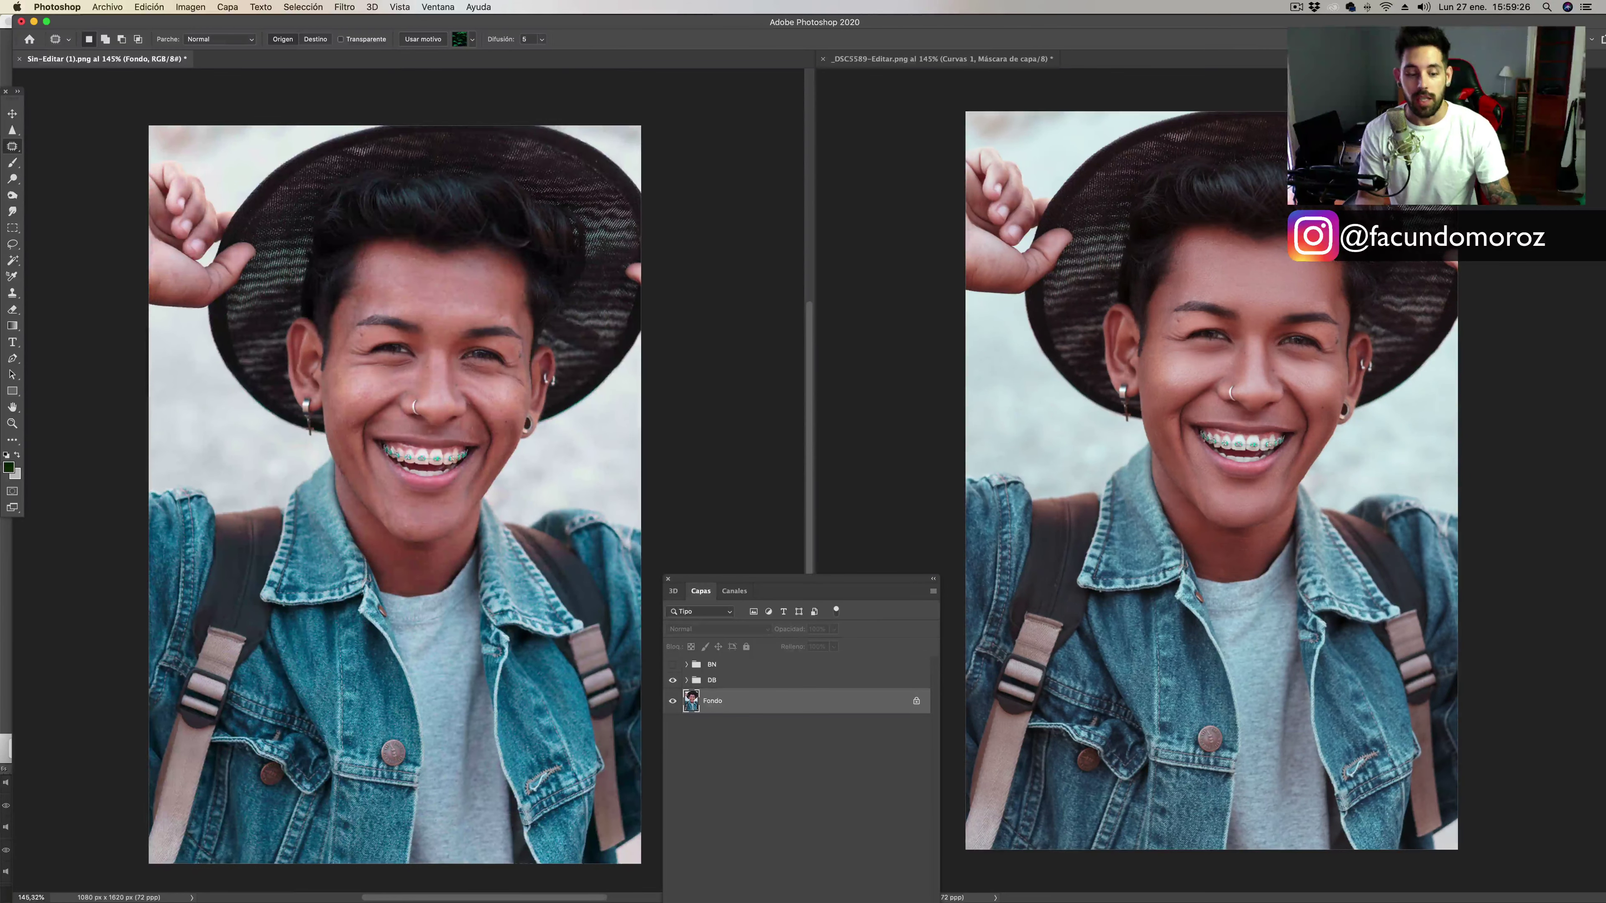
key(ctrl+d)
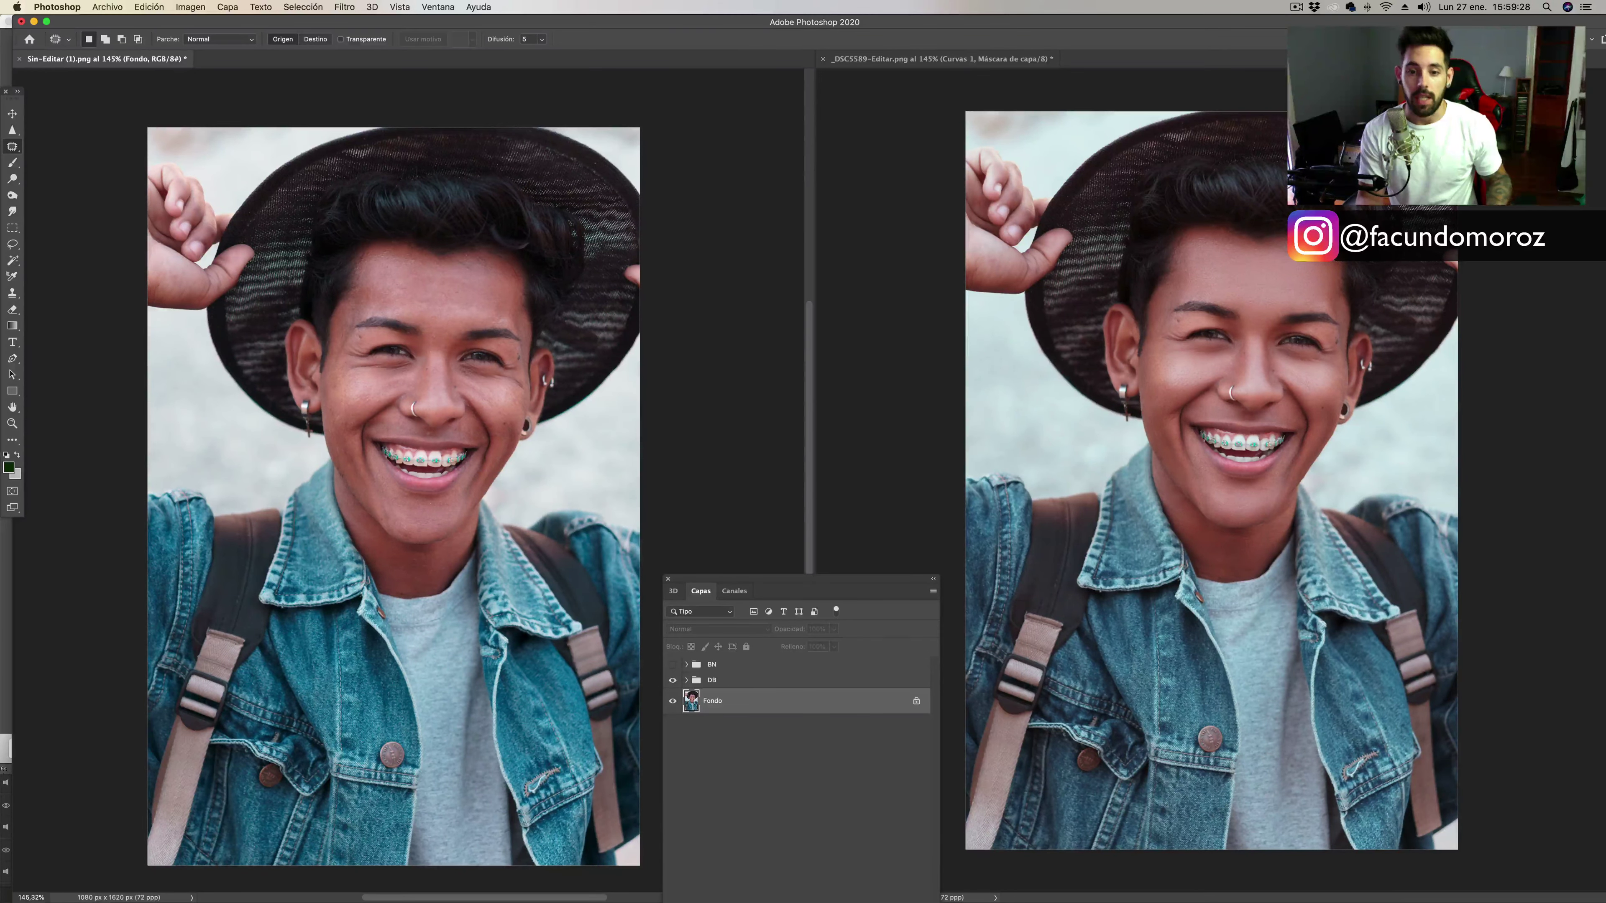
drag(797, 579, 800, 149)
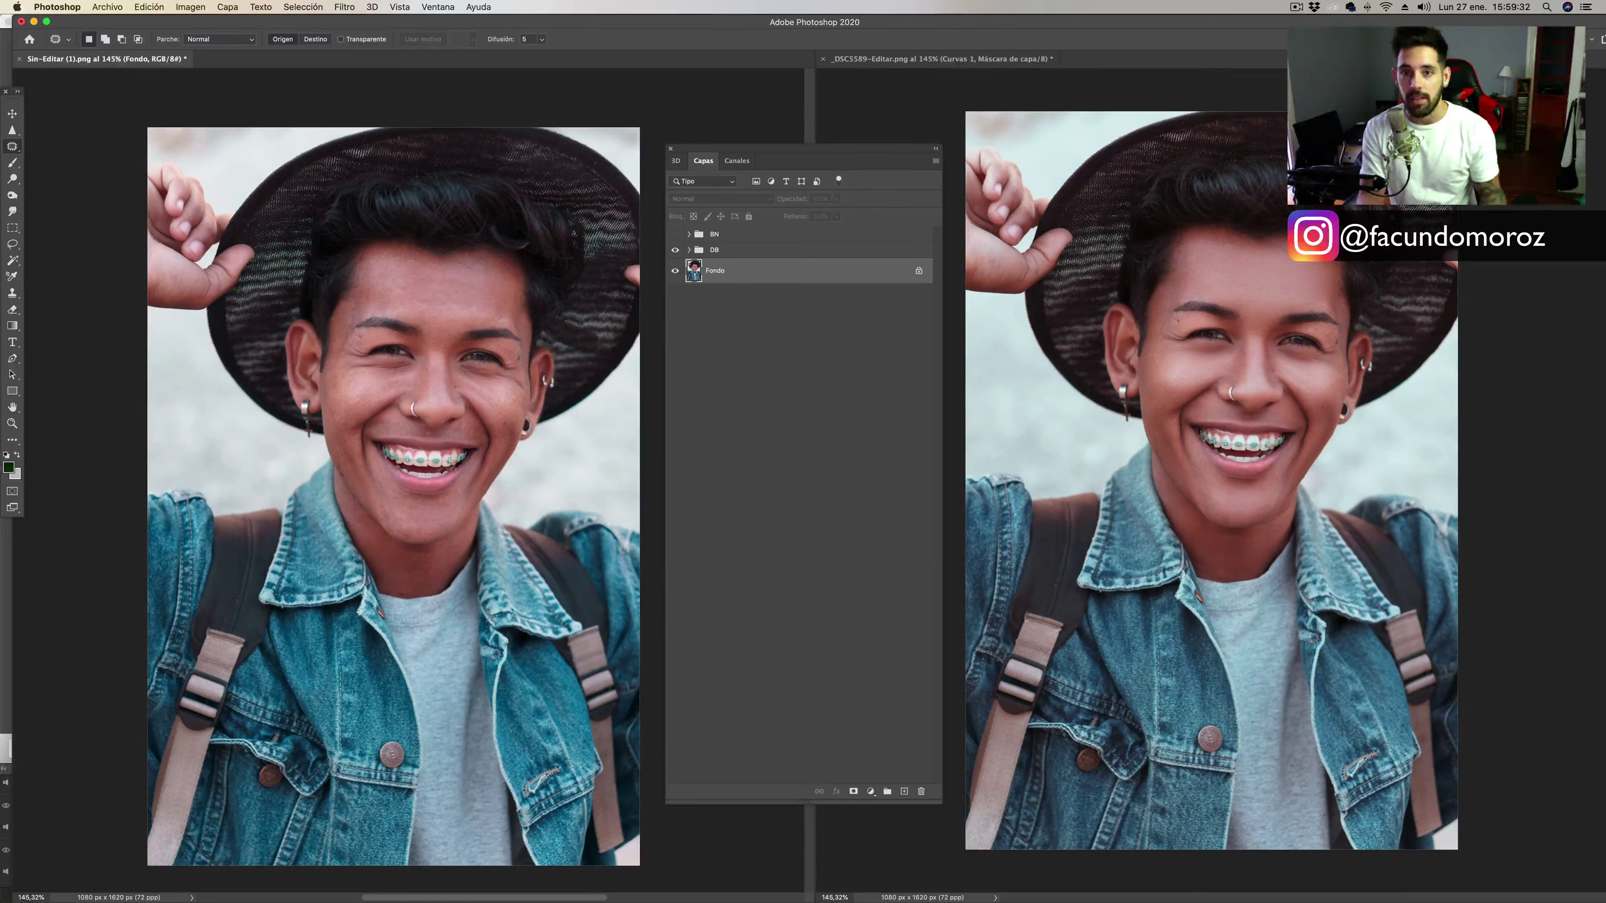